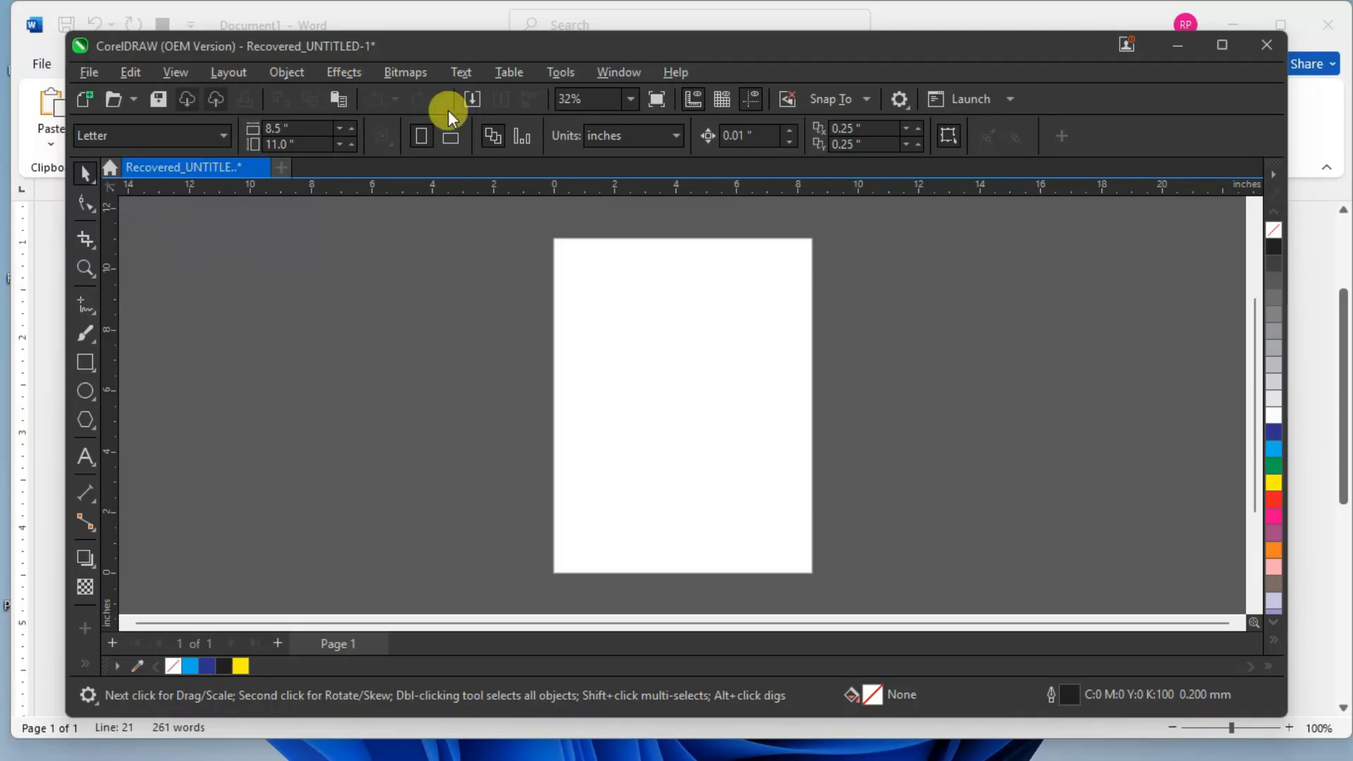
Draw a near-circular ellipse about 5.04 by 5.21 inches and center it horizontally in the upper part of the page.
left_click(87, 388)
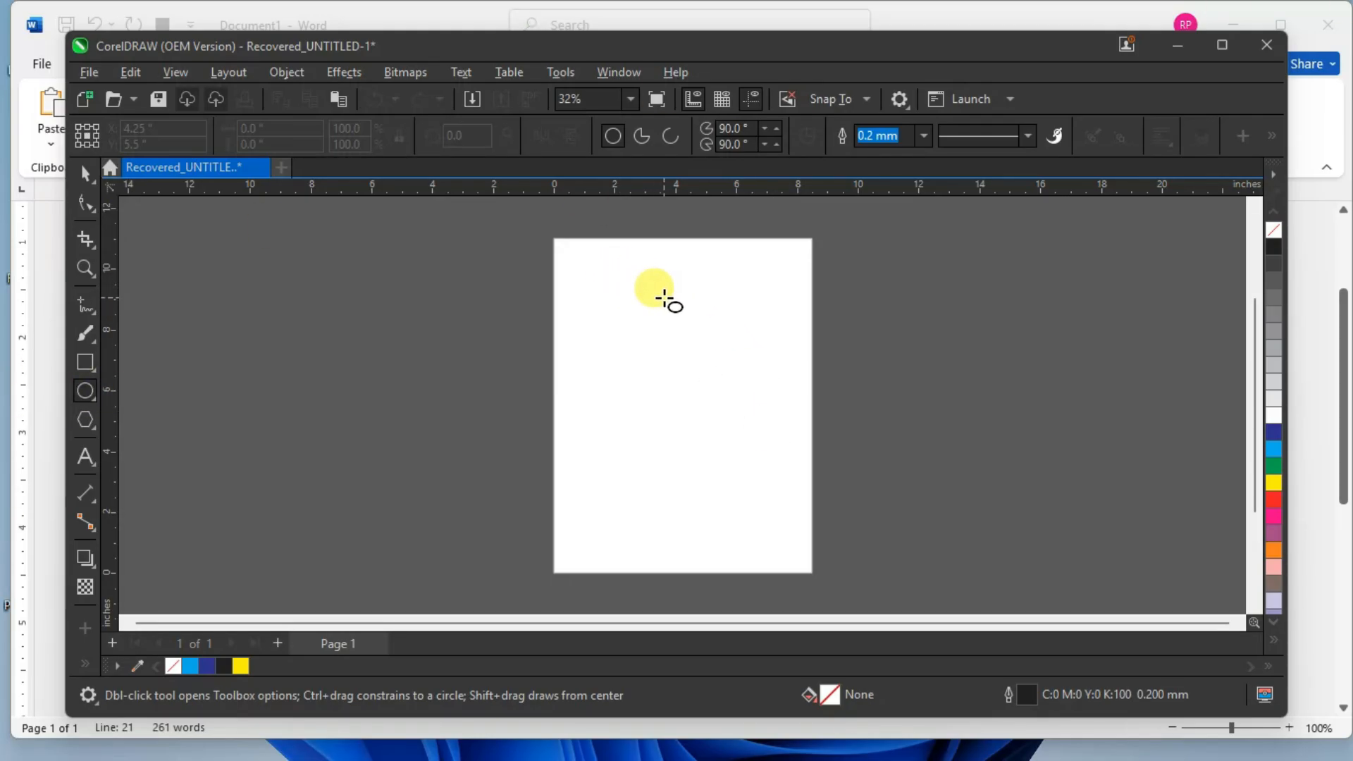
scroll(664, 298, "up", 1)
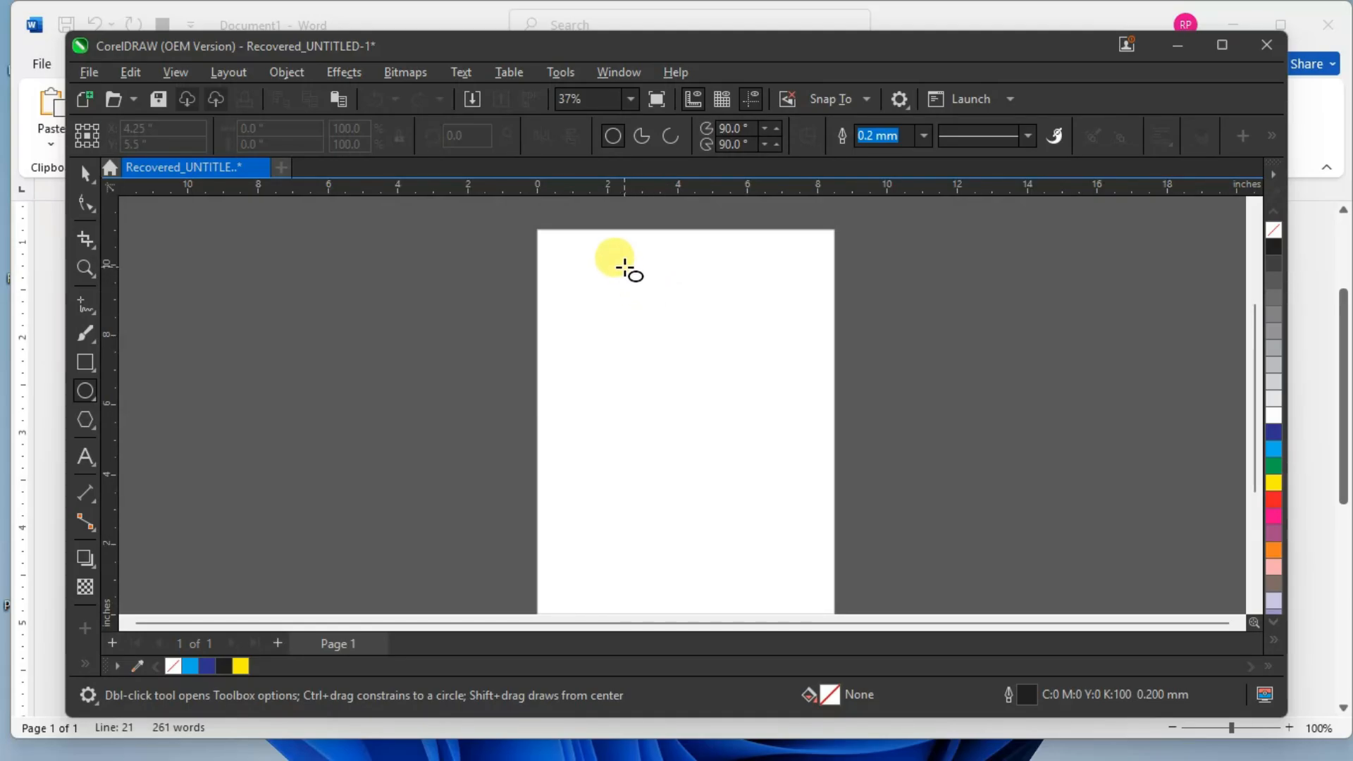
mouse_move(625, 268)
left_mouse_down()
mouse_move(766, 426)
mouse_move(794, 432)
mouse_move(793, 457)
mouse_move(792, 417)
mouse_move(803, 456)
left_mouse_up()
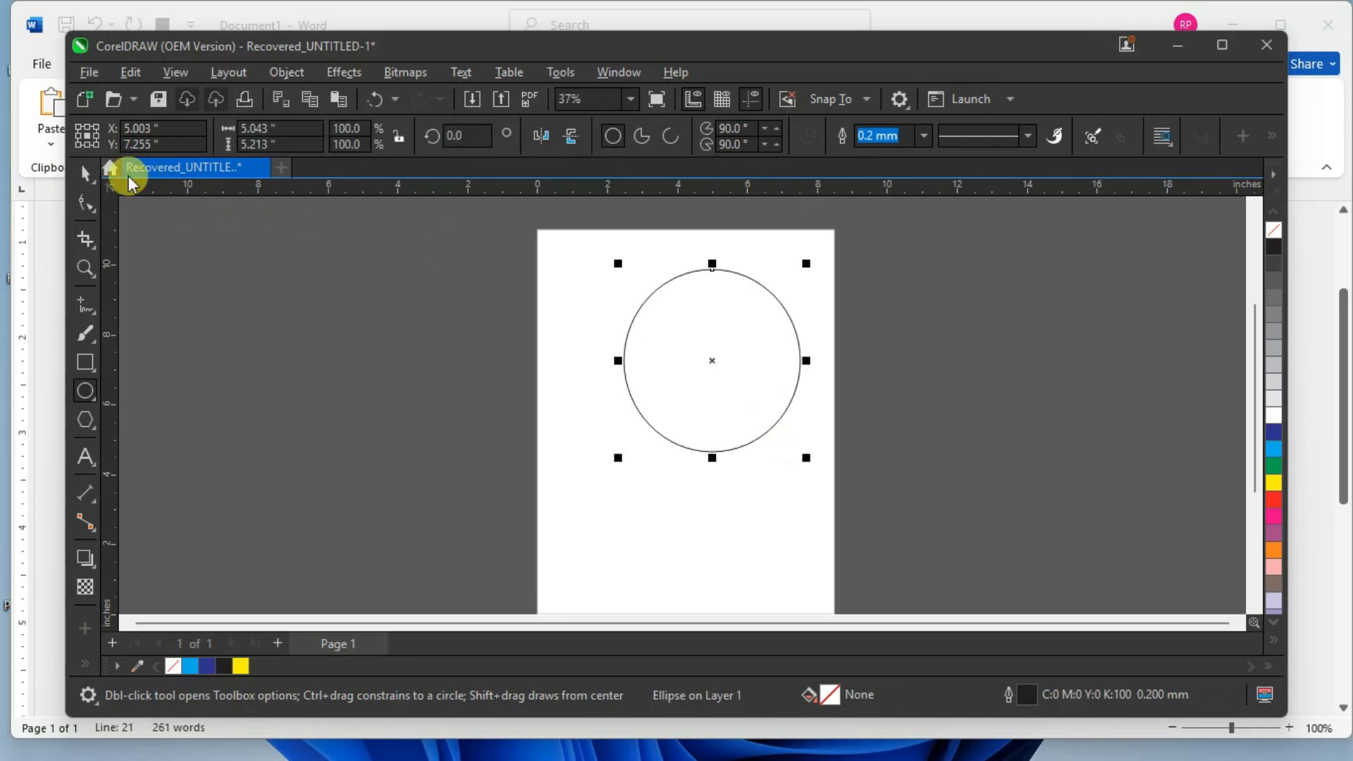
left_click(84, 173)
mouse_move(763, 359)
left_mouse_down()
mouse_move(728, 350)
mouse_move(739, 354)
left_mouse_up()
Draw a rectangle about 3.29 by 1.34 inches overlapping the bottom of the circle as the bulb's neck.
left_click(86, 362)
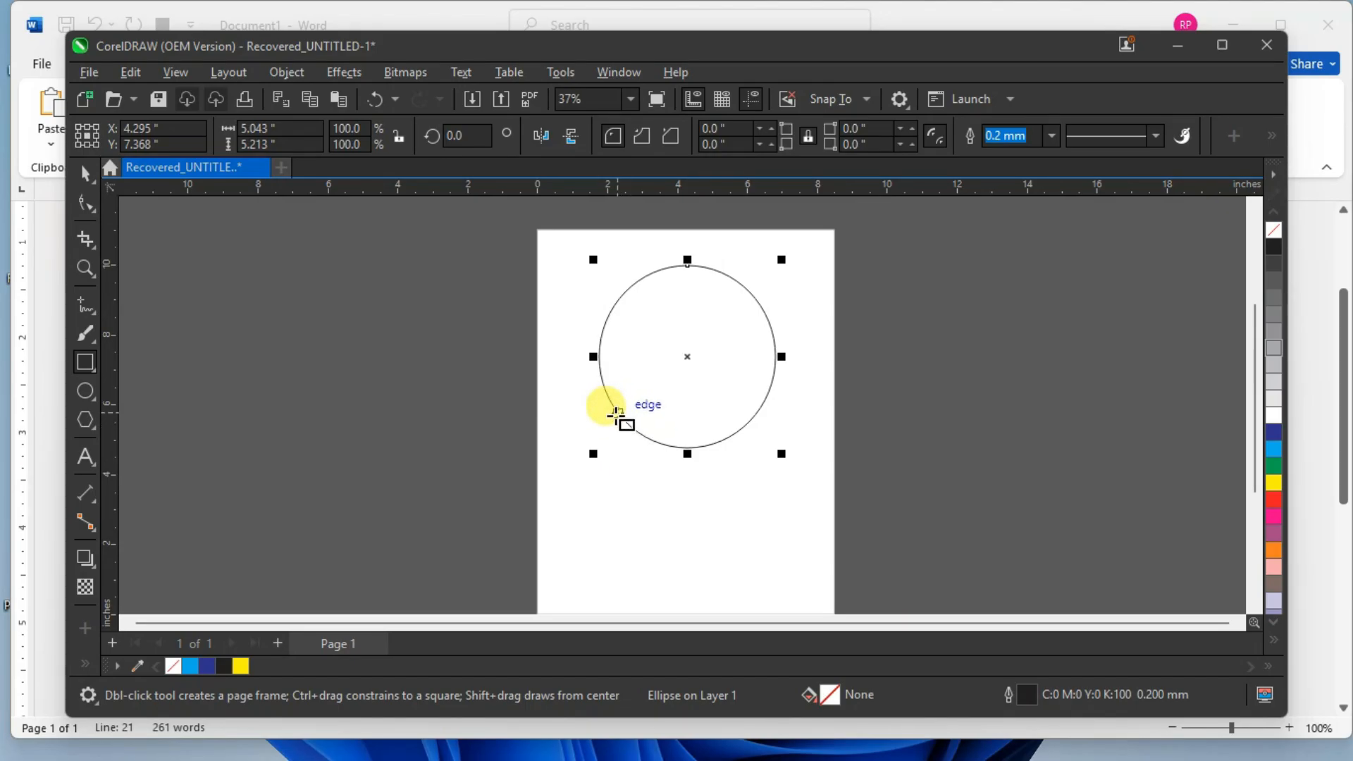
left_click_drag(628, 427, 744, 471)
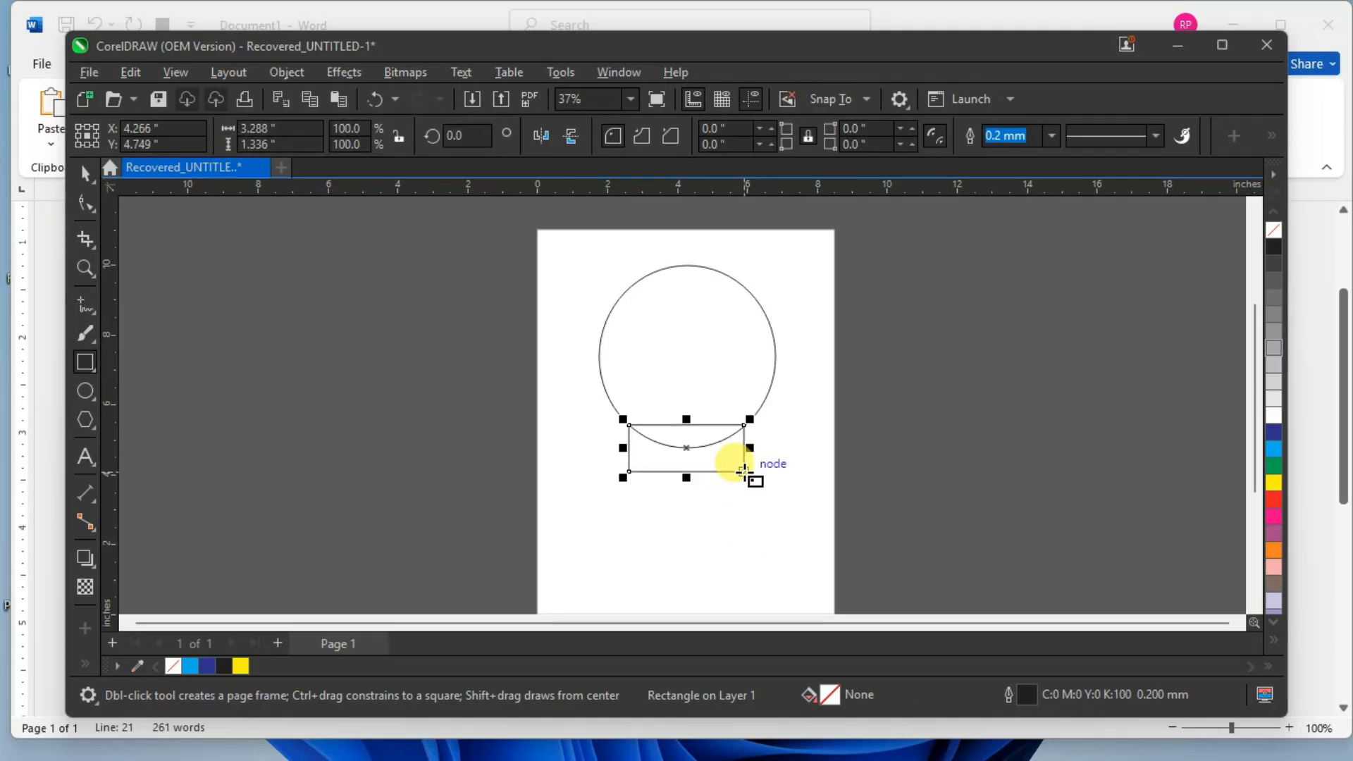
left_click(85, 173)
left_click(233, 270)
Round all four corners of the neck rectangle together to a 0.17-inch radius.
left_click(700, 471)
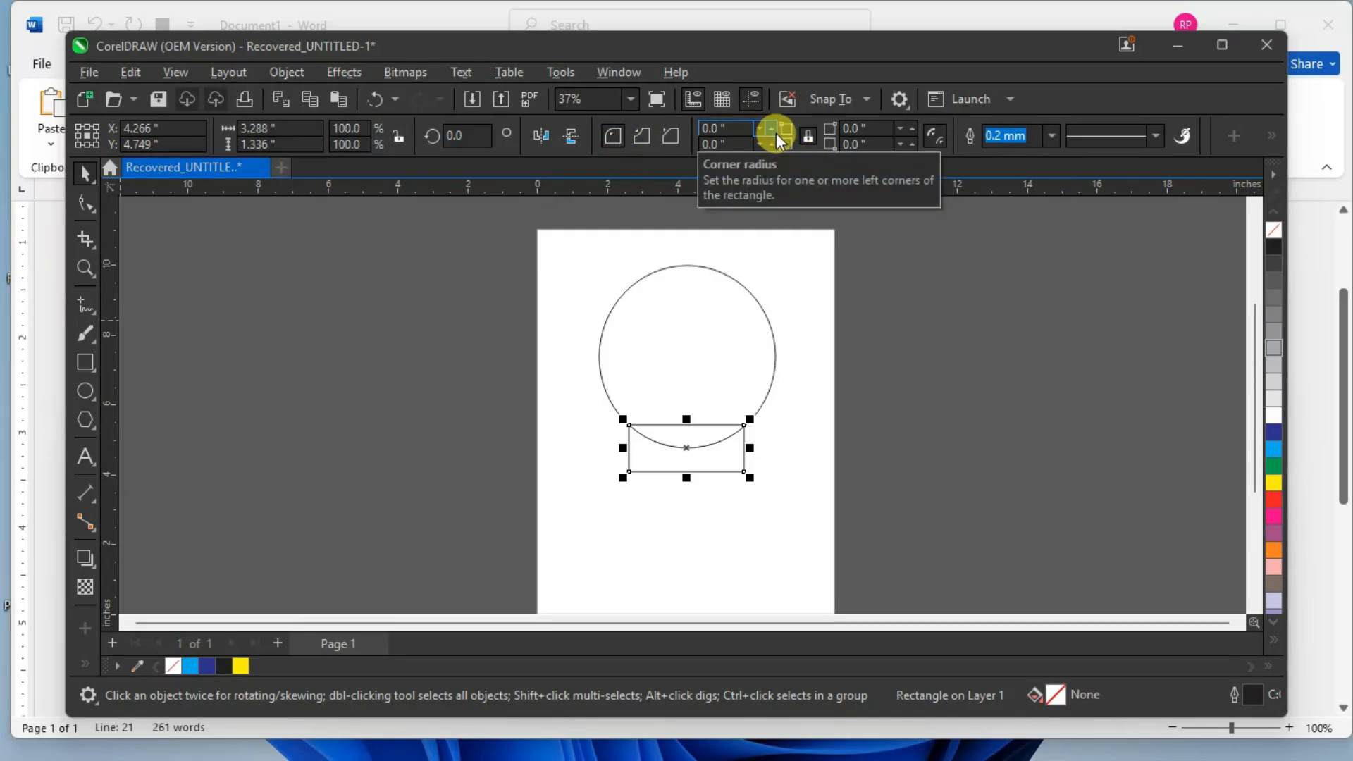
left_click(804, 137)
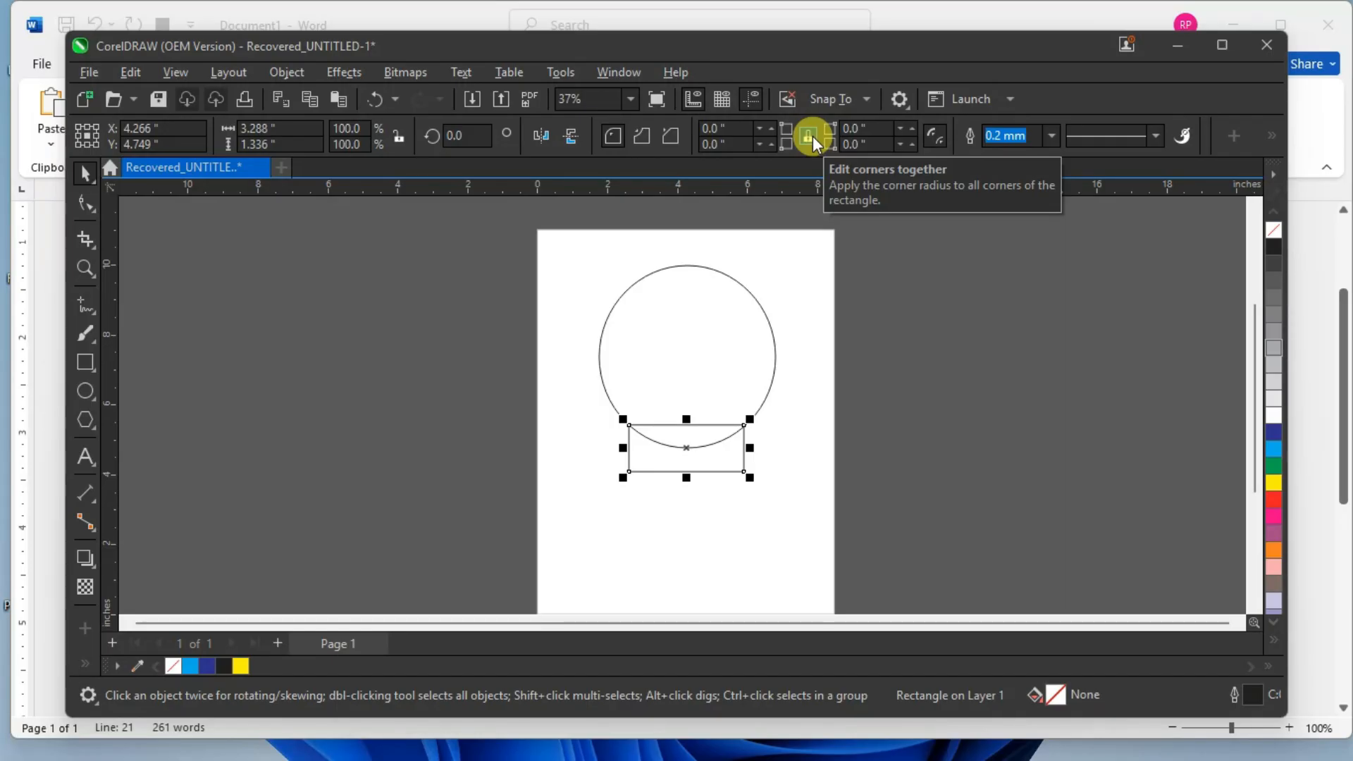
left_click(771, 128)
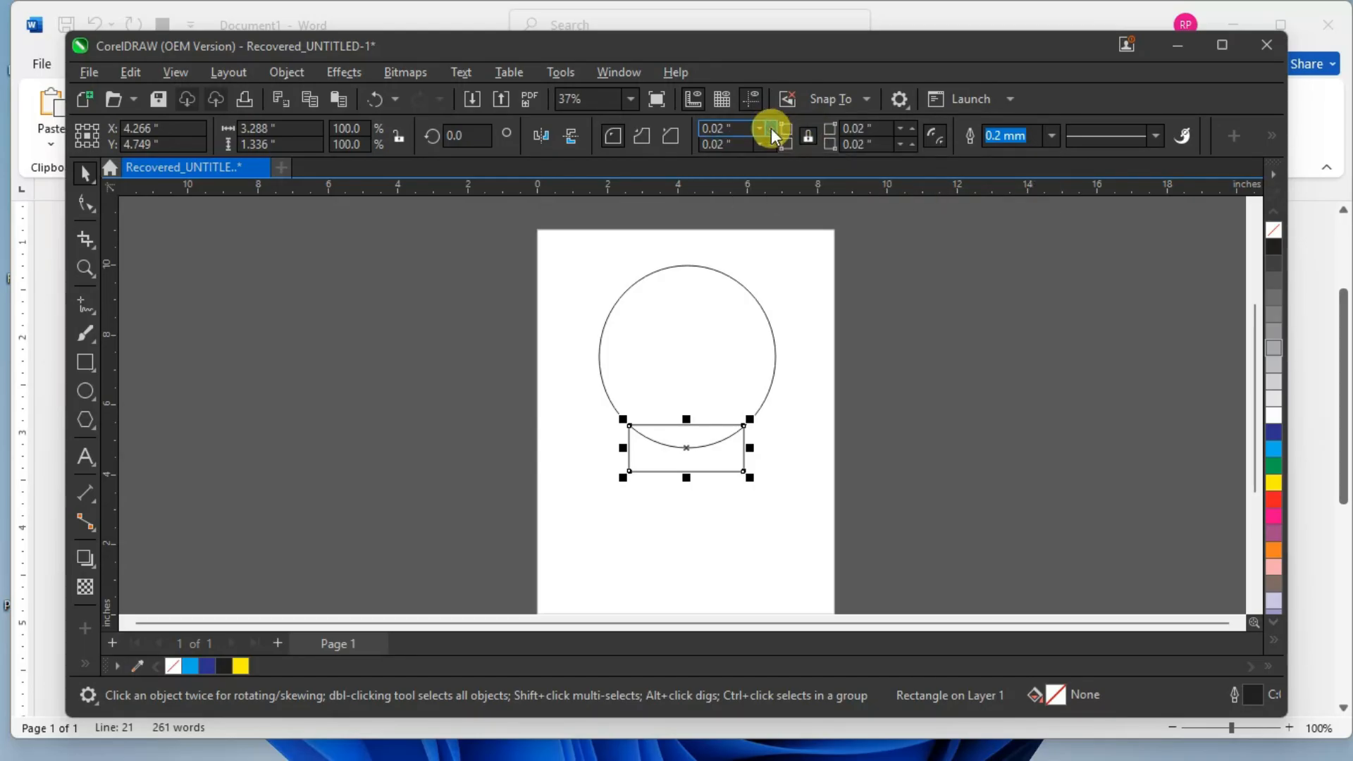
left_click(770, 129)
left_click(770, 128)
left_click(771, 128)
left_click(770, 129)
scroll(700, 400, "up", 1)
scroll(1251, 432, "down", 1)
scroll(700, 430, "up", 1)
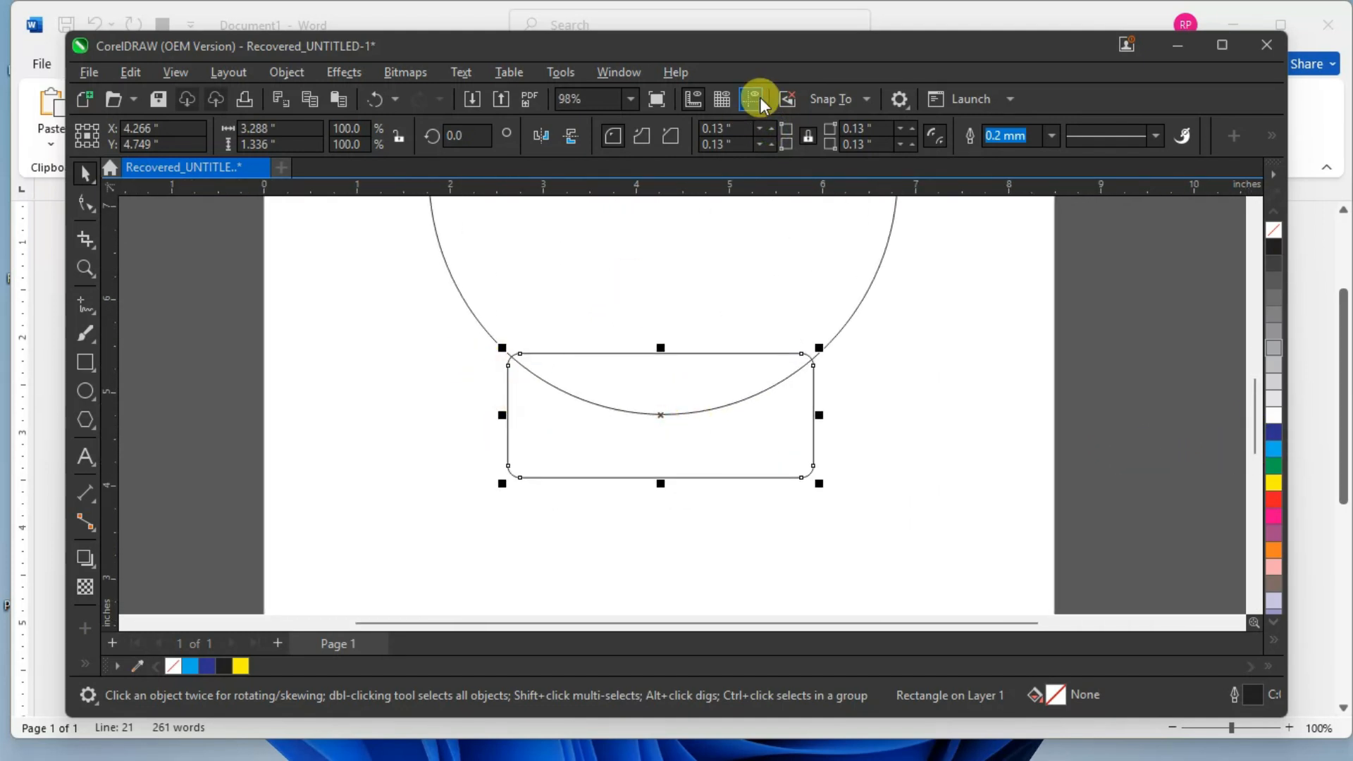
left_click(772, 133)
left_click(772, 133)
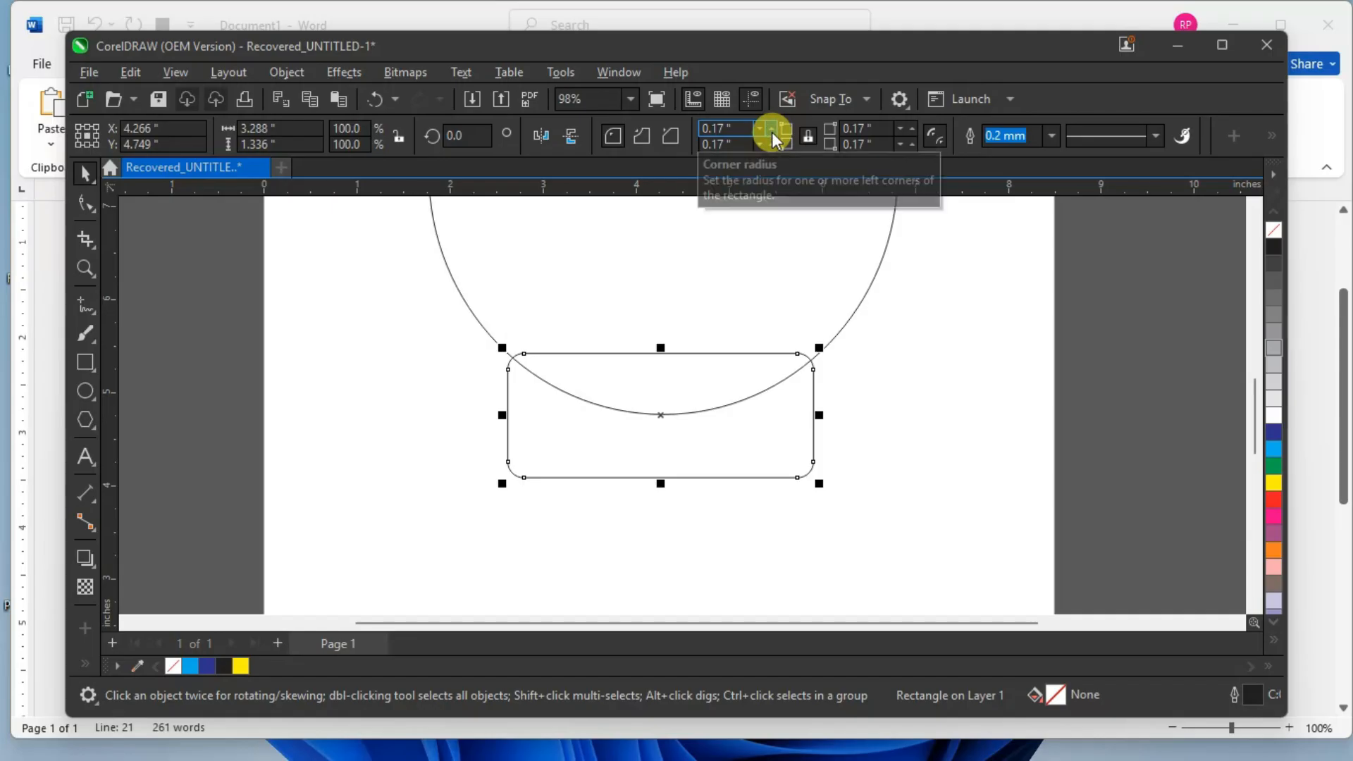
Duplicate the rounded rectangle about 1 inch lower, overlapping the original's bottom edge.
scroll(716, 284, "down", 1)
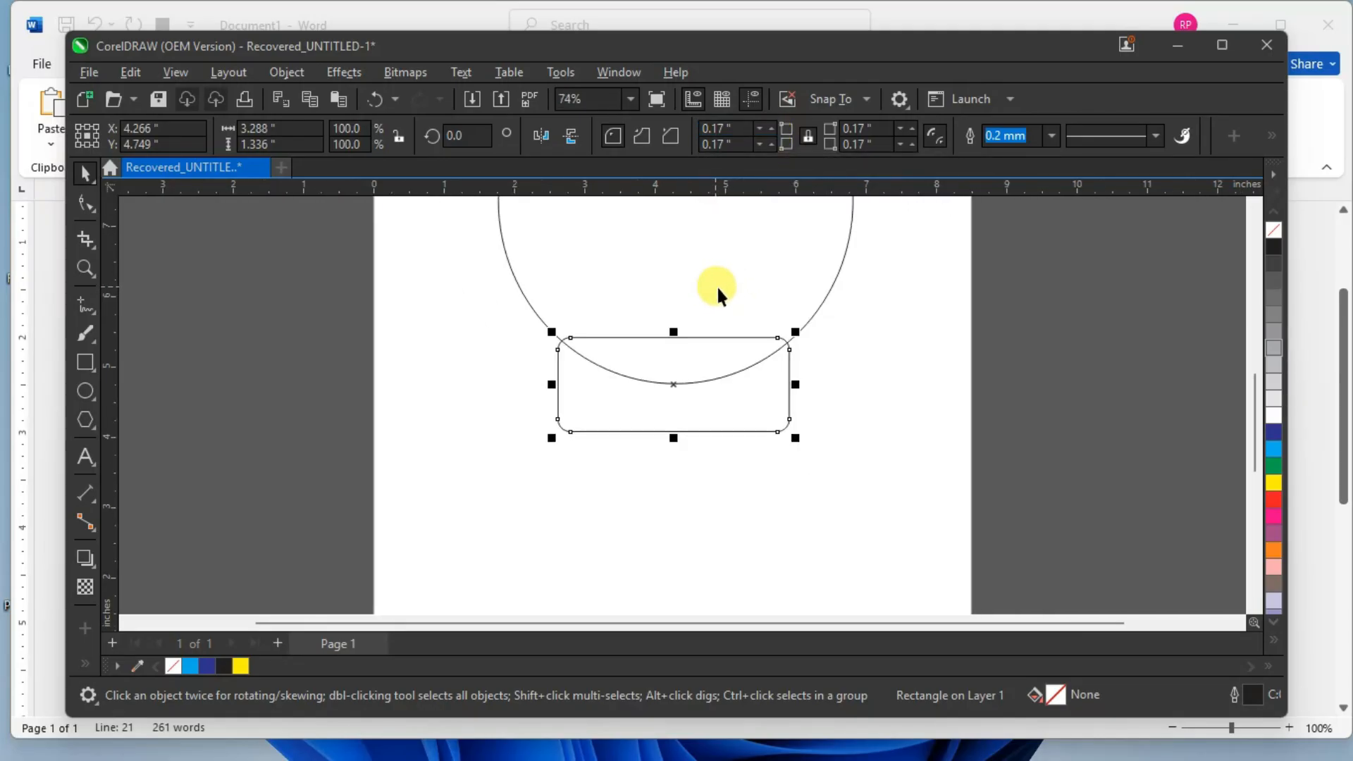
scroll(944, 293, "down", 1)
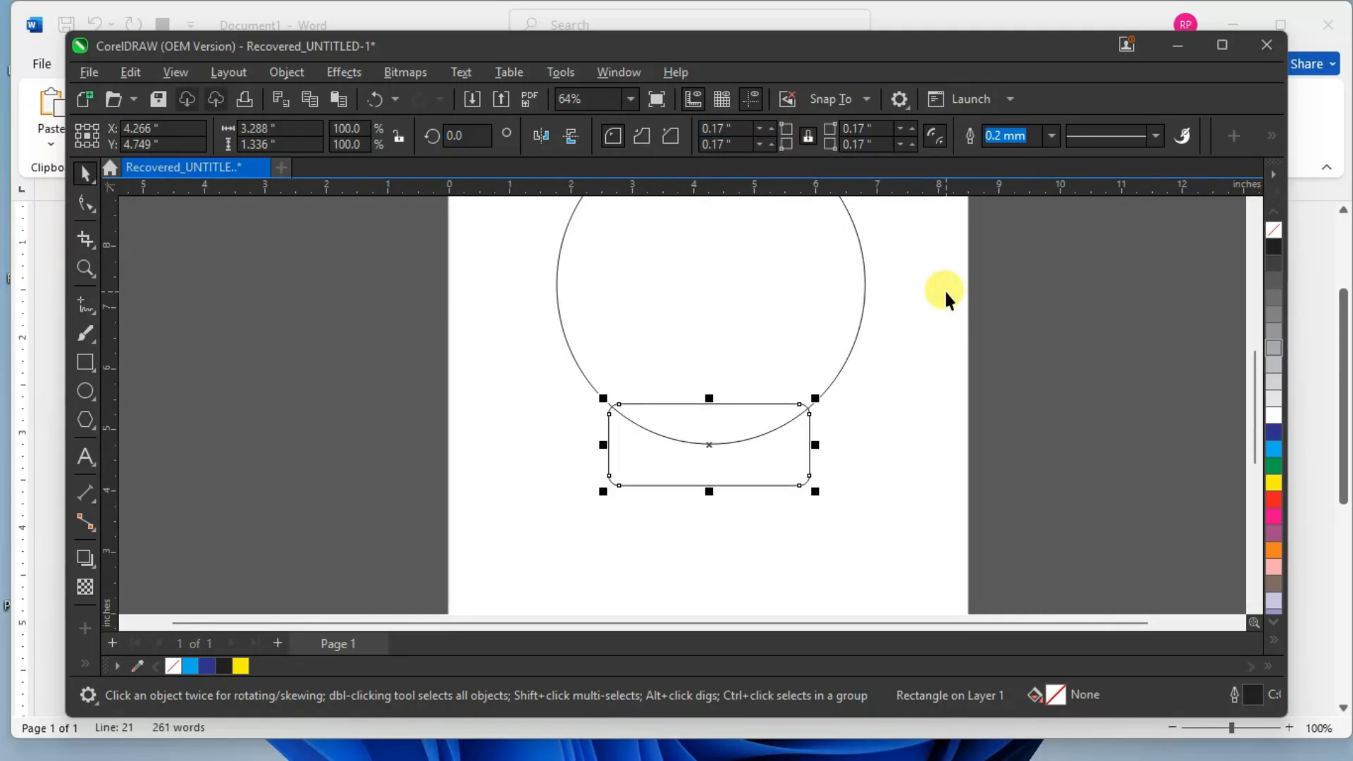
left_click(1255, 204)
left_click(1254, 205)
scroll(975, 281, "down", 1)
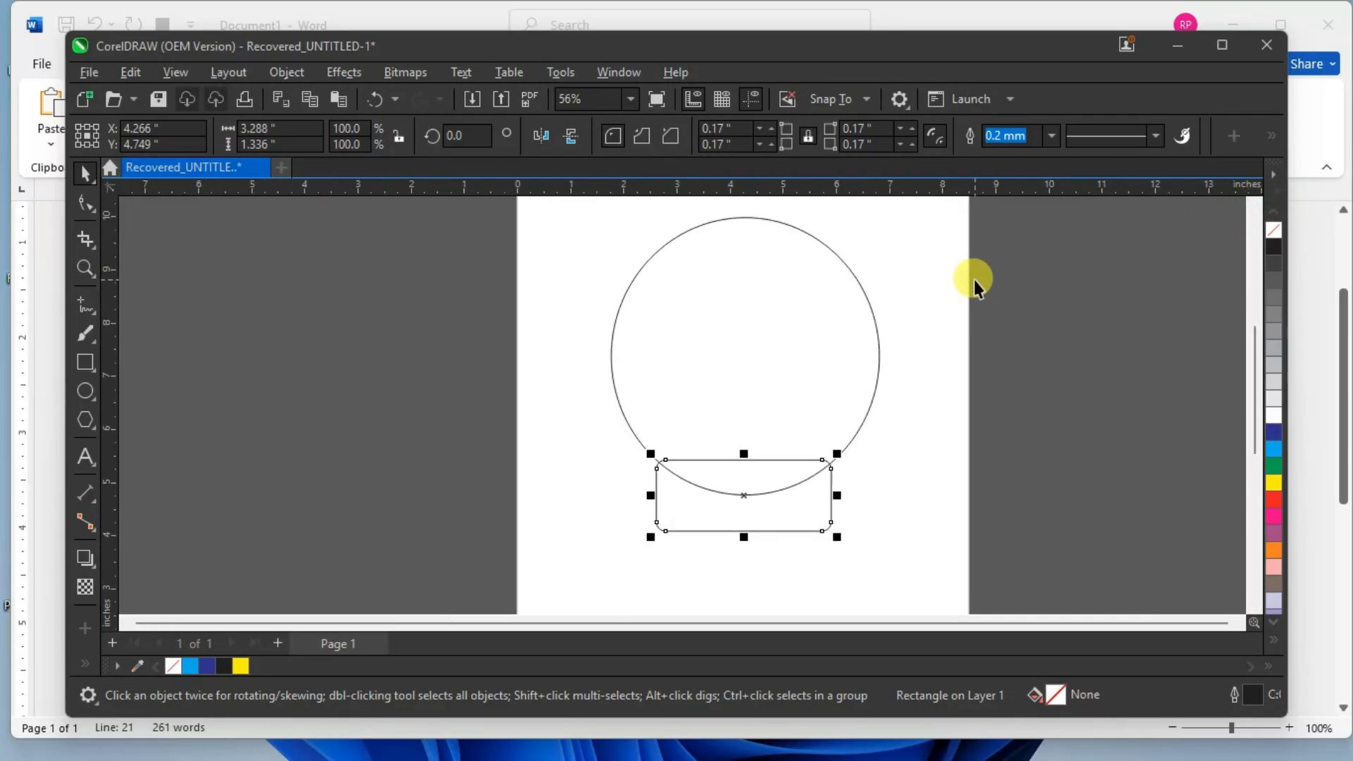
left_click_drag(739, 494, 744, 550)
left_click(921, 483)
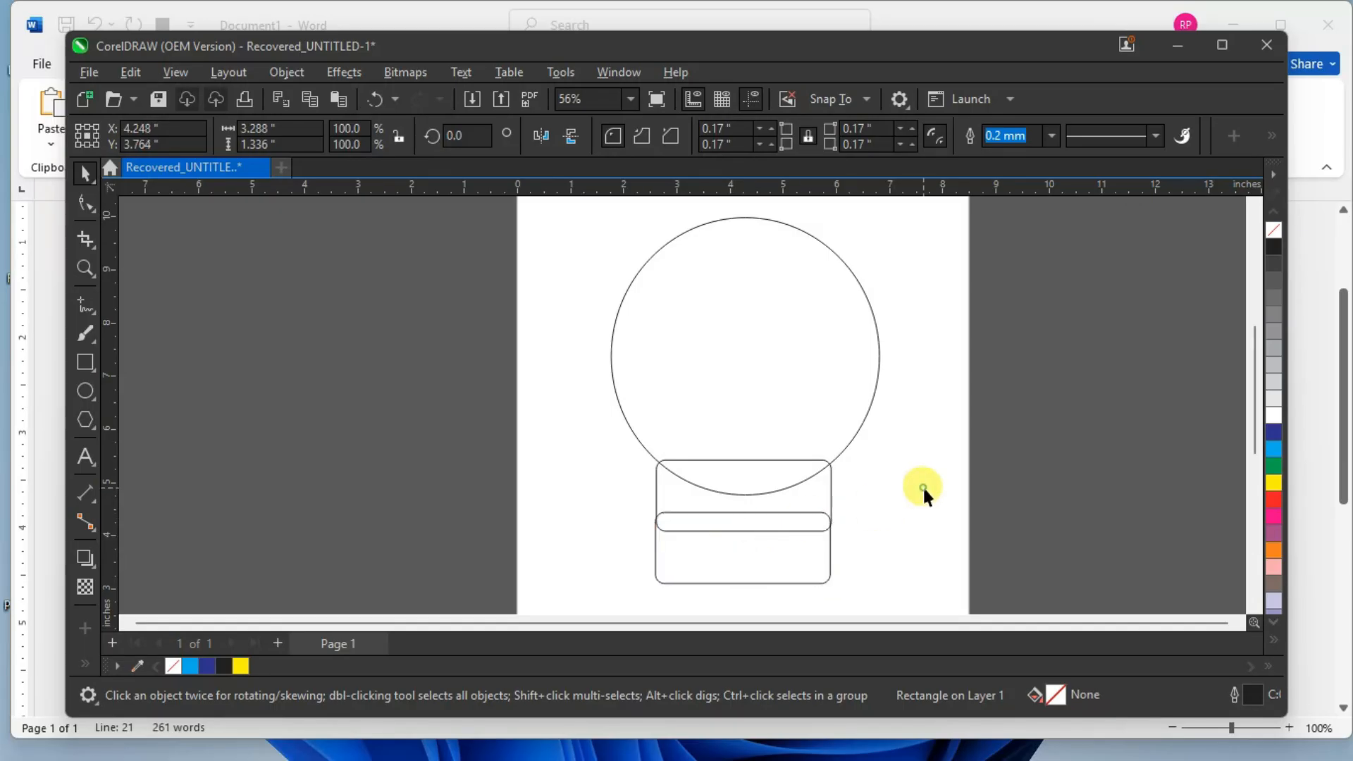
Weld the circle and the upper rounded rectangle into a single bulb outline.
left_click(729, 460)
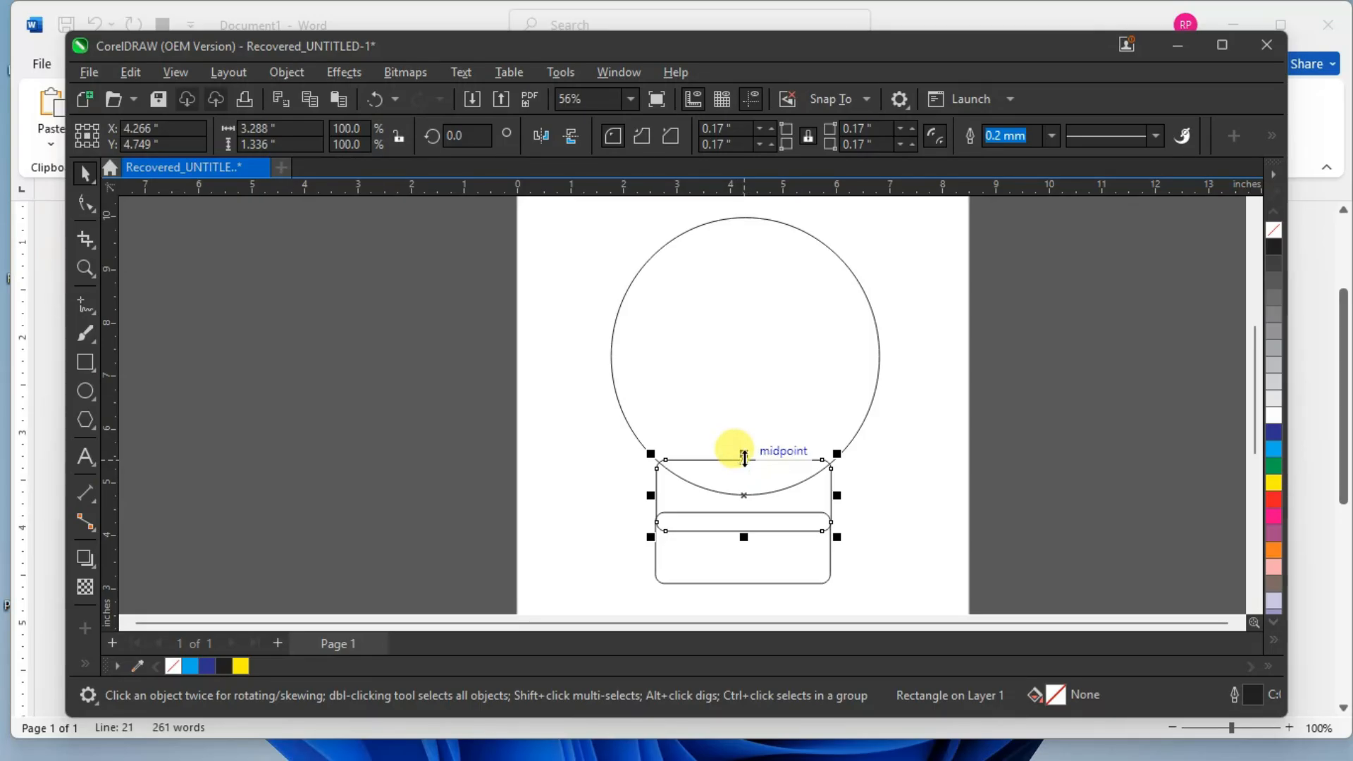
left_click(756, 311, "shift")
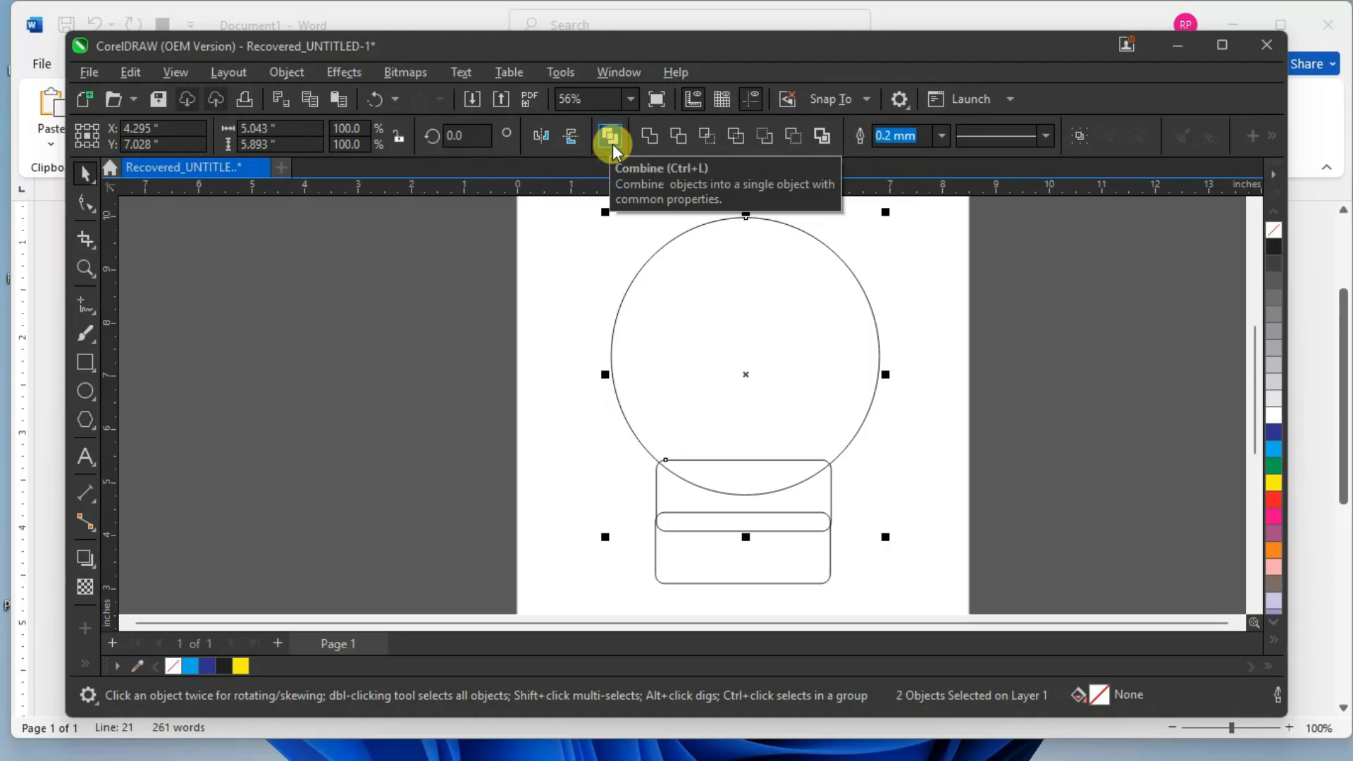
left_click(652, 136)
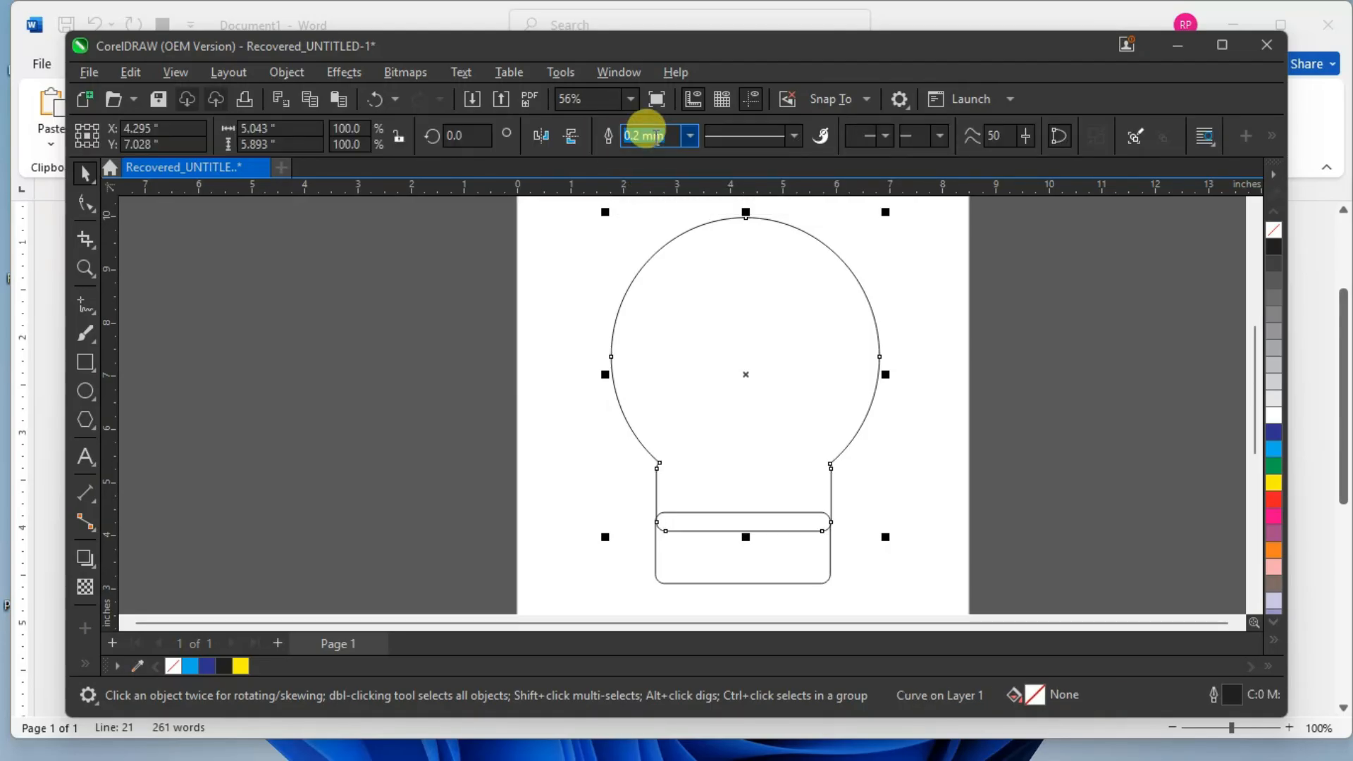
Move the welded bulb outline up about 0.56 inch so it clears the rectangle below it.
left_click(954, 329)
left_click(810, 402)
left_click_drag(807, 384, 783, 303)
double_click(758, 362)
left_click(85, 172)
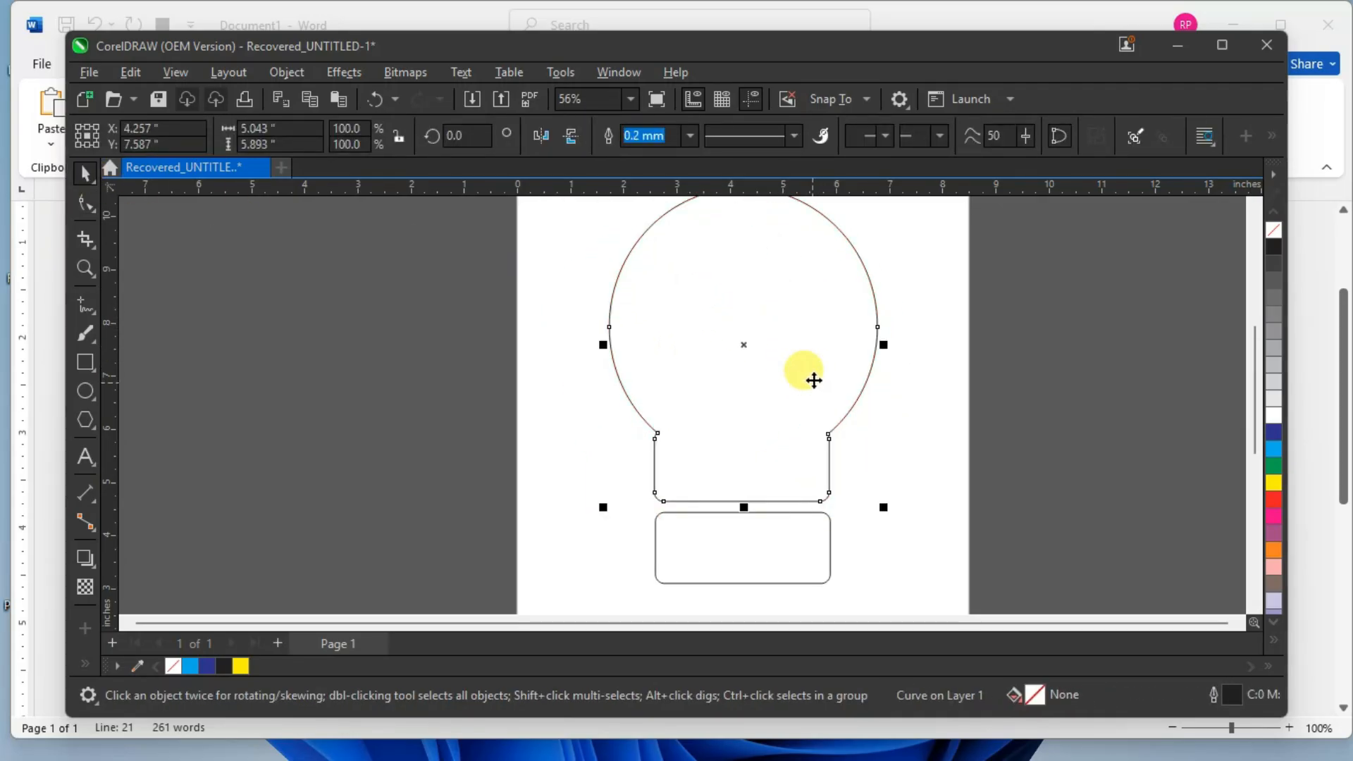
left_click(917, 407)
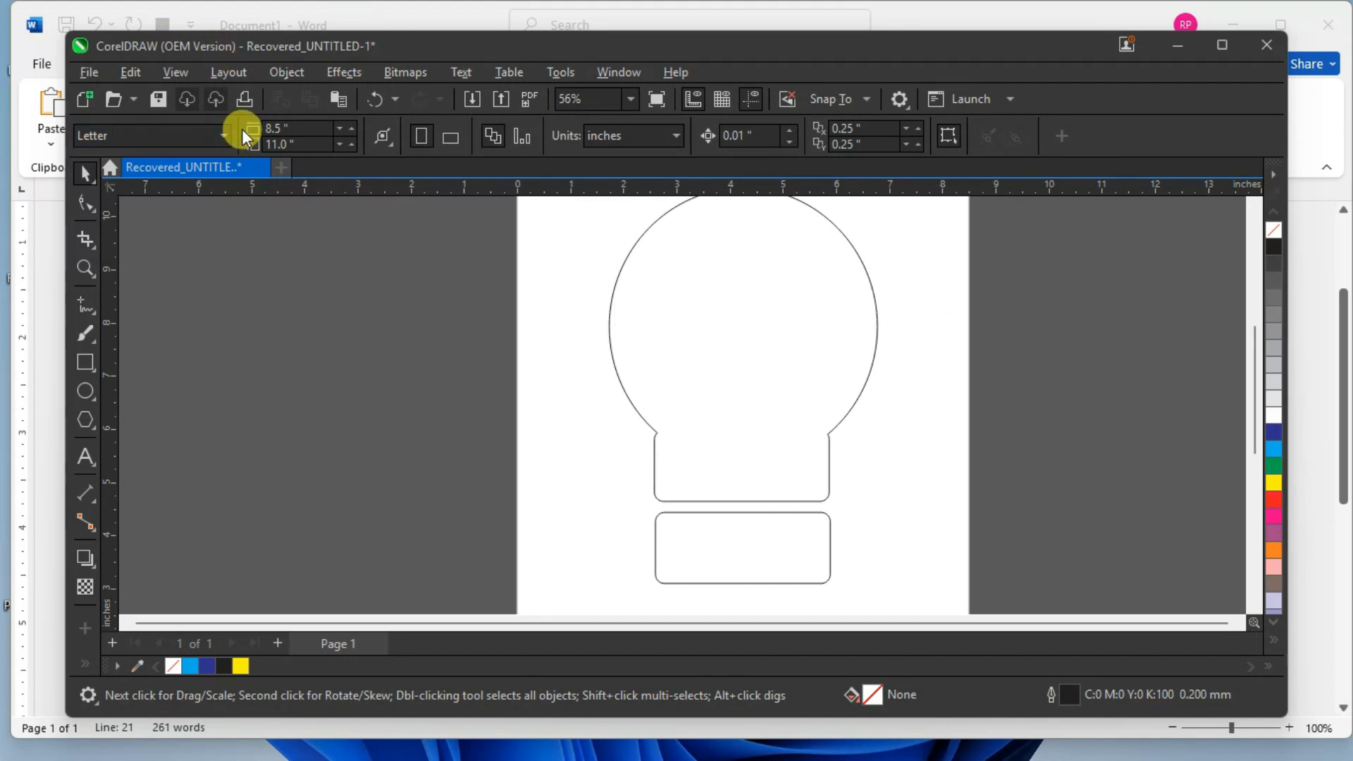
left_click(826, 481)
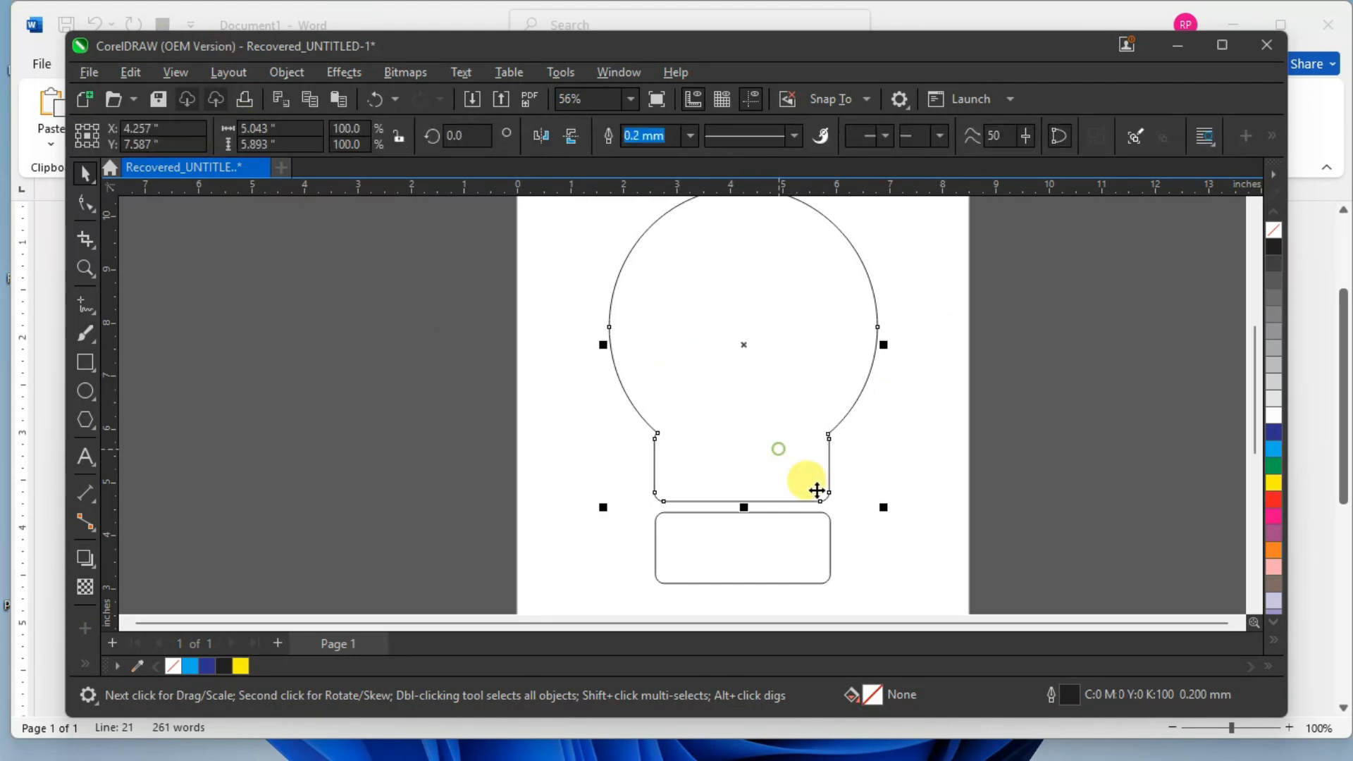
left_click(856, 483)
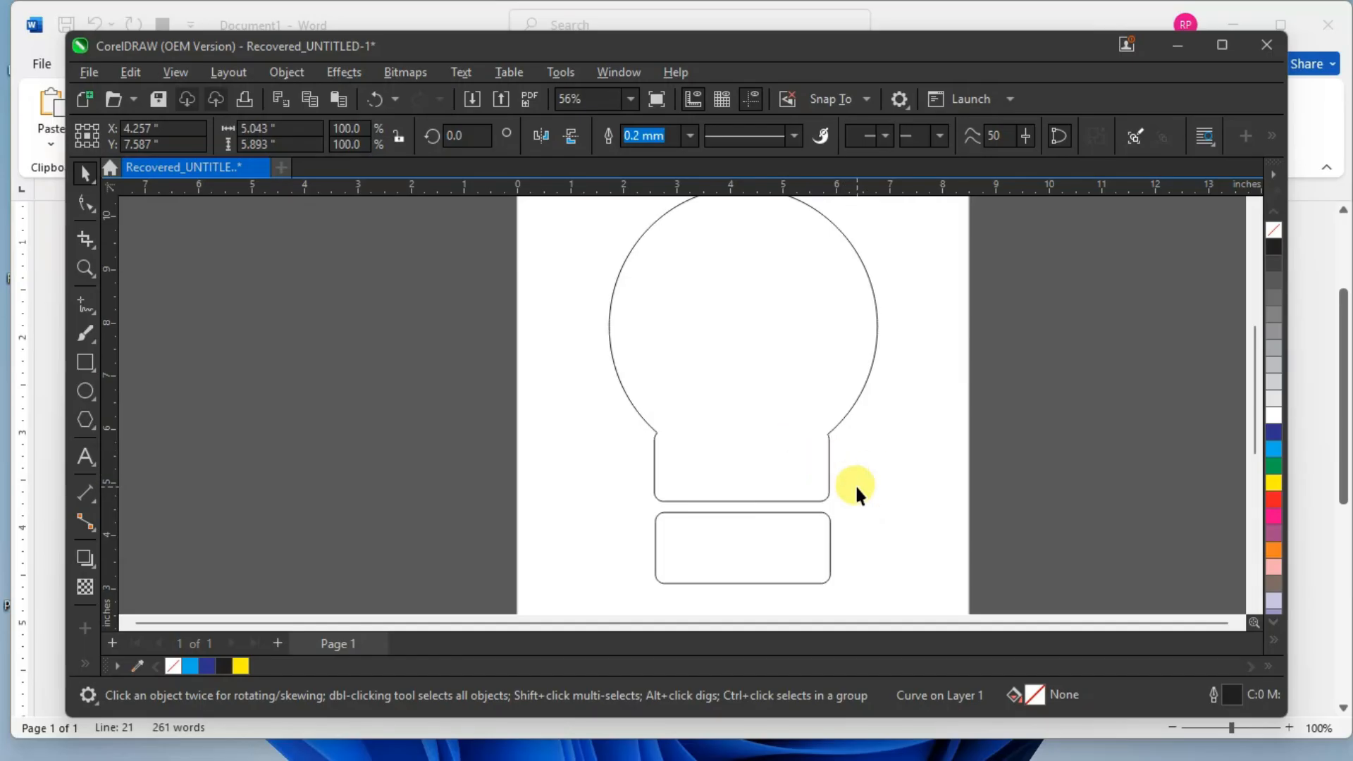
Reduce the lower rectangle's height to about 0.27 inch from its bottom edge and fill it with black.
scroll(837, 483, "down", 1)
scroll(873, 476, "up", 1)
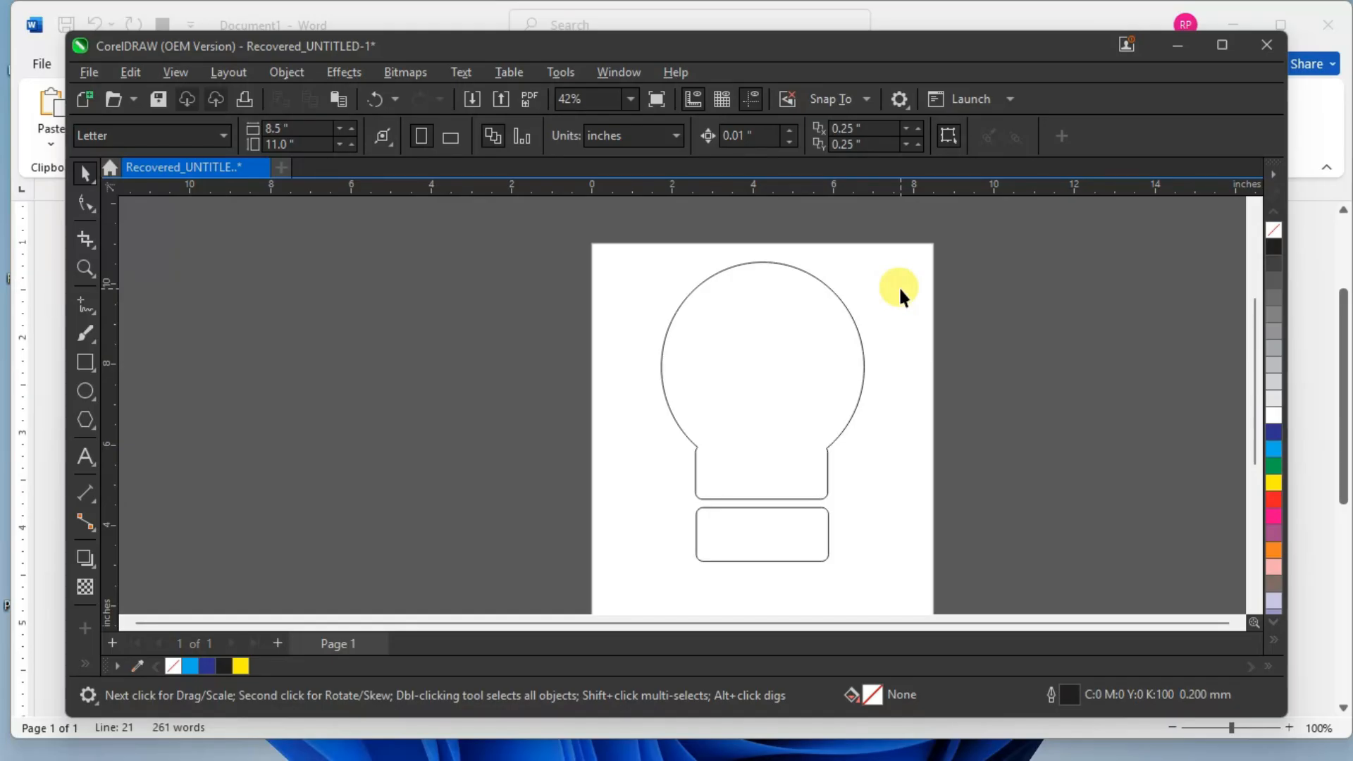
scroll(774, 477, "up", 1)
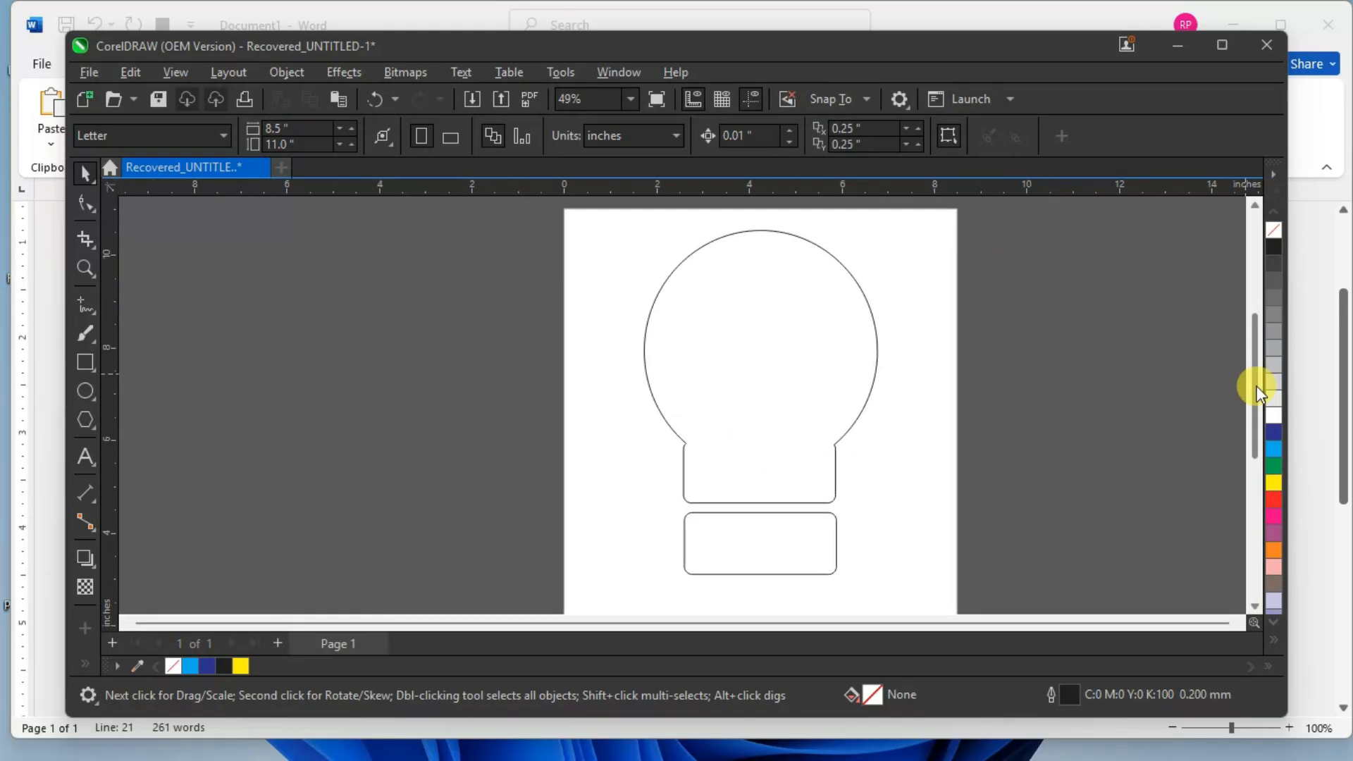
left_click_drag(1250, 383, 1247, 423)
left_click(837, 441)
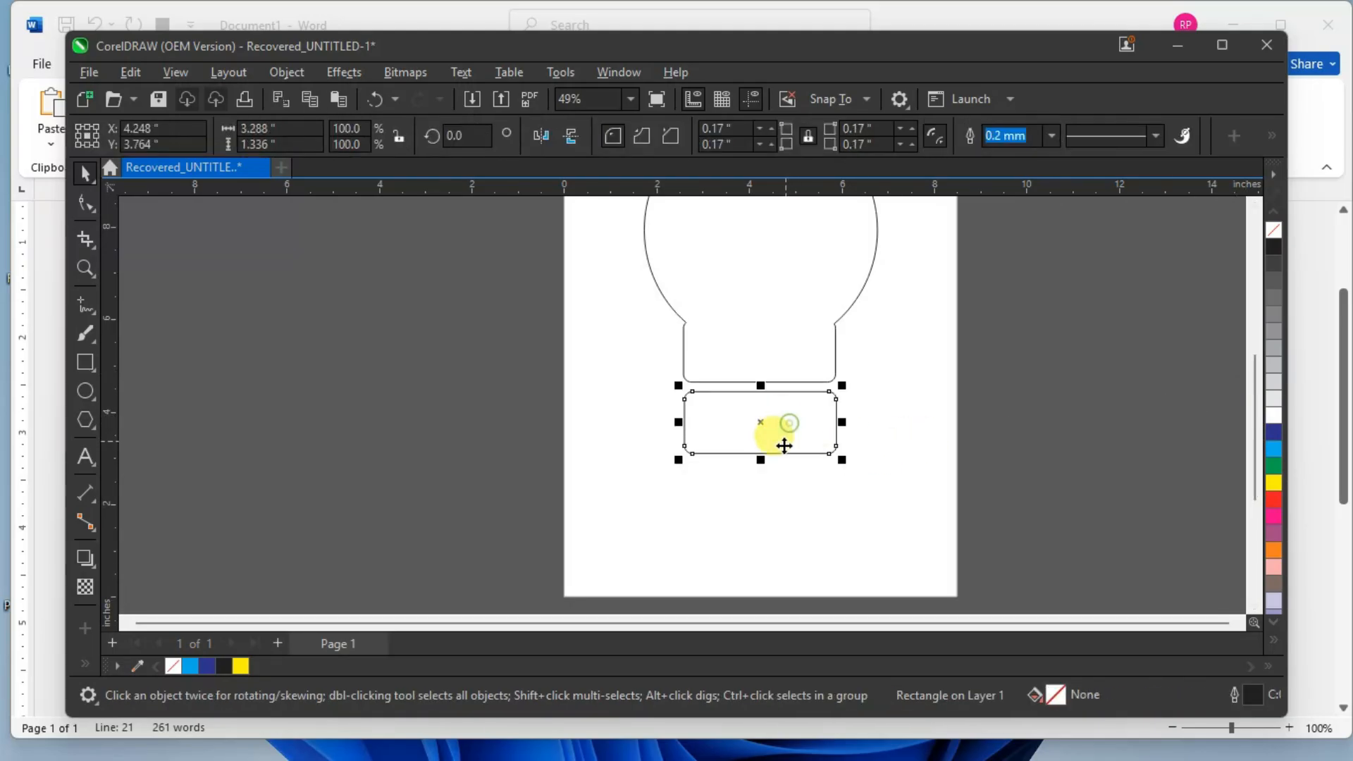
left_click_drag(761, 461, 761, 412)
left_click(1277, 250)
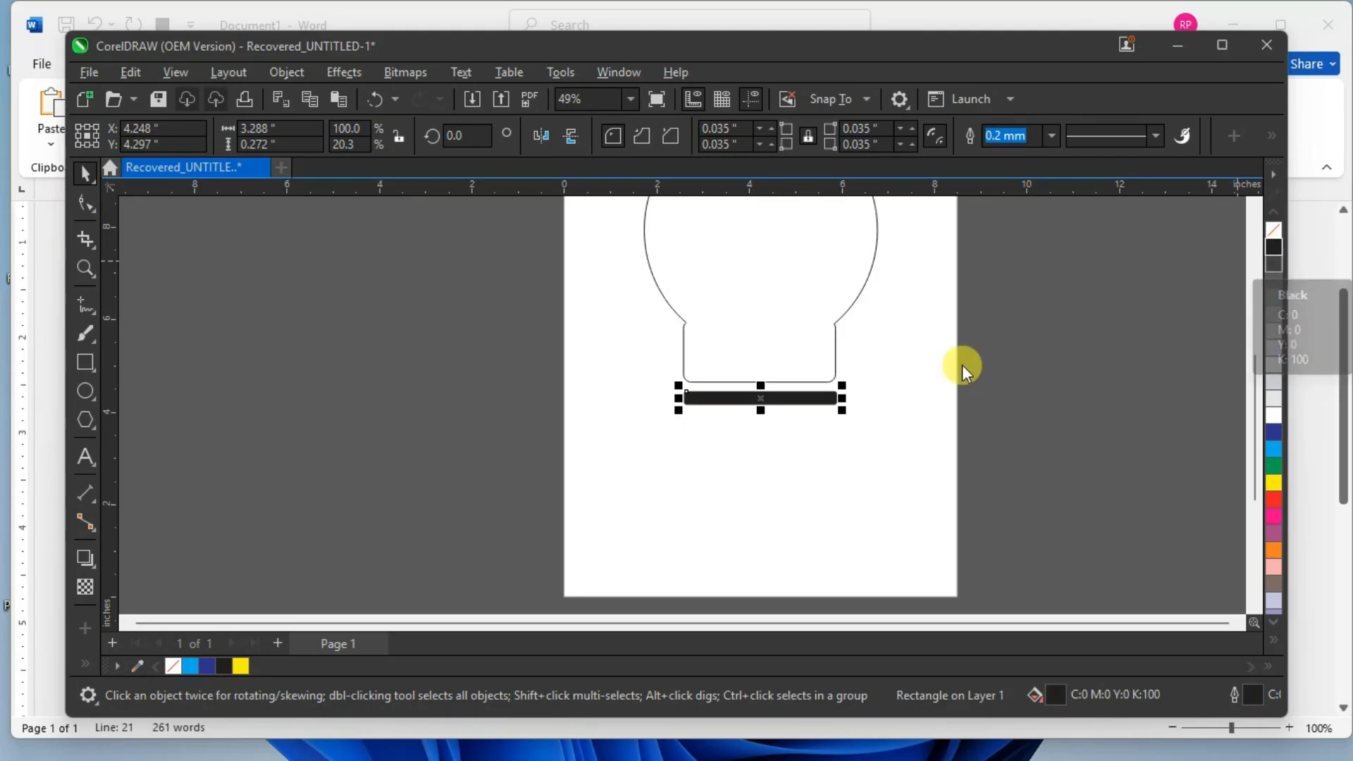
Duplicate the black bar just below itself and scale the copy from its center to about 2.80 by 0.23 inches.
left_click_drag(764, 399, 755, 419)
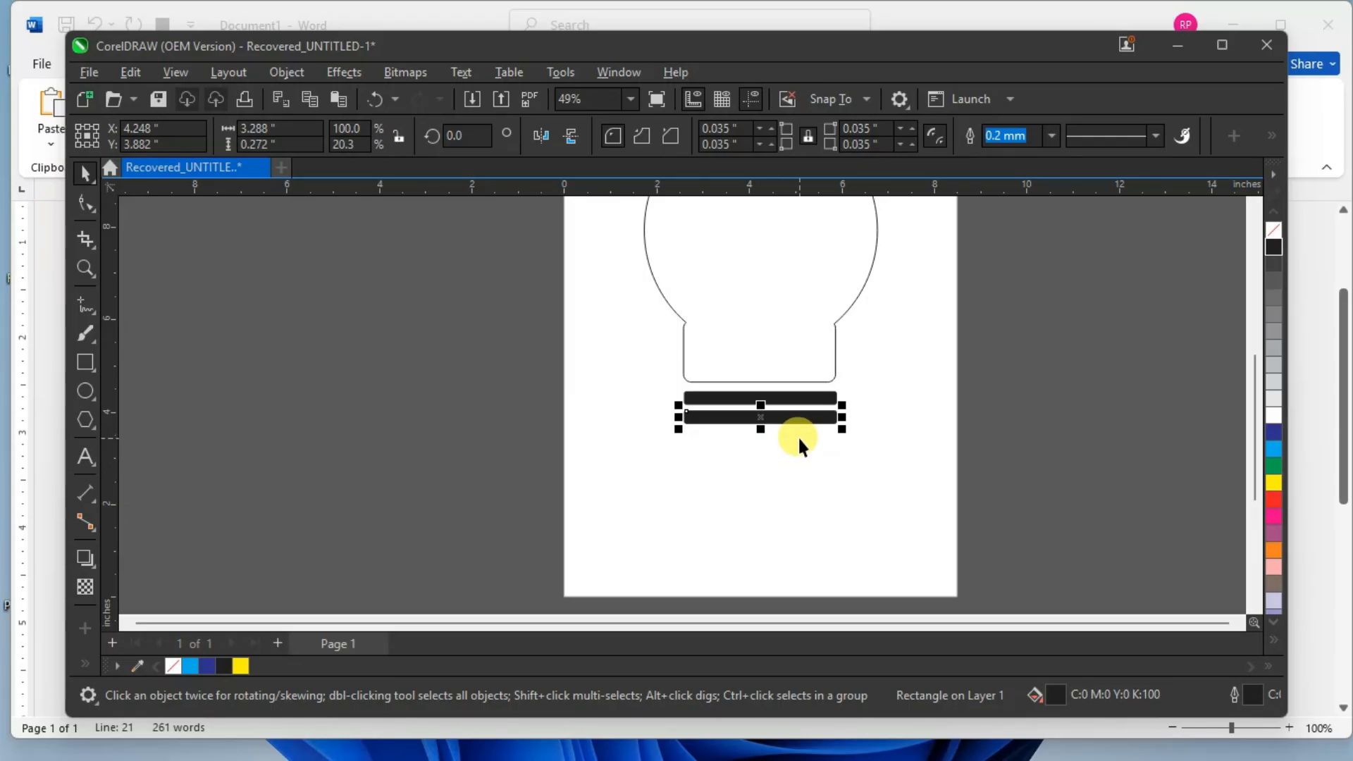
mouse_move(851, 433)
left_mouse_down()
mouse_move(824, 423)
mouse_move(835, 427)
left_mouse_up()
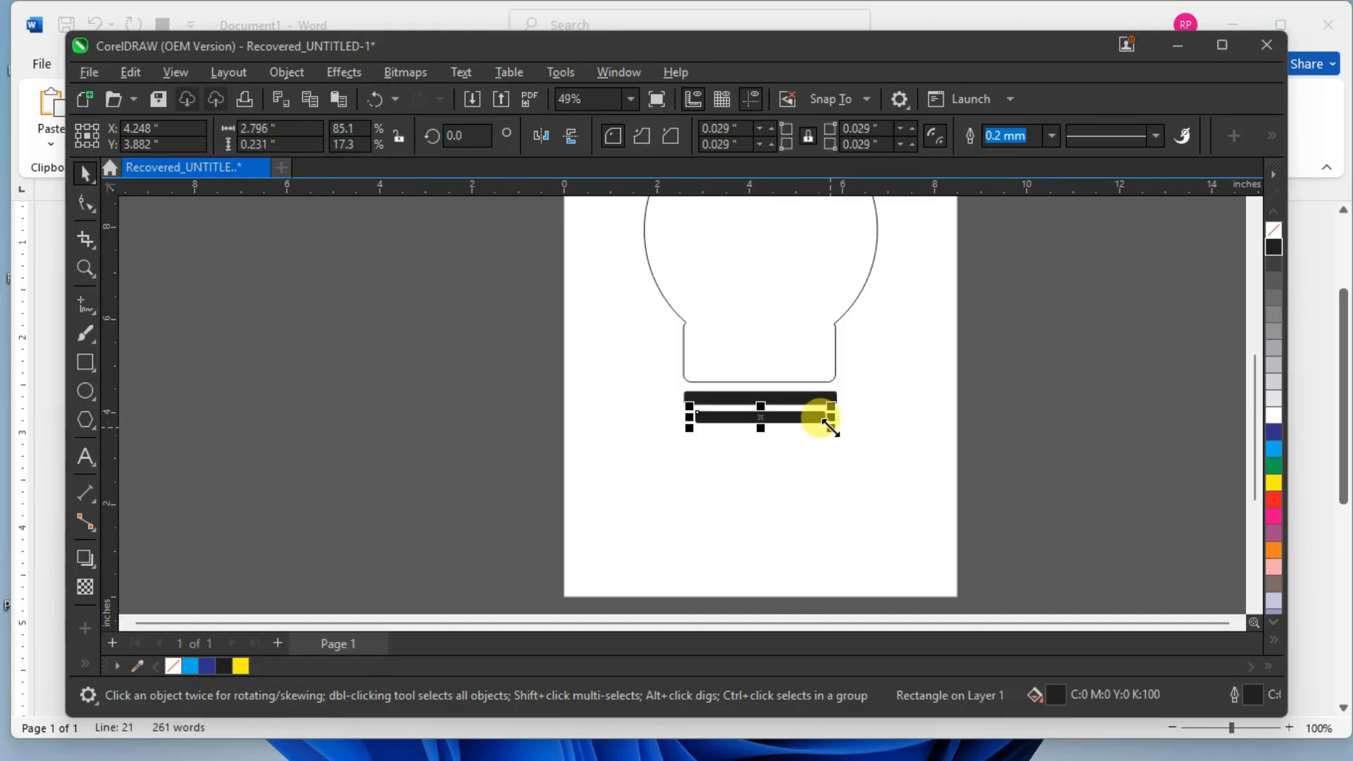
scroll(854, 414, "up", 3)
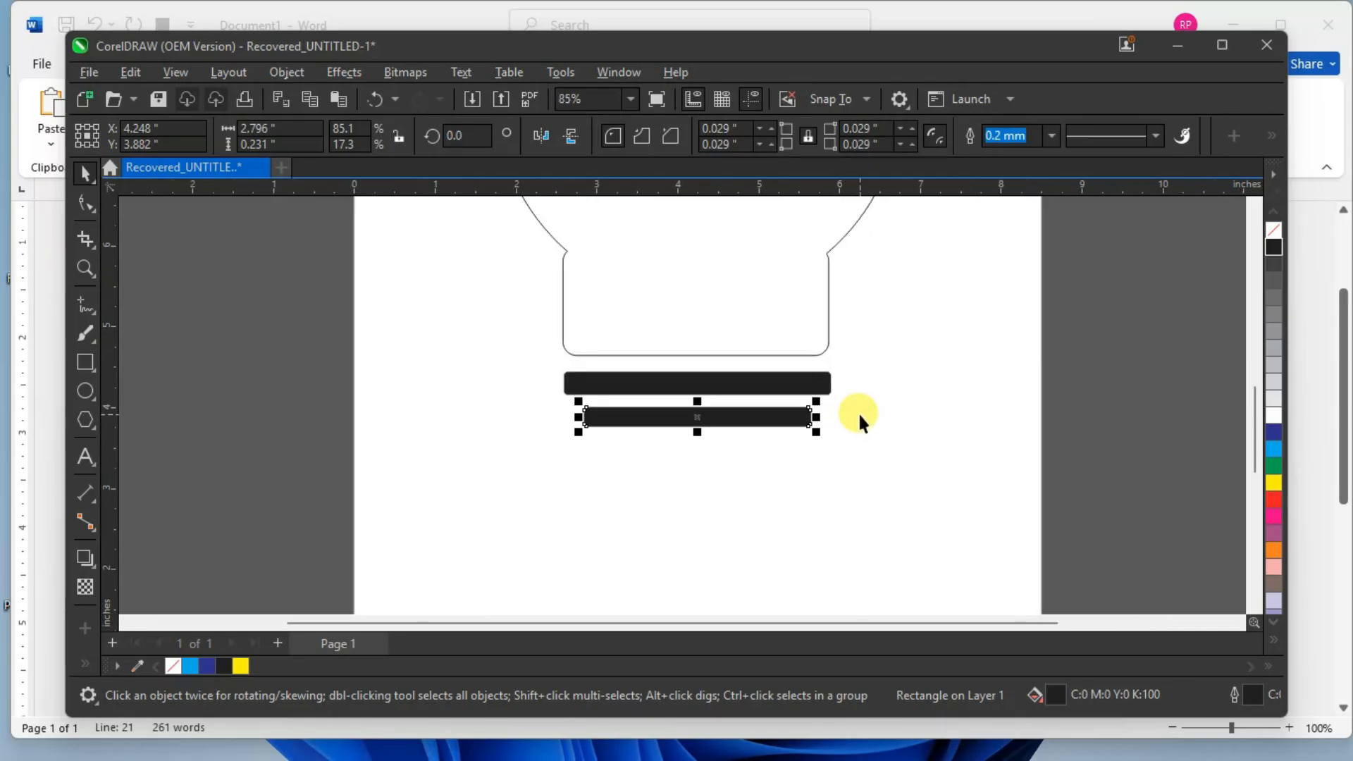
left_click(873, 422)
Duplicate the second black bar just below itself and shrink the copy from its center to about 0.69 inch wide.
left_click(727, 417)
left_click_drag(726, 417, 729, 447)
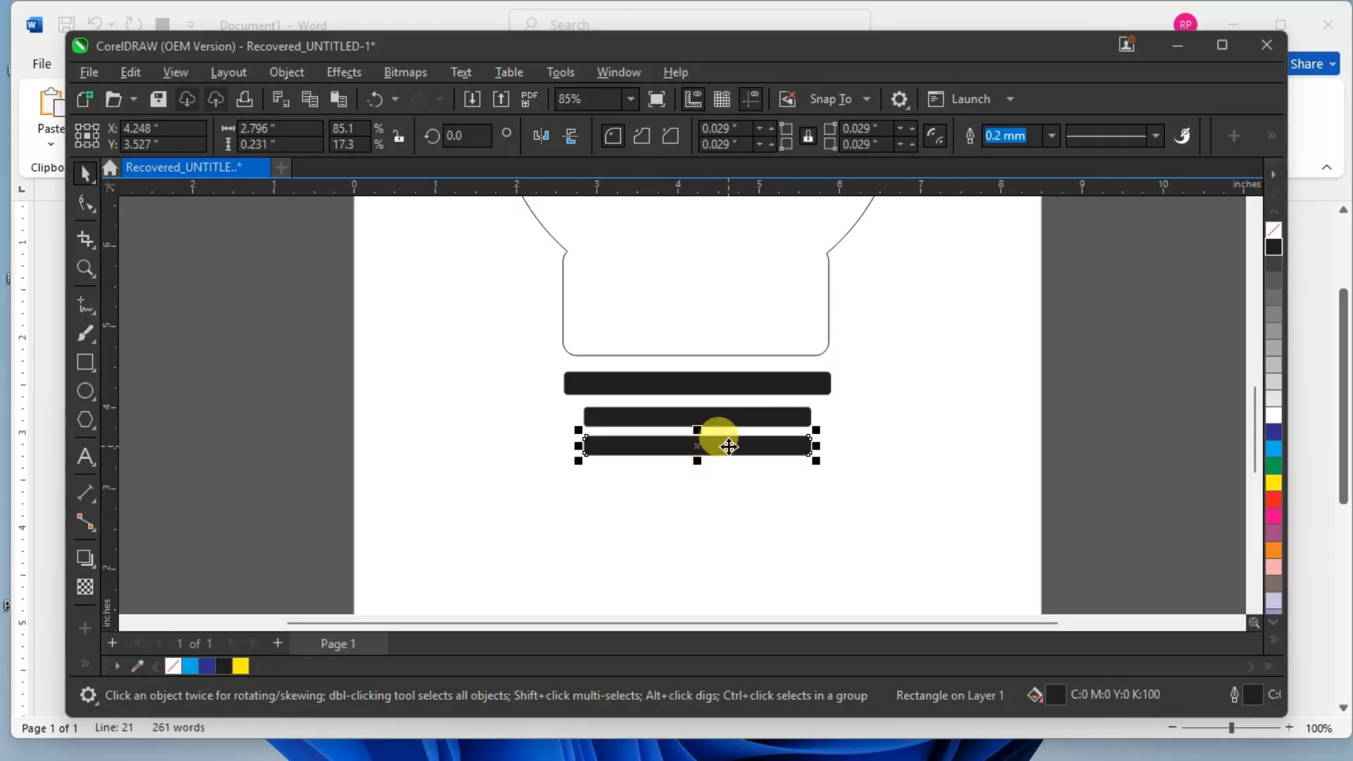
mouse_move(814, 462)
left_mouse_down()
mouse_move(791, 443)
mouse_move(803, 451)
left_mouse_up()
left_click(815, 440)
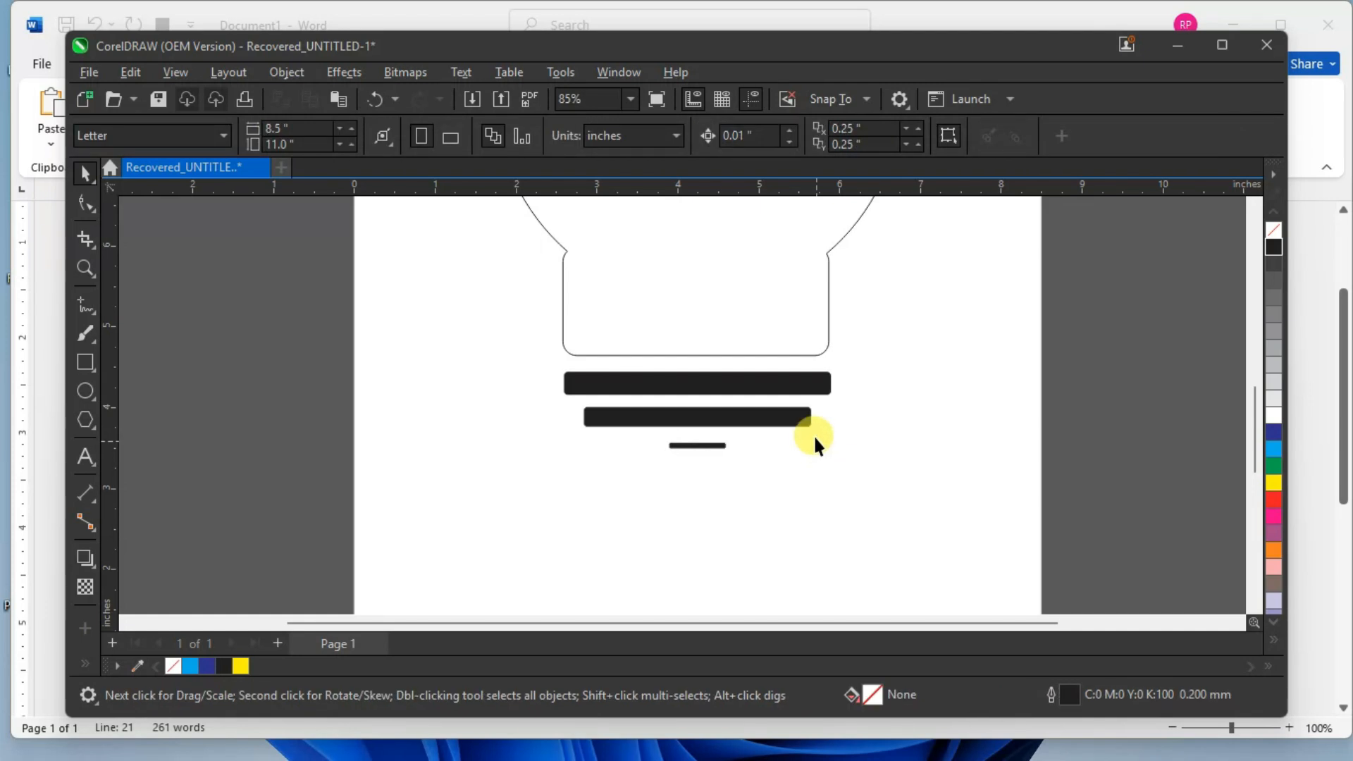
Enlarge the lowest black bar from its center to about 1.58 by 0.13 inches.
scroll(594, 413, "down", 2)
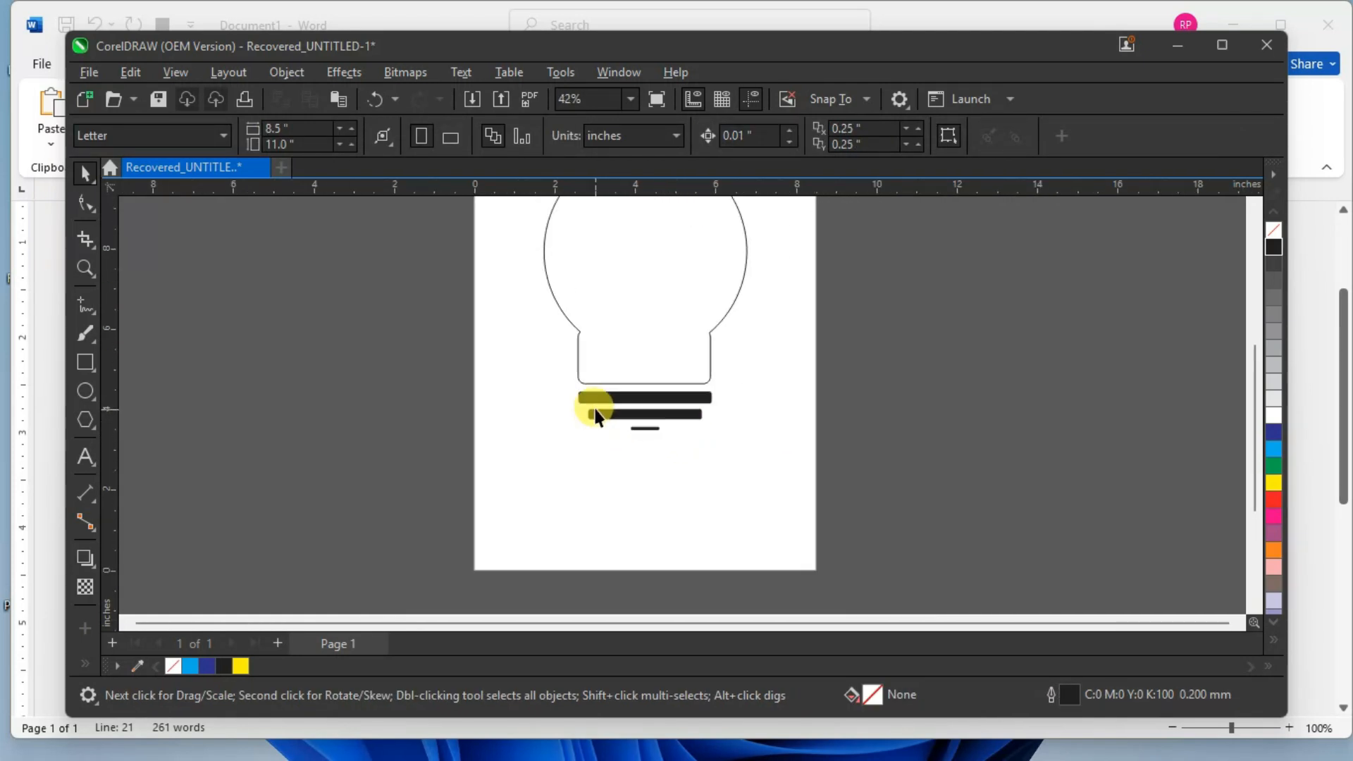
left_click(1254, 205)
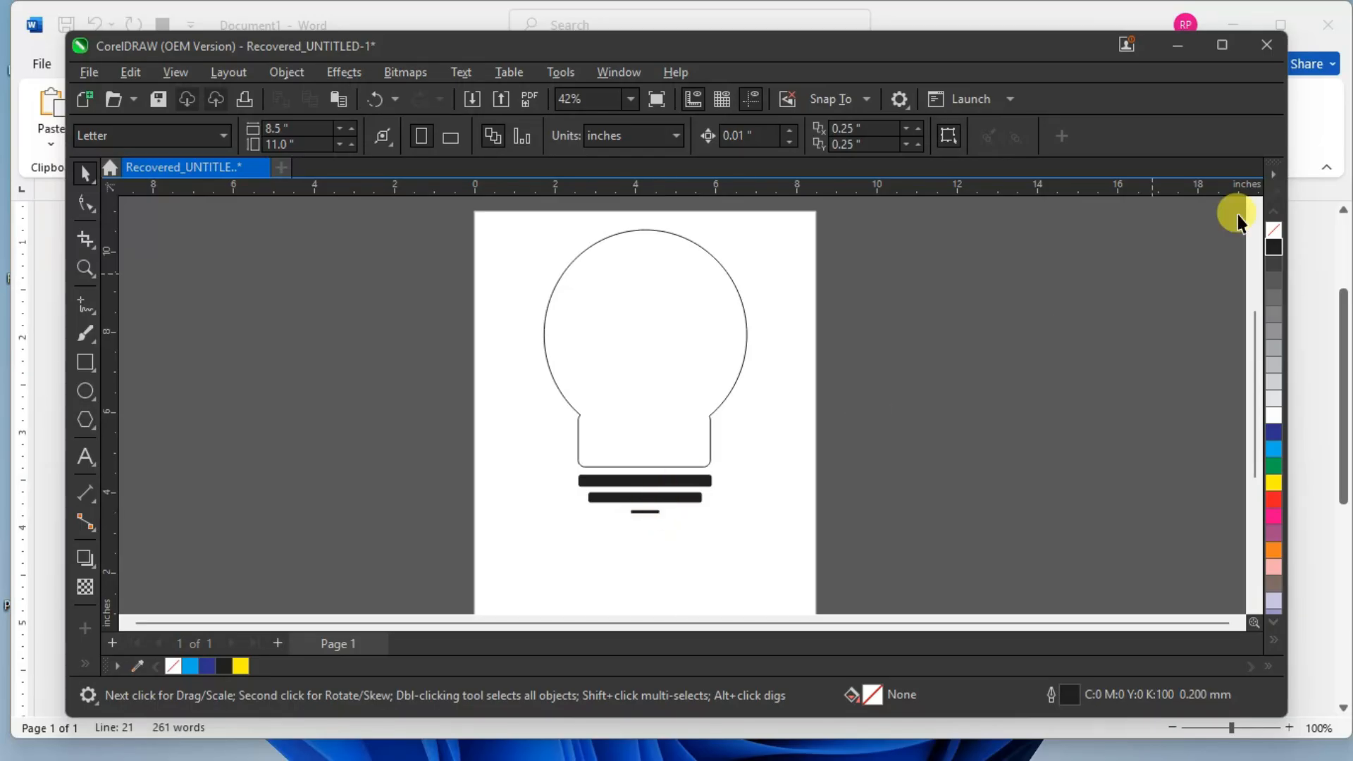
scroll(563, 479, "up", 5)
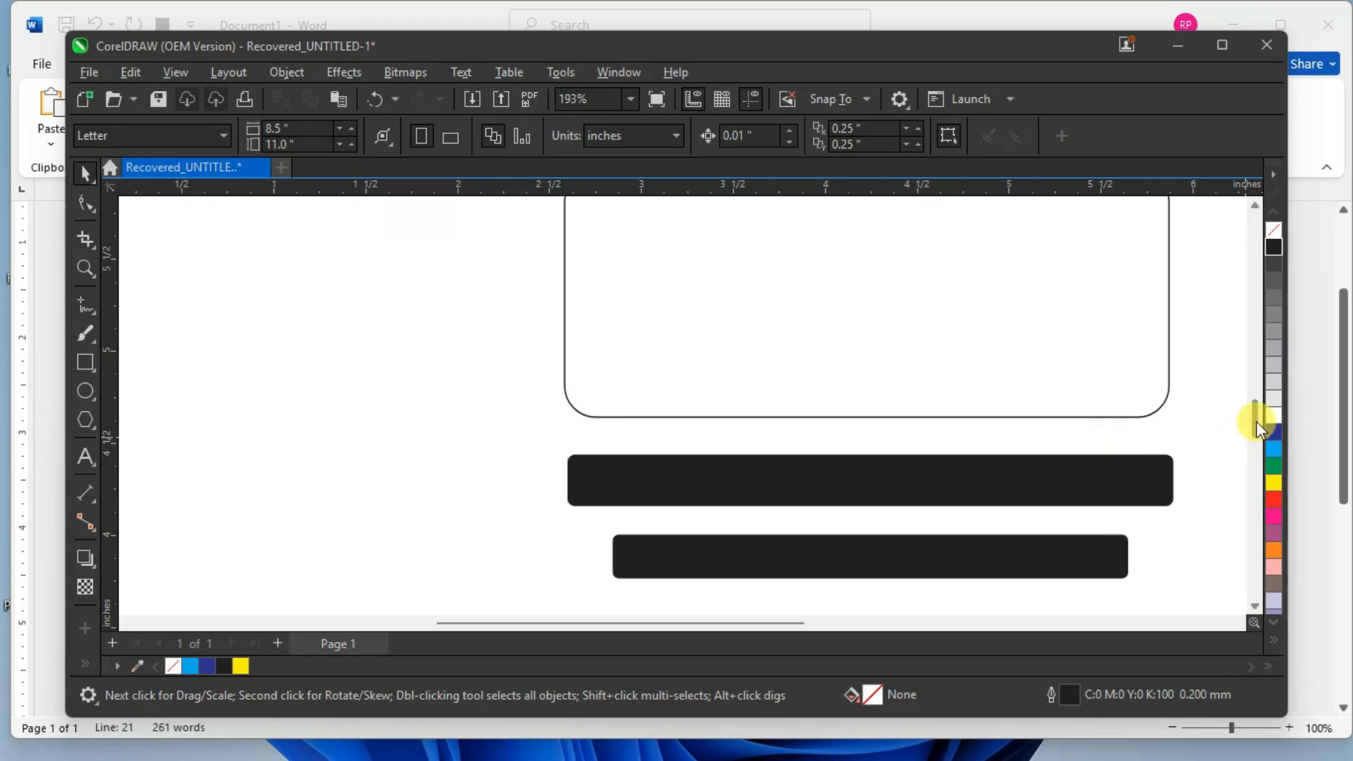
left_click_drag(1257, 421, 1256, 441)
left_click(917, 433)
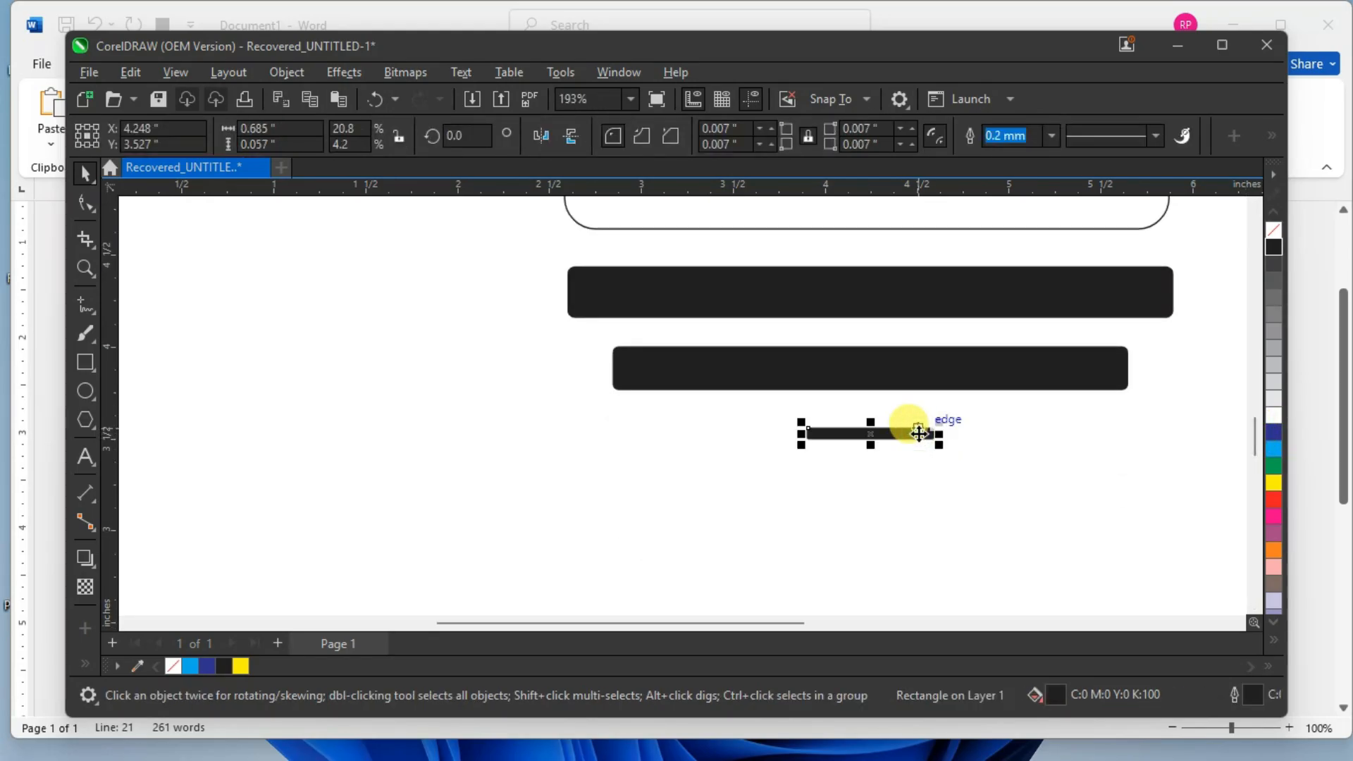
left_click_drag(940, 445, 1024, 498)
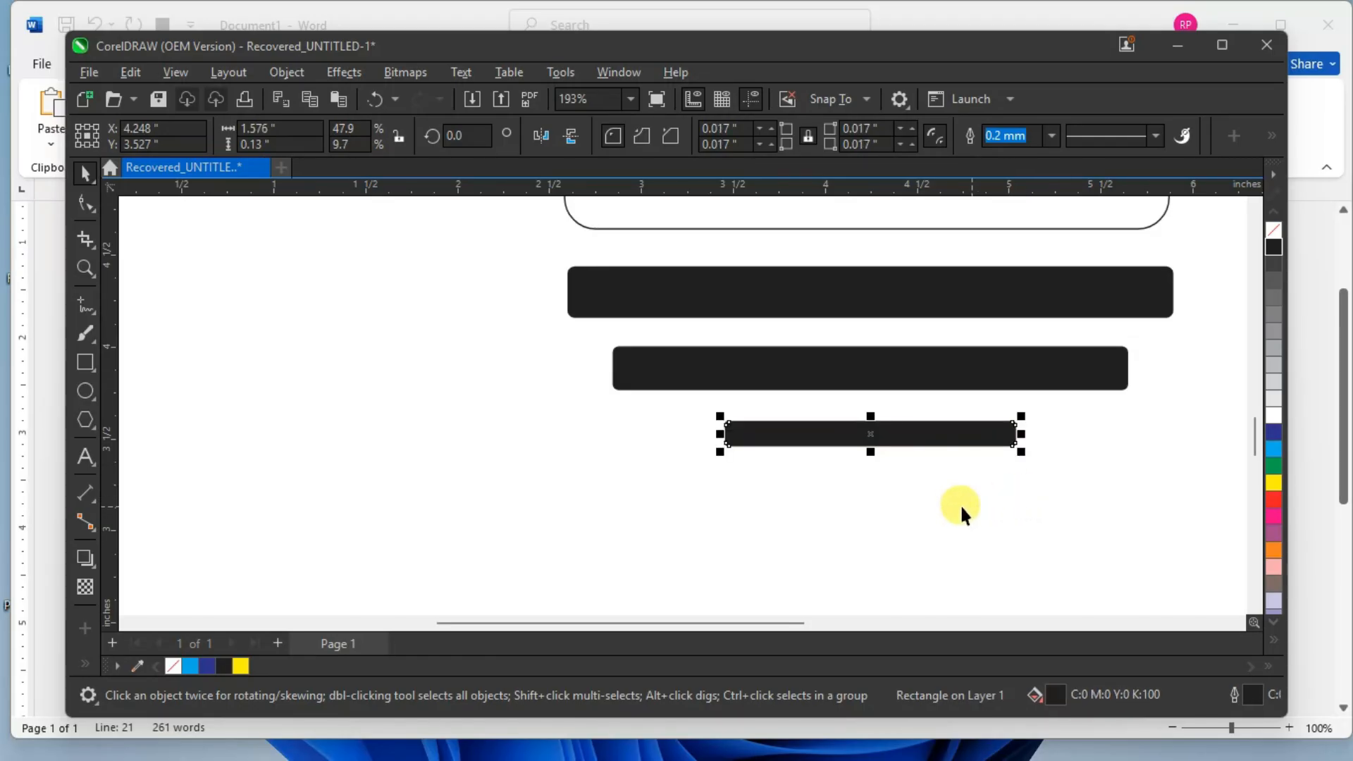
Set the light bulb outline's width to 3.0 mm.
left_click(960, 504)
scroll(927, 383, "down", 5)
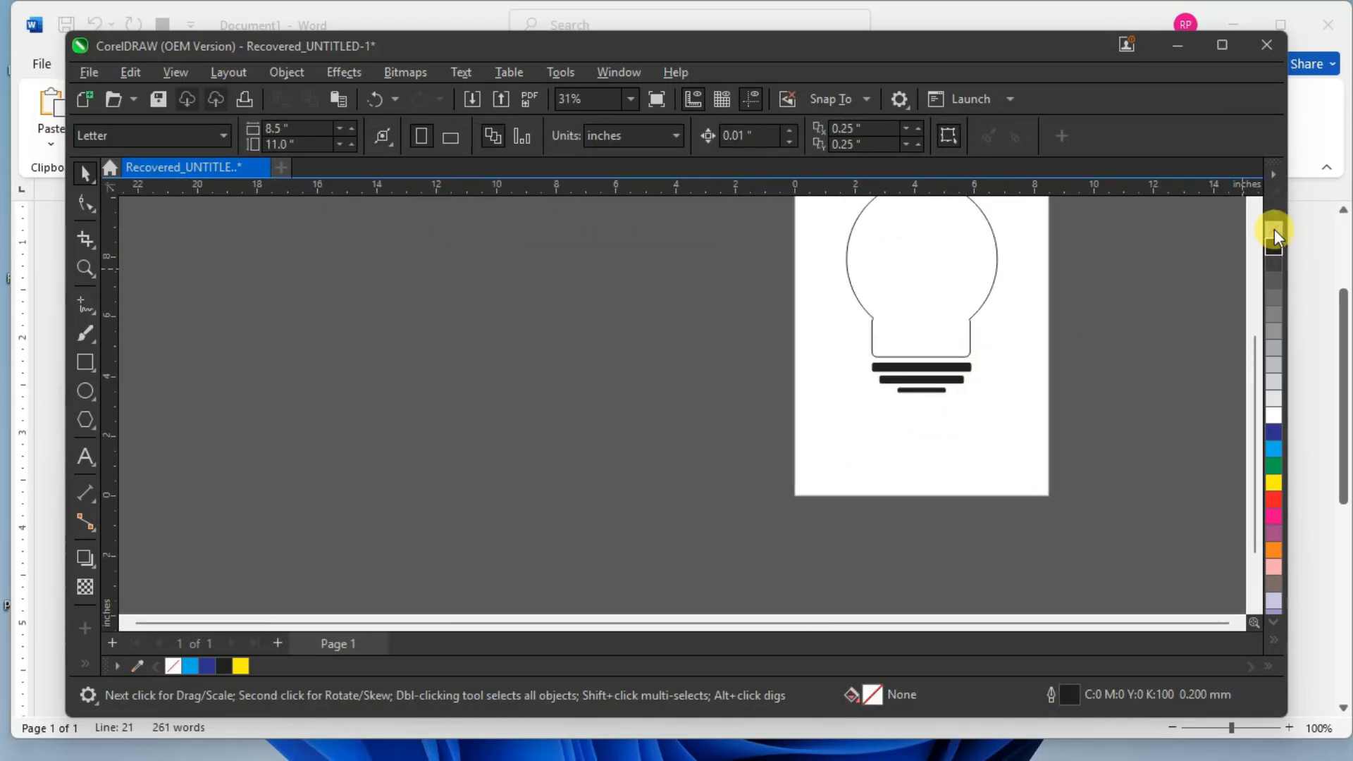
scroll(1252, 209, "up", 2)
left_click_drag(796, 227, 1086, 522)
left_click(958, 310)
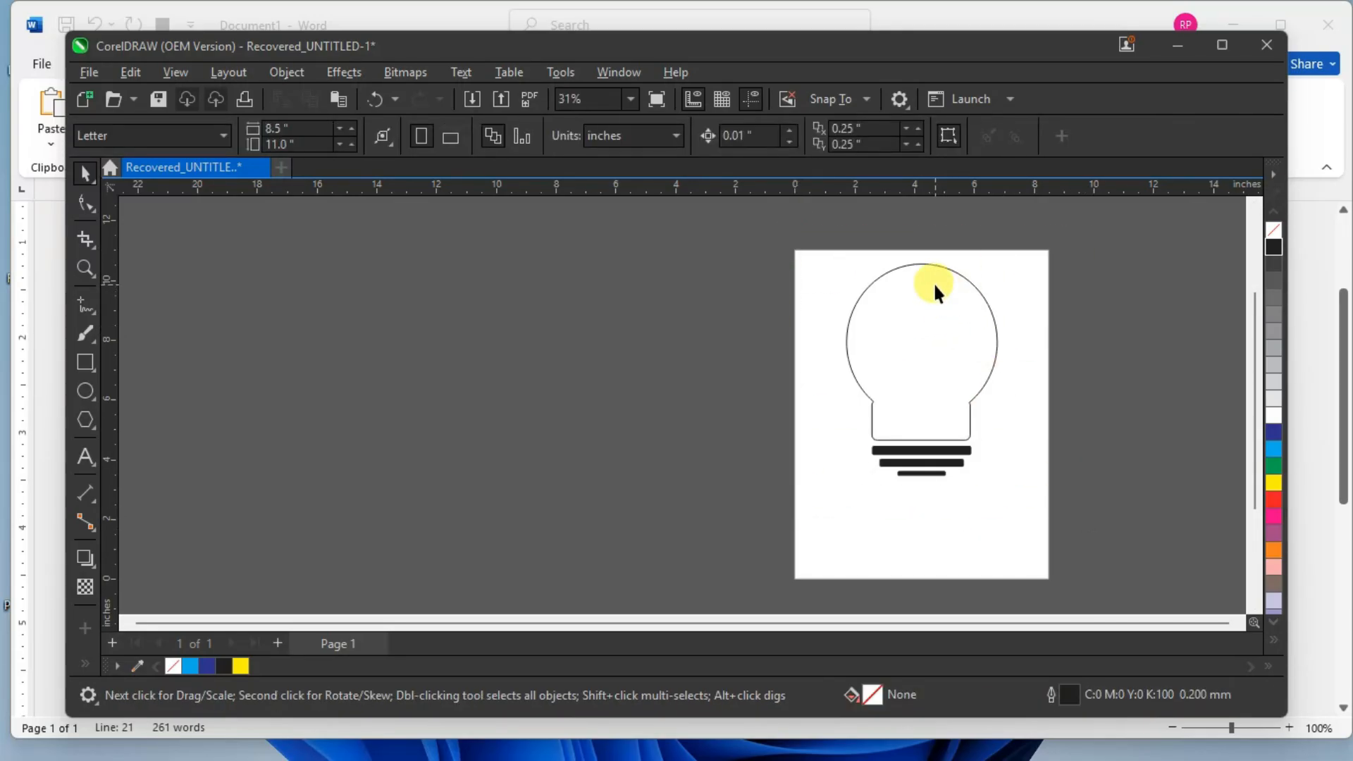
left_click(935, 282)
left_click(696, 141)
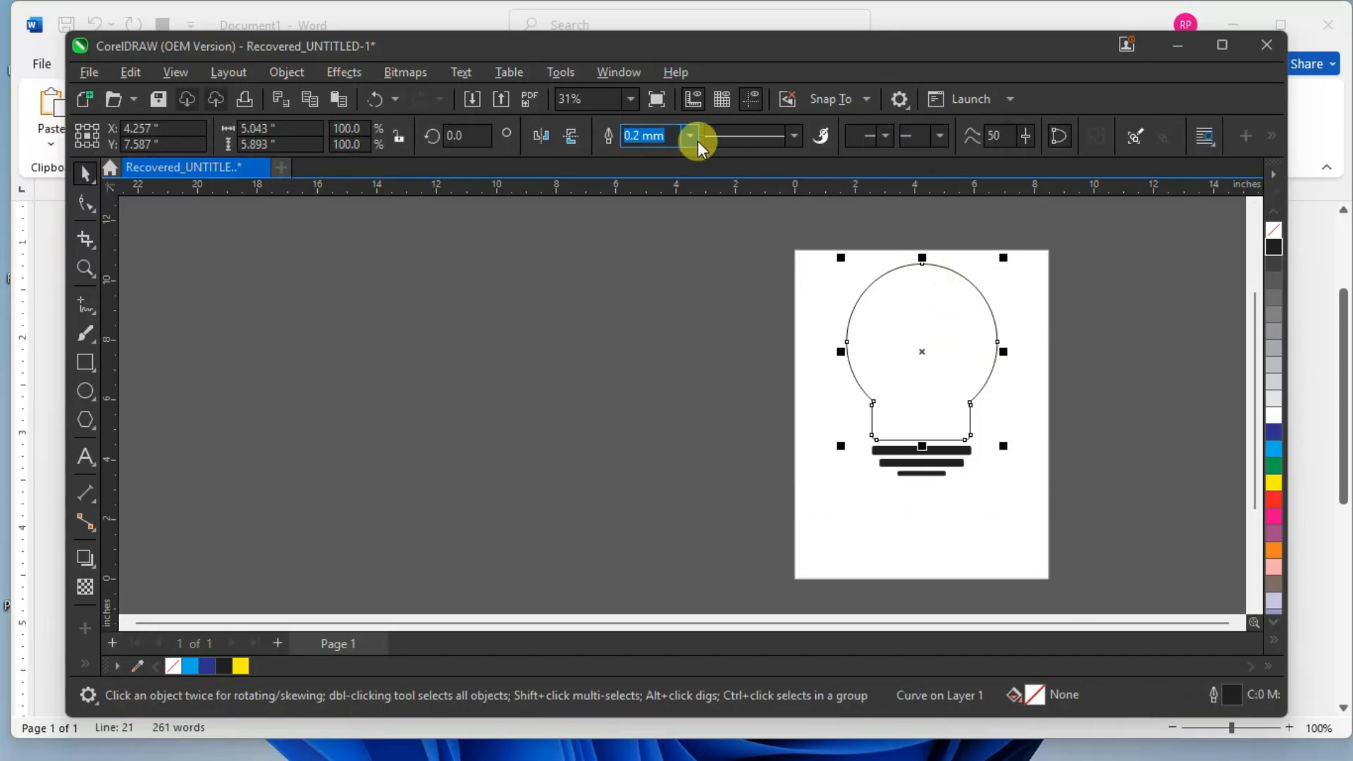
left_click(693, 145)
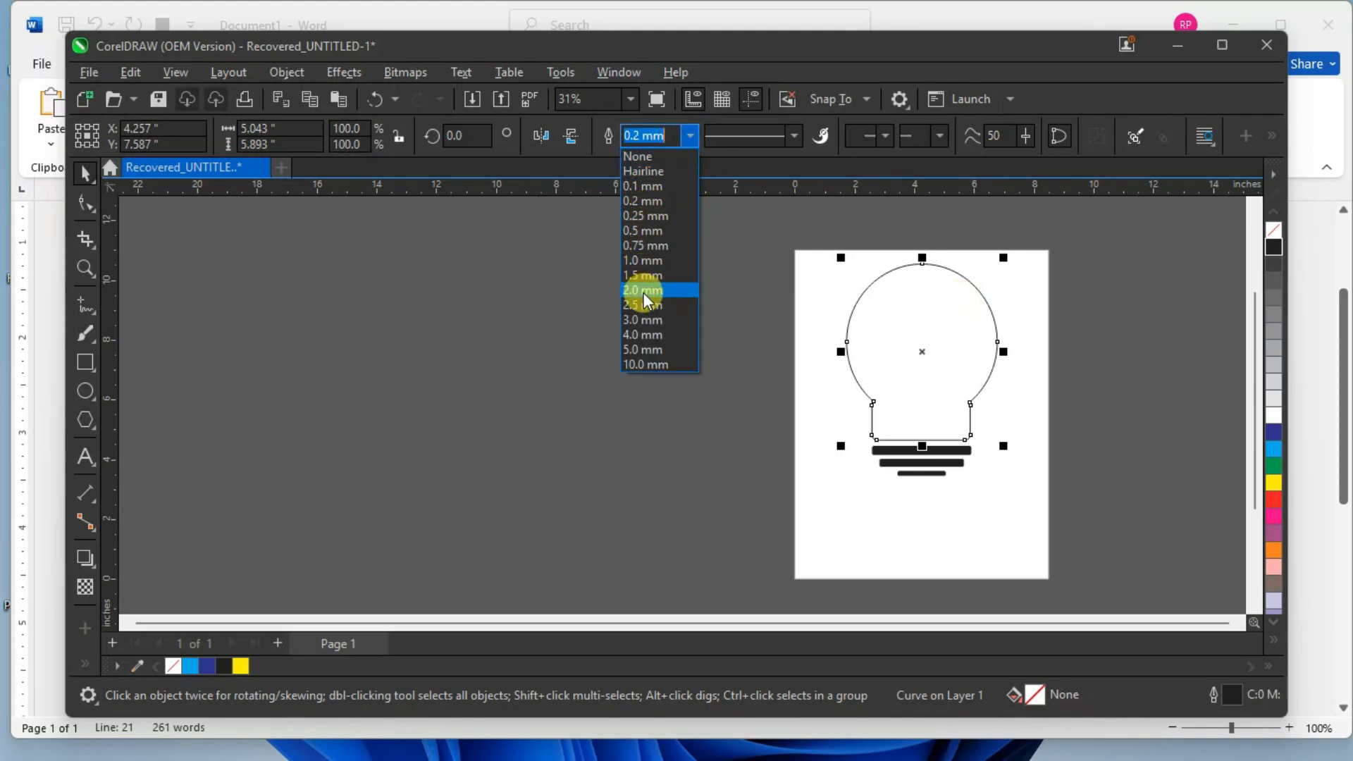
left_click(643, 318)
left_click(645, 313)
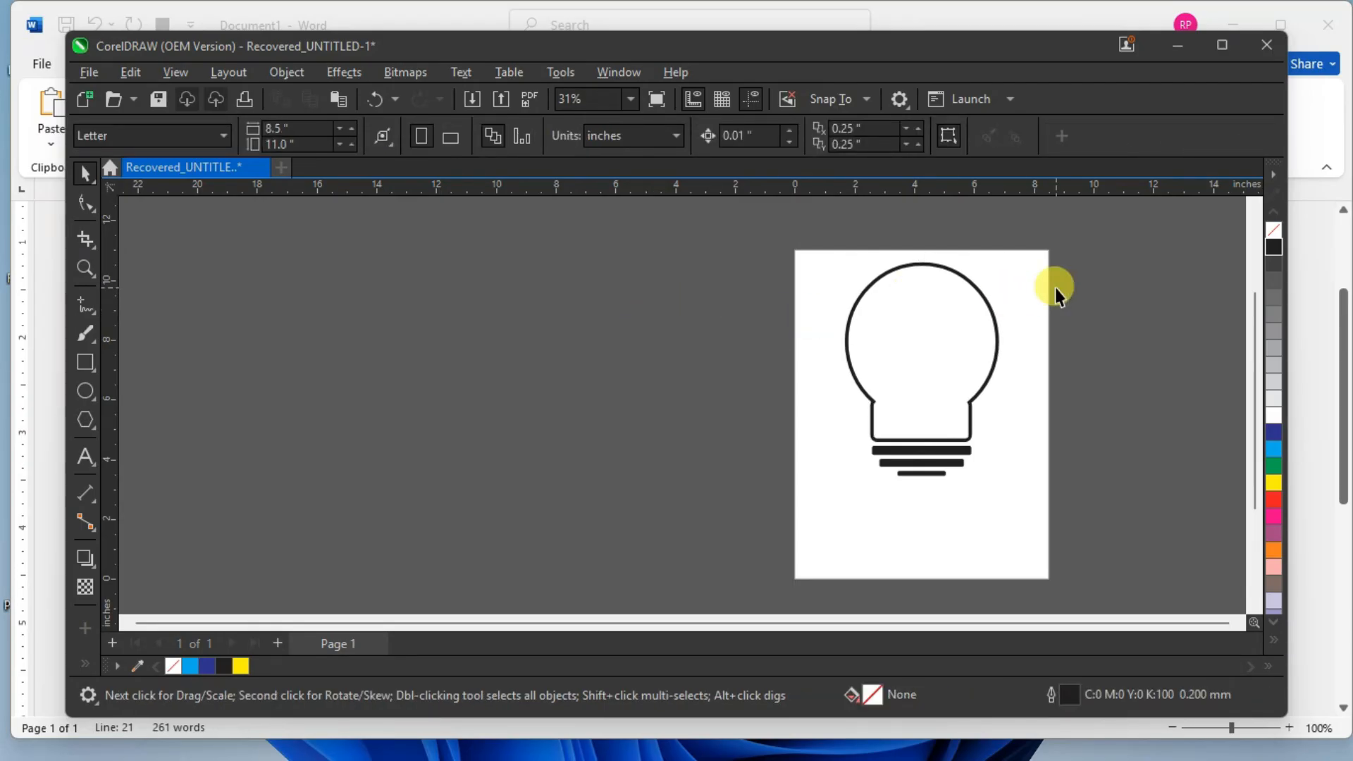
Thicken the light bulb outline to 4.0 mm.
left_click(959, 331)
left_click(687, 136)
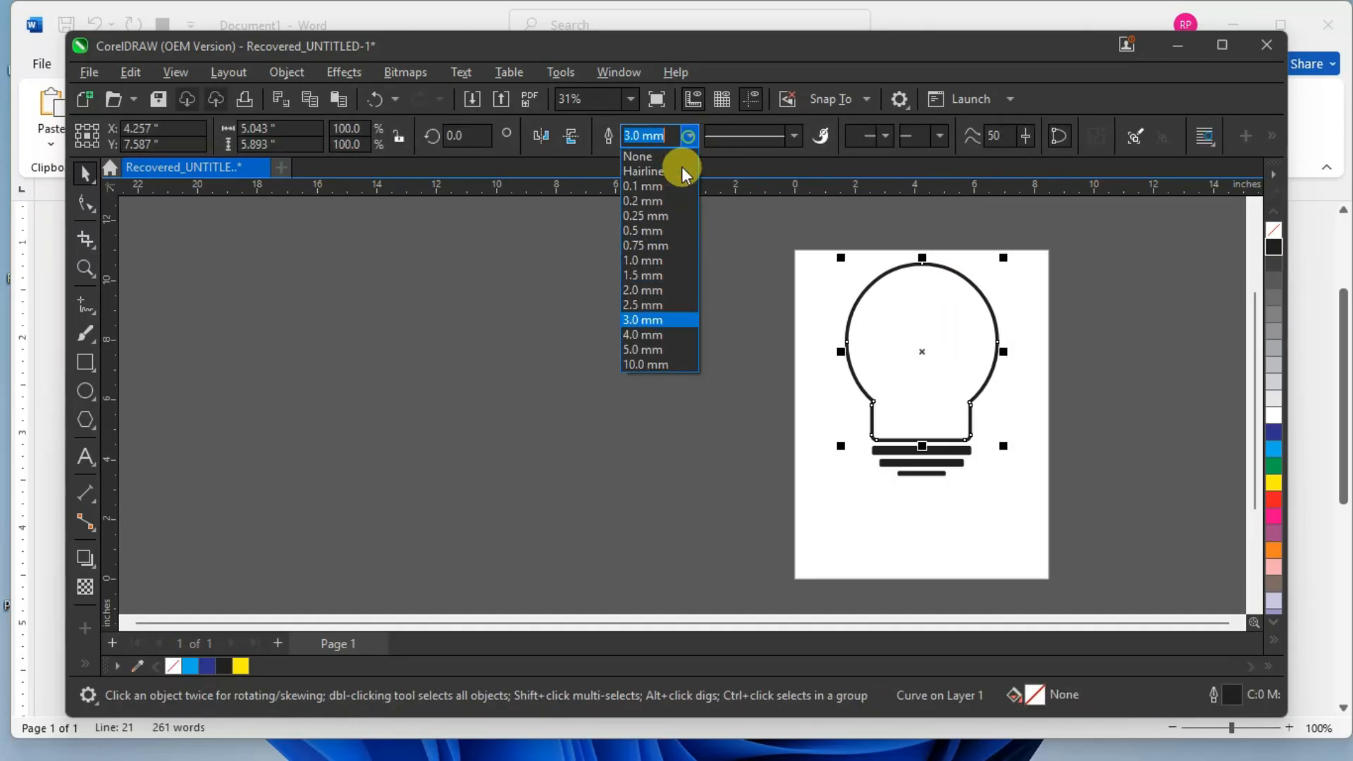
left_click(638, 334)
left_click(760, 353)
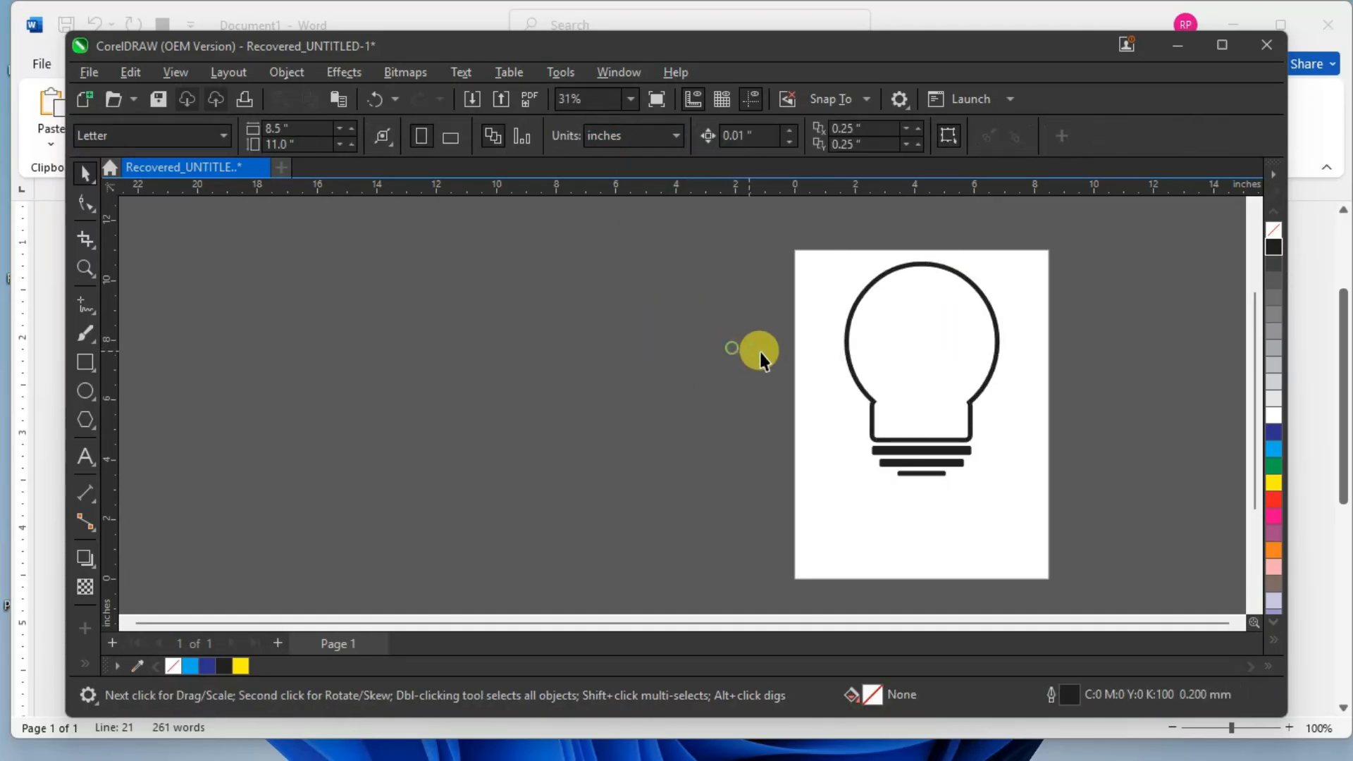
Move the bulb outline and its base bars down on the page and scale them together to about 4.08 by 5.72 inches.
left_click_drag(832, 243, 1049, 506)
left_click_drag(960, 393, 957, 411)
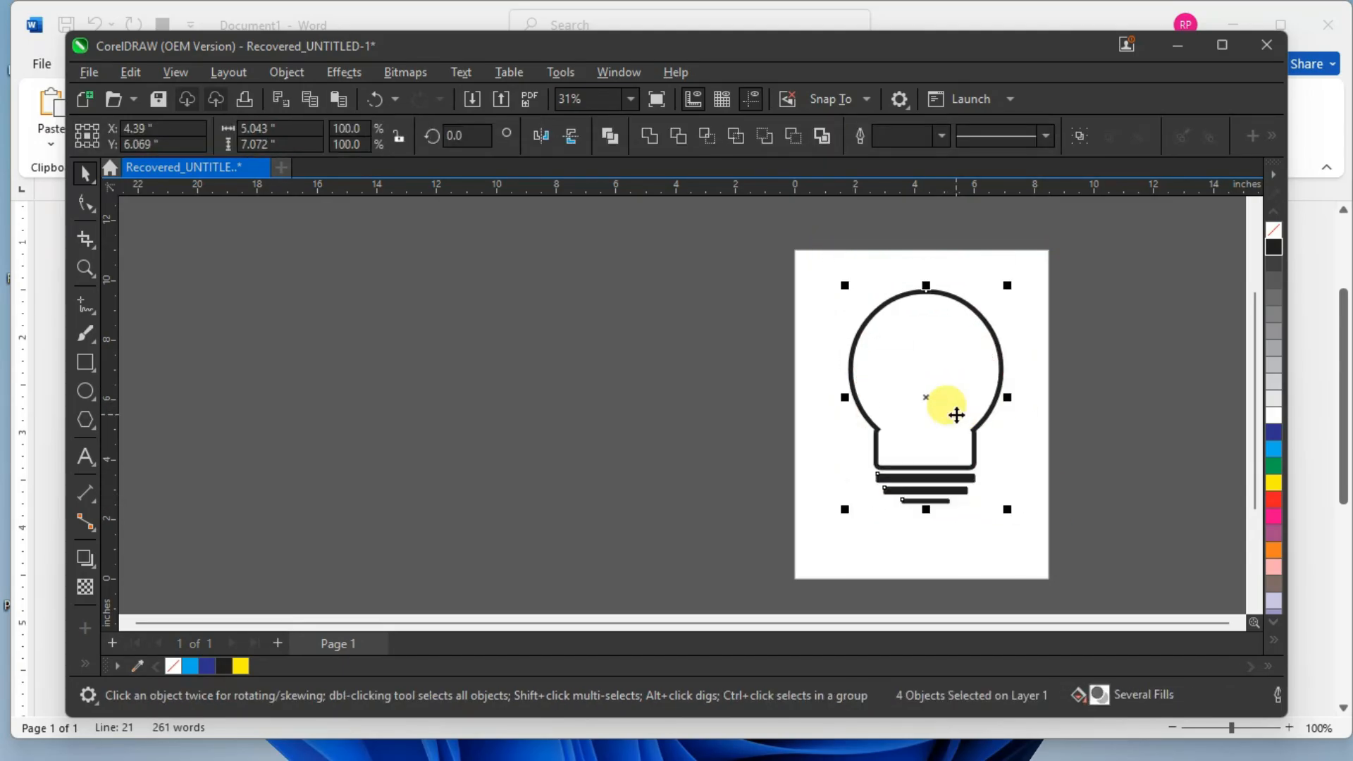
left_click(1062, 417)
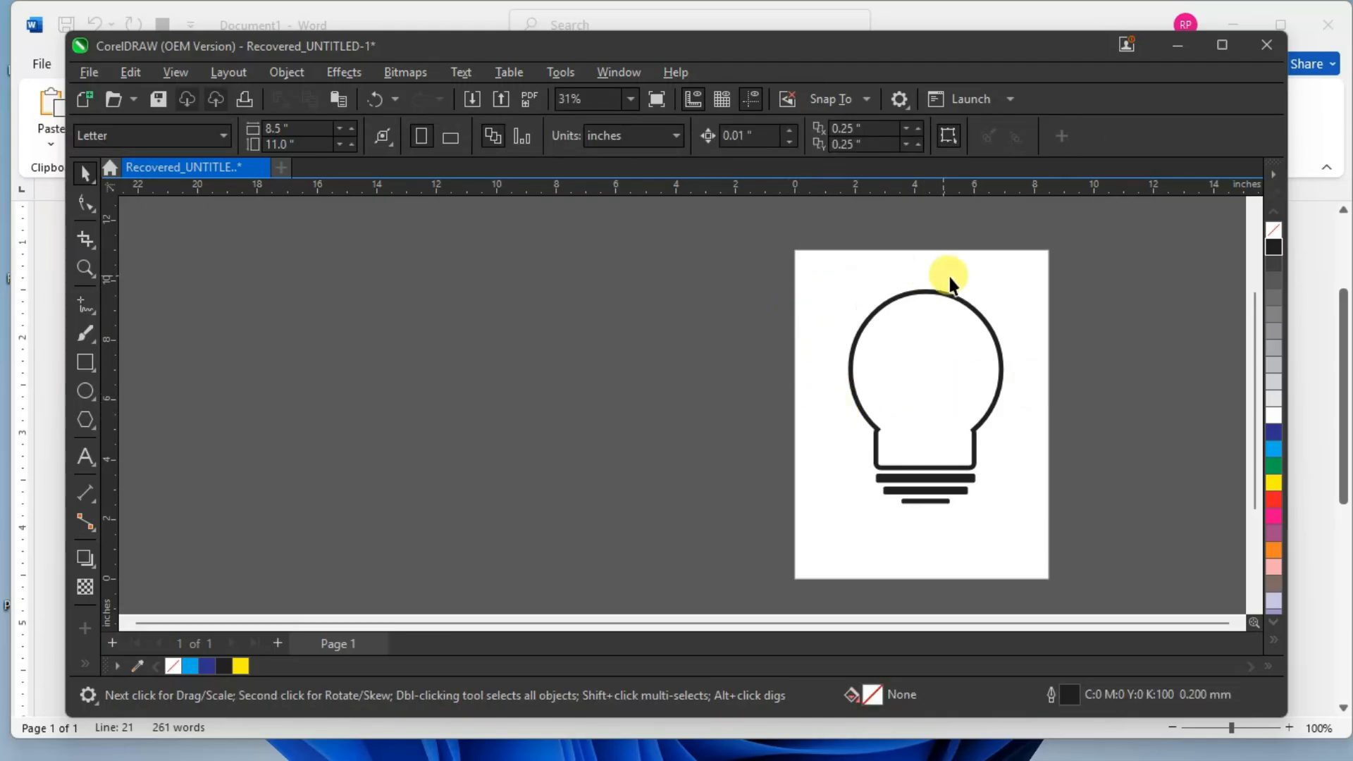
left_click_drag(807, 267, 978, 468)
mouse_move(923, 389)
left_mouse_down()
mouse_move(951, 418)
mouse_move(930, 368)
left_mouse_up()
left_click(1050, 424)
Group the bulb outline with its three base bars and shift the group to the horizontal middle of the page.
left_click(944, 379)
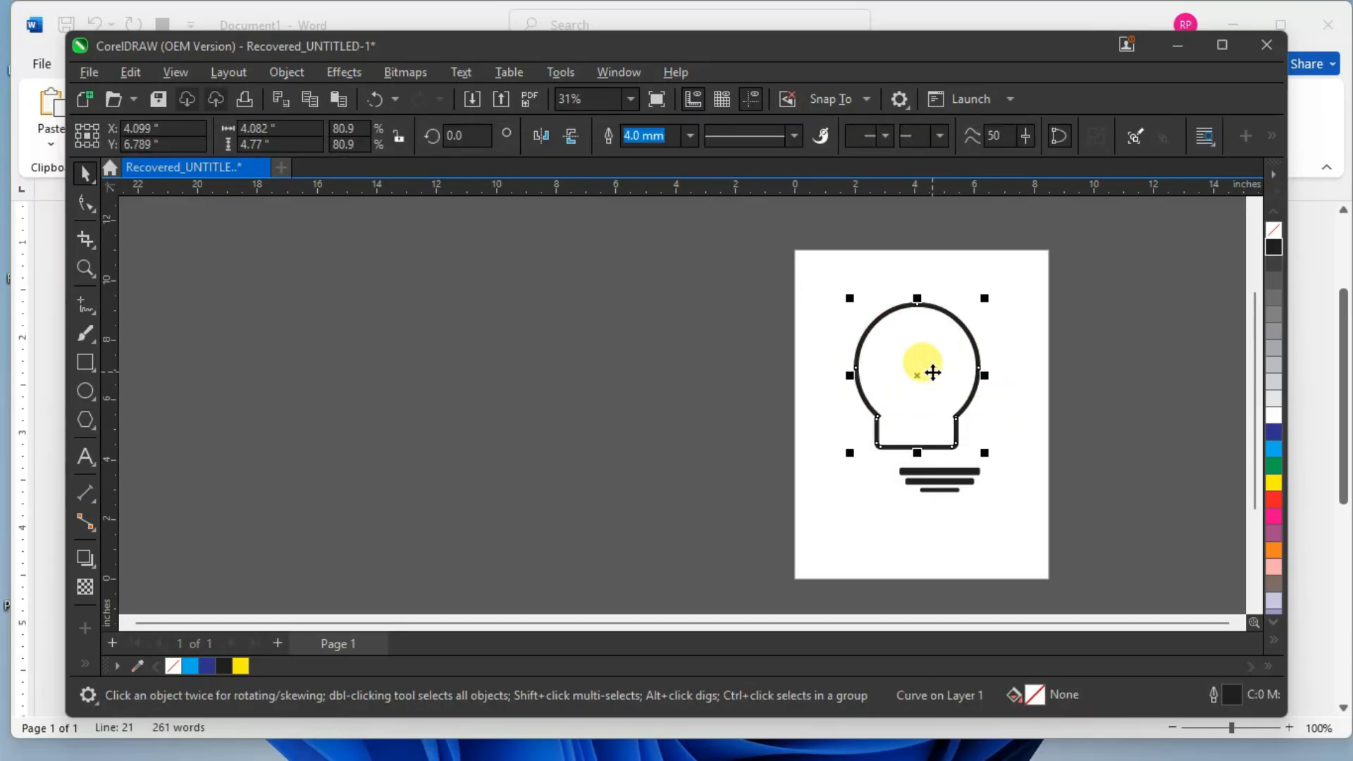
key("ctrl+z")
left_click_drag(834, 267, 1076, 542)
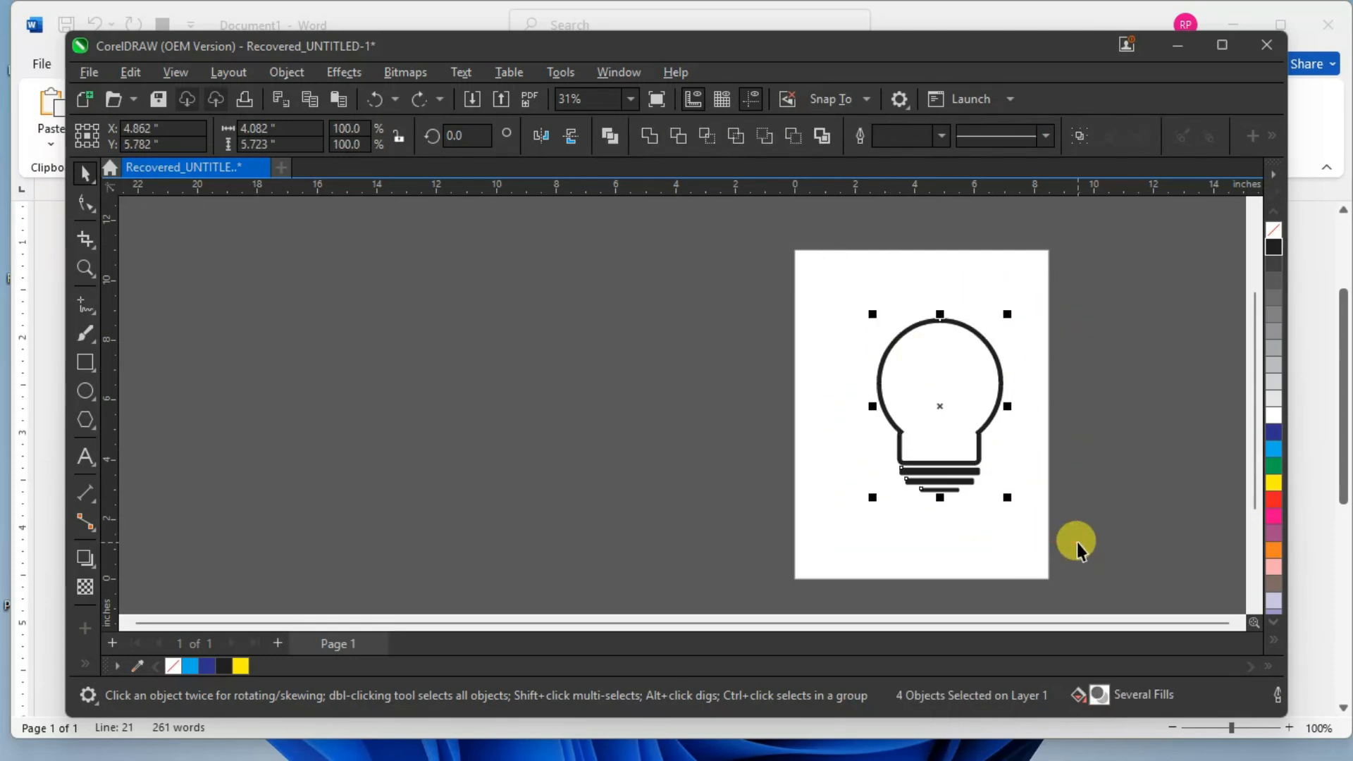
key("ctrl+g")
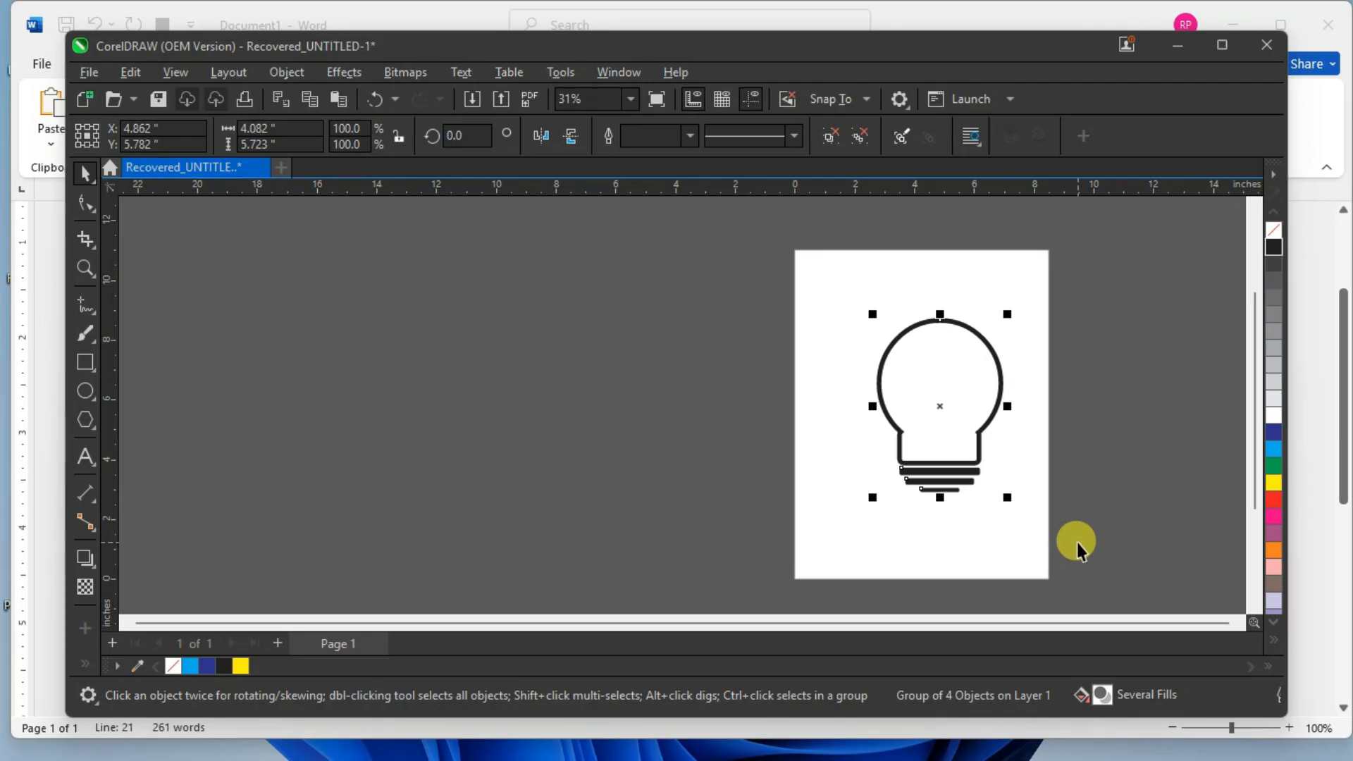
left_click_drag(959, 415, 945, 416)
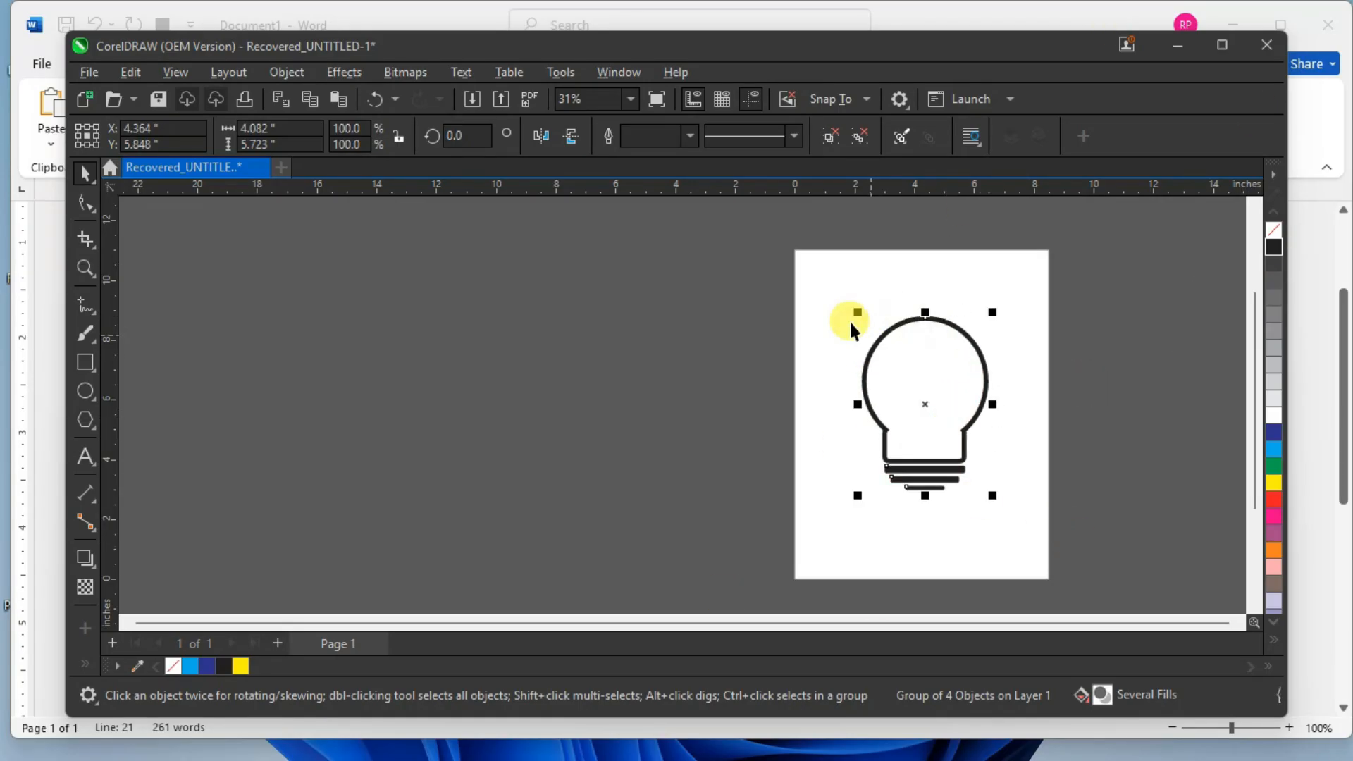
left_click(973, 486)
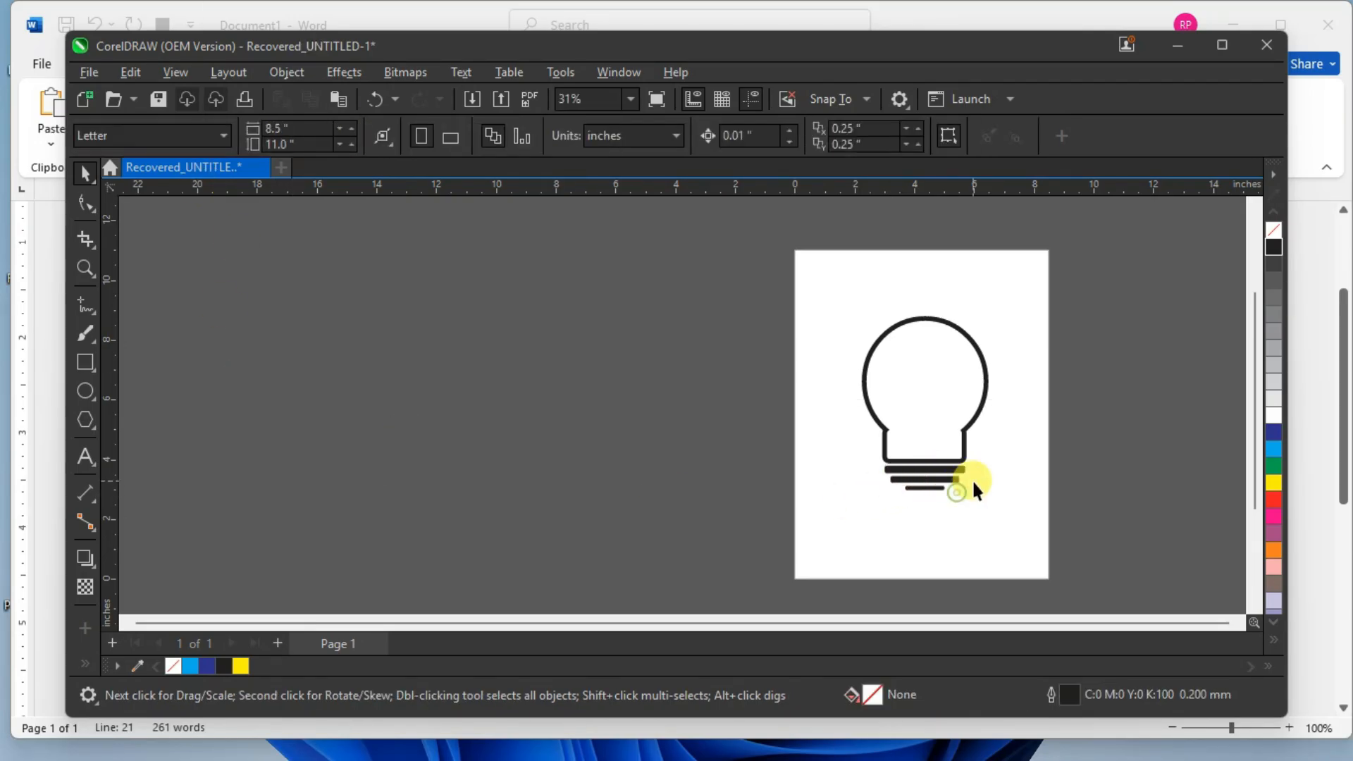
Ungroup the bulb and place a copy of its uppermost black base bar in the empty area beside the page.
scroll(972, 484, "up", 3)
left_click(852, 473)
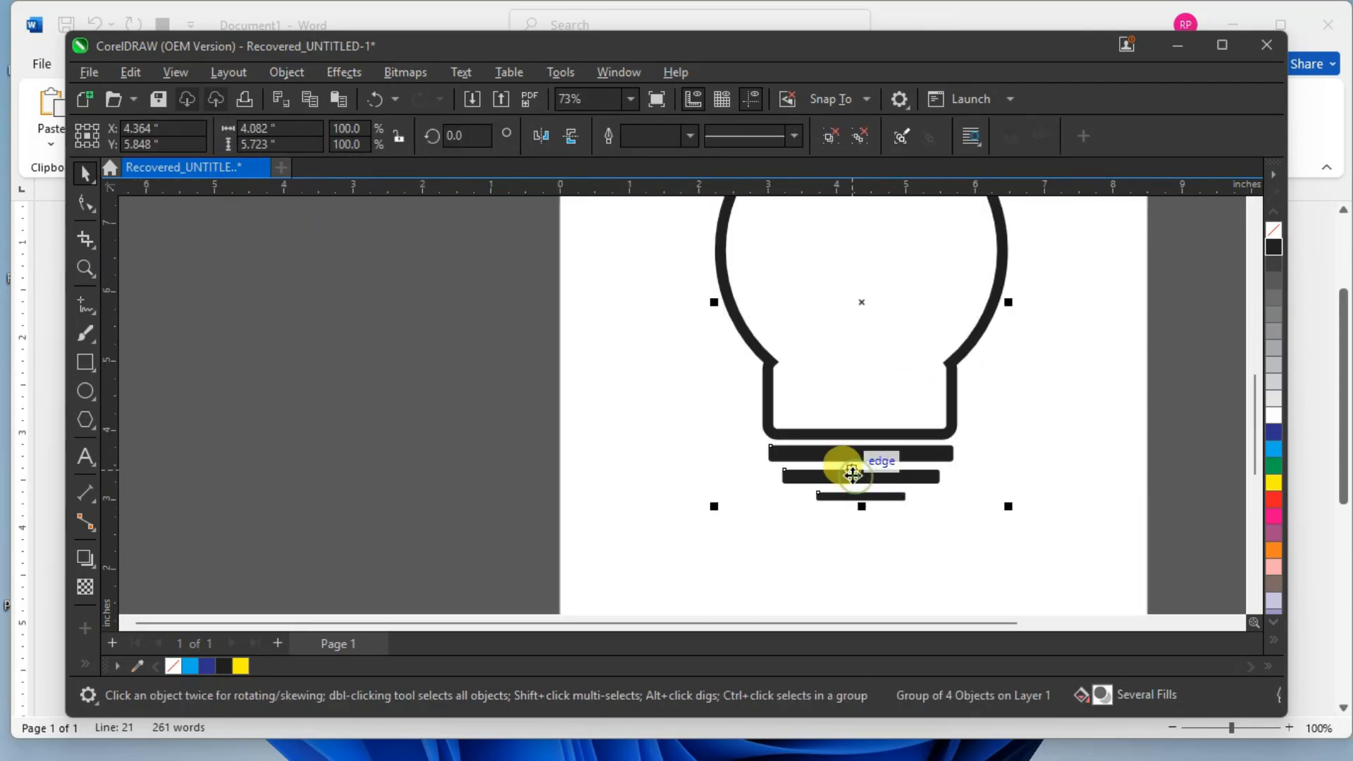
left_click(875, 475)
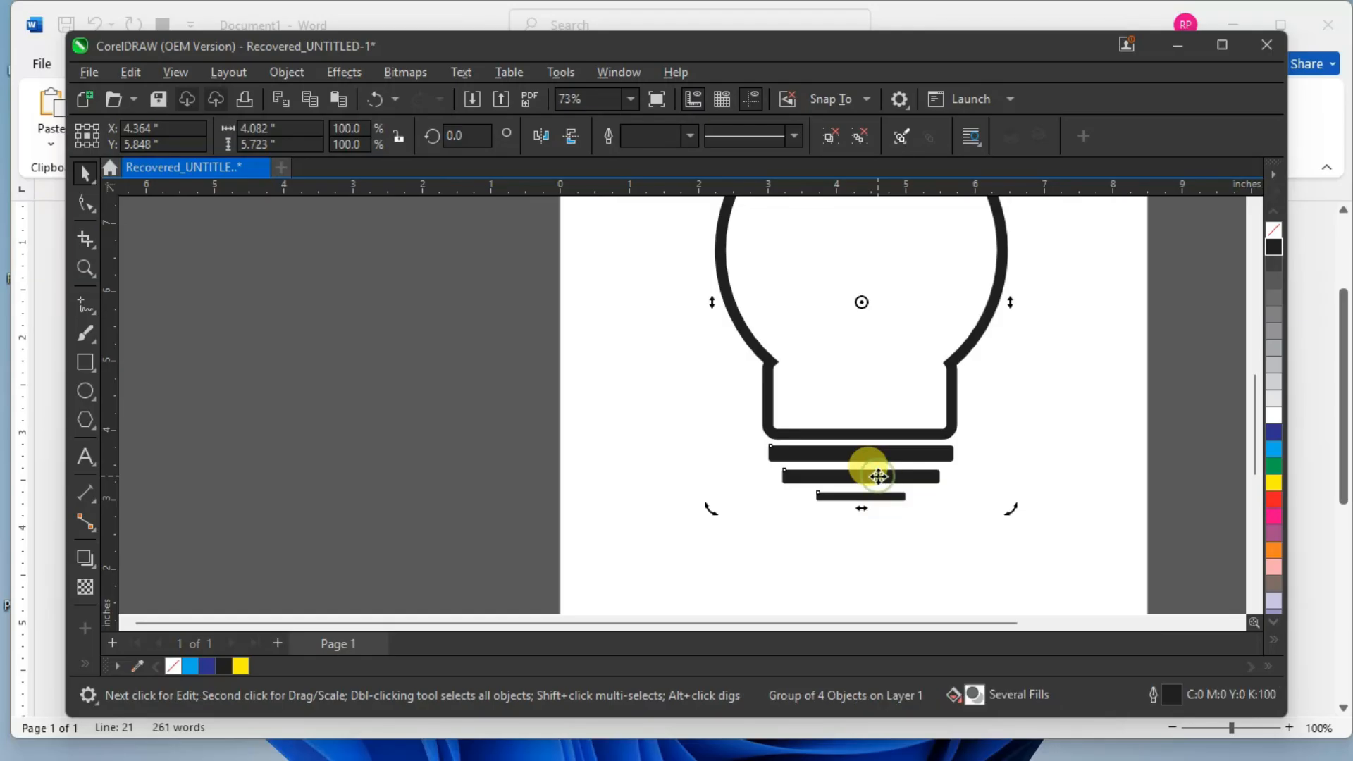
left_click(574, 377)
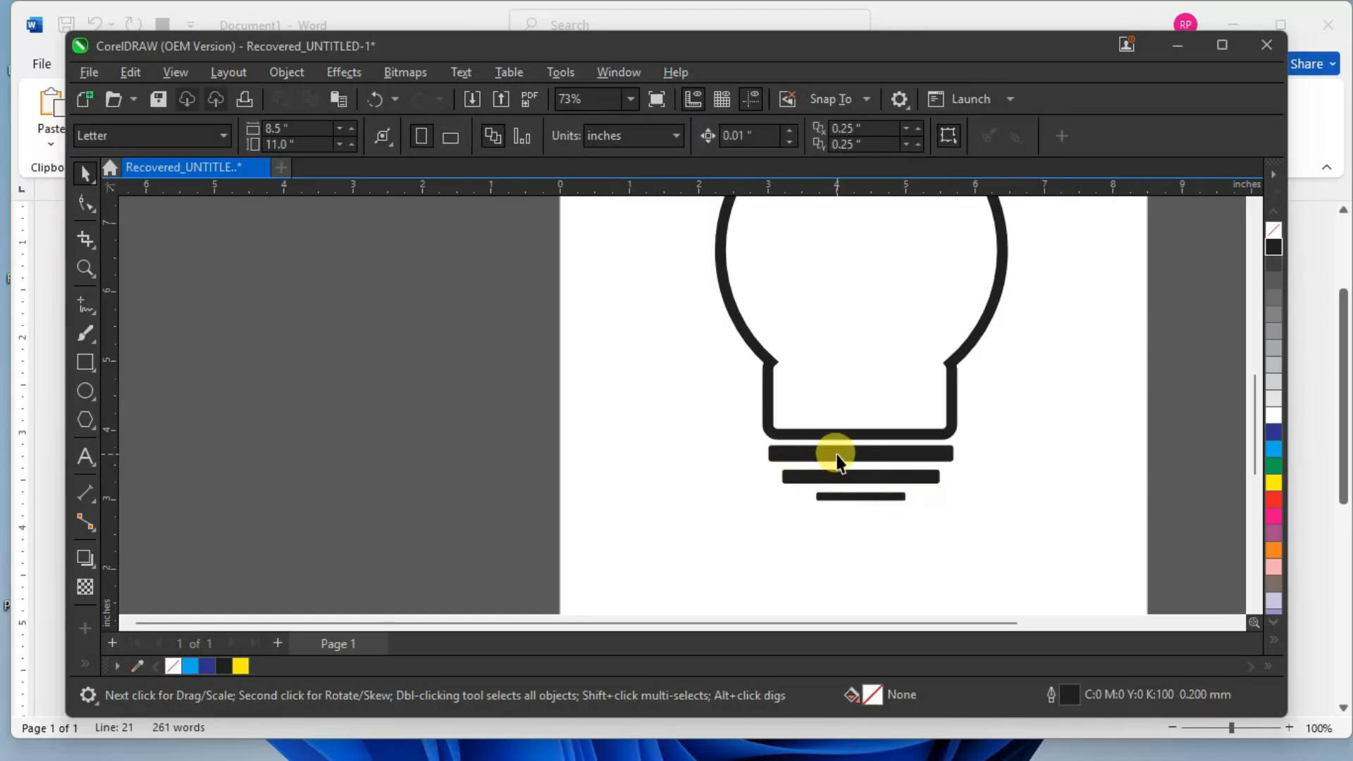
left_click(837, 459)
left_click(833, 134)
left_click(641, 313)
left_click_drag(873, 457, 406, 384)
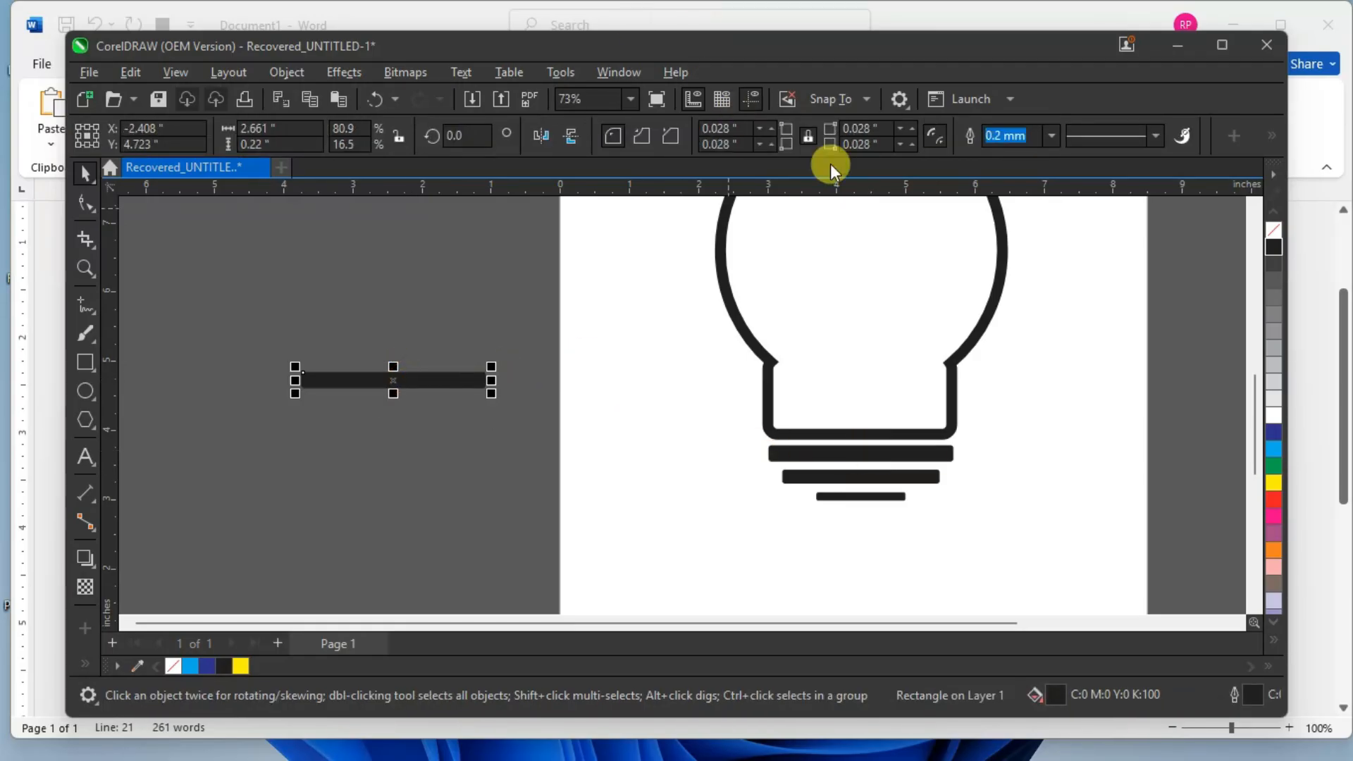
Regroup the bulb outline with its three base bars, leaving out the copied bar beside the page.
scroll(726, 299, "down", 2)
left_click(1255, 207)
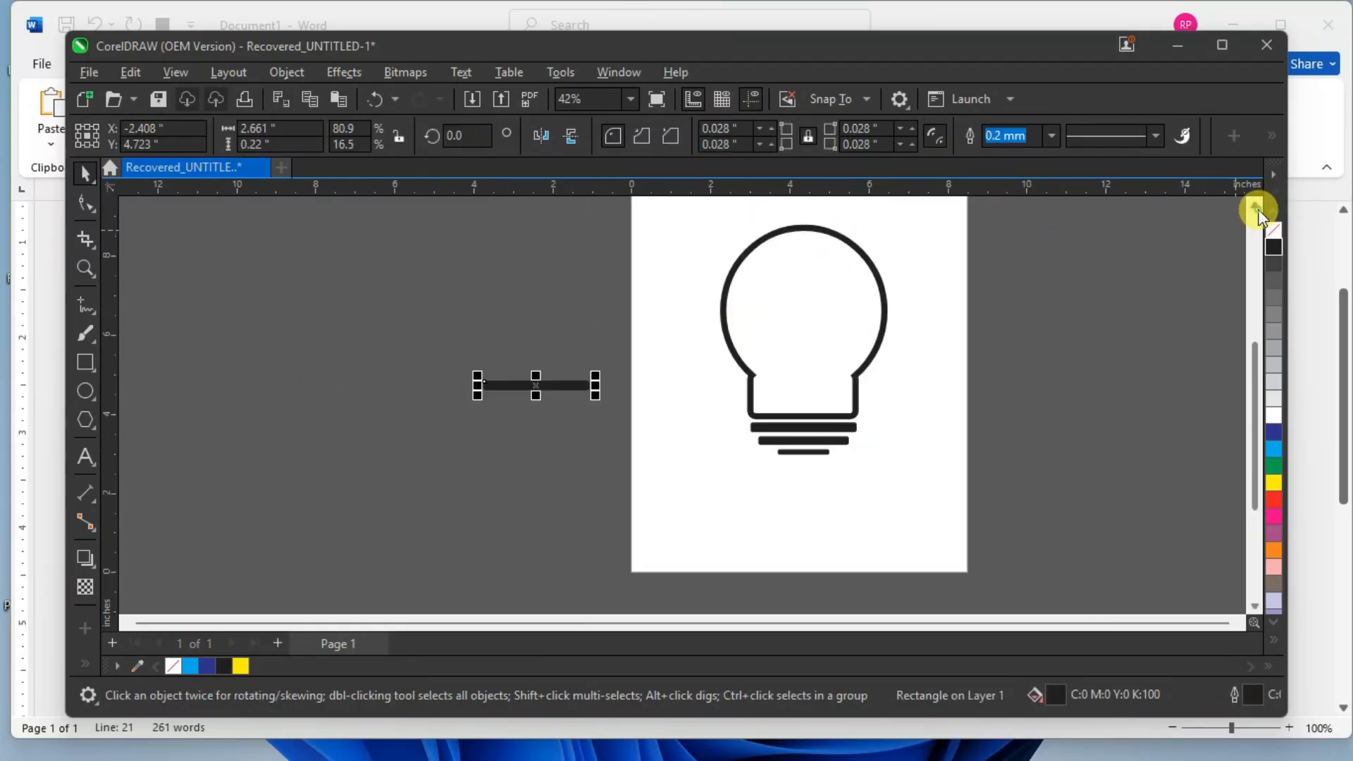
left_click(1254, 206)
left_click_drag(680, 210, 1036, 564)
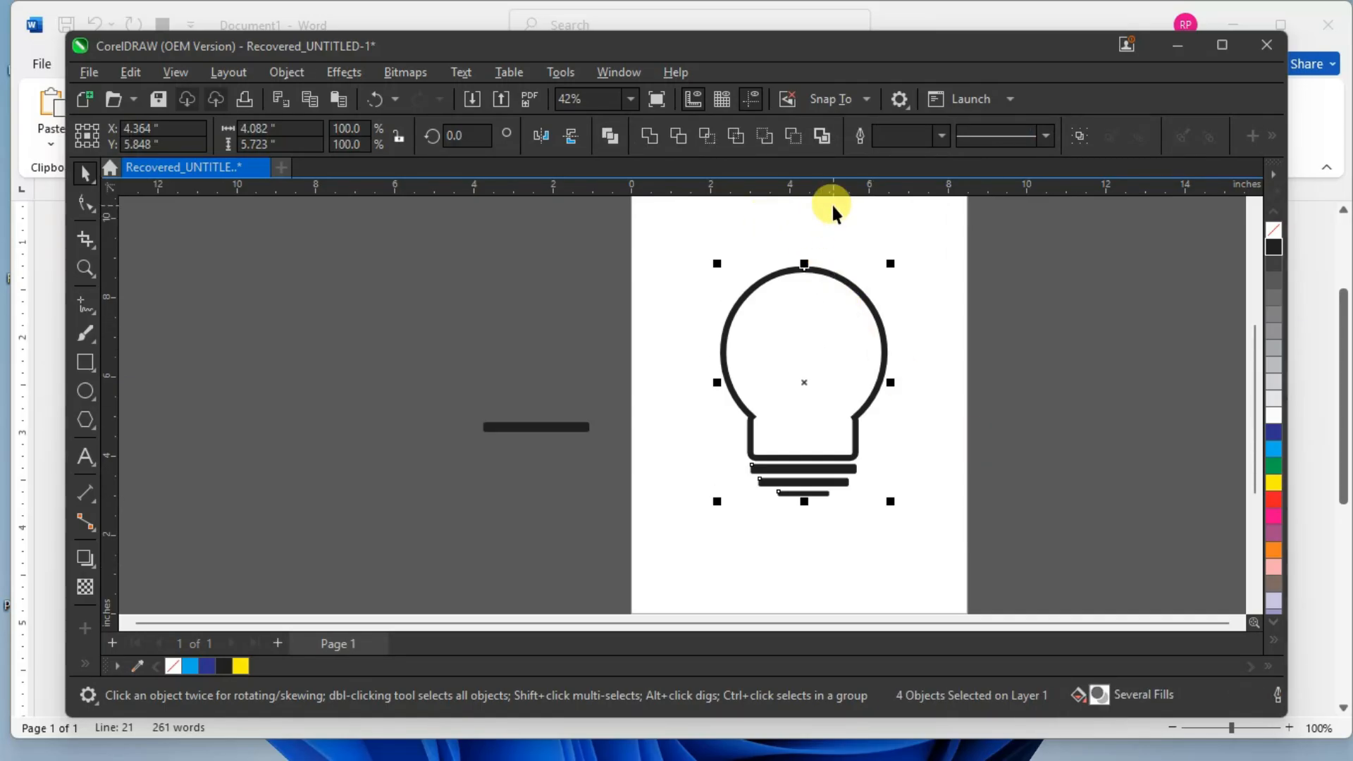
key("ctrl+g")
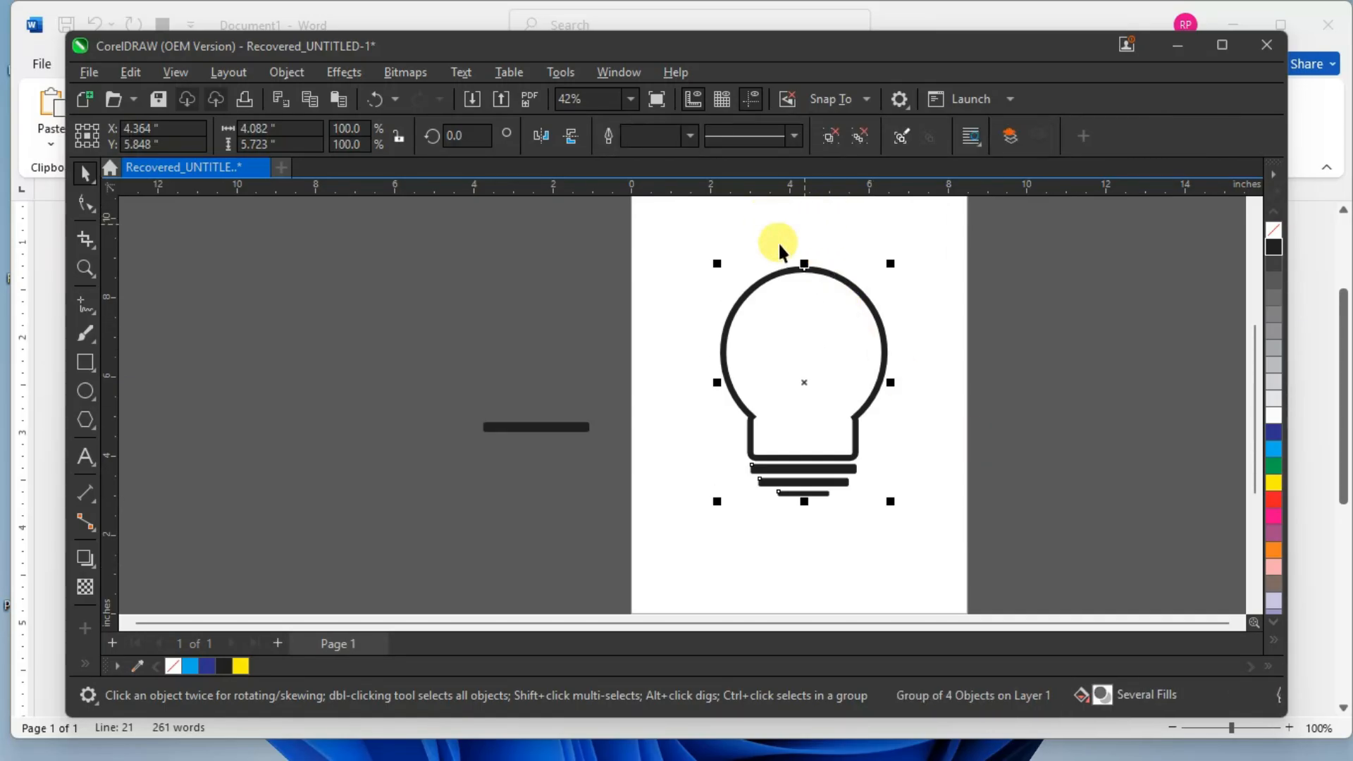
Move the copied bar onto the page beside the bulb's upper left side and resize it to about 1.46 by 0.19 inches.
left_click_drag(554, 425, 669, 314)
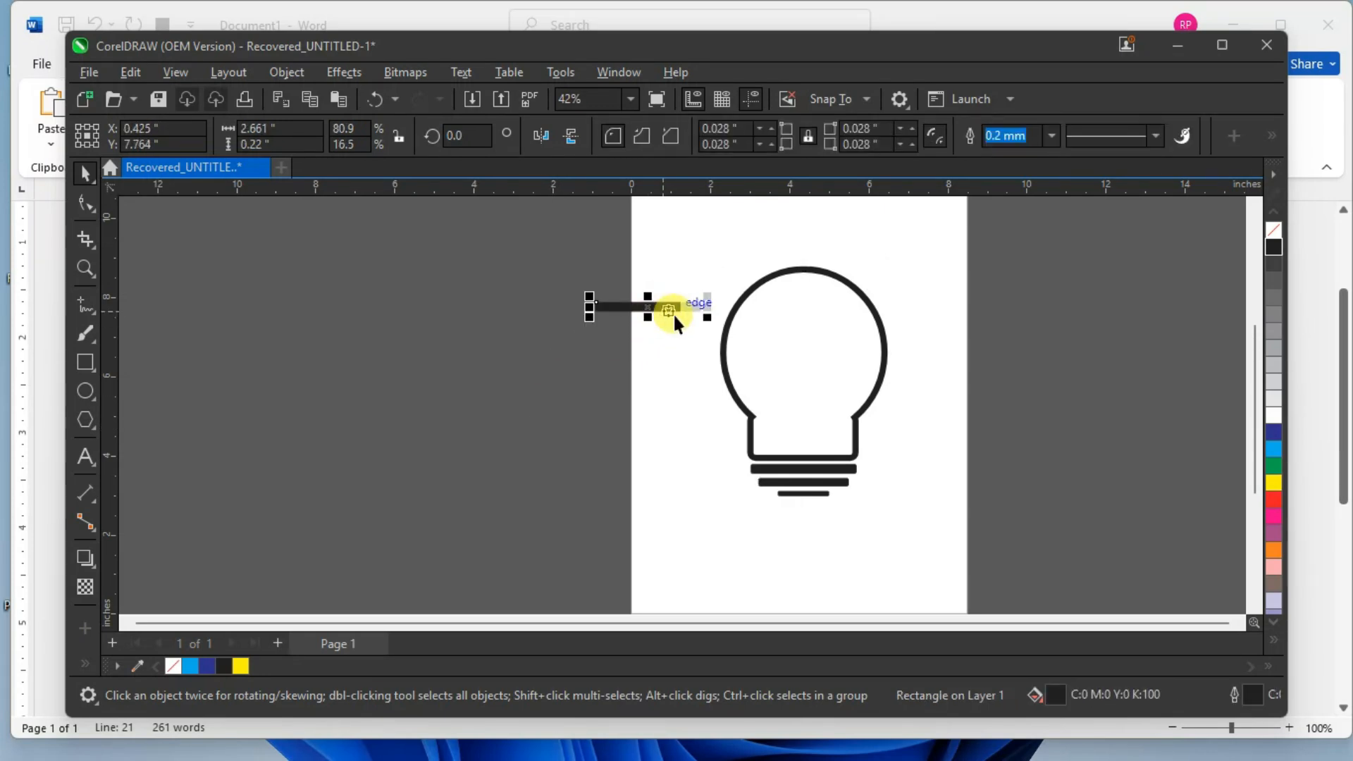
scroll(662, 315, "up", 2)
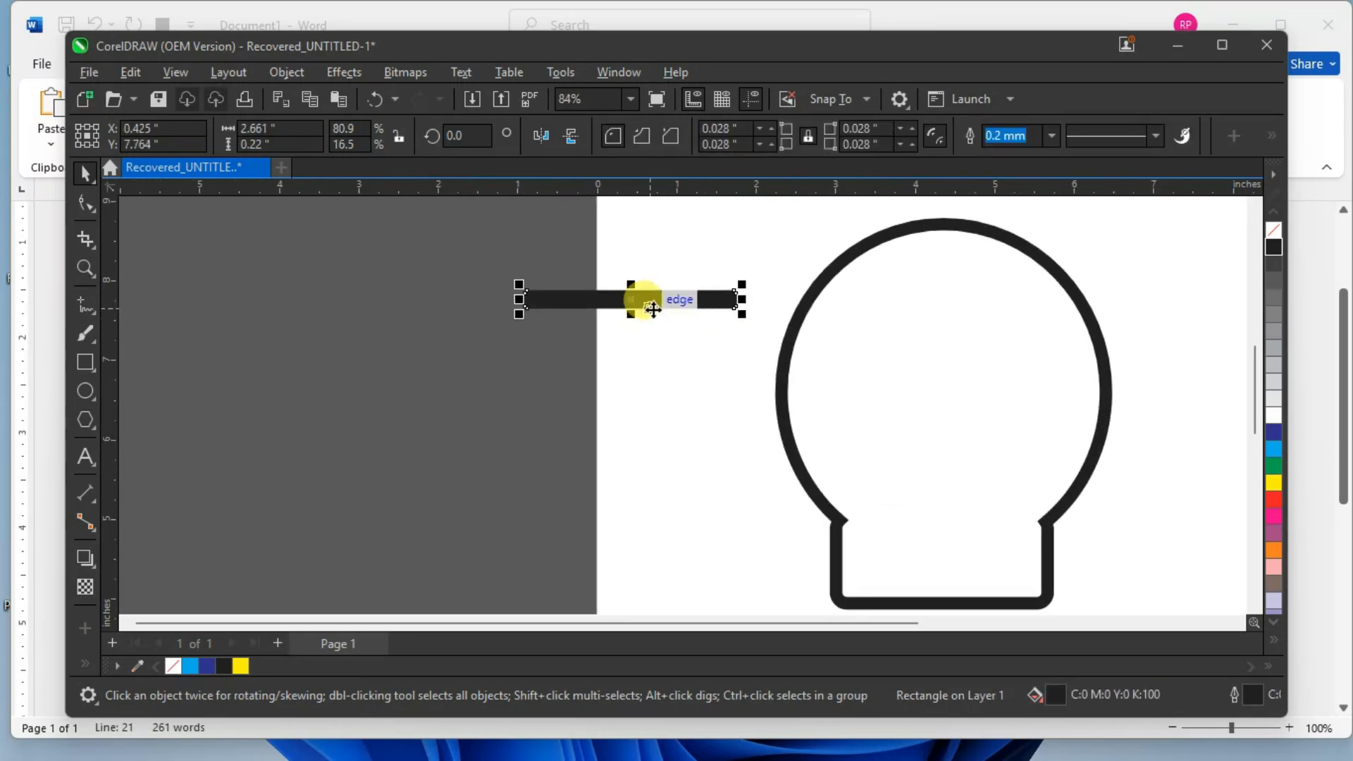
left_click_drag(631, 314, 734, 305)
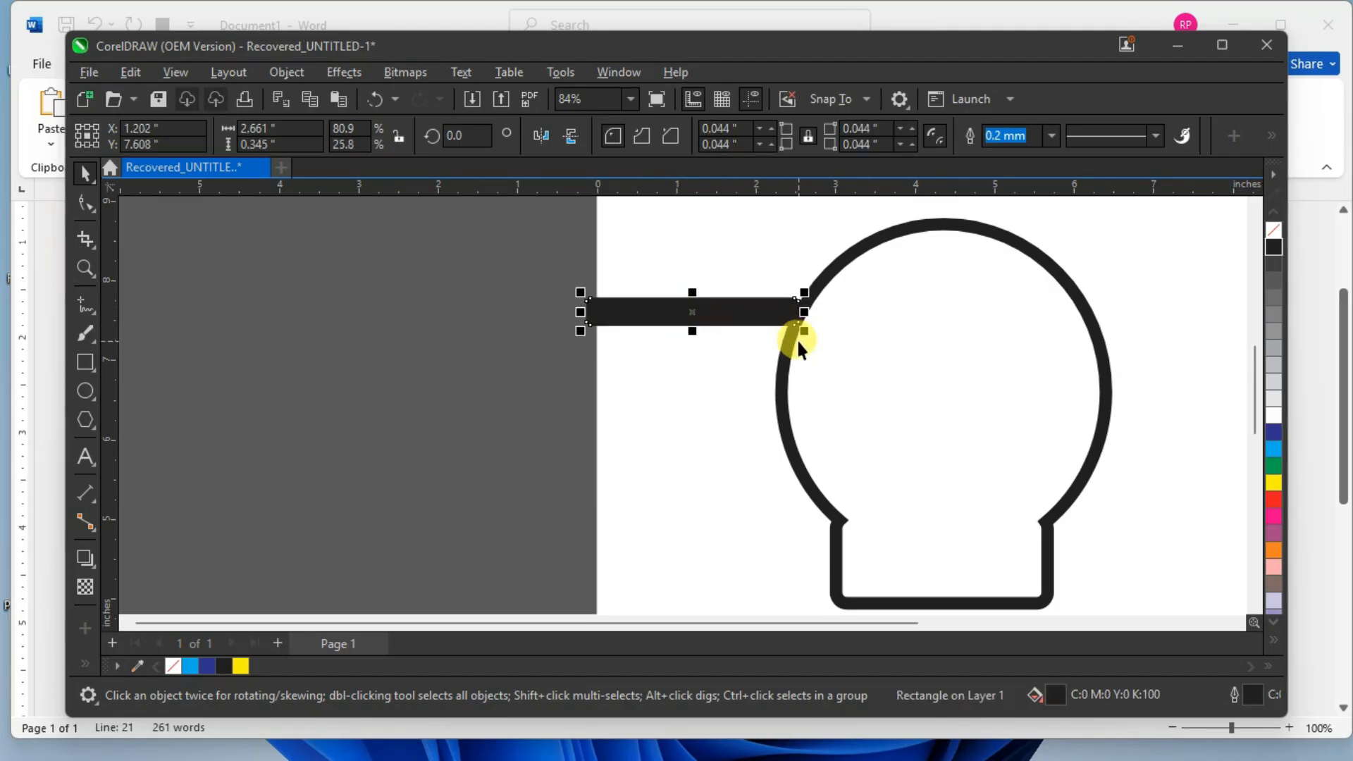
left_click_drag(803, 332, 770, 308)
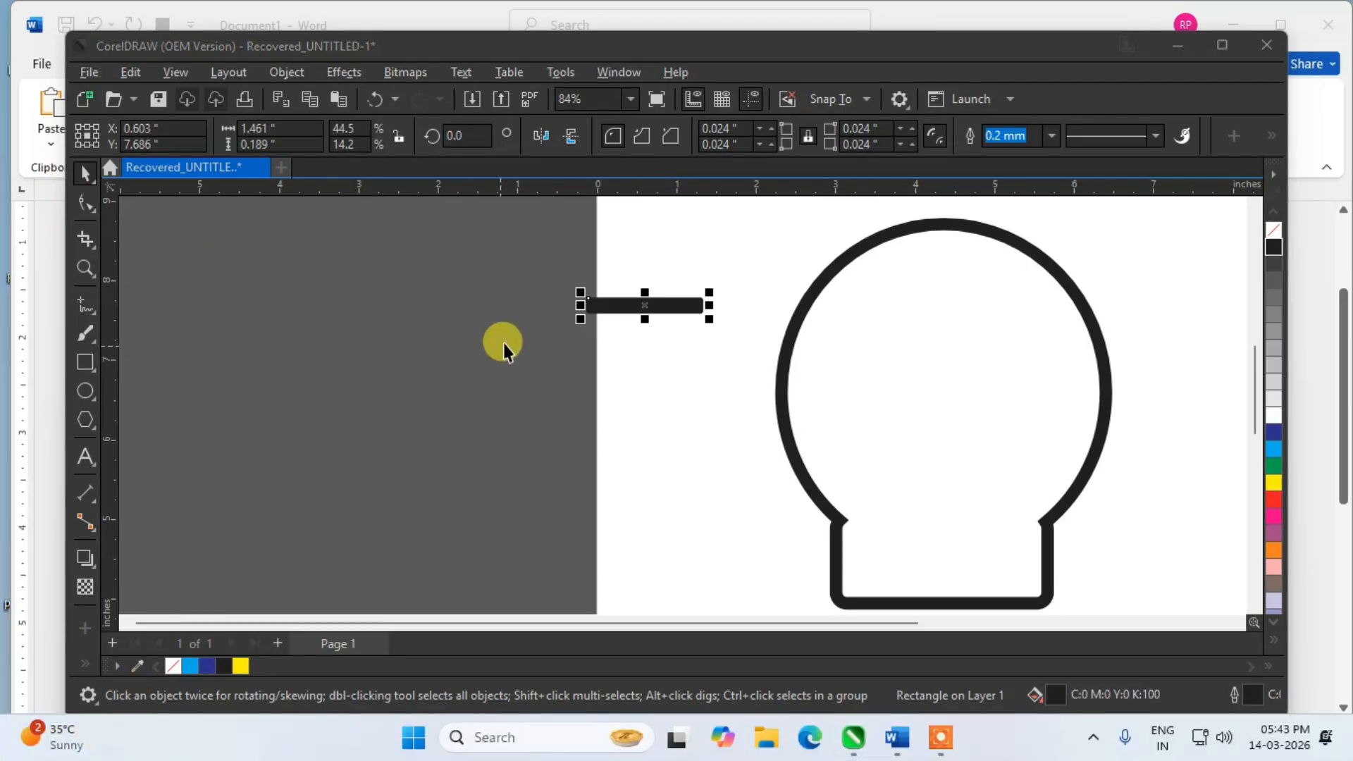
left_click_drag(648, 303, 708, 307)
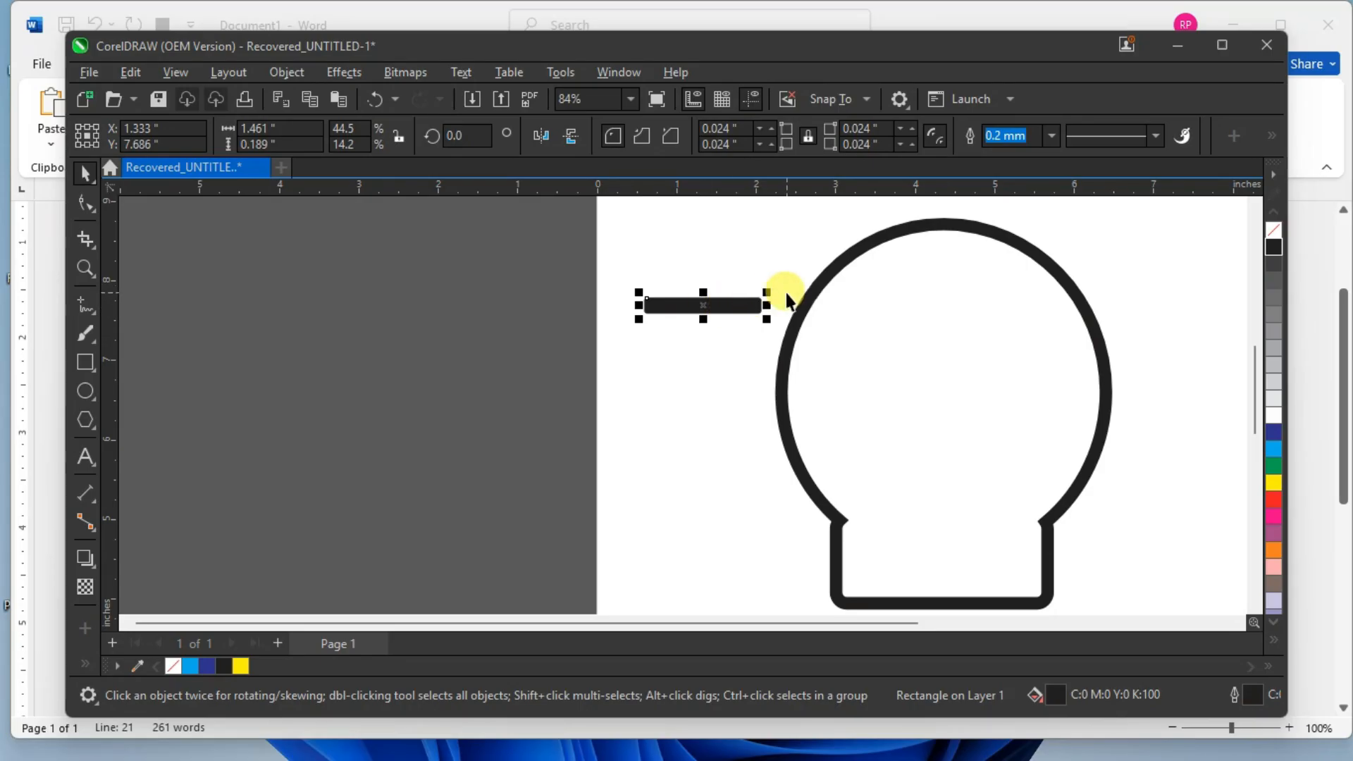
Tilt the small bar clockwise toward the bulb, to a rotation of about 336 degrees.
scroll(787, 299, "down", 1)
left_click(708, 302)
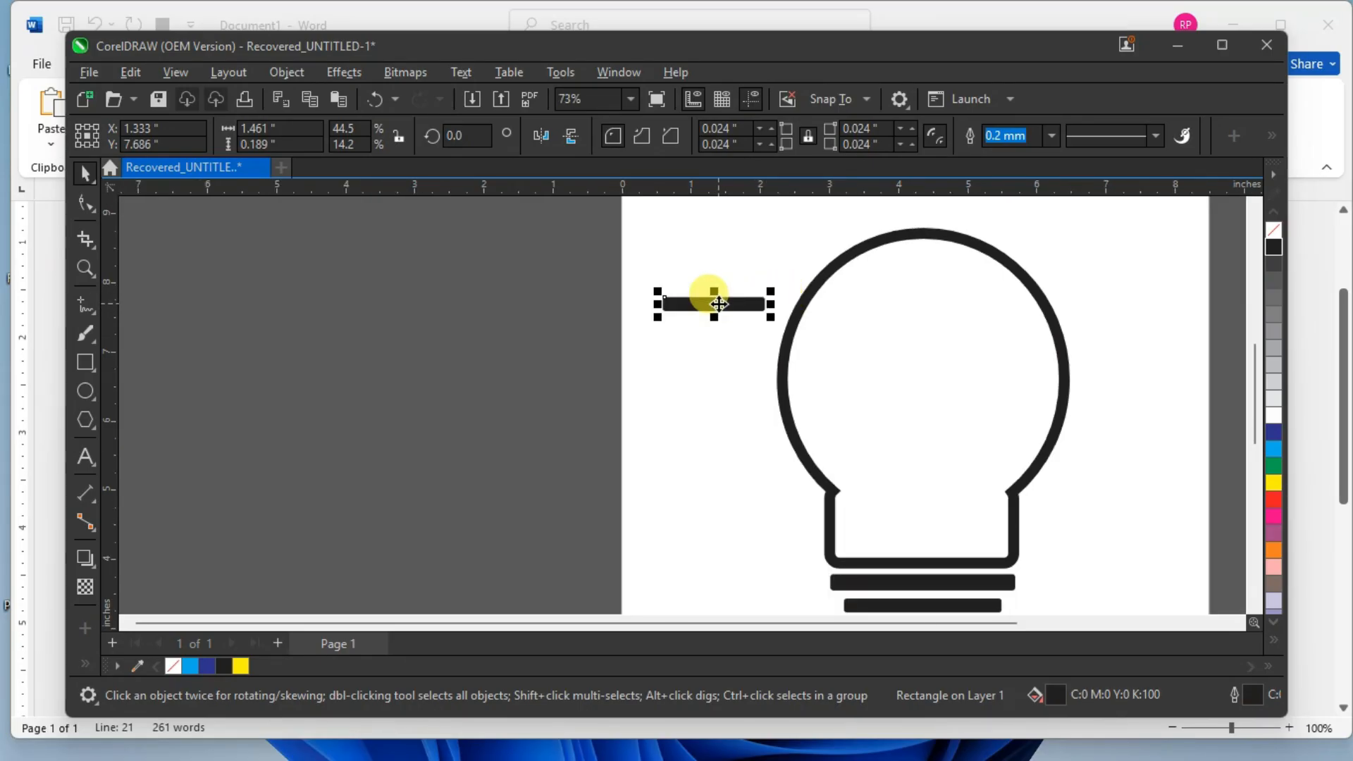
left_click_drag(773, 289, 779, 311)
left_click(643, 338)
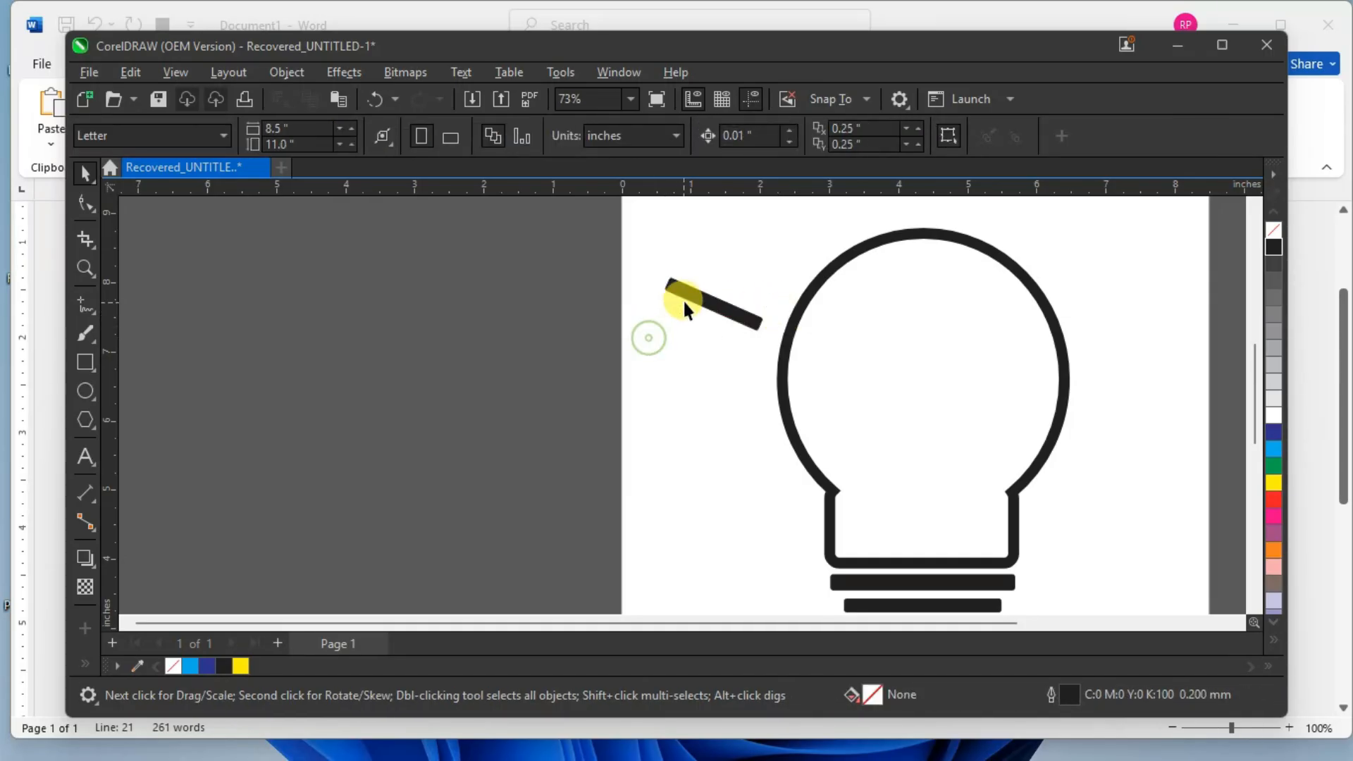
Try placing the tilted bar above the bulb, and undo both the placement and the rotation.
scroll(815, 301, "down", 2)
left_click(744, 298)
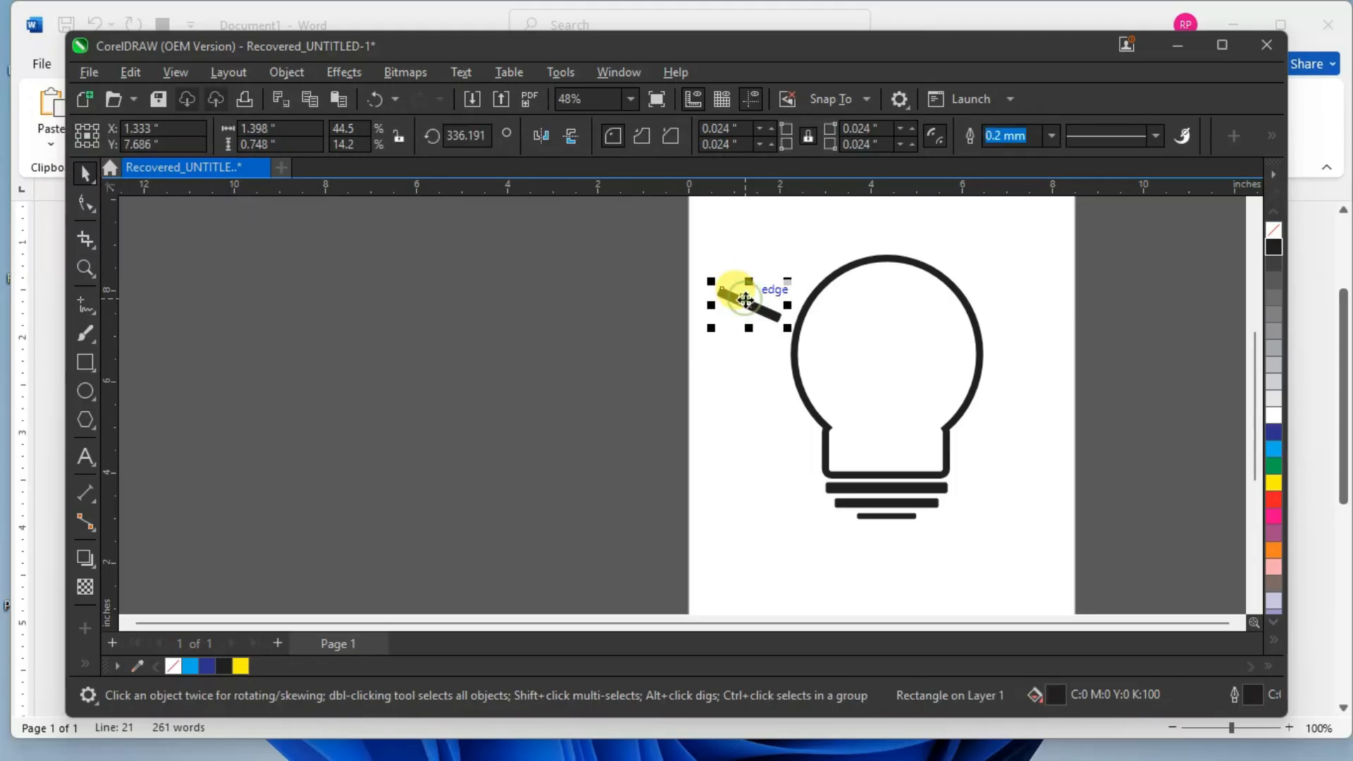
left_click(748, 301)
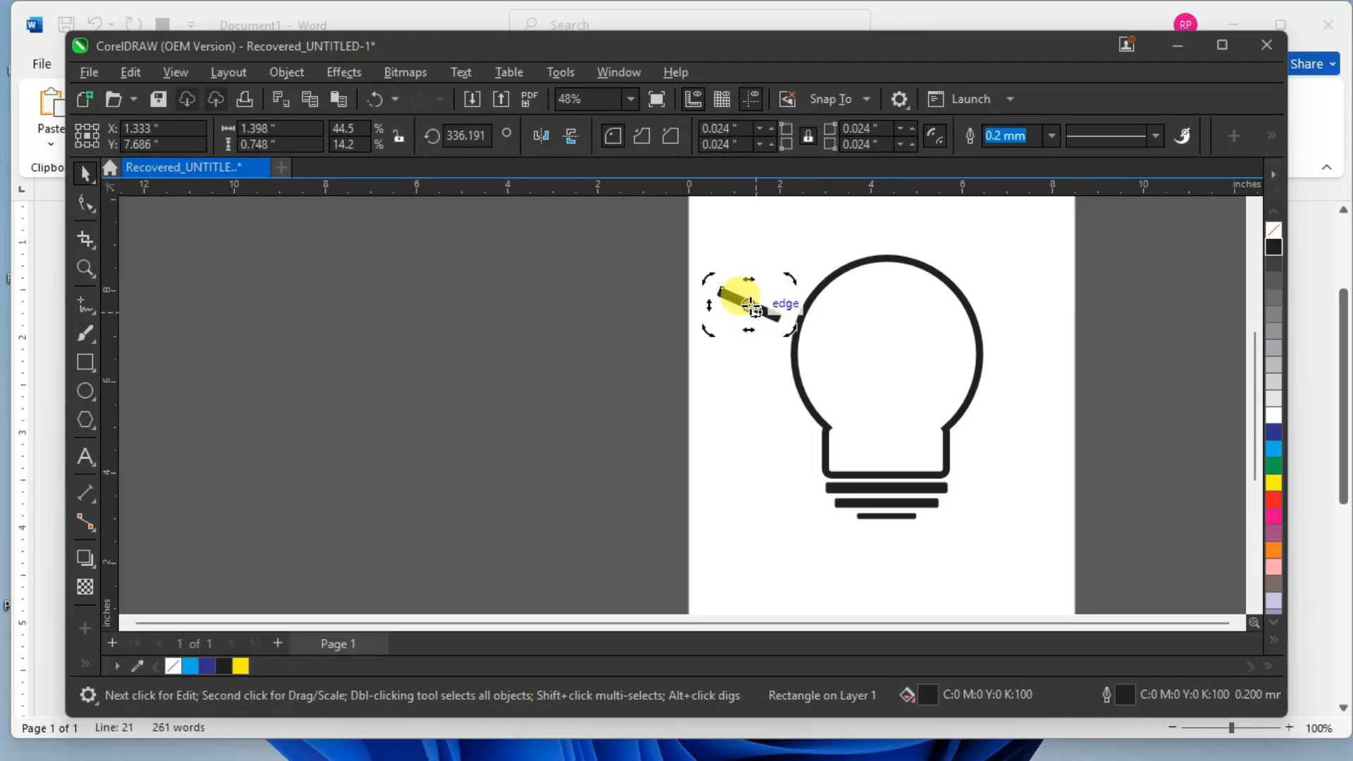
left_click(758, 365)
left_click_drag(754, 304, 854, 245)
key("ctrl+z")
key("ctrl+z")
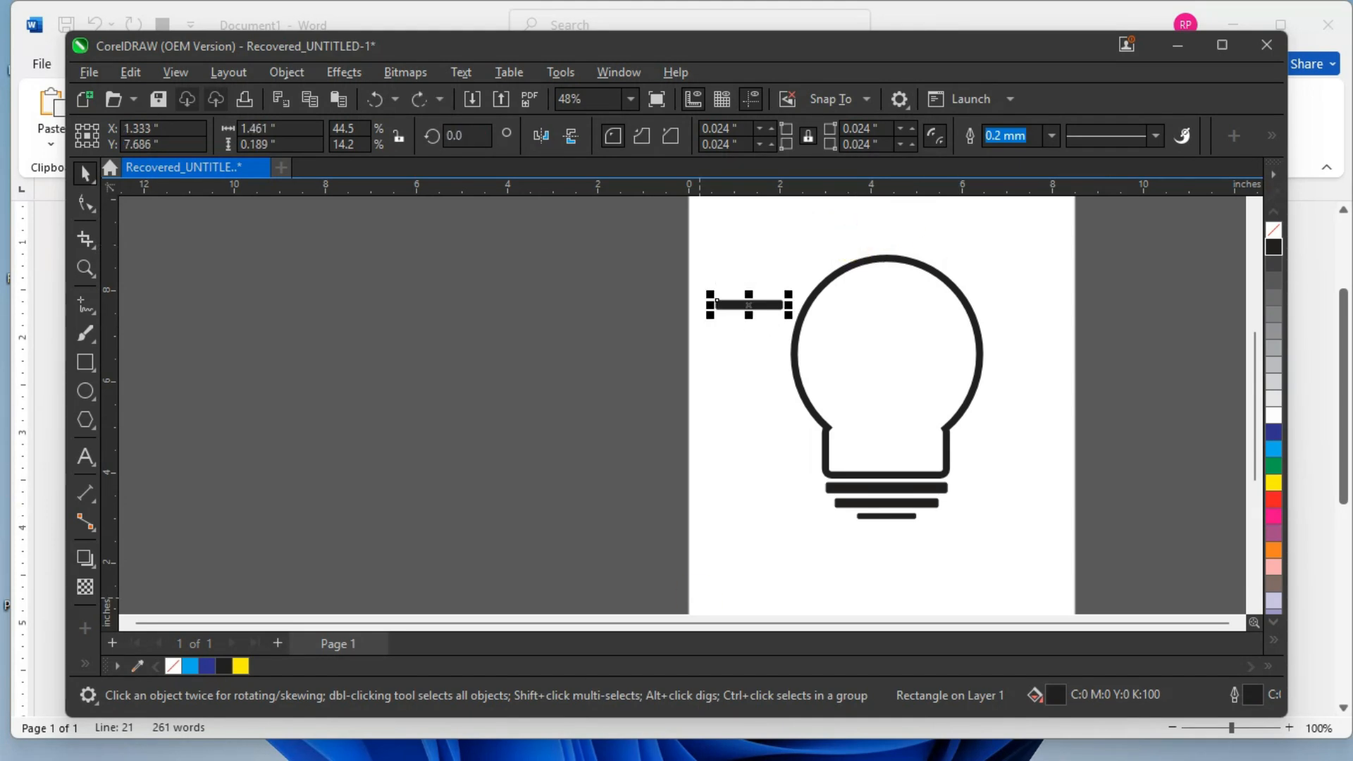
Move the small bar above the top center of the bulb and set its rotation to 90 degrees.
left_click(1254, 204)
left_click(1254, 205)
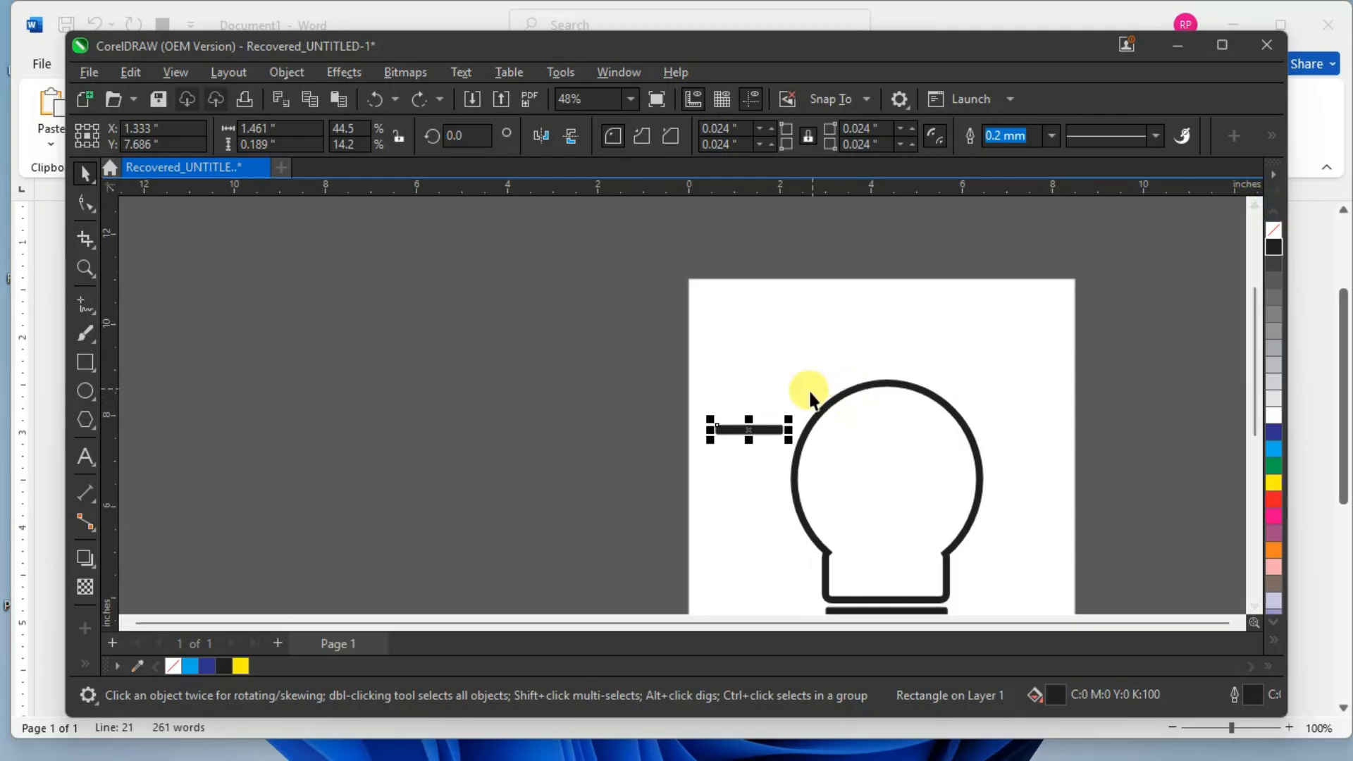
mouse_move(751, 428)
left_mouse_down()
mouse_move(881, 329)
mouse_move(886, 358)
left_mouse_up()
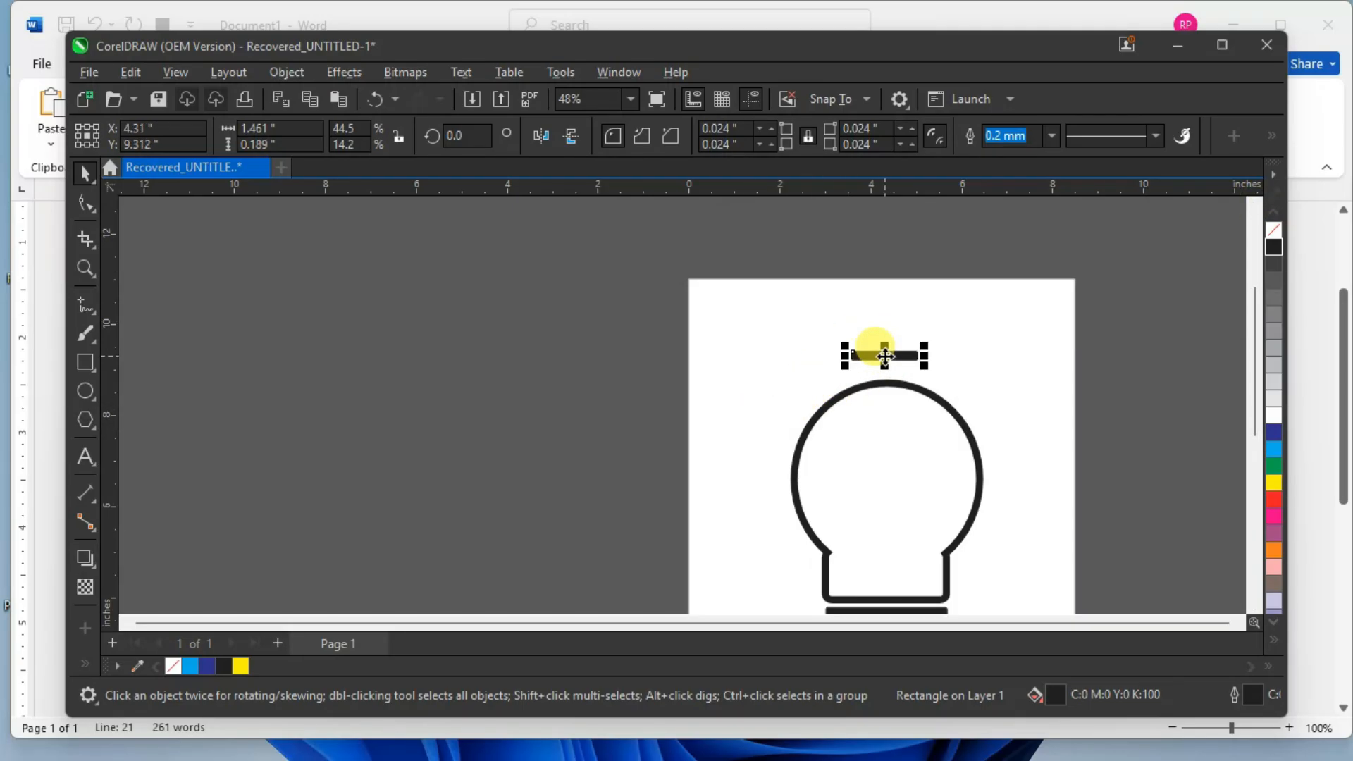
double_click(479, 130)
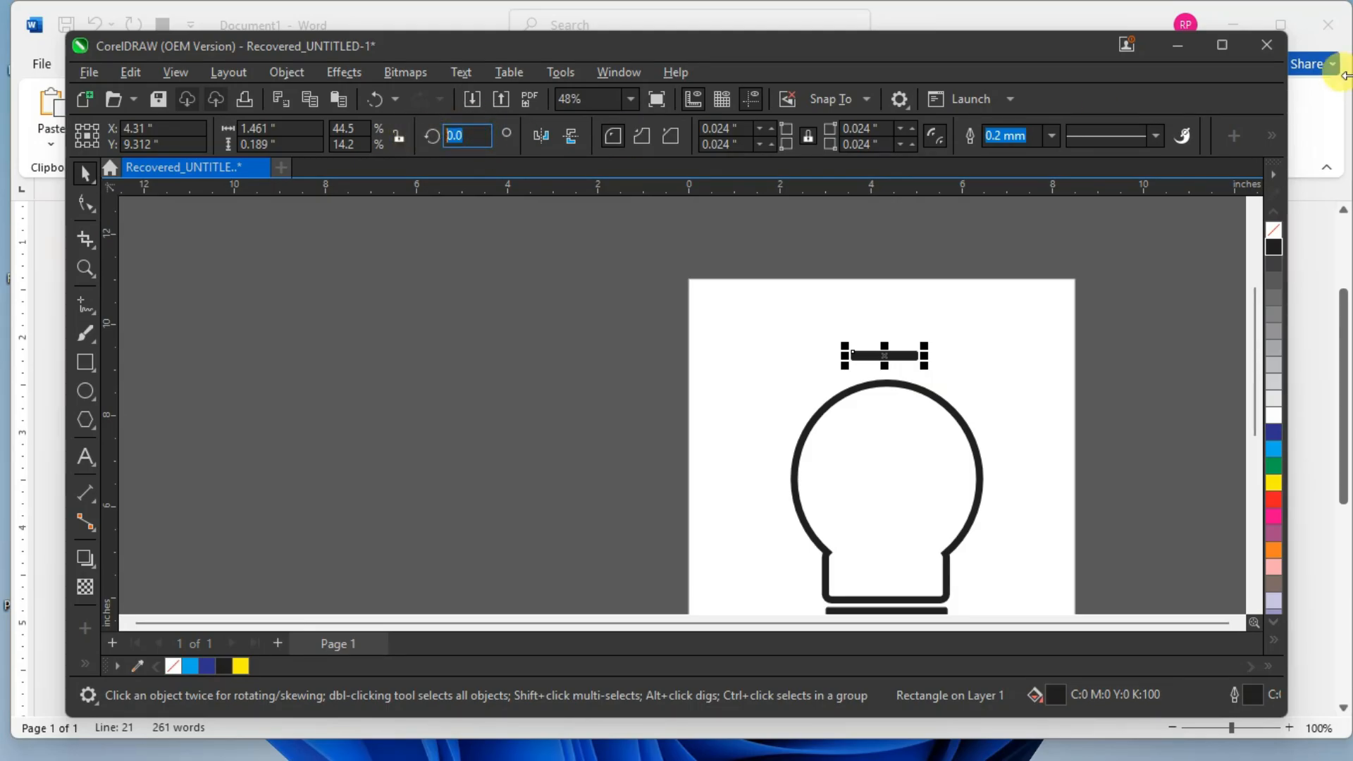
key("Return")
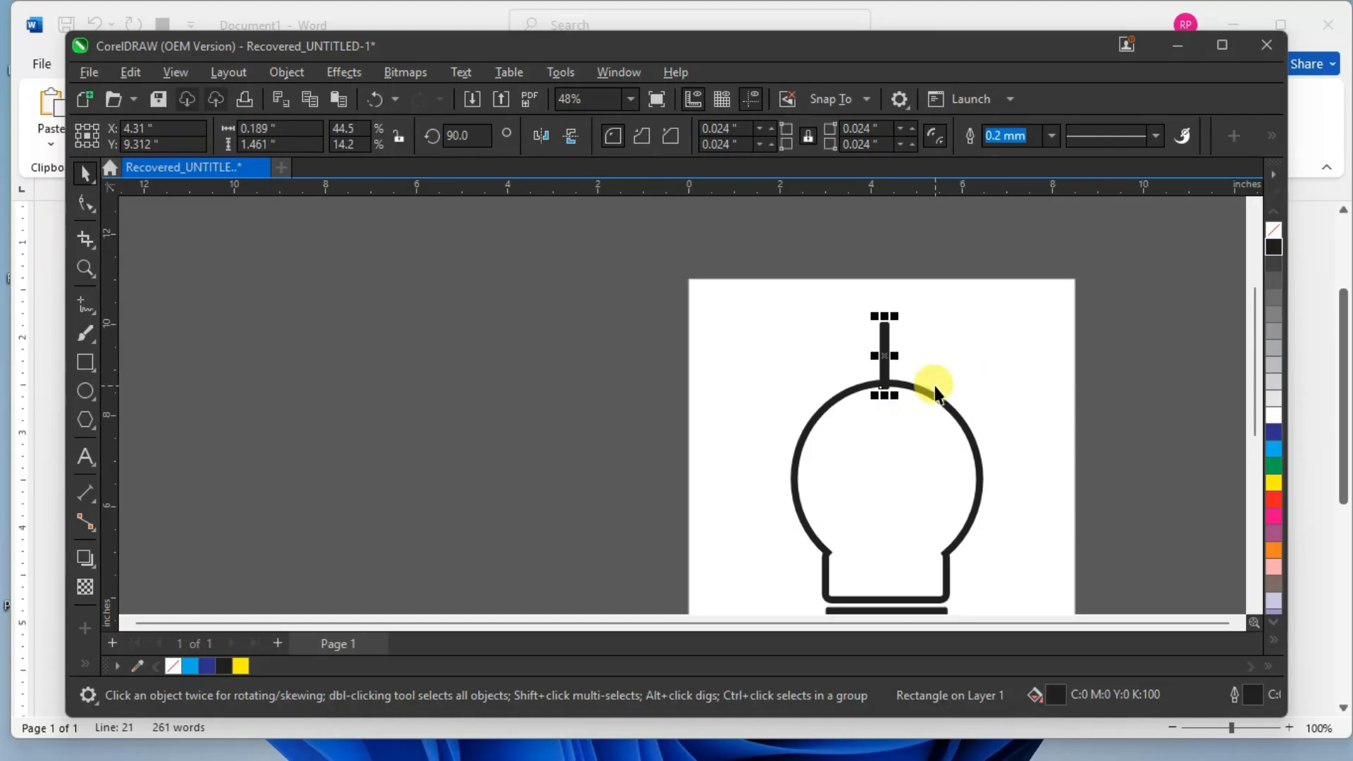
Align the vertical bar horizontally with the center of the light bulb.
left_click(902, 463)
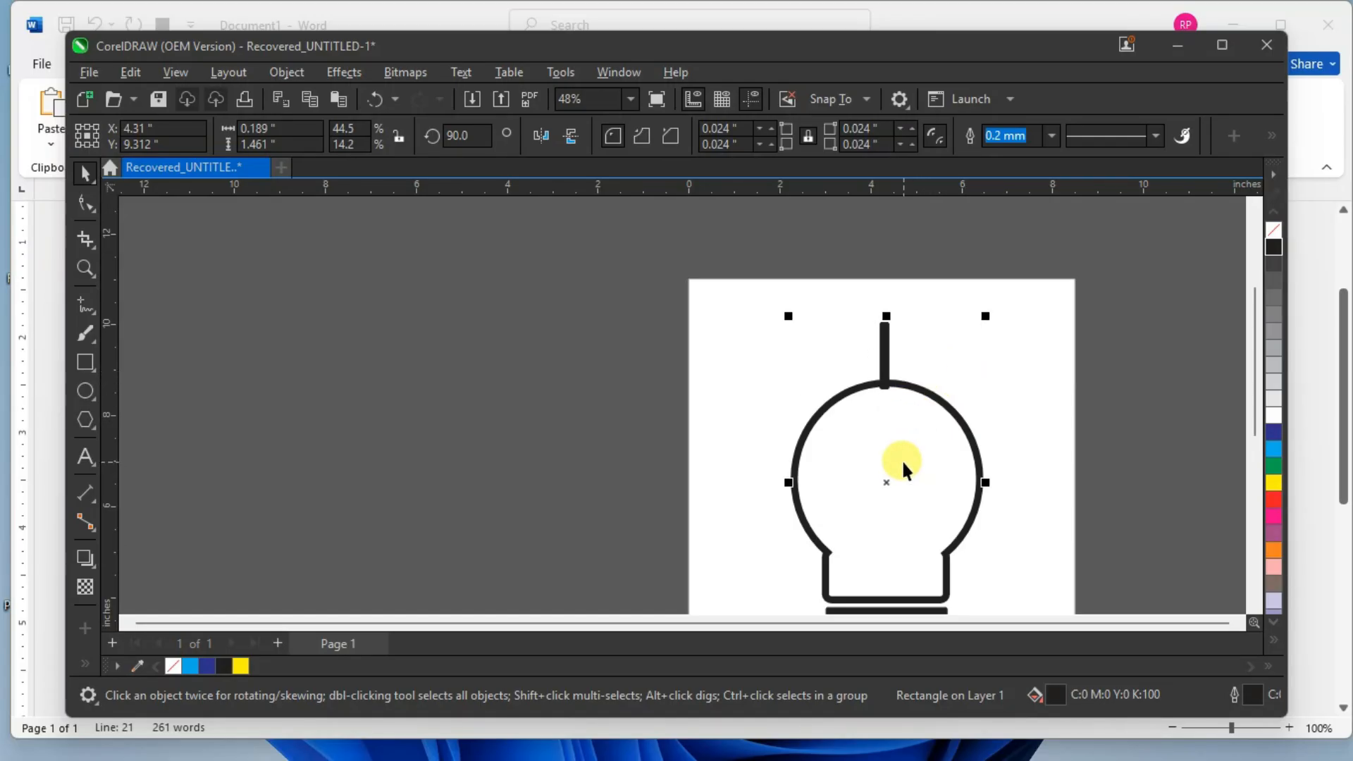
left_click(901, 461, "shift")
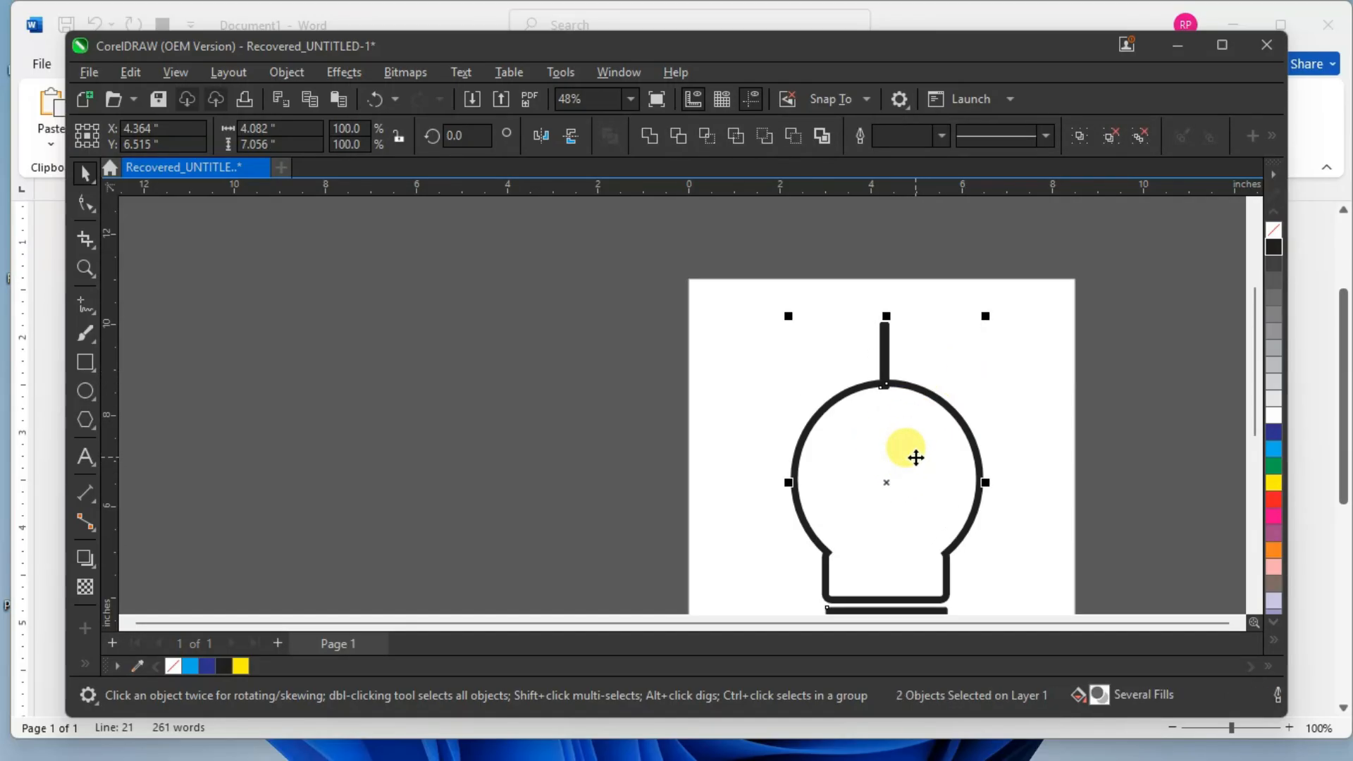
key("c")
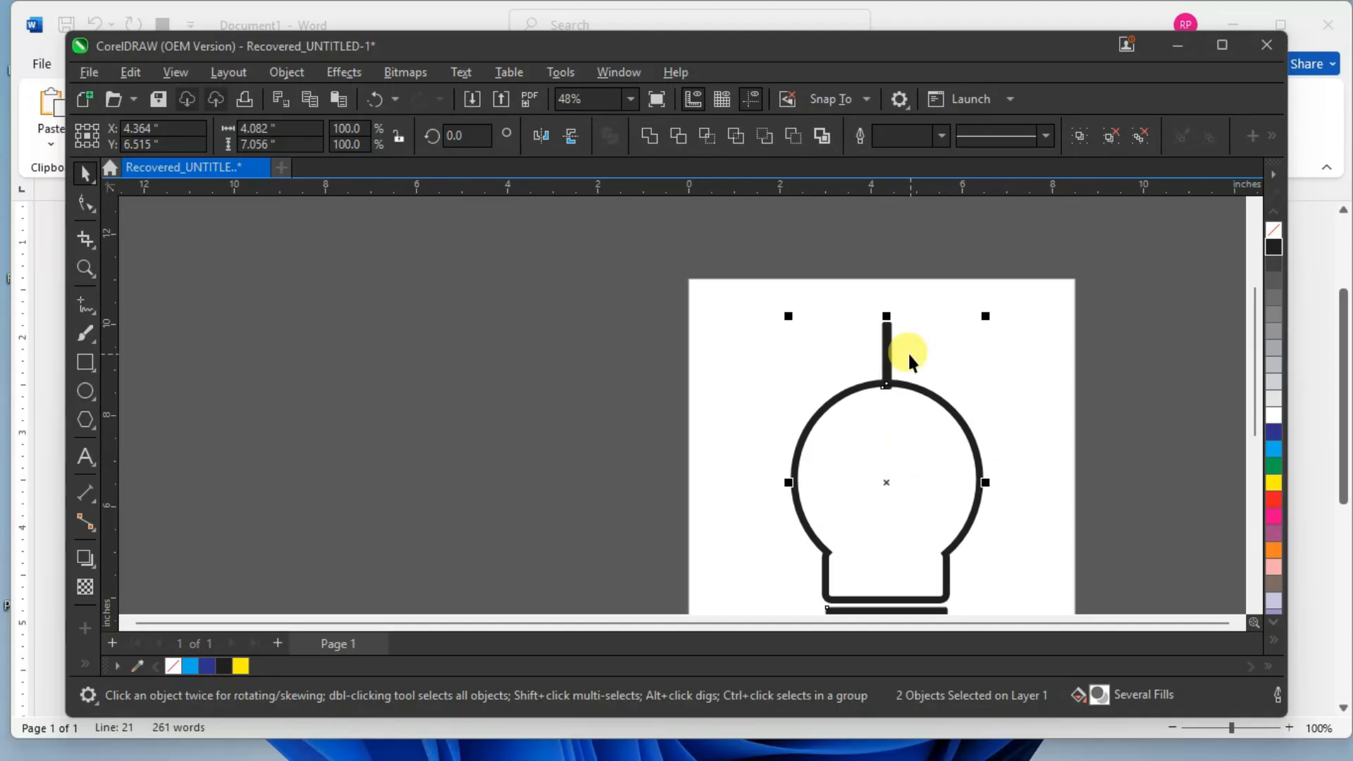
scroll(906, 355, "up", 1)
scroll(1254, 401, "down", 1)
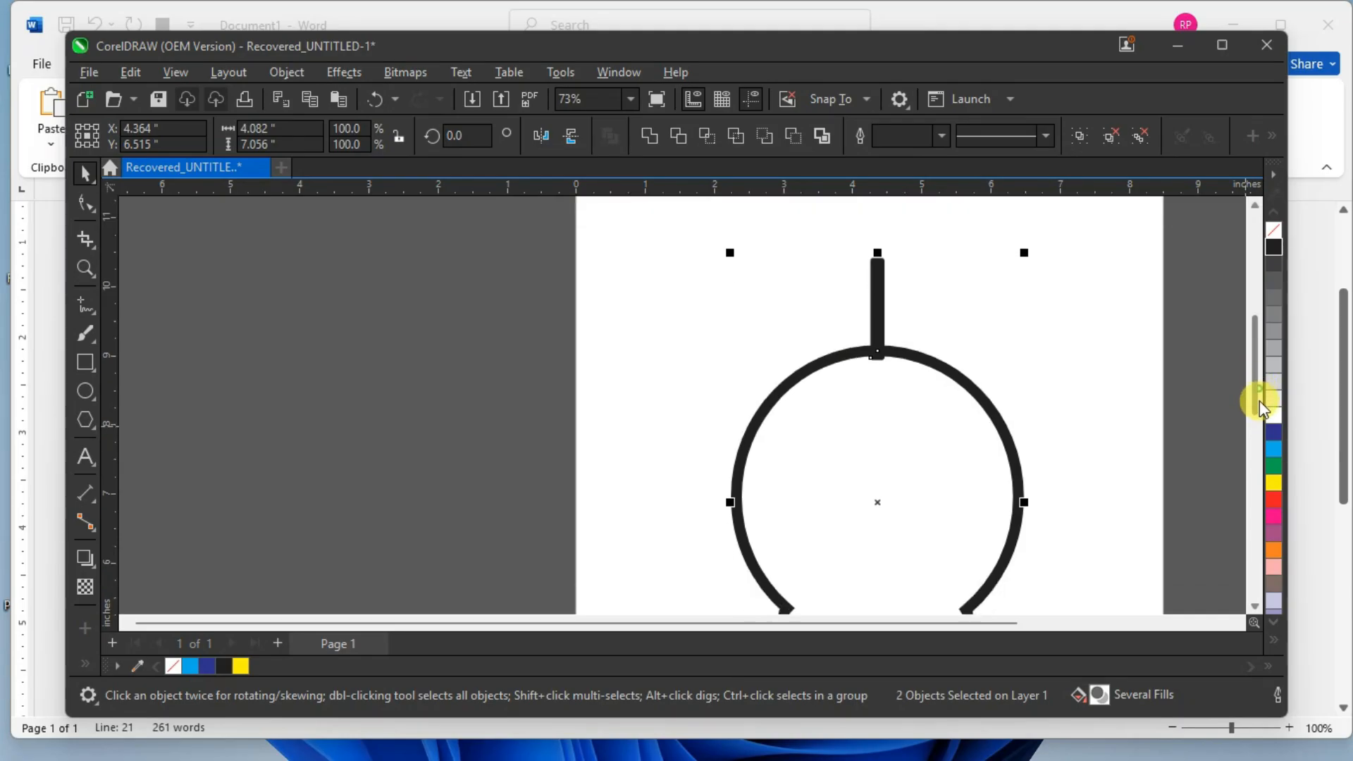
Shorten the bar above the bulb from its lower end to a height of about 0.875 inches.
left_click(879, 301)
left_click(1004, 268)
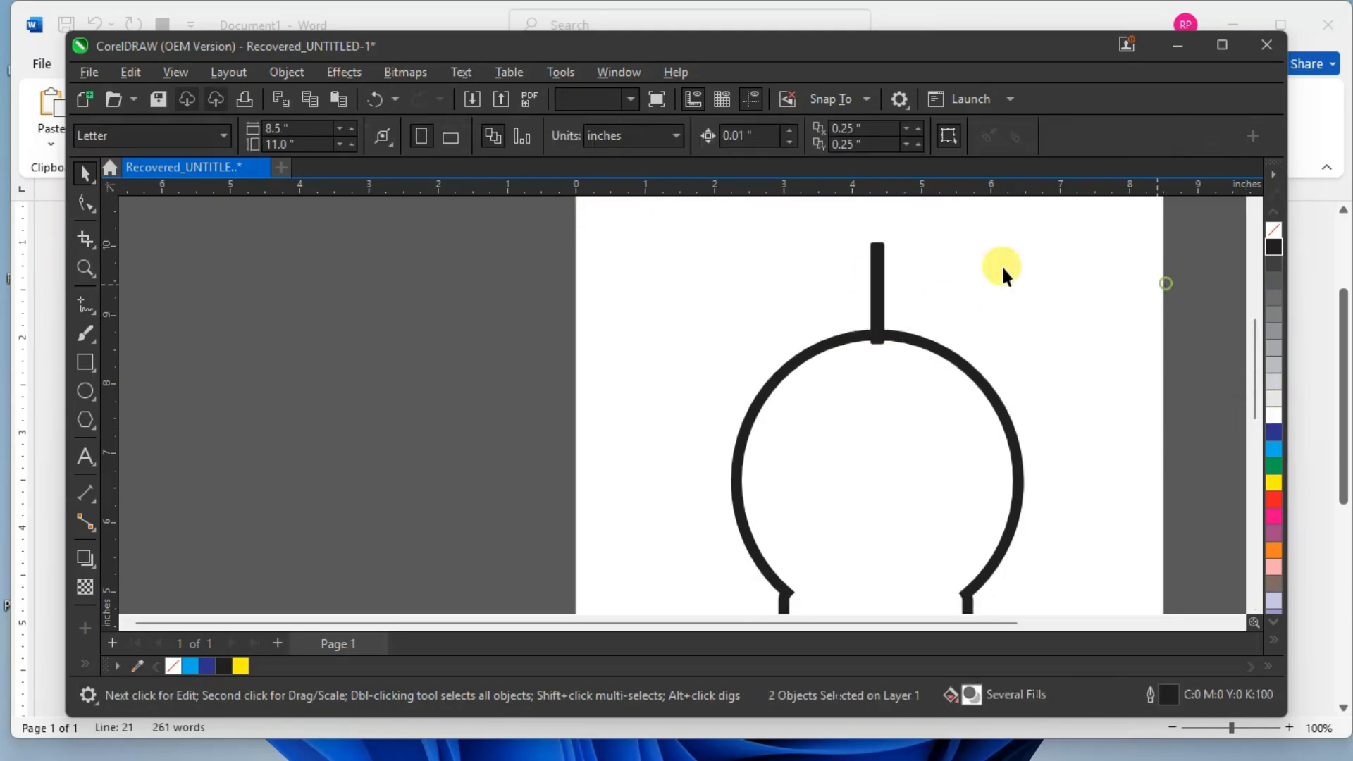
left_click(882, 303)
left_click_drag(877, 350, 878, 303)
Move the short bar's center of rotation down to the middle of the bulb.
left_click(877, 273)
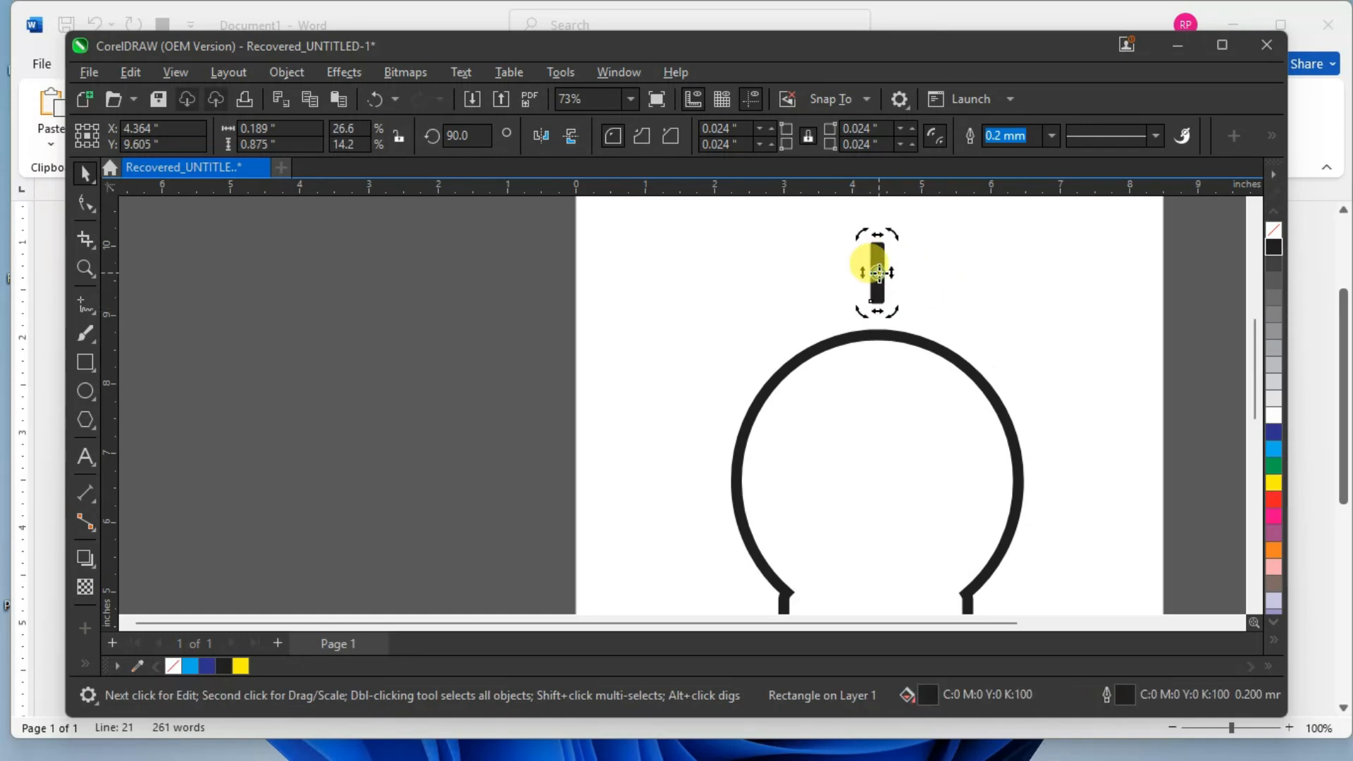
scroll(971, 288, "down", 2)
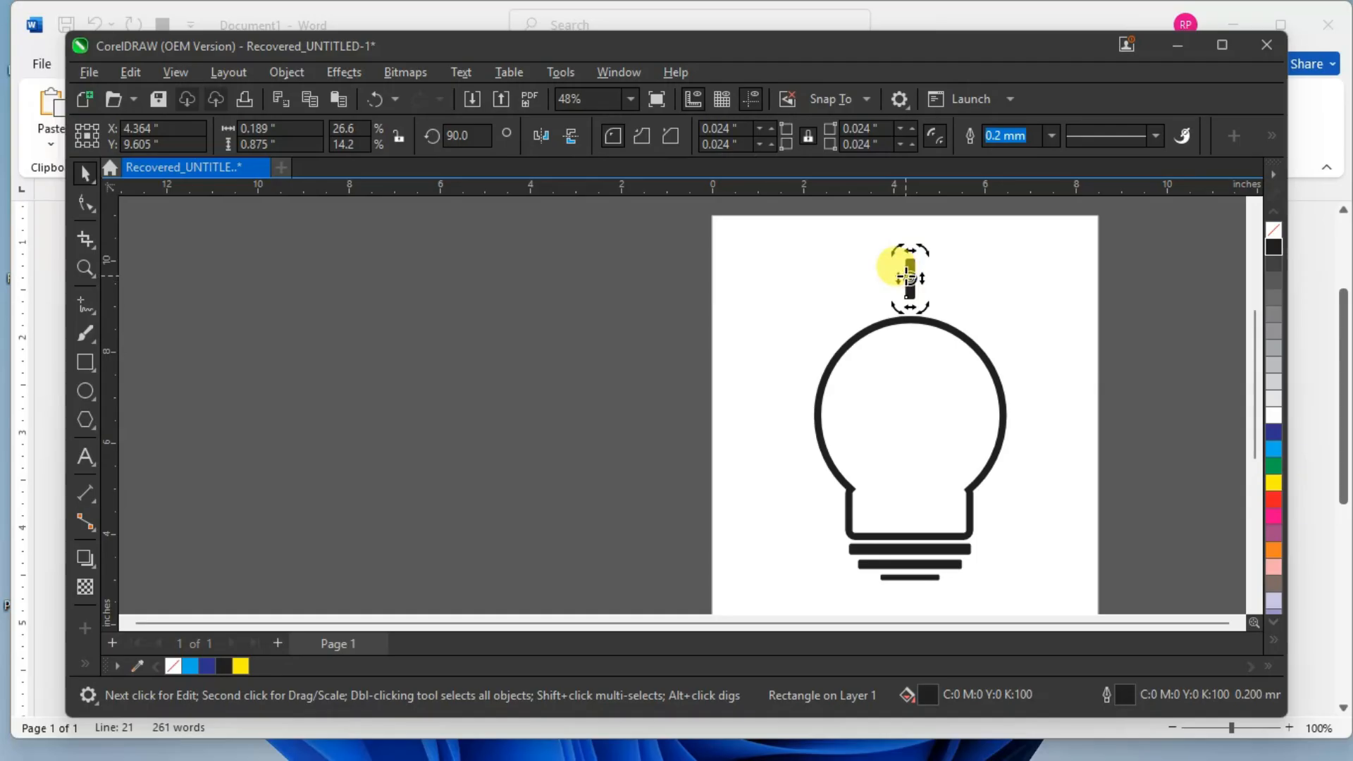
mouse_move(909, 279)
left_mouse_down()
mouse_move(877, 409)
mouse_move(906, 411)
mouse_move(910, 430)
left_mouse_up()
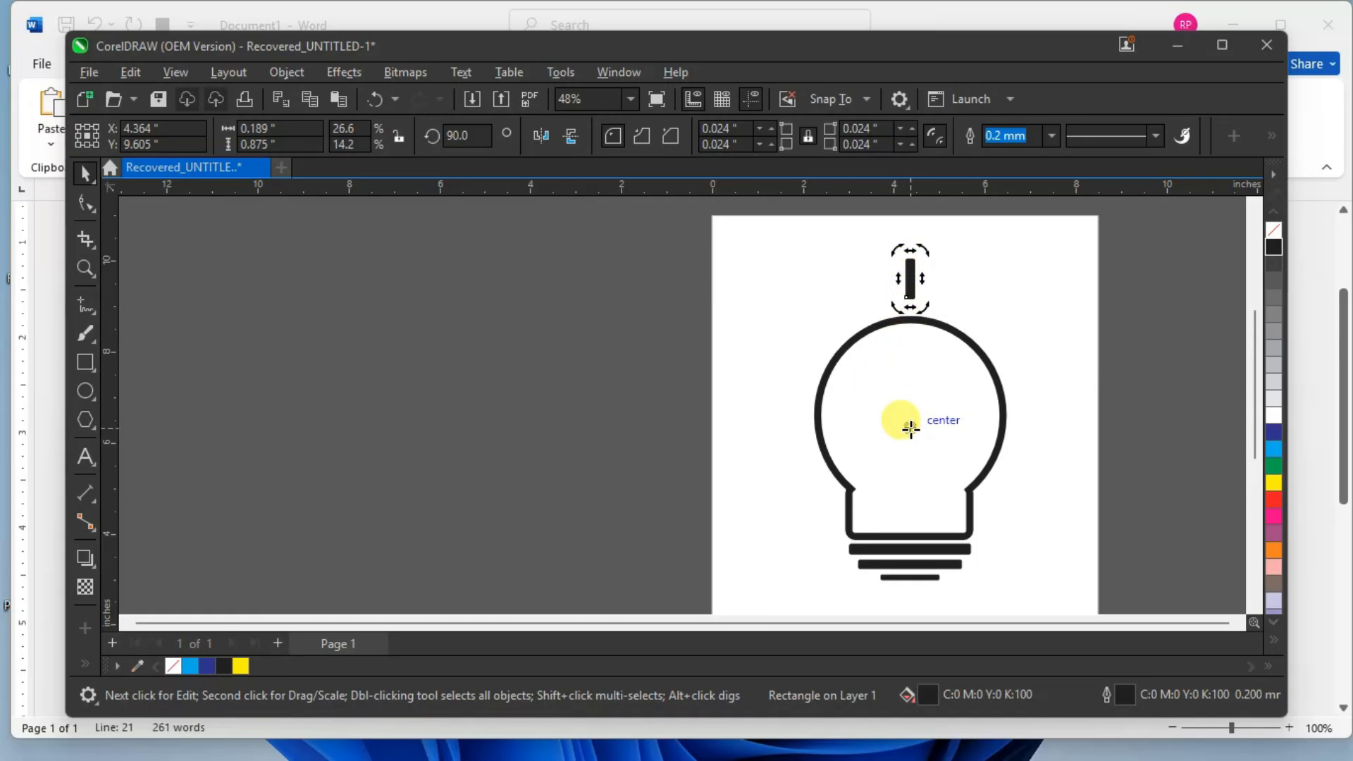
left_click_drag(911, 428, 910, 427)
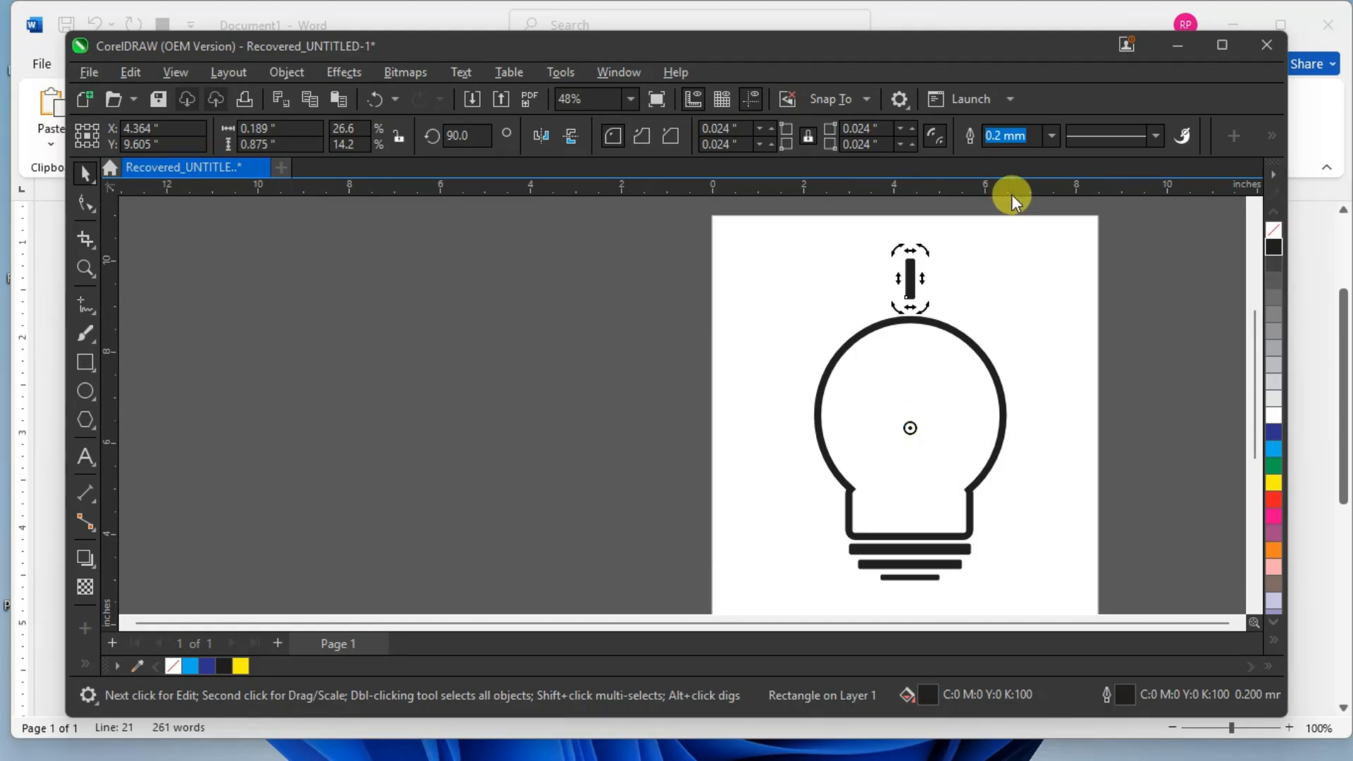
left_click(852, 99)
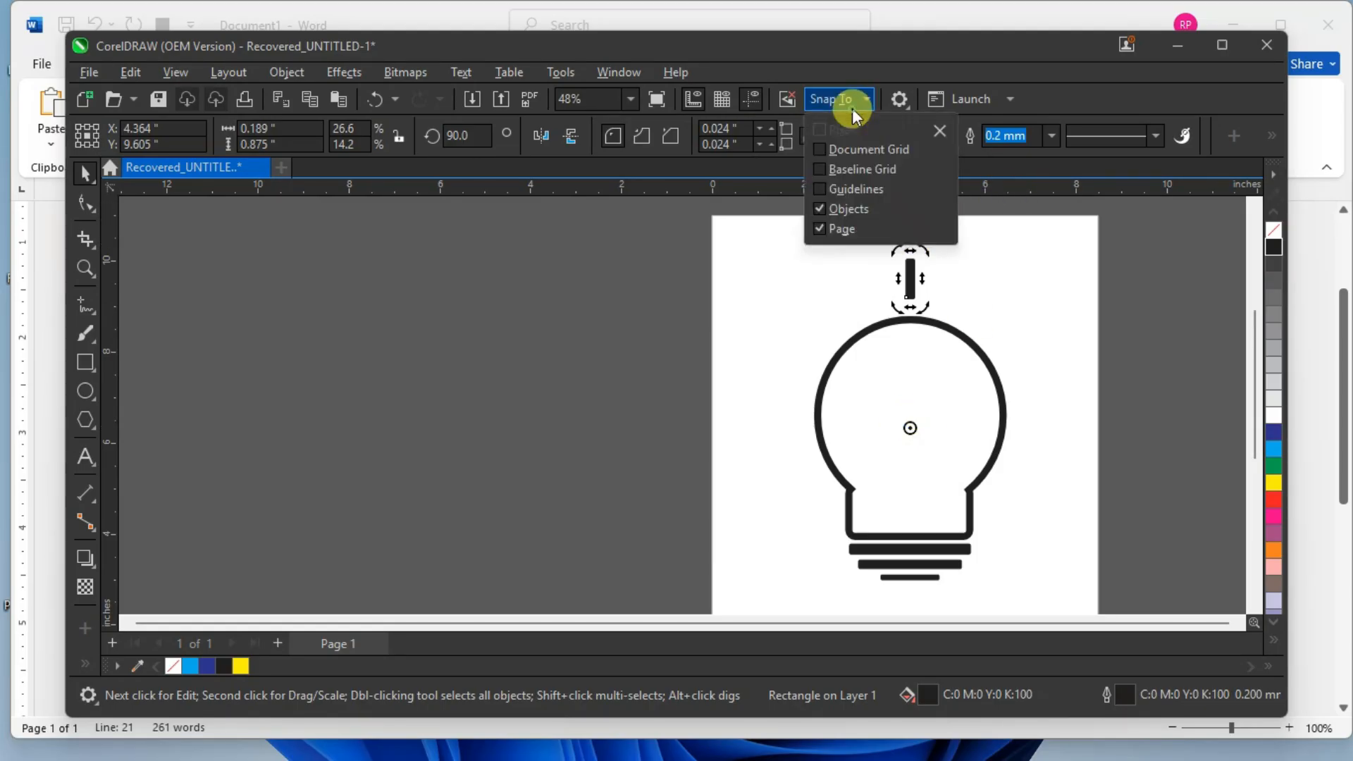
left_click(939, 131)
Add a rotated copy of the bar at about 52.3 degrees around the bulb, and repeat the rotated copy seven more times.
left_click_drag(929, 250, 1007, 319)
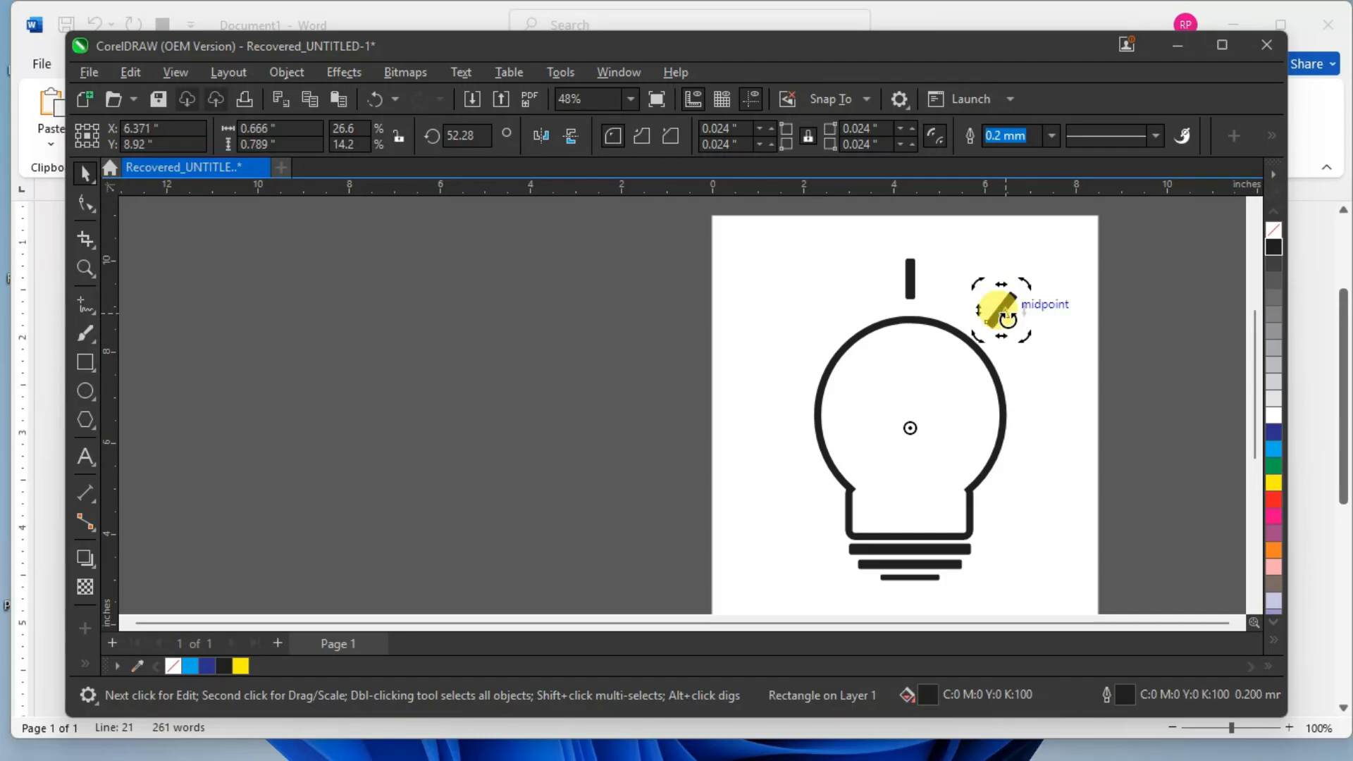
key("ctrl+r")
key("ctrl+r")
key("ctrl+r")
key("ctrl+r")
key("ctrl+r")
key("ctrl+r")
key("ctrl+r")
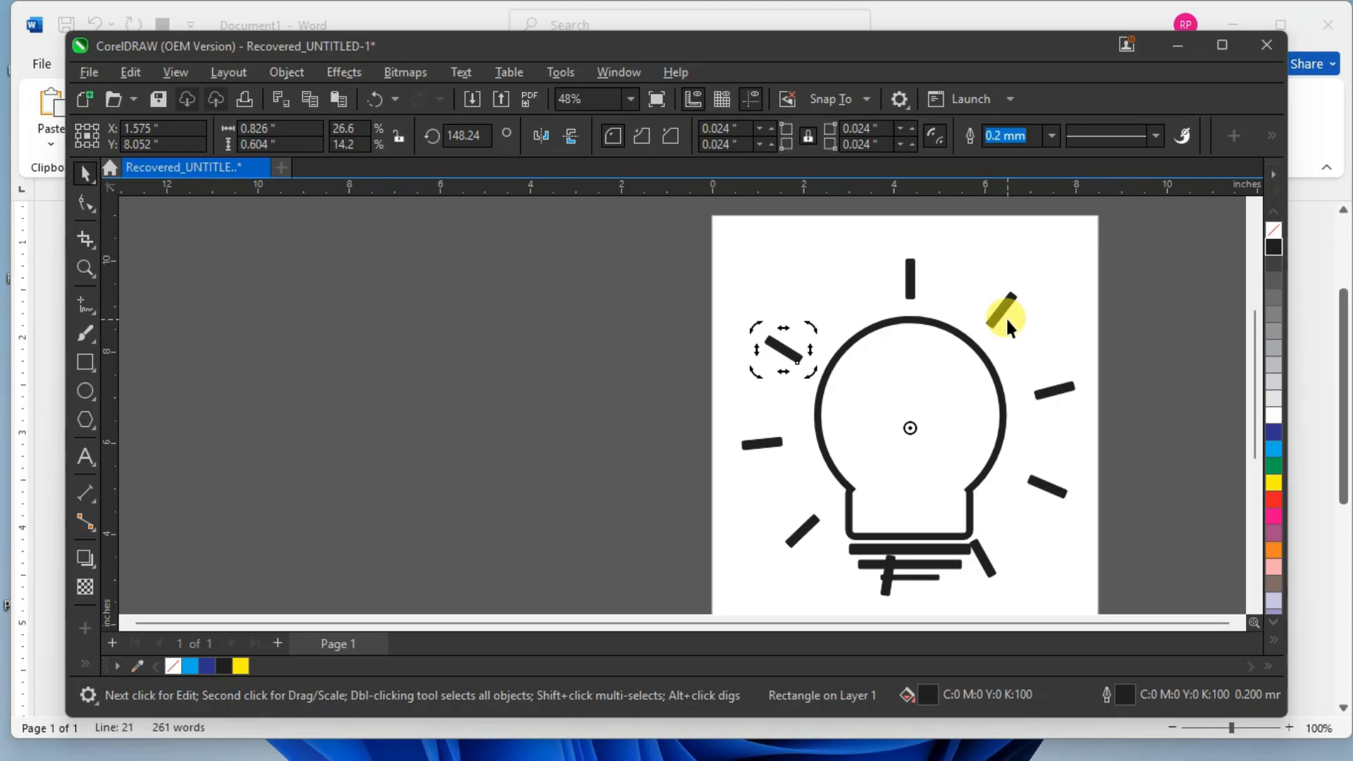
Delete the three ray bars lying around and over the bulb's base.
left_click(1094, 326)
mouse_move(740, 492)
left_mouse_down()
mouse_move(759, 522)
mouse_move(847, 545)
mouse_move(843, 564)
mouse_move(1057, 640)
mouse_move(1077, 568)
left_mouse_up()
key("Delete")
key("Delete")
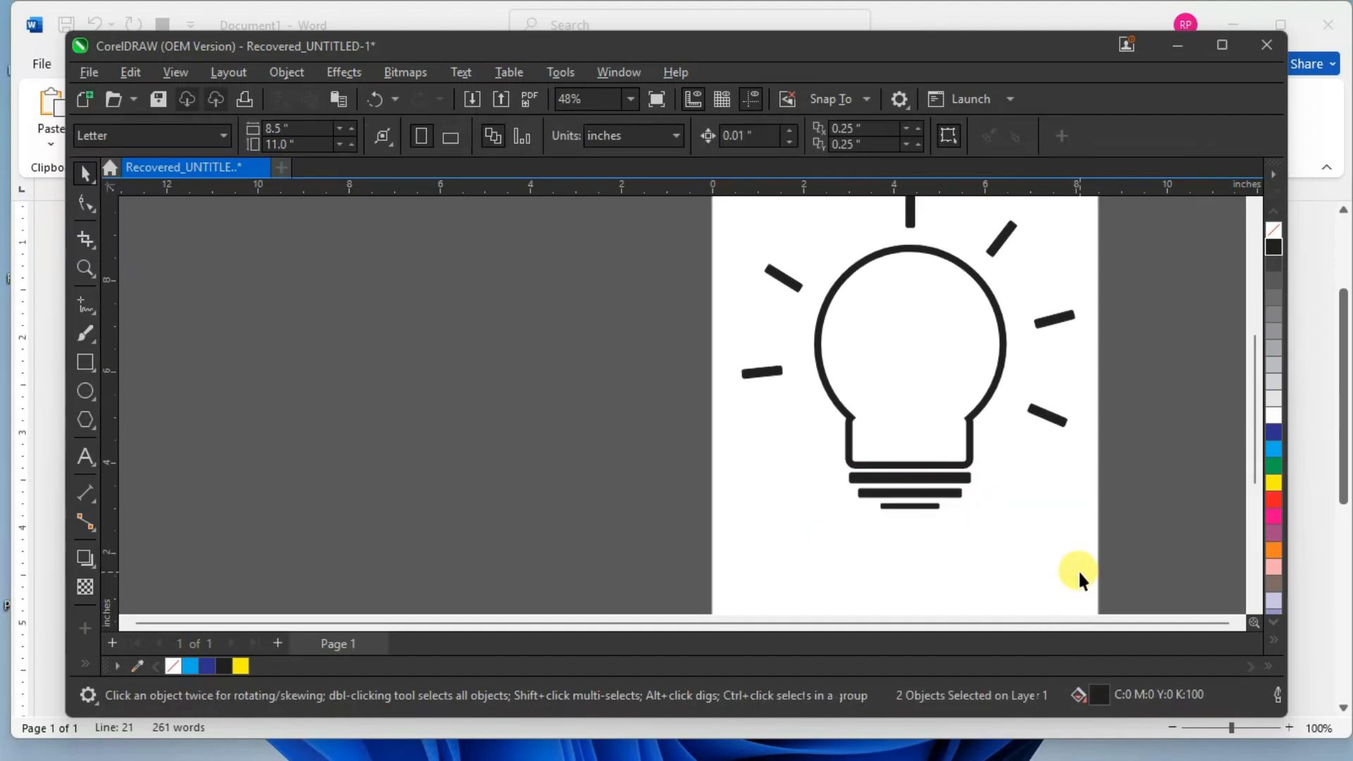
Rotate the lowest ray on the bulb's left side downward around the bulb, about level with the lowest right ray.
scroll(1079, 403, "down", 2)
scroll(1080, 402, "up", 2)
scroll(1057, 384, "down", 1)
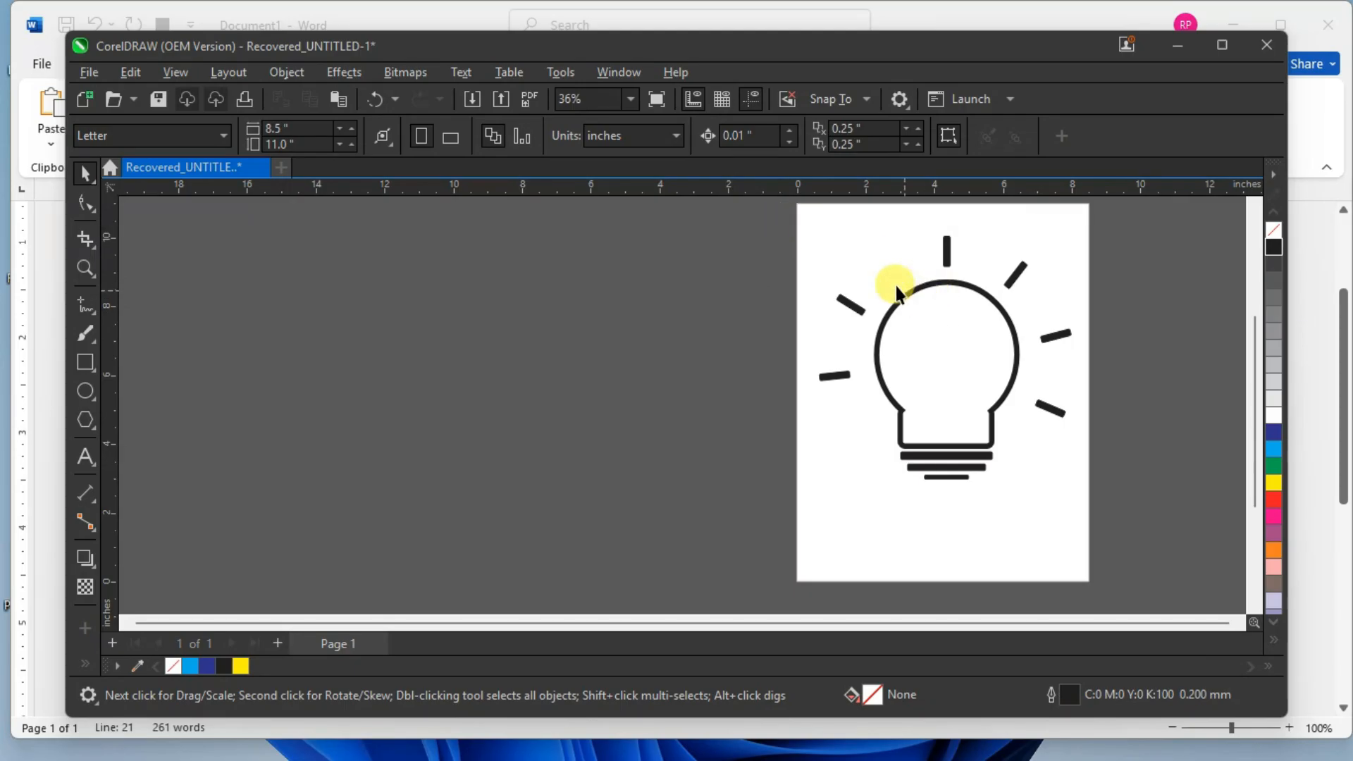
left_click(830, 377)
left_click(832, 376)
left_click_drag(814, 391, 821, 423)
double_click(853, 301)
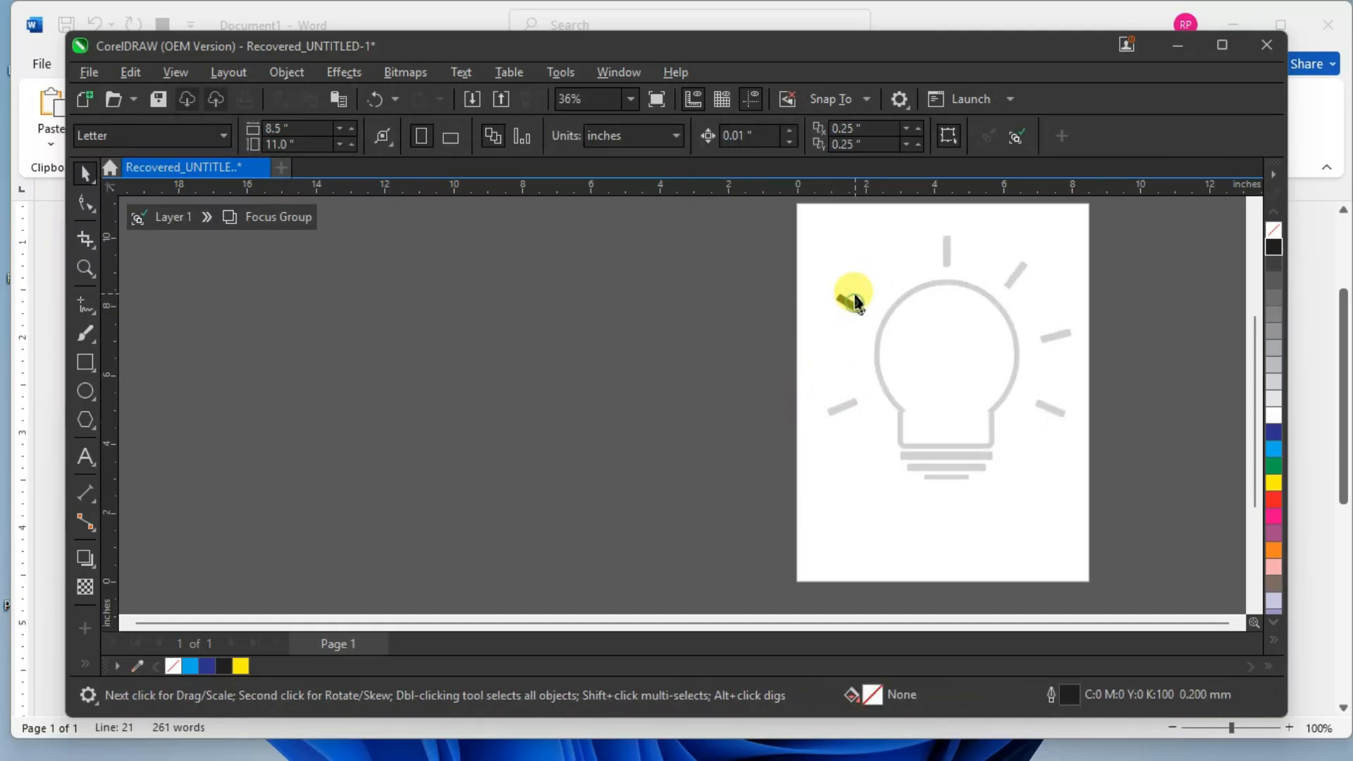
left_click(257, 223)
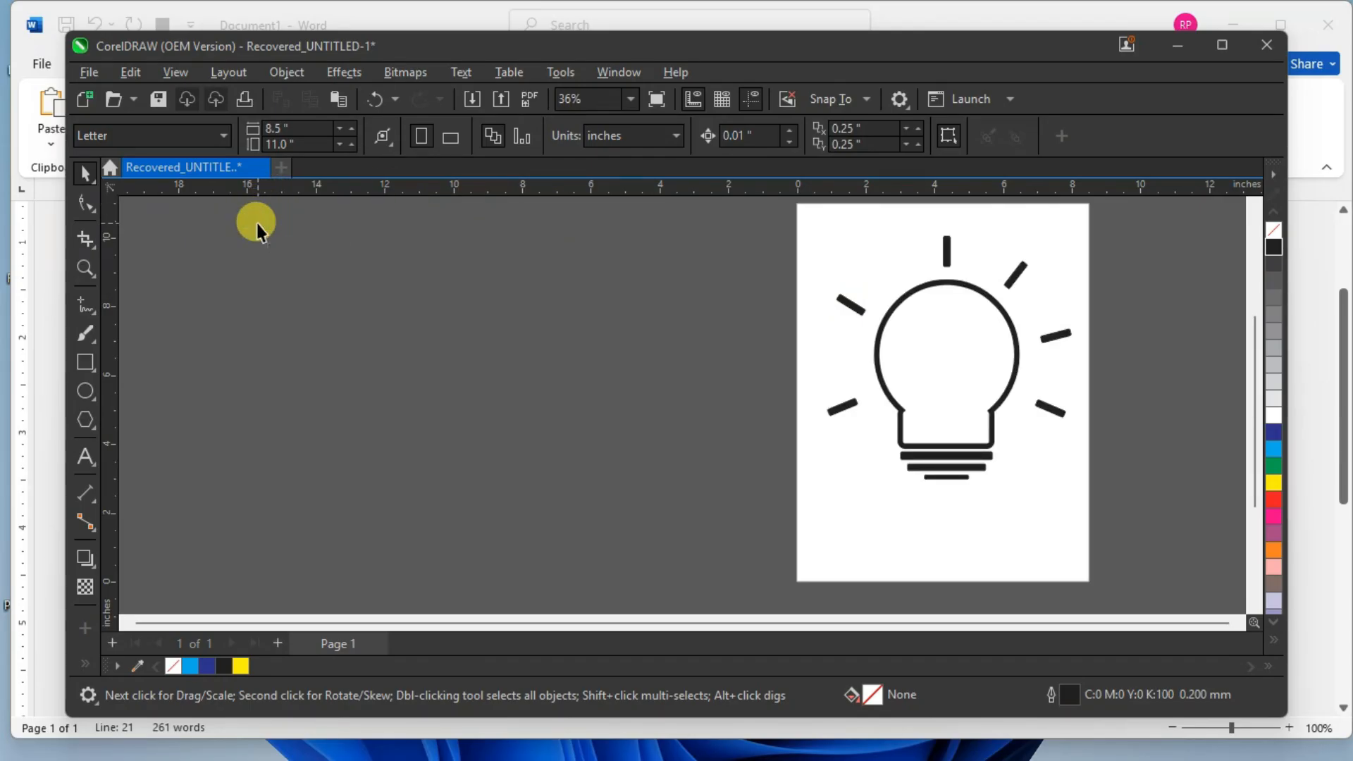
left_click(849, 300)
left_click(846, 297)
left_click(823, 279)
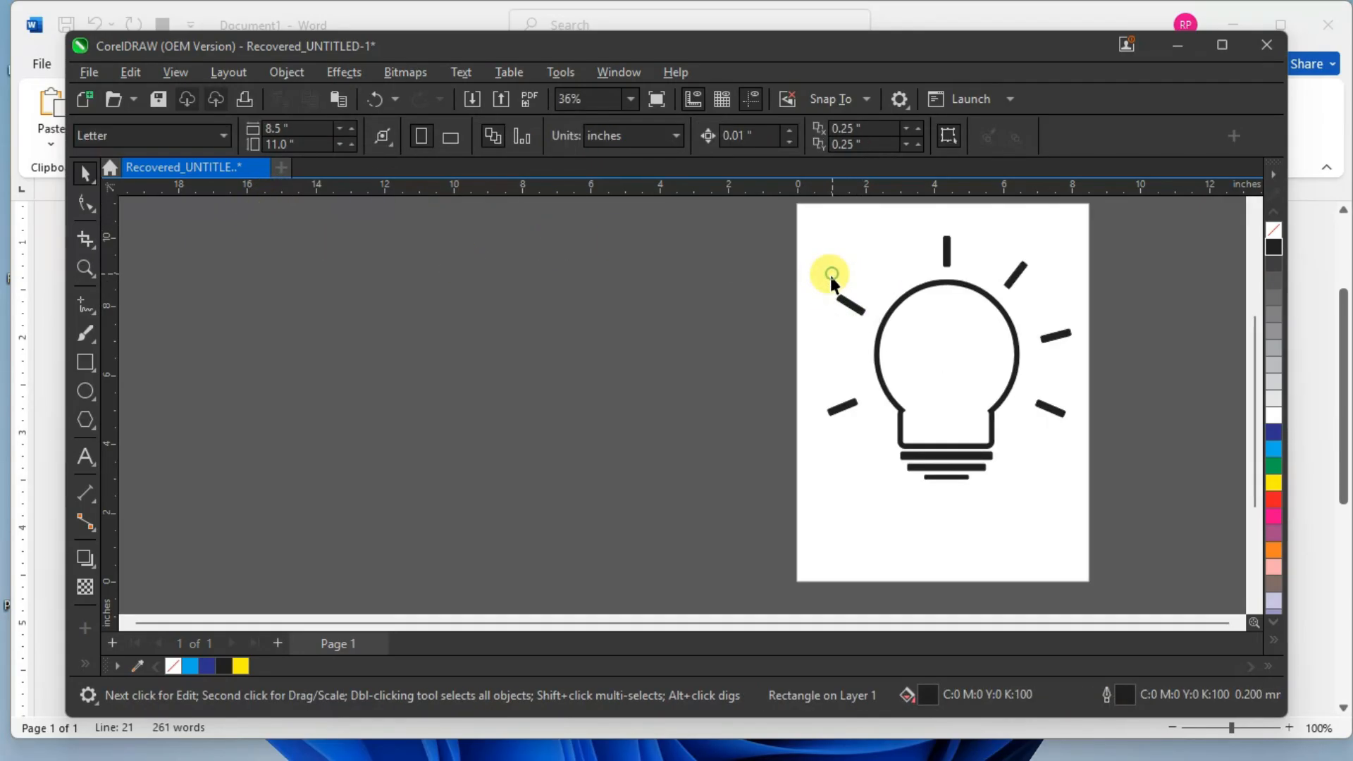
double_click(844, 300)
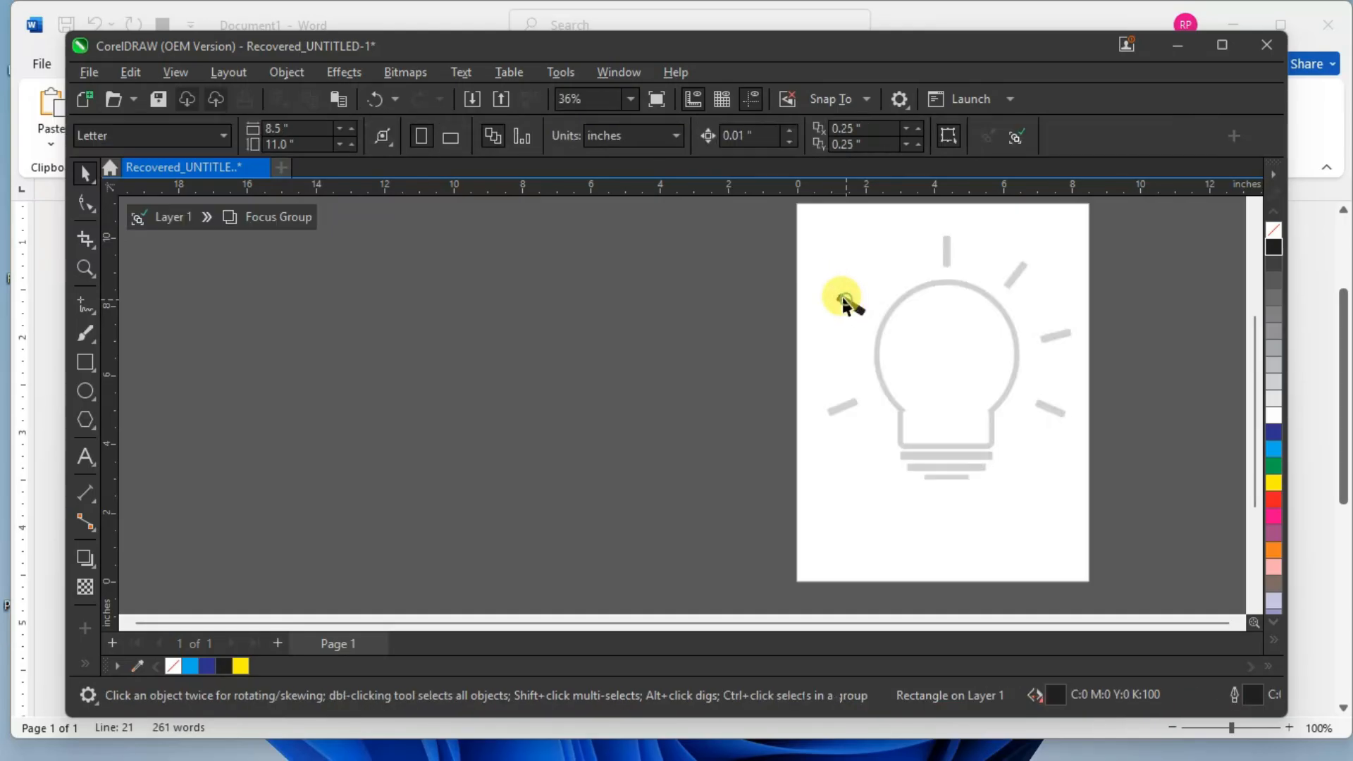
double_click(522, 227)
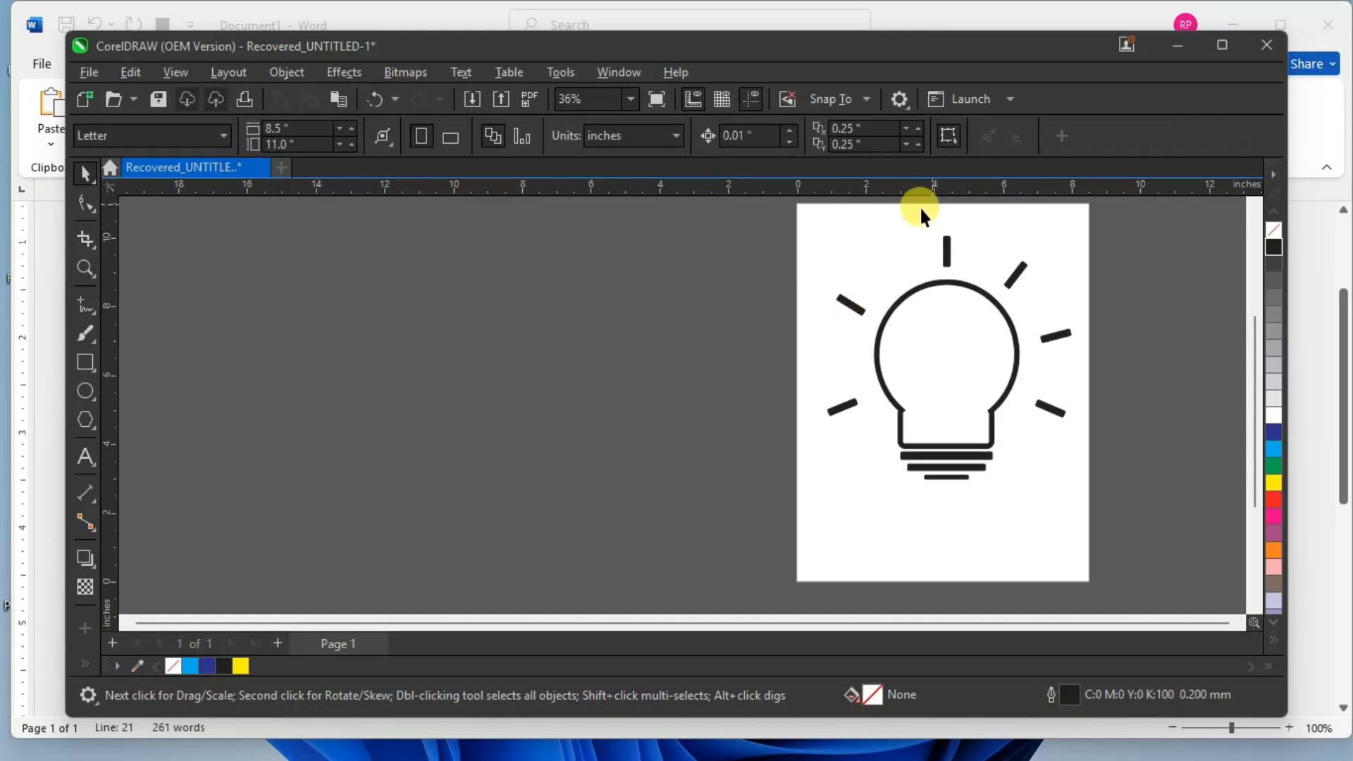
double_click(853, 304)
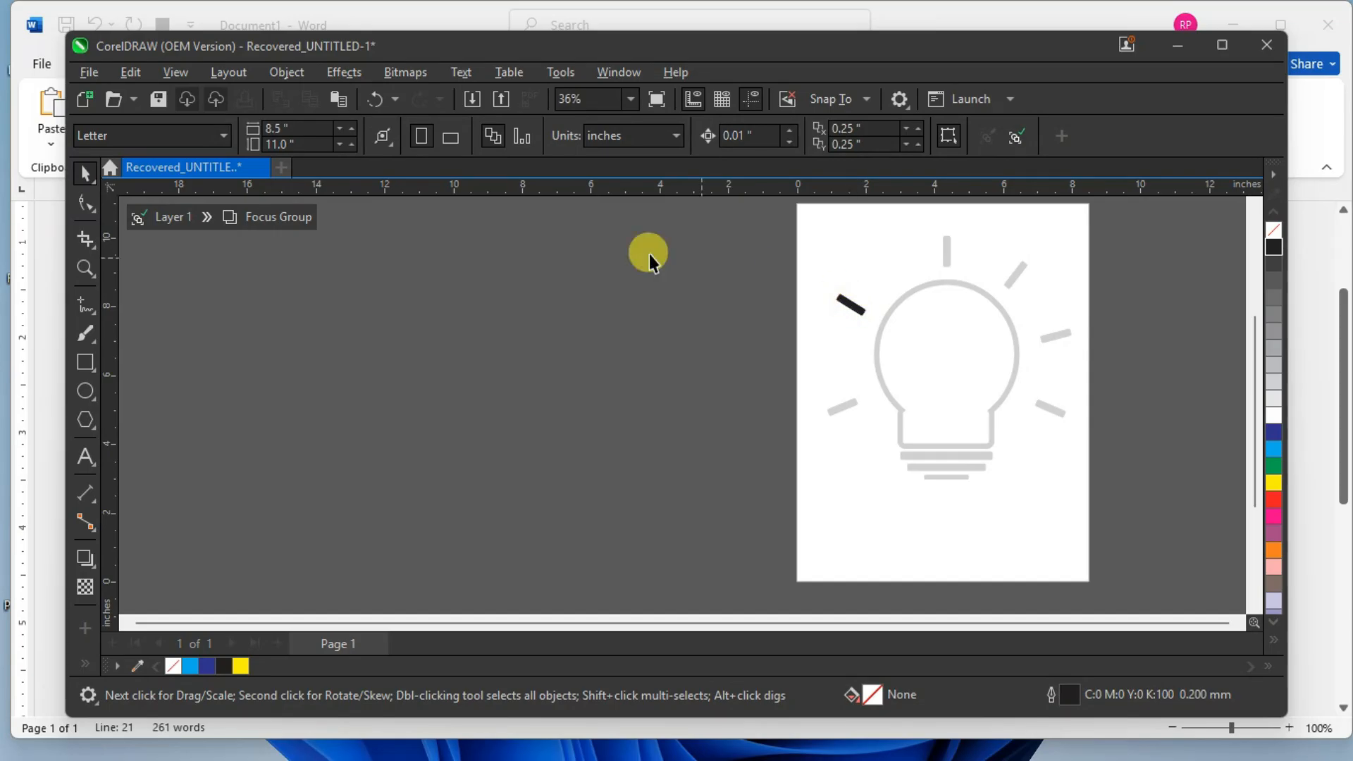
double_click(576, 238)
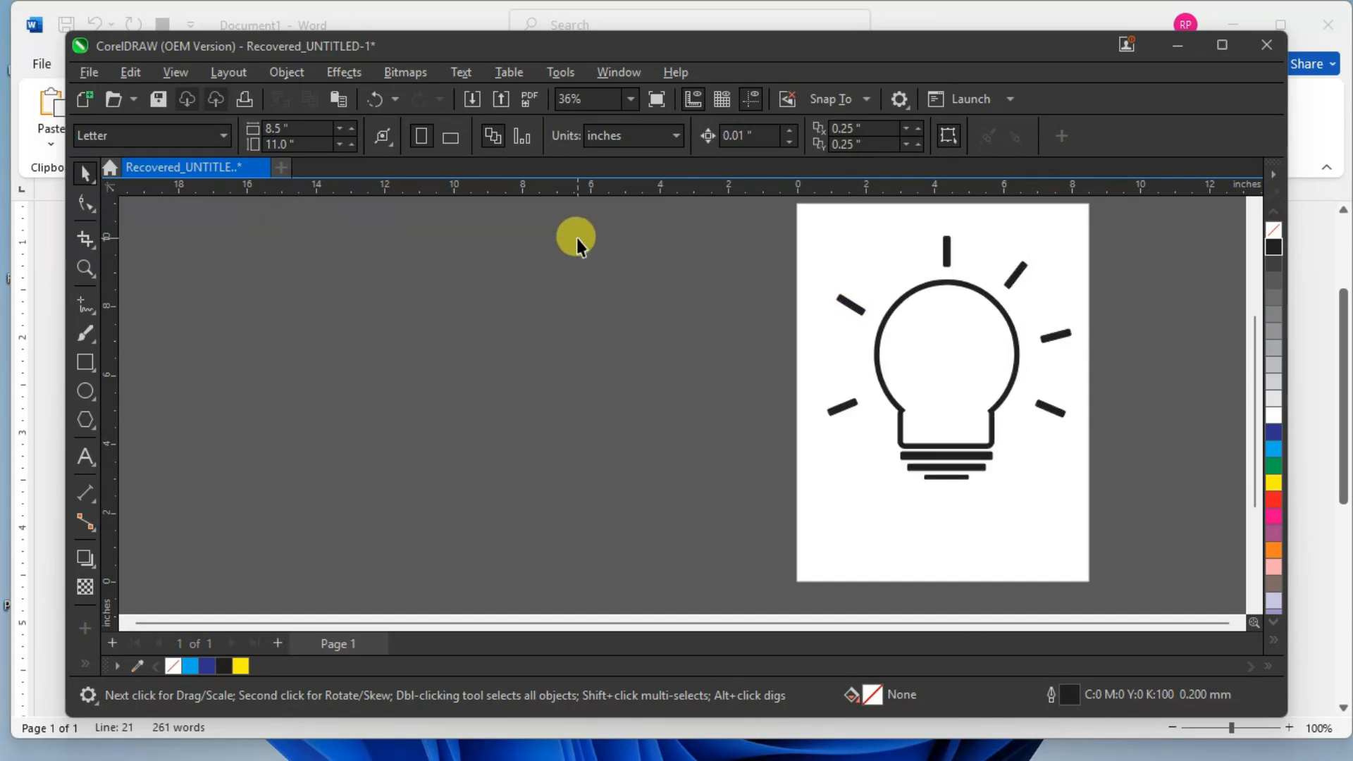
Rotate the upper left ray slightly downward around the bulb and add a rotated copy above it at about 128.5 degrees.
scroll(849, 302, "up", 2)
left_click(853, 304)
left_click(854, 307)
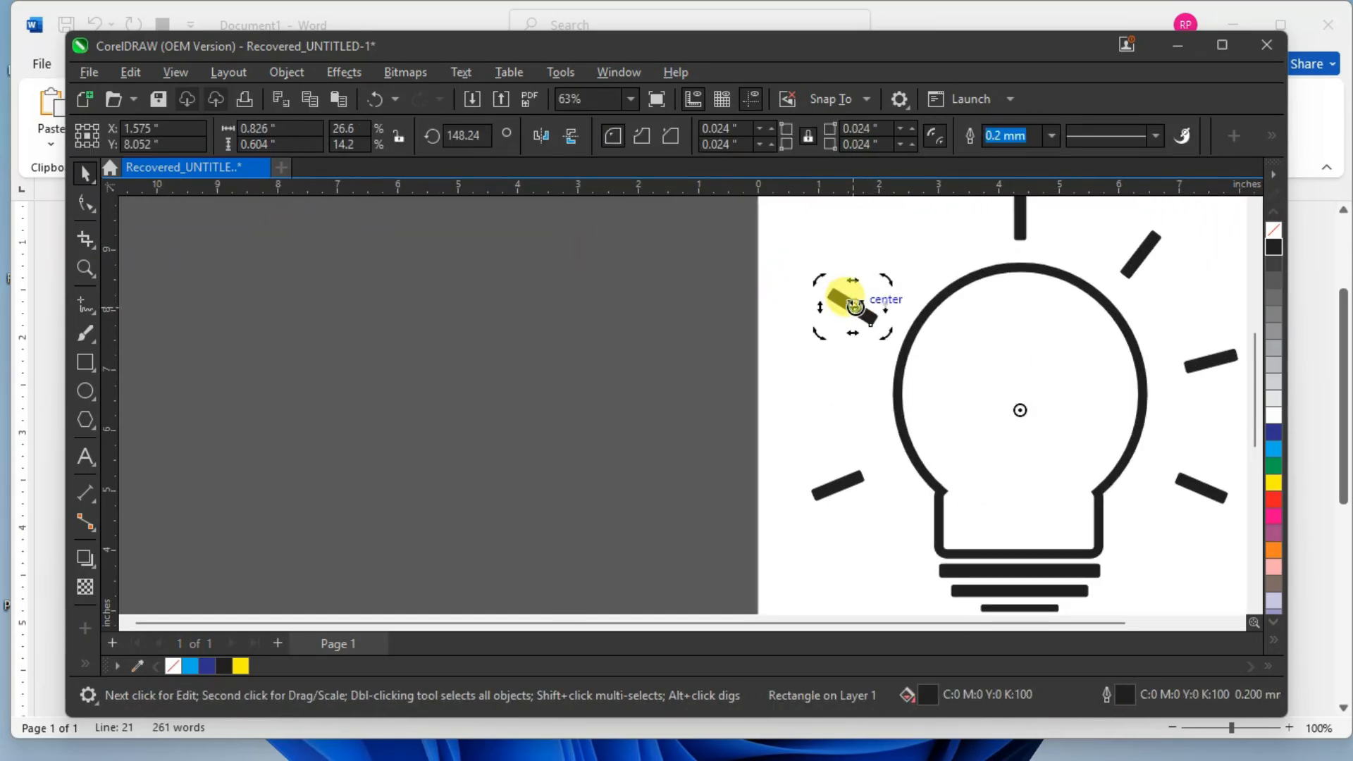
left_click_drag(822, 279, 865, 205)
left_click(817, 291)
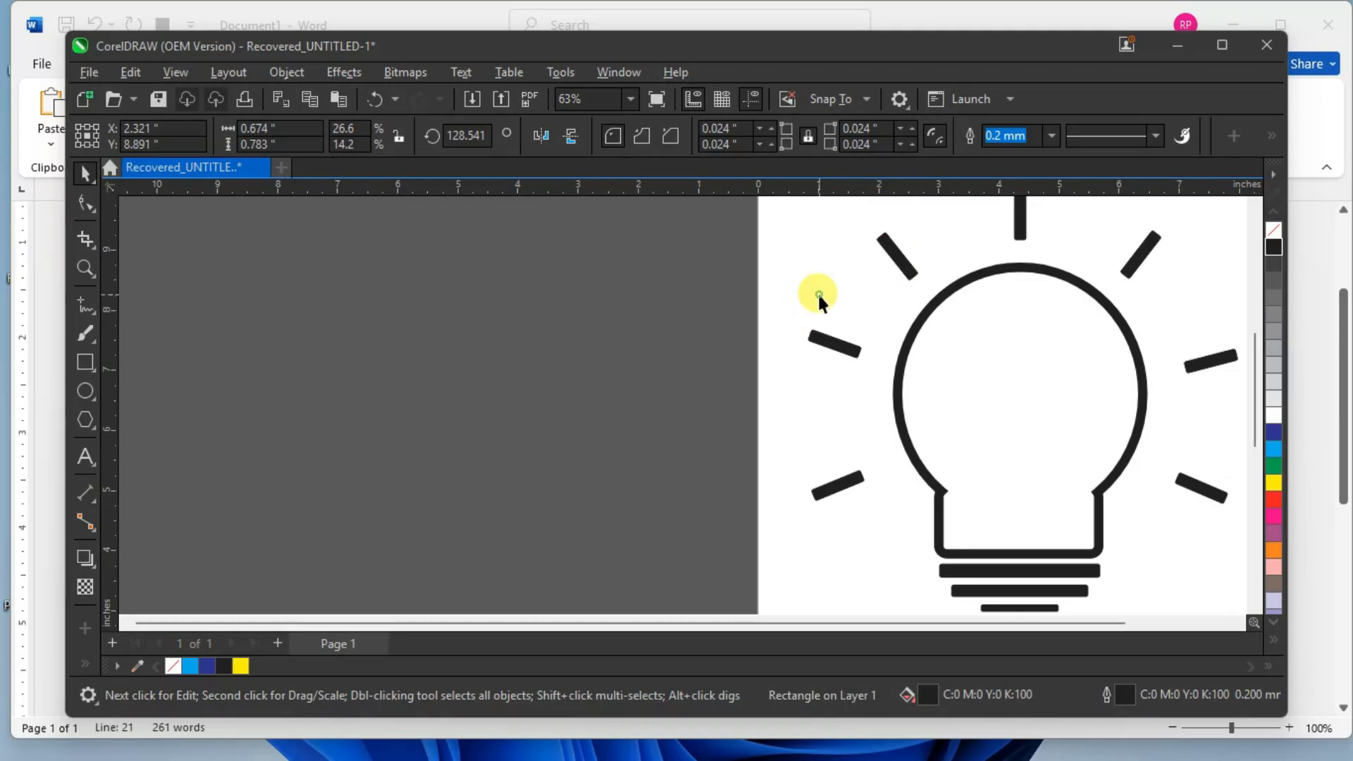
Select the bulb with all its rays and scale the drawing down to about 6.89 by 6.81 inches.
scroll(816, 290, "down", 2)
left_click_drag(775, 214, 1106, 475)
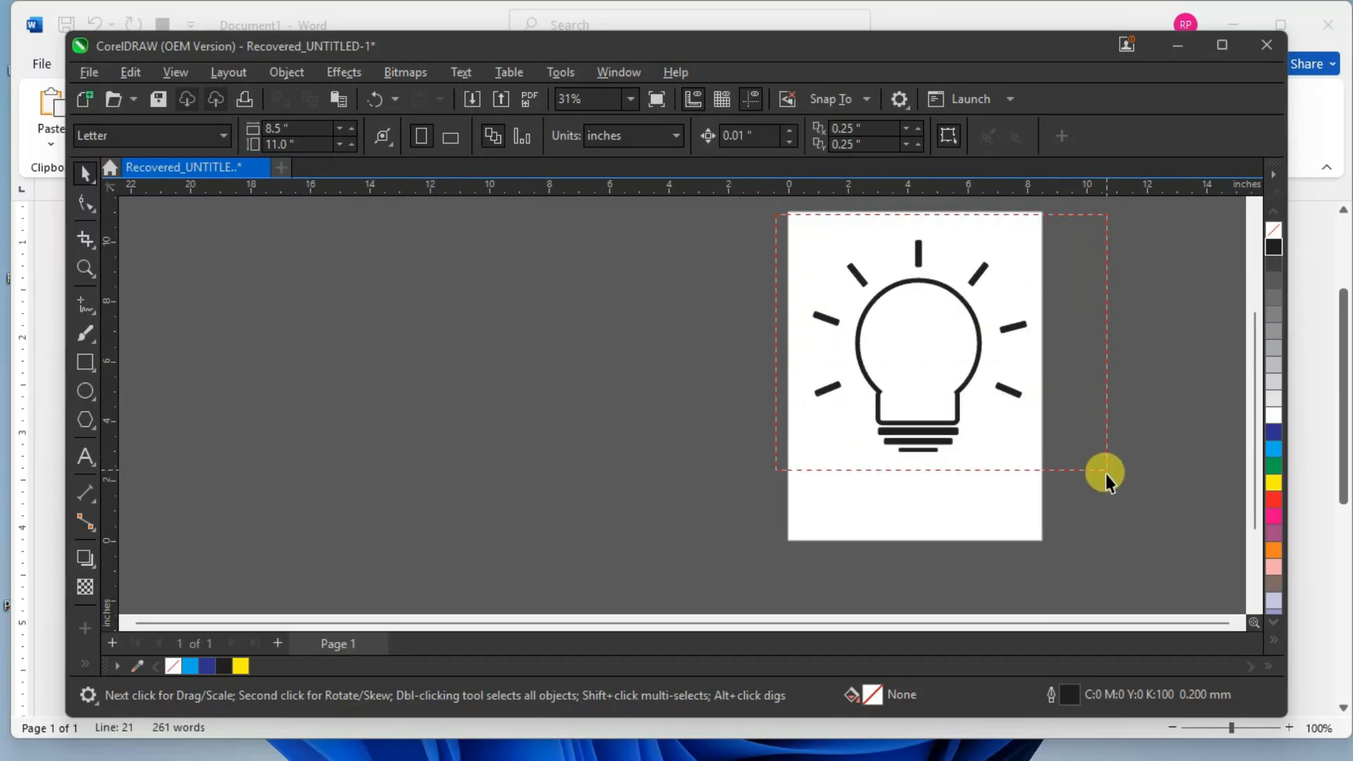
left_click_drag(1102, 541, 1102, 542)
left_click_drag(1030, 454, 944, 349)
left_click_drag(869, 302, 907, 319)
mouse_move(965, 371)
left_mouse_down()
mouse_move(1054, 471)
mouse_move(958, 370)
left_mouse_up()
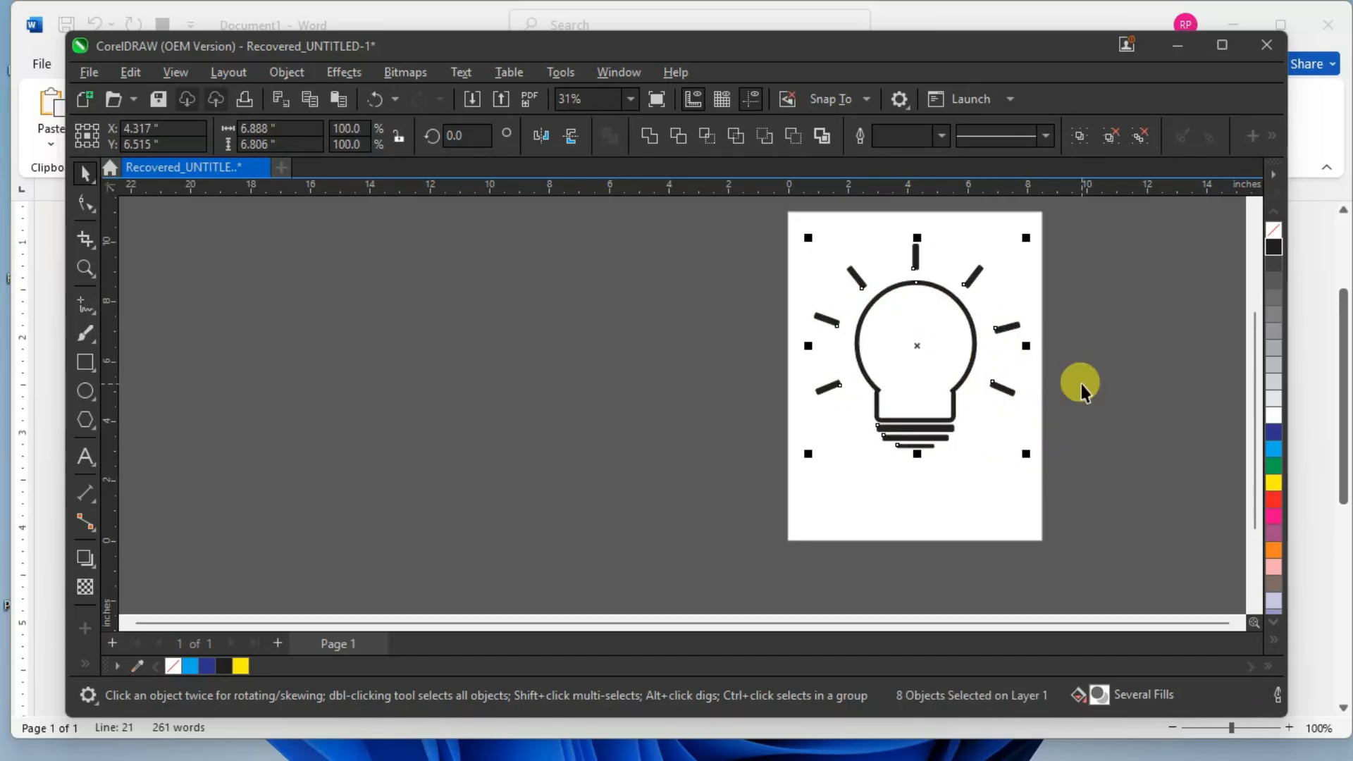
left_click(1081, 384)
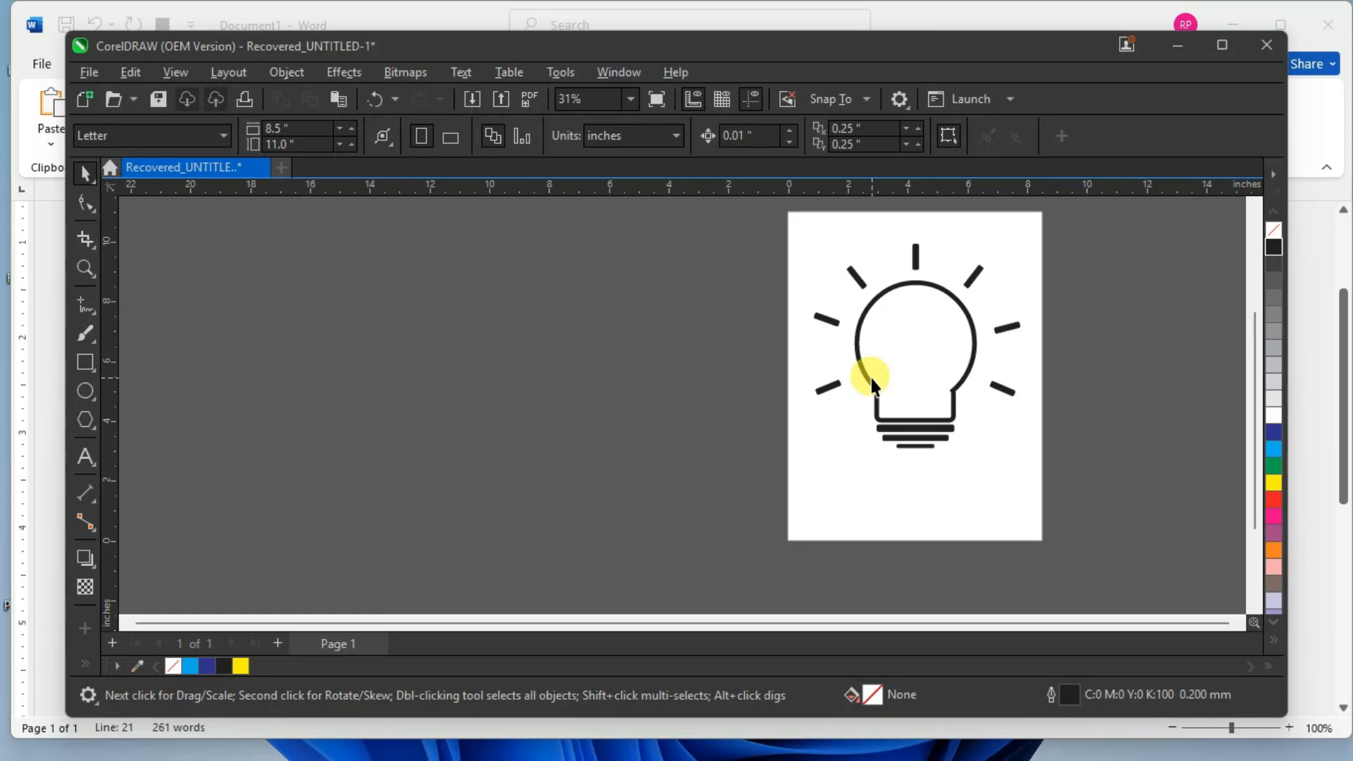
Ungroup the bulb and place a copy of its outline in the empty area left of the page.
scroll(876, 362, "up", 1)
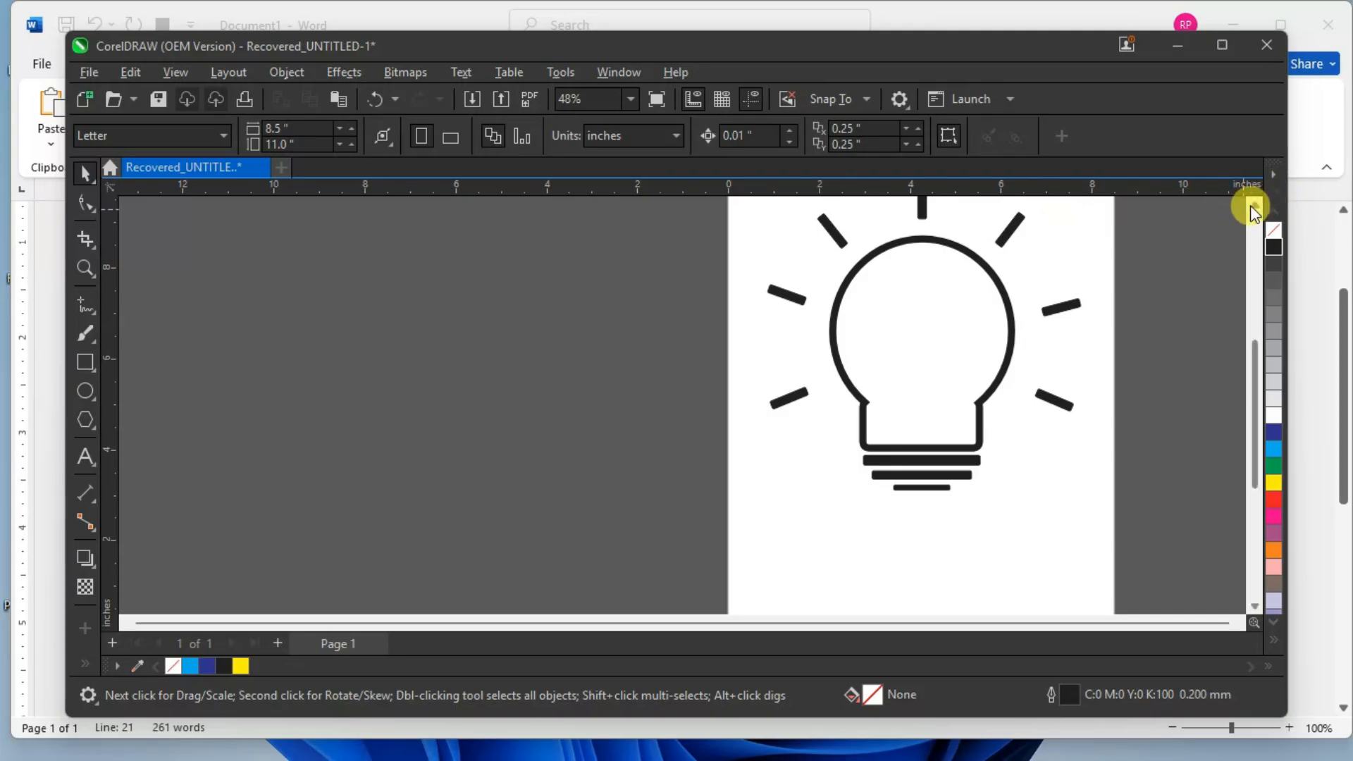
scroll(1251, 211, "up", 1)
scroll(932, 340, "up", 1)
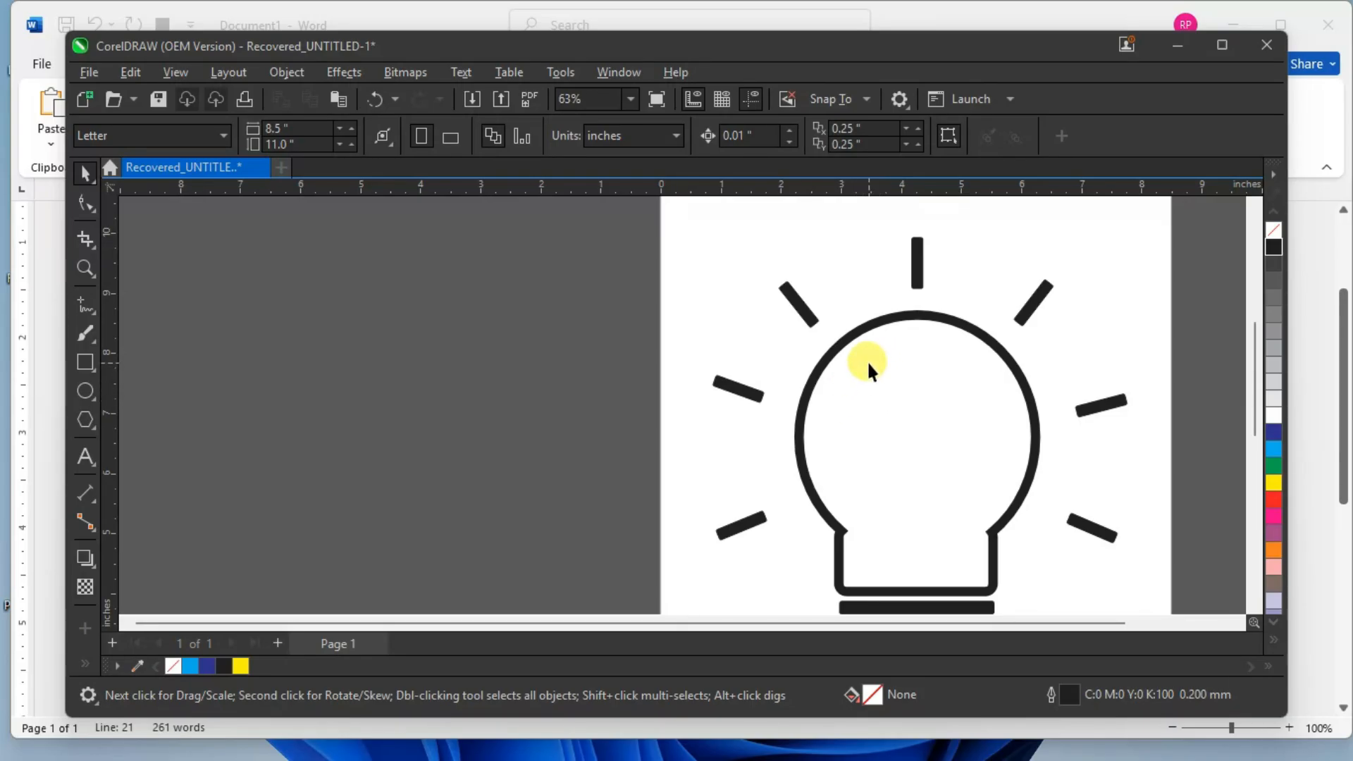
left_click(868, 365)
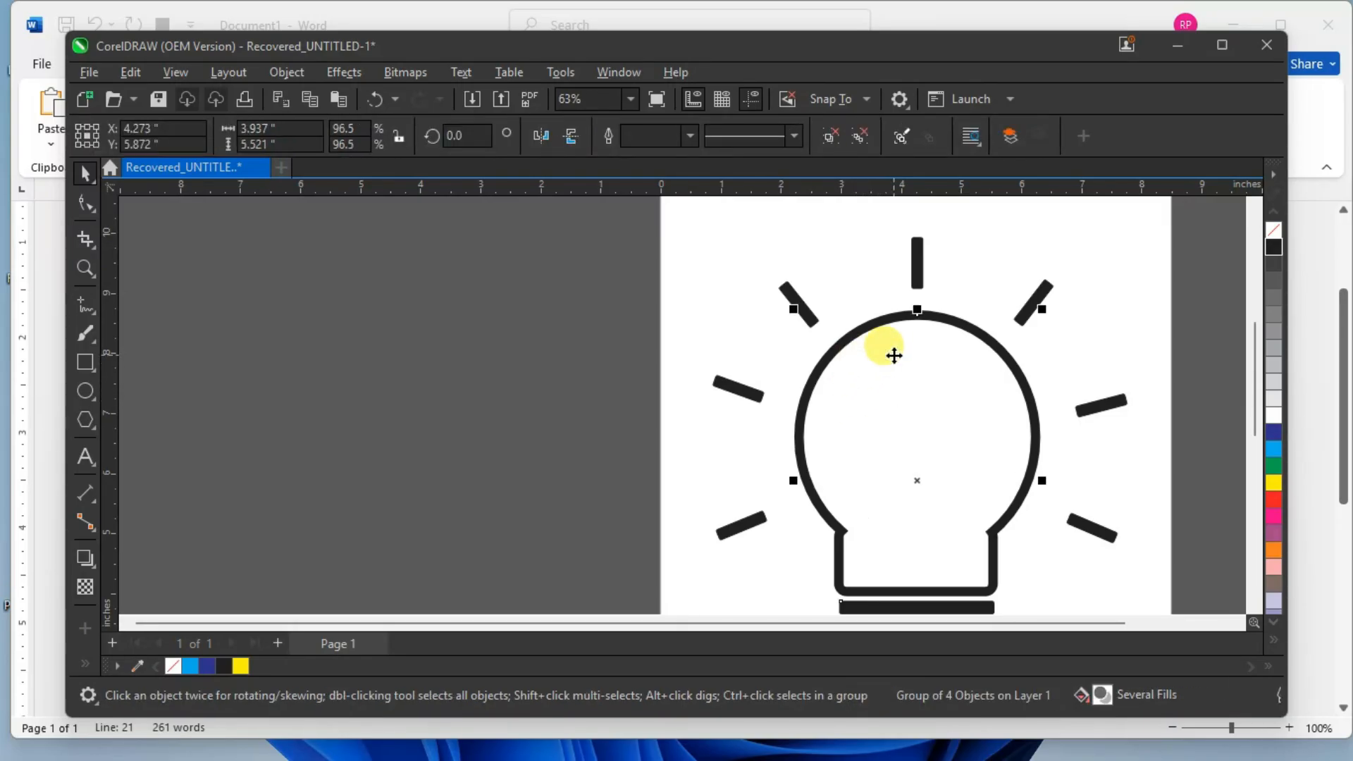
left_click(831, 137)
left_click_drag(909, 380, 701, 337)
key("ctrl+z")
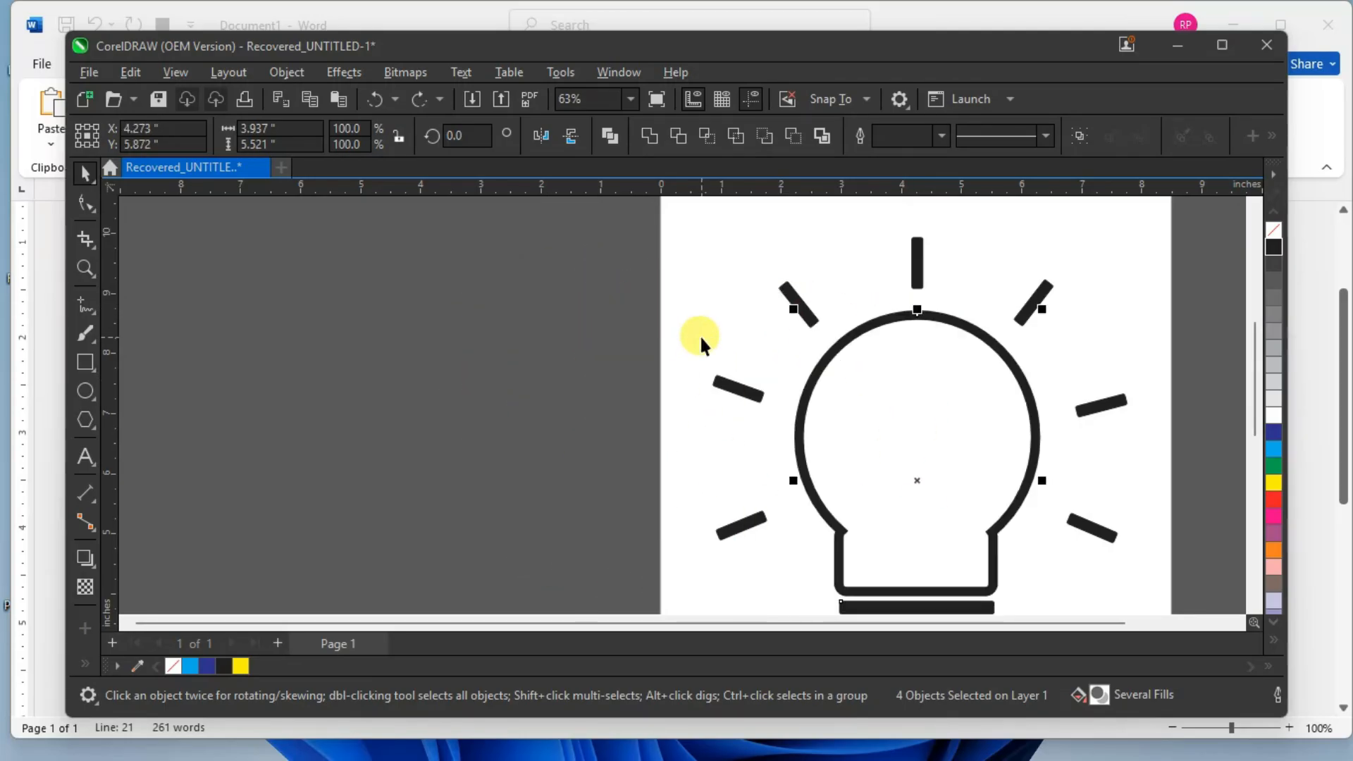
left_click(696, 333)
left_click_drag(855, 328, 457, 265)
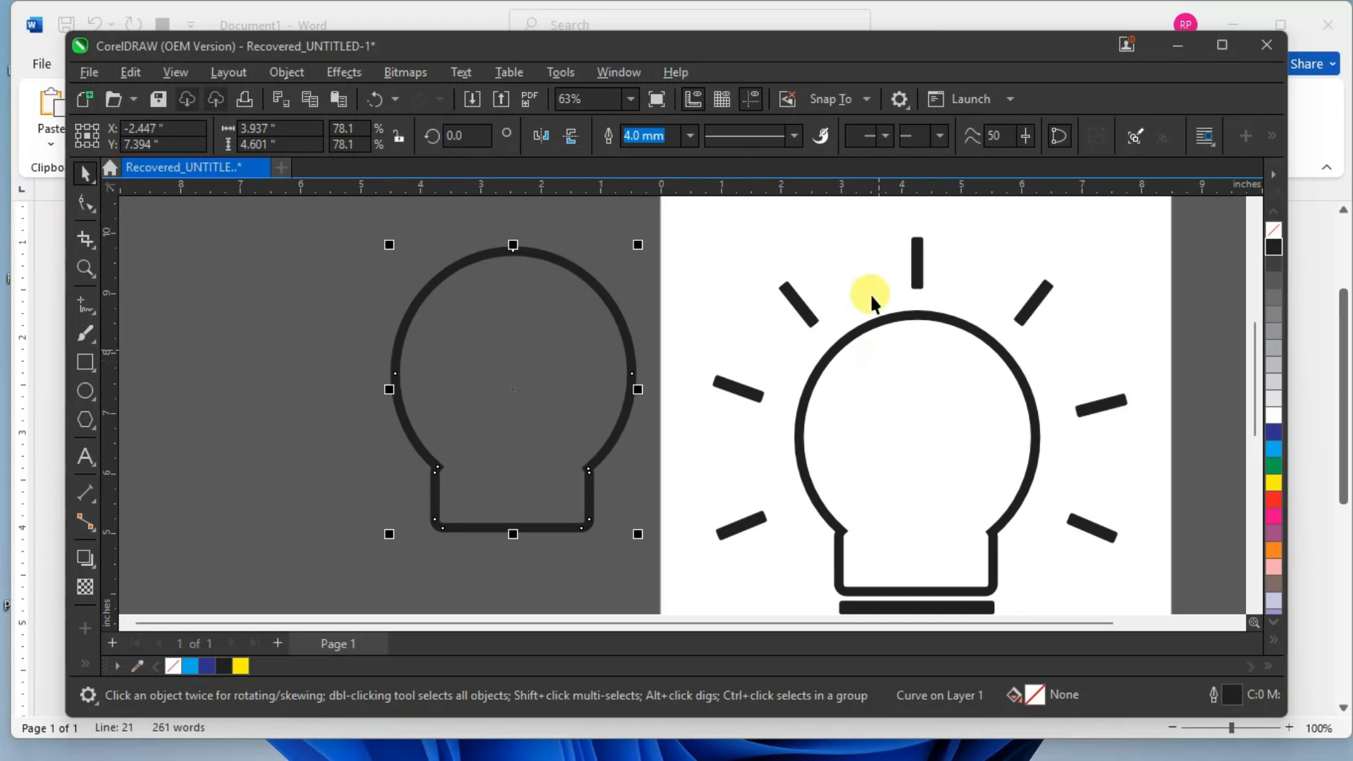
Delete the corner nodes on both sides of the copied outline's neck with the Shape tool to smooth the transition.
left_click(85, 203)
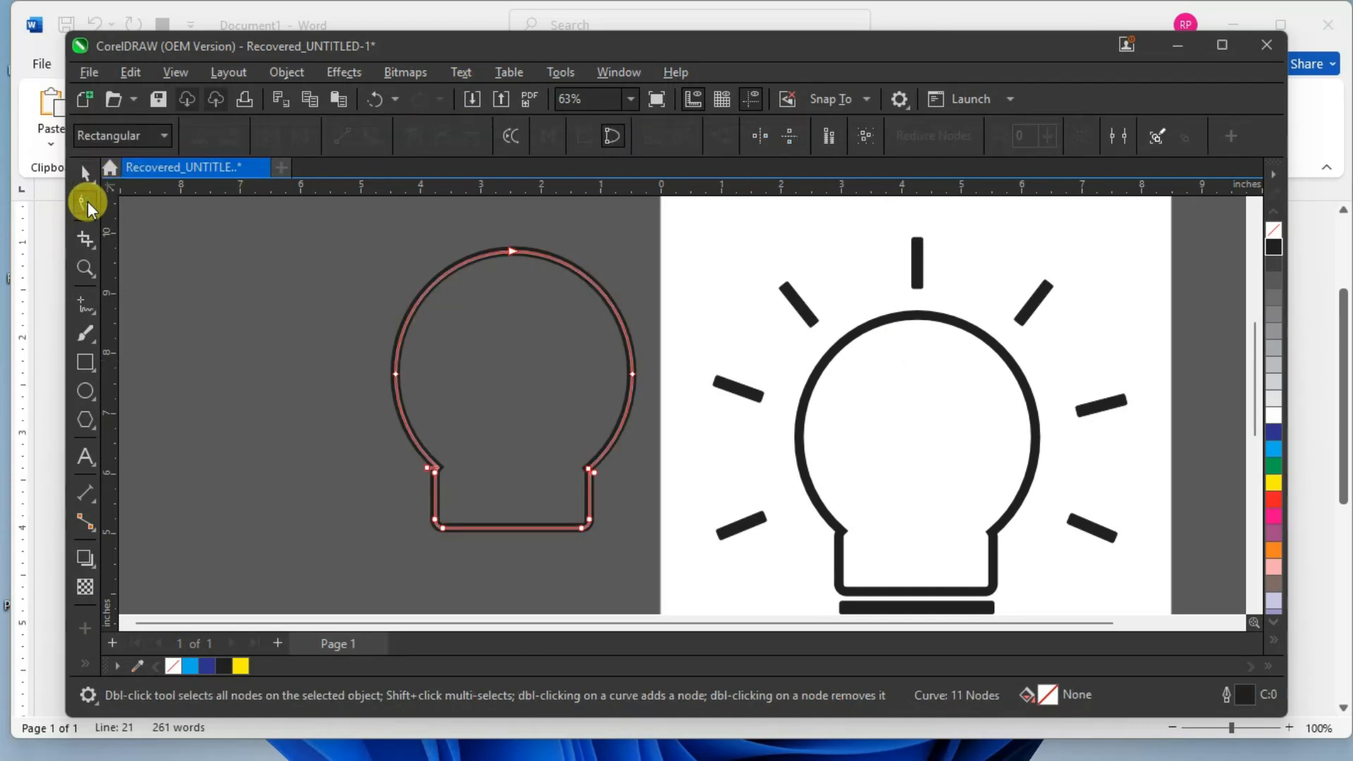
left_click_drag(420, 467, 472, 482)
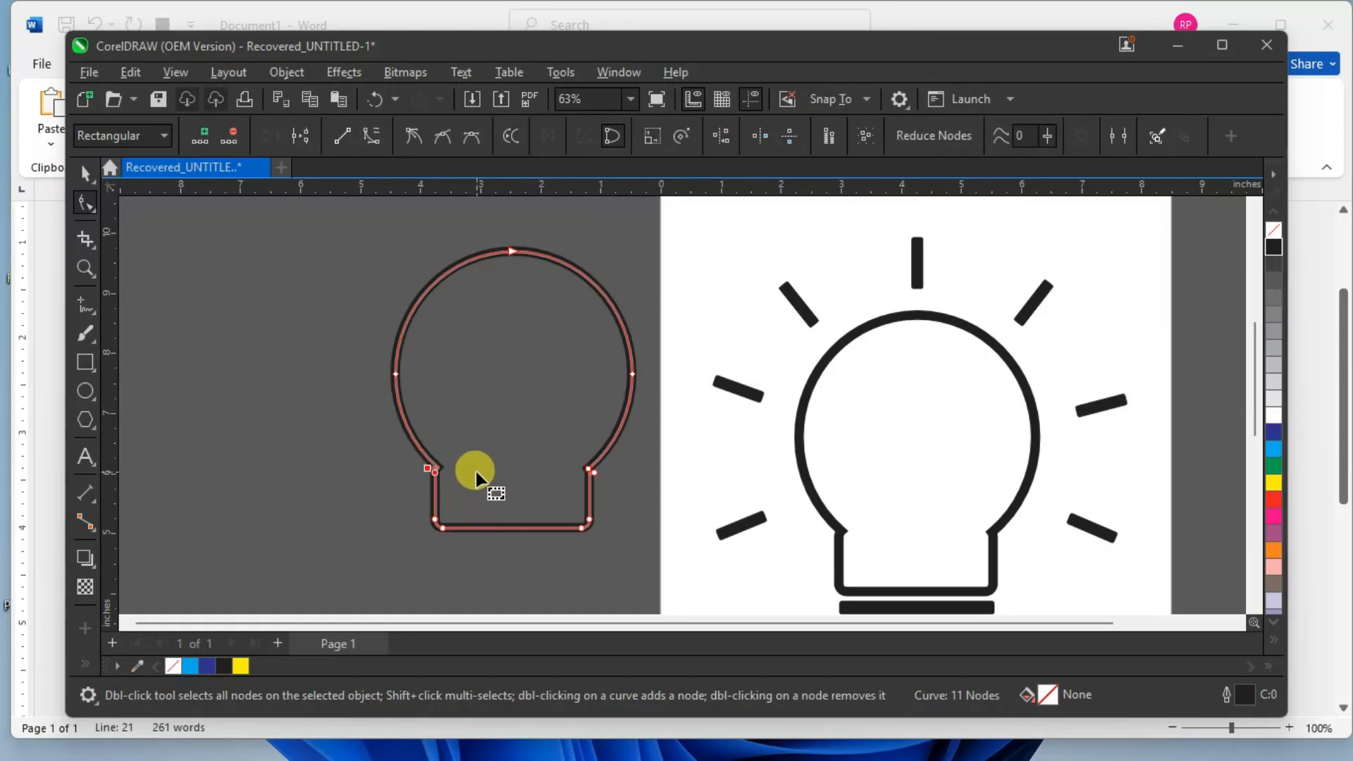
key("Delete")
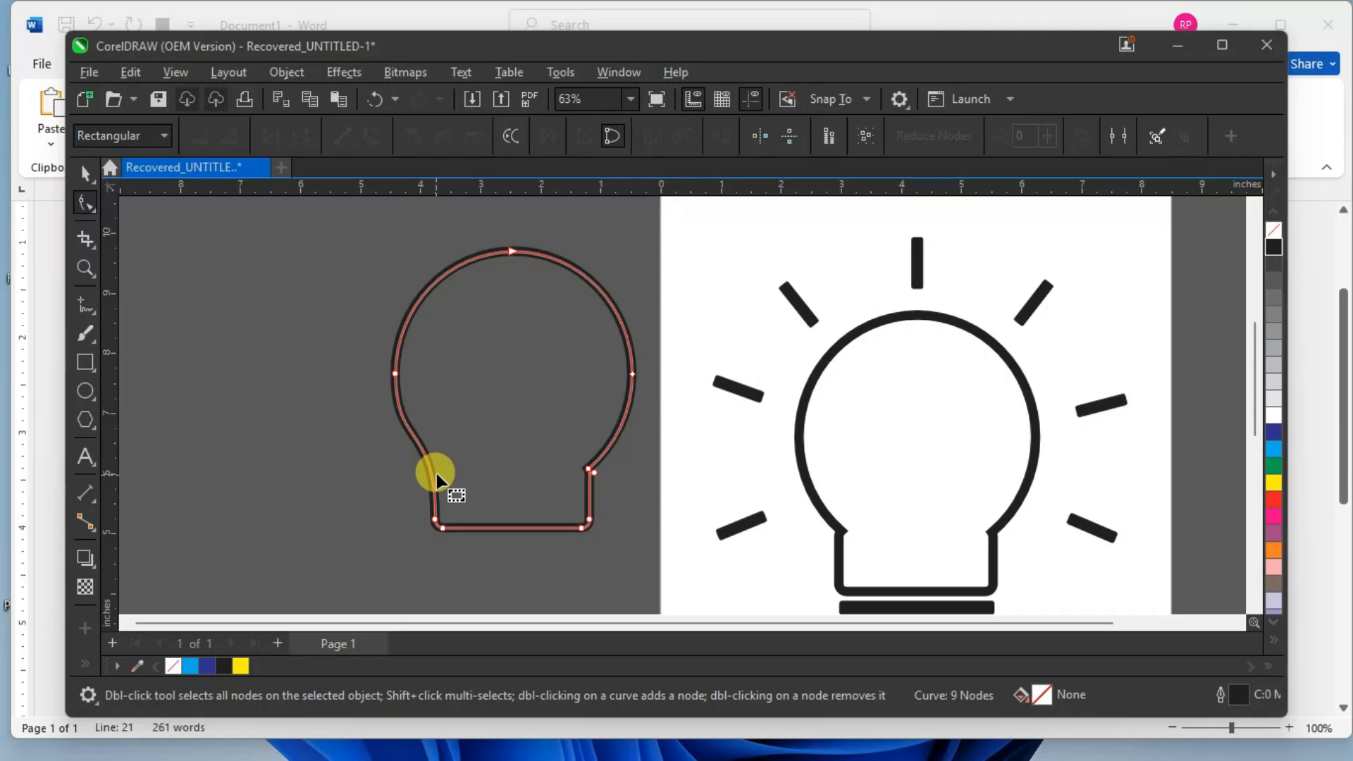
left_click_drag(558, 431, 632, 502)
key("Delete")
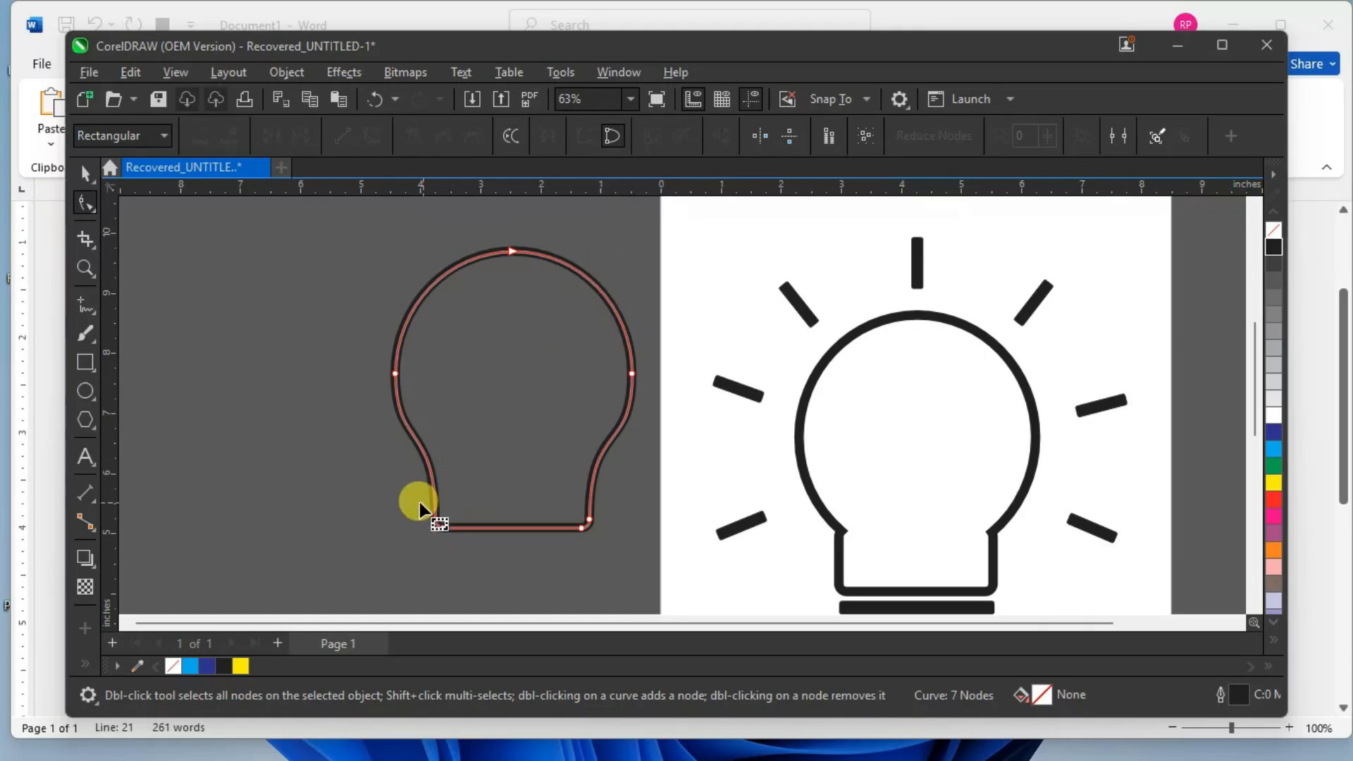
Delete the bottom corner nodes and the right side node of the copied outline, keeping only its top and left side nodes.
left_click_drag(468, 553, 479, 563)
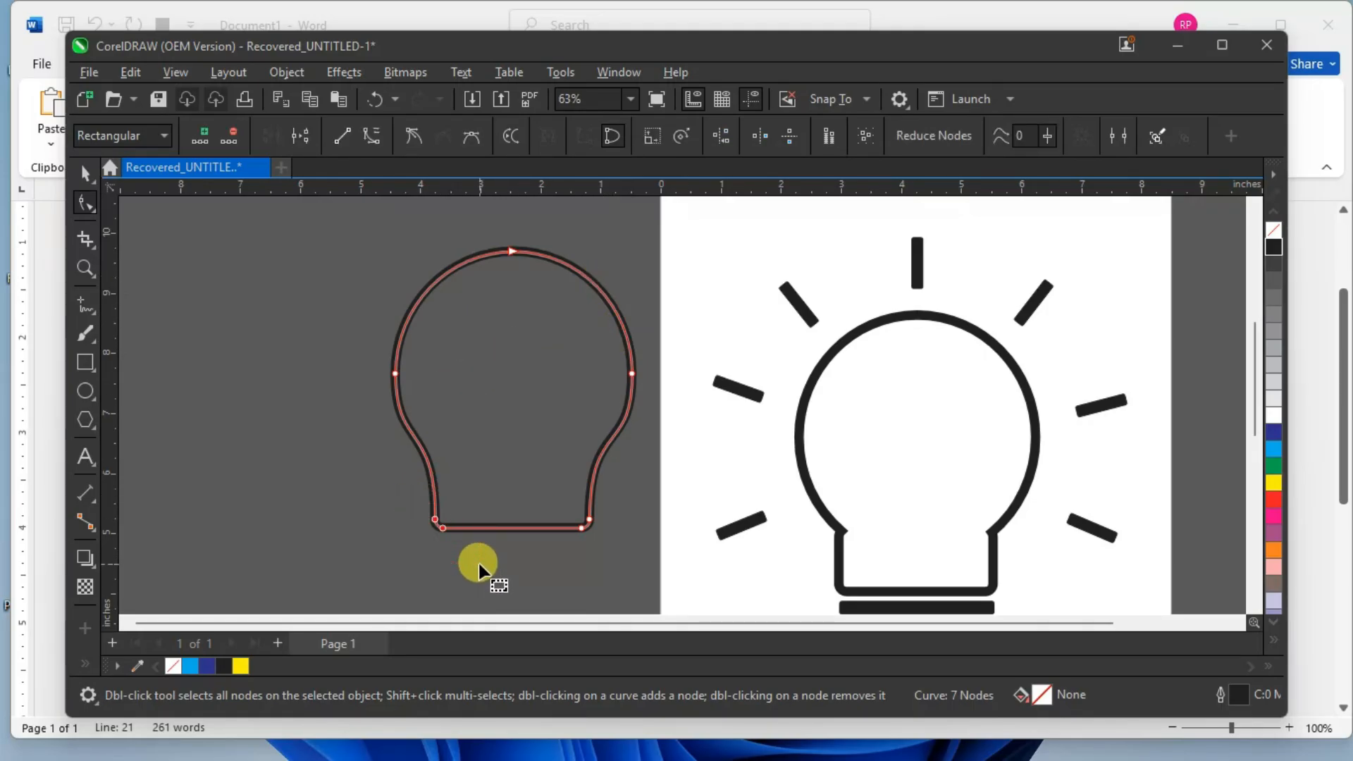
key("Delete")
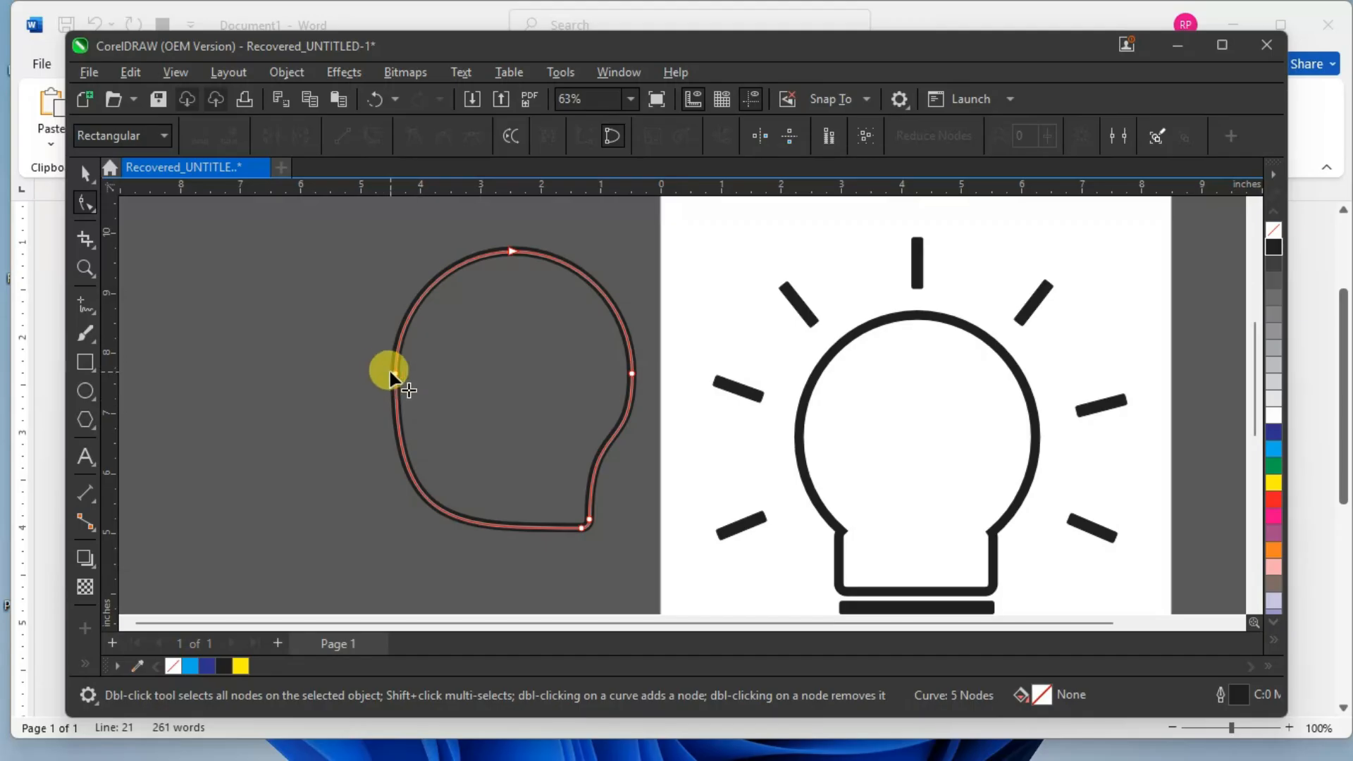
left_click_drag(606, 357, 679, 407)
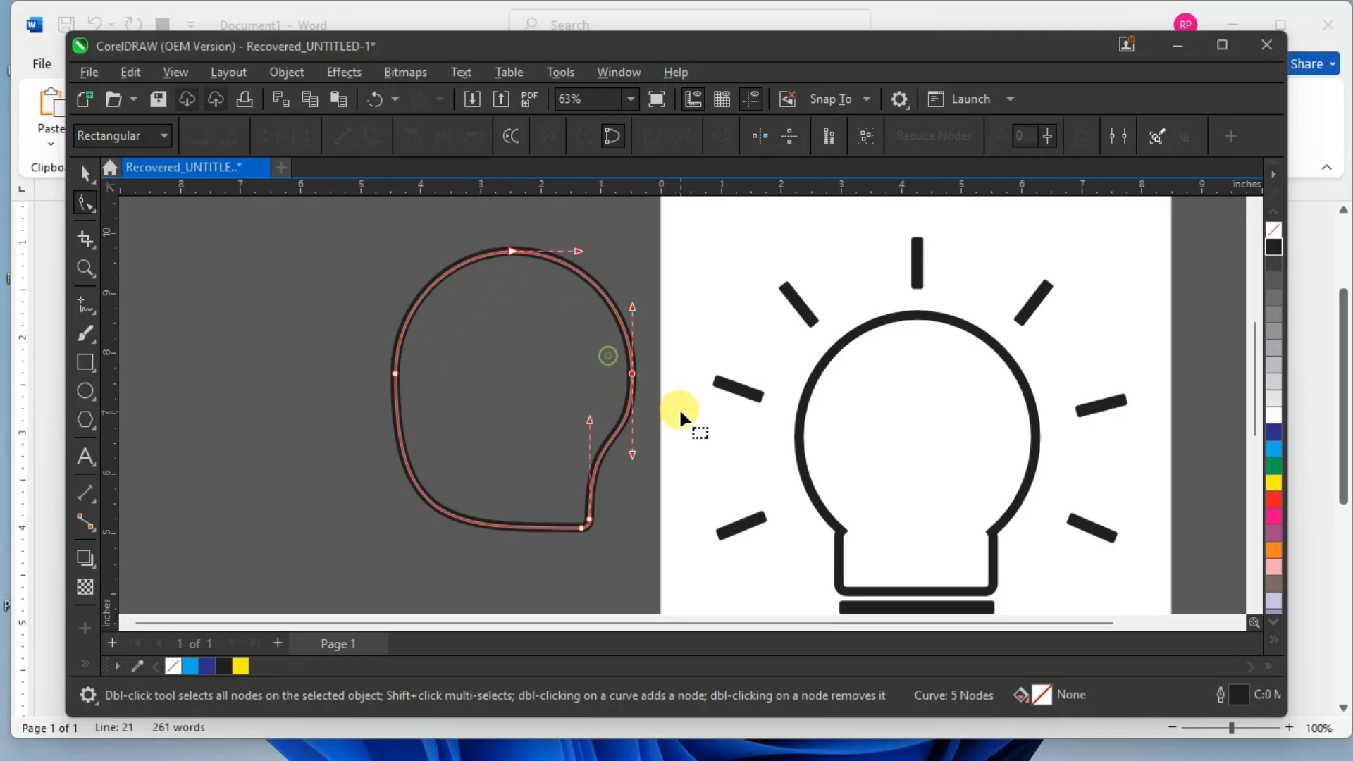
key("Delete")
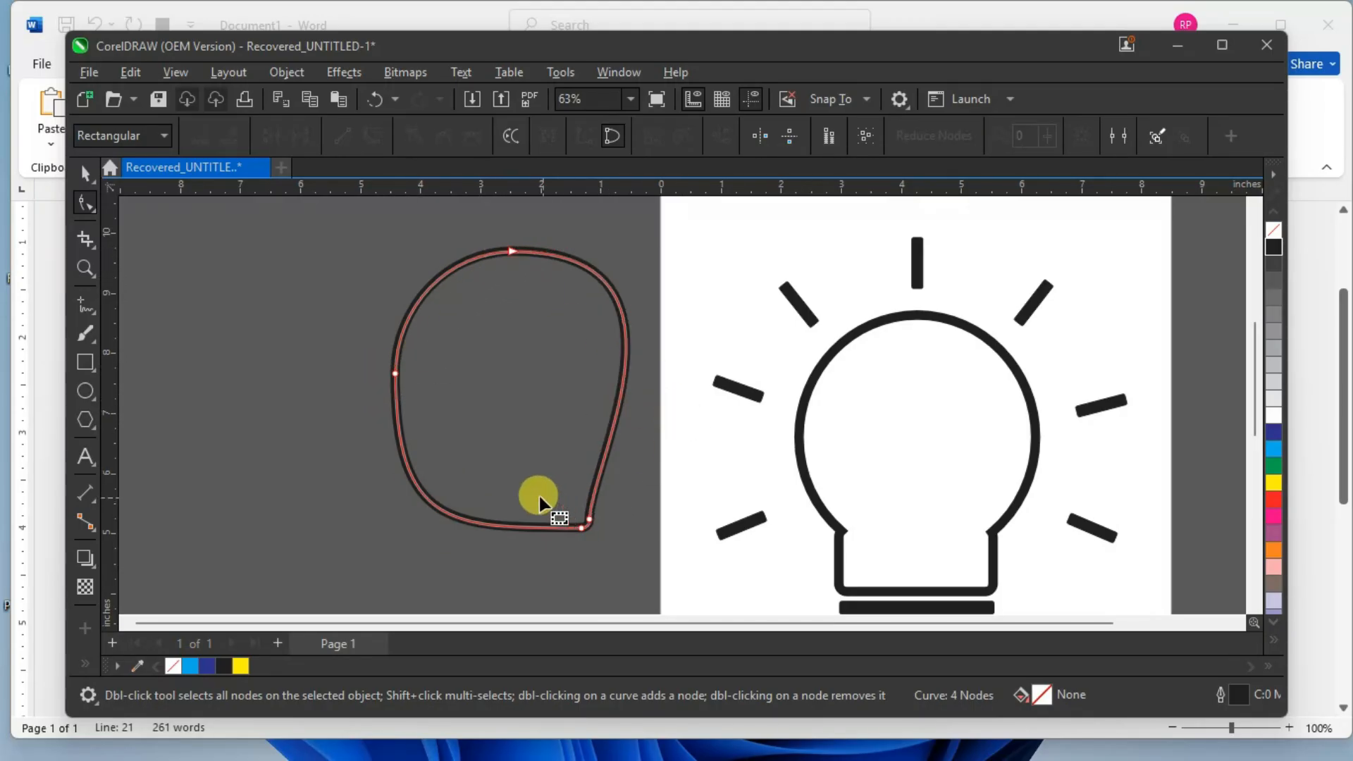
left_click_drag(539, 499, 634, 576)
key("Delete")
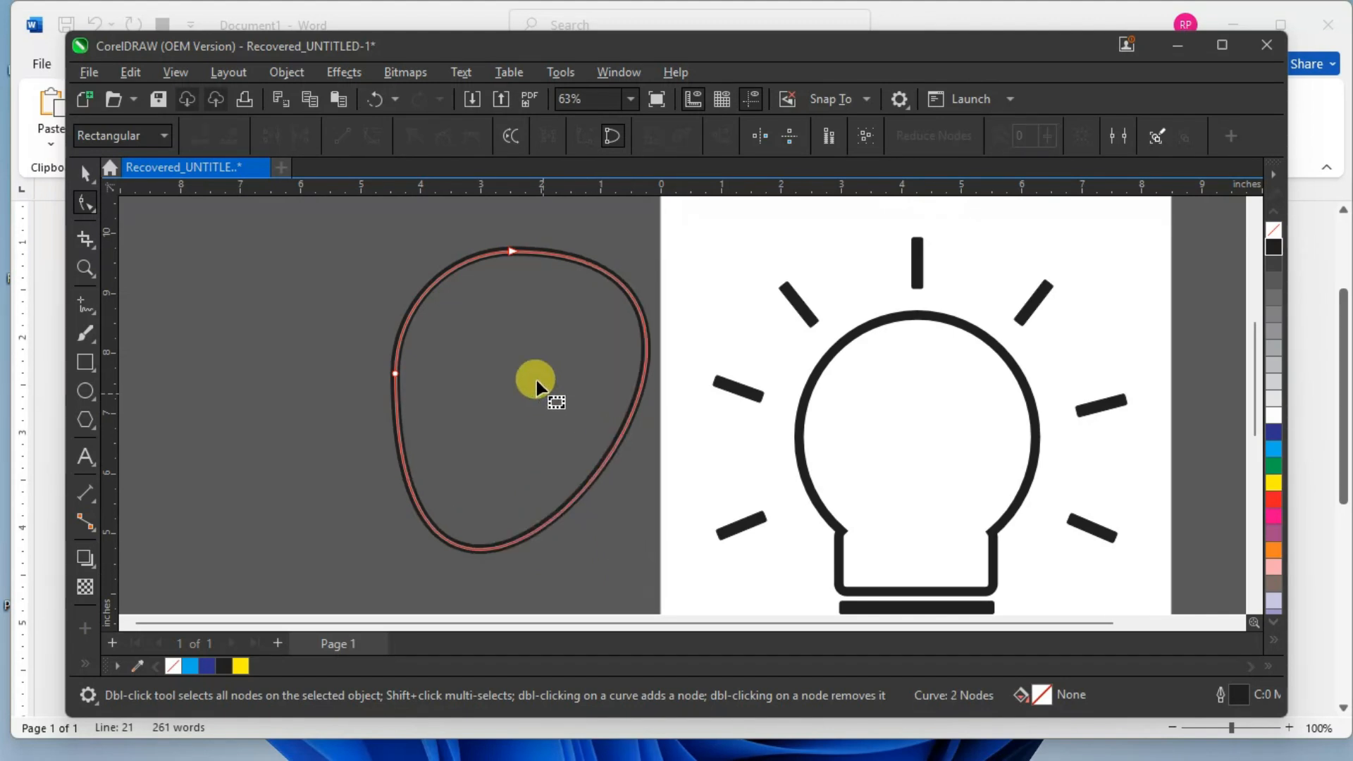
Break the copied curve at its top and left nodes and delete the larger segment, keeping only the upper left arc.
left_click_drag(487, 233, 539, 276)
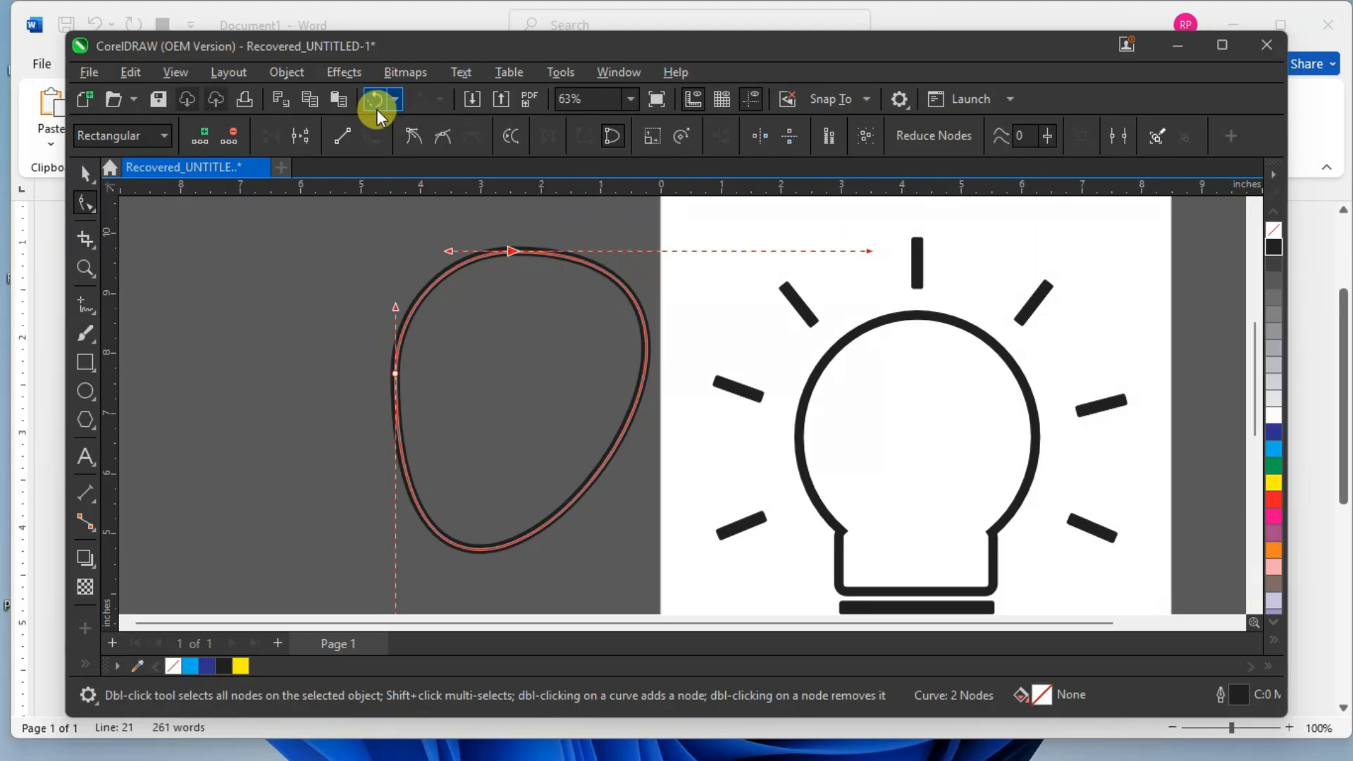
left_click(307, 134)
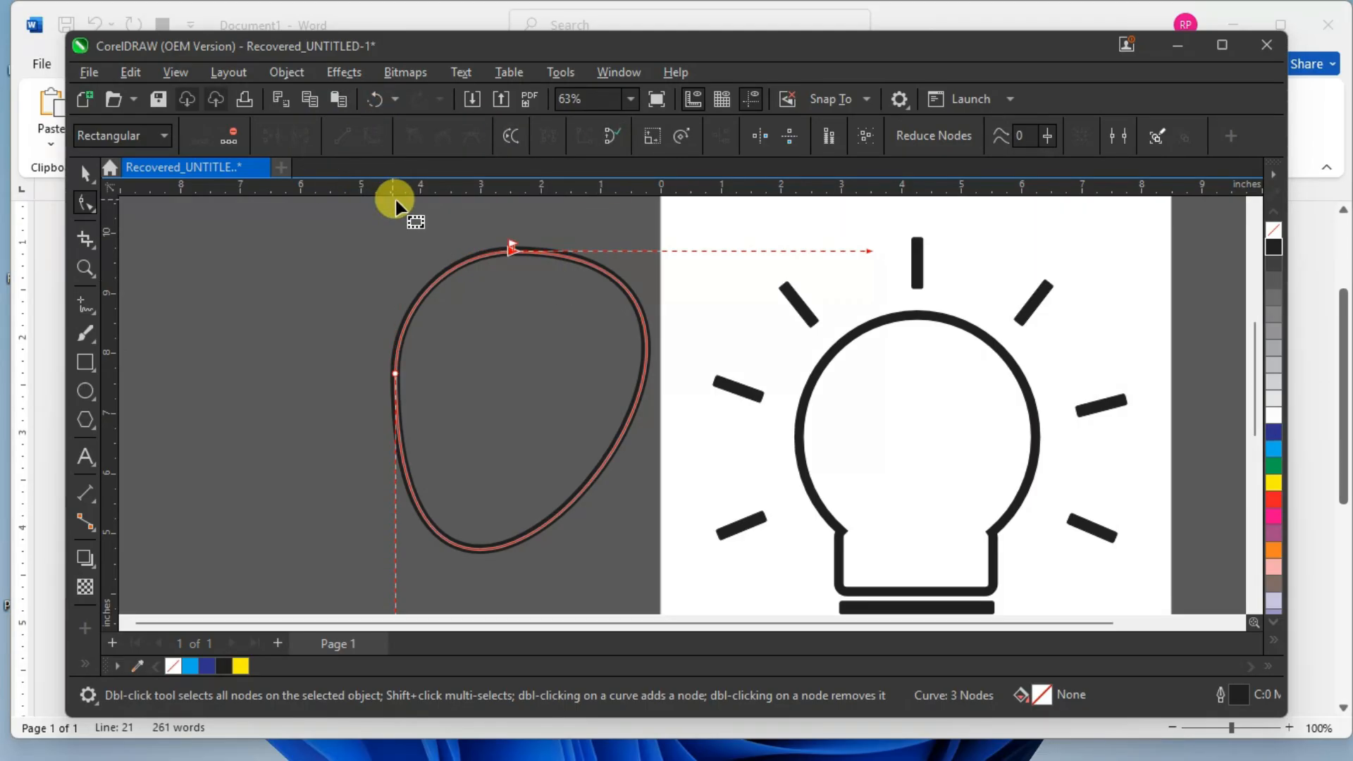
left_click_drag(510, 247, 562, 255)
left_click_drag(356, 357, 453, 399)
left_click(307, 134)
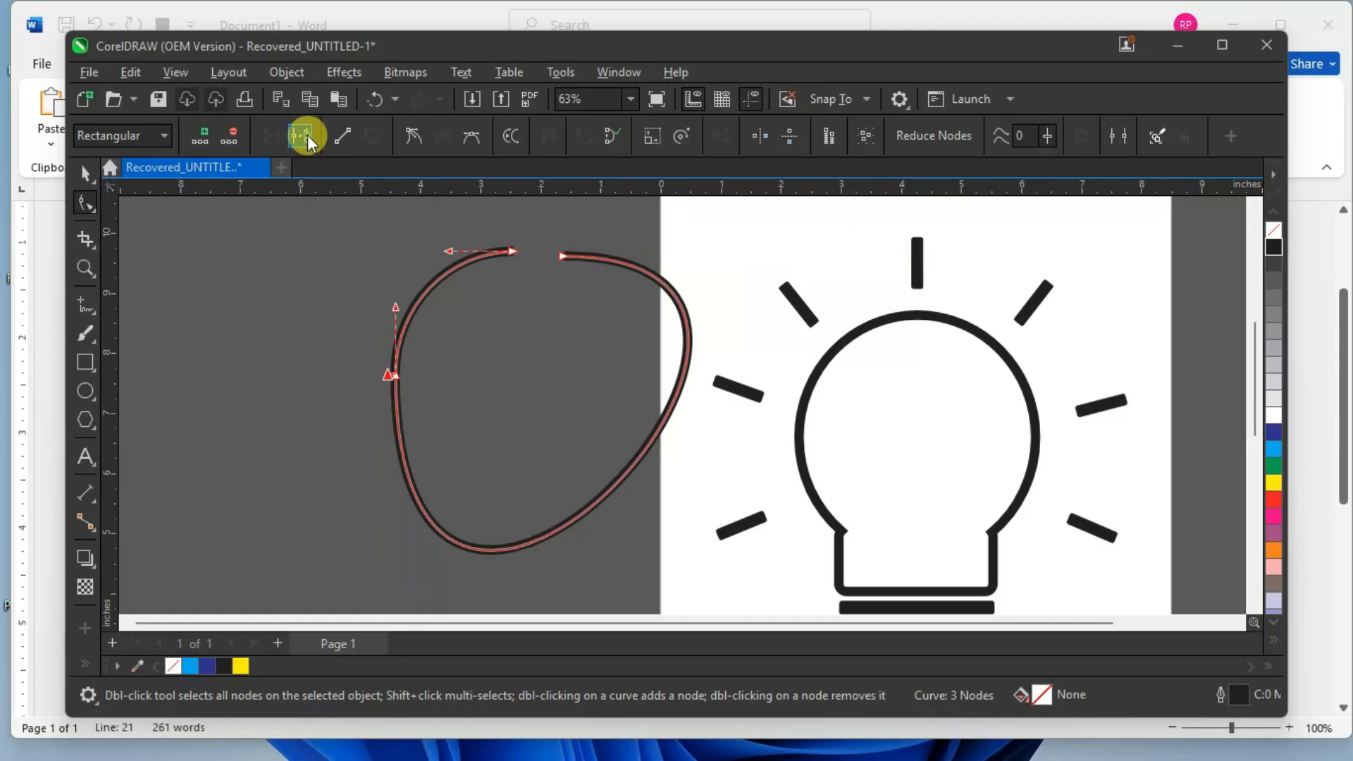
left_click(346, 371)
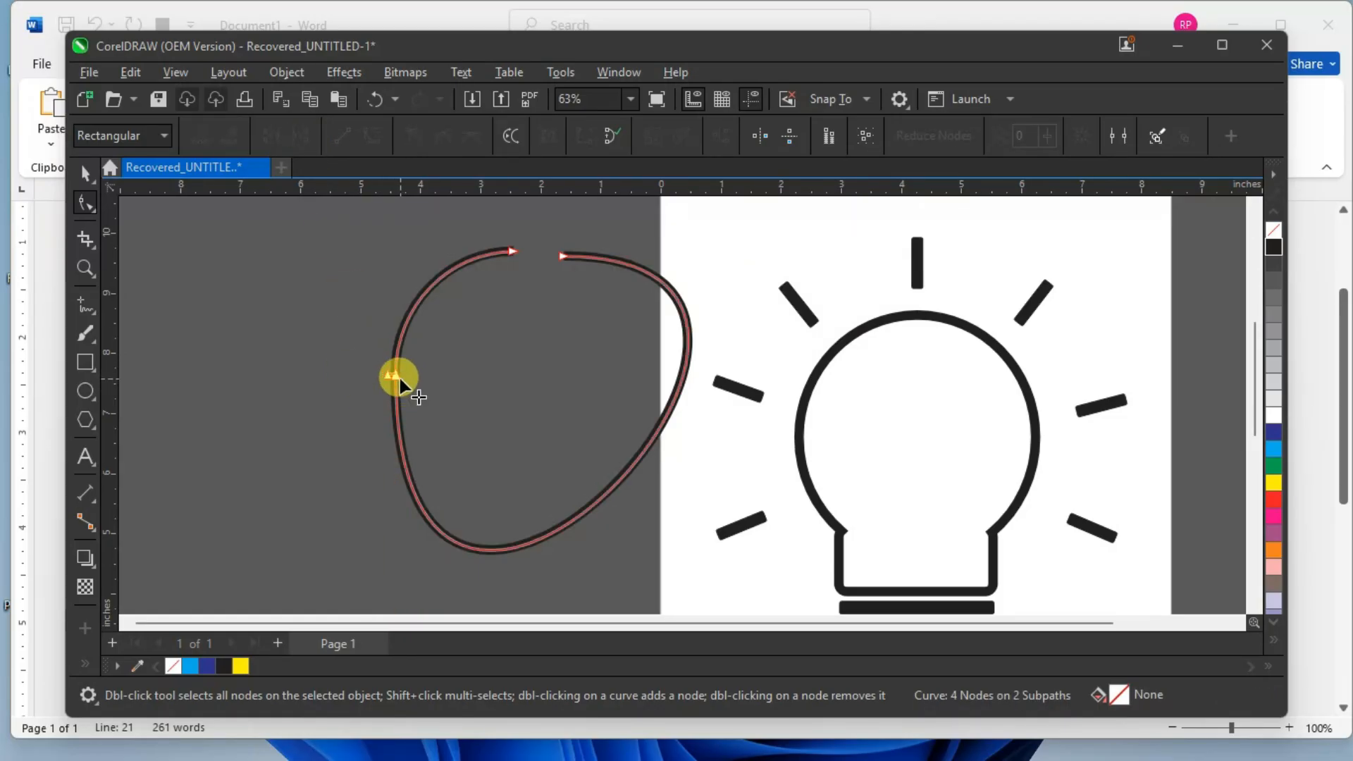
left_click_drag(395, 376, 399, 462)
key("Delete")
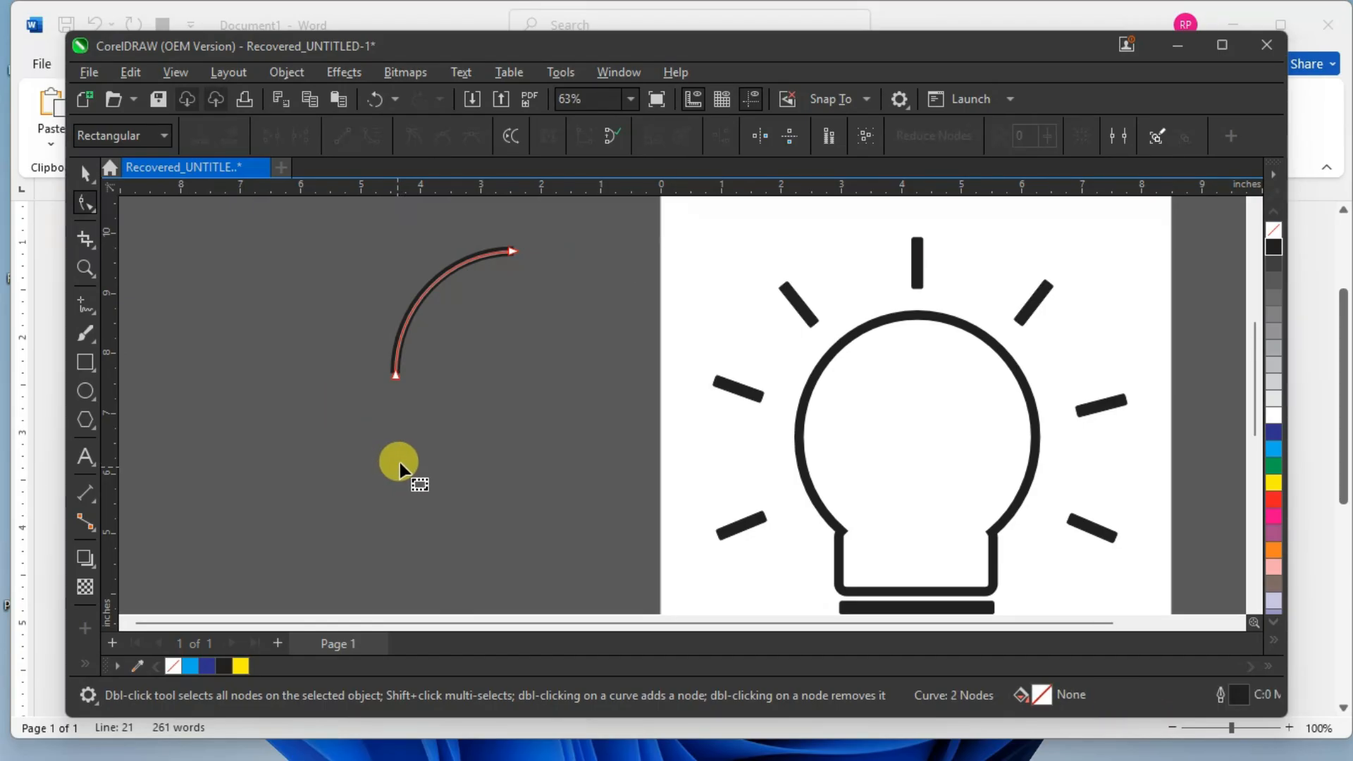
Move the arc inside the bulb, along the upper left of its outline, as a highlight.
left_click(85, 171)
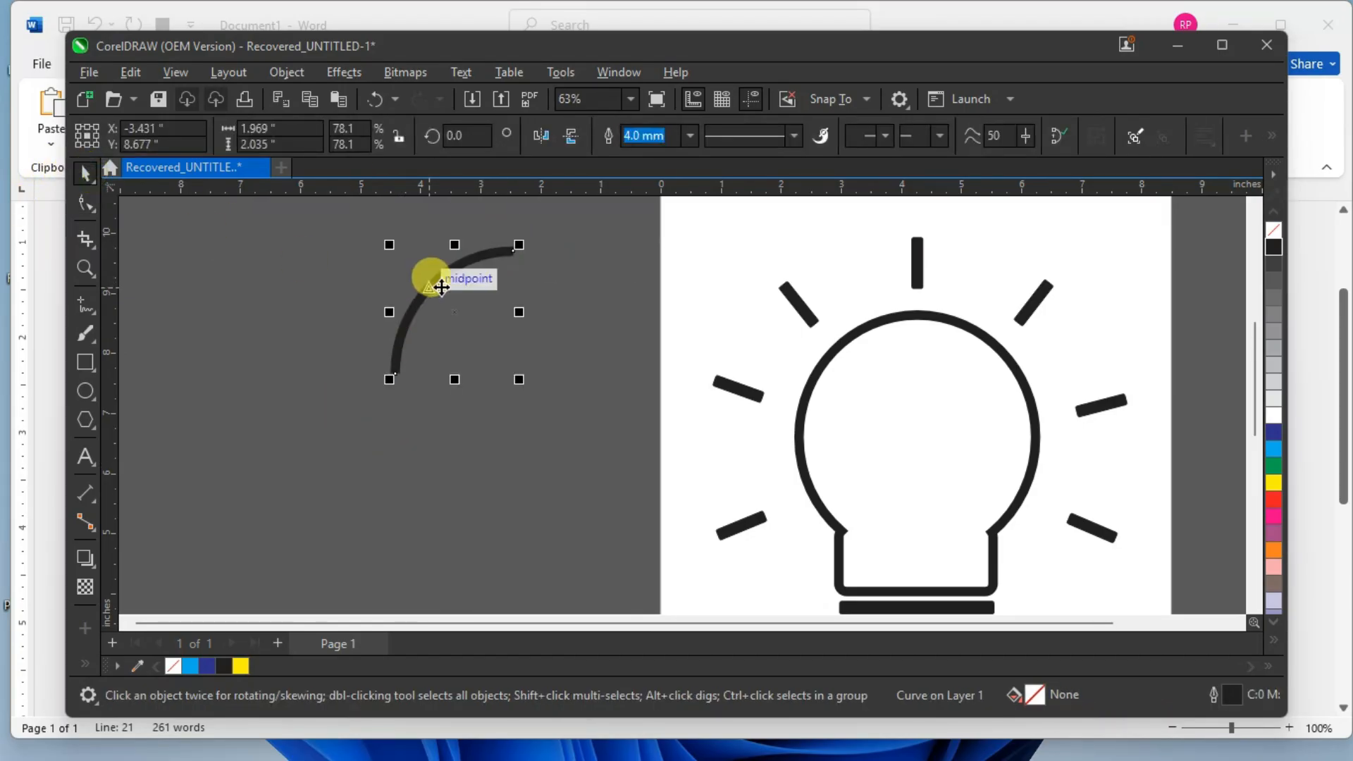
left_click_drag(458, 280, 873, 360)
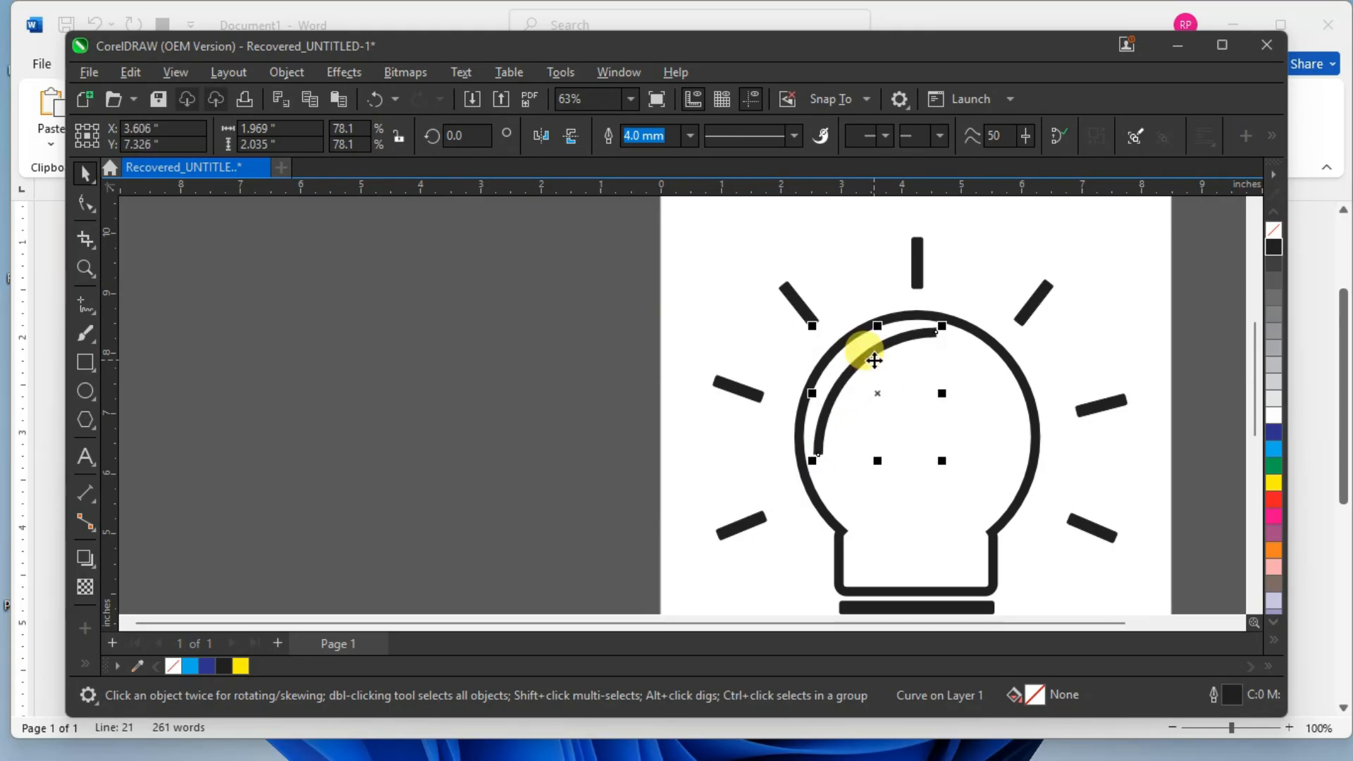
left_click(479, 321)
scroll(662, 347, "down", 2)
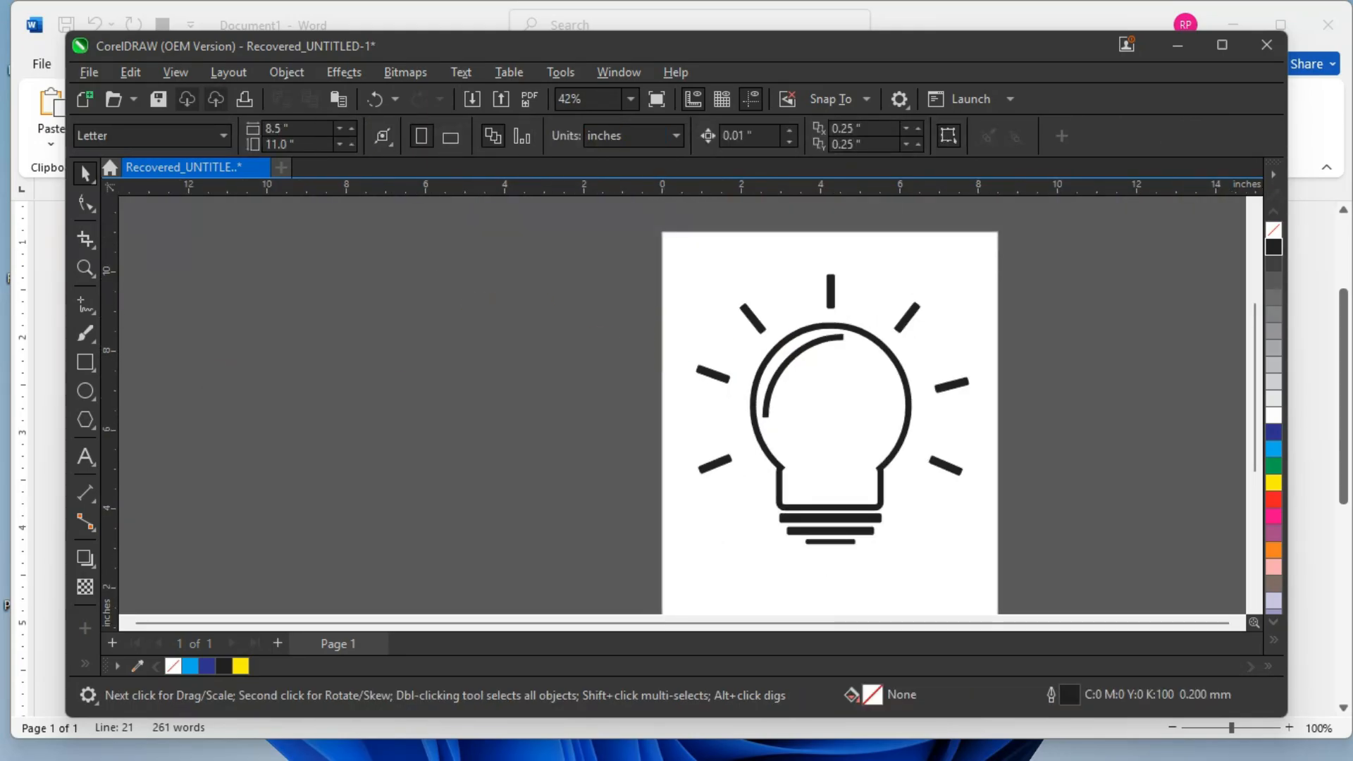
Shorten the highlight arc by moving both end nodes inward with the Shape tool, and adjust the lower end's curve handle.
scroll(804, 367, "up", 2)
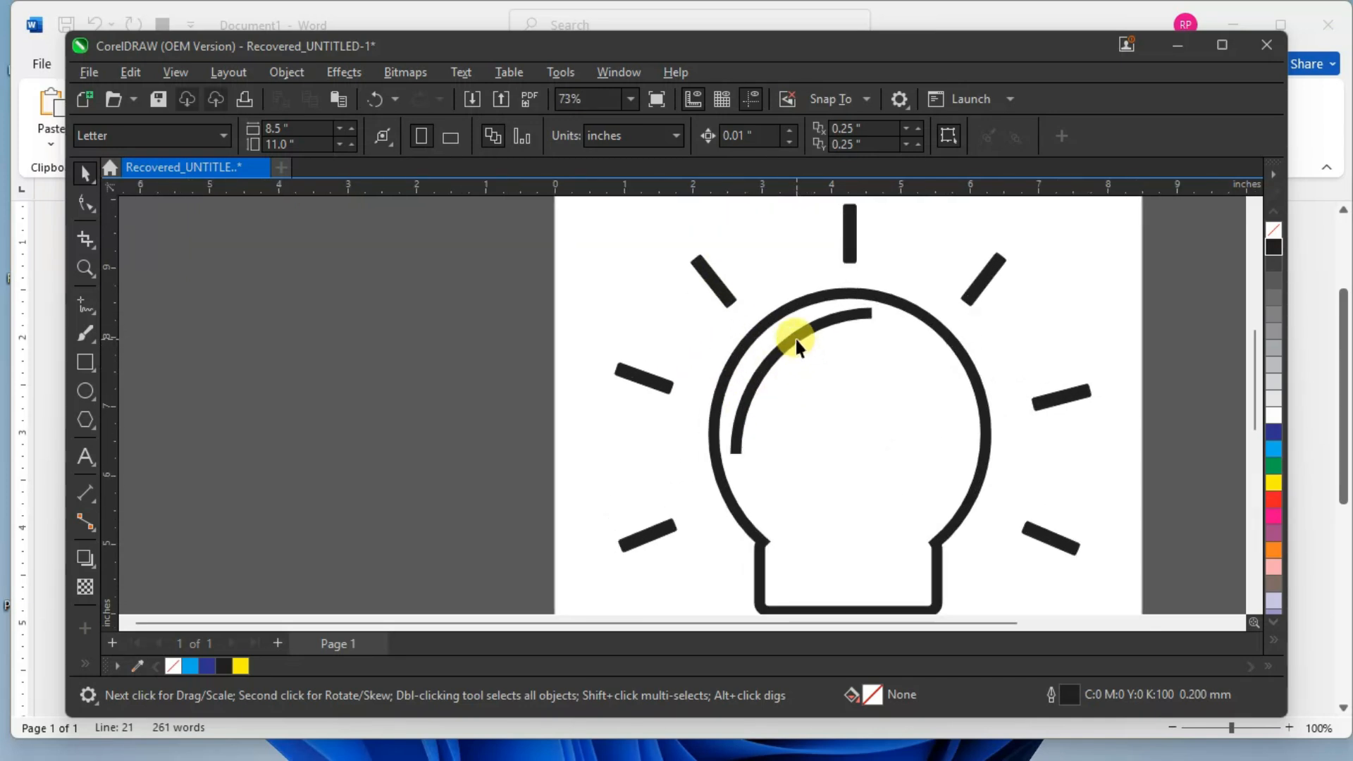
left_click(796, 339)
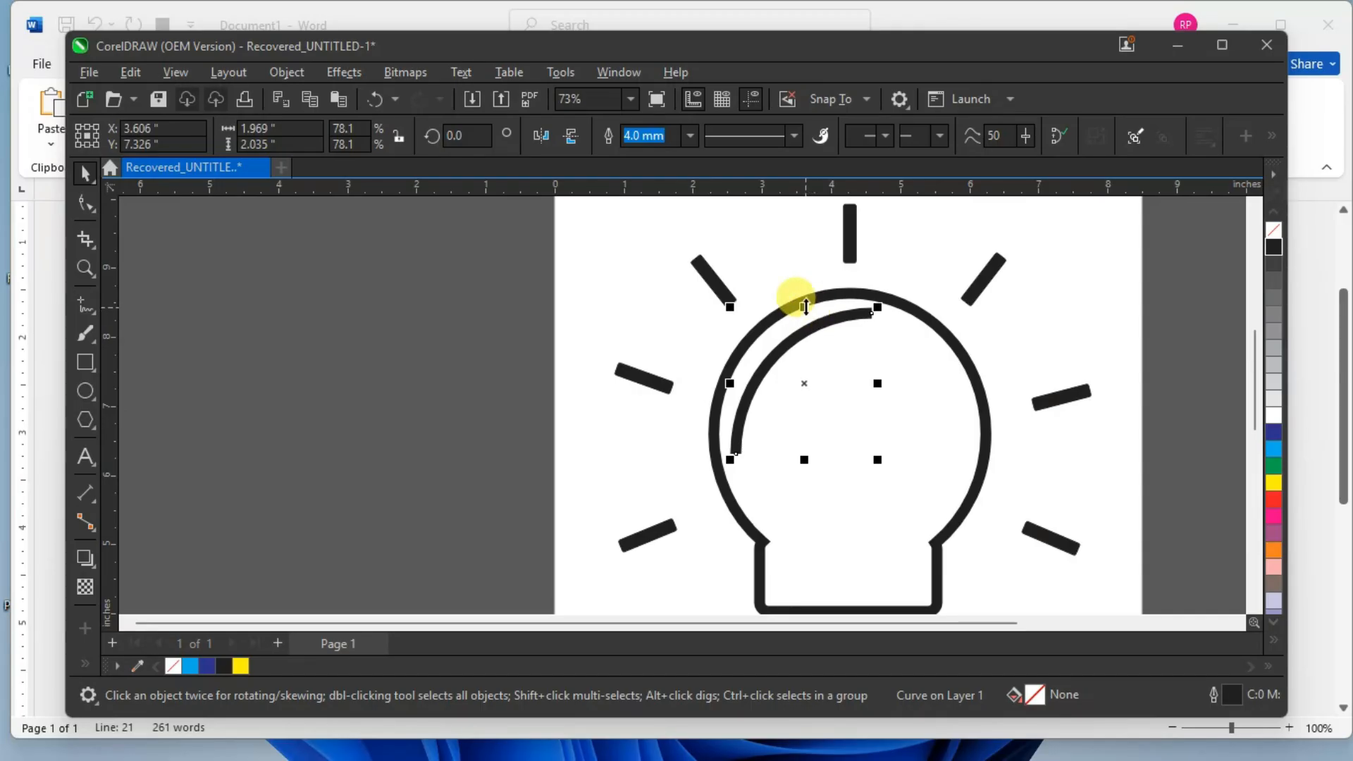
left_click(86, 203)
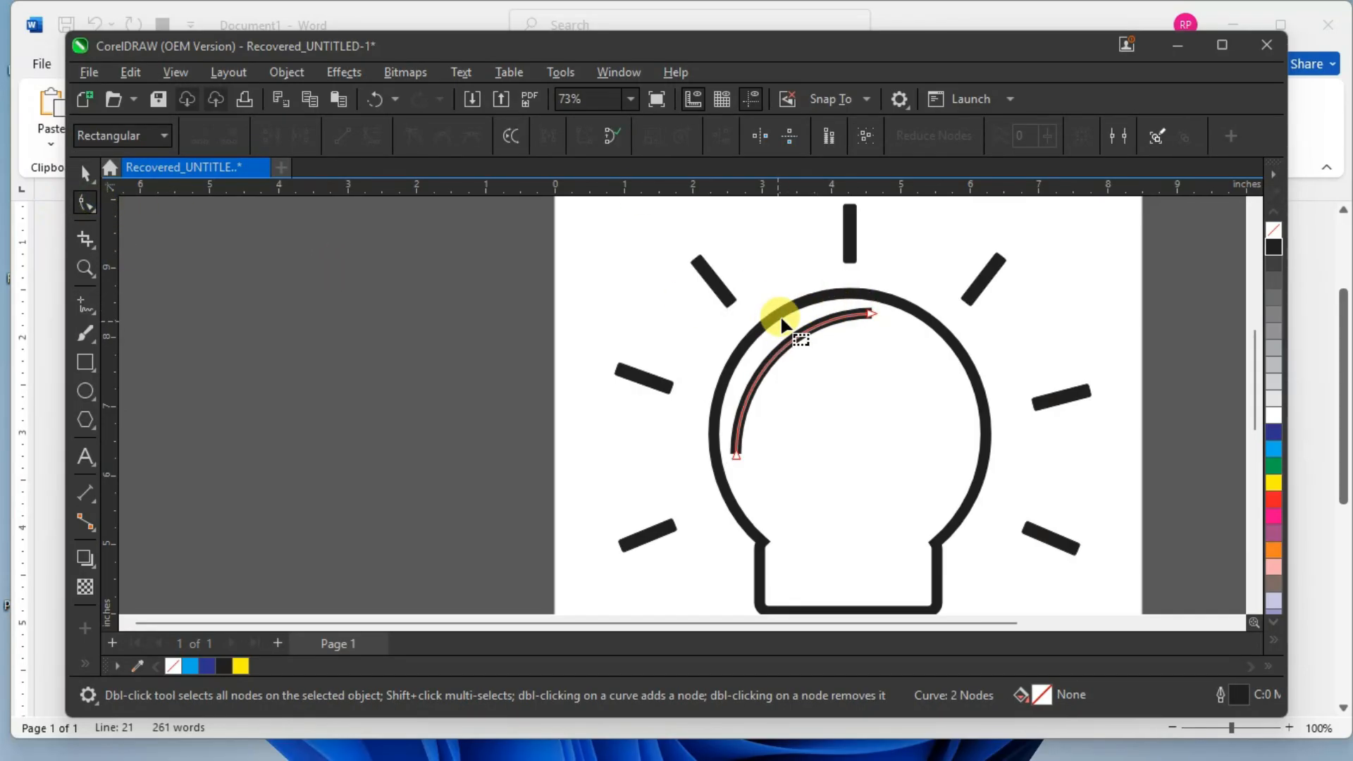
left_click_drag(868, 314, 858, 324)
left_click_drag(732, 451, 742, 446)
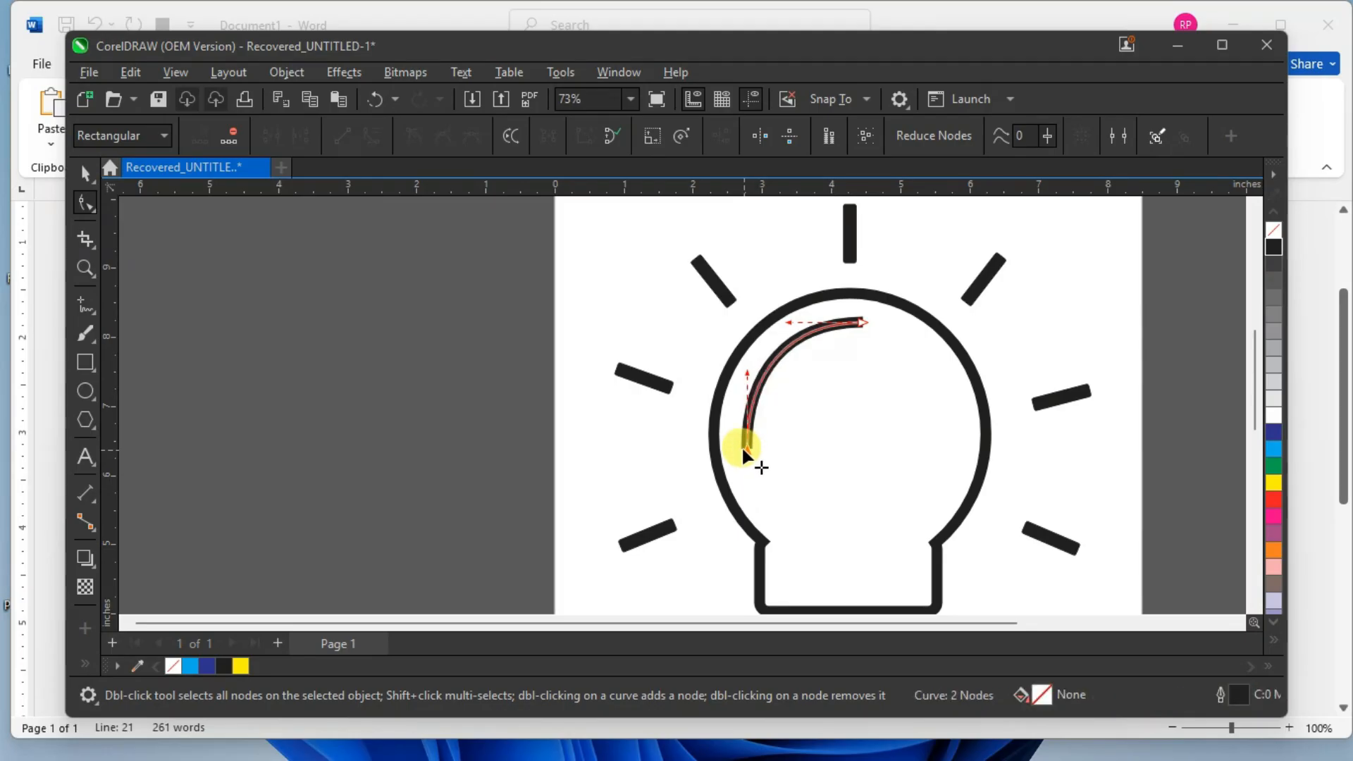
left_click_drag(747, 378, 736, 384)
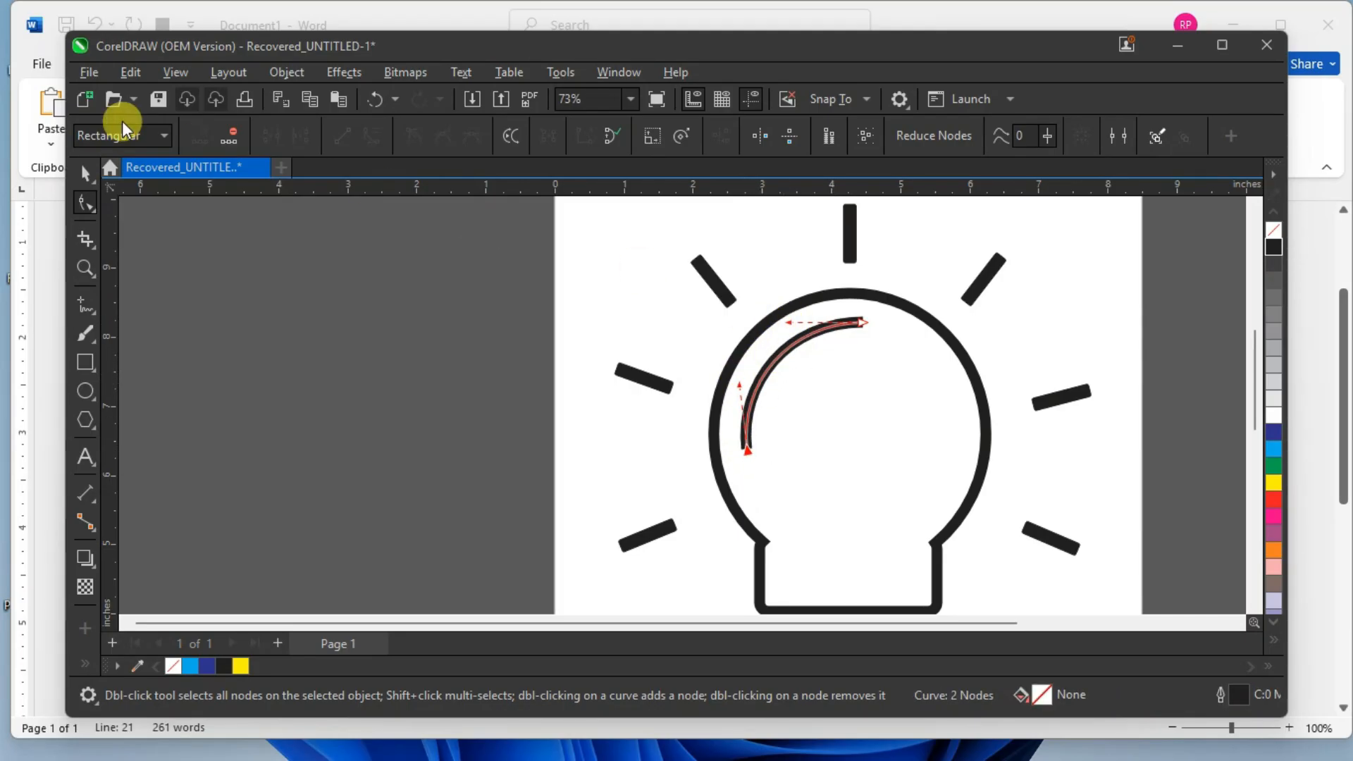
left_click(86, 173)
left_click(269, 234)
scroll(548, 378, "down", 3)
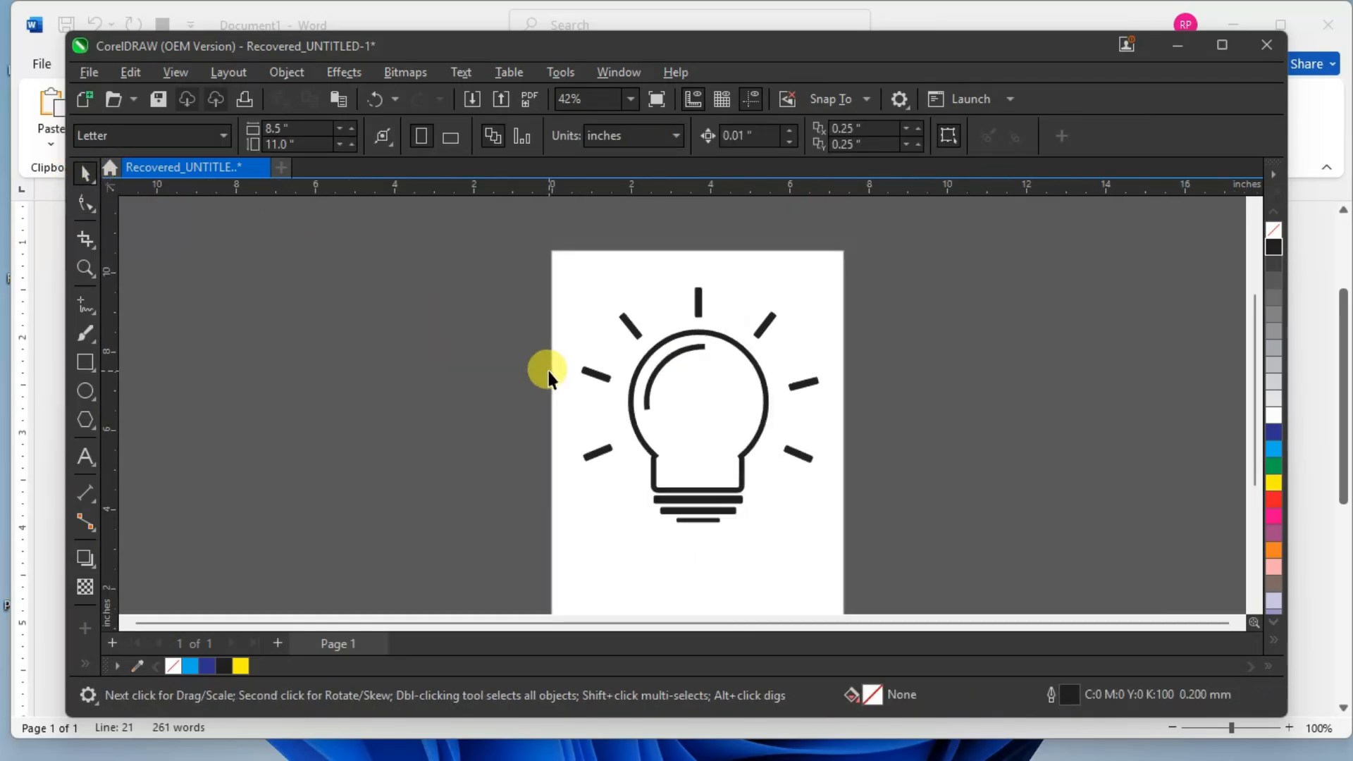
left_click_drag(504, 239, 913, 560)
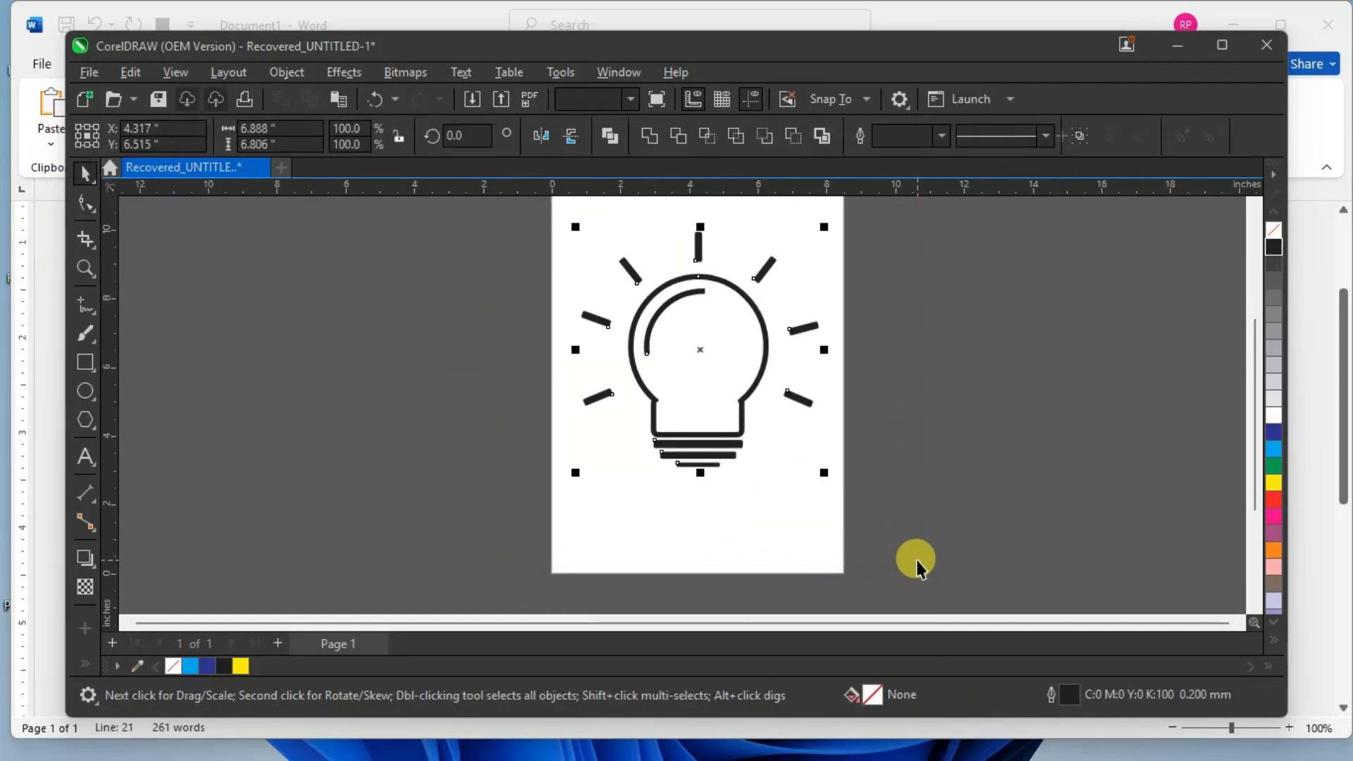
left_click(940, 356)
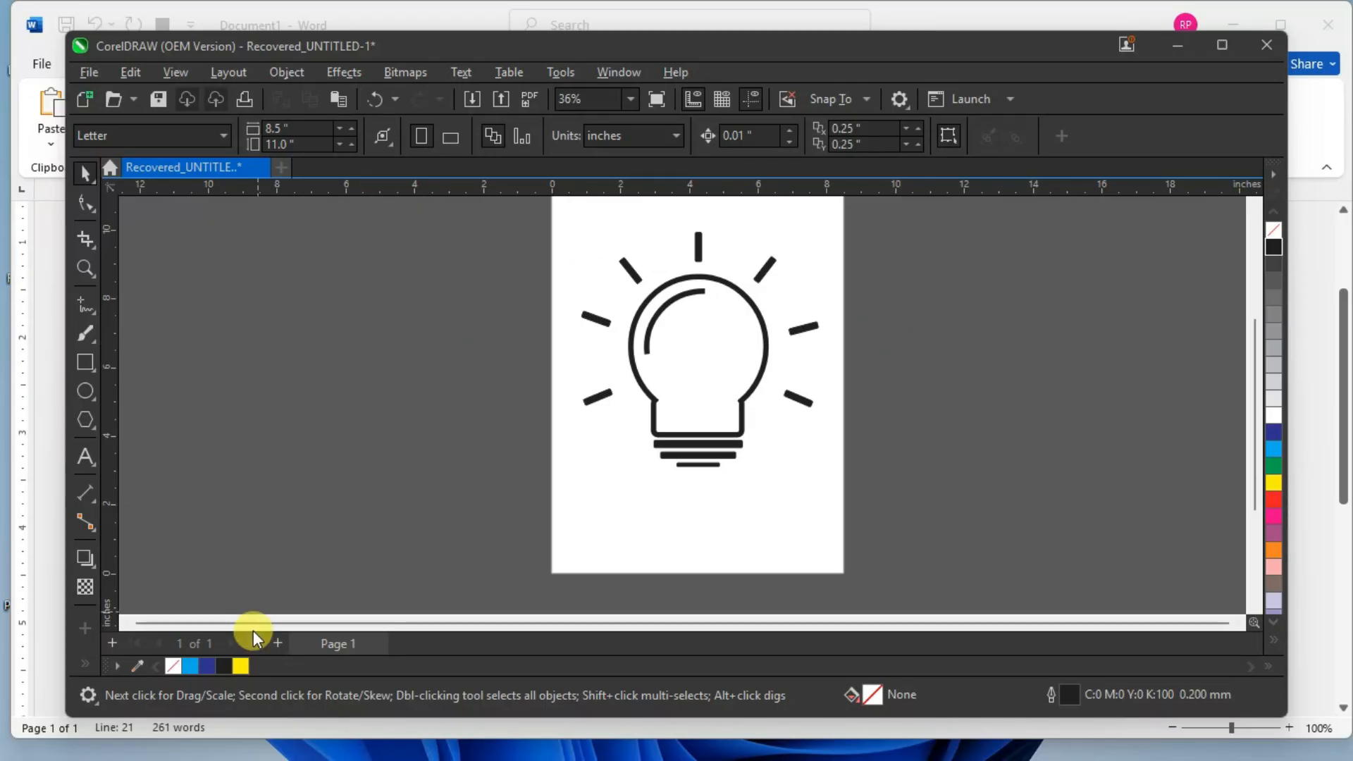
Add a second page and draw a rectangle about 6.75 by 2.42 inches in its upper half.
left_click(278, 643)
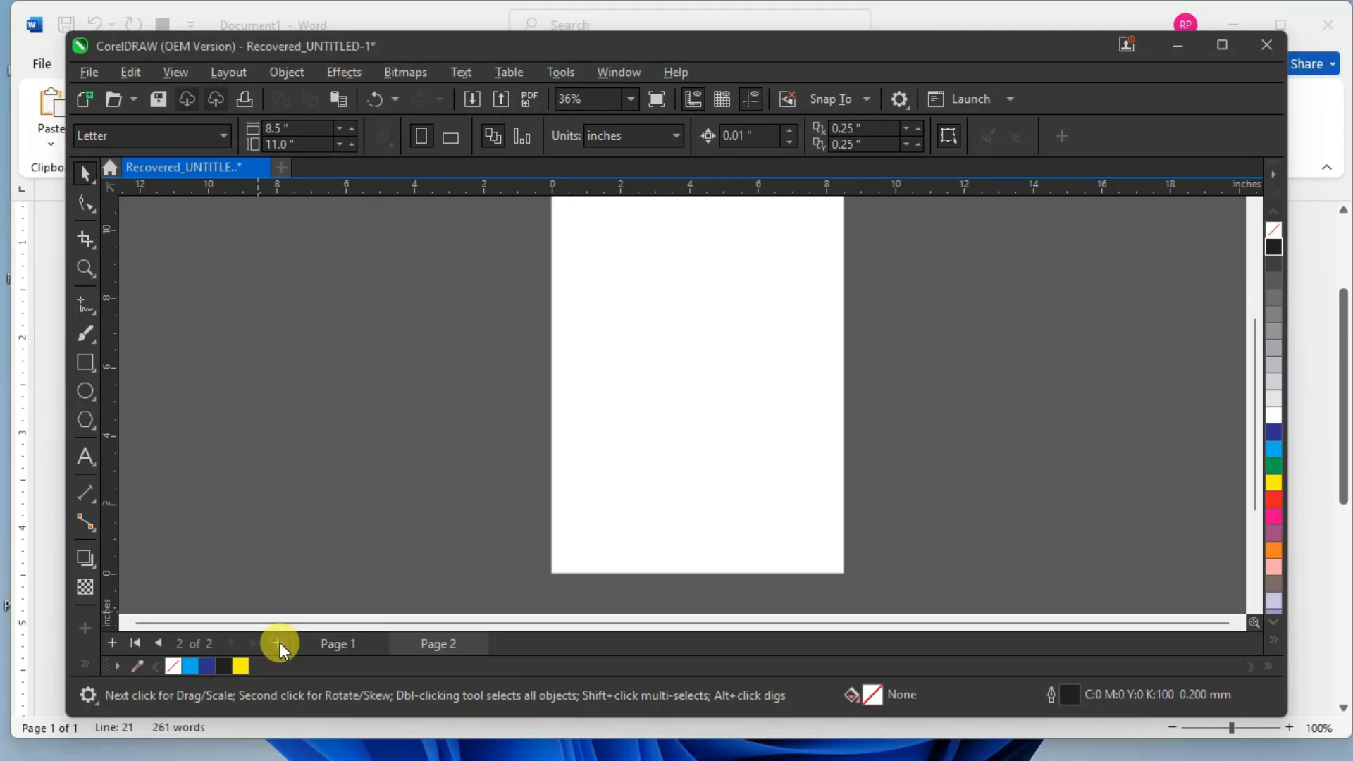
double_click(1254, 204)
left_click(1254, 607)
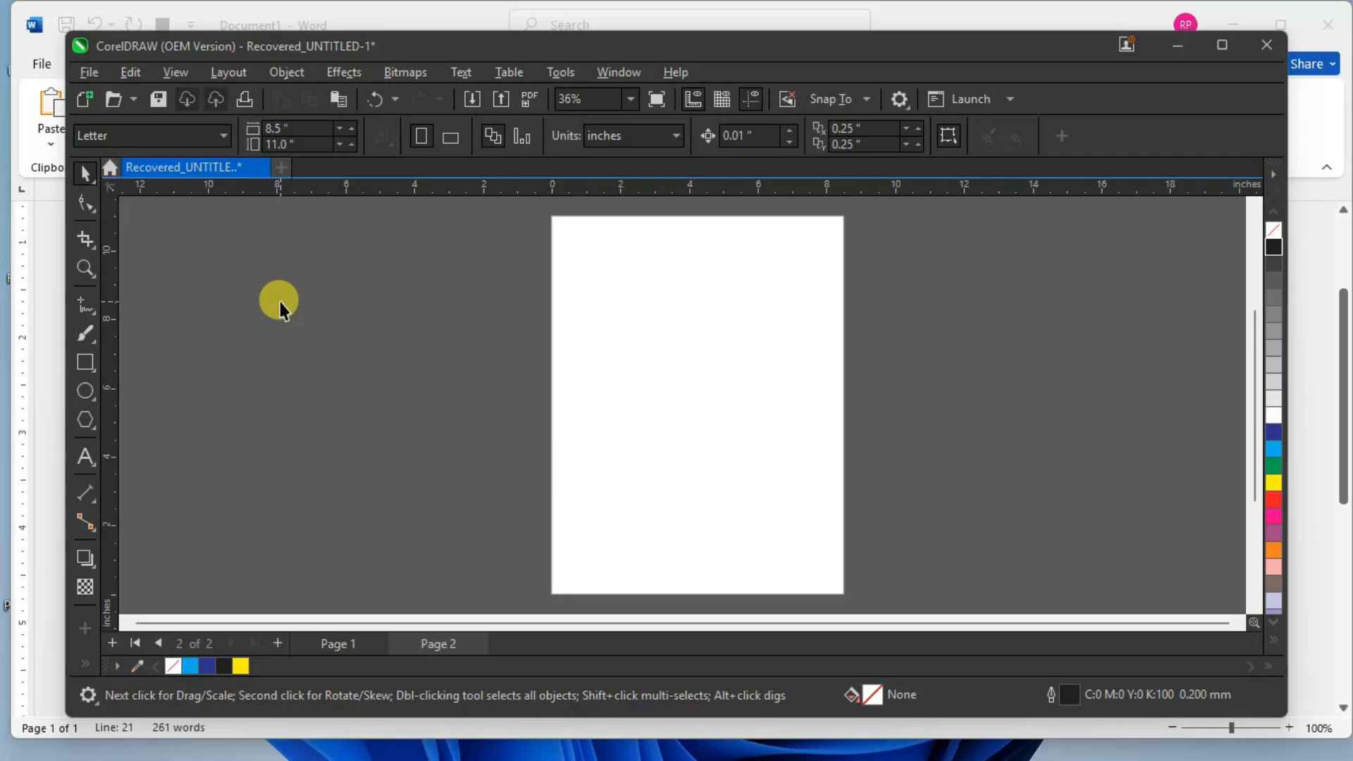
left_click(90, 357)
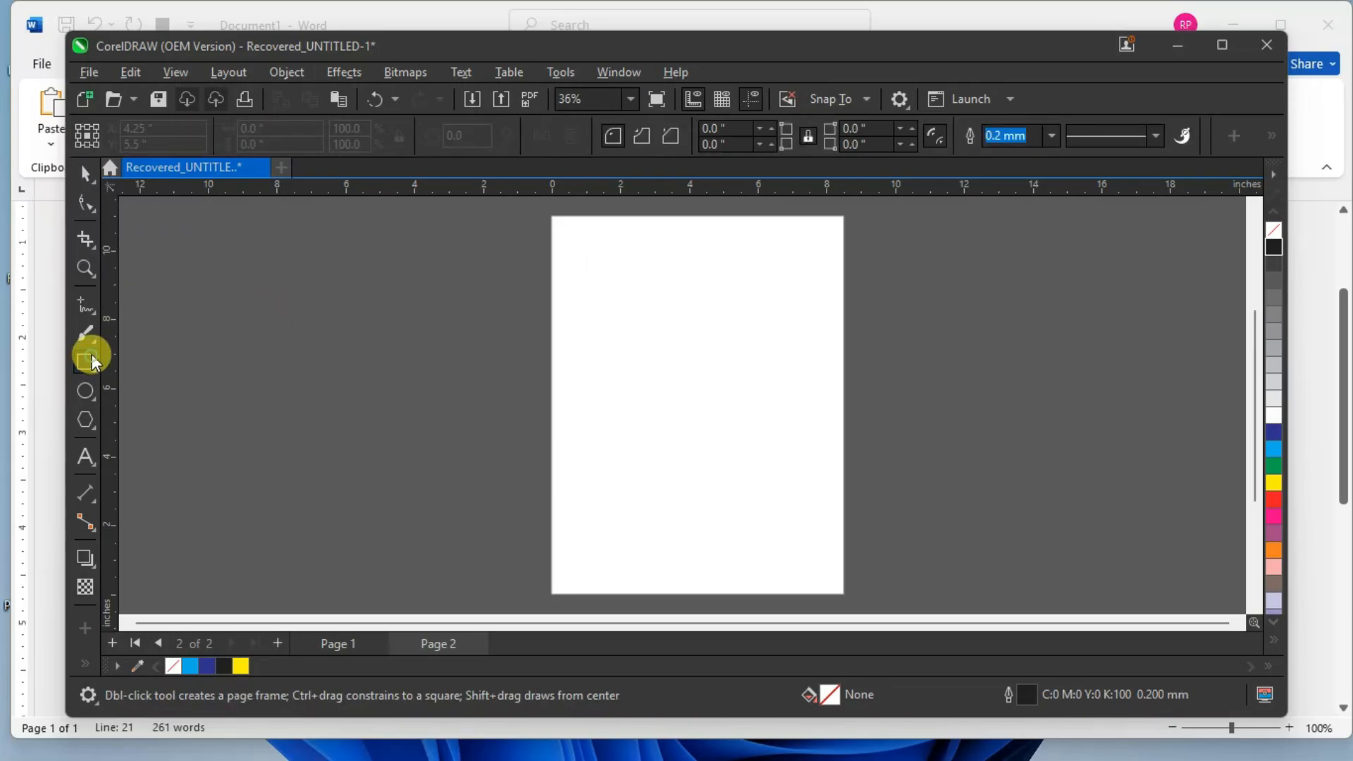
left_click_drag(585, 291, 817, 374)
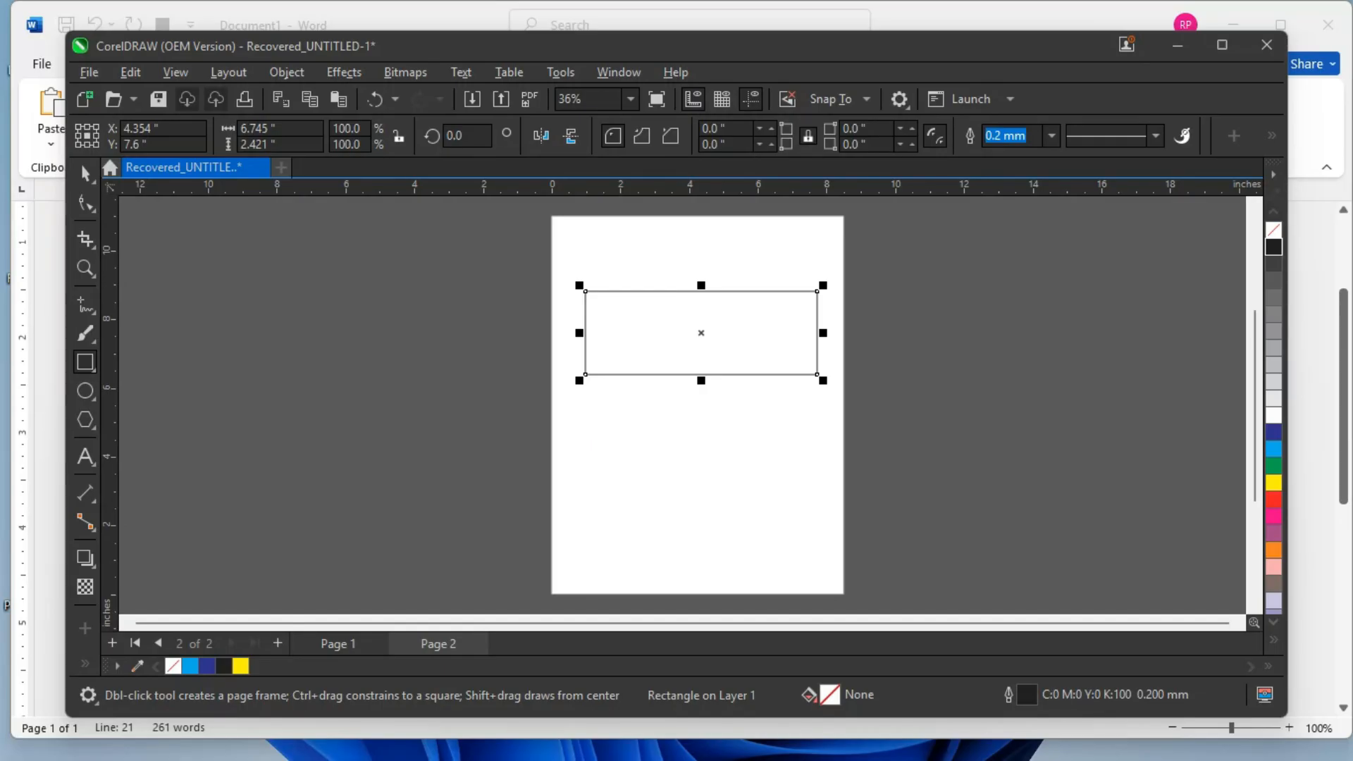
Round all four corners of the rectangle to a radius of 0.55 inches.
left_click(83, 171)
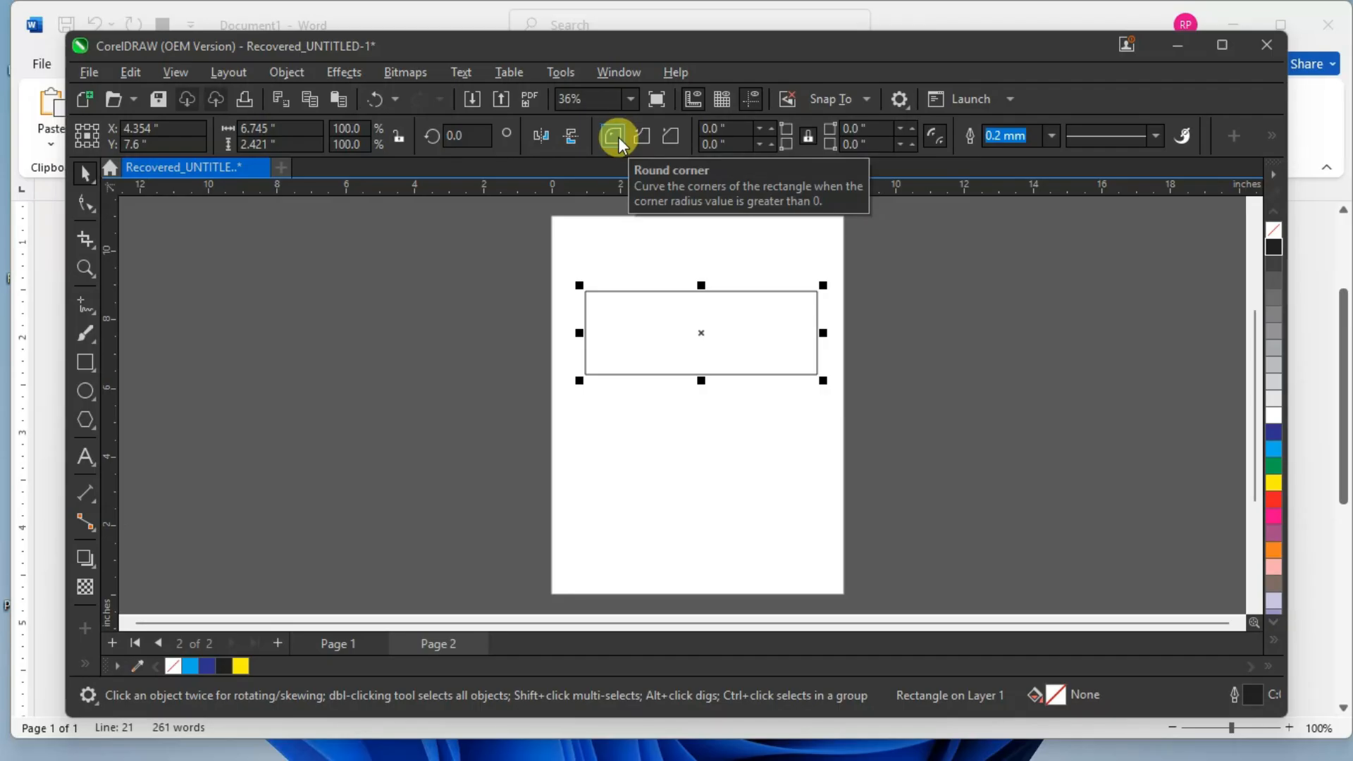
left_click(771, 128)
left_click(771, 128)
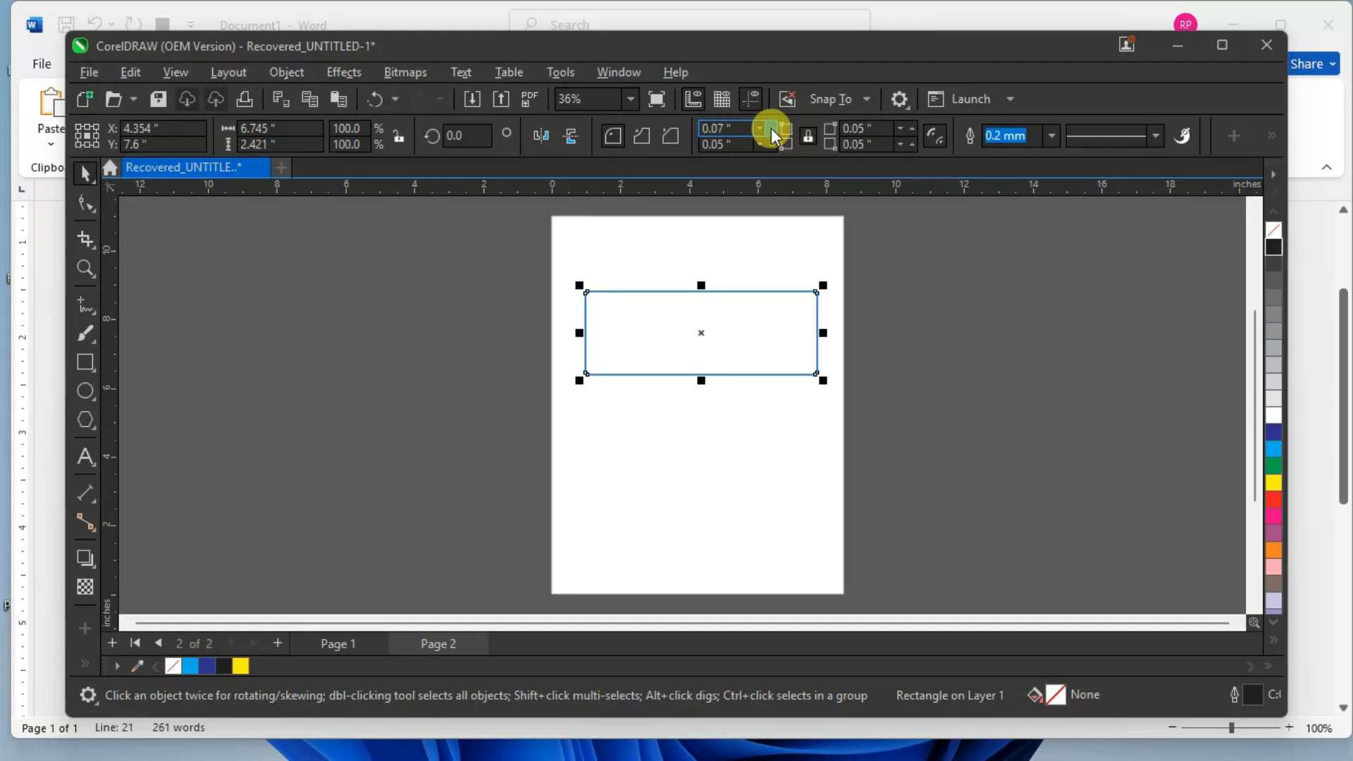
scroll(779, 241, "up", 1)
scroll(701, 292, "up", 2)
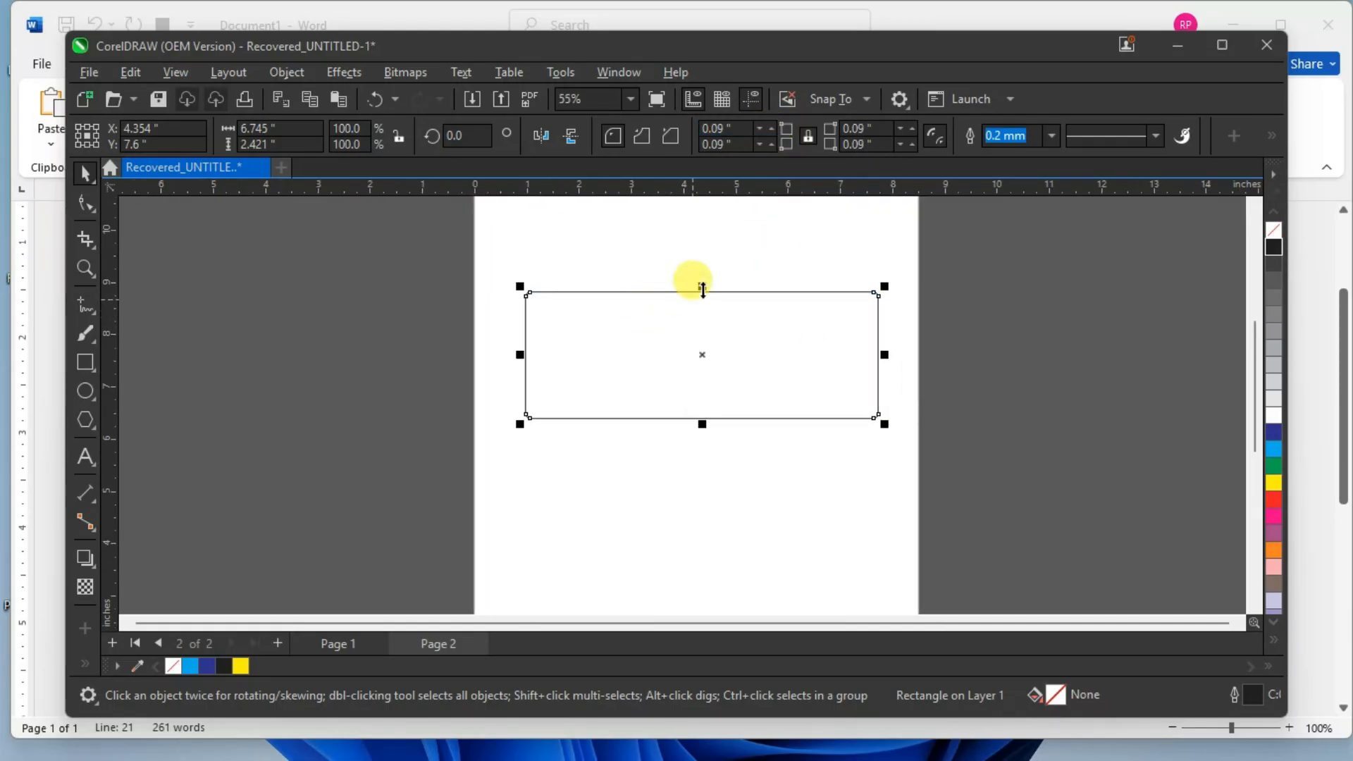
left_click(770, 129)
left_click(772, 127)
left_click(772, 127)
left_click(772, 126)
left_click(772, 127)
left_click(772, 127)
left_click(772, 127)
left_click(772, 127)
left_click(772, 126)
left_click(772, 126)
left_click(772, 127)
left_click(772, 127)
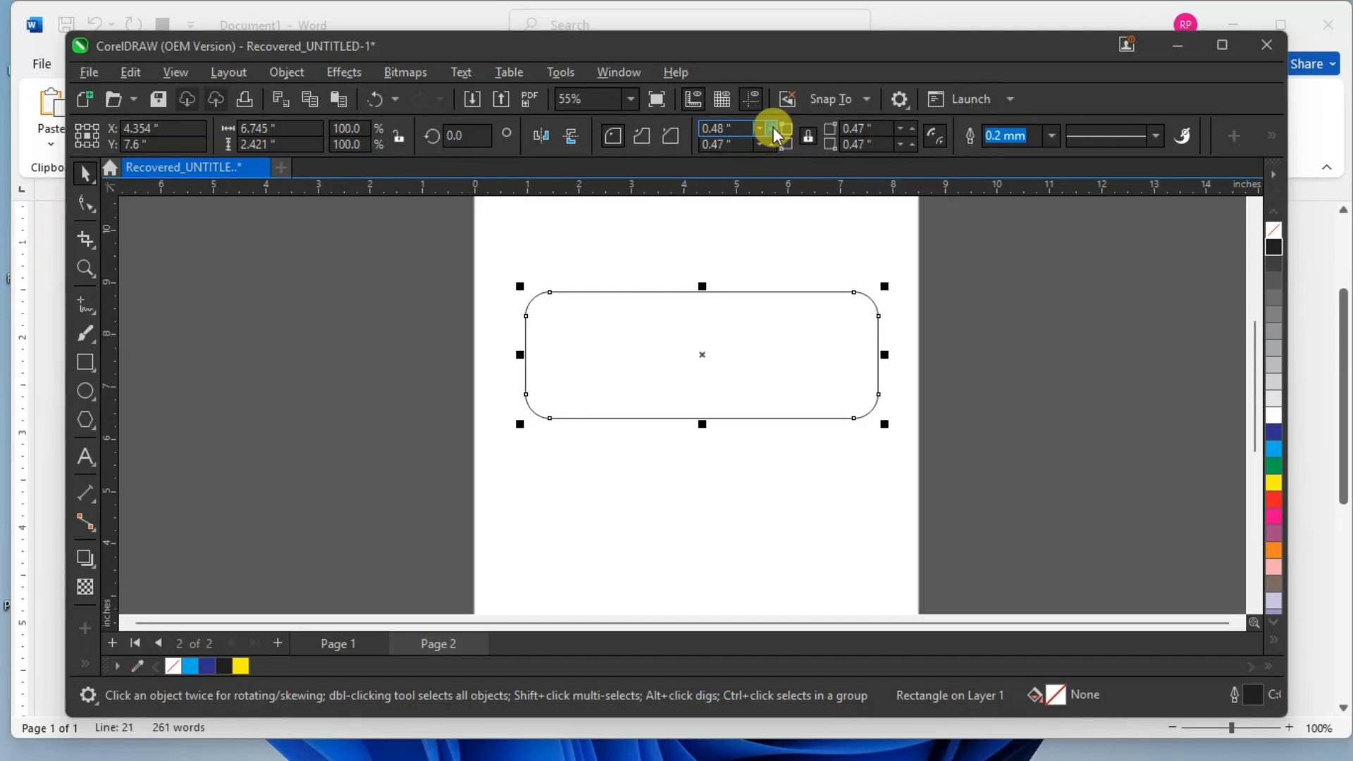
left_click(772, 127)
left_click(772, 127)
left_click(772, 127)
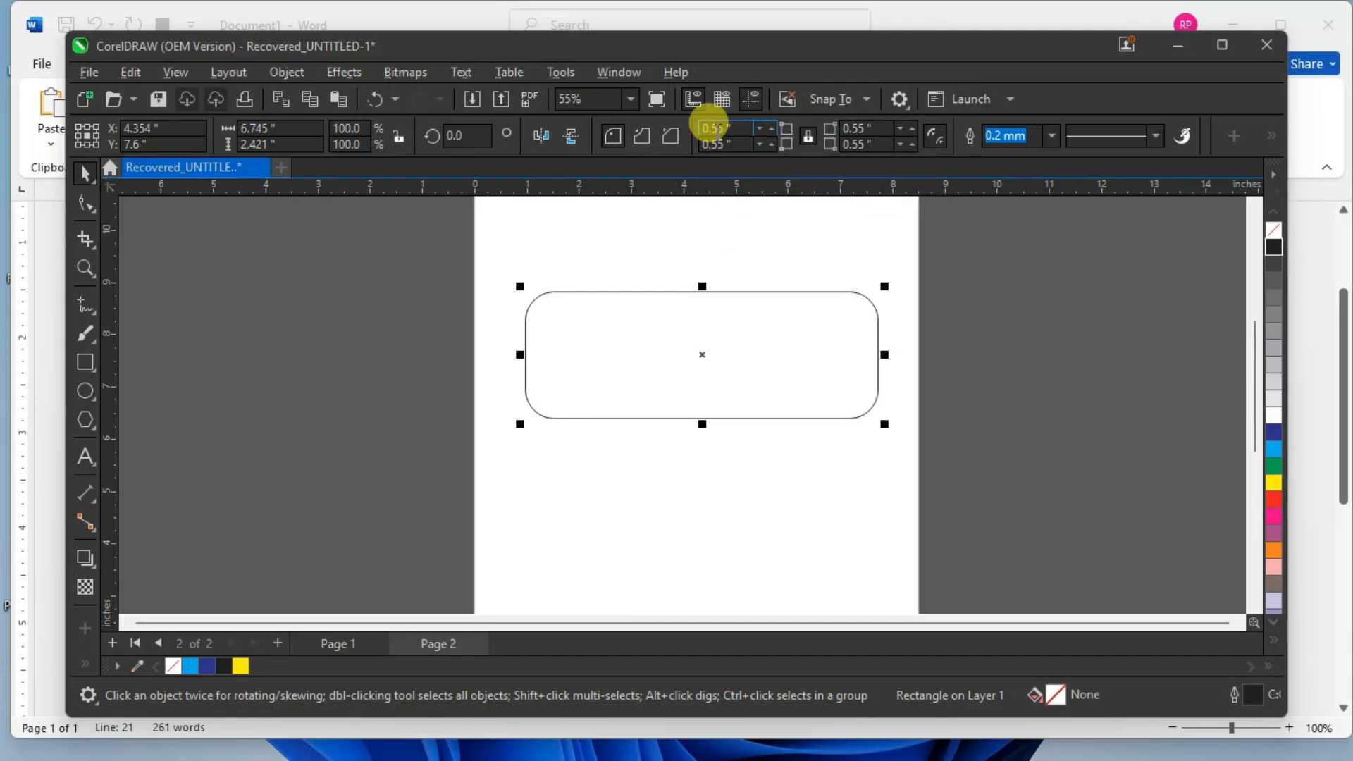
left_click(768, 214)
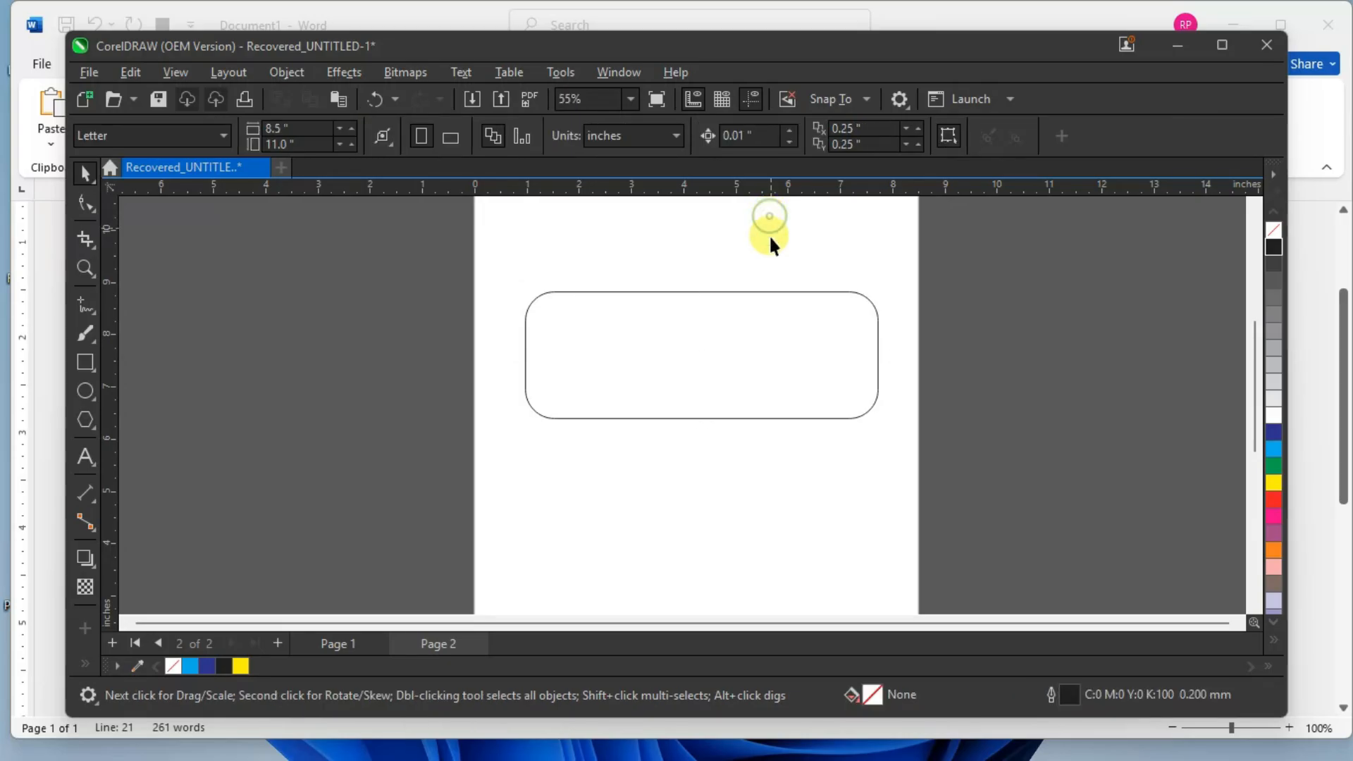
Fill the rounded rectangle with black.
left_click(763, 315)
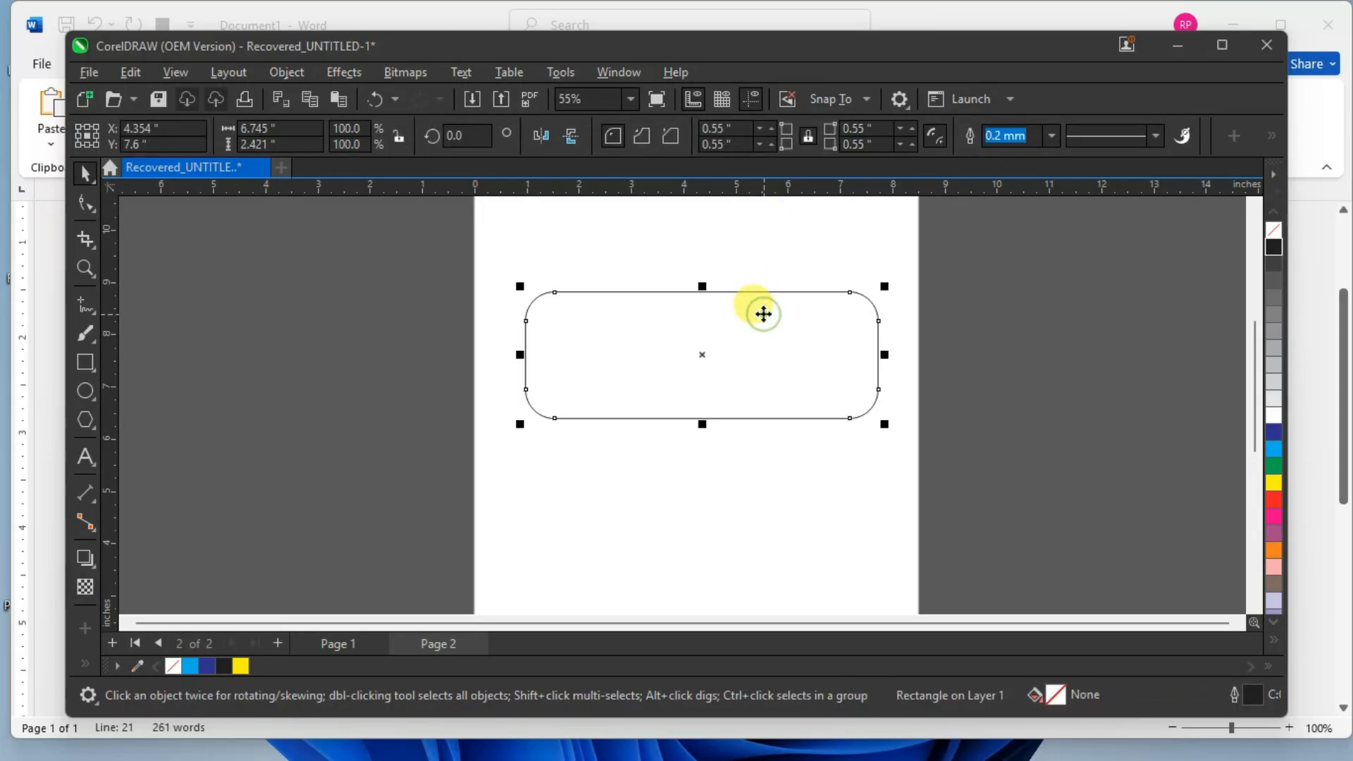
left_click(267, 298)
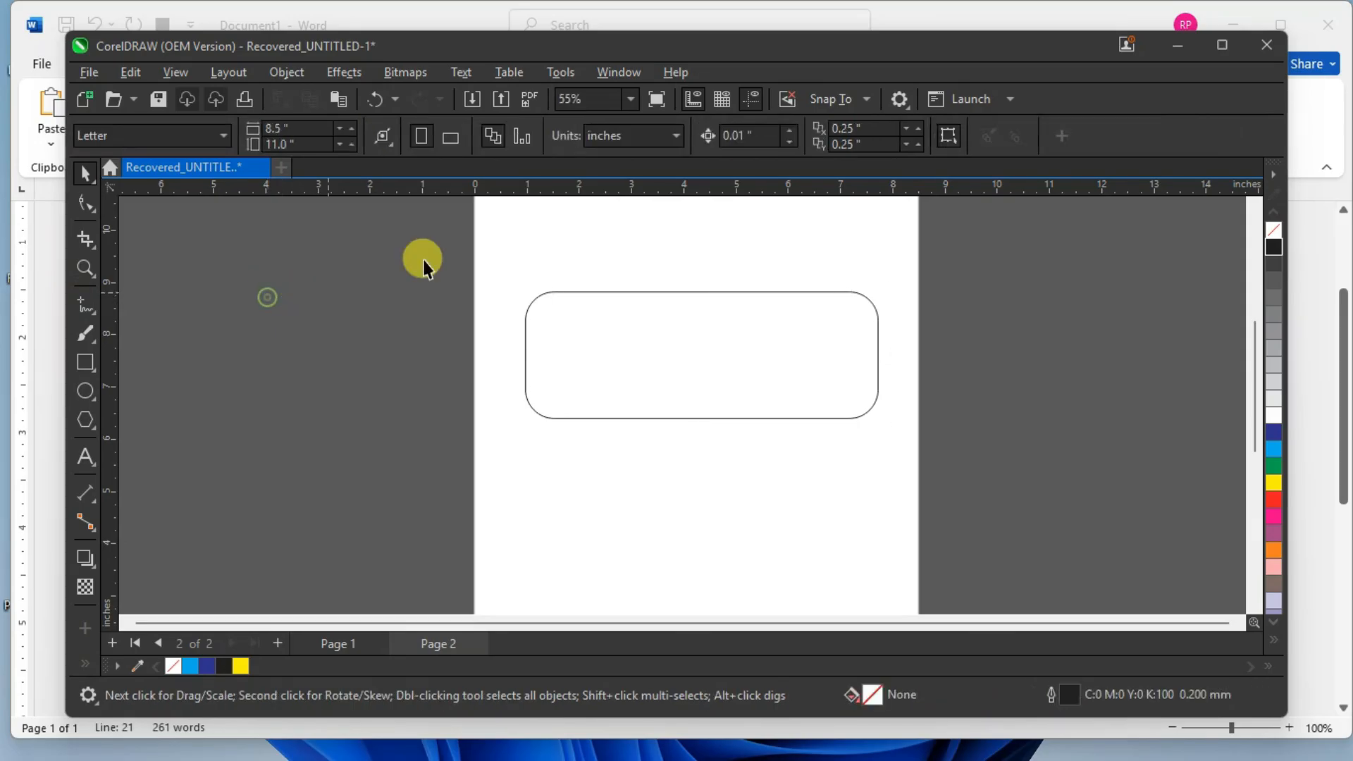
left_click(675, 336)
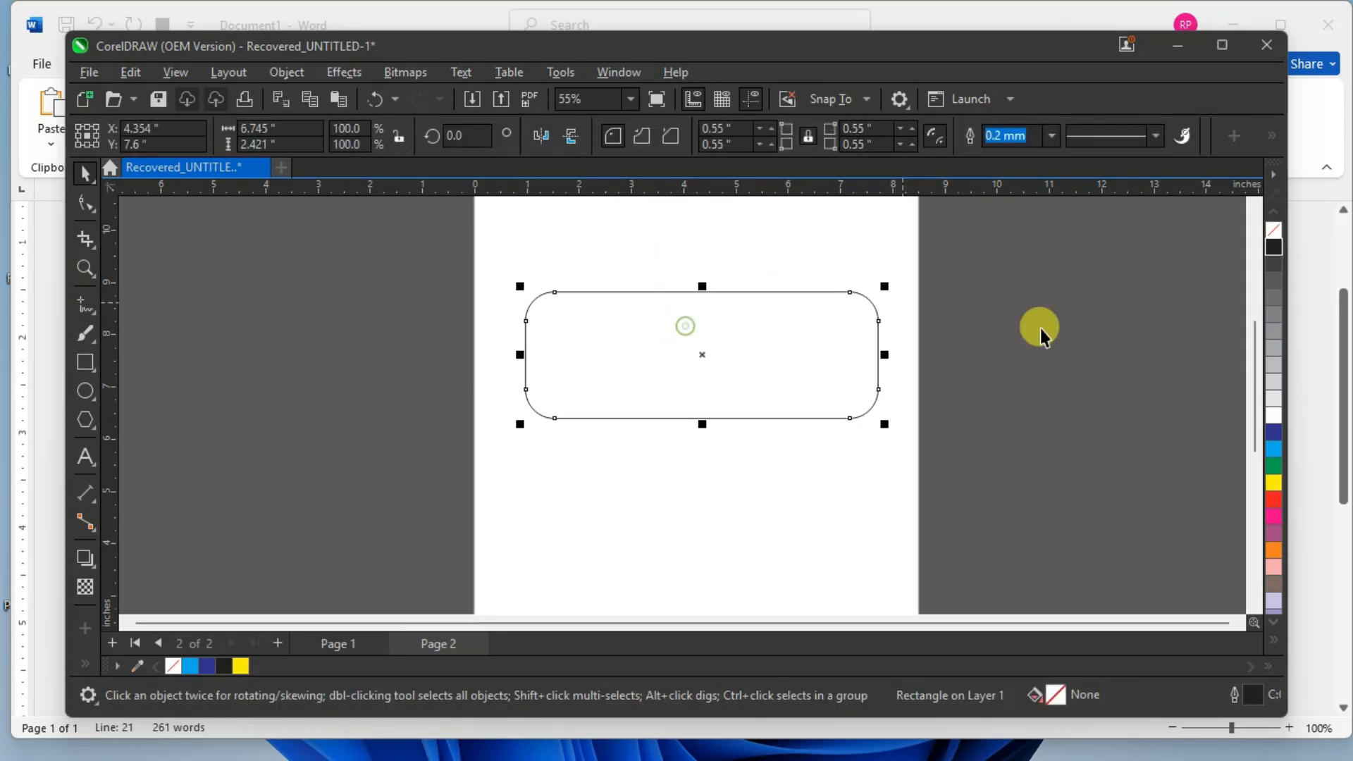
left_click(1274, 248)
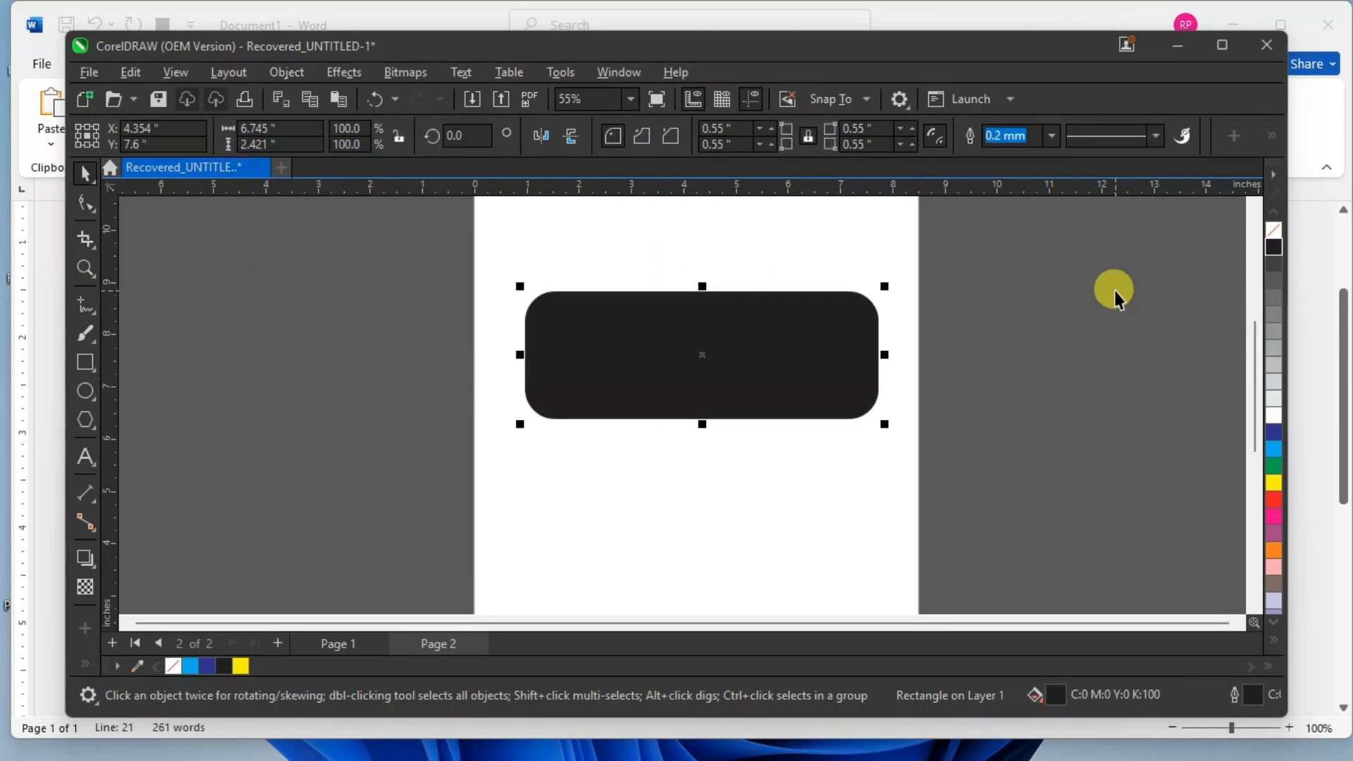
Undo the rounded rectangle's black fill and set its outline width to 4.0 mm.
key("ctrl+z")
left_click(719, 292)
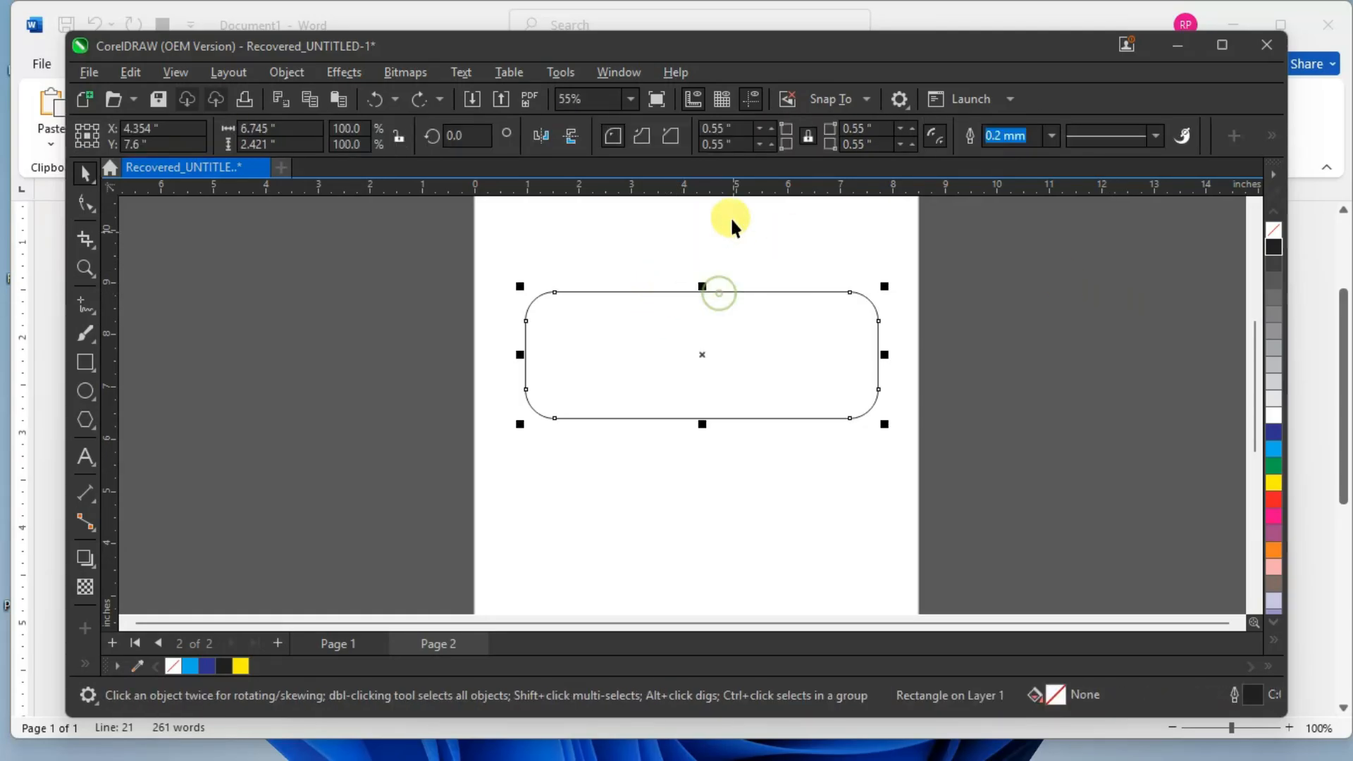
left_click(1052, 137)
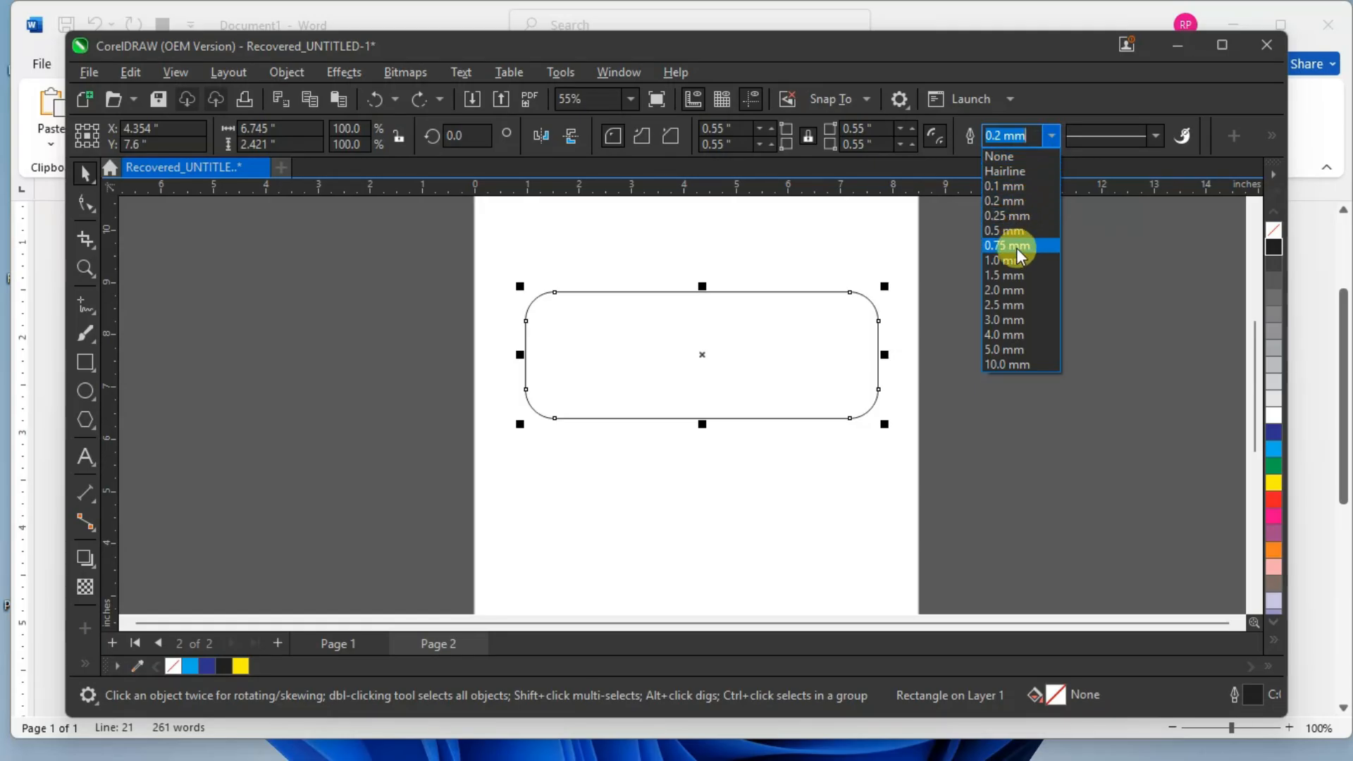
left_click(1010, 336)
left_click(993, 317)
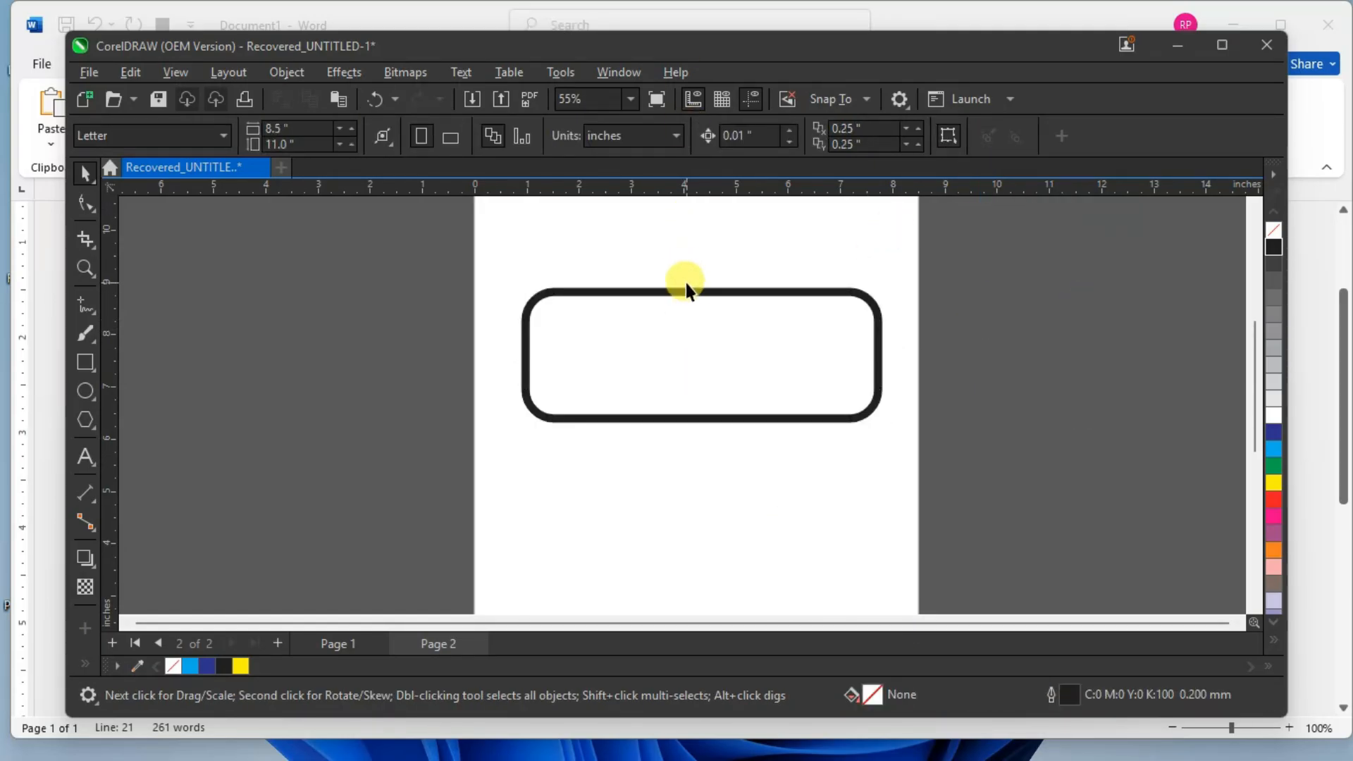
Shorten the rounded rectangle to about 2.13 inches high from its lower edge, and place a duplicate overlapping its lower part.
left_click(696, 416)
left_click_drag(700, 421, 693, 403)
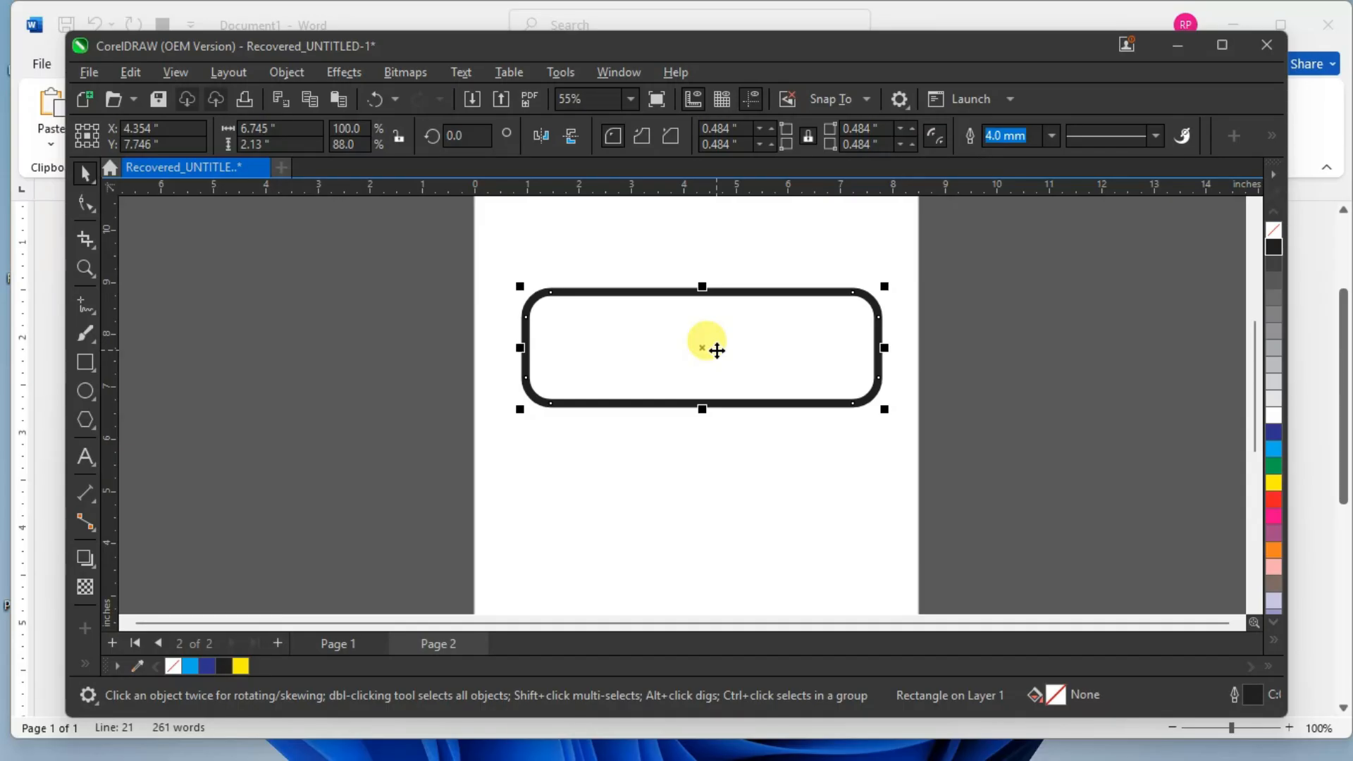
key("ctrl+d")
left_click_drag(716, 339, 699, 426)
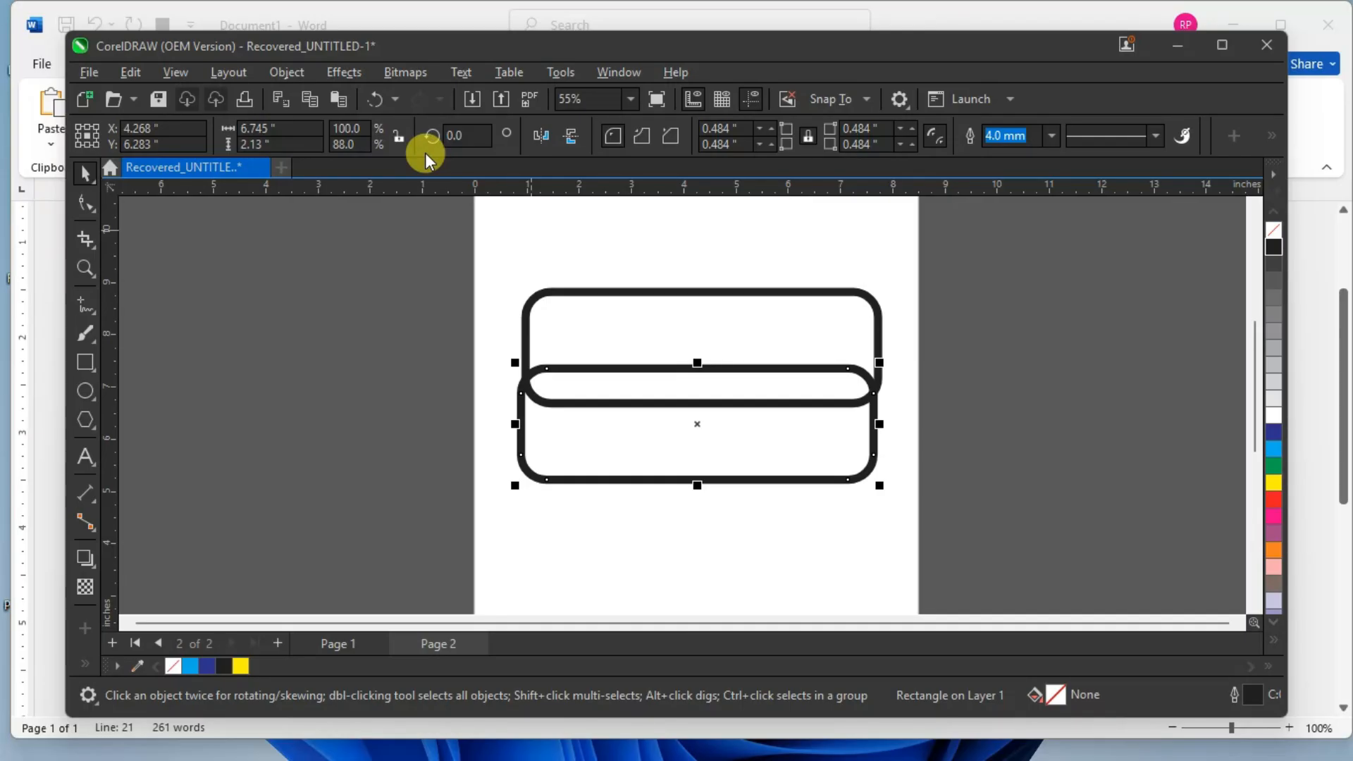
Convert the lower copy to curves and break it open at the lower node of its upper-left corner.
left_click(83, 207)
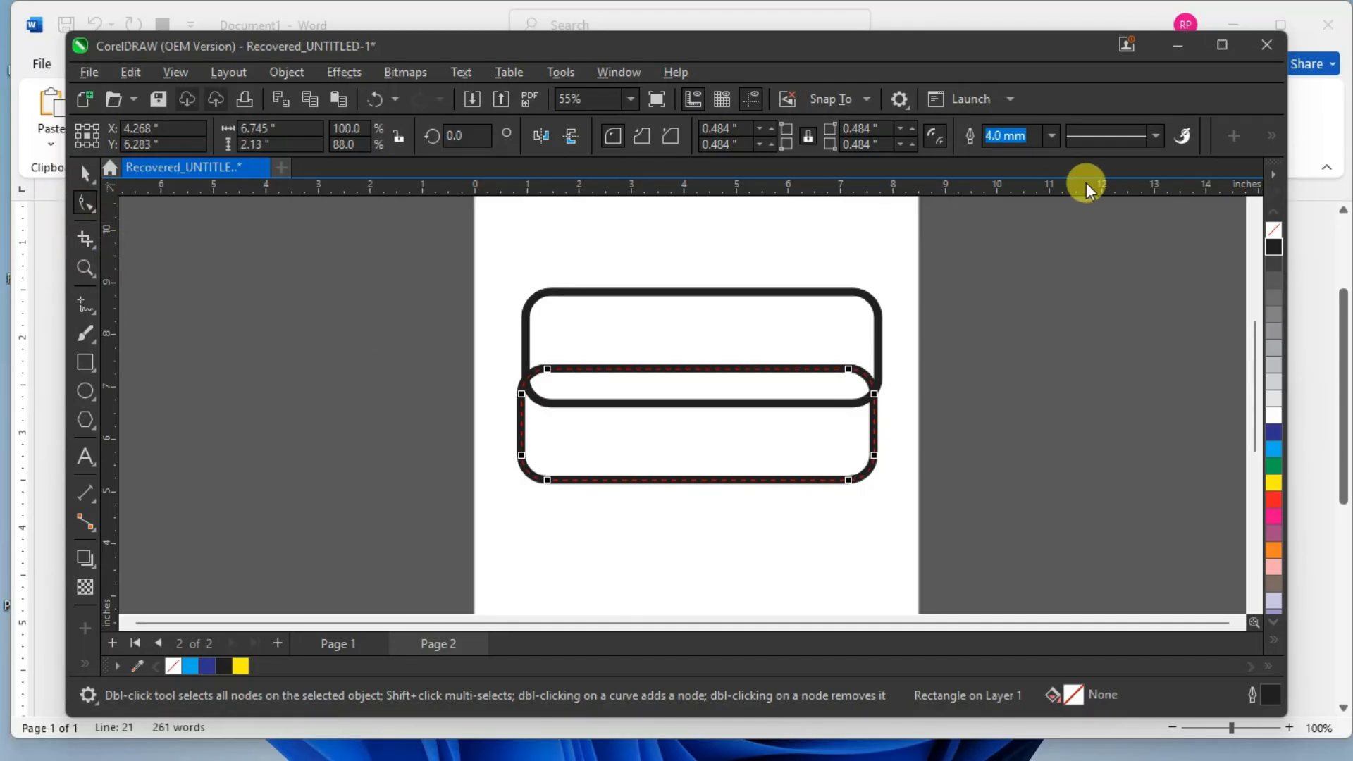
key("ctrl+q")
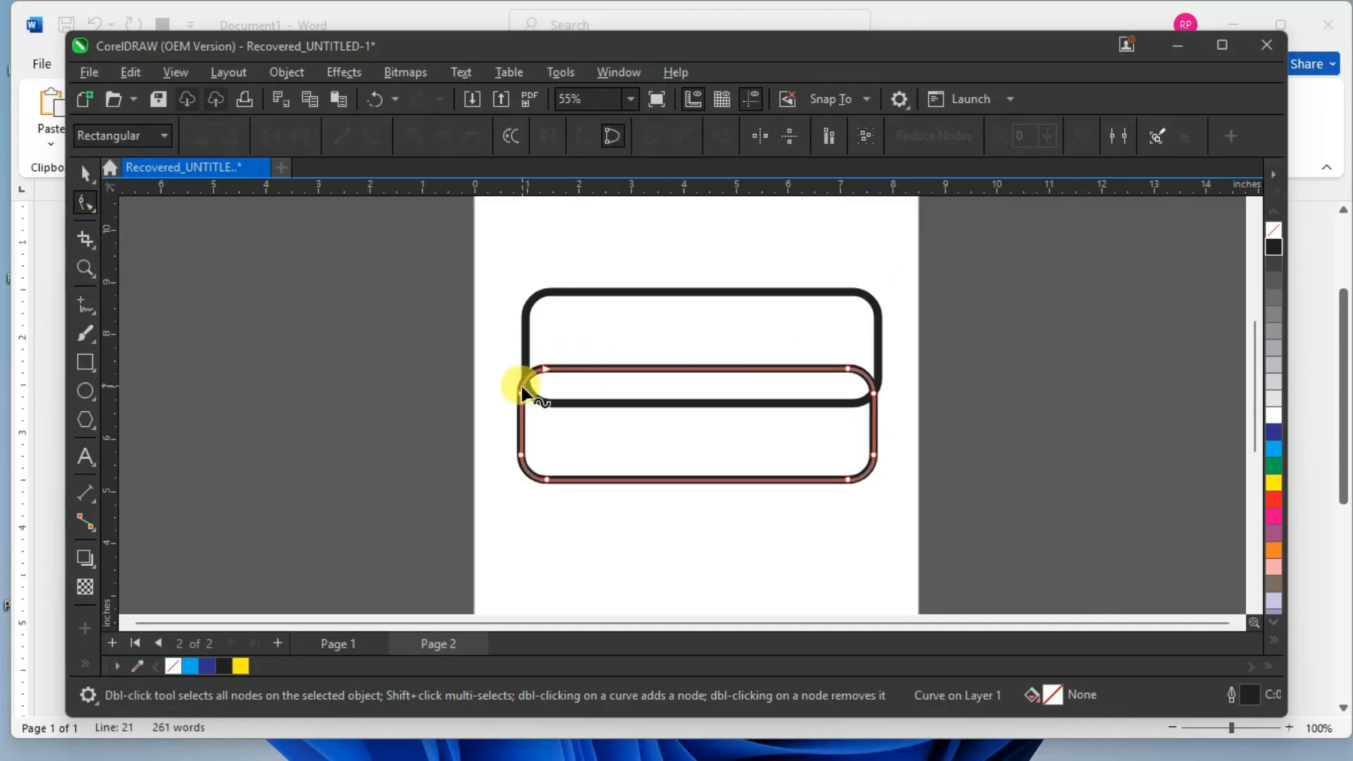
left_click_drag(500, 384, 533, 402)
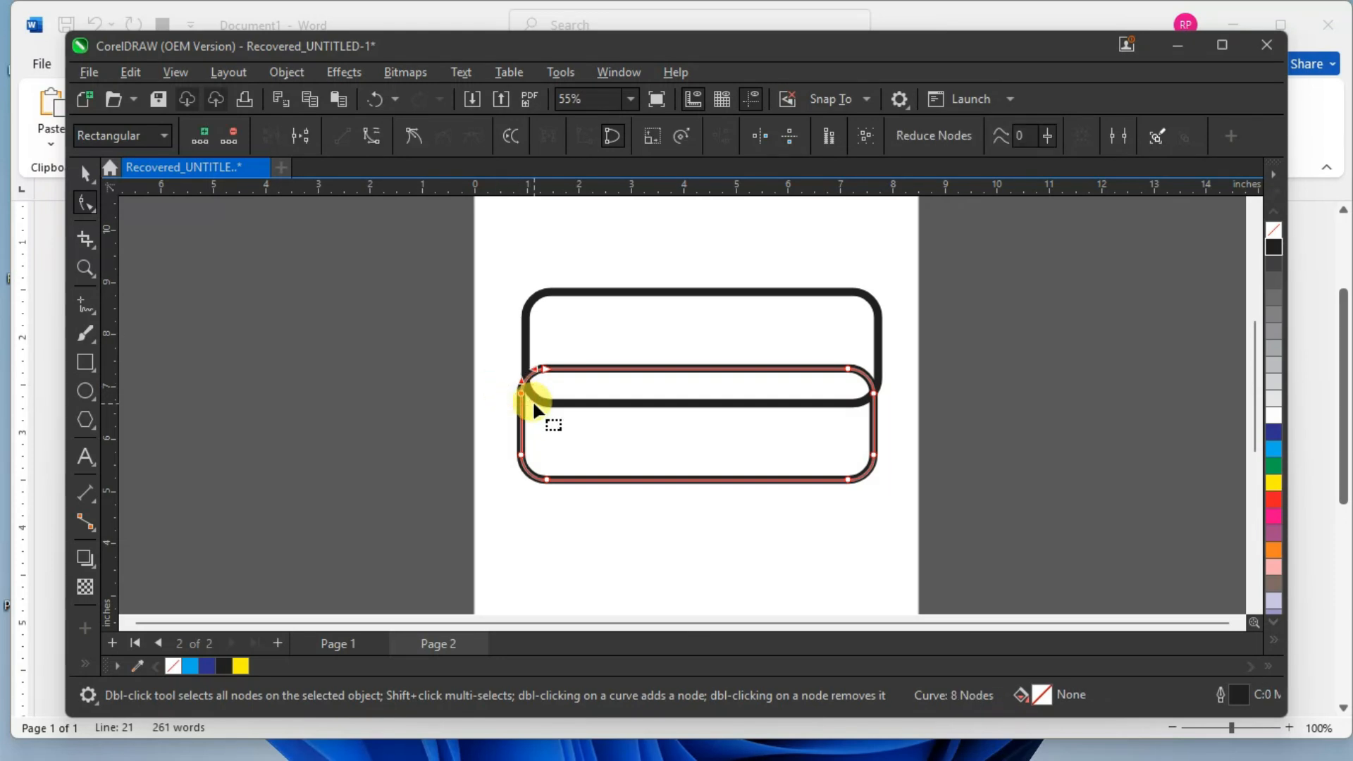
left_click(302, 134)
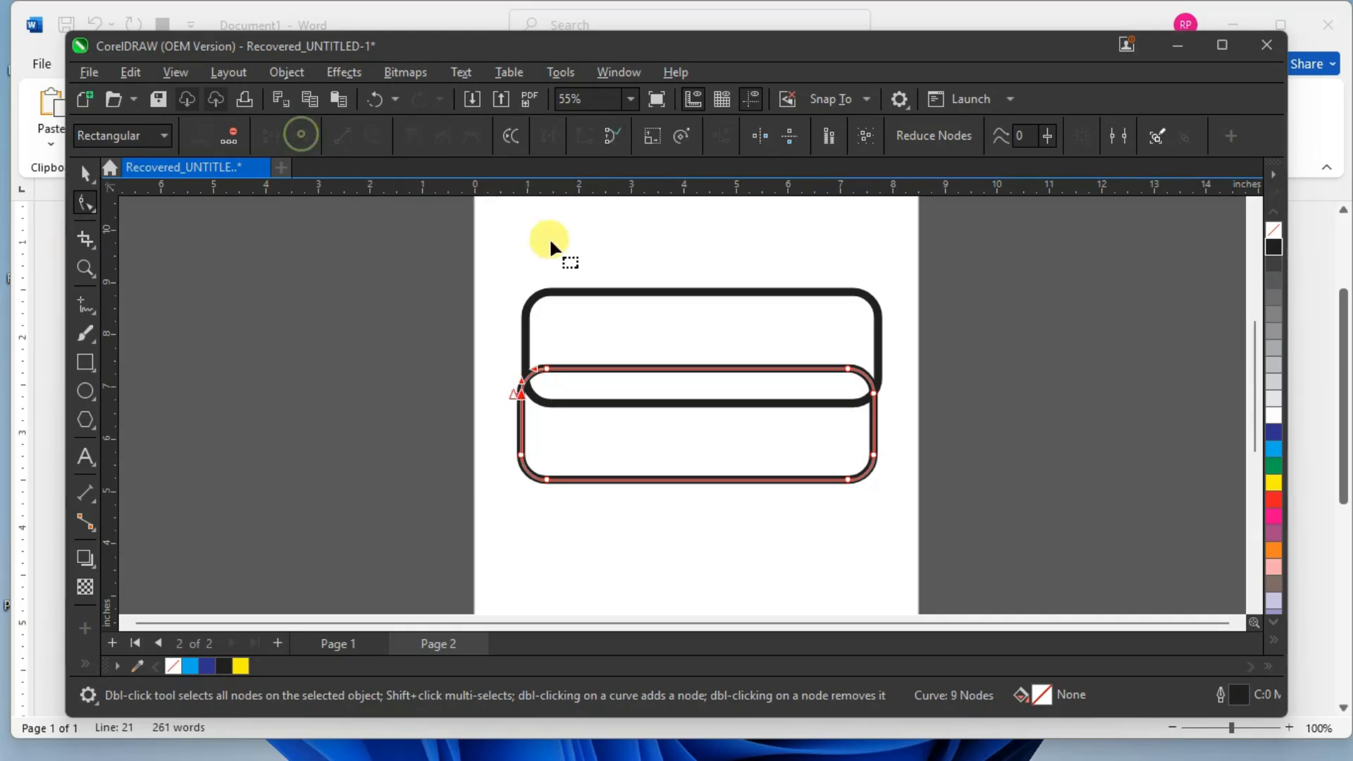
Delete the upper-left corner arc of the lower copy by removing its end node.
left_click(480, 372)
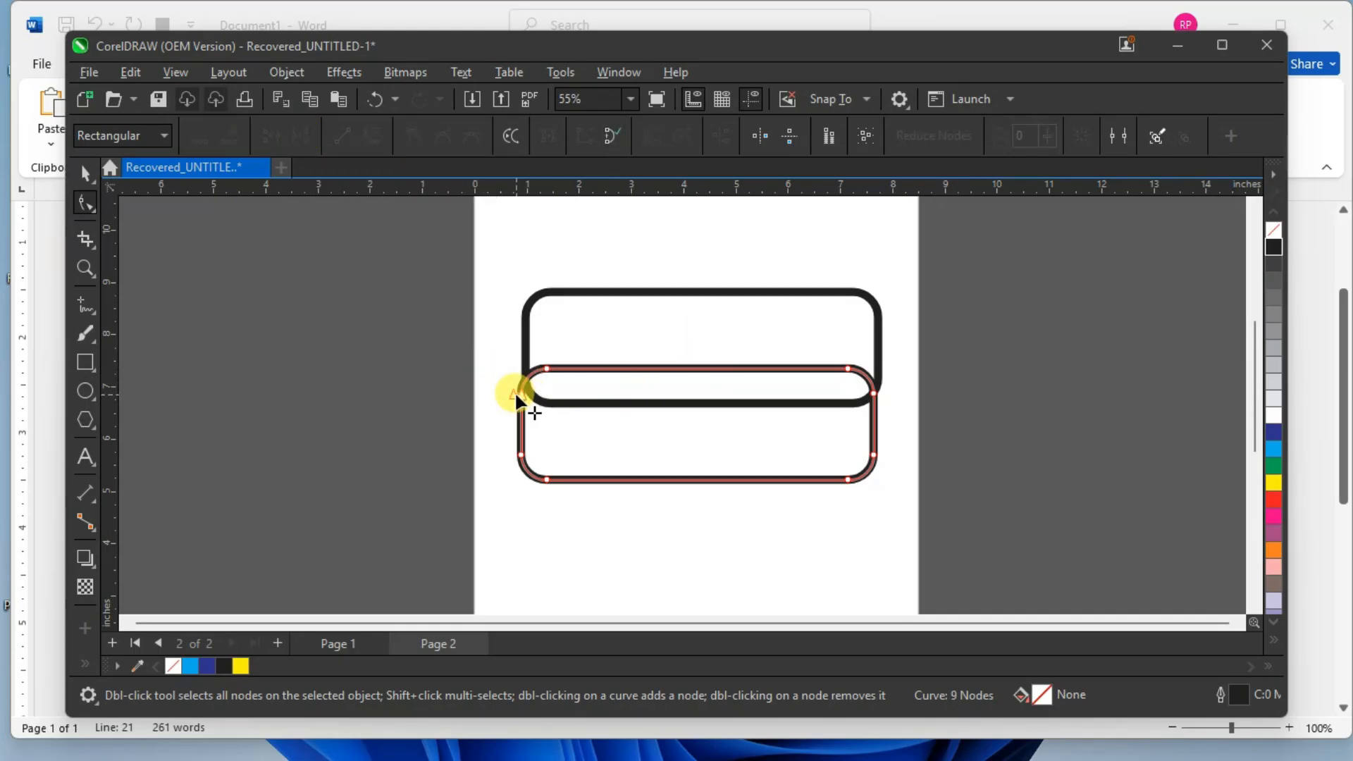
left_click(515, 392)
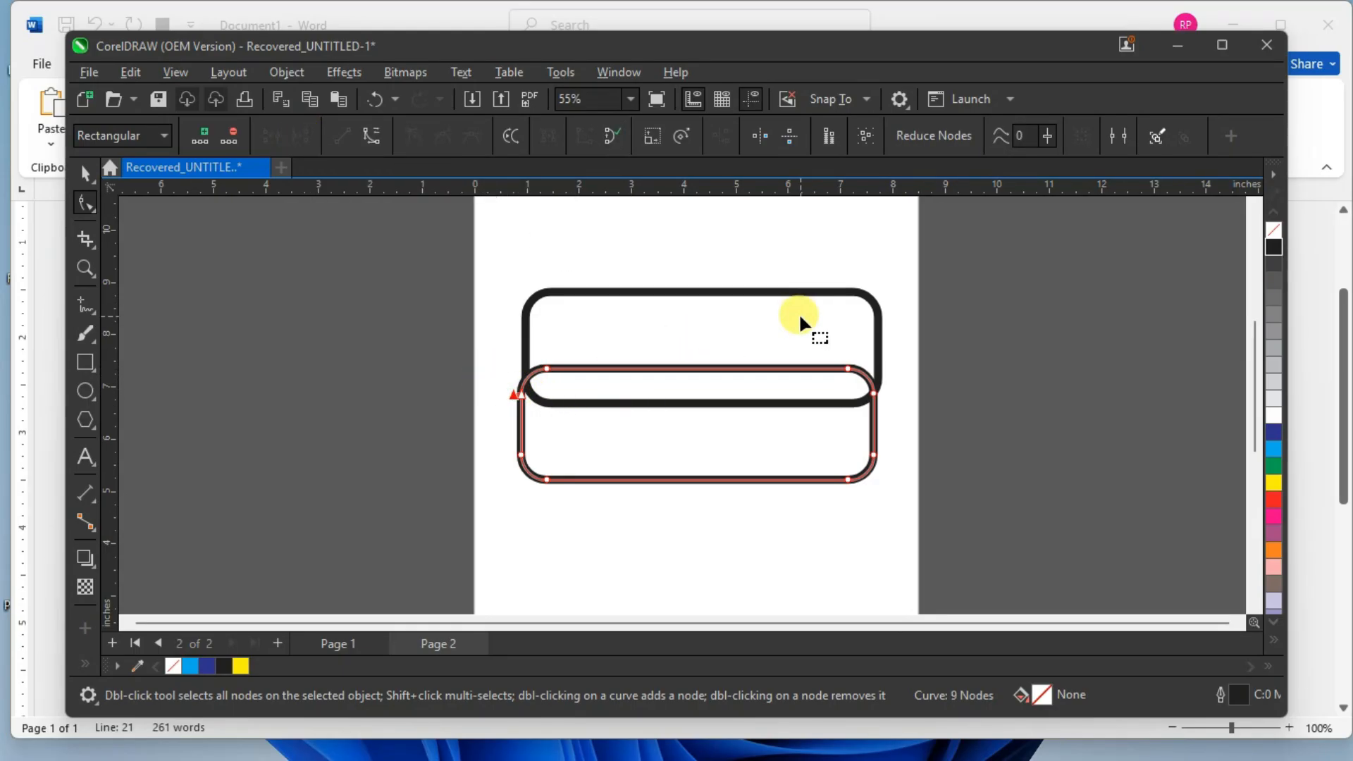
key("Delete")
key("ctrl+z")
left_click(520, 393)
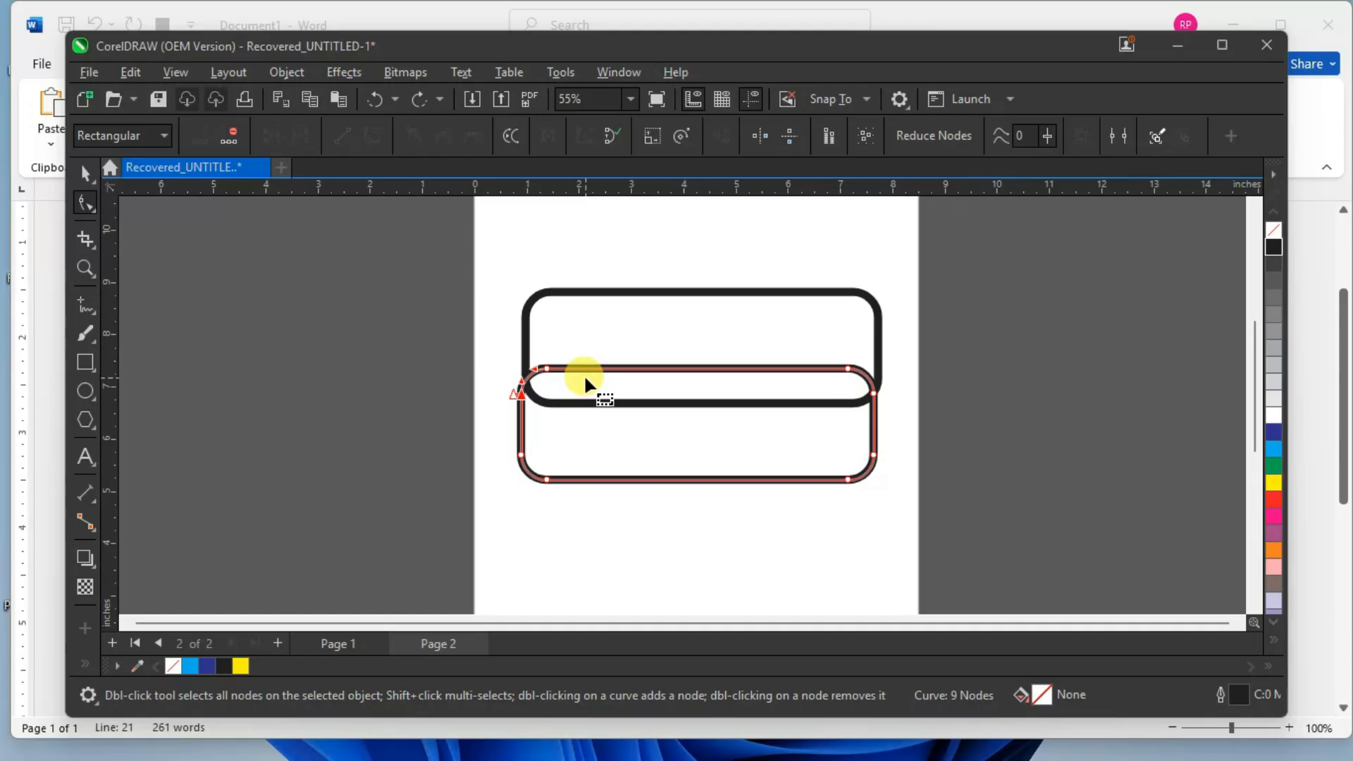
key("Delete")
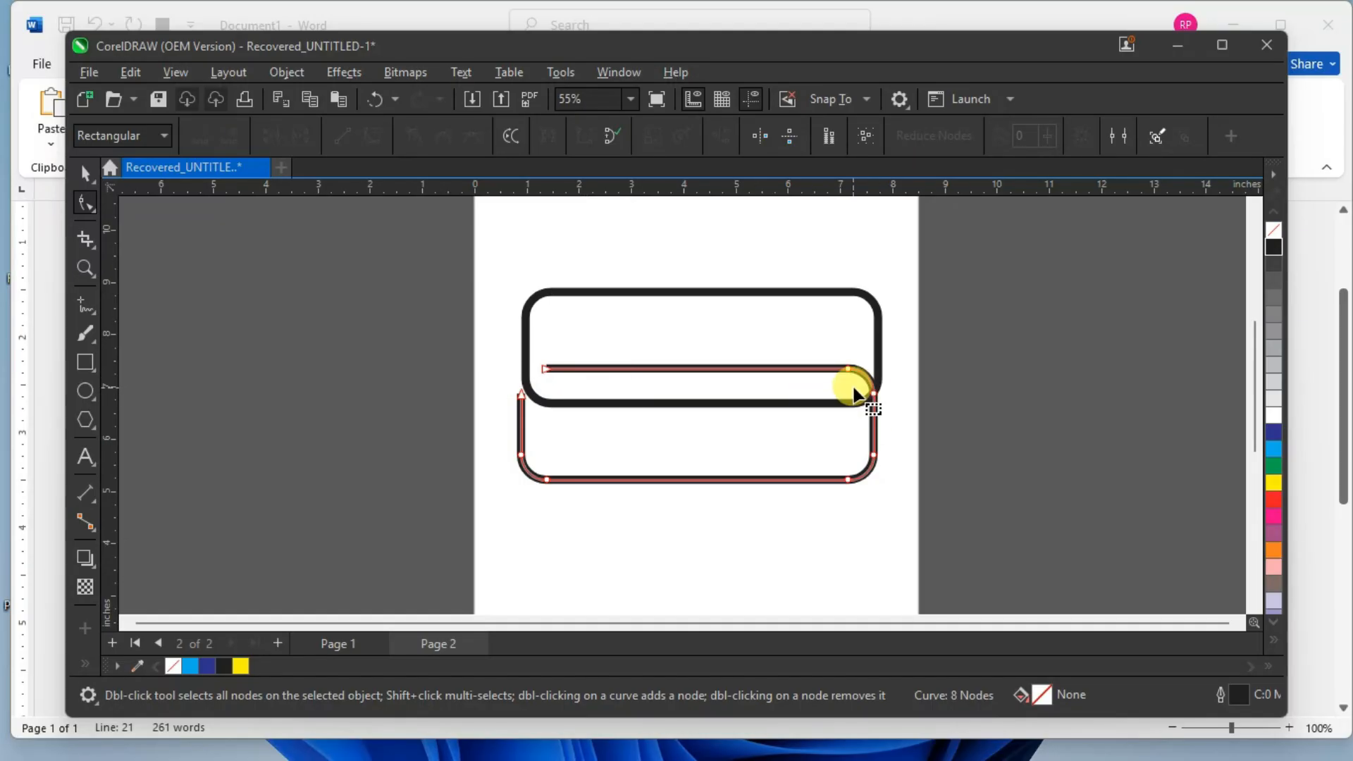
Break the lower copy at the lower node of its upper-right corner and delete that corner arc.
left_click(884, 402)
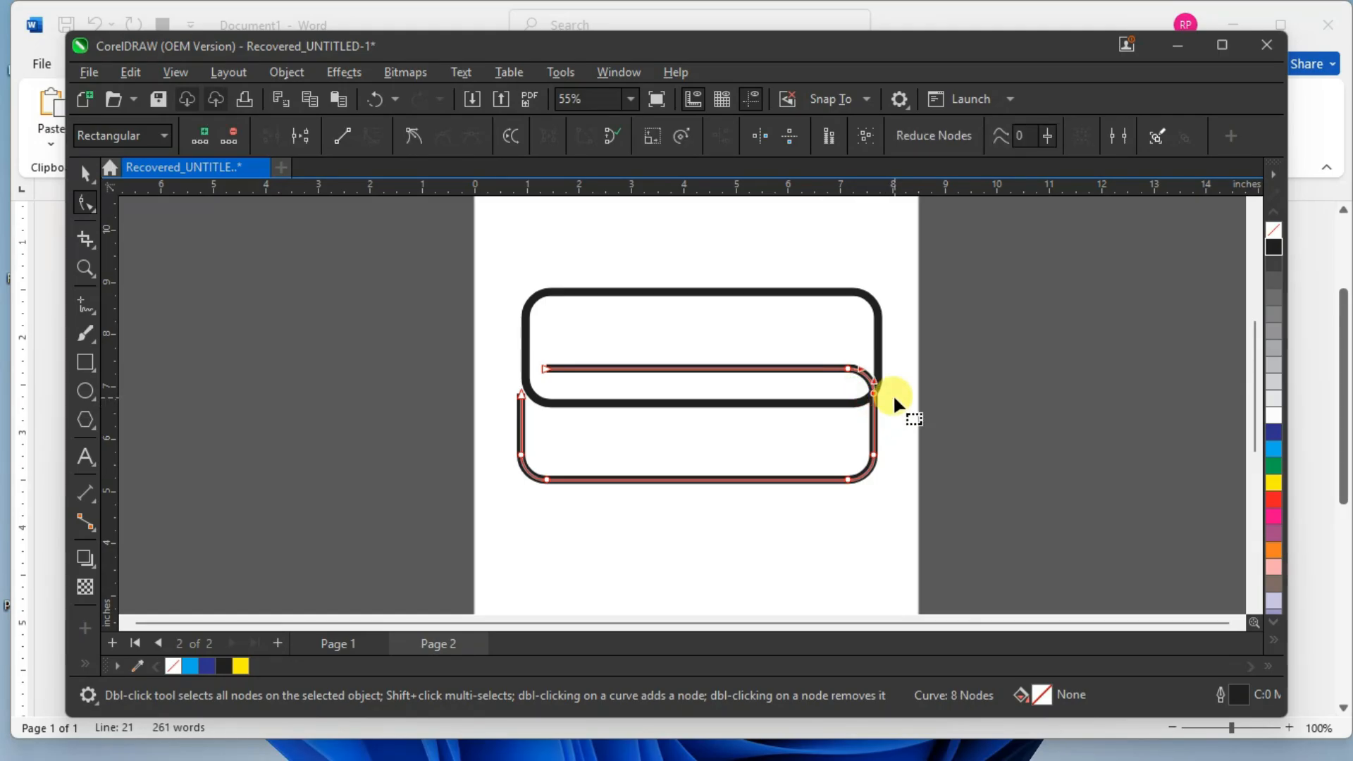
left_click(297, 136)
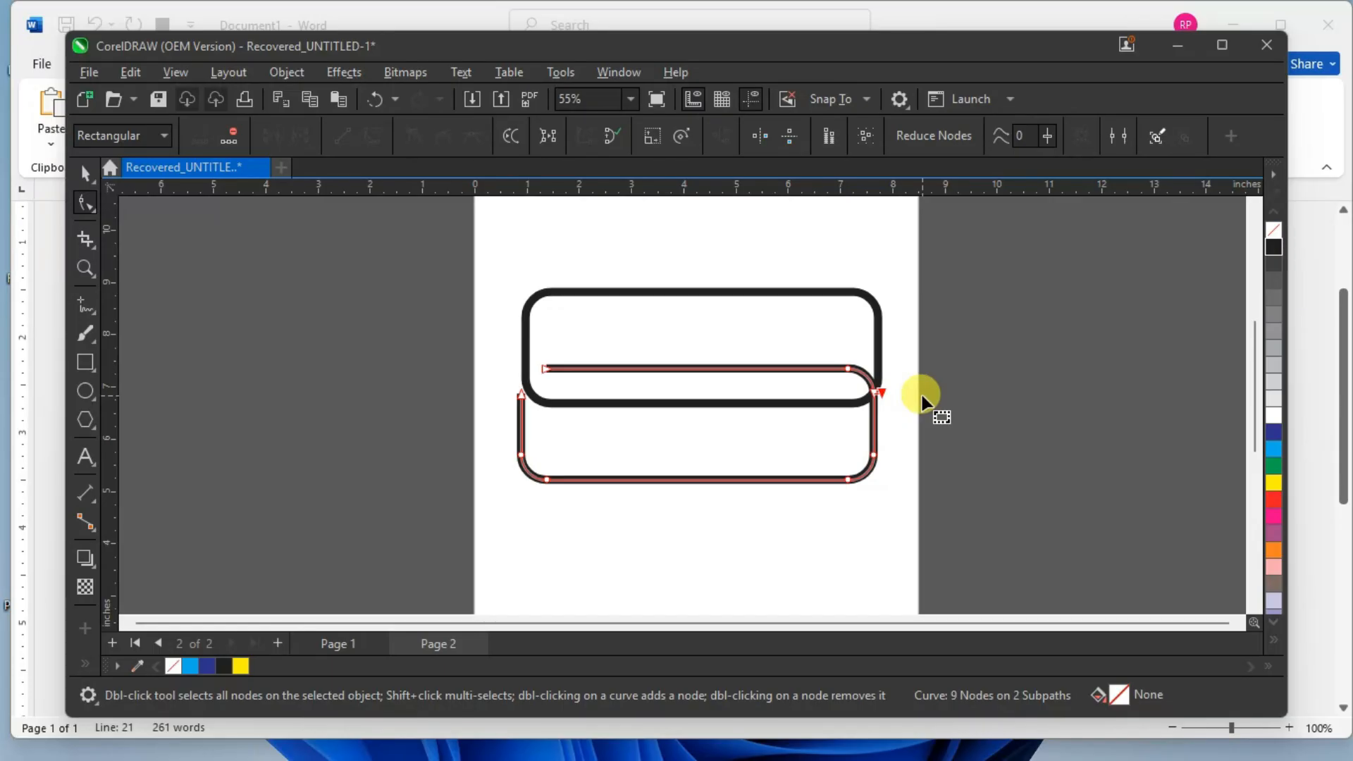
key("Delete")
key("ctrl+z")
left_click(922, 401)
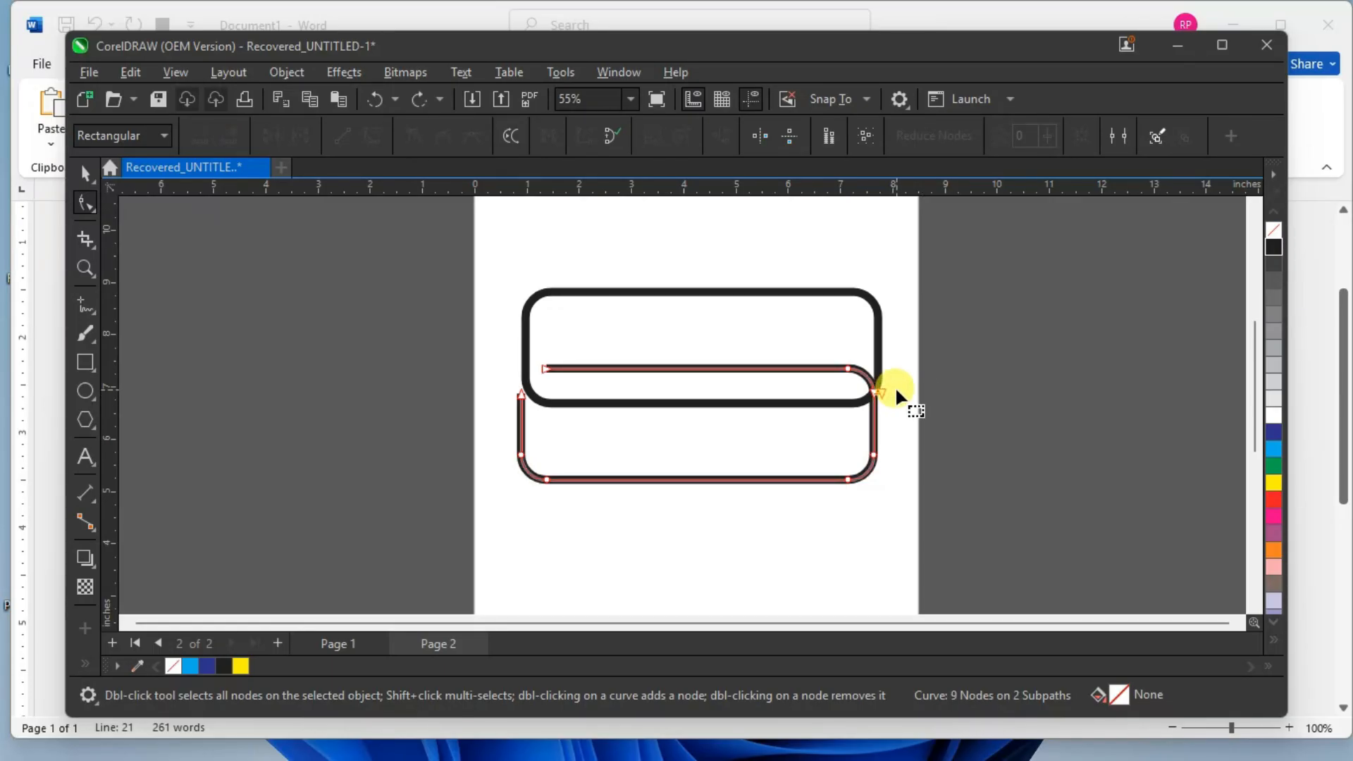
left_click(875, 389)
key("Delete")
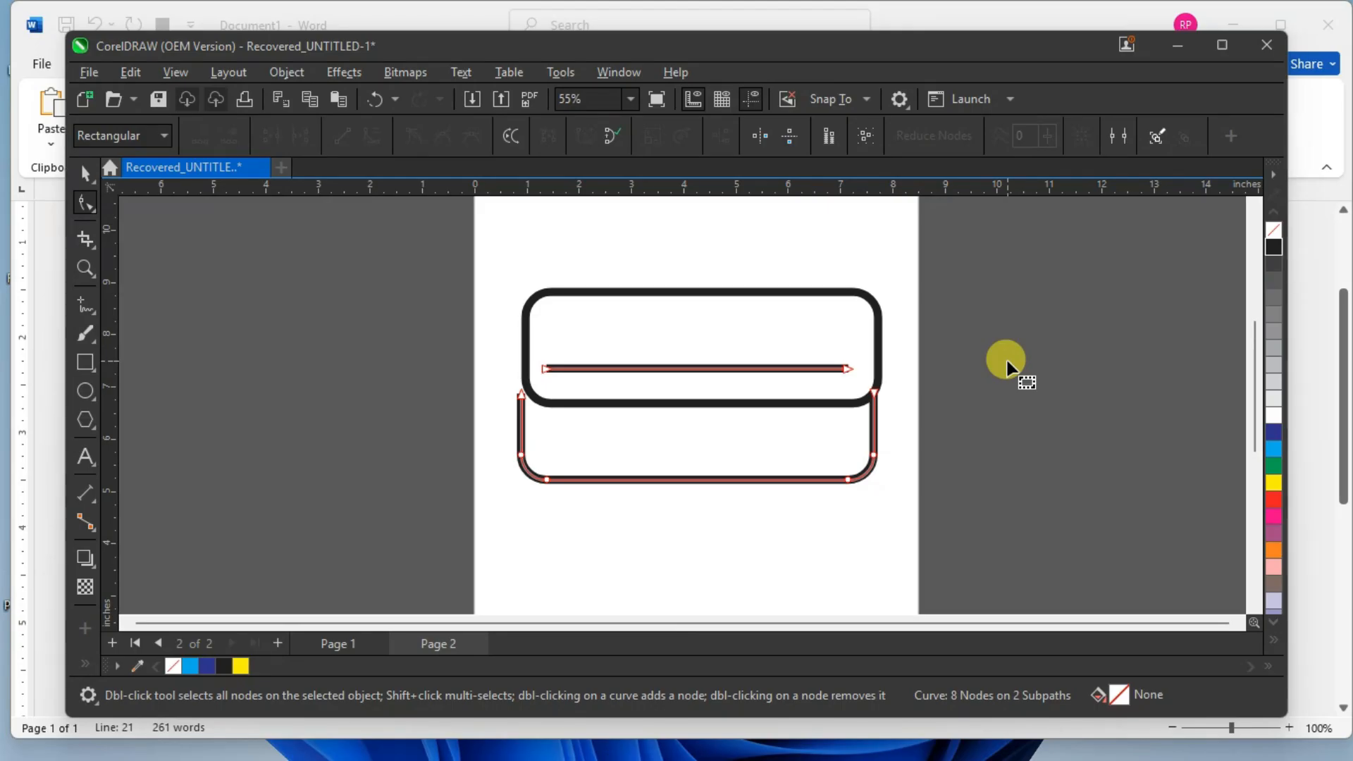
Delete the straight upper line left over from the lower copy, leaving only the open U-shaped curve.
left_click_drag(537, 349, 869, 382)
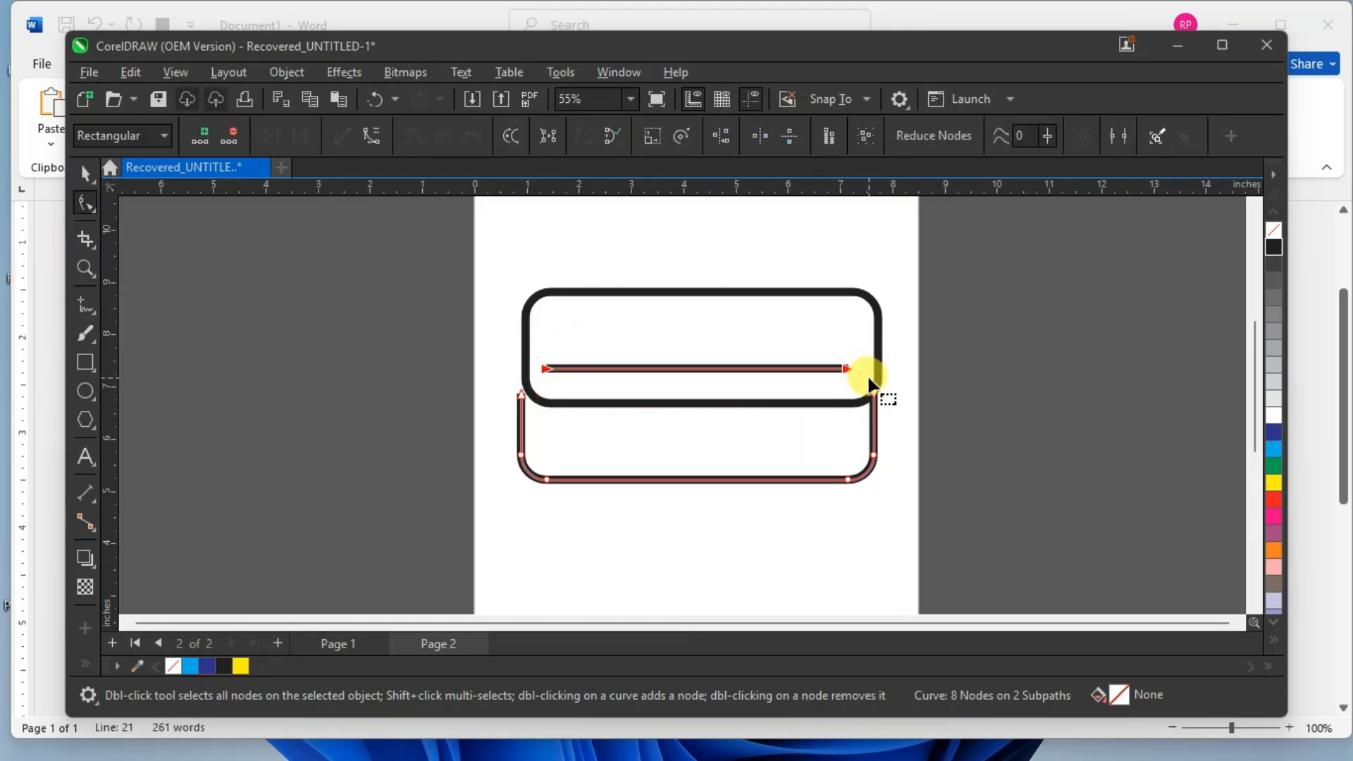
key("Delete")
left_click(85, 173)
left_click(193, 241)
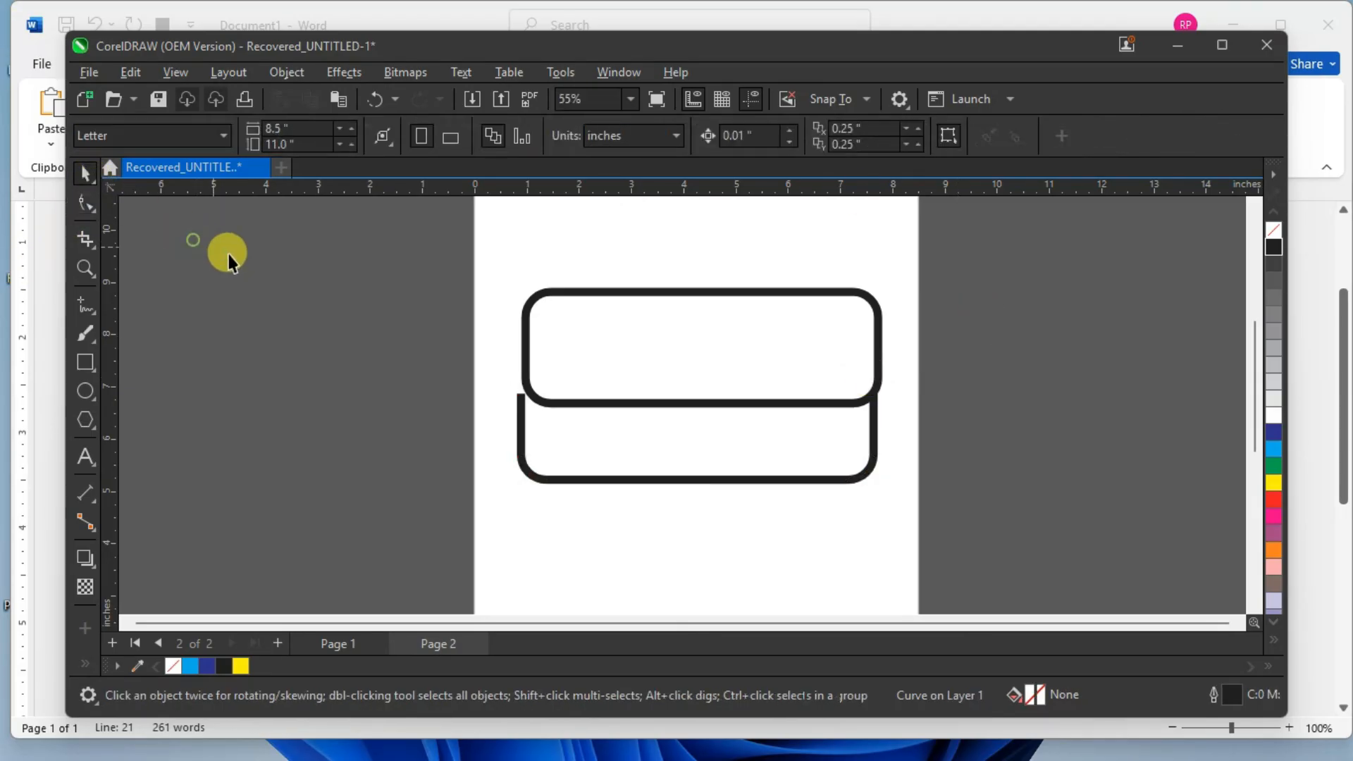
Align the U-shaped curve just beneath the upper rounded rectangle, centred at about X 4.34, Y 5.81 inches.
left_click(805, 485)
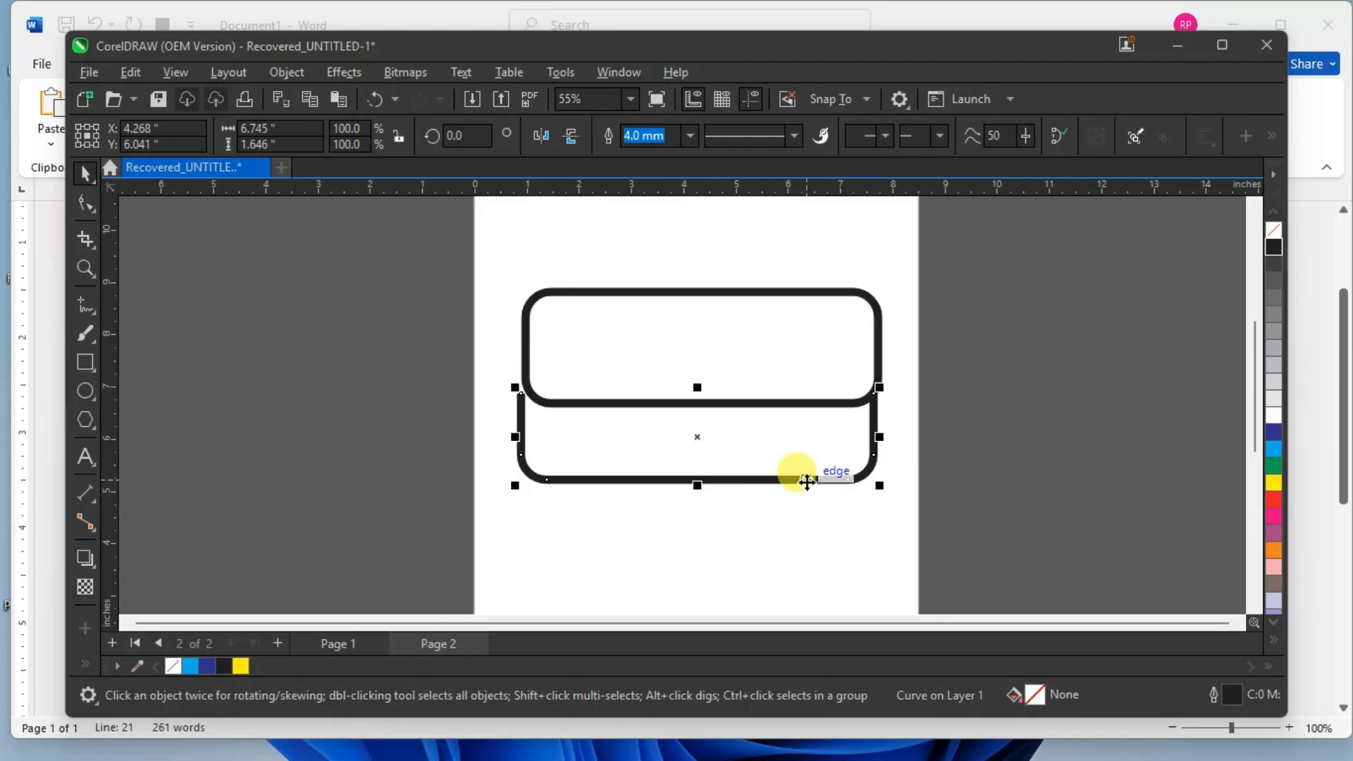
left_click_drag(806, 480, 807, 482)
key("Down")
key("Down")
key("Down")
key("Down")
key("Down")
key("Down")
key("Down")
key("Down")
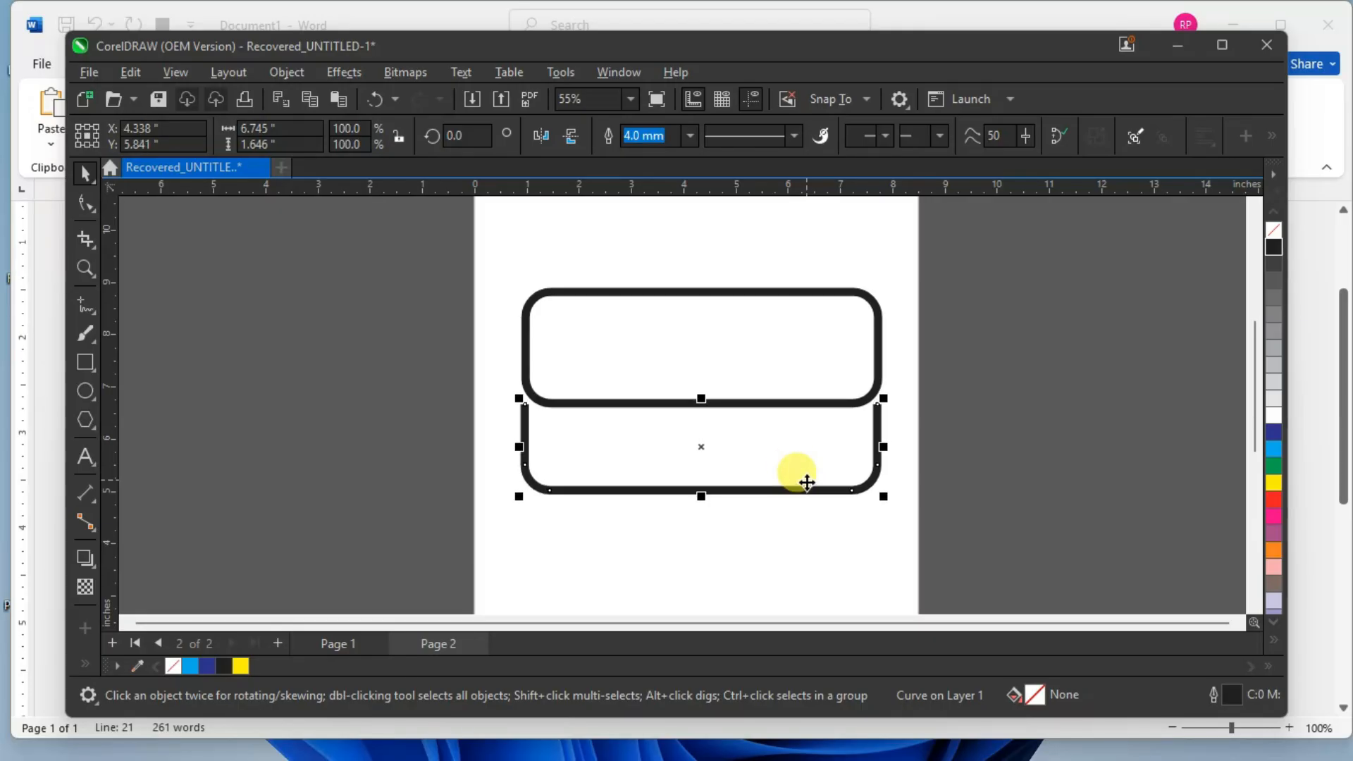
key("Right")
key("Down")
key("Left")
key("Down")
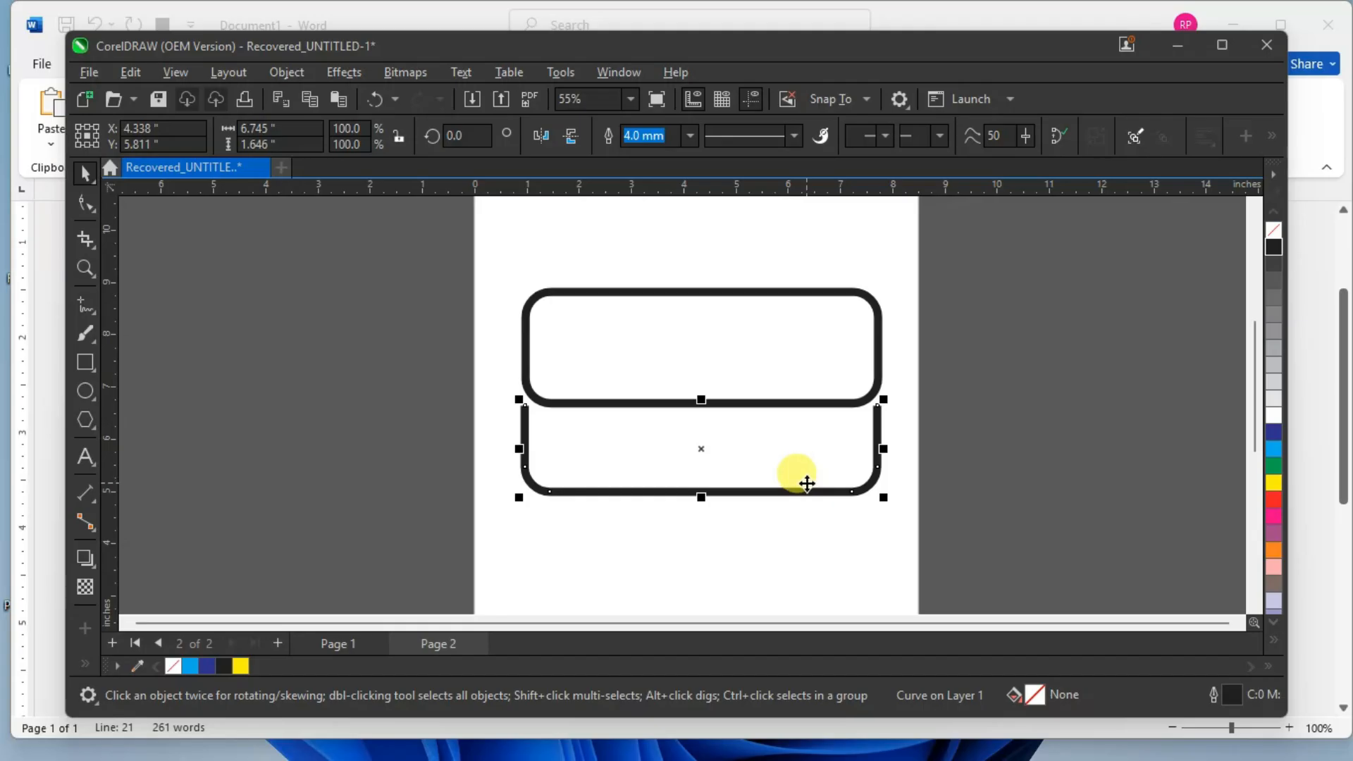
left_click(963, 448)
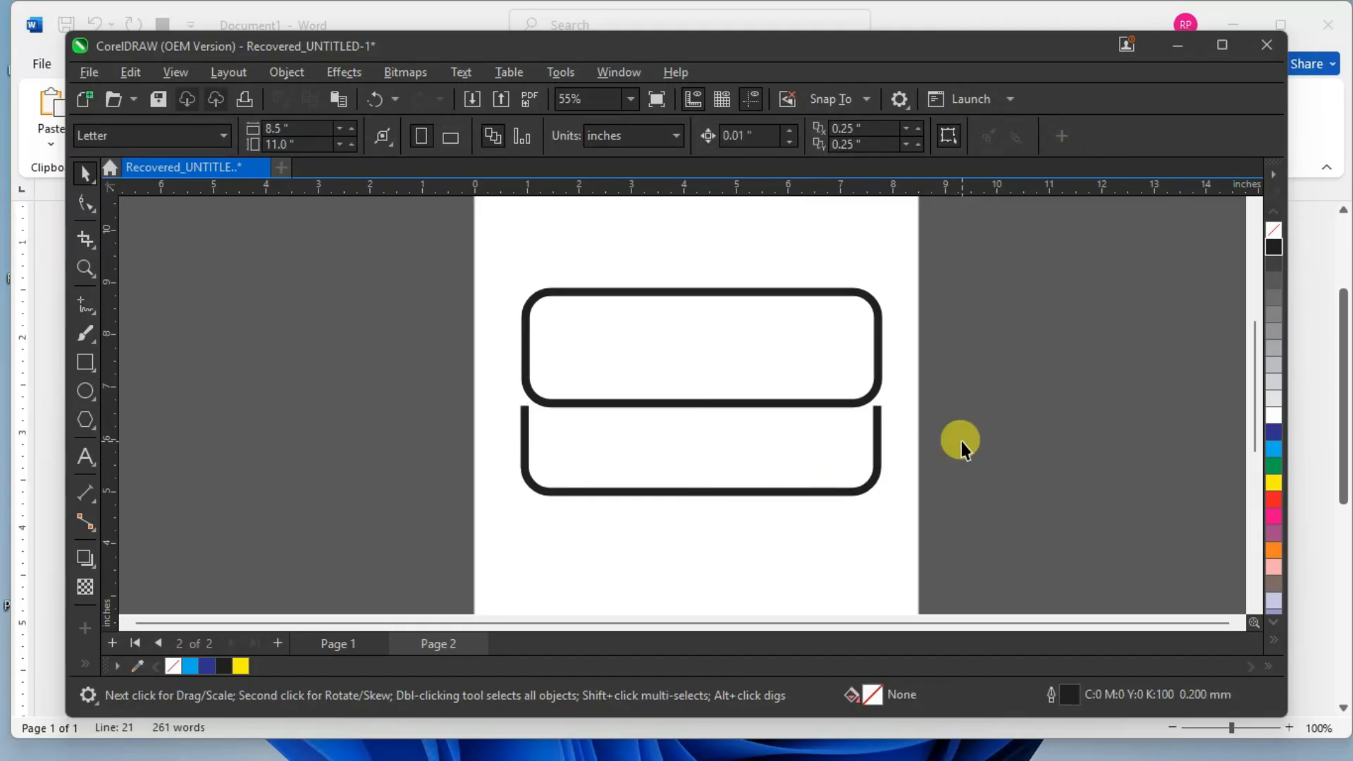
Convert the upper rounded rectangle to curves and deselect it.
left_click(684, 405)
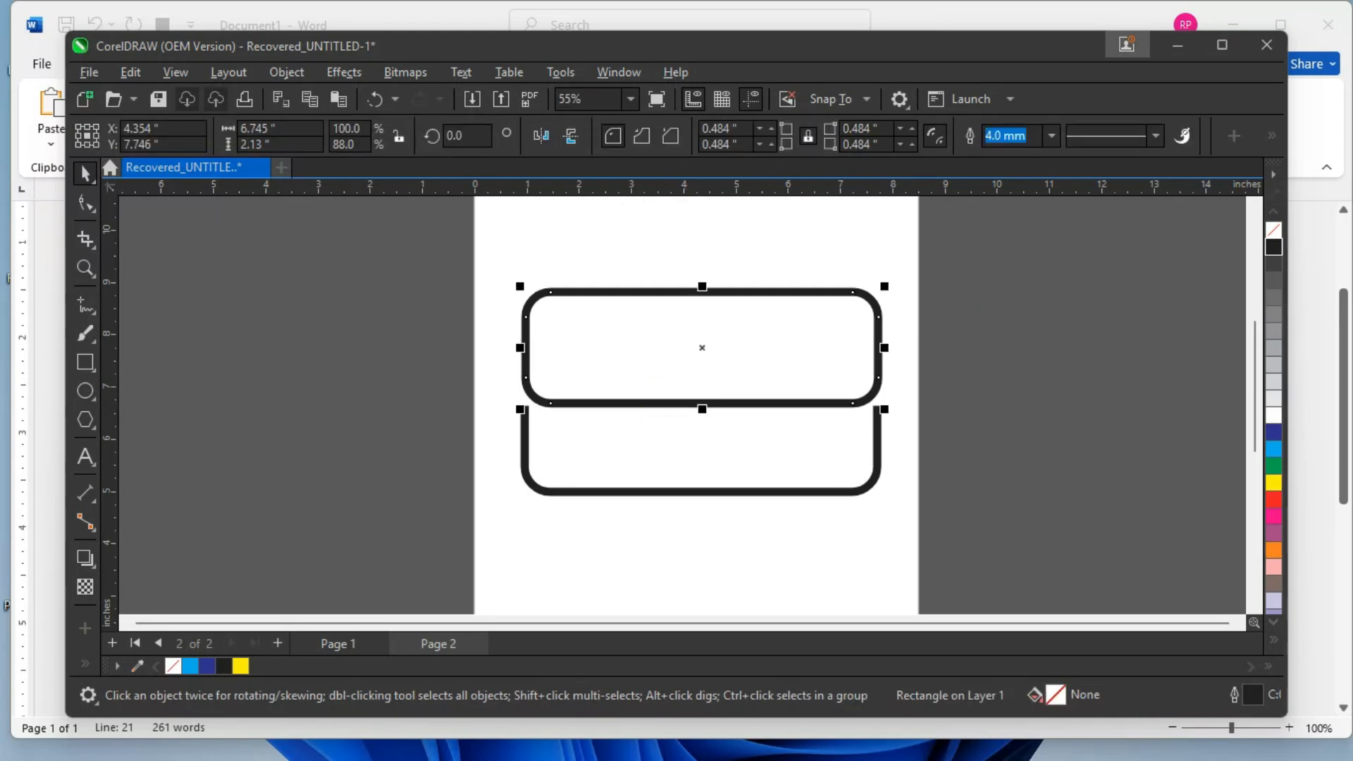
left_click(87, 197)
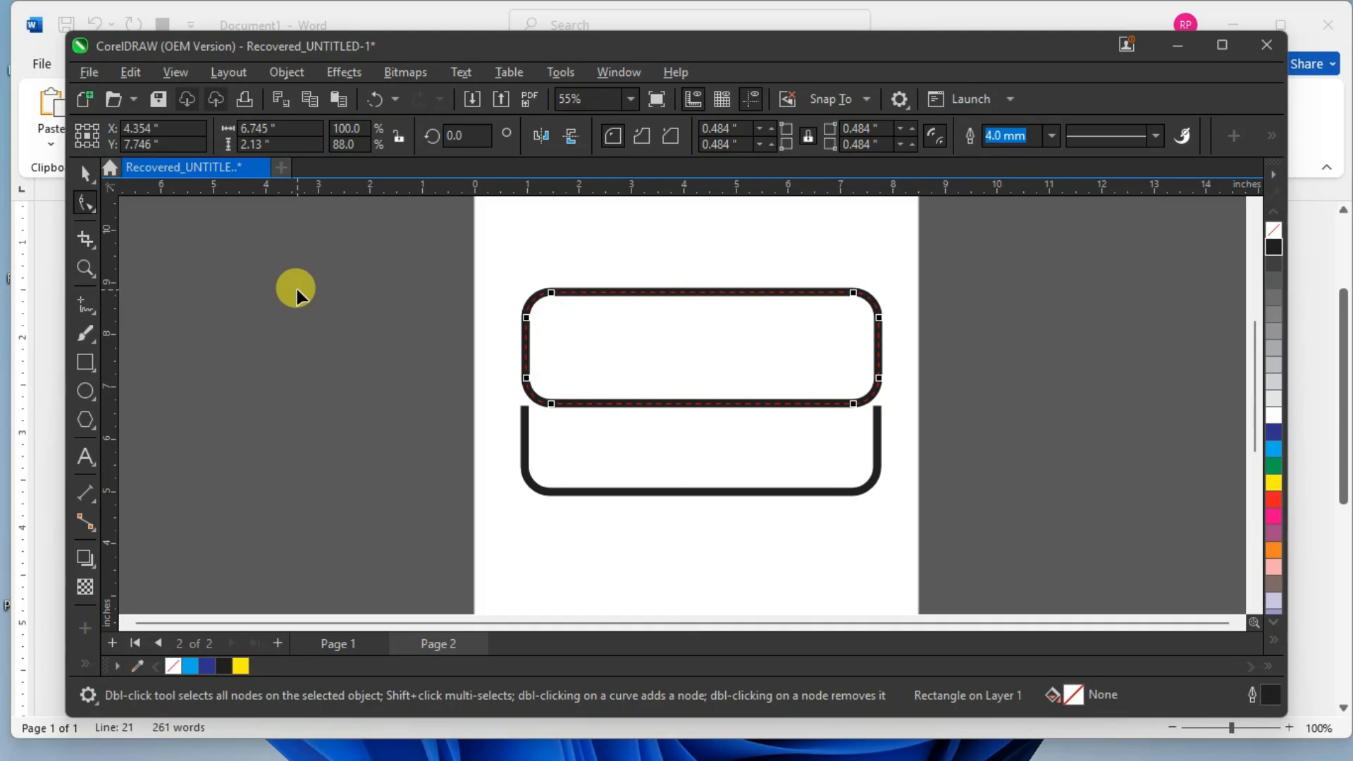
key("ctrl+q")
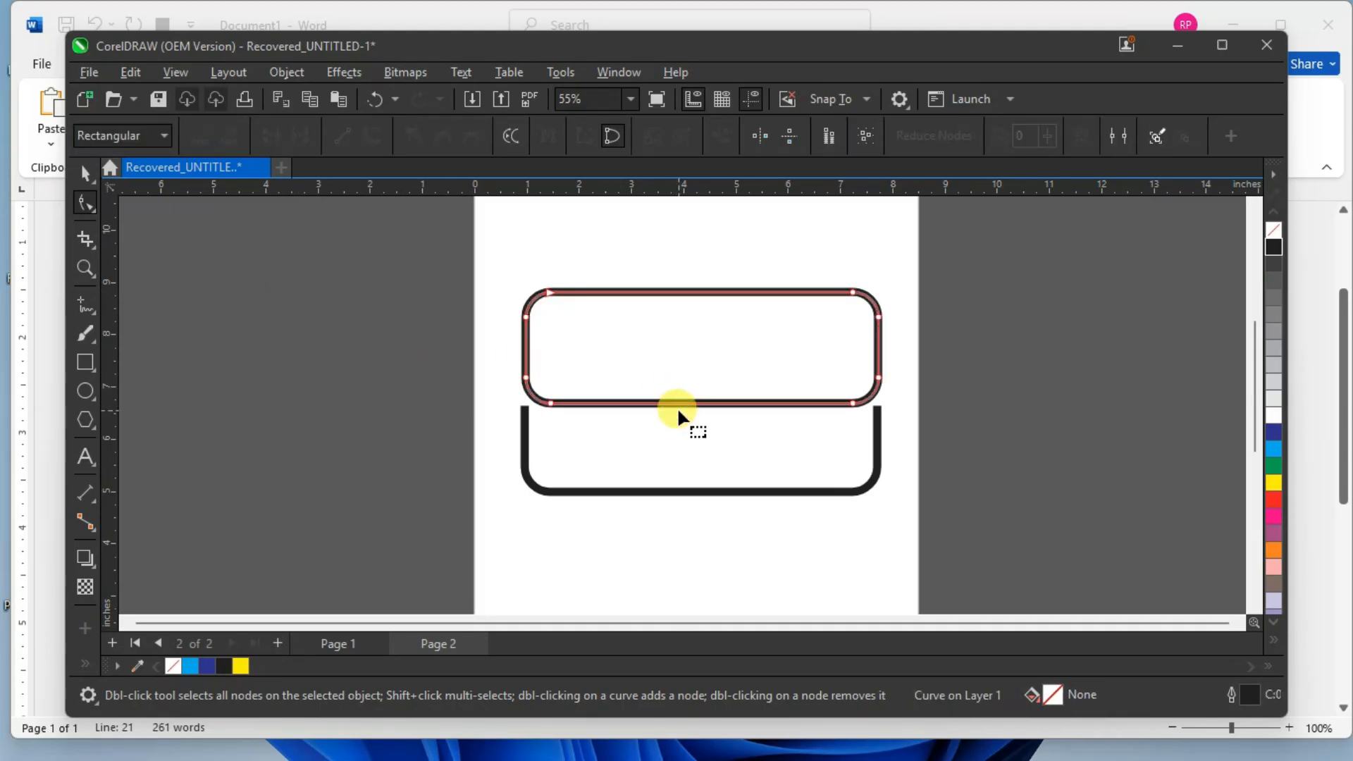
scroll(670, 408, "up", 2)
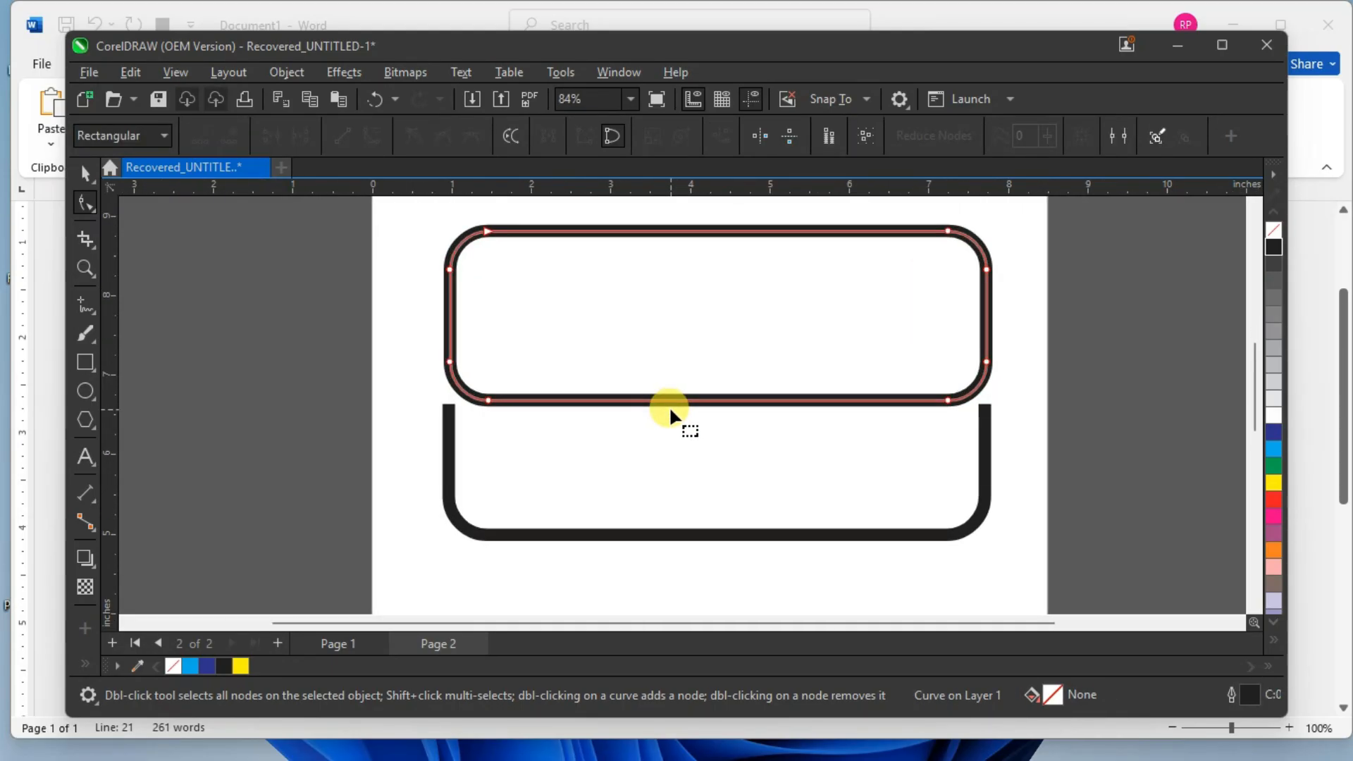
scroll(669, 406, "up", 1)
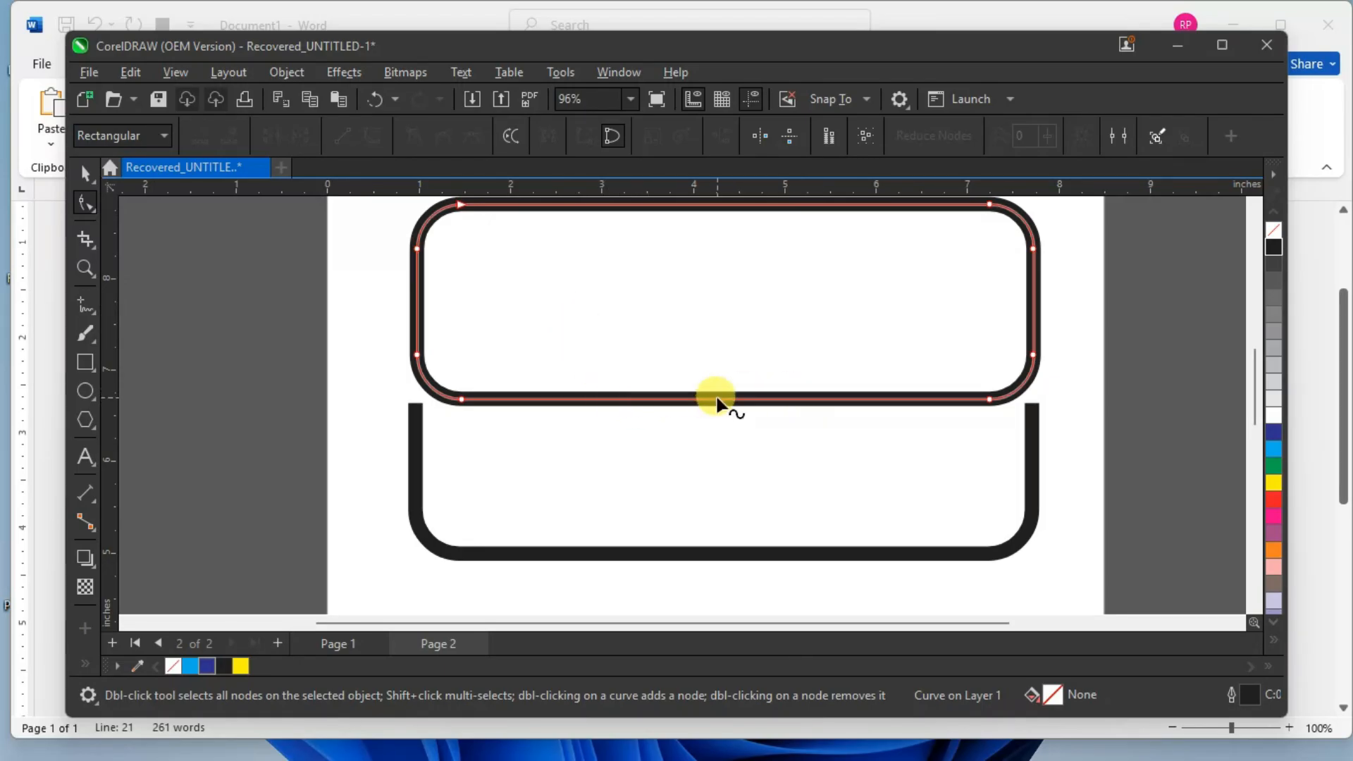
left_click(84, 173)
left_click(155, 238)
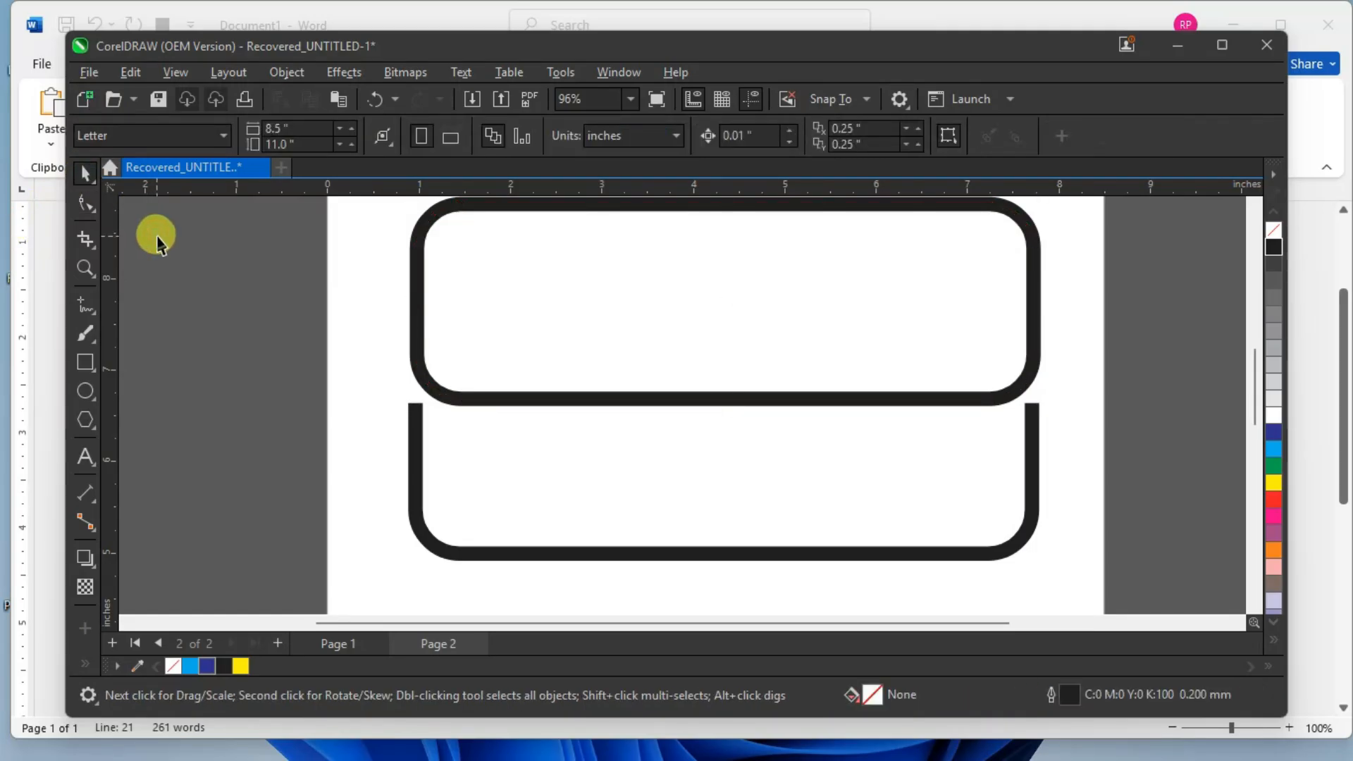
Duplicate the upper rounded rectangle and scale the copy down to about 1.15 by 0.75 inches.
left_click(727, 395)
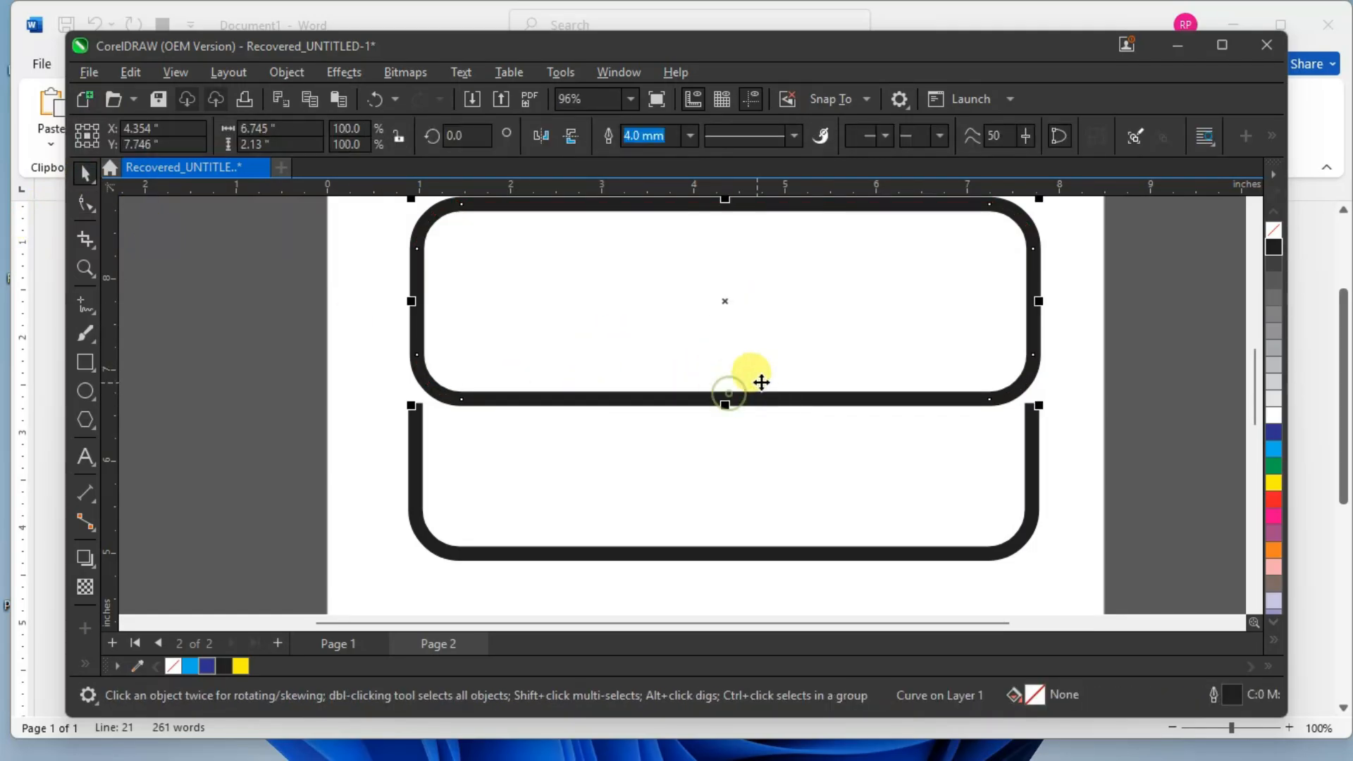
left_click_drag(726, 298, 712, 368)
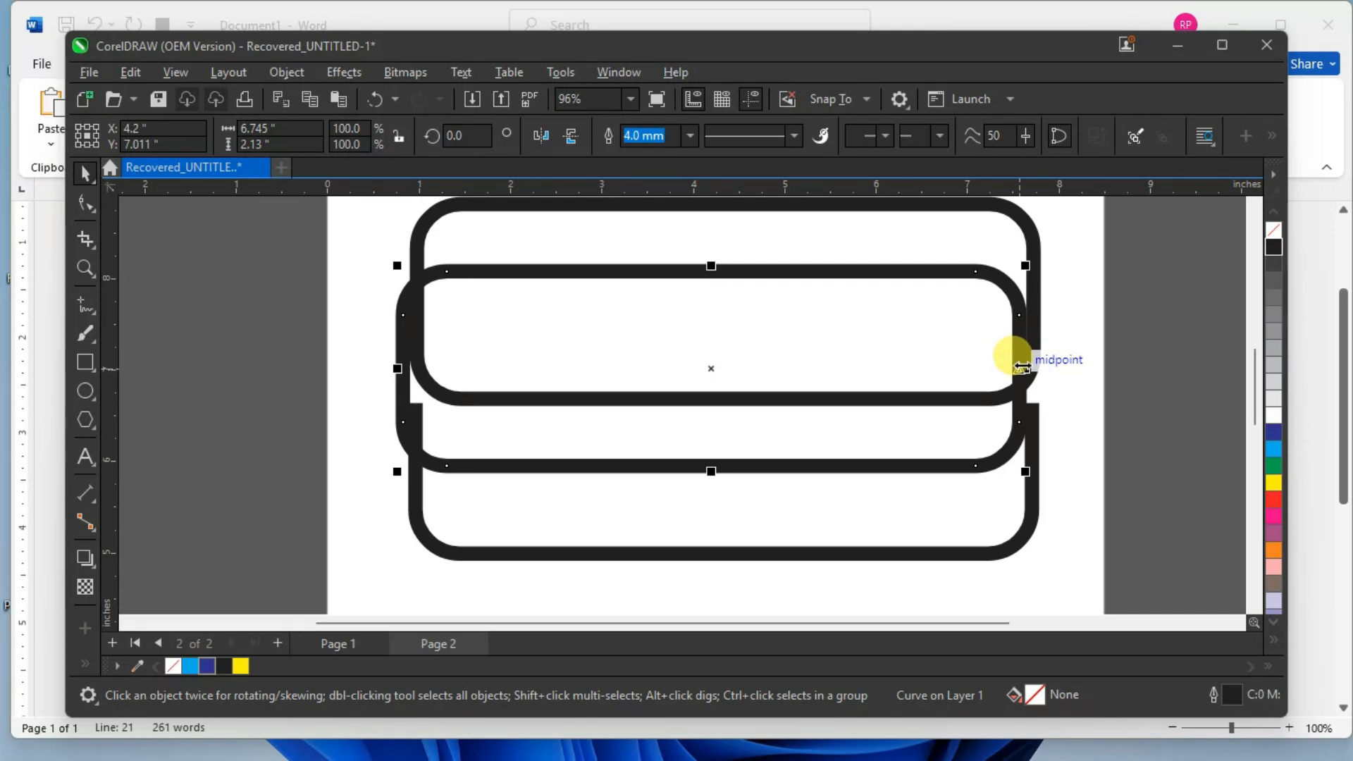
left_click_drag(1022, 367, 873, 367)
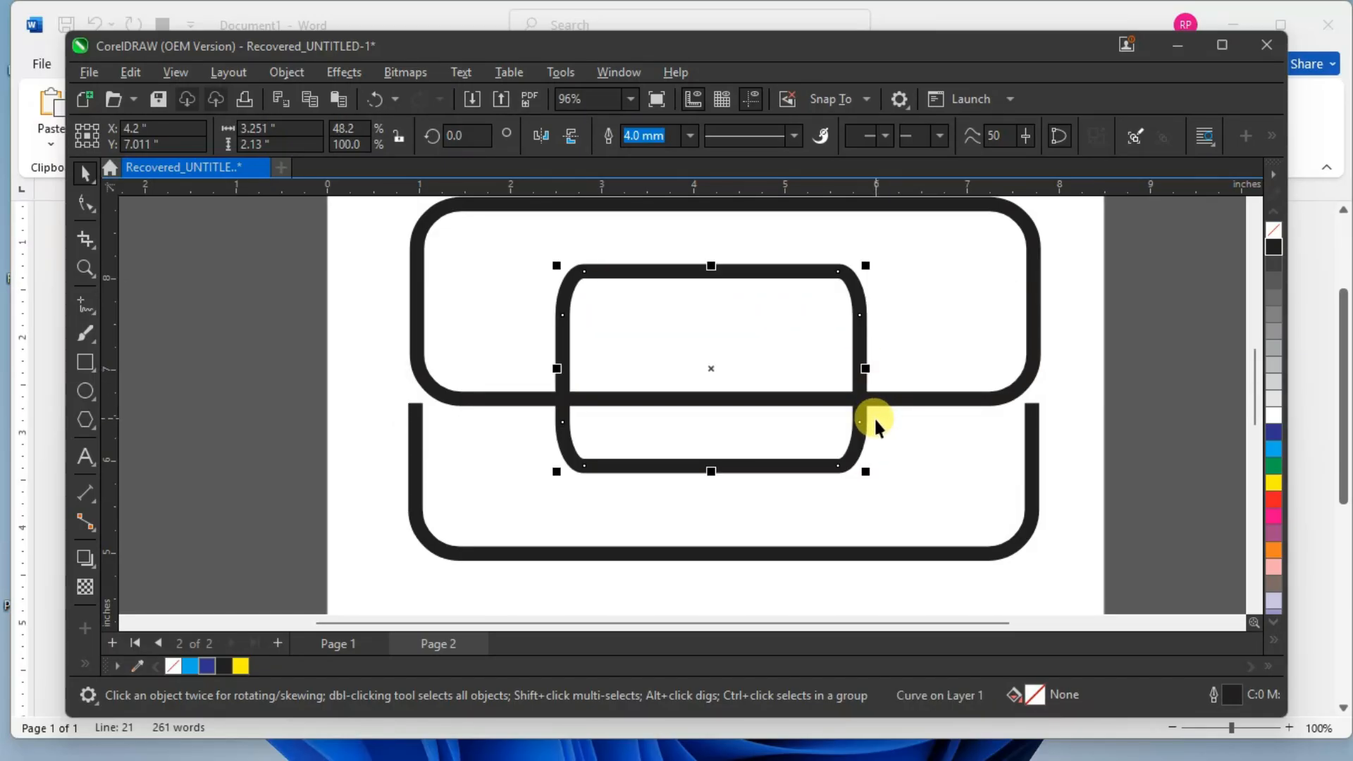
left_click_drag(866, 471, 791, 352)
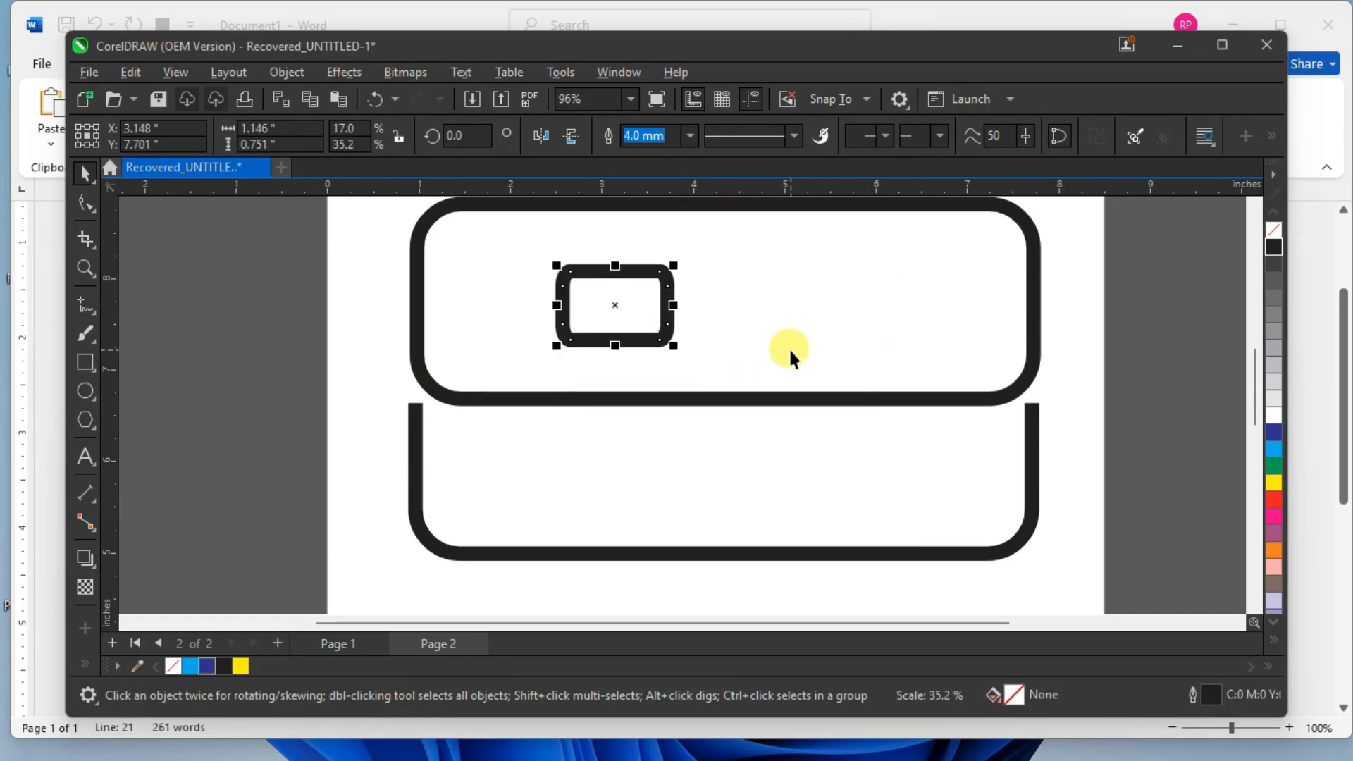
Move the small rounded rectangle onto the middle of the upper shape's lower edge and keep it selected.
left_click_drag(617, 302, 740, 404)
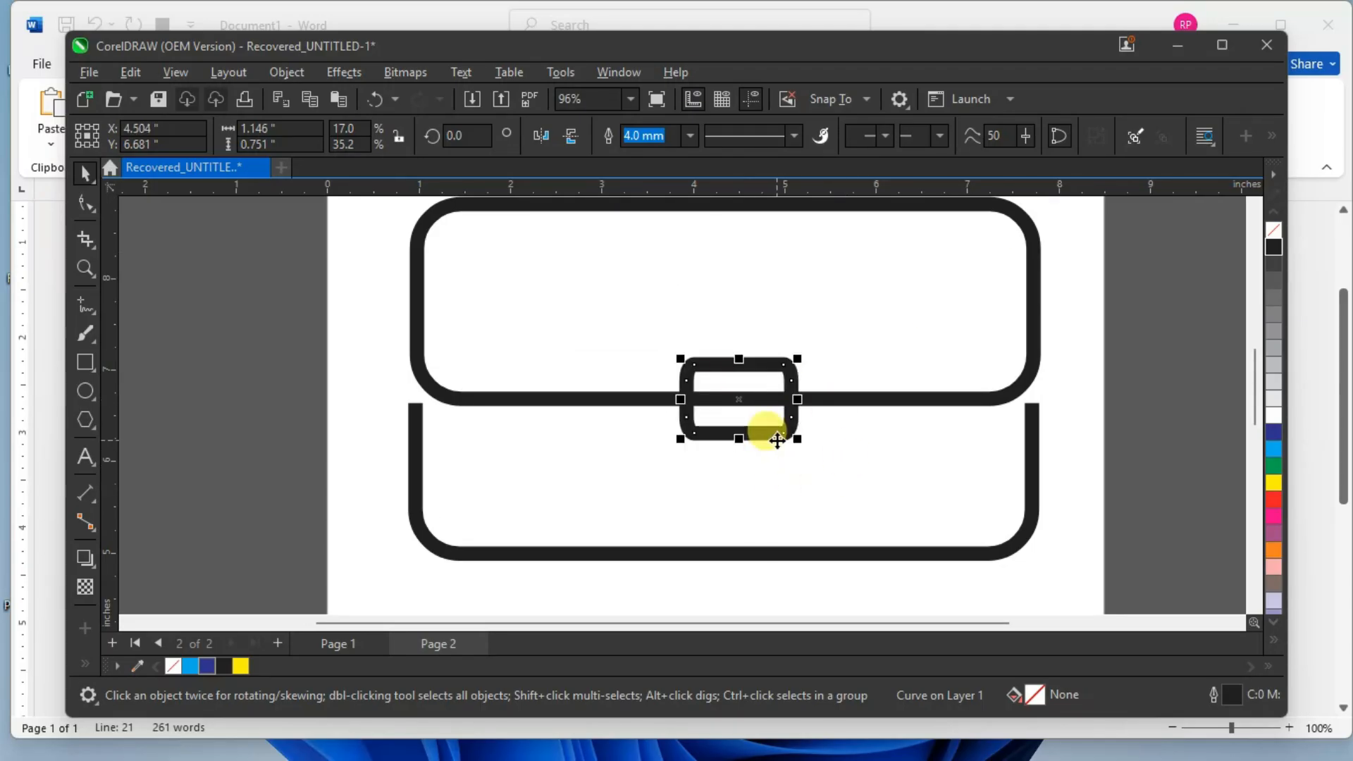
left_click(818, 293)
left_click(750, 368)
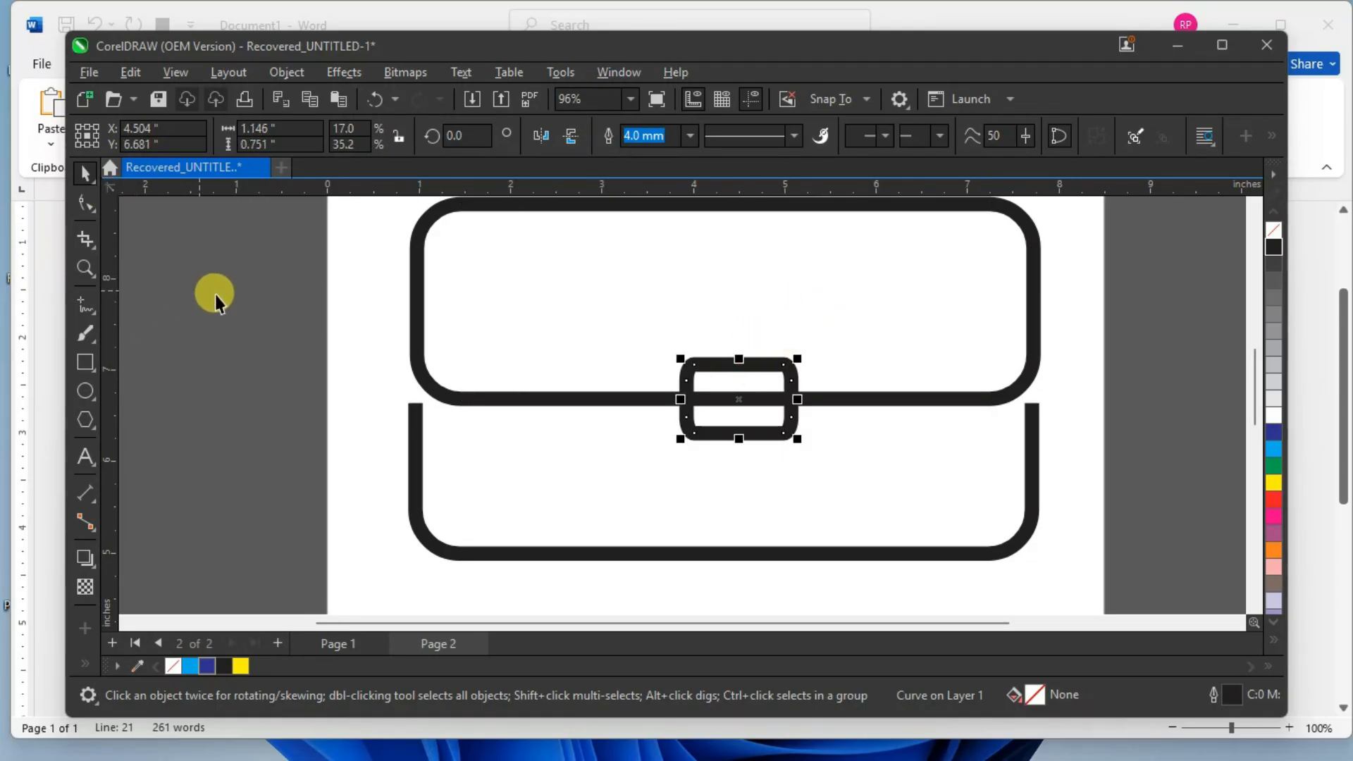
Delete the small rounded rectangle and draw a new rectangle about 1.72 by 1.43 inches across the middle of the upper shape's lower edge.
mouse_move(711, 370)
left_mouse_down()
mouse_move(698, 324)
mouse_move(696, 367)
left_mouse_up()
key("Delete")
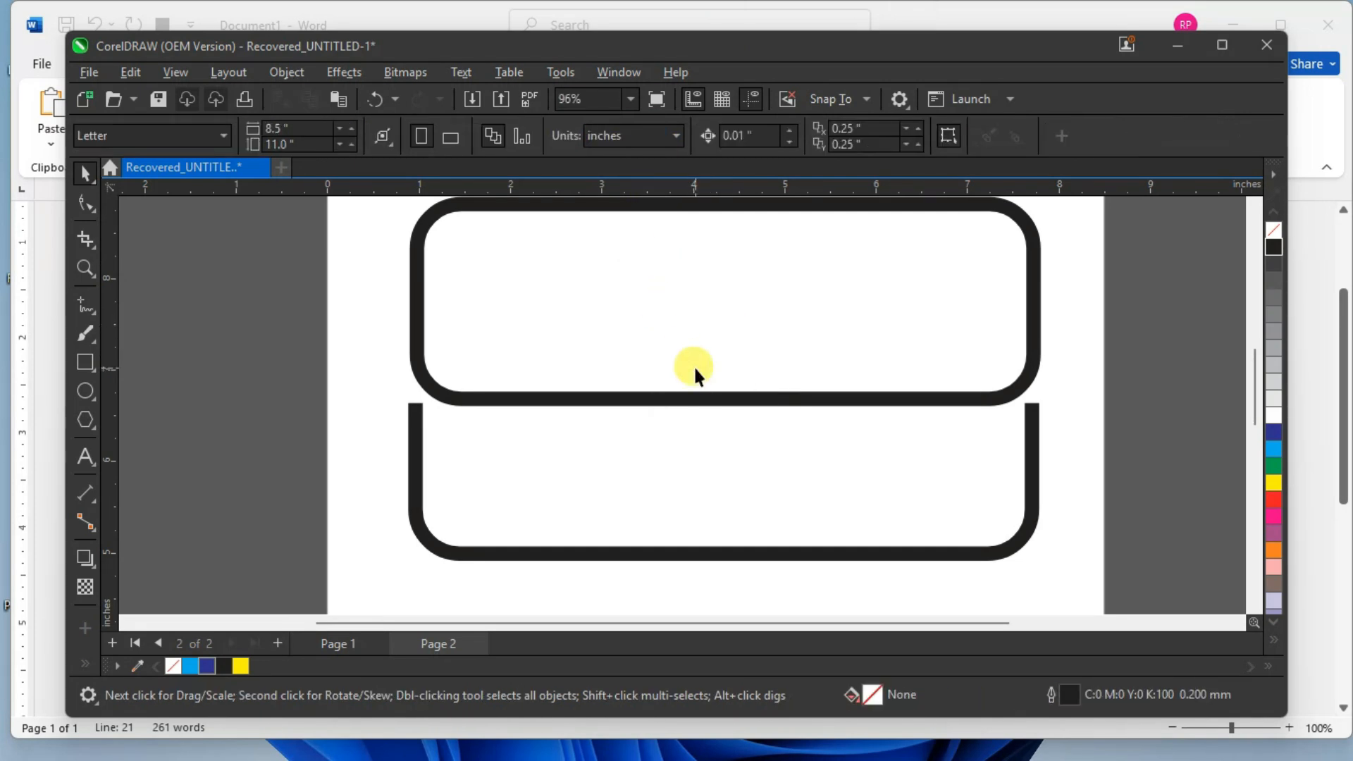
left_click(87, 360)
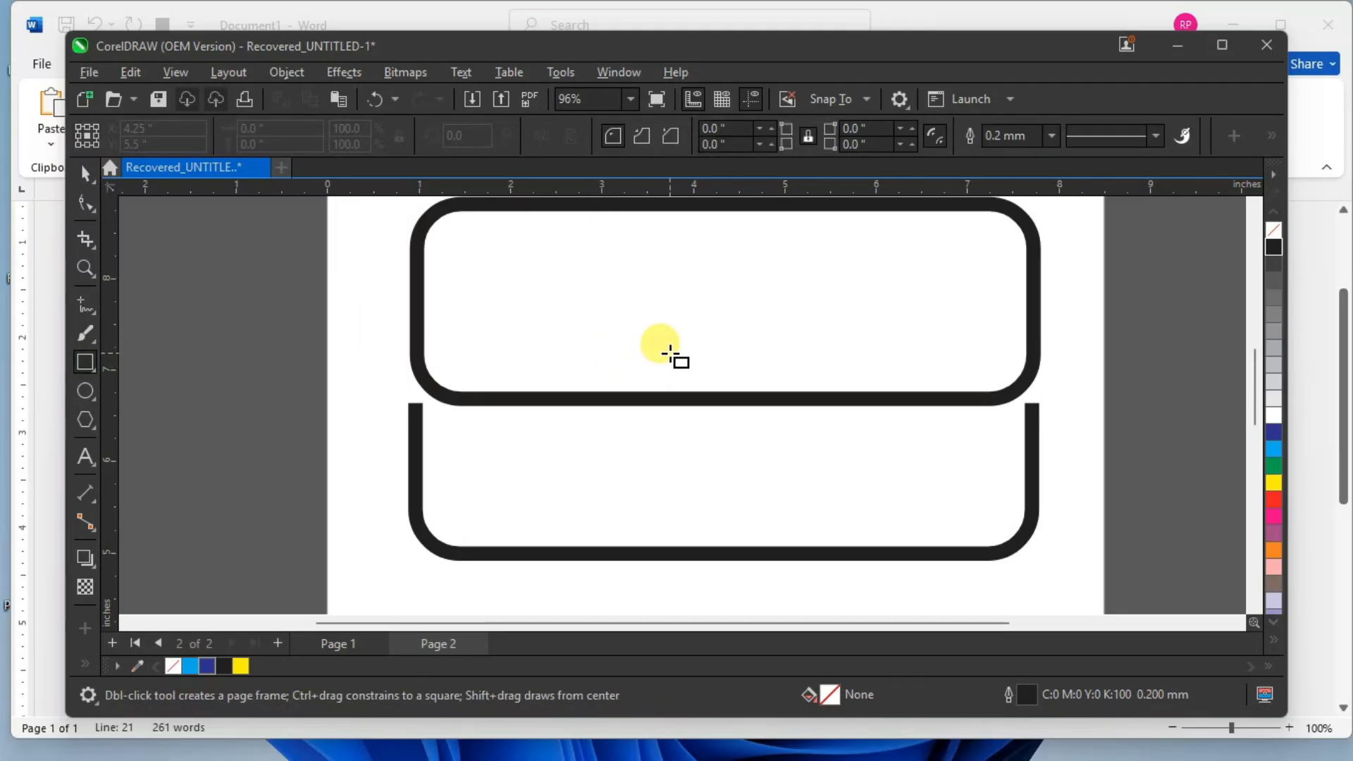
left_click_drag(670, 348, 827, 478)
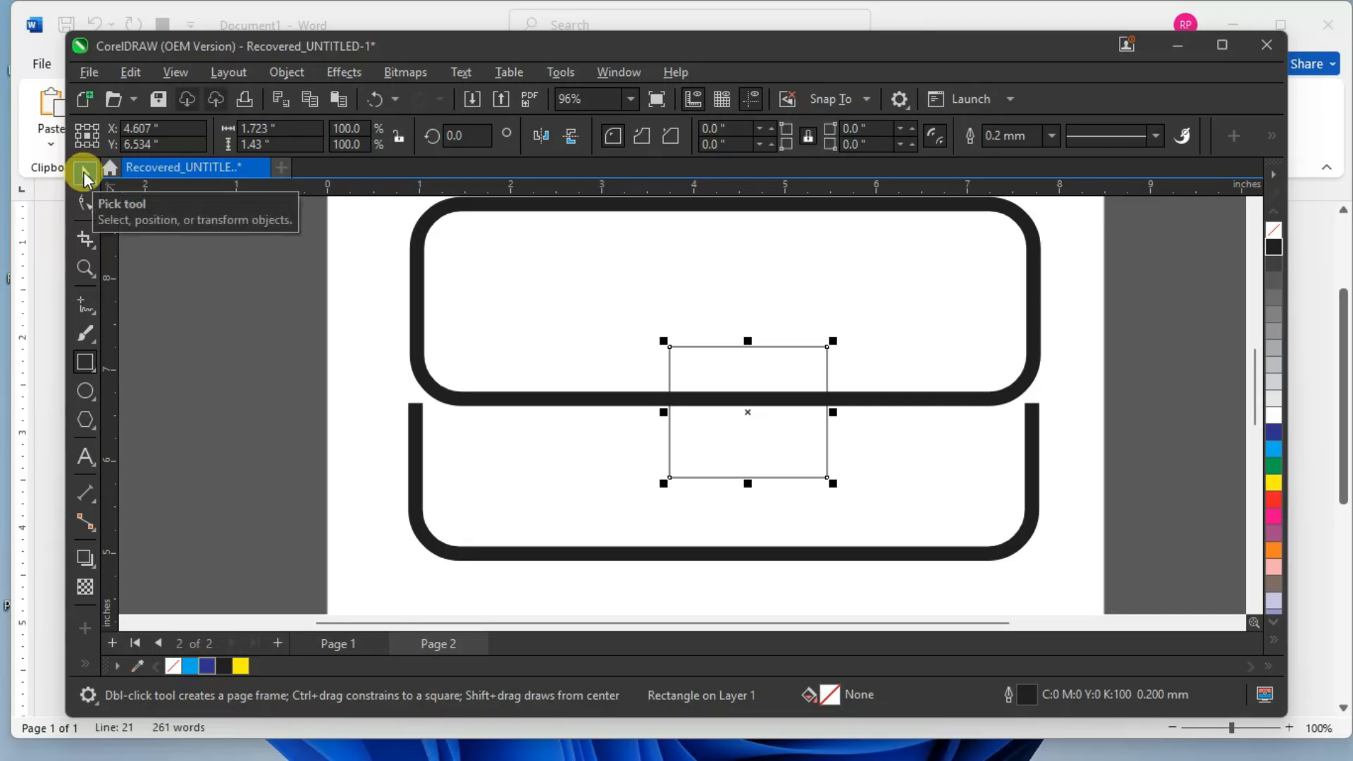
Resize the new rectangle to a 2 by 2 inch square and keep it selected.
left_click(291, 127)
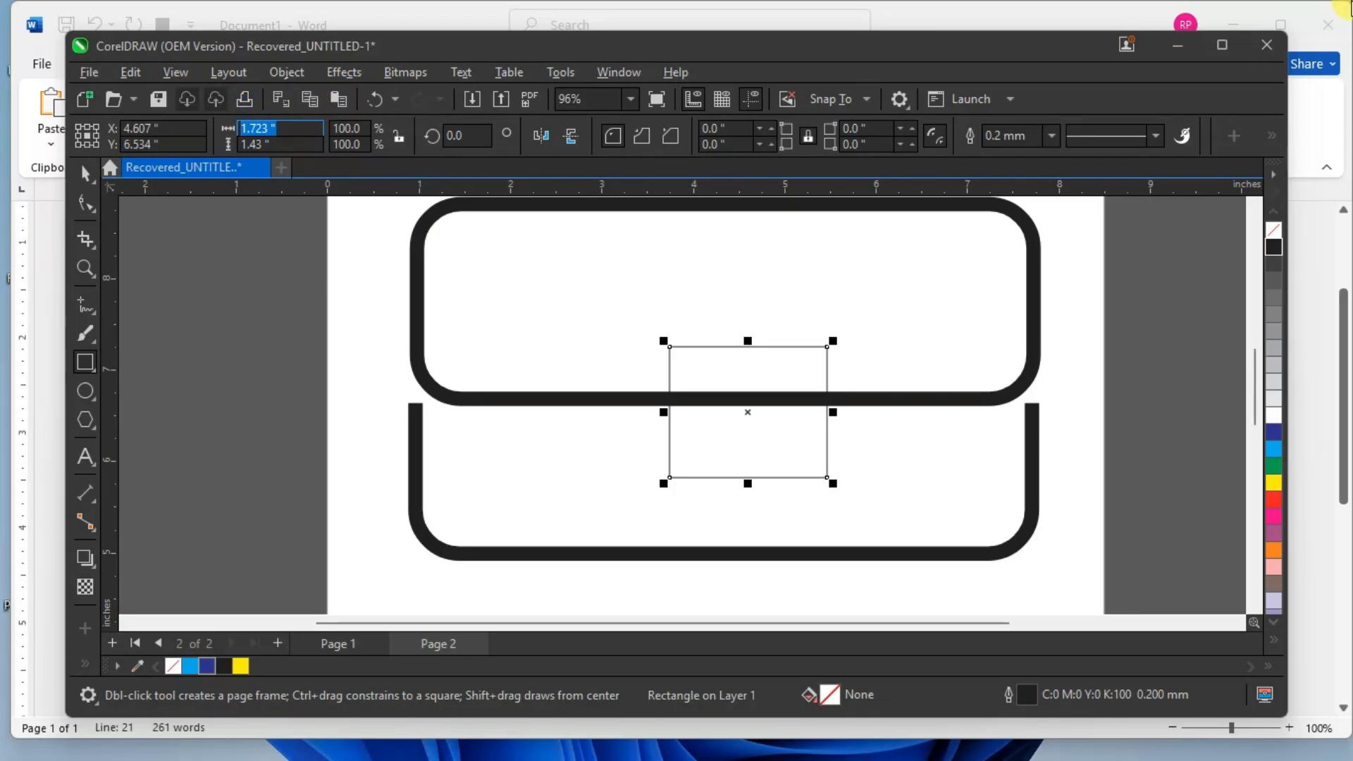
type("2")
key("Tab")
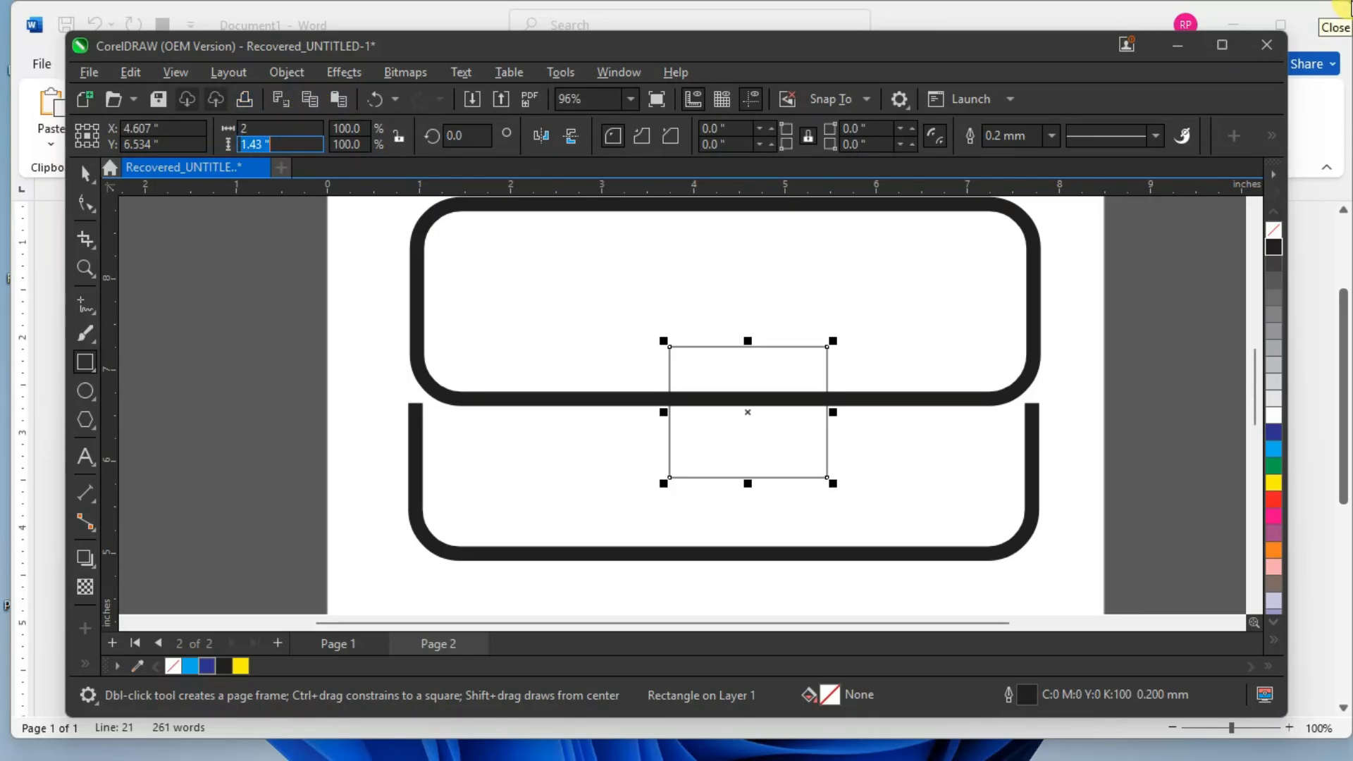
type("2")
key("Return")
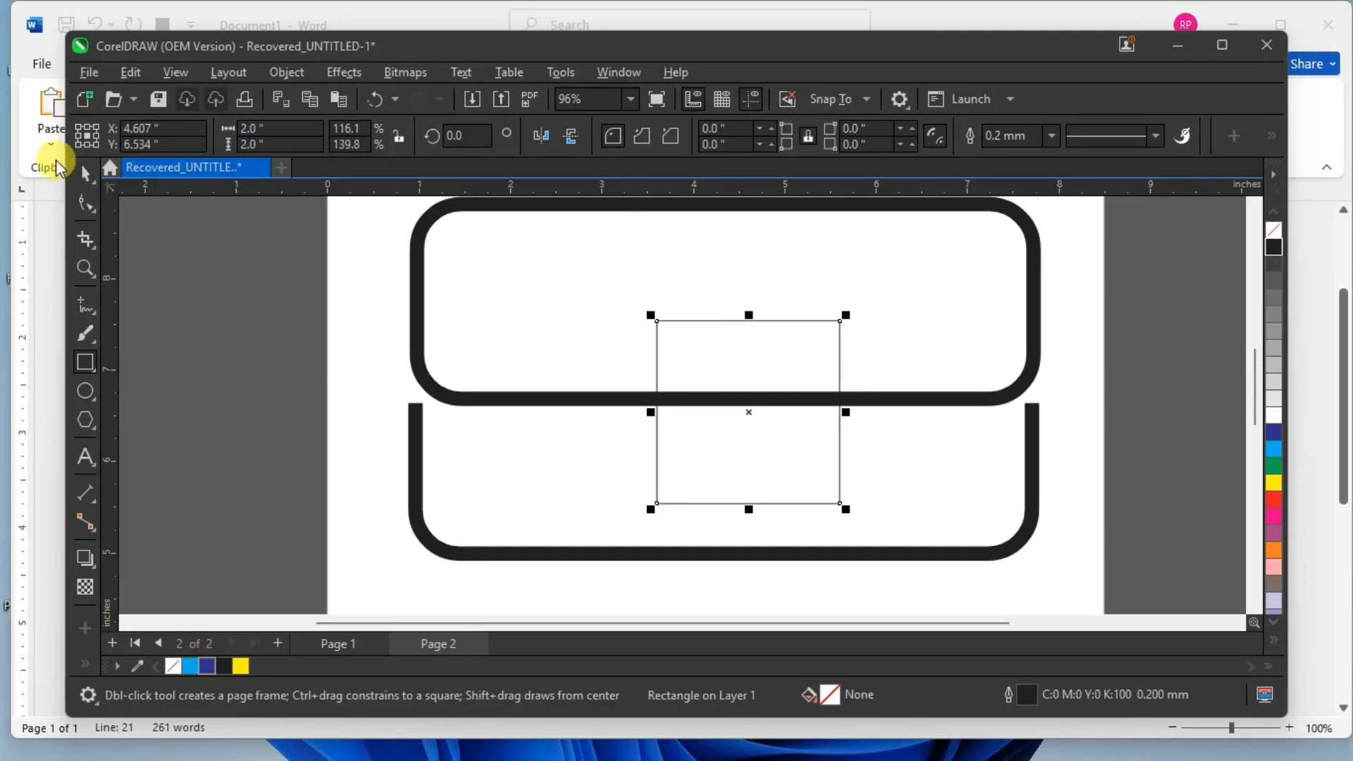
left_click(86, 174)
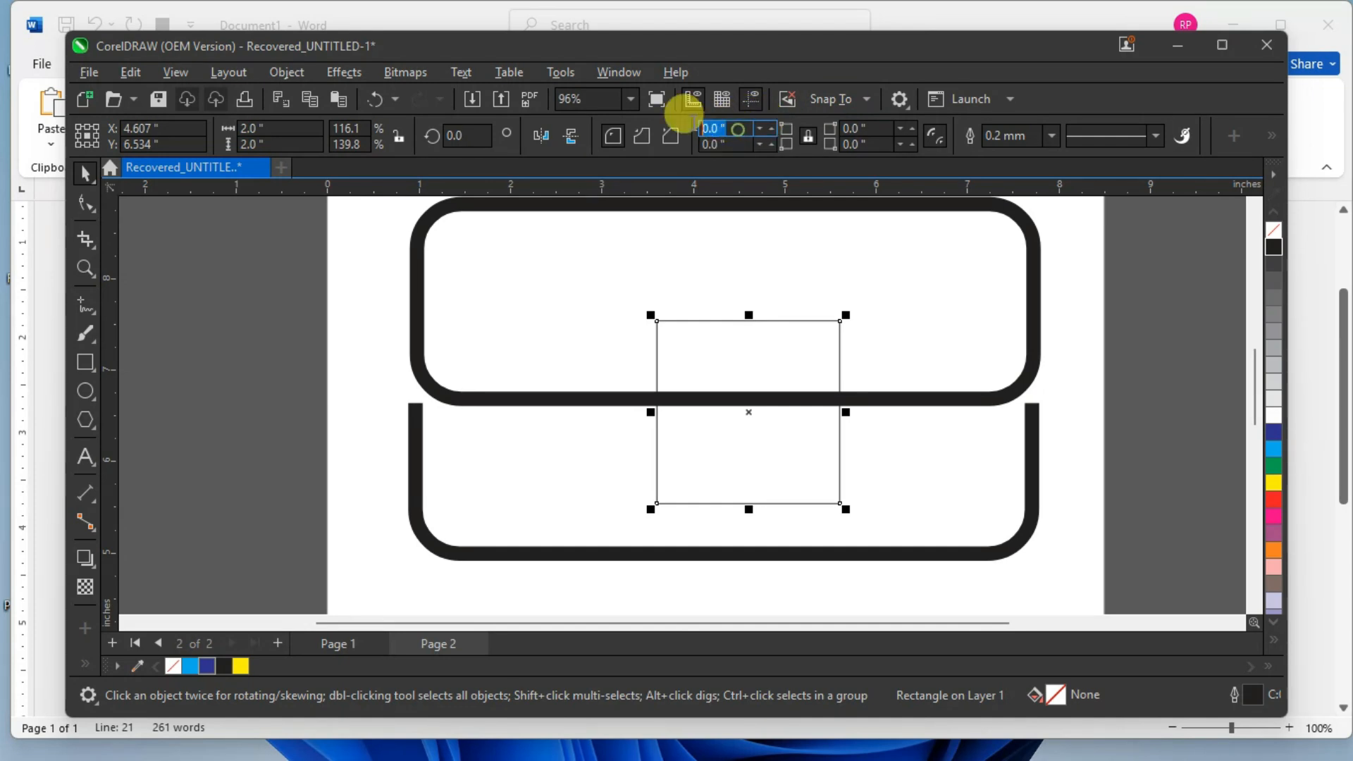
Try a corner radius of 1 inch on the square and undo it.
left_click(713, 128)
type("1")
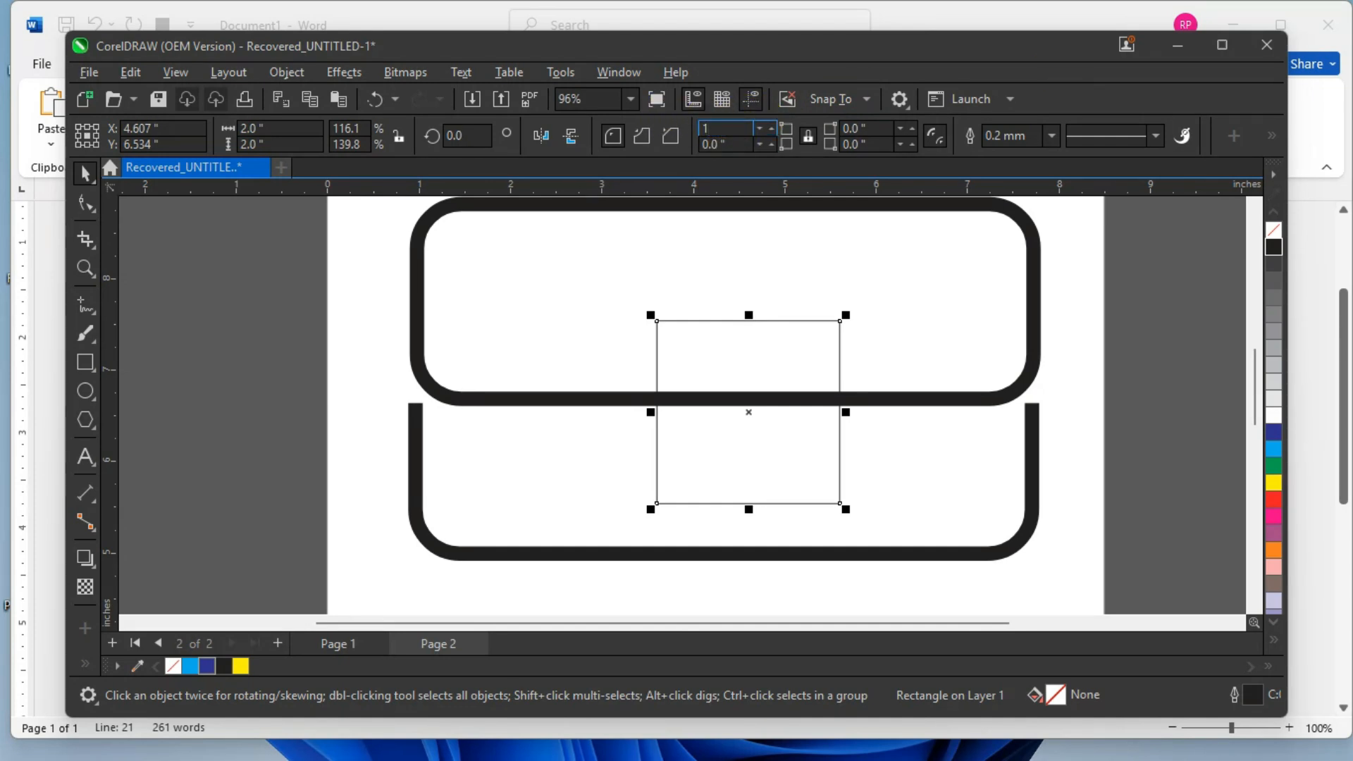
key("Return")
key("ctrl+z")
Round all four corners of the square with a 0.3 inch radius.
left_click(720, 127)
type("0.3")
key("Return")
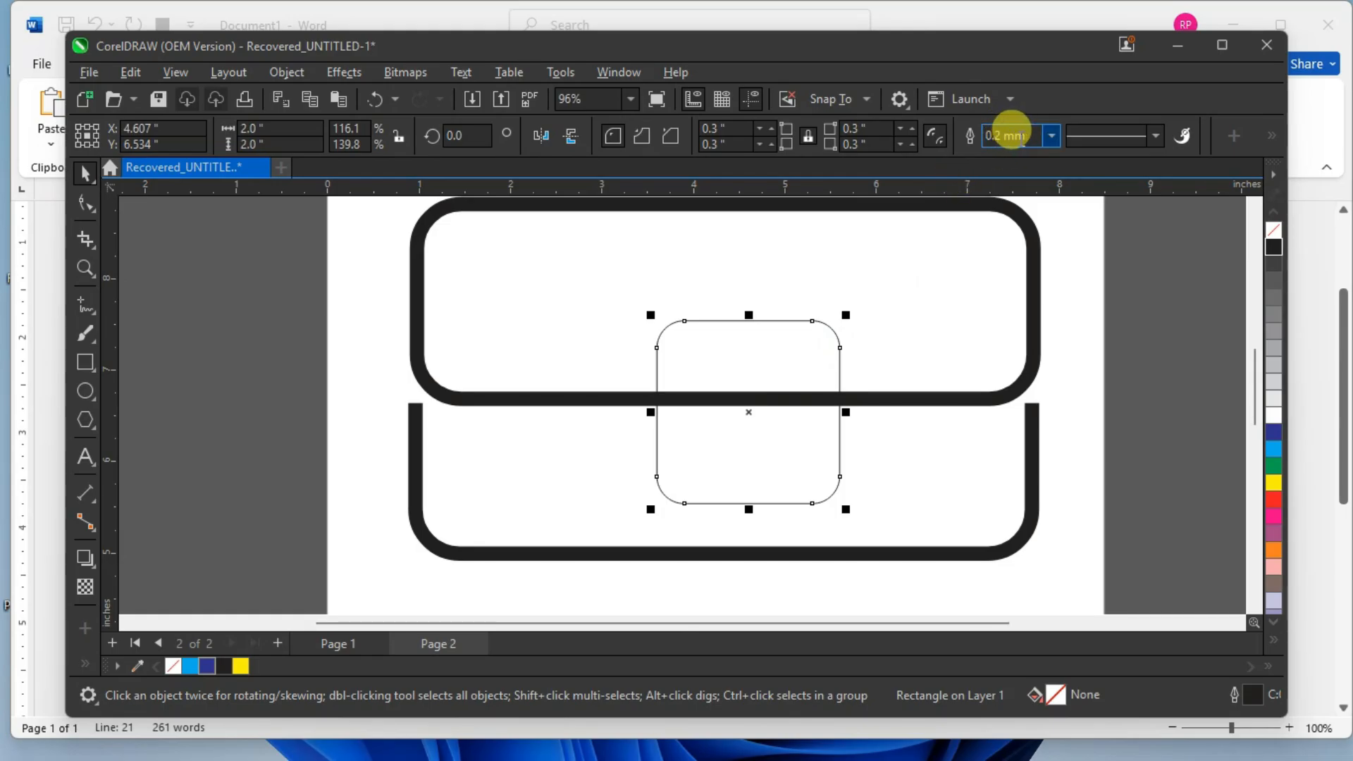
Set the rounded square's outline width to 4.0 mm.
left_click(1051, 134)
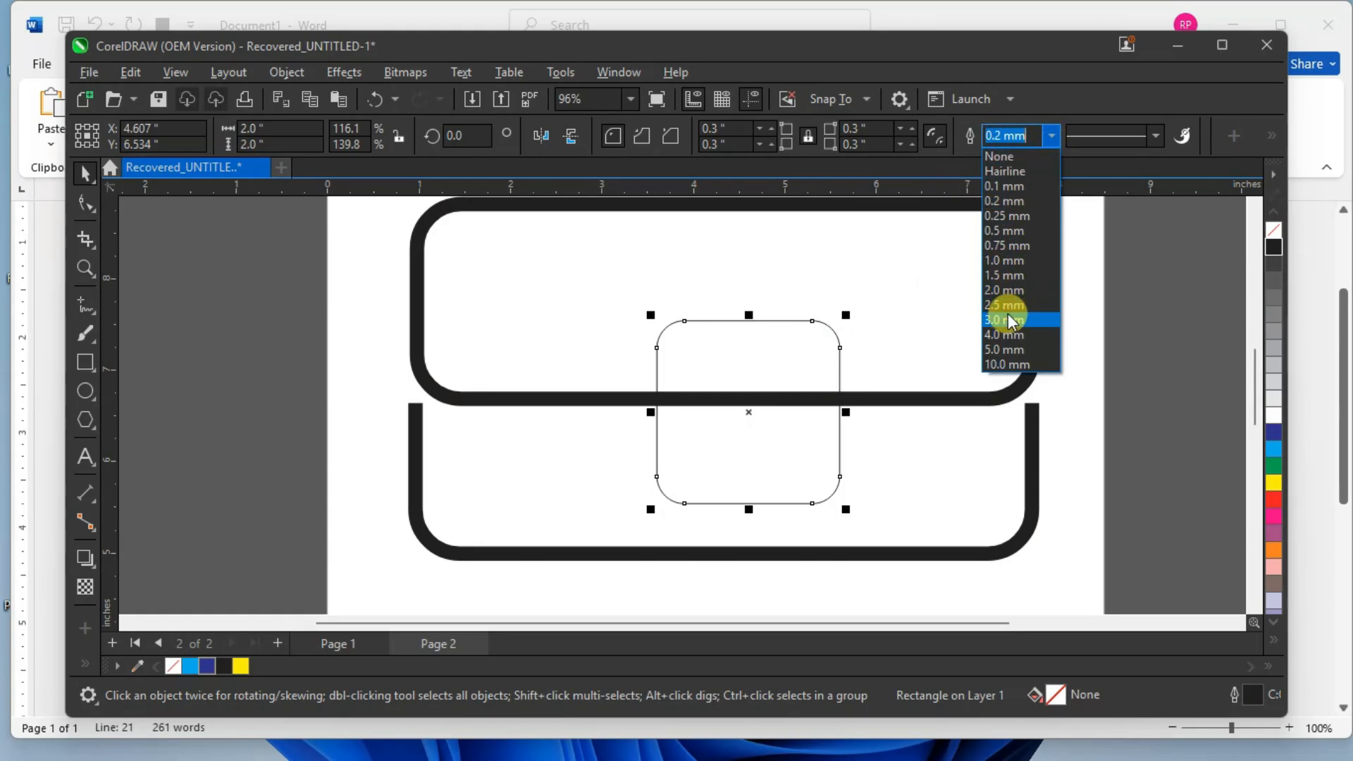
left_click(1001, 335)
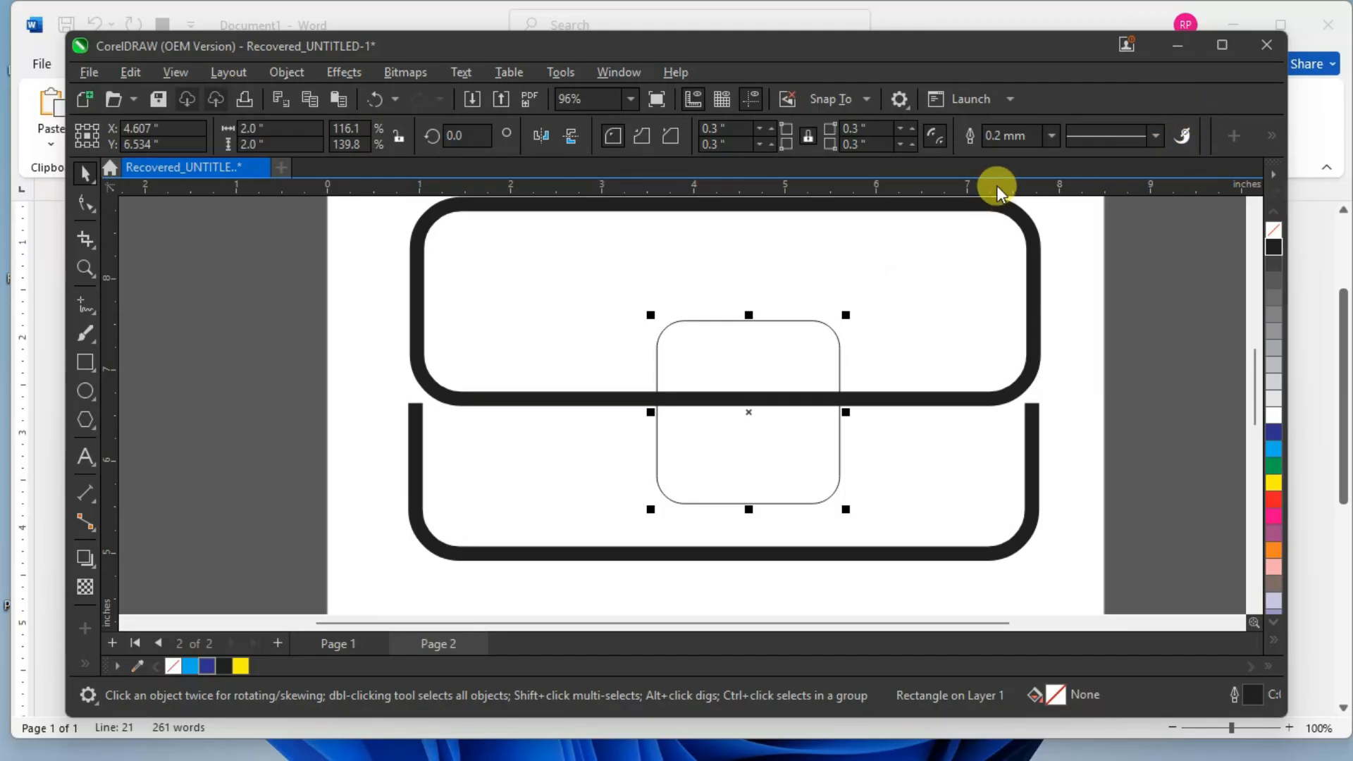
left_click(1057, 135)
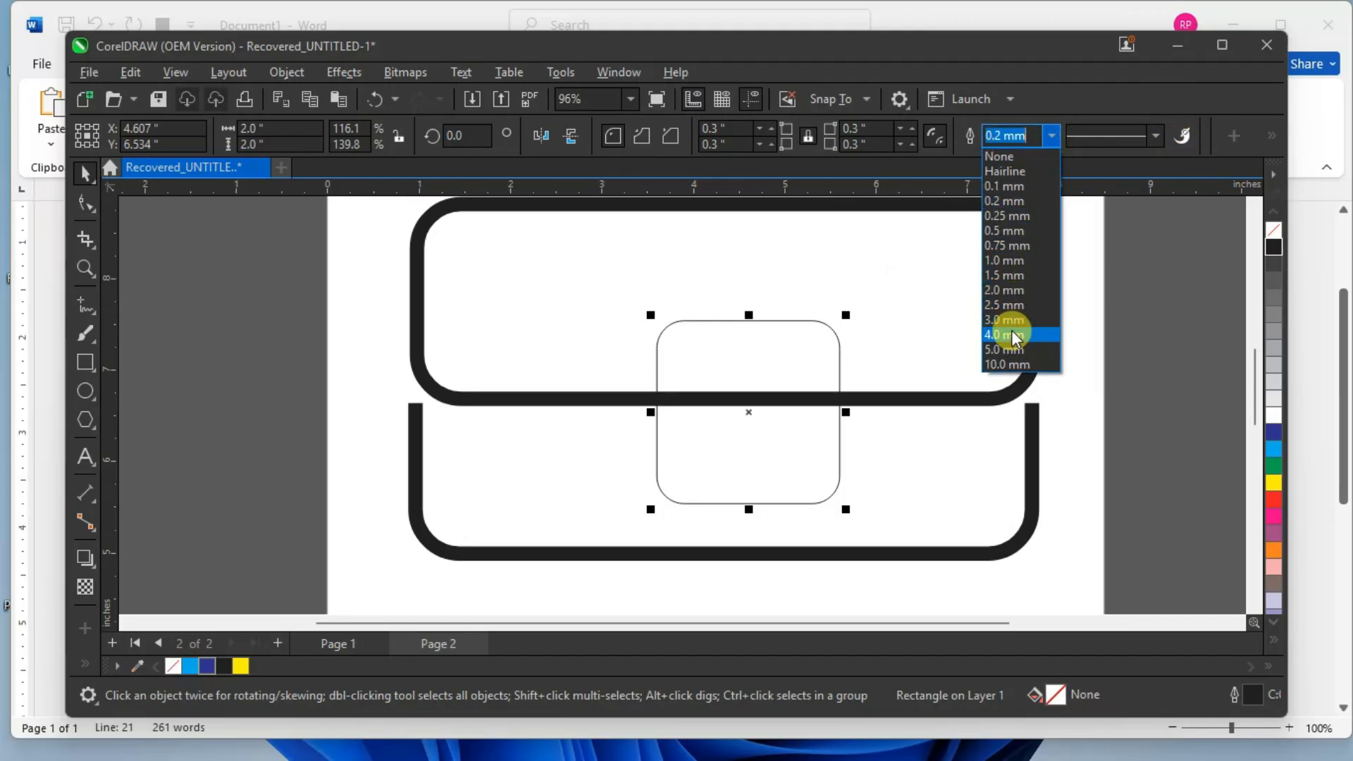
left_click(1011, 334)
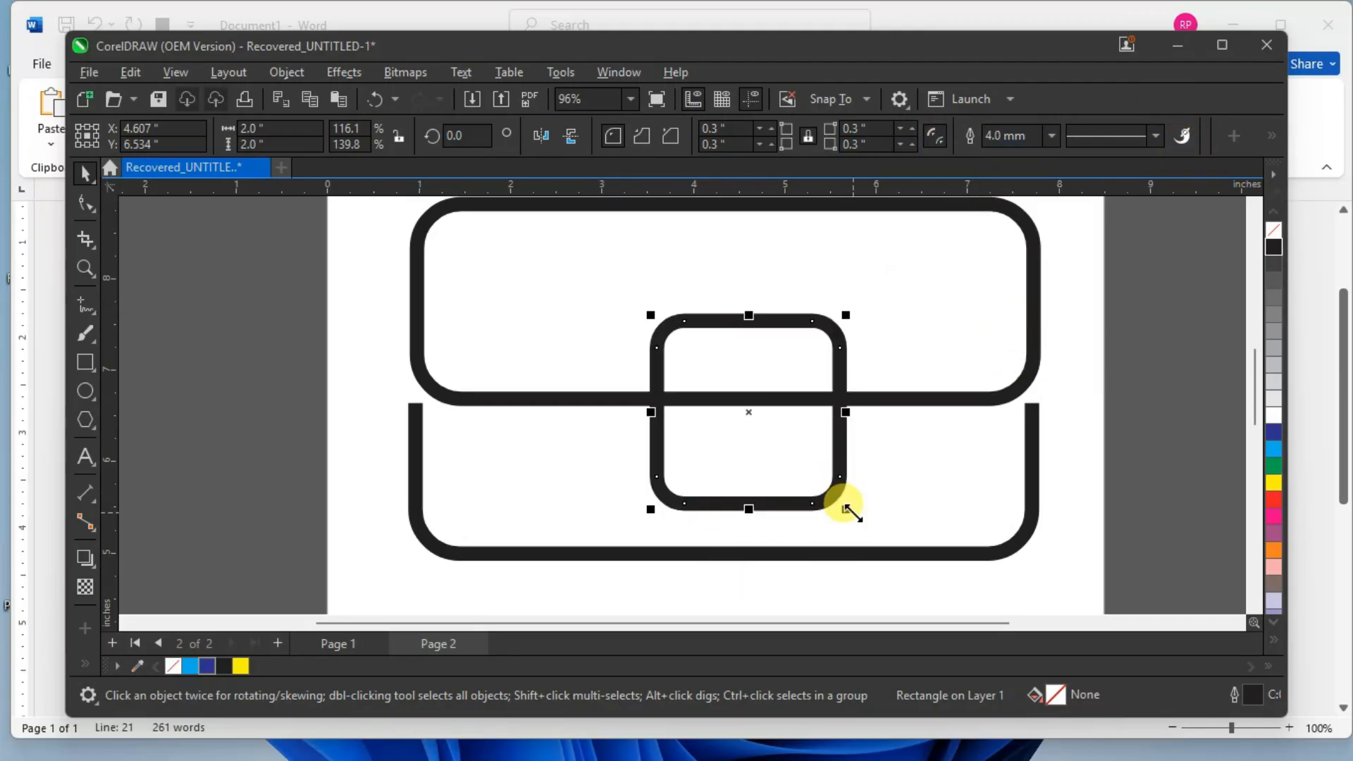
Scale the rounded square to about 1.515 inches, centre it on the upper shape's lower edge at about X 4.354, Y 6.681, and deselect it.
left_click_drag(846, 508, 807, 478)
mouse_move(720, 382)
left_mouse_down()
mouse_move(742, 394)
mouse_move(730, 400)
left_mouse_up()
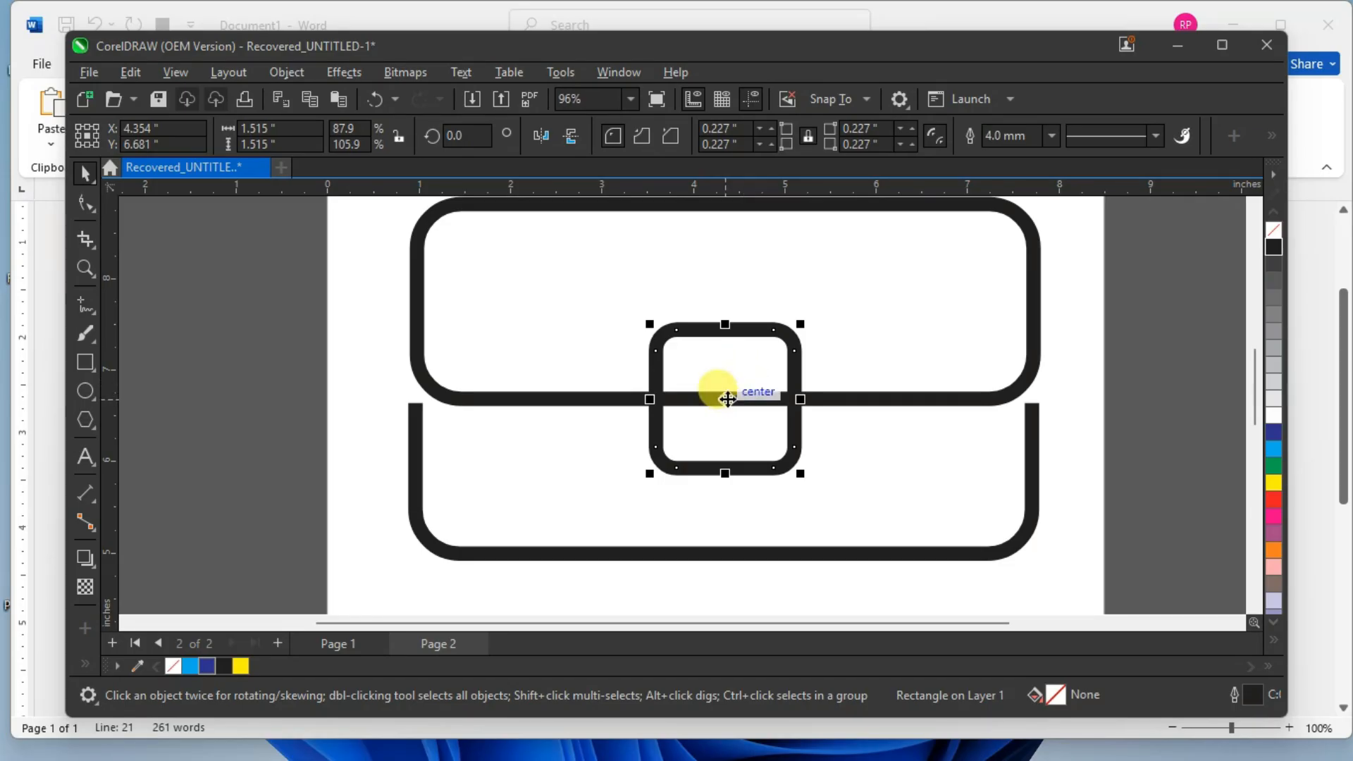
scroll(894, 327, "down", 1)
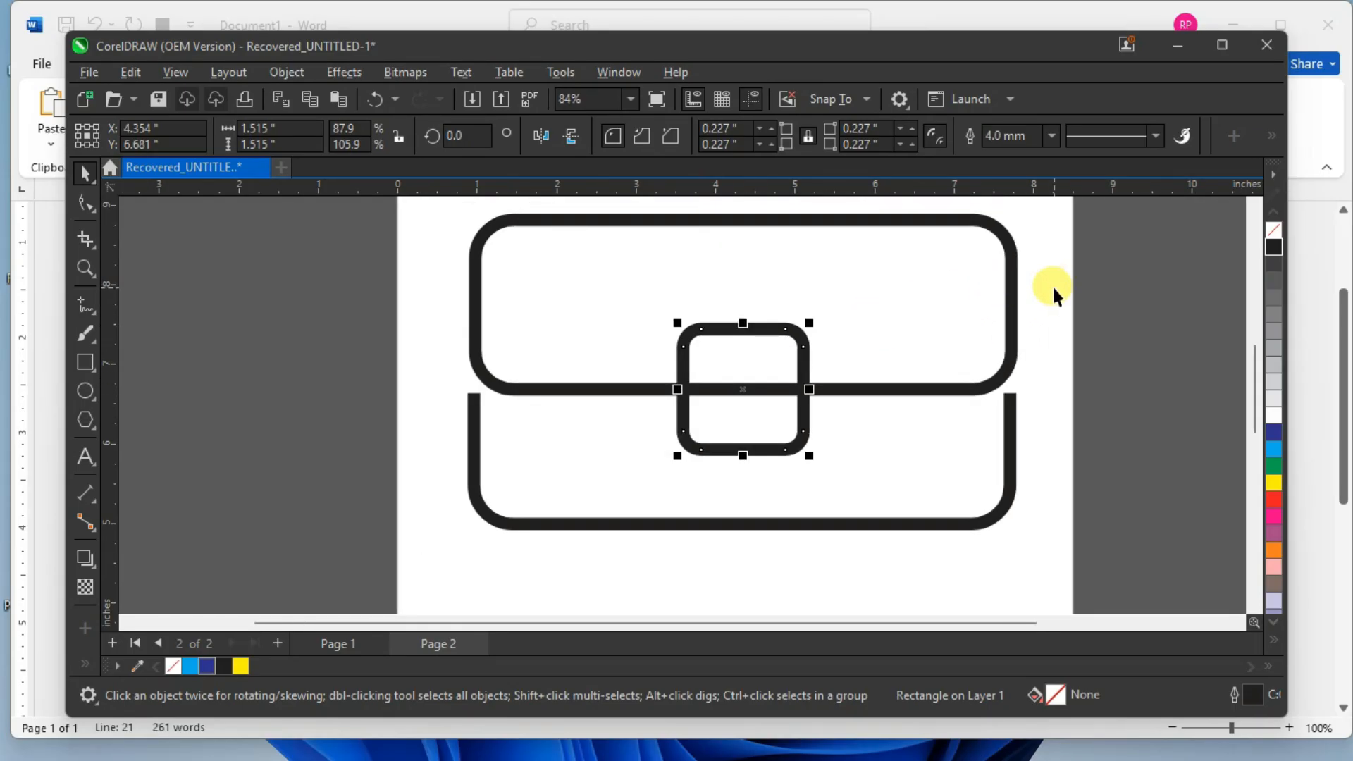
scroll(1051, 285, "down", 1)
scroll(1249, 206, "up", 1)
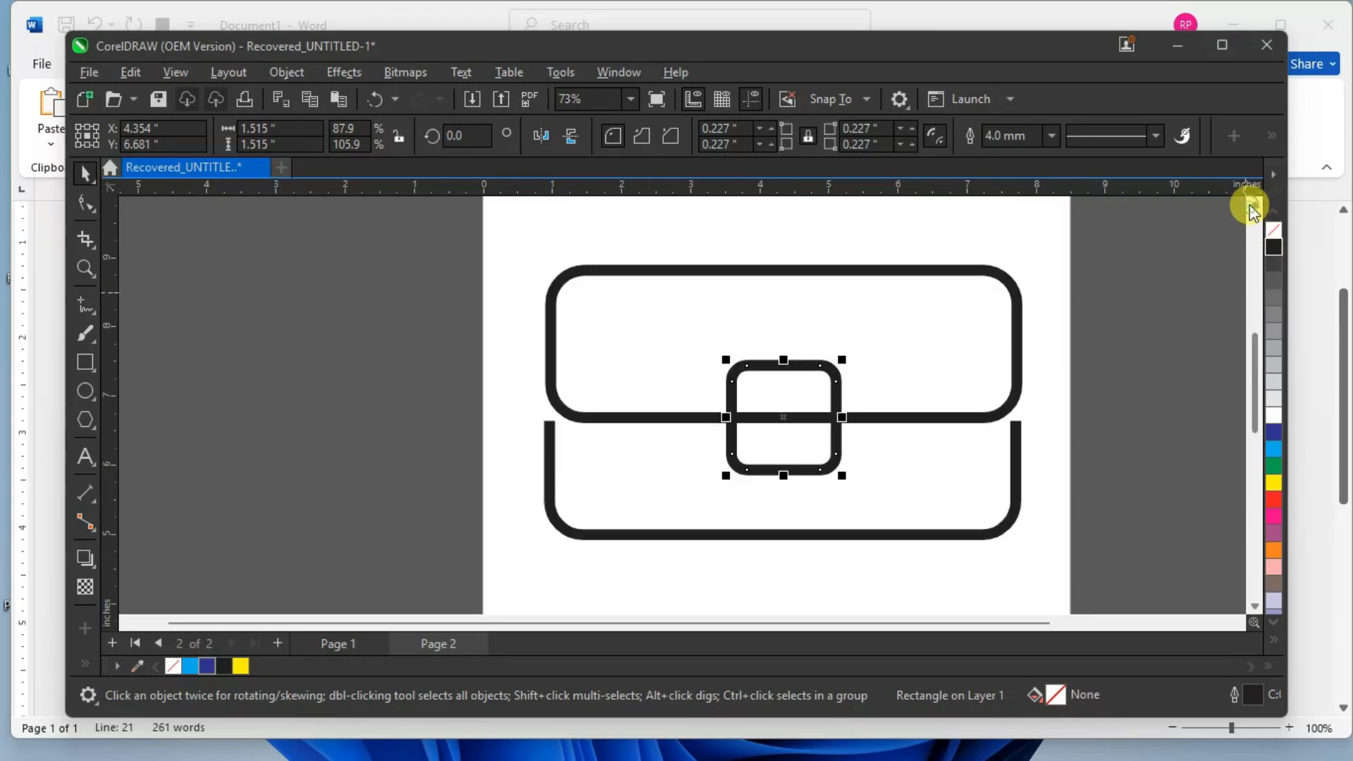
left_click(740, 233)
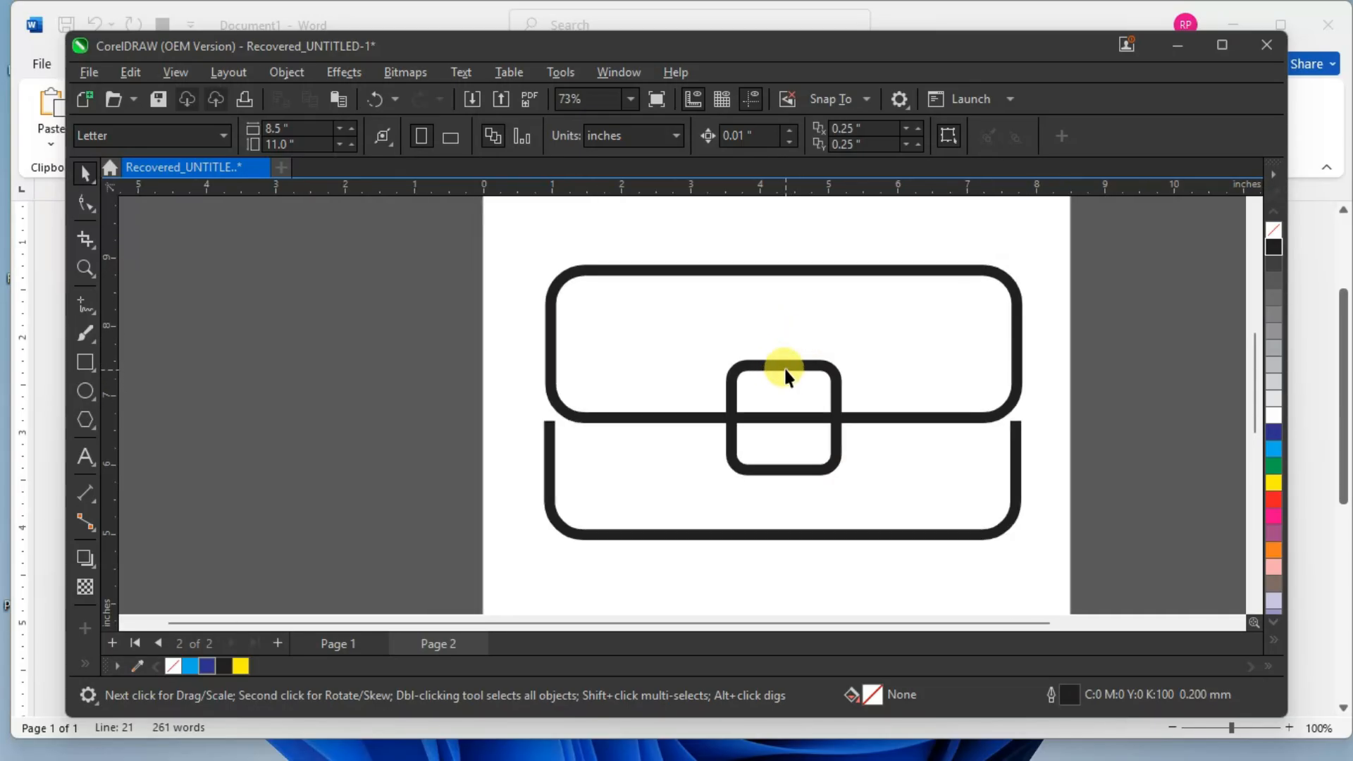
Add one node on each side of the rounded square along the upper shape's lower edge with the Shape tool.
scroll(727, 424, "up", 2)
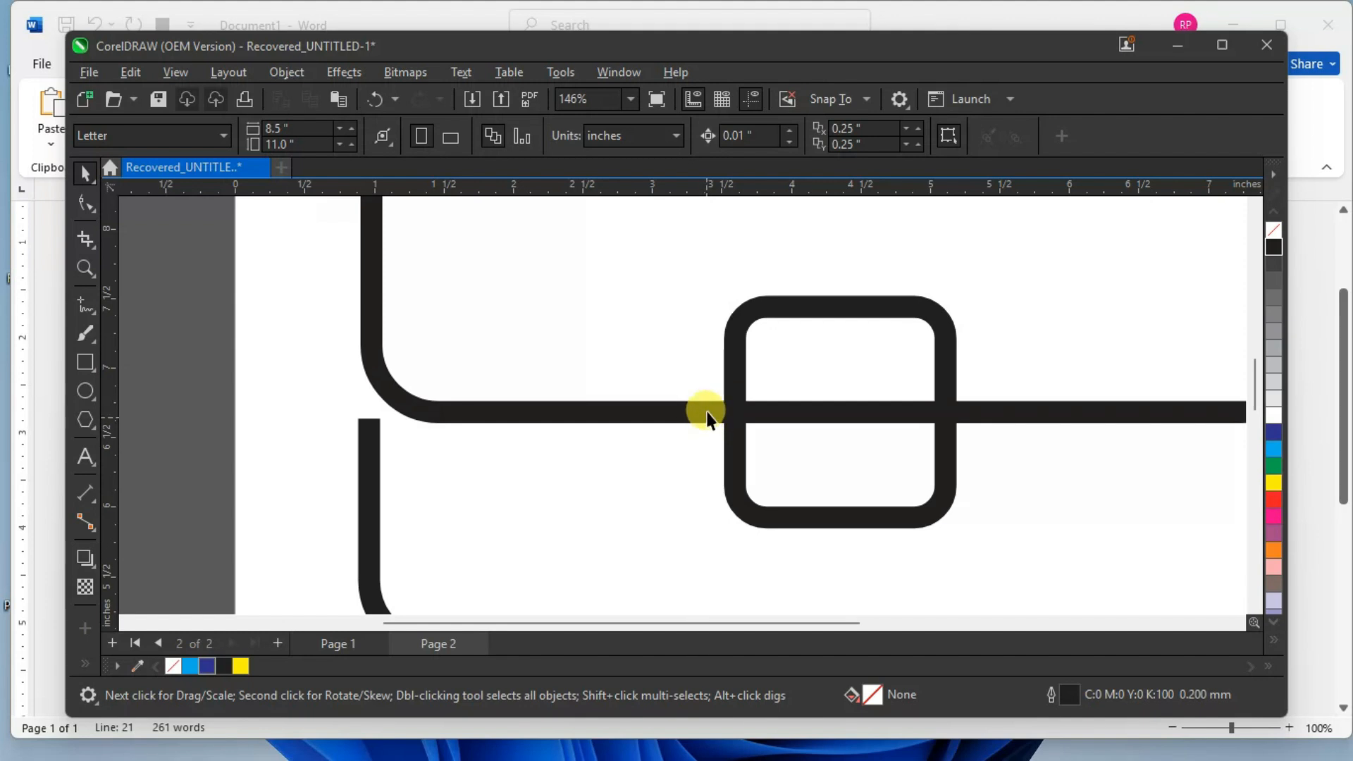
scroll(898, 396, "down", 2)
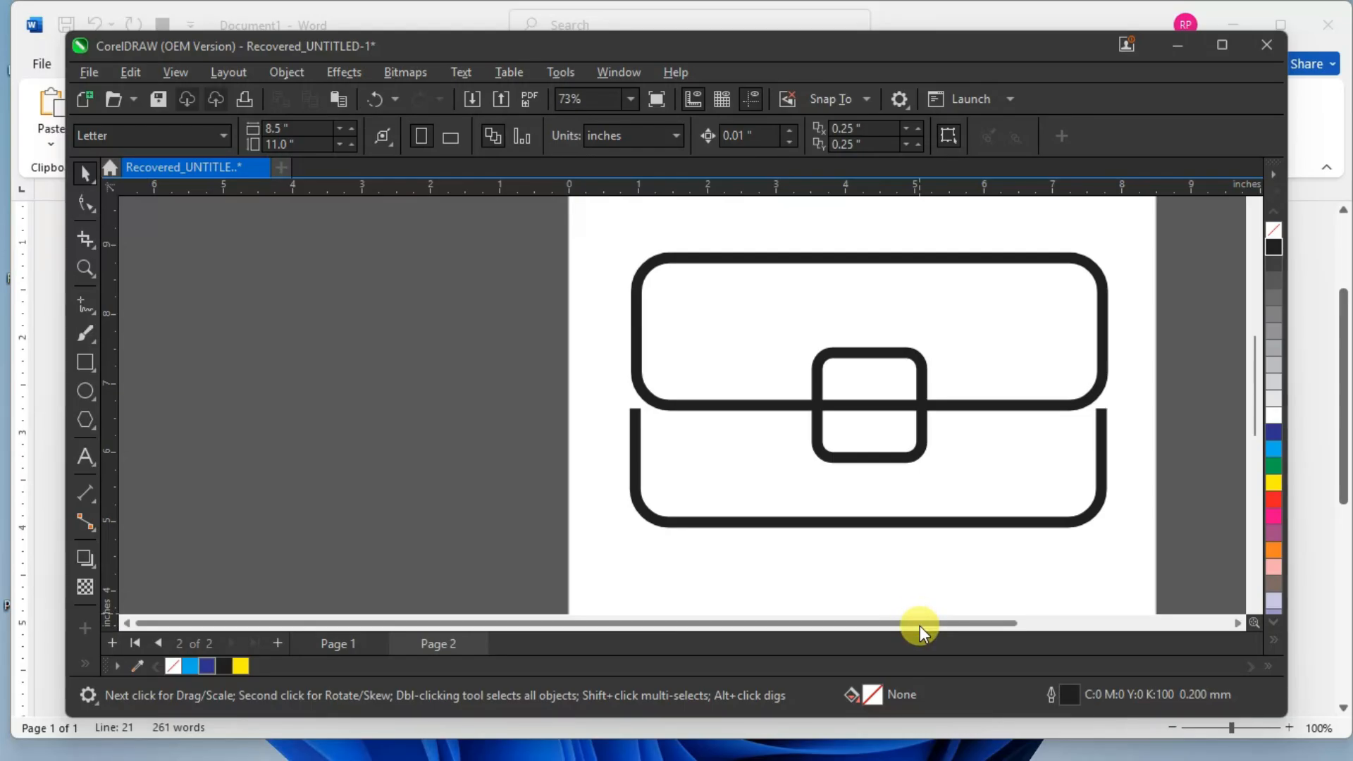
left_click_drag(919, 624, 946, 623)
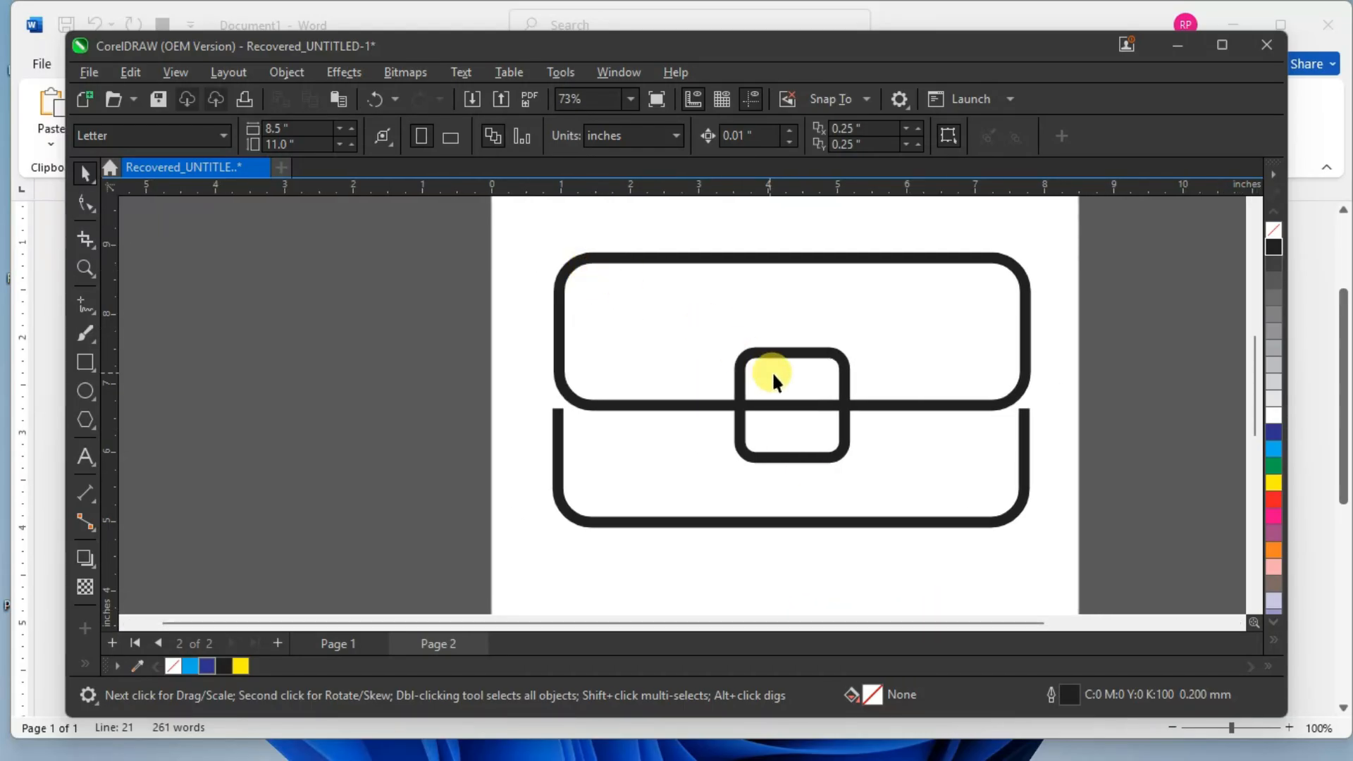
left_click(795, 356)
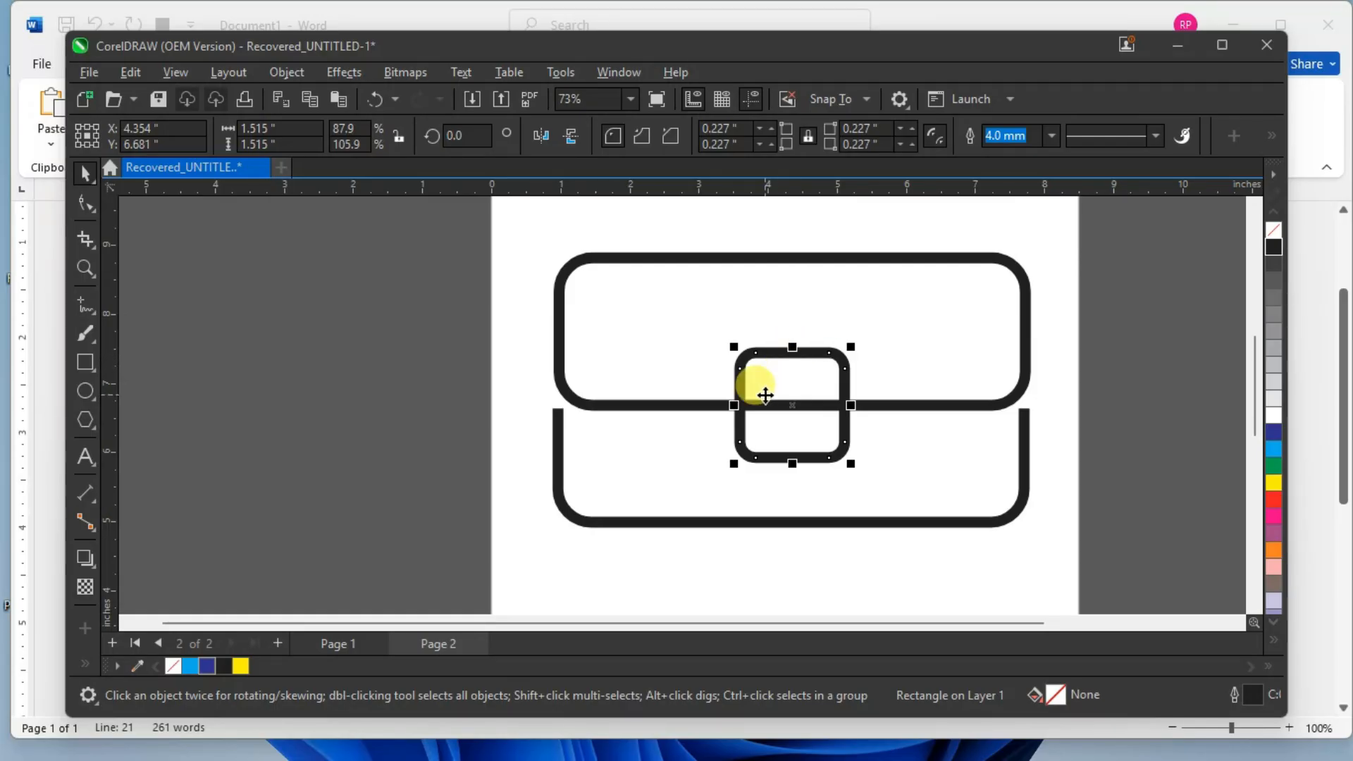
scroll(761, 395, "up", 4)
left_click(624, 417)
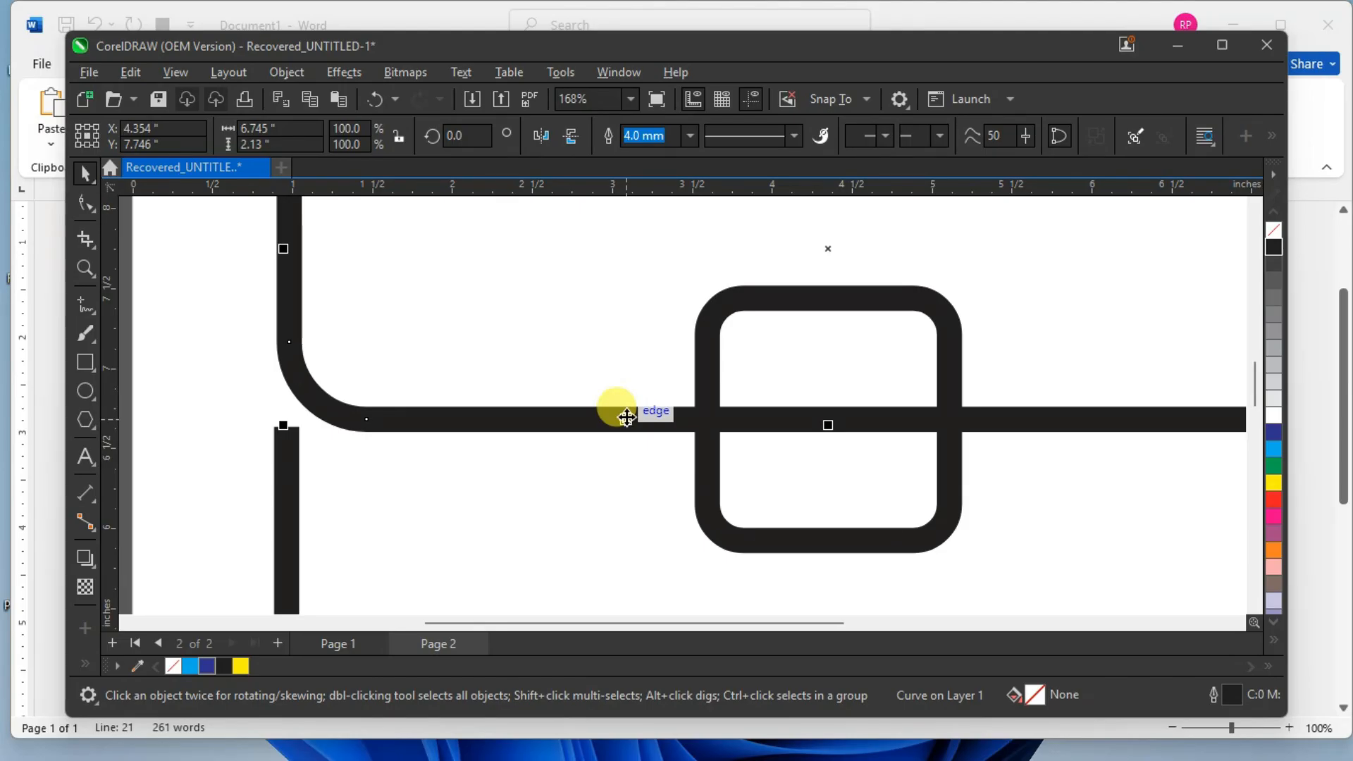
left_click(94, 209)
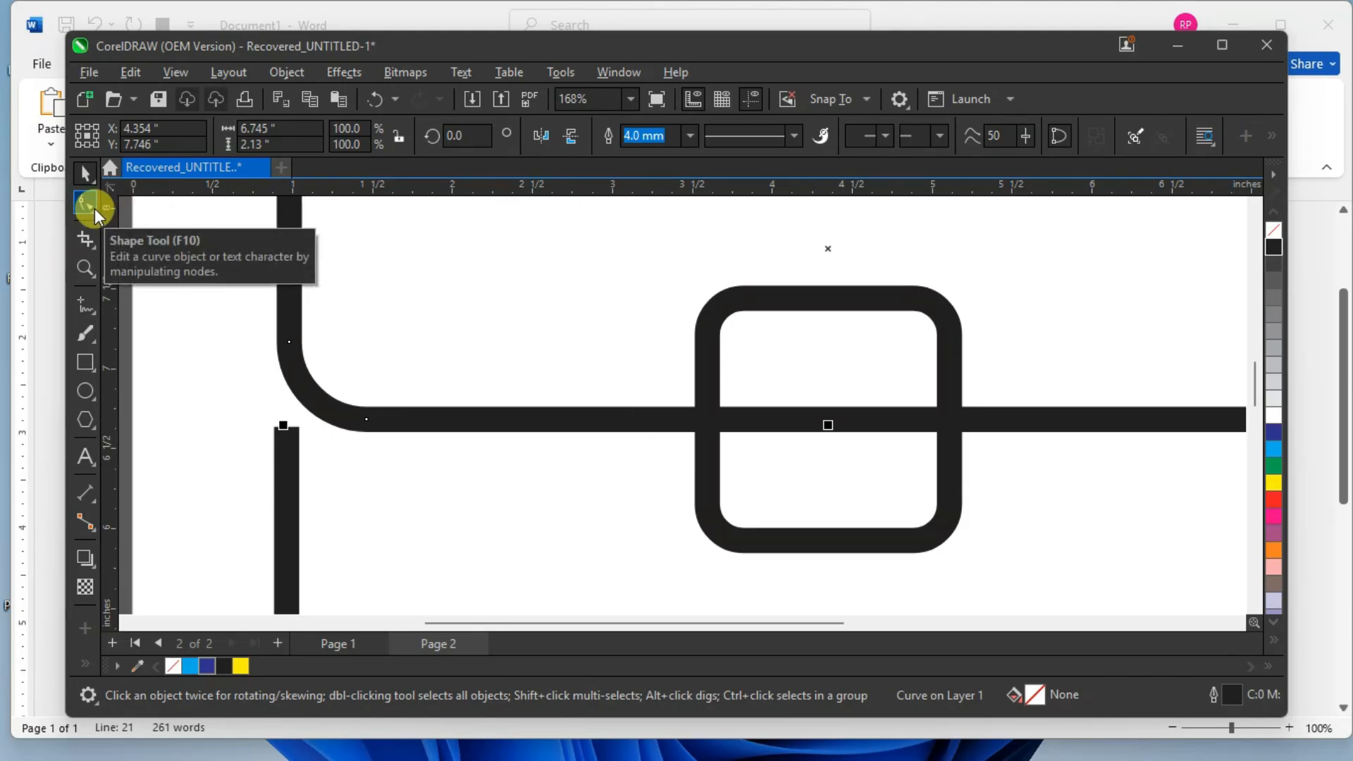
left_click(90, 202)
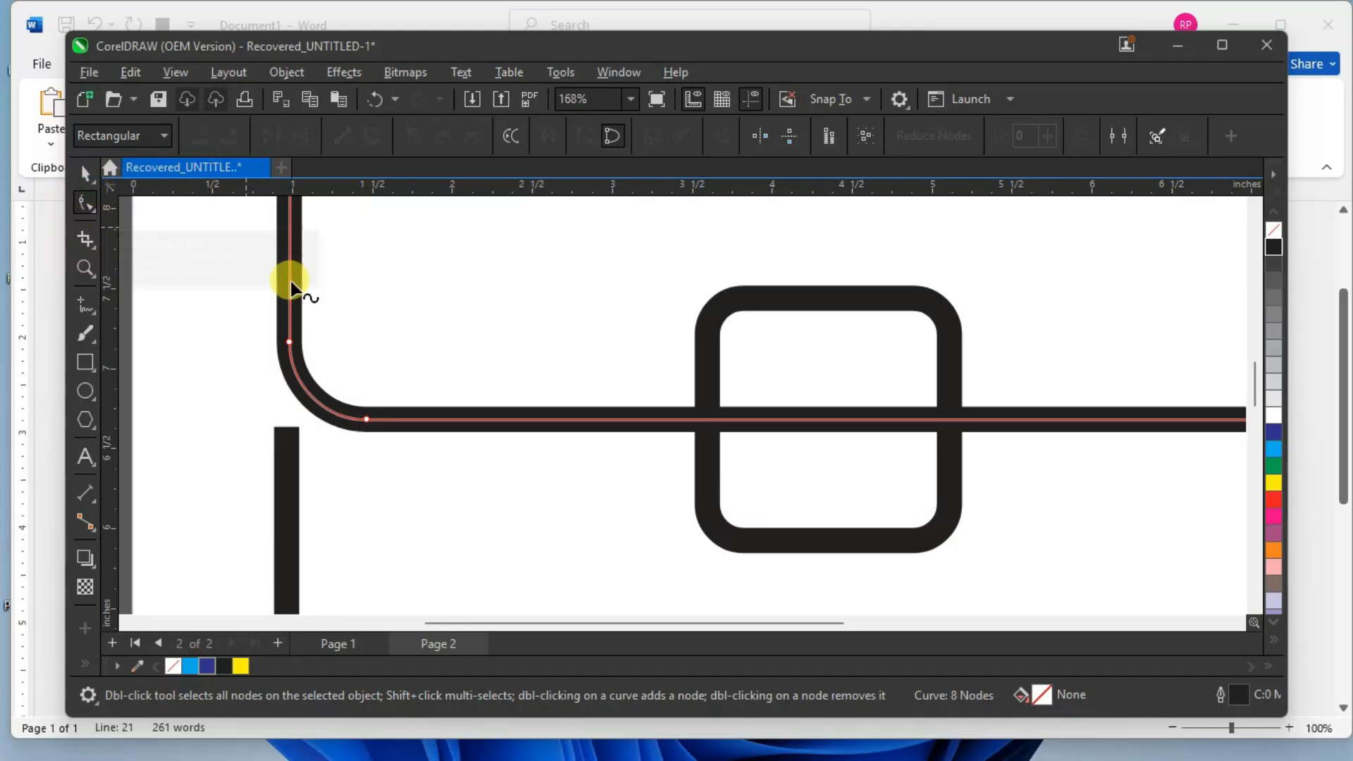
double_click(655, 420)
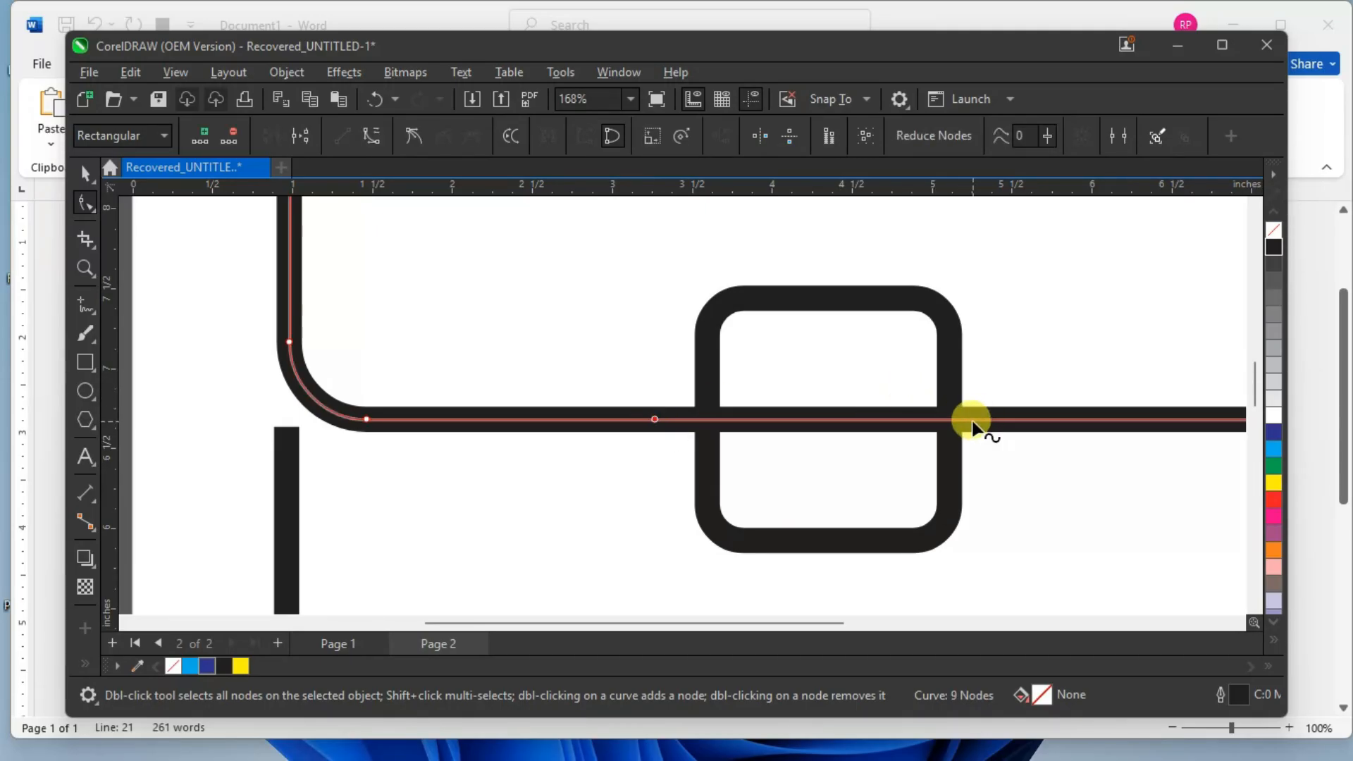
left_click(994, 425)
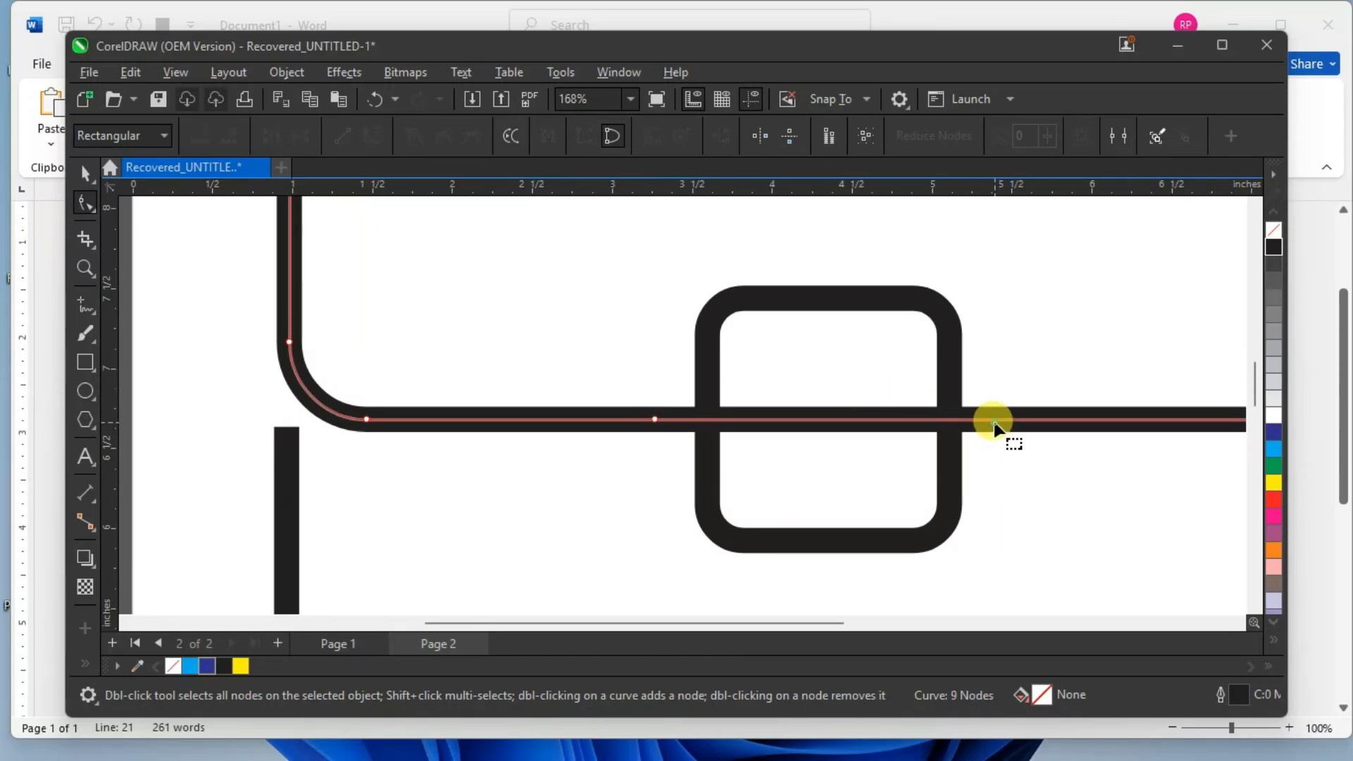
double_click(994, 421)
left_click(1022, 393)
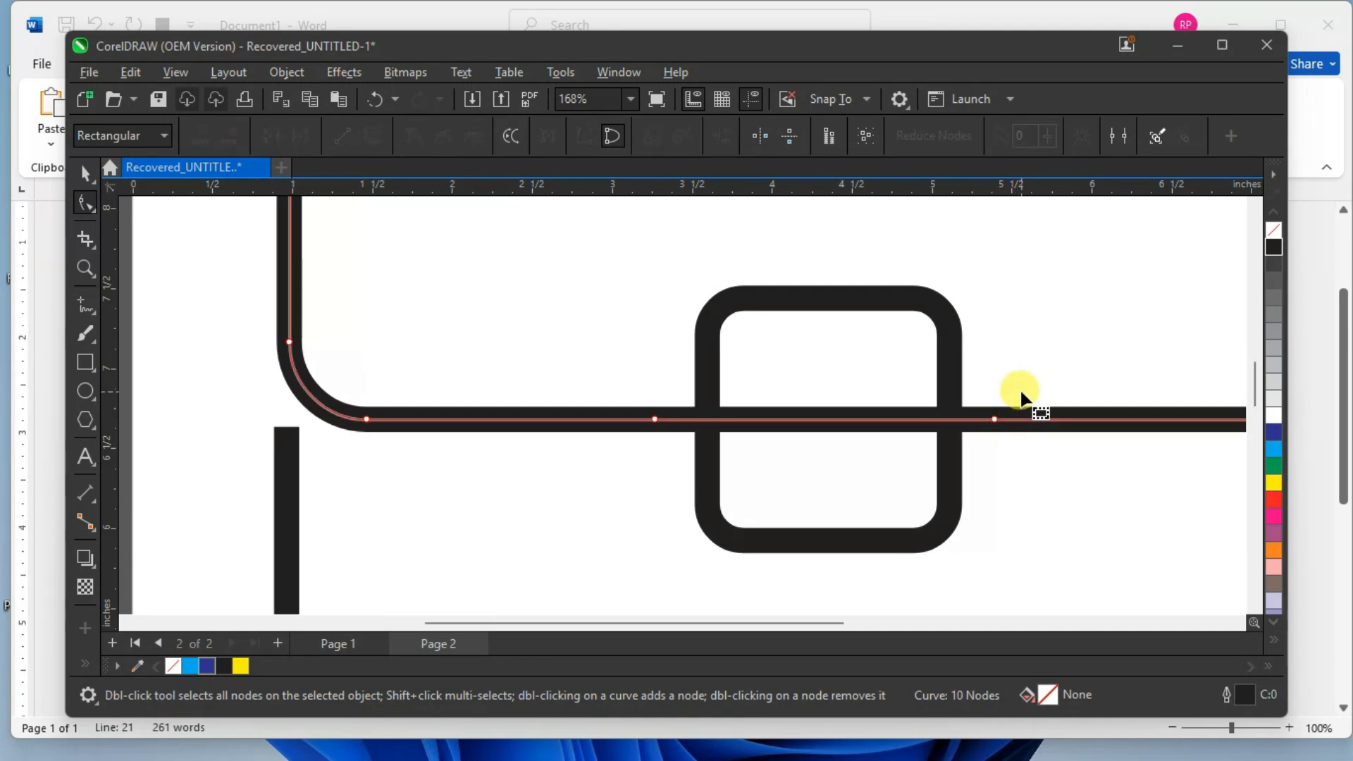
Break the upper shape's curve at the two added nodes on either side of the rounded square.
left_click_drag(634, 387, 678, 440)
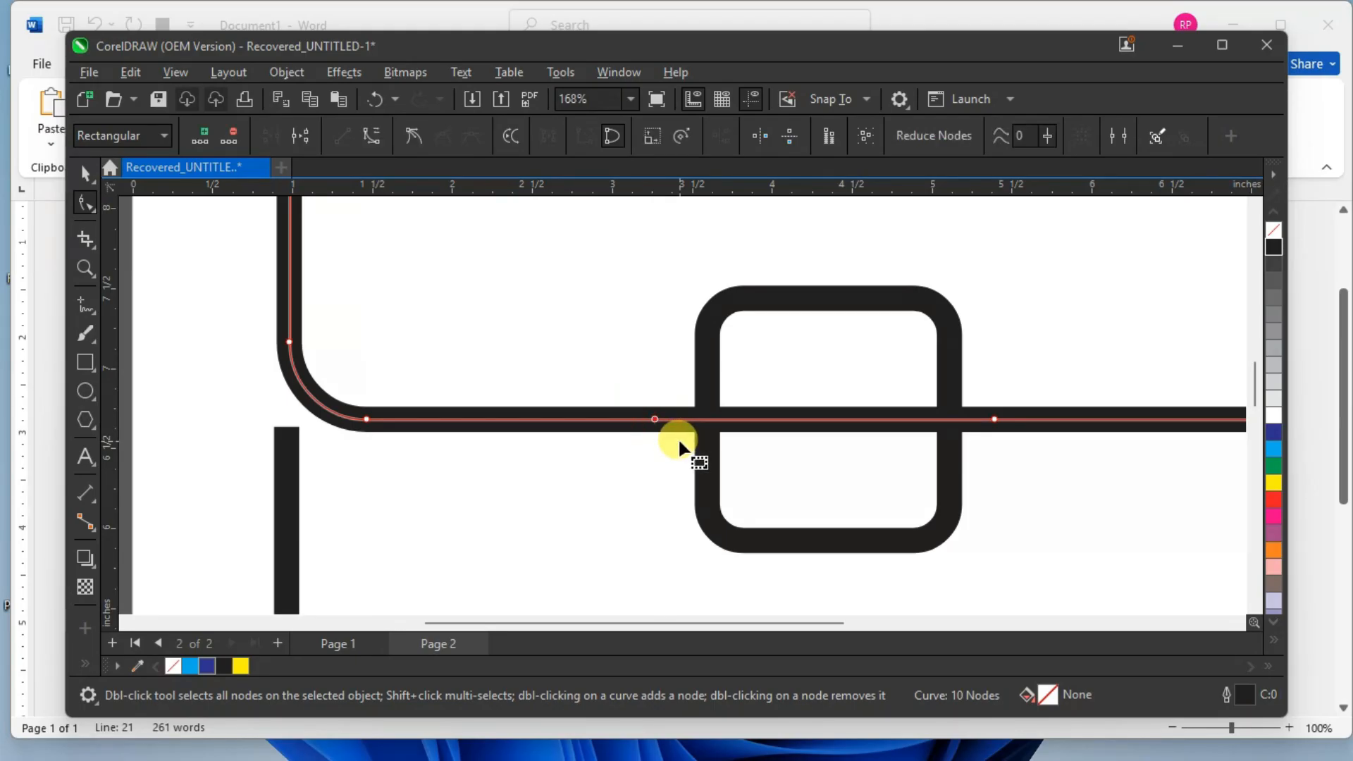
left_click(310, 131)
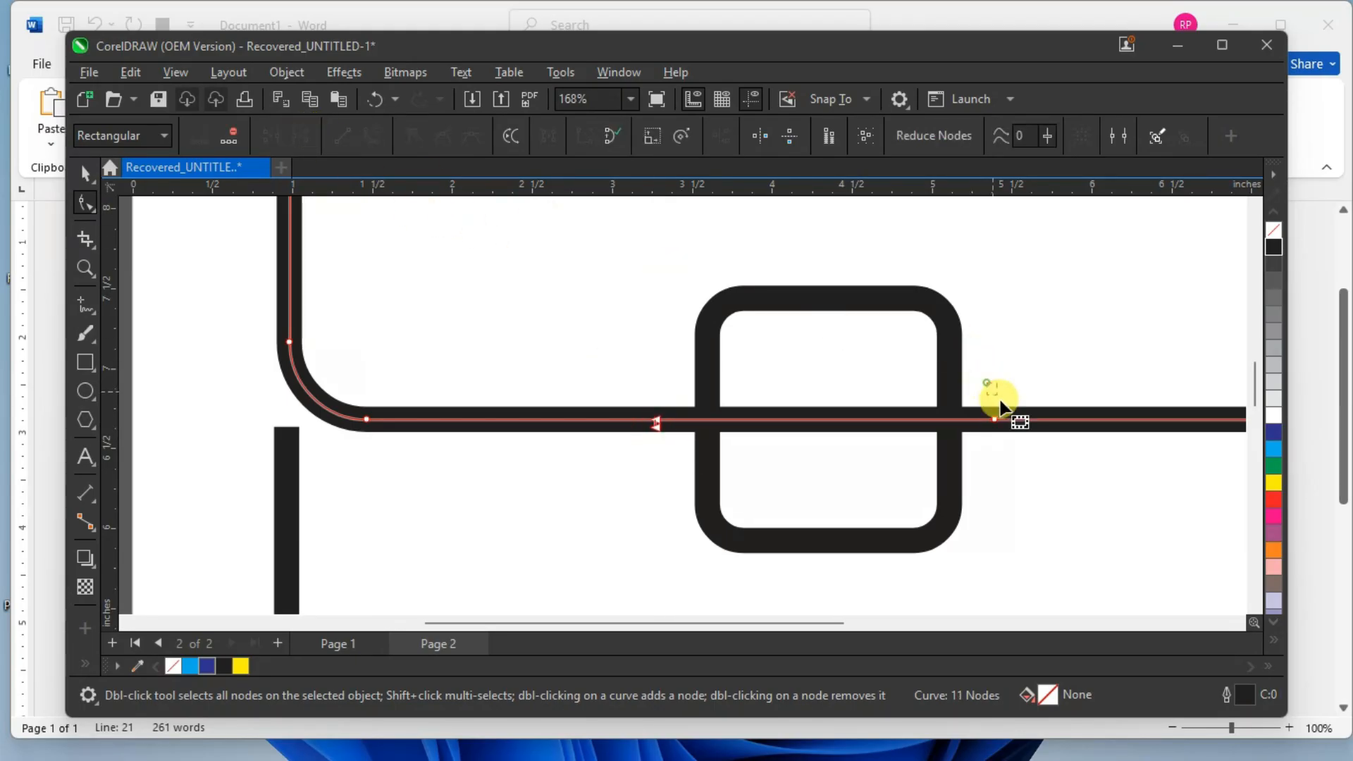
left_click(298, 134)
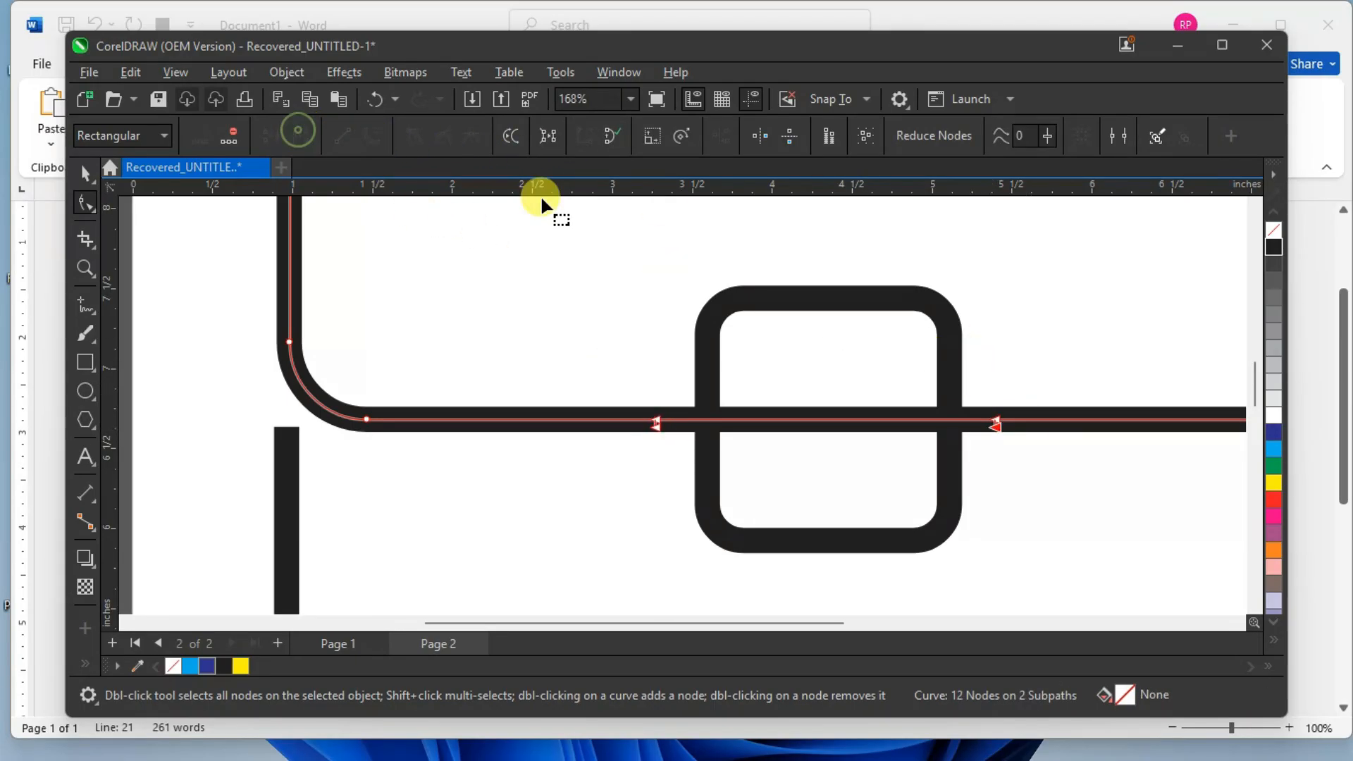
Try deleting one of the end nodes at the break to the right of the rounded square, and undo the deletion.
left_click(1020, 332)
left_click(996, 421)
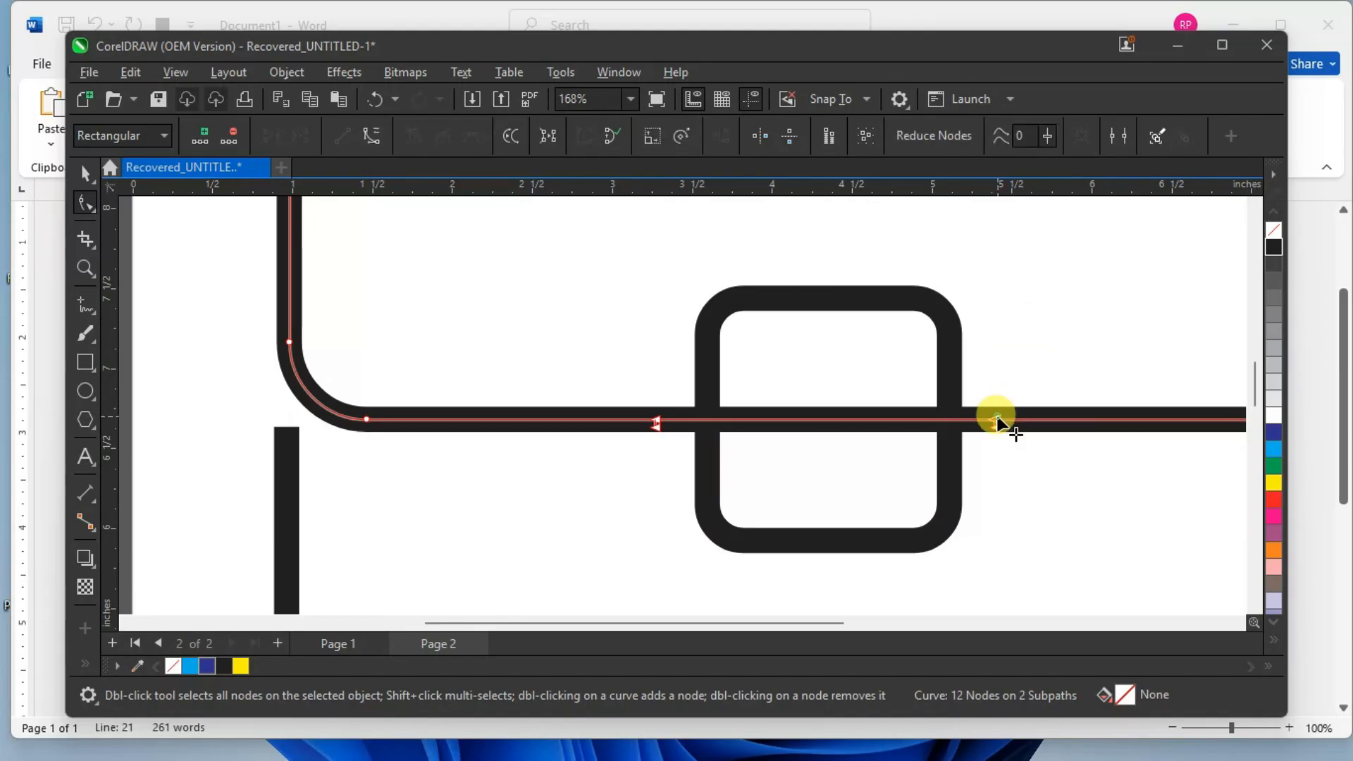
key("Delete")
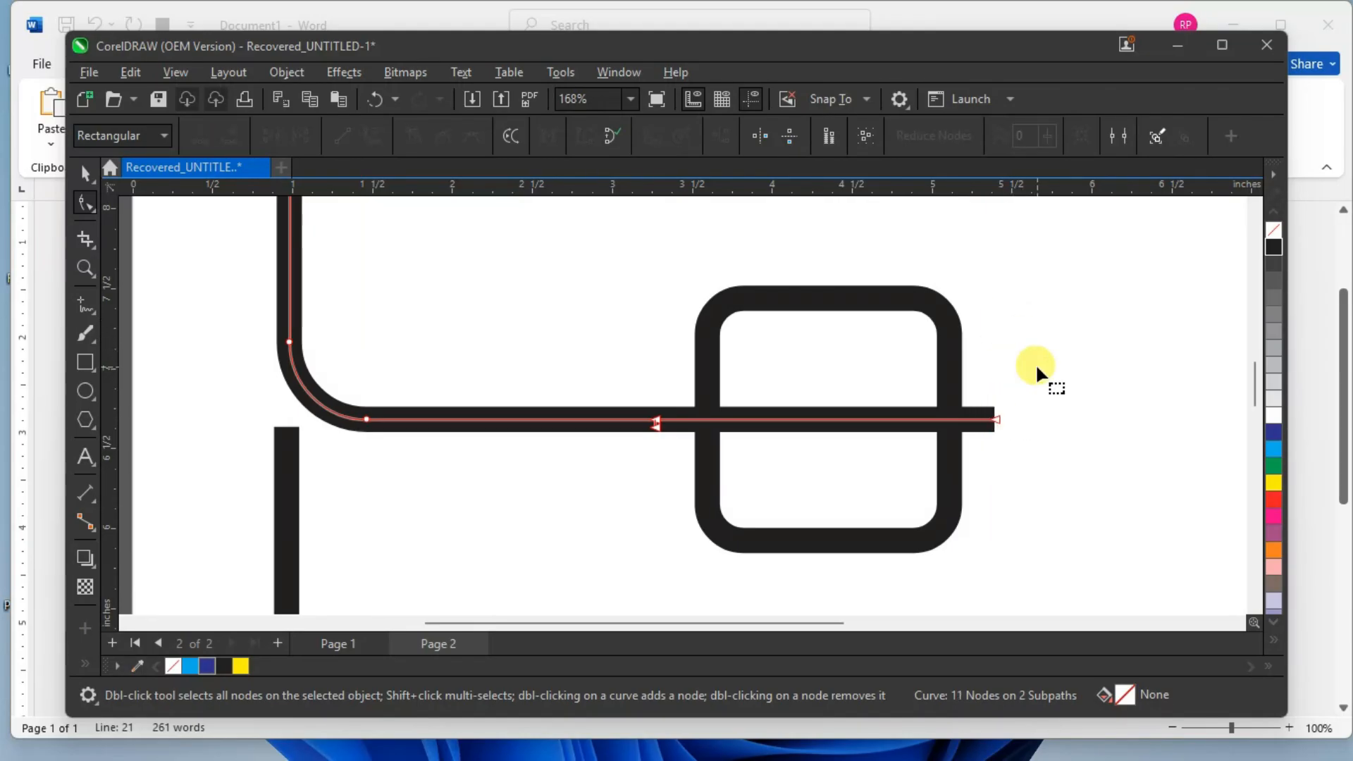
key("ctrl+z")
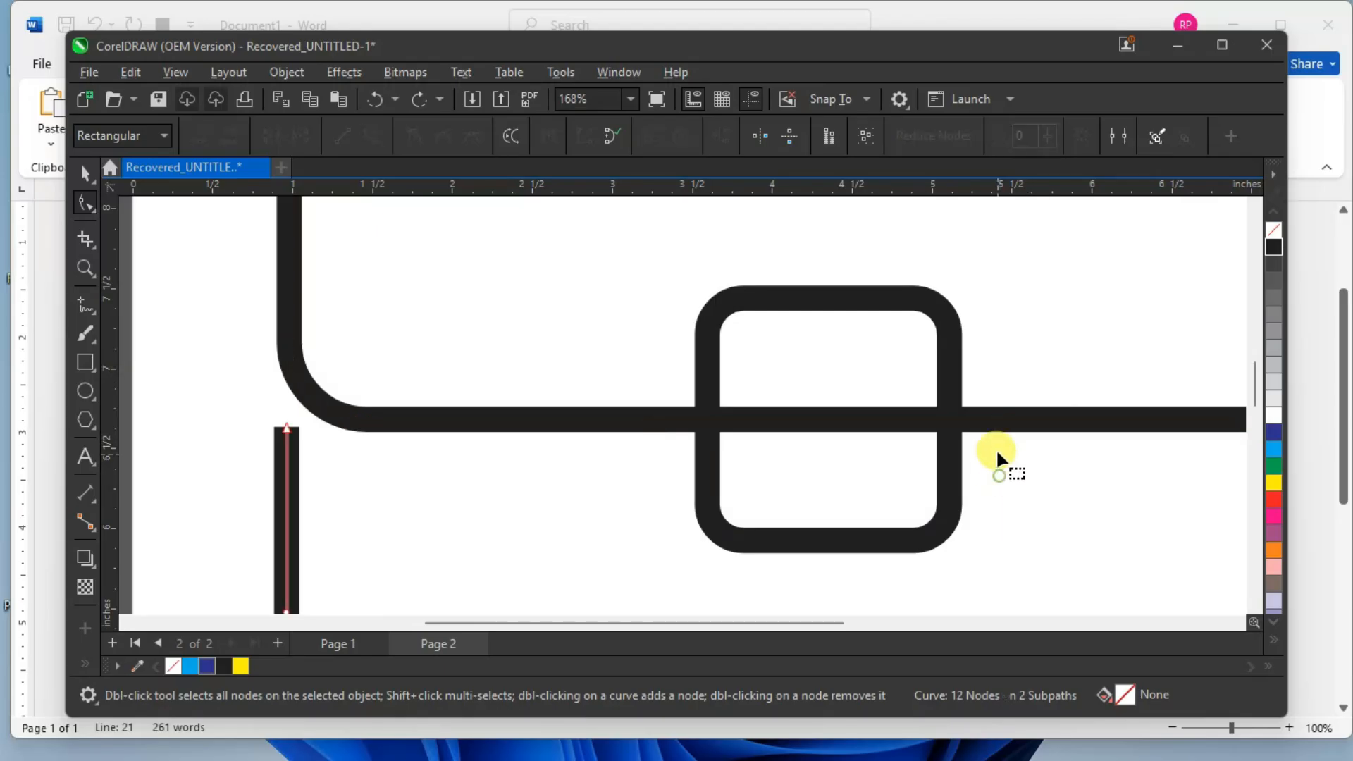
Delete the end node of the segment running through the rounded square to remove that segment between the two breaks.
left_click(992, 425)
left_click(994, 425)
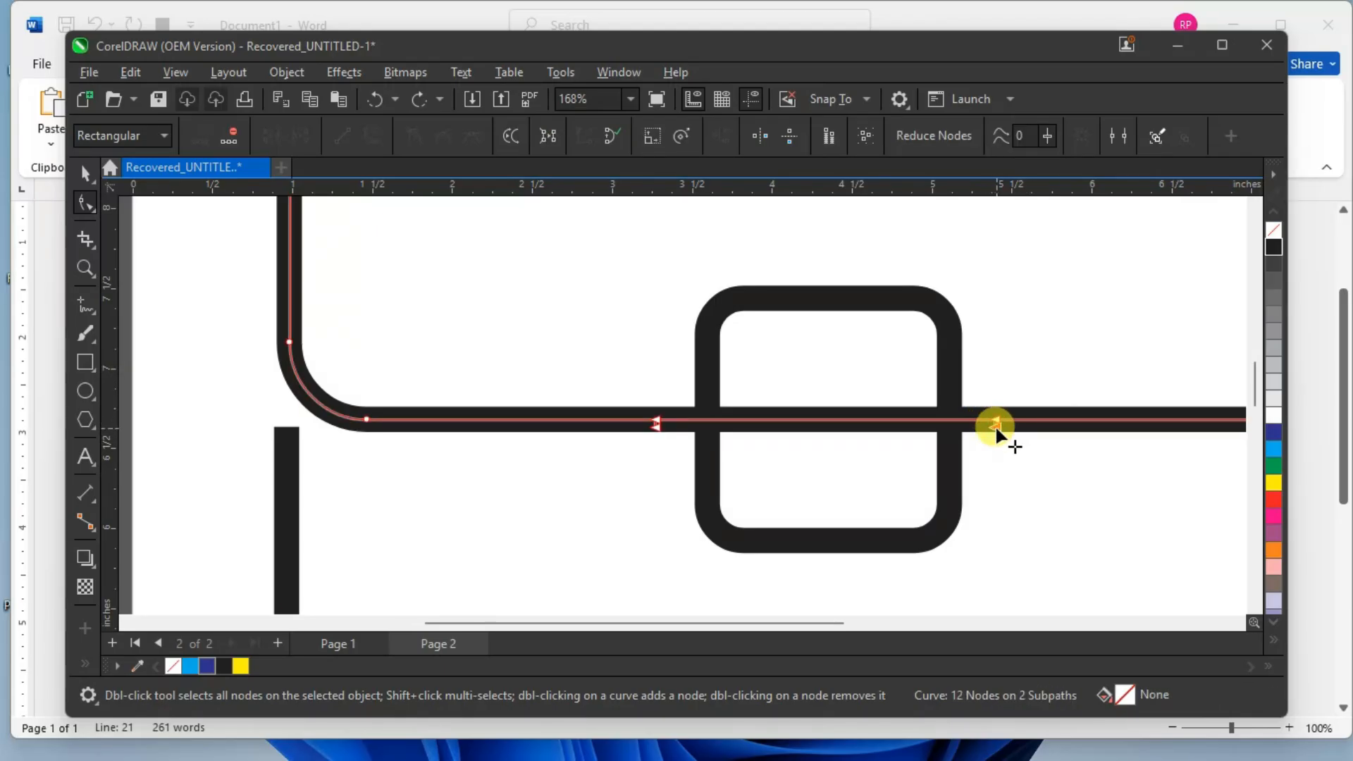
key("Delete")
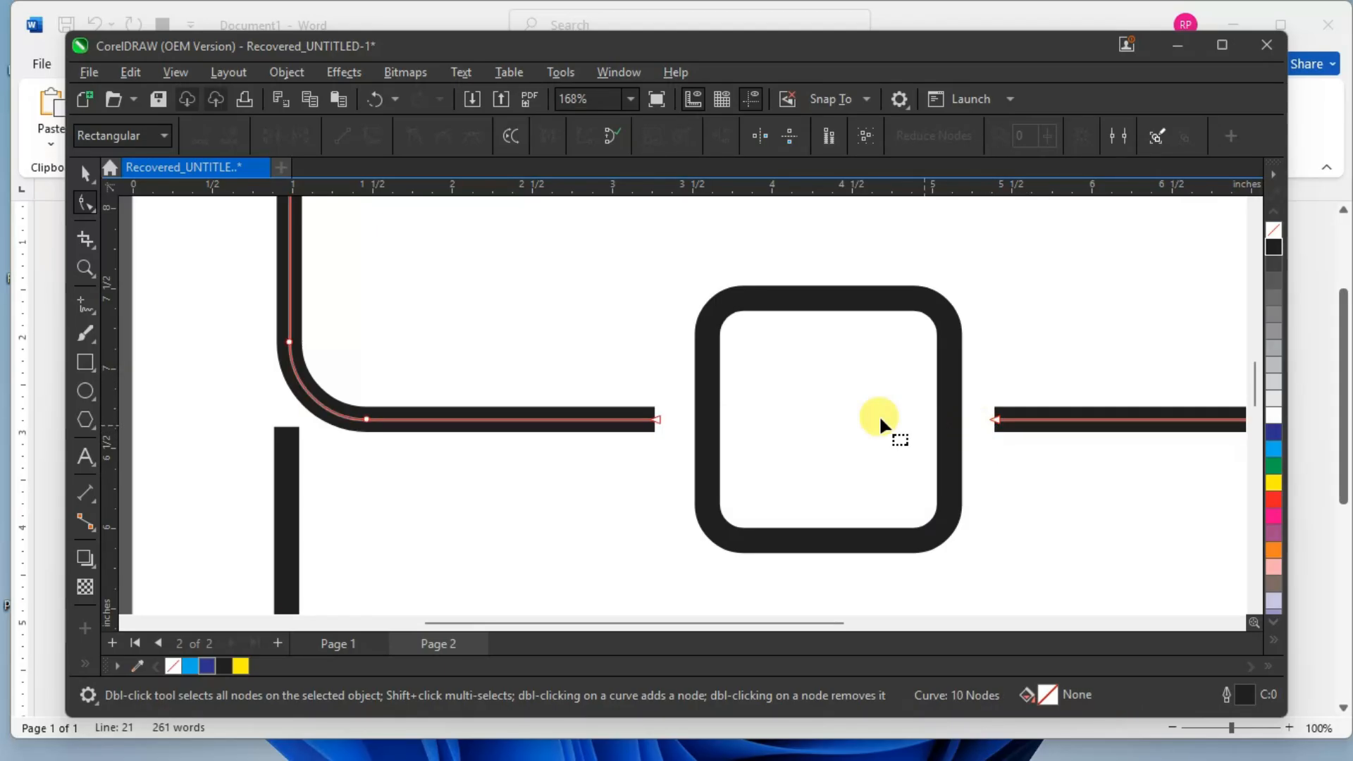
Duplicate the rounded square clasp and place the copy centrally above the briefcase's upper shape.
scroll(800, 388, "down", 4)
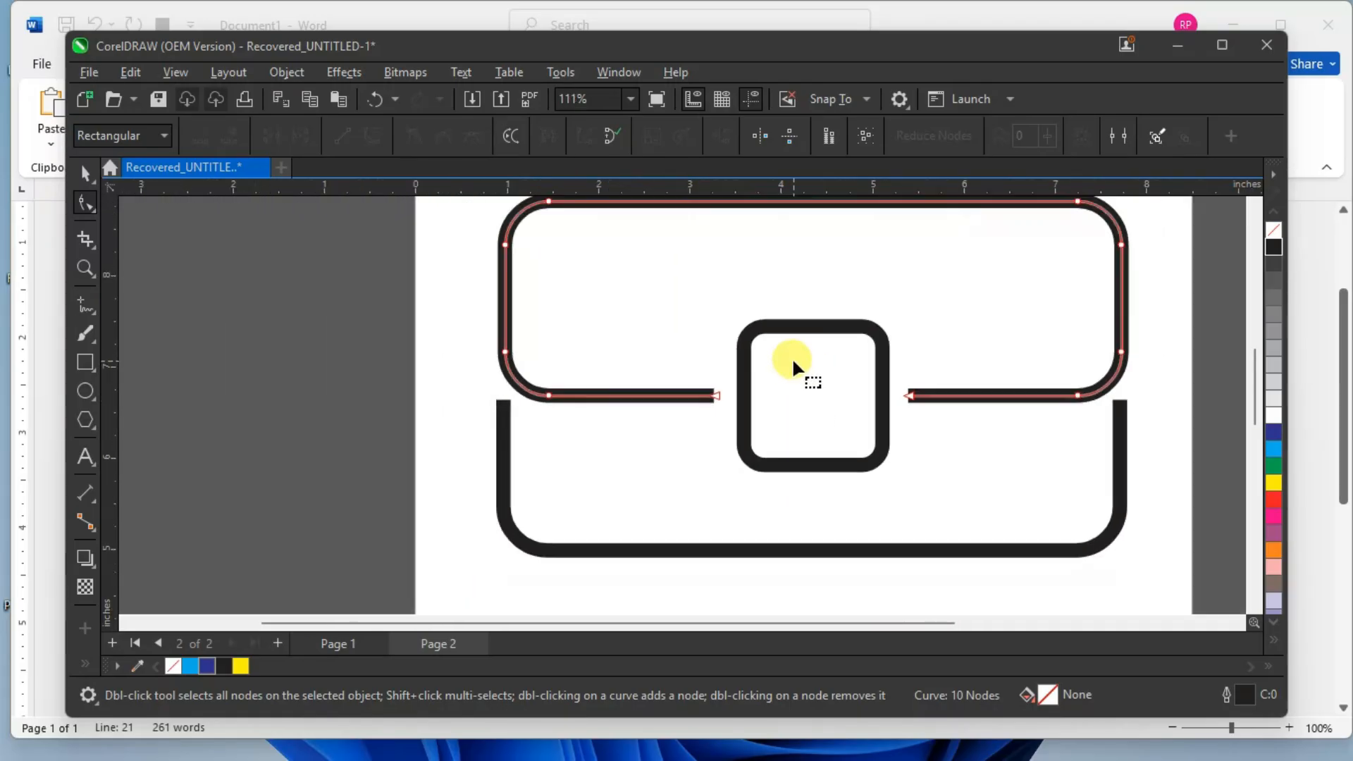
left_click(85, 172)
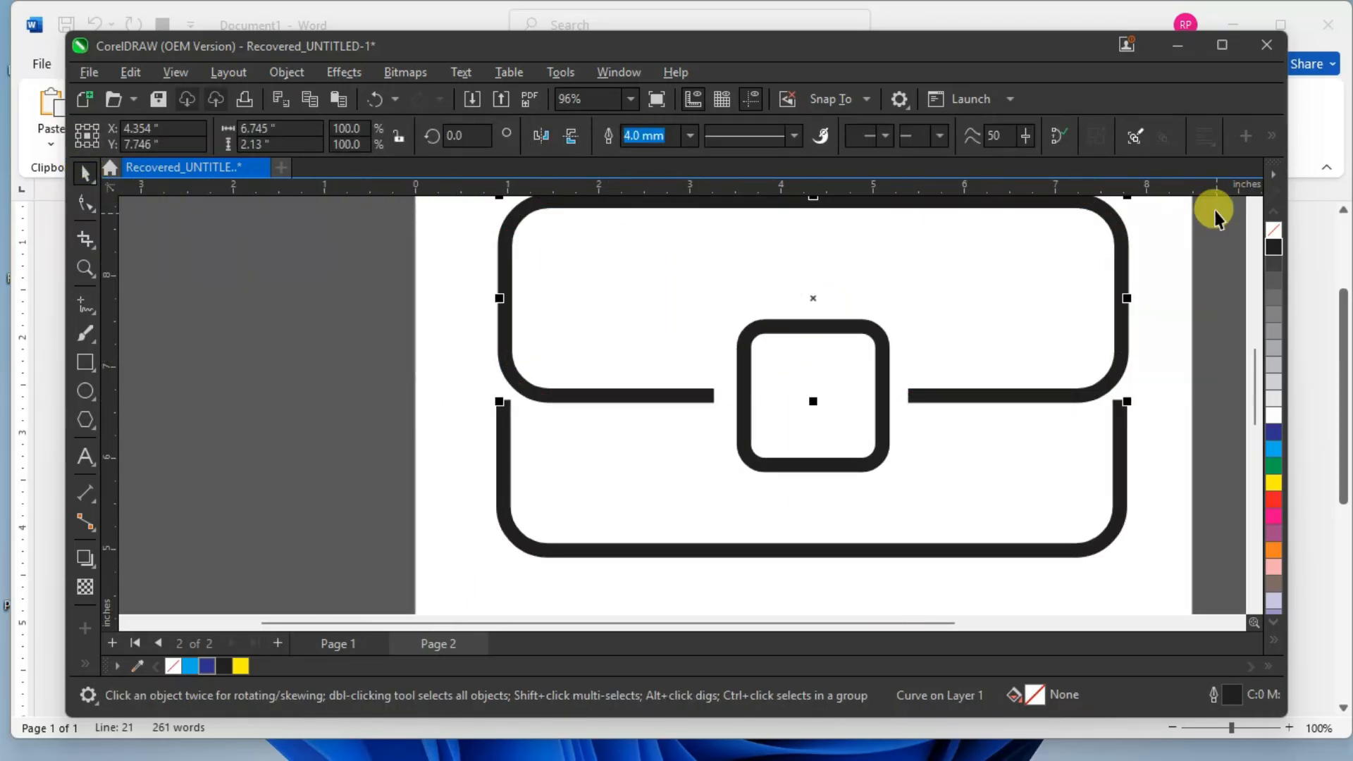
scroll(1253, 202, "up", 2)
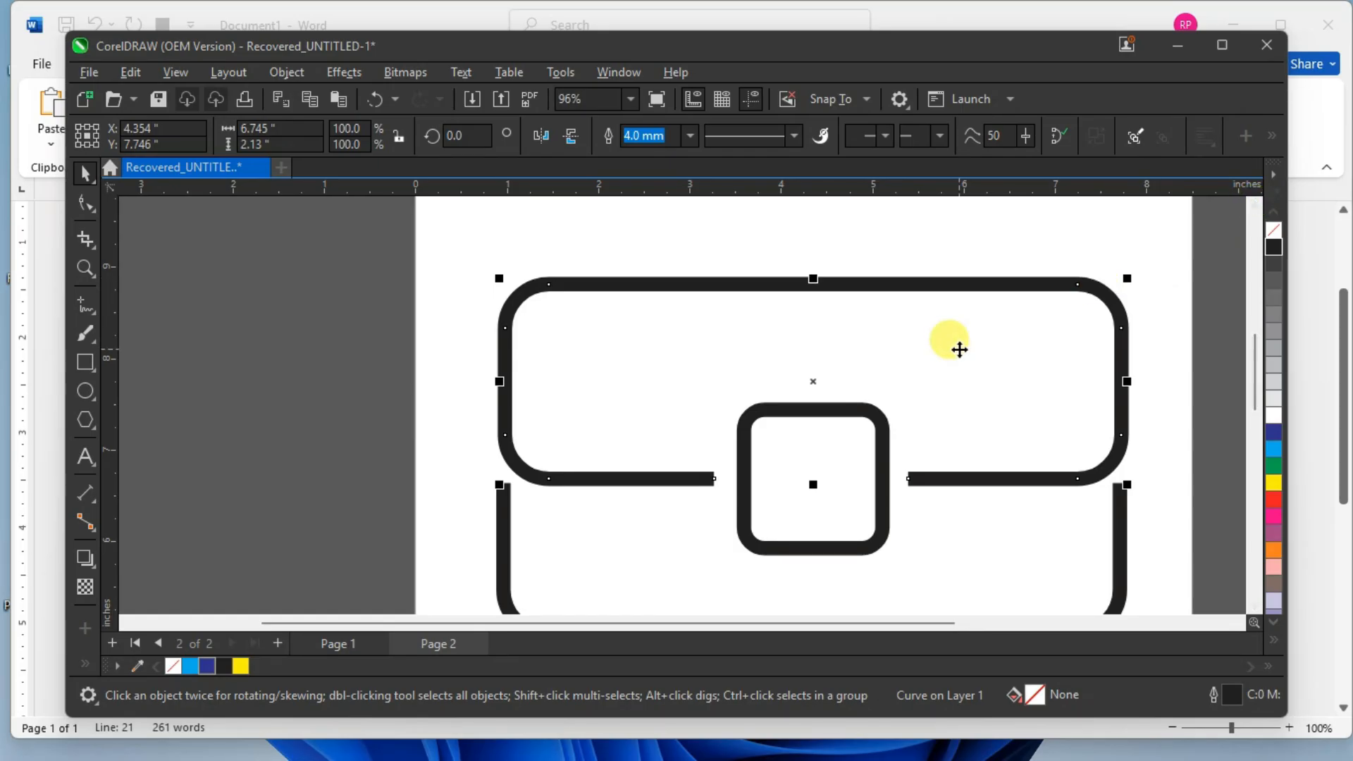
left_click(883, 455)
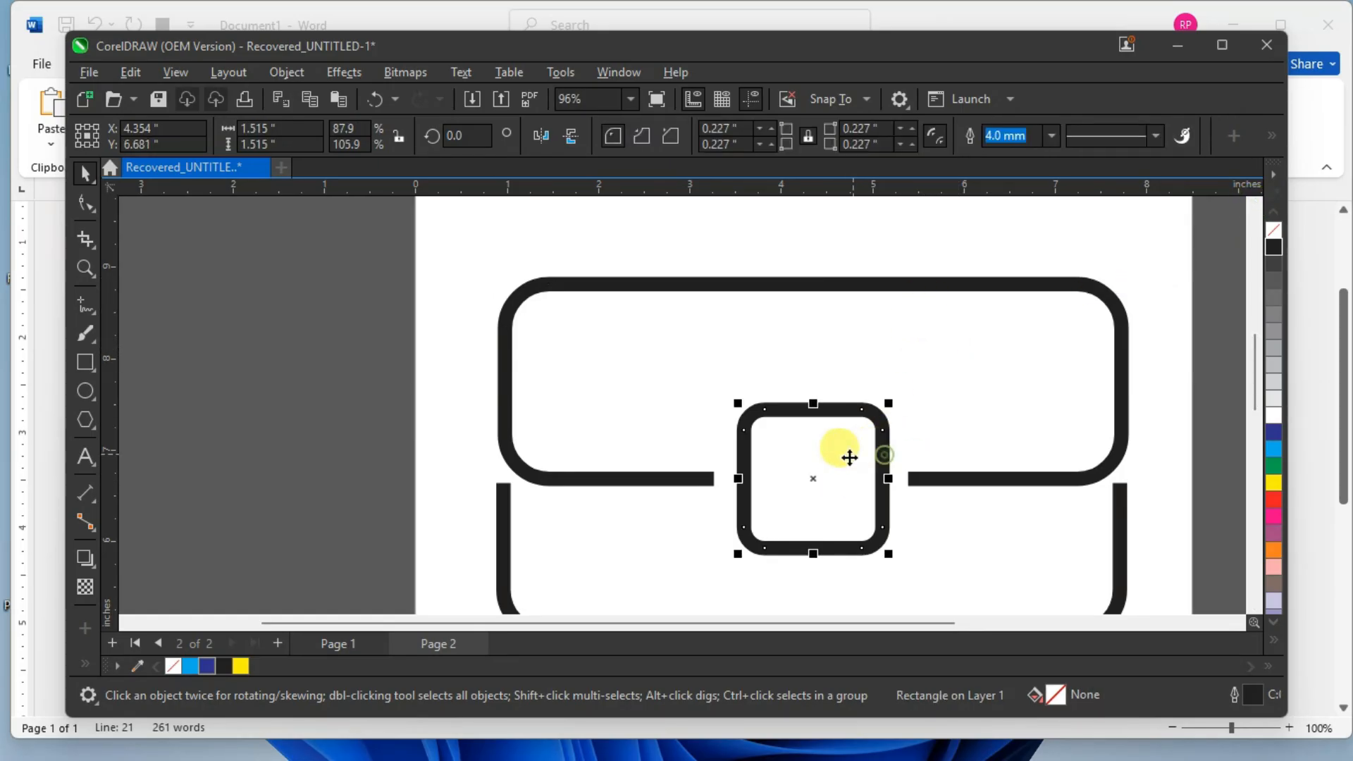
left_click_drag(815, 486, 823, 226)
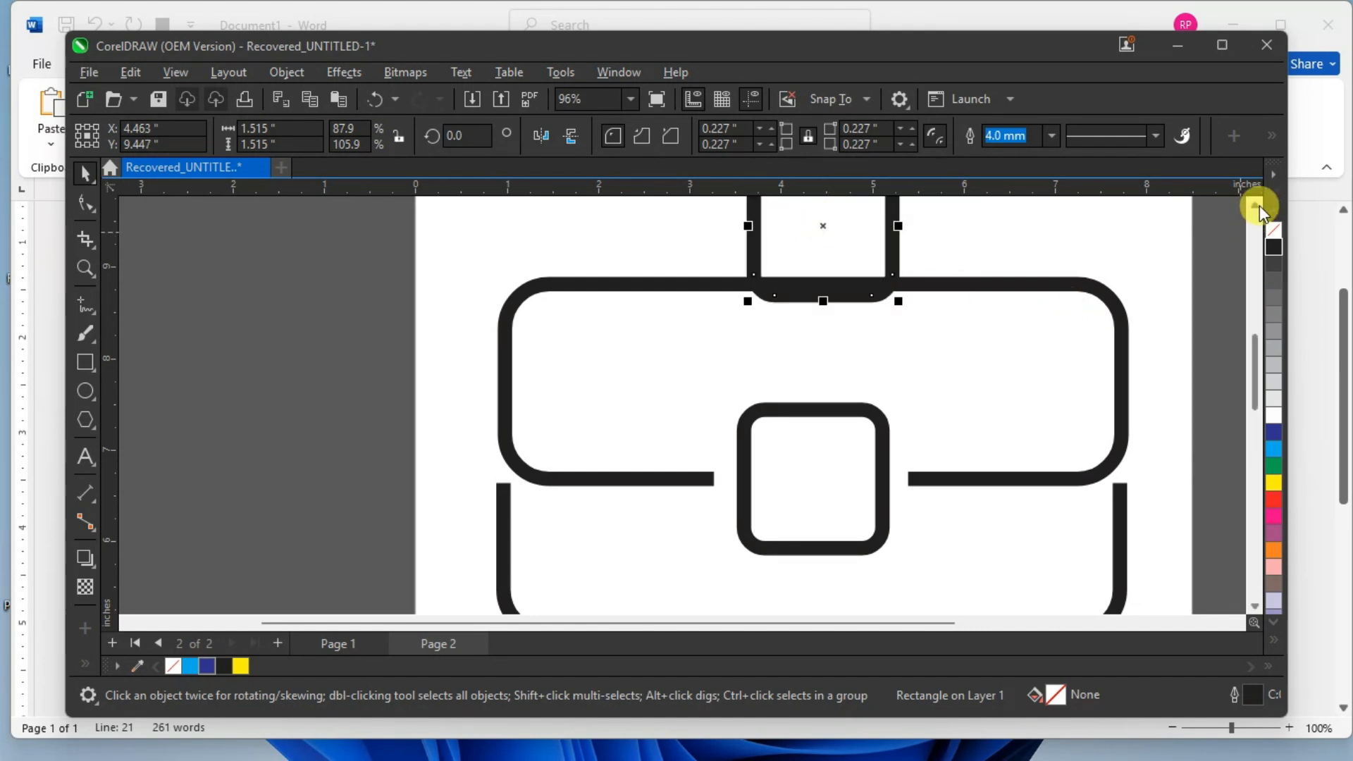
left_click(1254, 205)
left_click(1255, 205)
left_click_drag(832, 396, 818, 358)
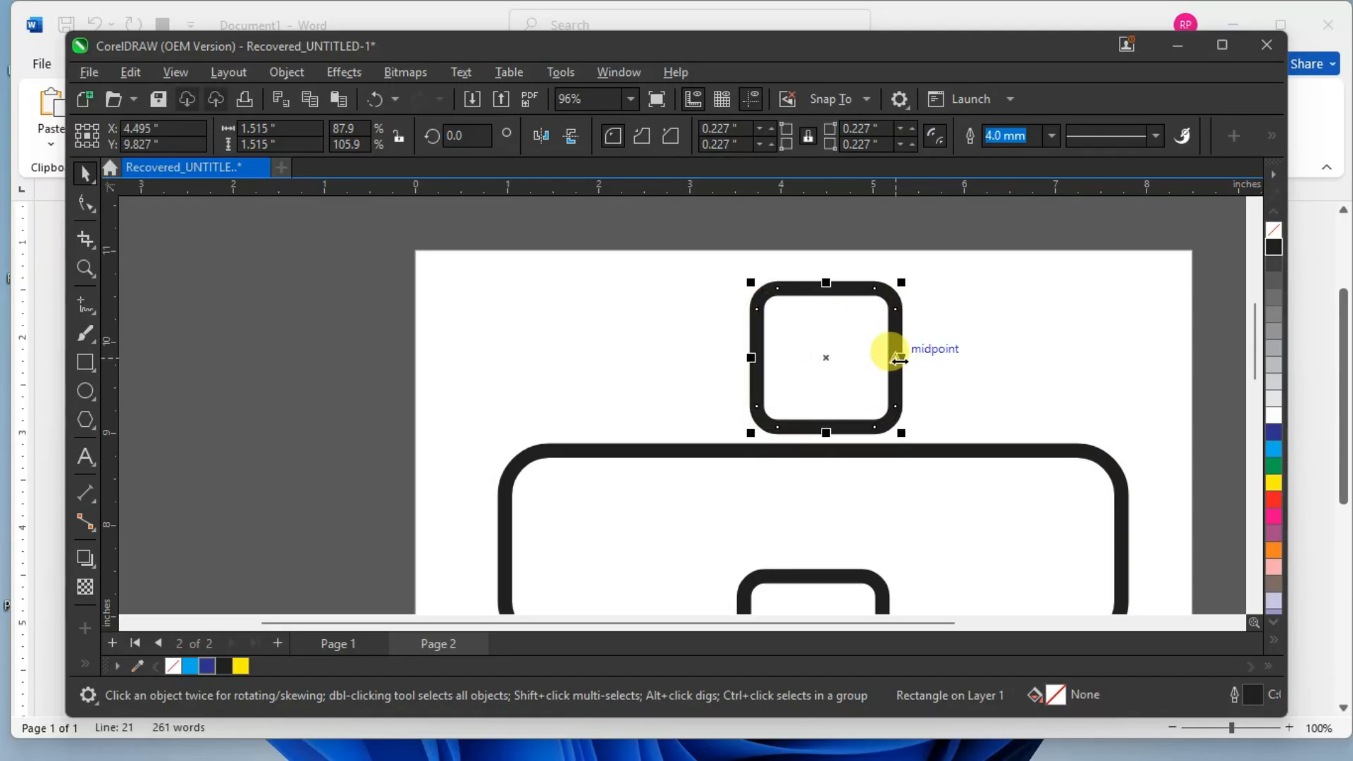
Widen the copied rounded square symmetrically about its center to about 3.08 inches, keeping its height.
left_click_drag(899, 360, 972, 369)
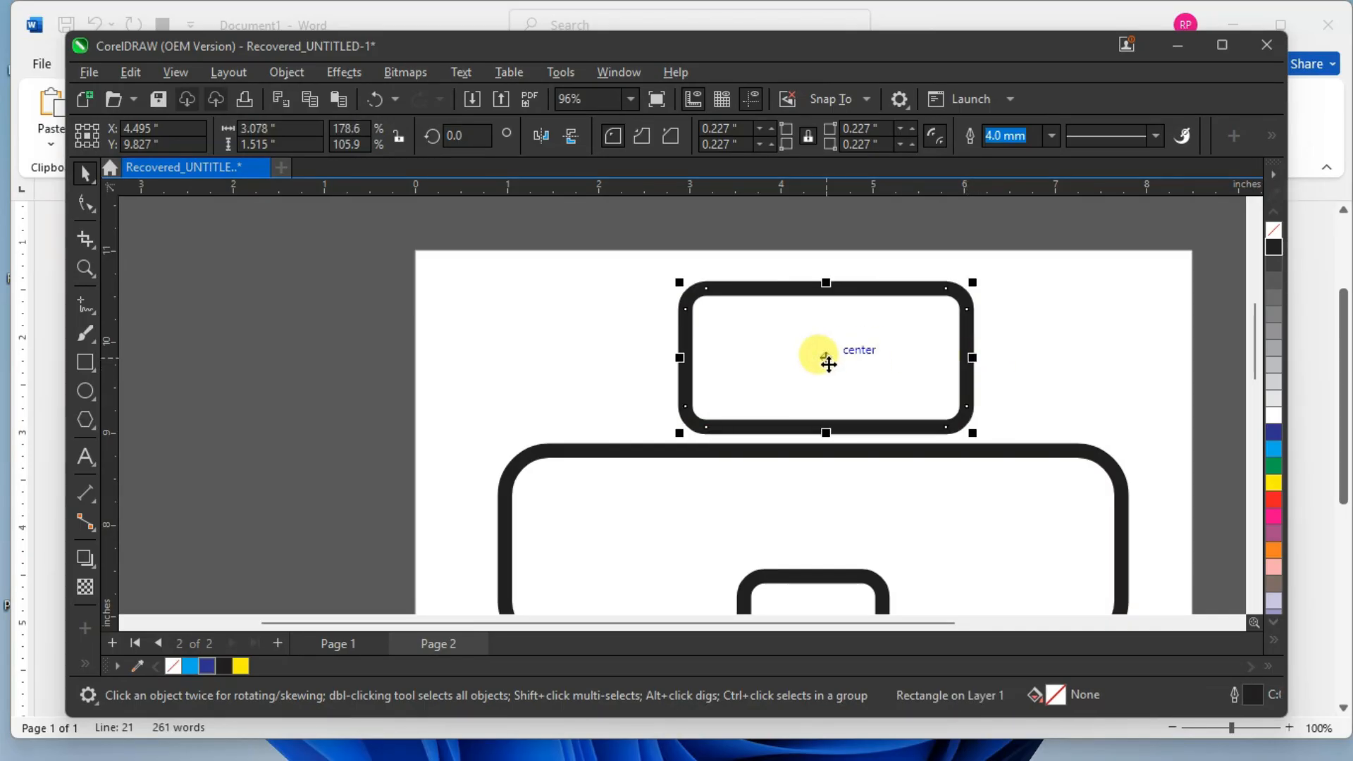
left_click_drag(827, 360, 822, 357)
scroll(895, 360, "down", 1)
scroll(895, 359, "down", 3)
scroll(969, 356, "up", 4)
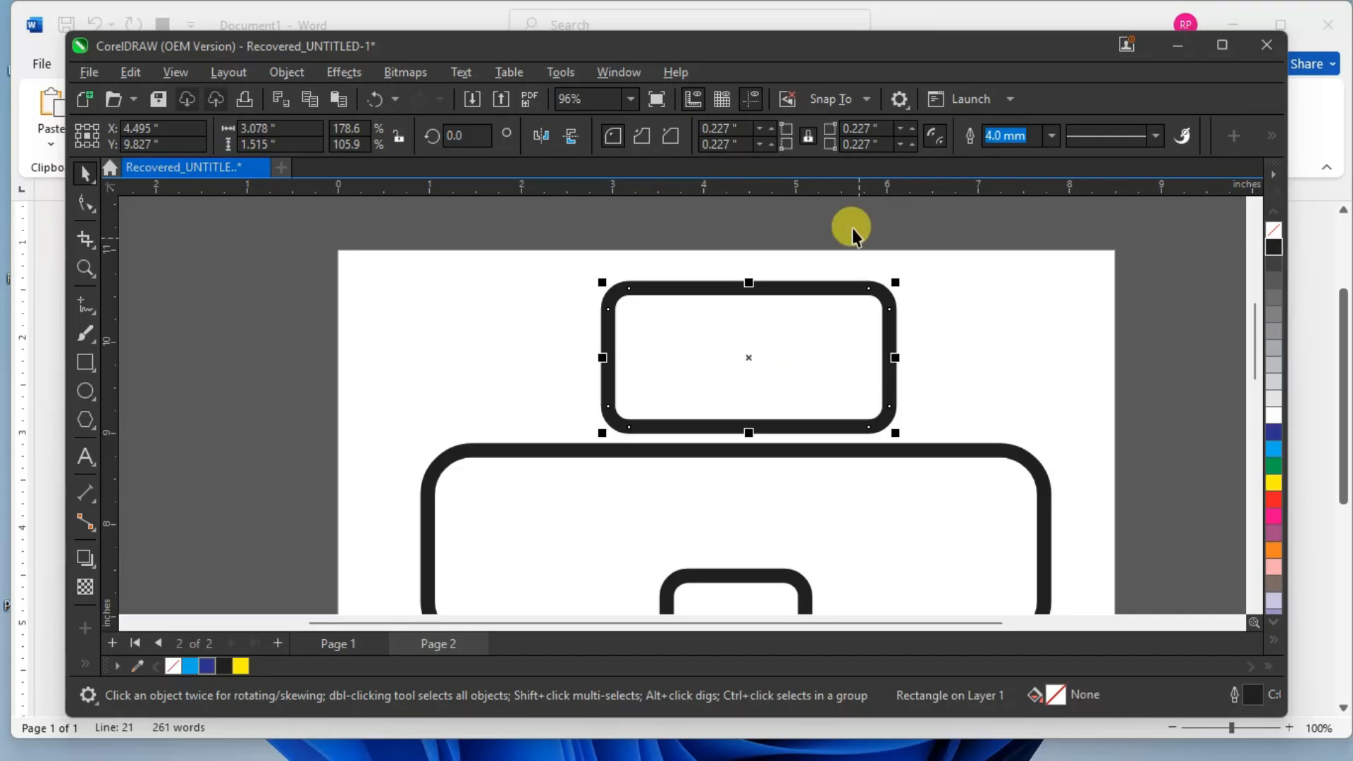
Convert the widened rounded rectangle to curves and break it at the upper node of each vertical side.
left_click(85, 203)
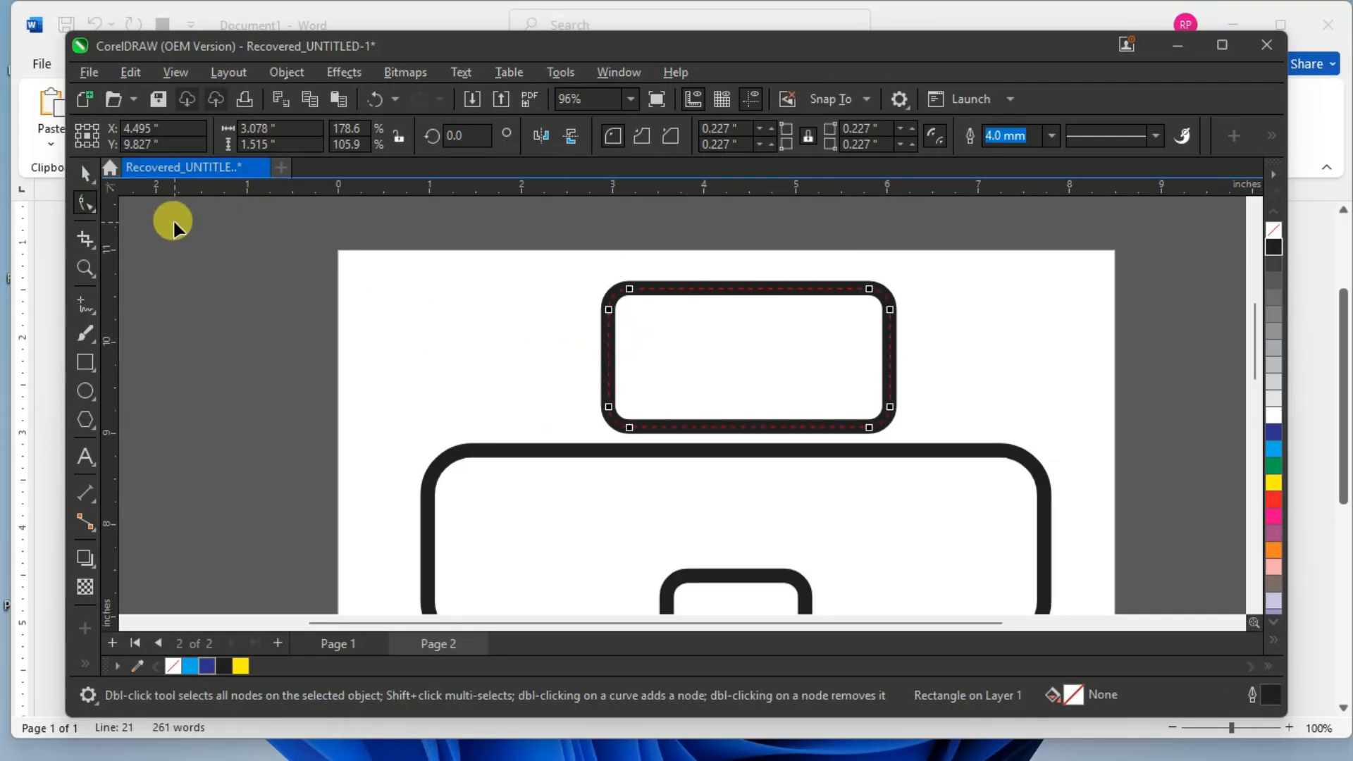
key("ctrl+q")
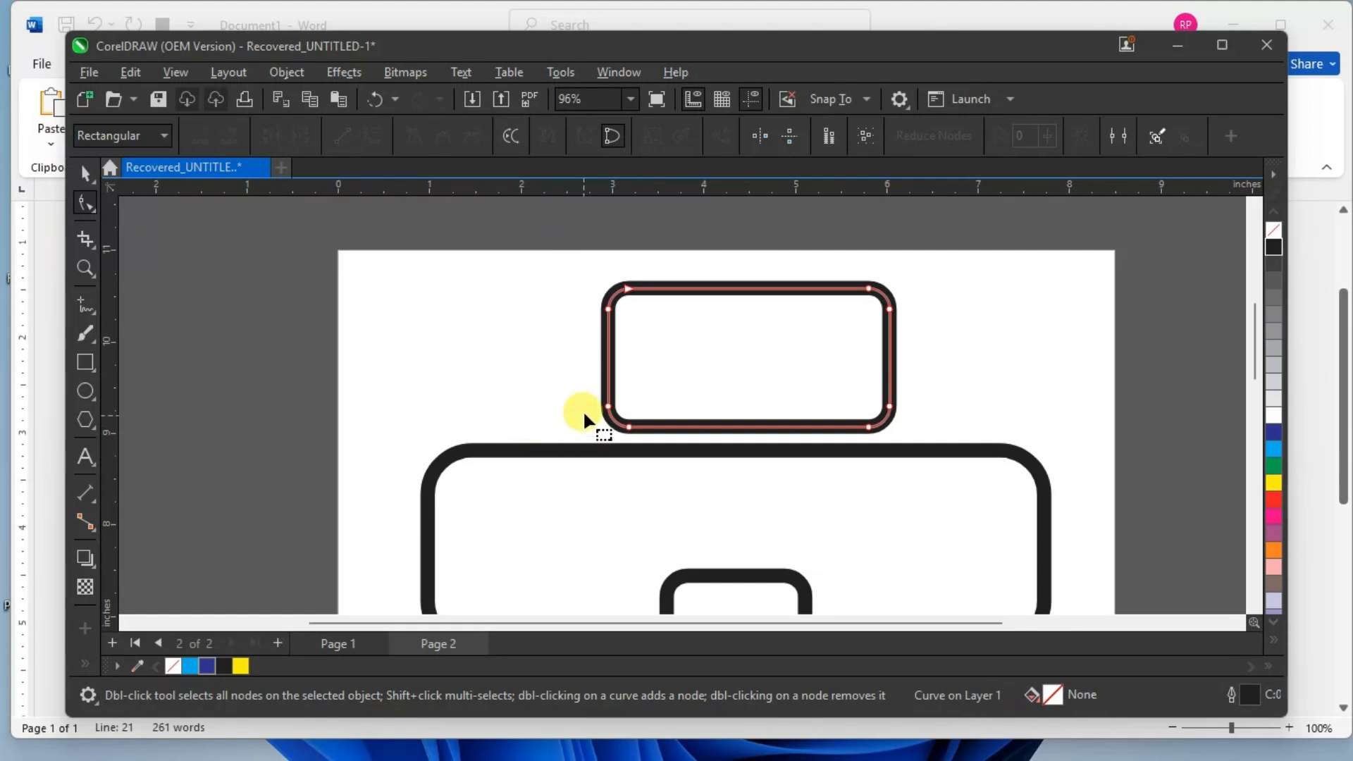
left_click_drag(579, 390, 661, 445)
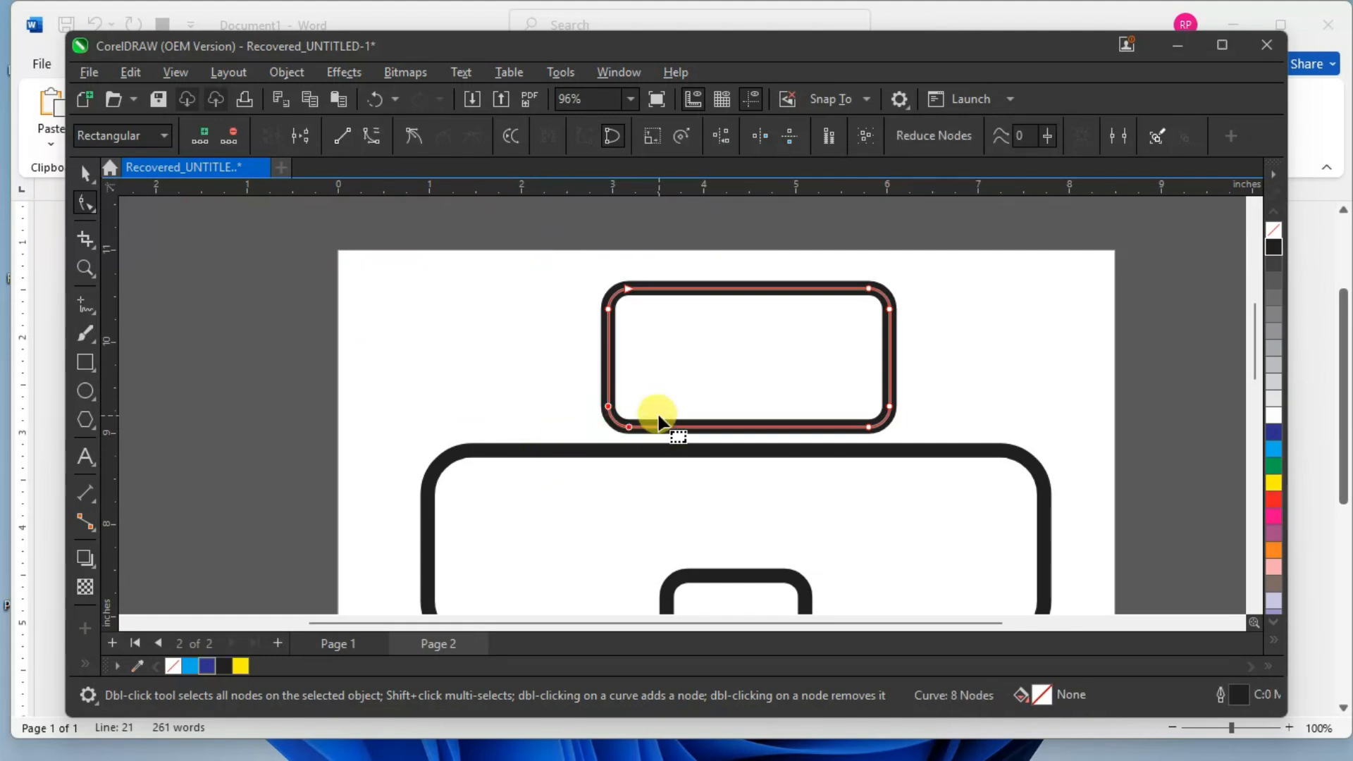
left_click_drag(579, 305, 635, 331)
left_click(303, 137)
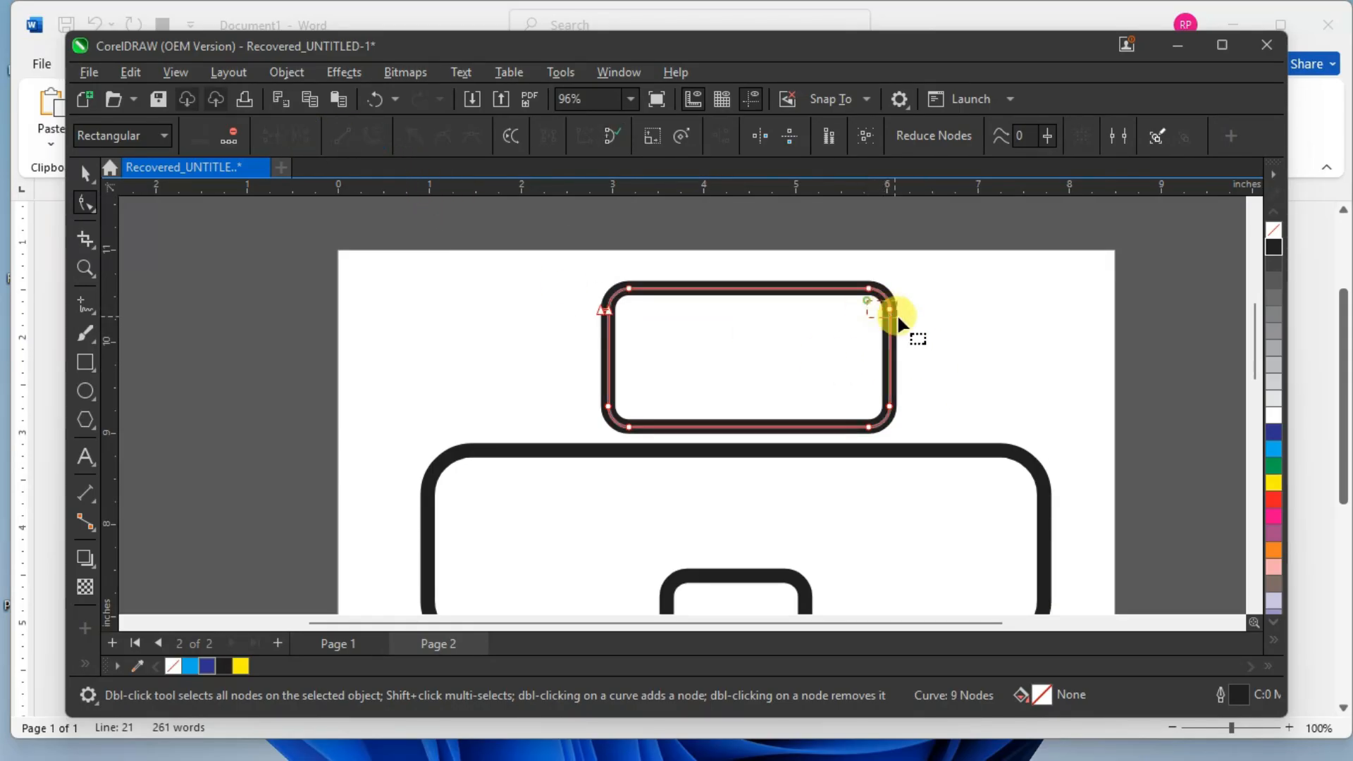
left_click(306, 141)
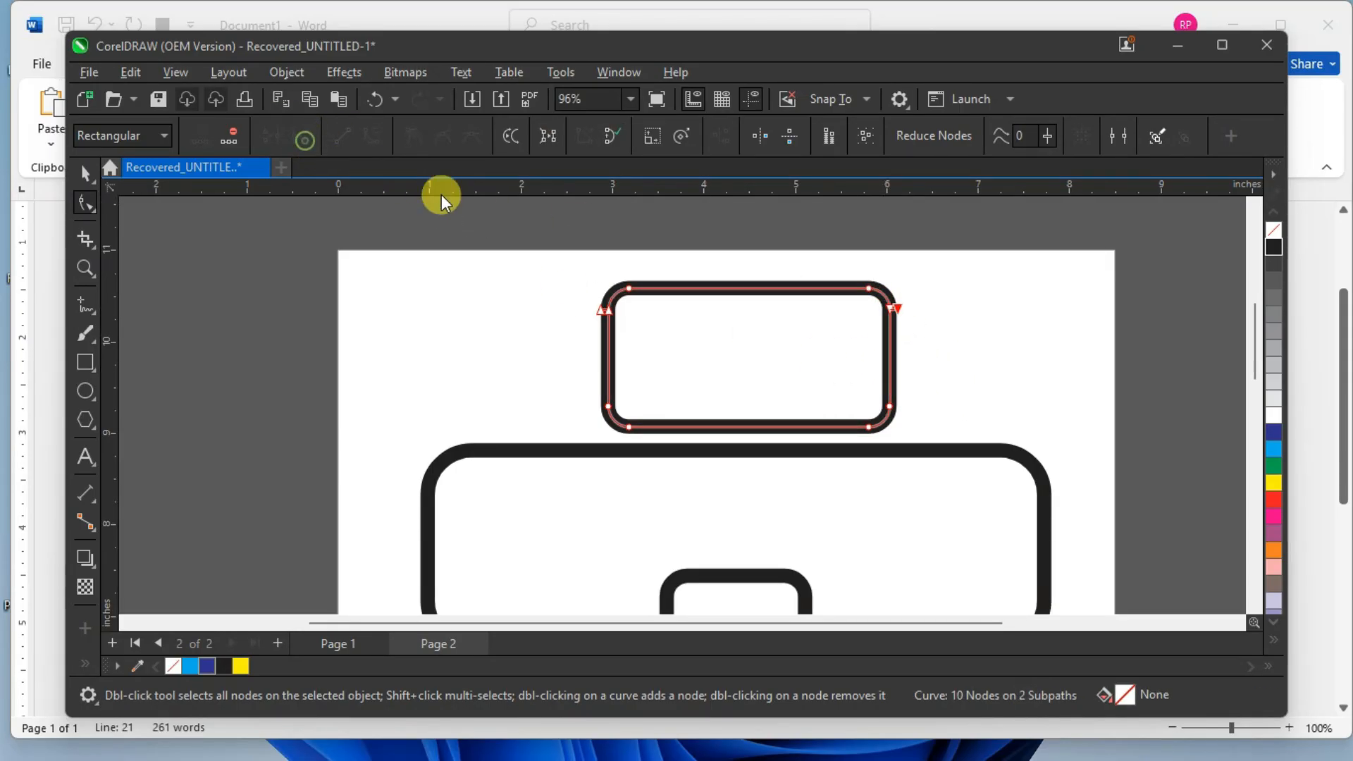
Delete the rectangle's two vertical side segments and its lower portion, leaving only the top bar with its rounded corners.
scroll(746, 340, "up", 4)
left_click(421, 267)
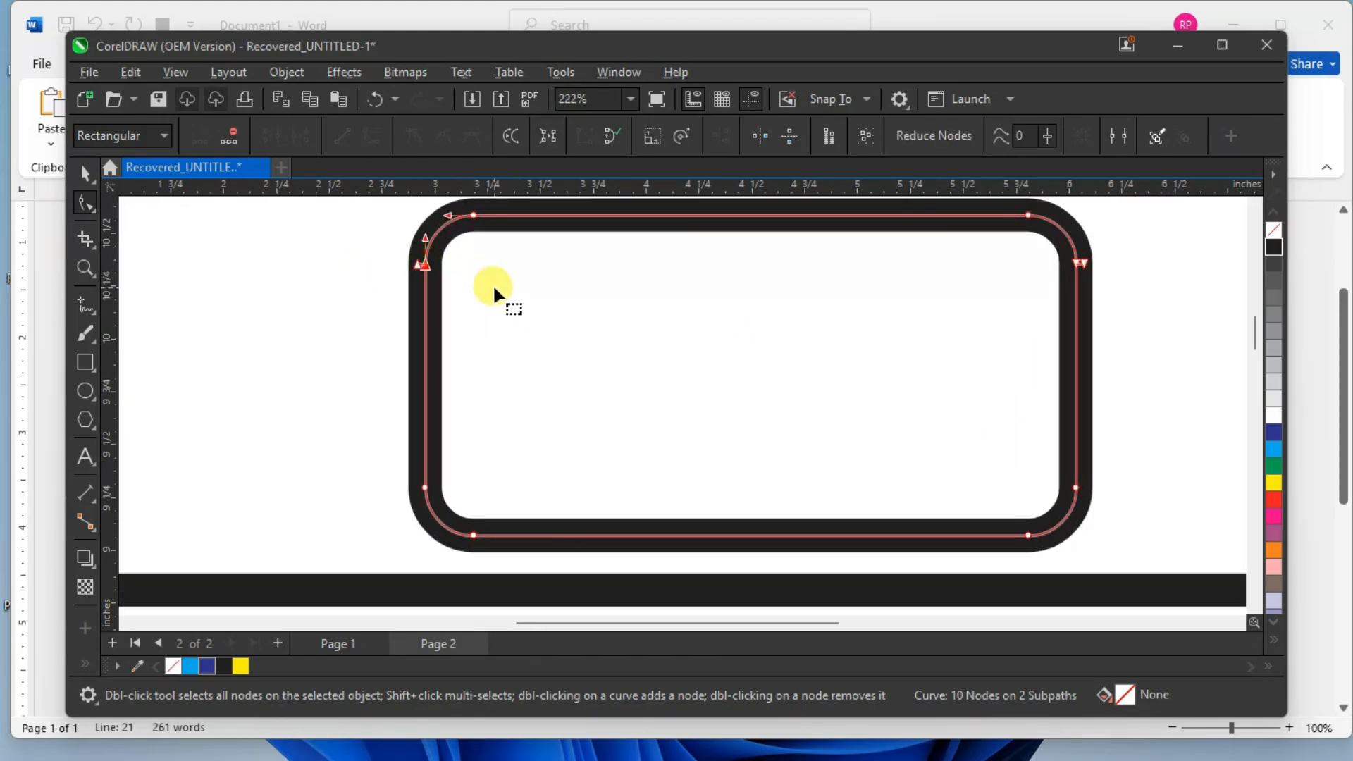
left_click(418, 266)
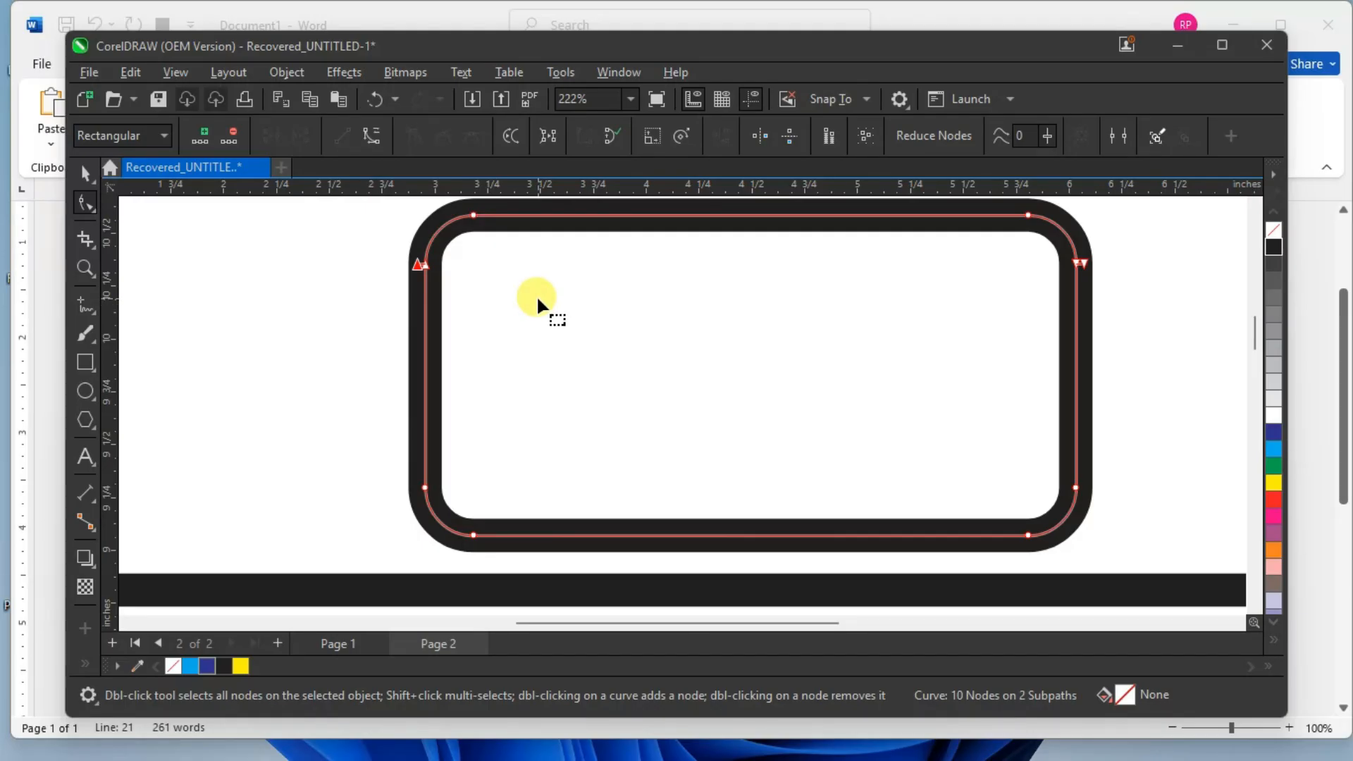
key("Delete")
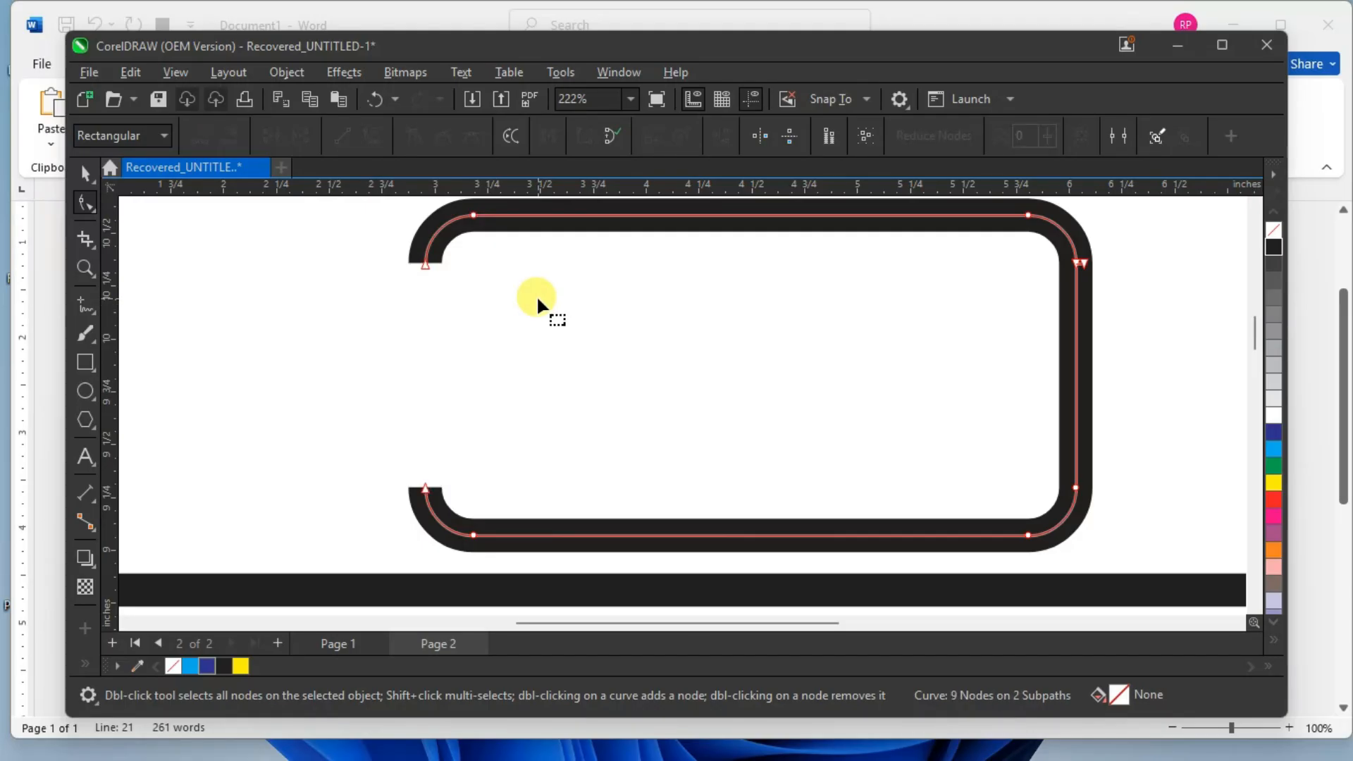
left_click(1084, 265)
key("Delete")
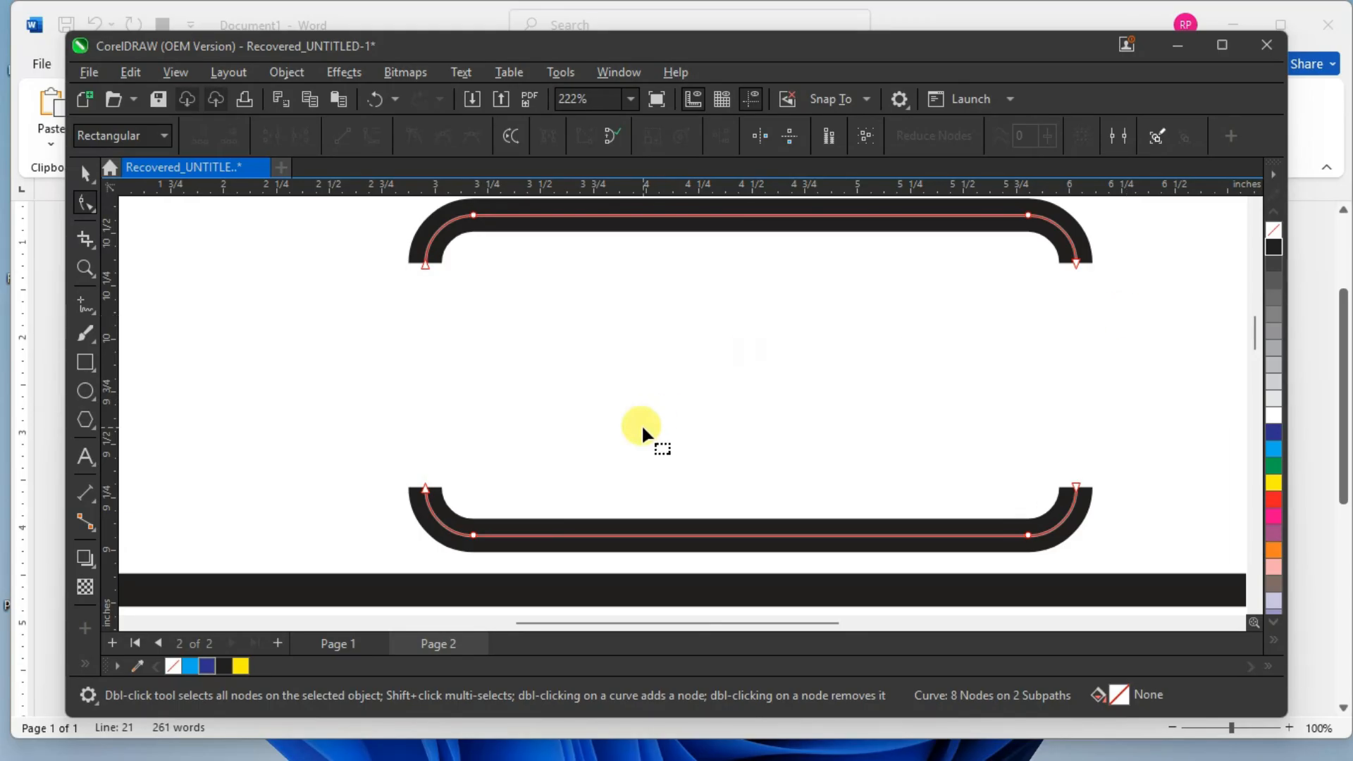
left_click_drag(376, 463, 1114, 562)
key("Delete")
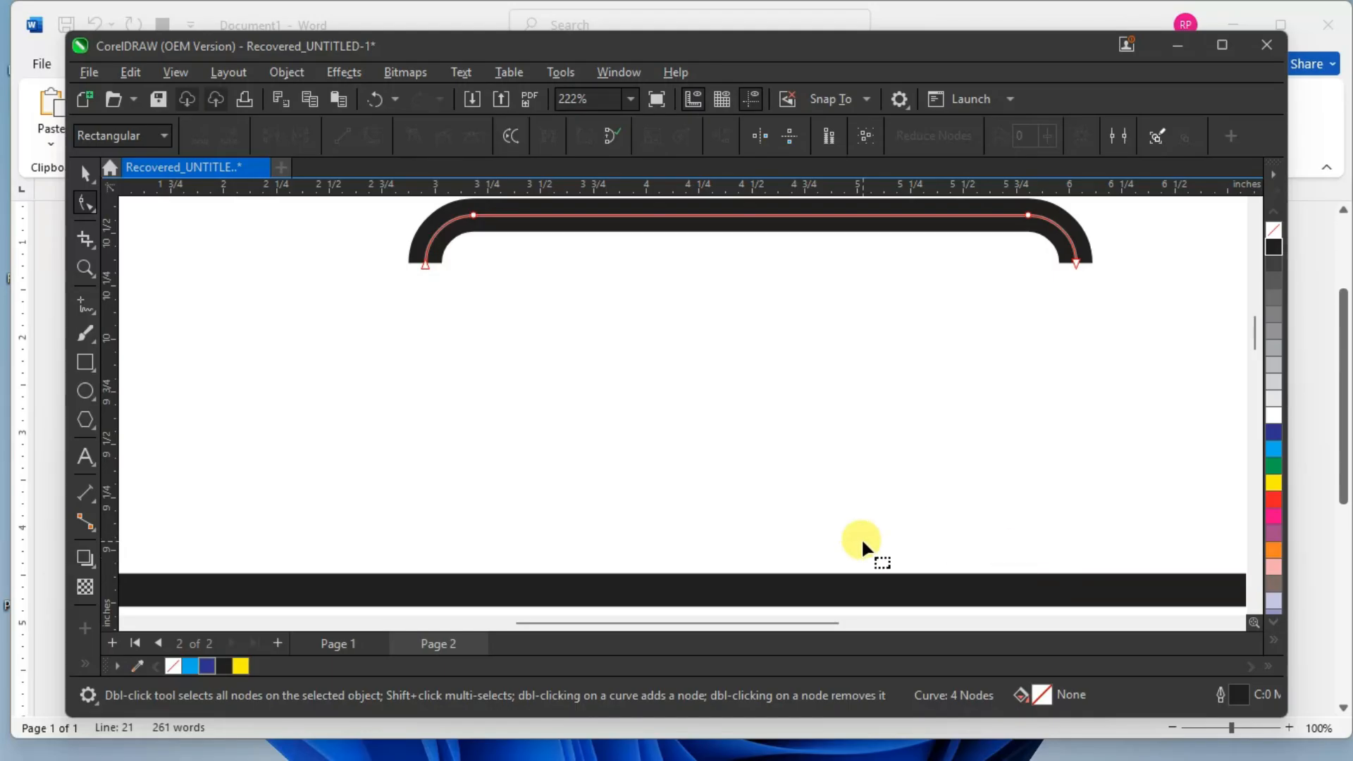
Move the handle bar straight down to sit just above the briefcase's upper shape, then deselect it.
scroll(705, 458, "down", 2)
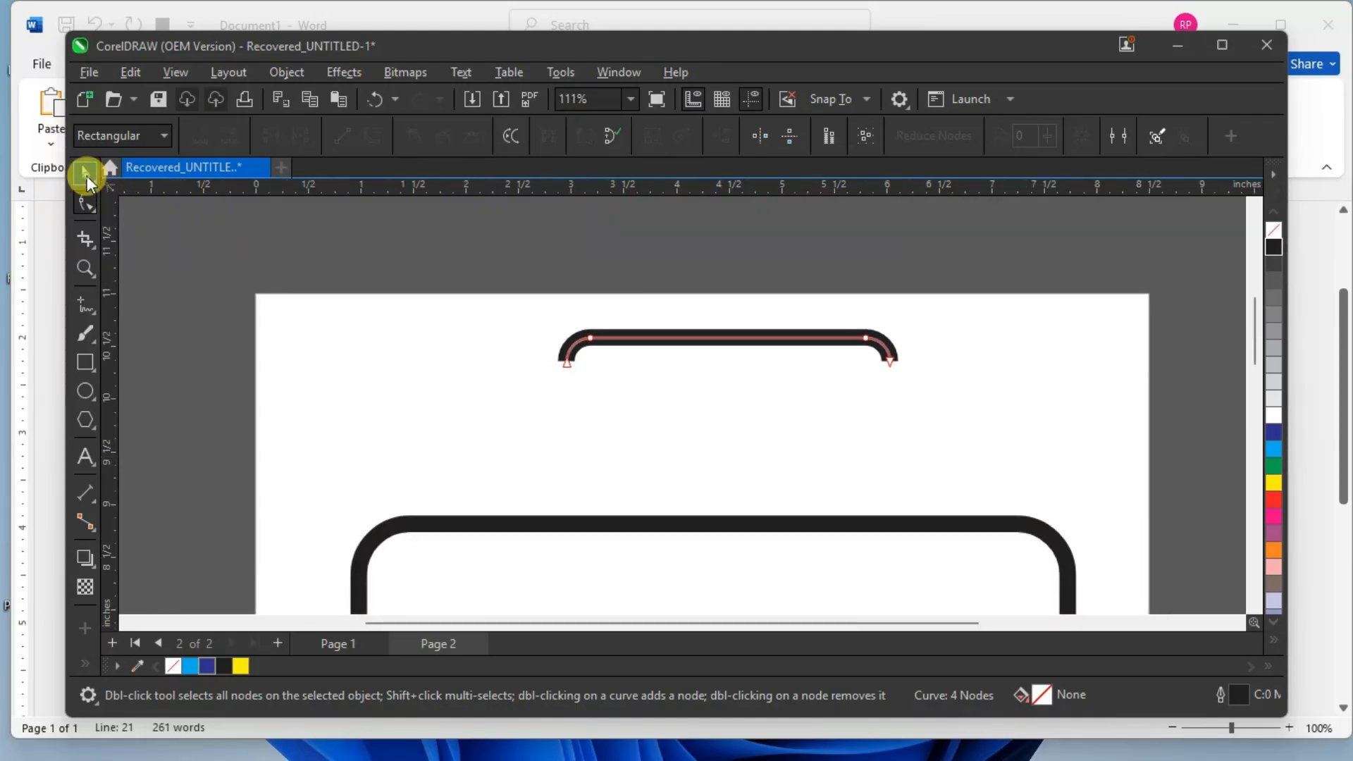
left_click(86, 176)
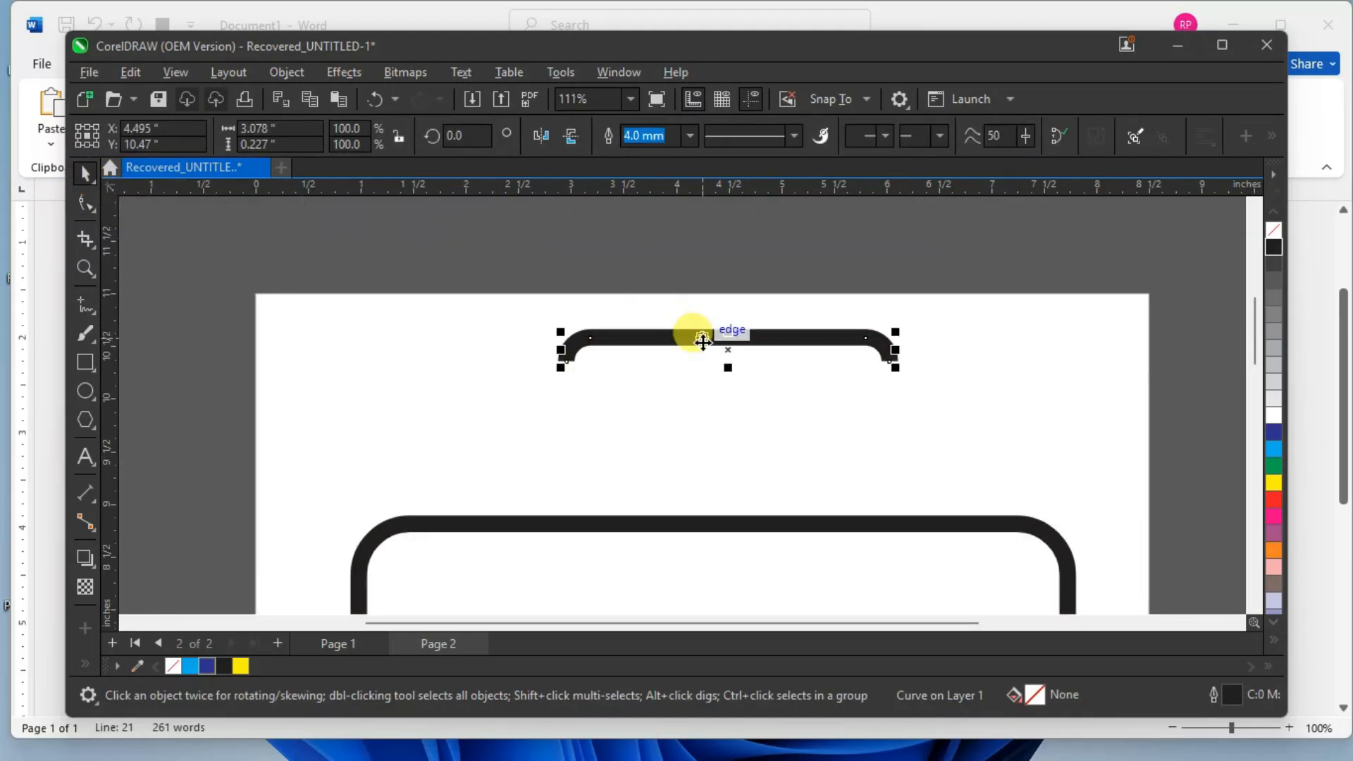
left_click_drag(728, 350, 729, 488)
left_click(767, 375)
scroll(768, 374, "down", 2)
scroll(768, 374, "down", 1)
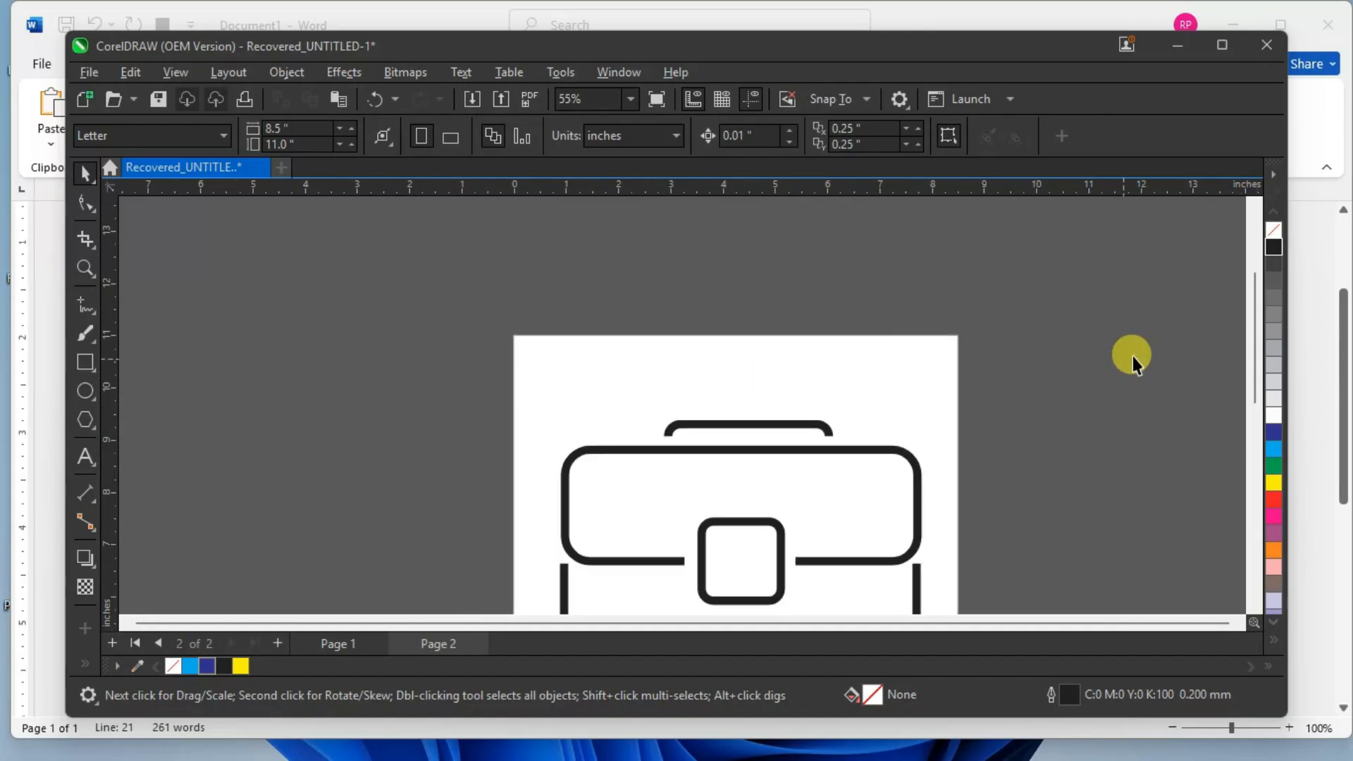
left_click_drag(1257, 339, 1245, 394)
mouse_move(509, 217)
left_mouse_down()
mouse_move(680, 346)
mouse_move(1003, 535)
left_mouse_up()
left_click(1033, 456)
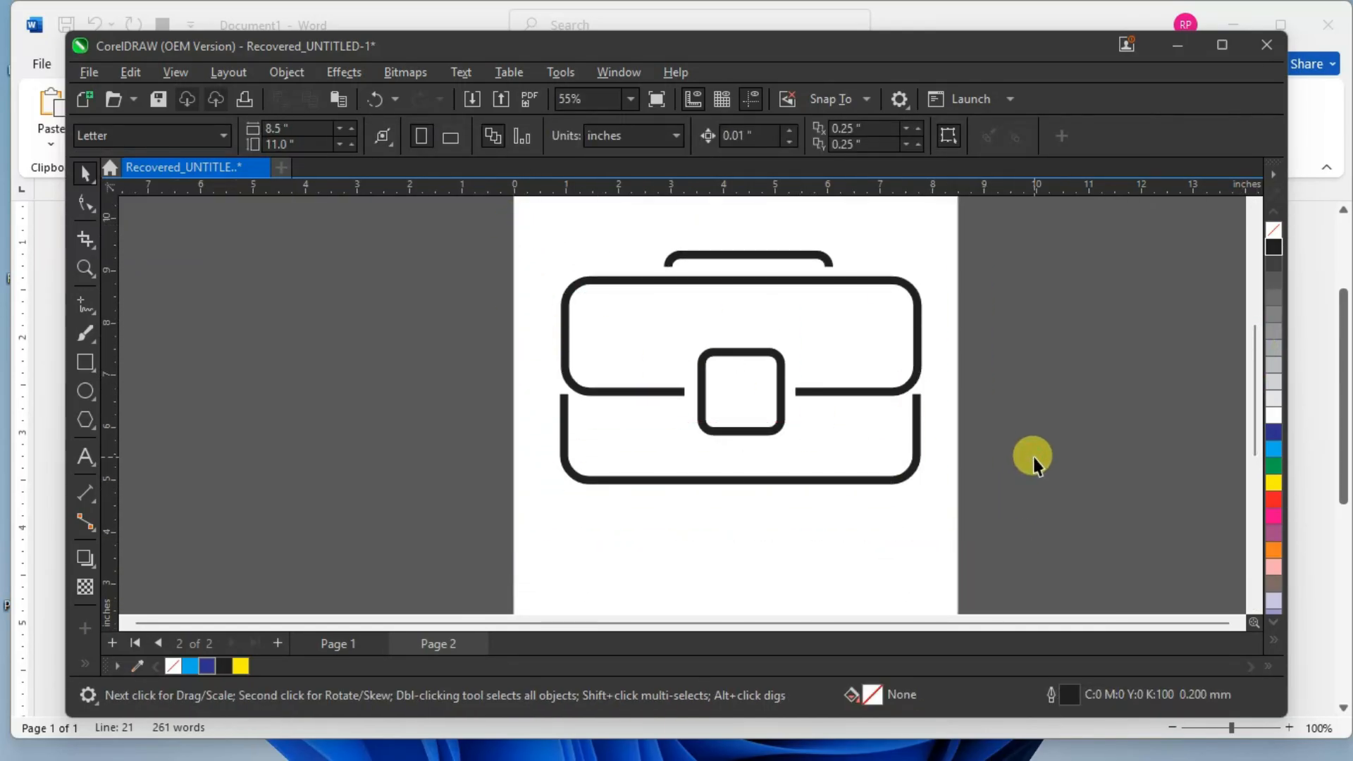
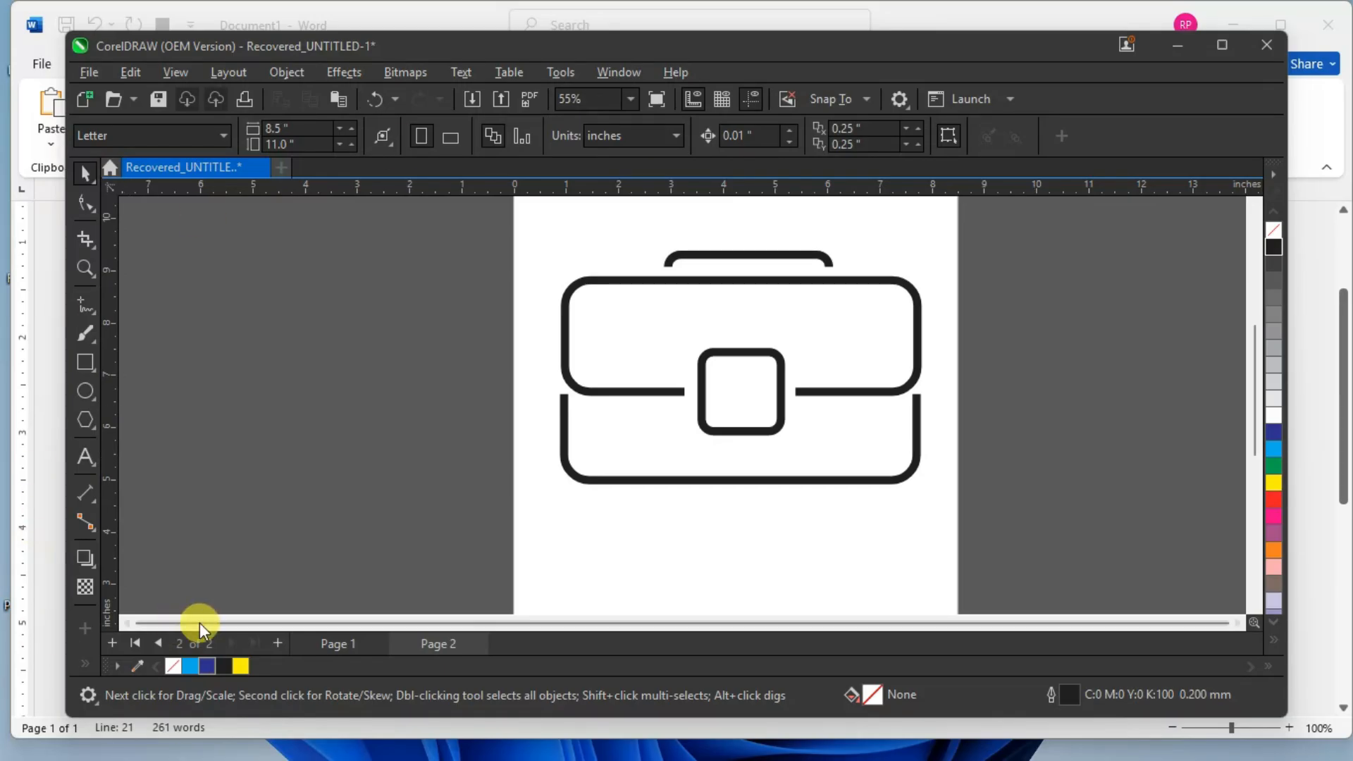
Add a third page and draw a nearly circular ellipse about 3.35 by 3.42 inches in its upper half.
left_click(278, 643)
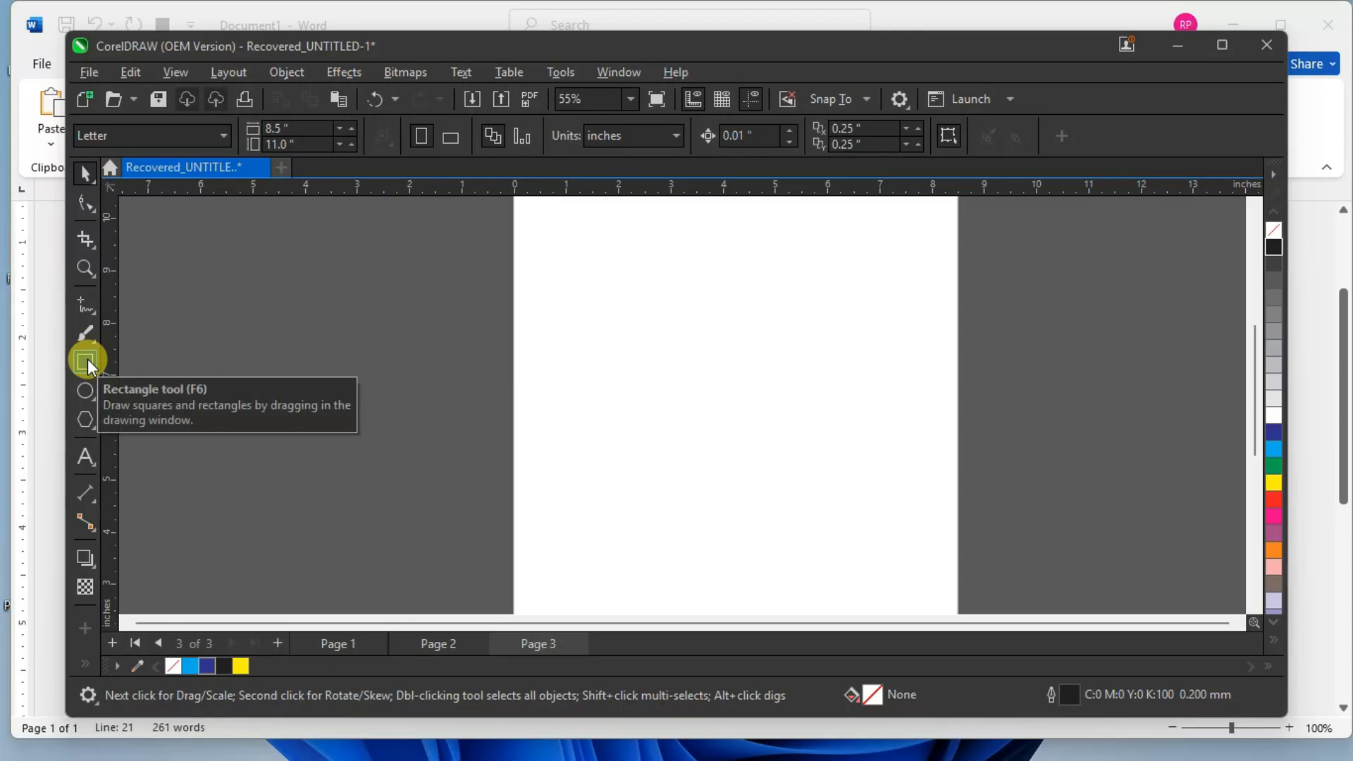
left_click(86, 388)
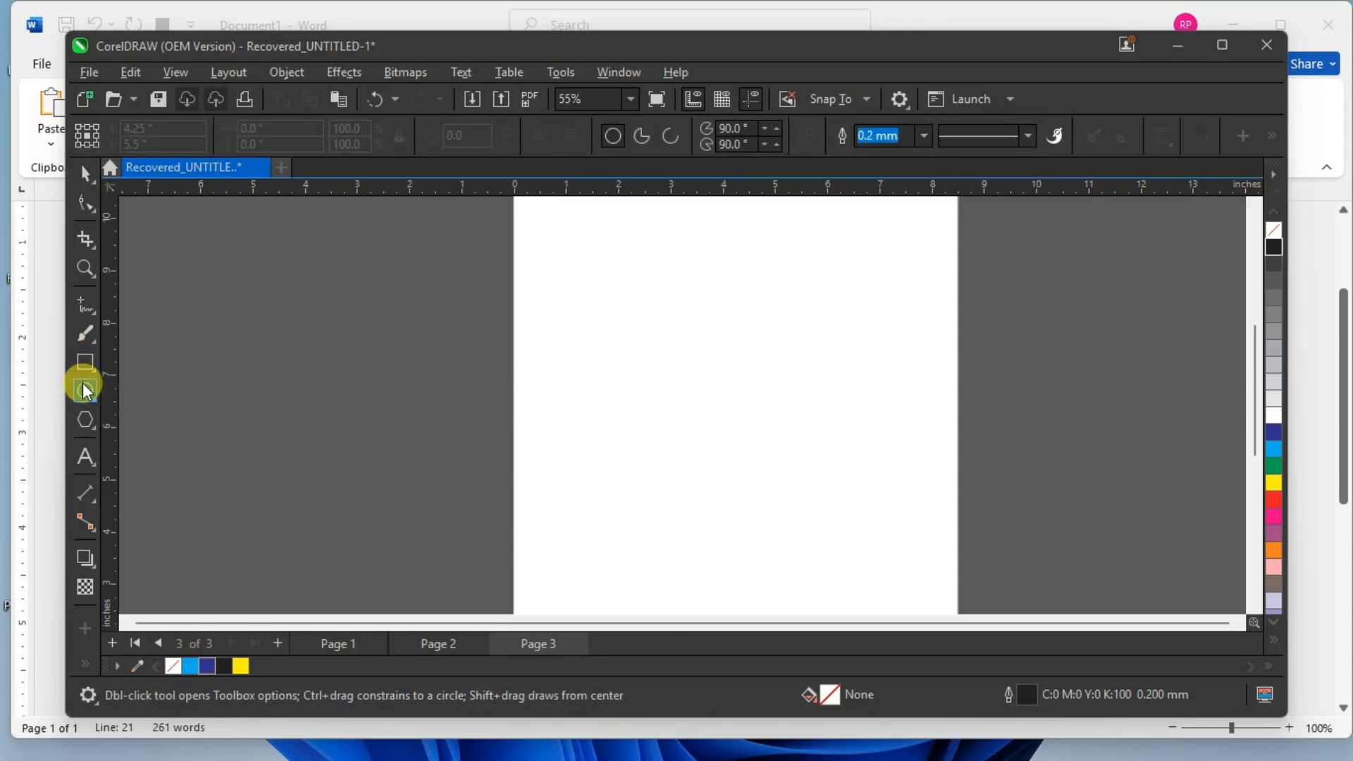
left_click_drag(669, 237, 857, 441)
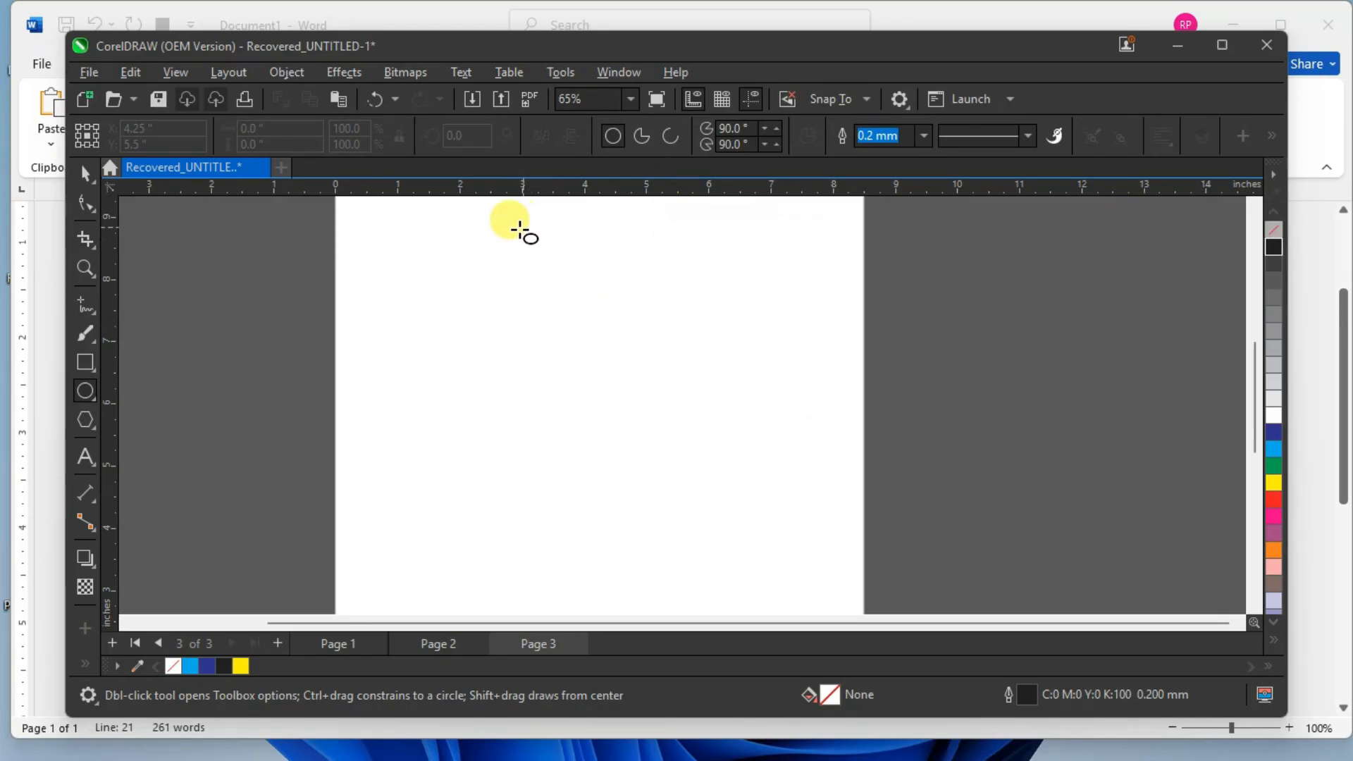
mouse_move(504, 234)
left_mouse_down()
mouse_move(680, 398)
mouse_move(711, 449)
left_mouse_up()
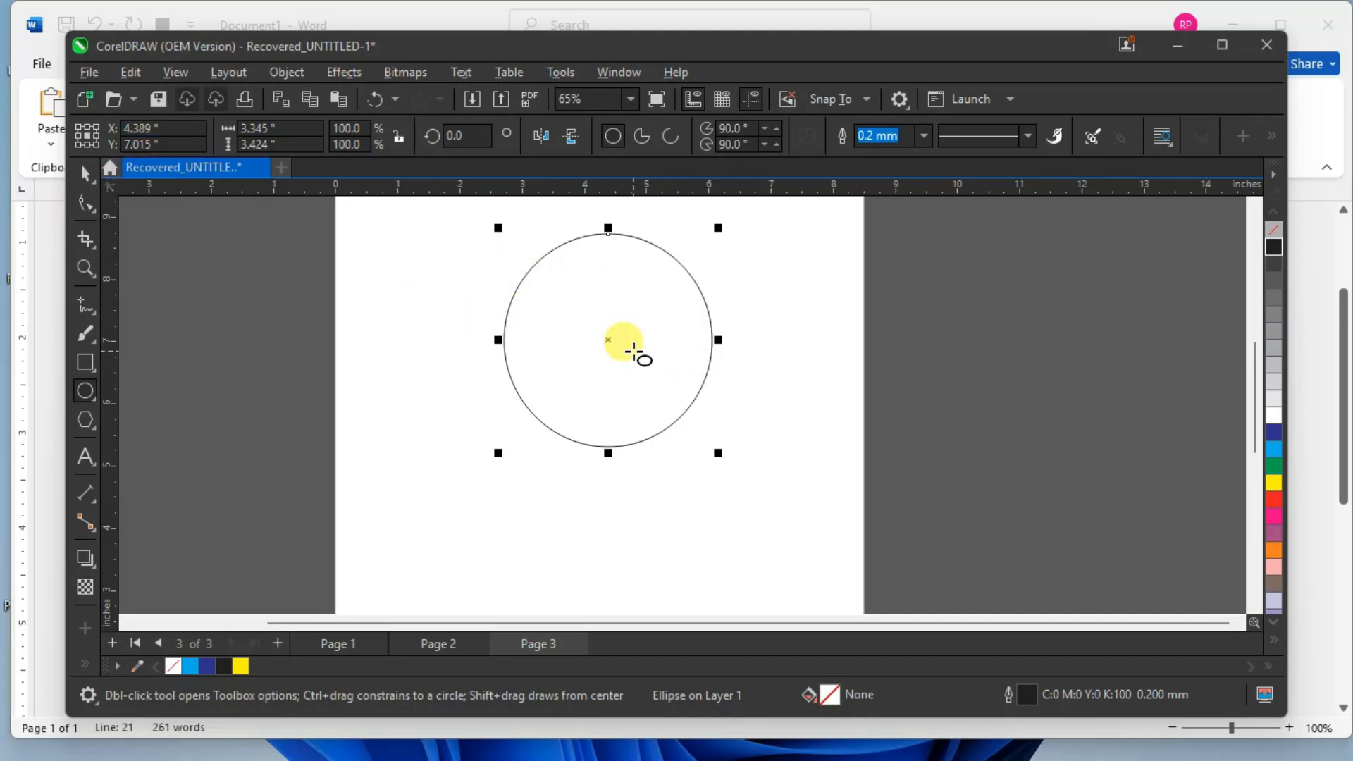
Duplicate the circle below itself so the two overlap, and widen the copy symmetrically to about 6.18 inches.
left_click(85, 173)
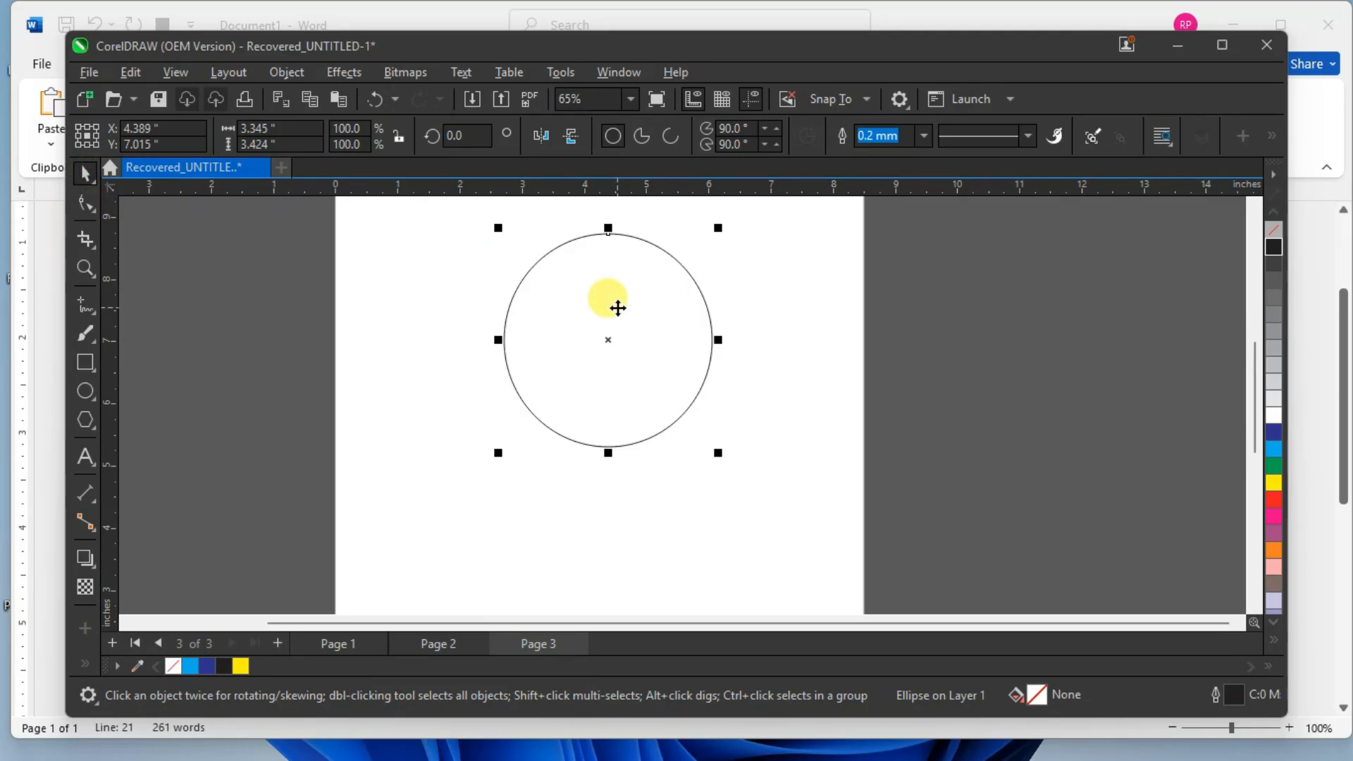
left_click_drag(613, 323, 609, 446)
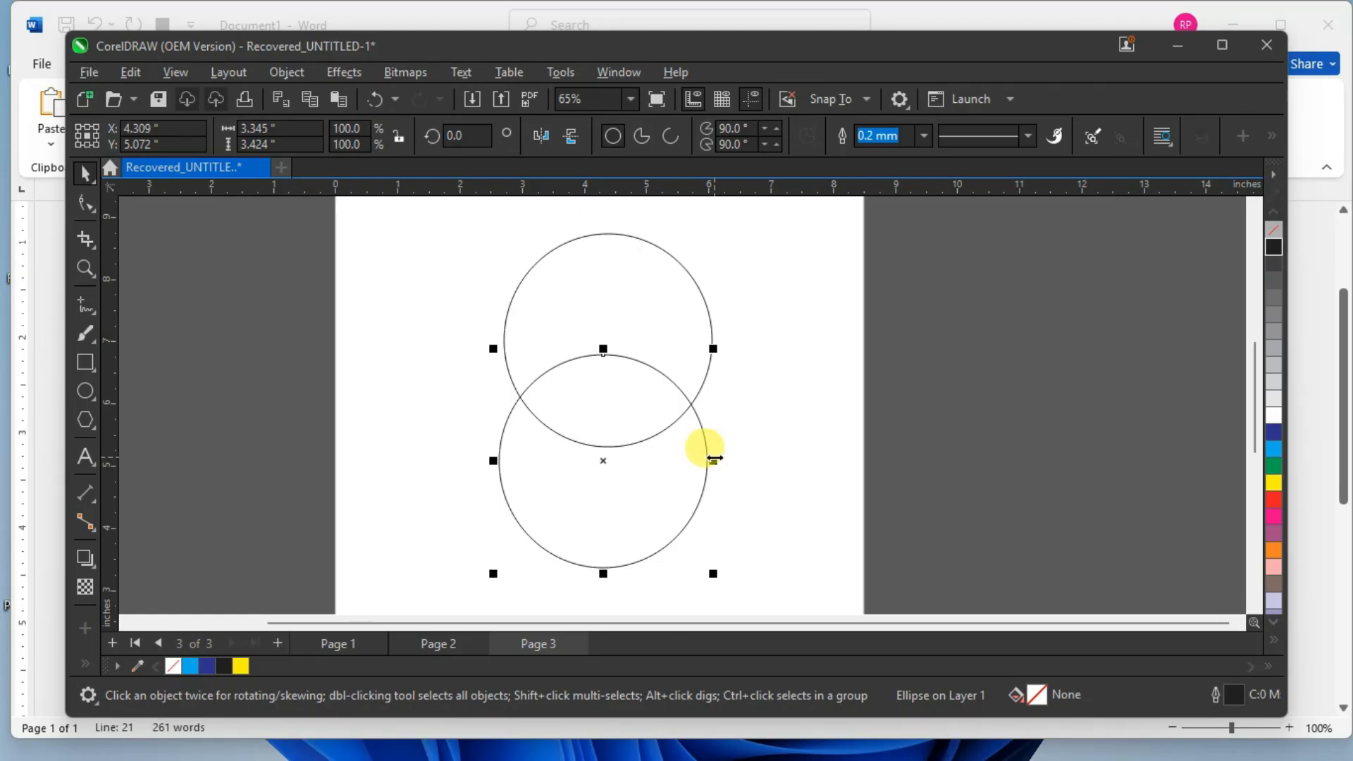
left_click_drag(713, 460, 796, 458)
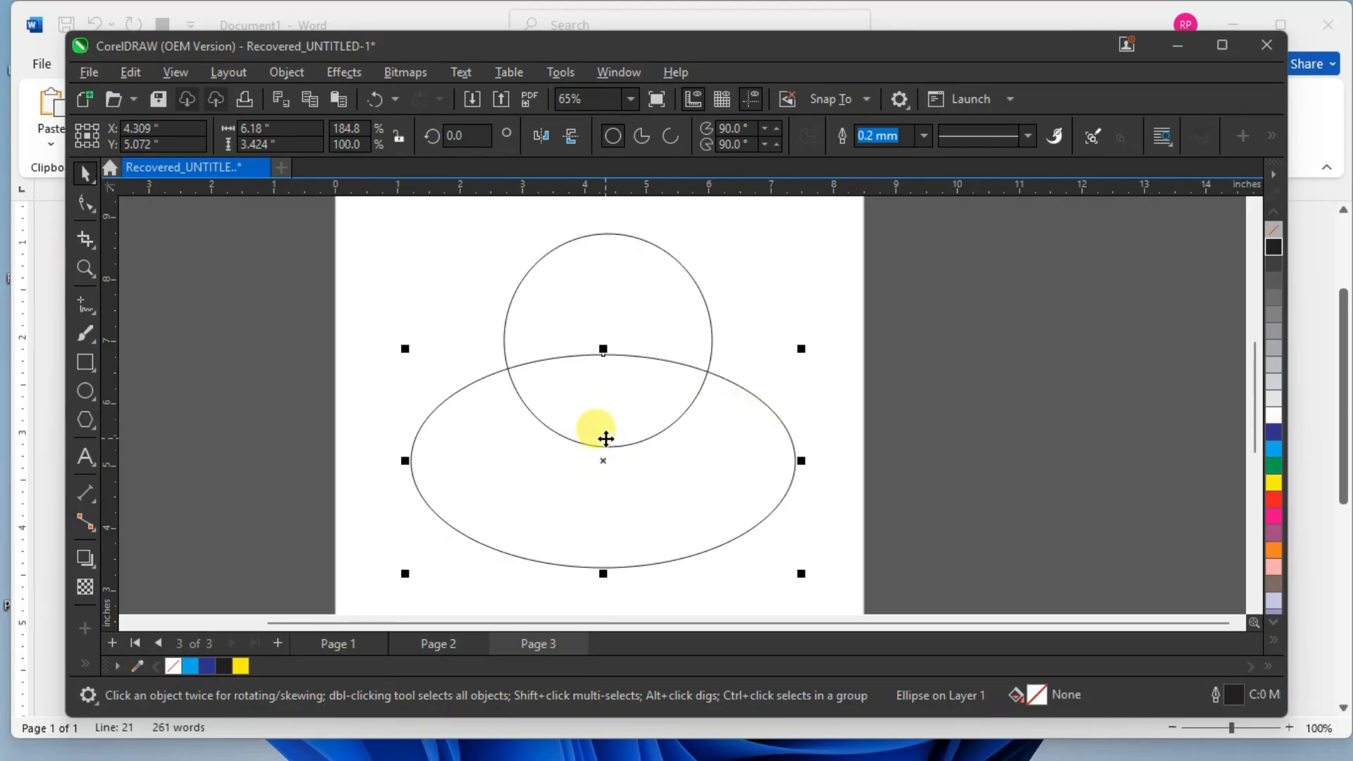
Weld the upper circle and the wide lower ellipse into a single outline.
left_click(626, 311, "shift")
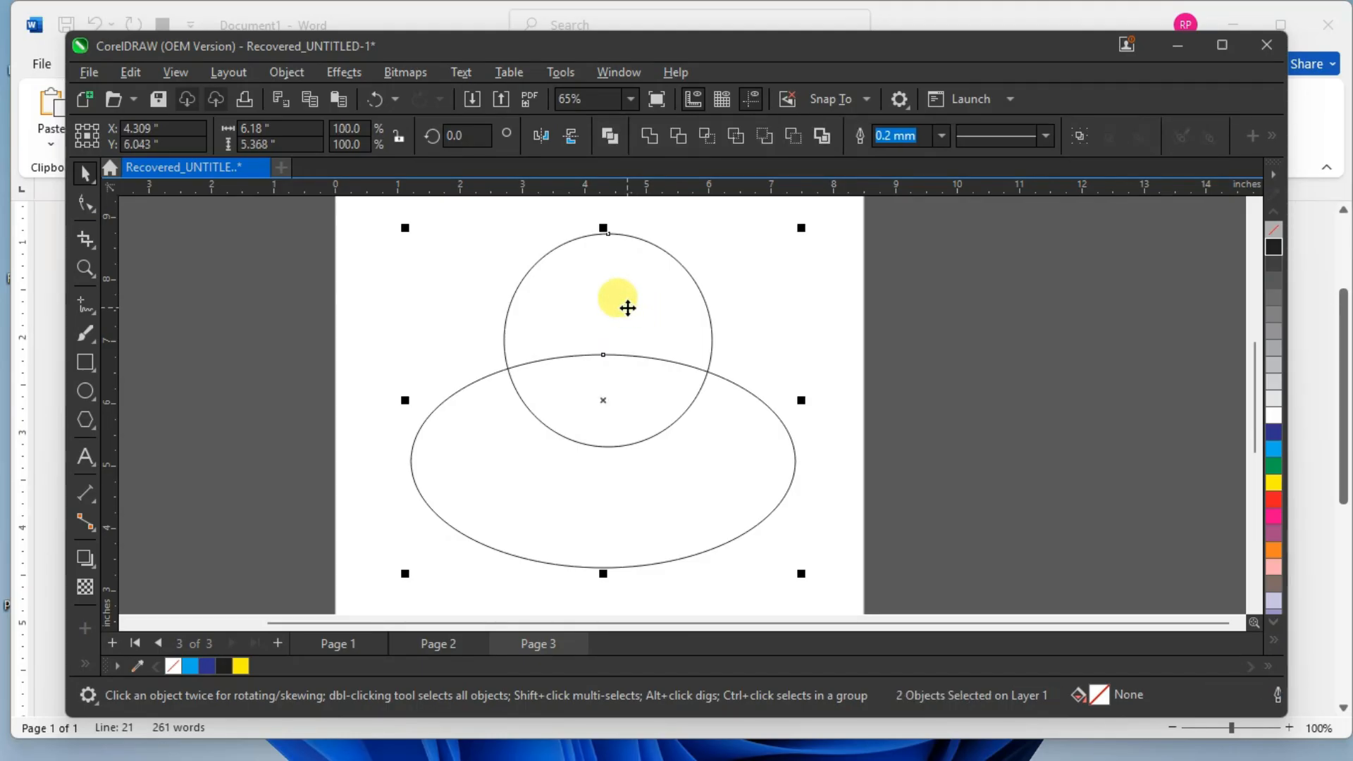
left_click(647, 139)
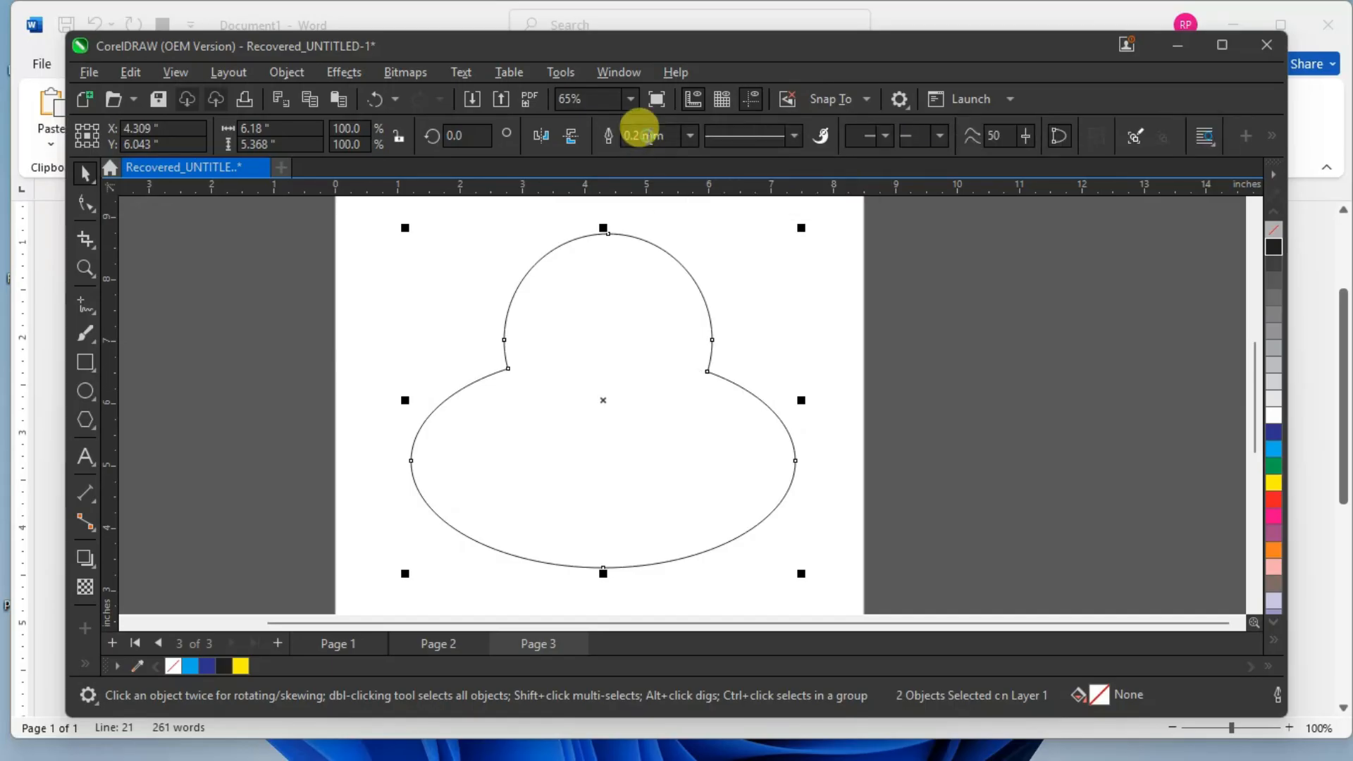
left_click(871, 372)
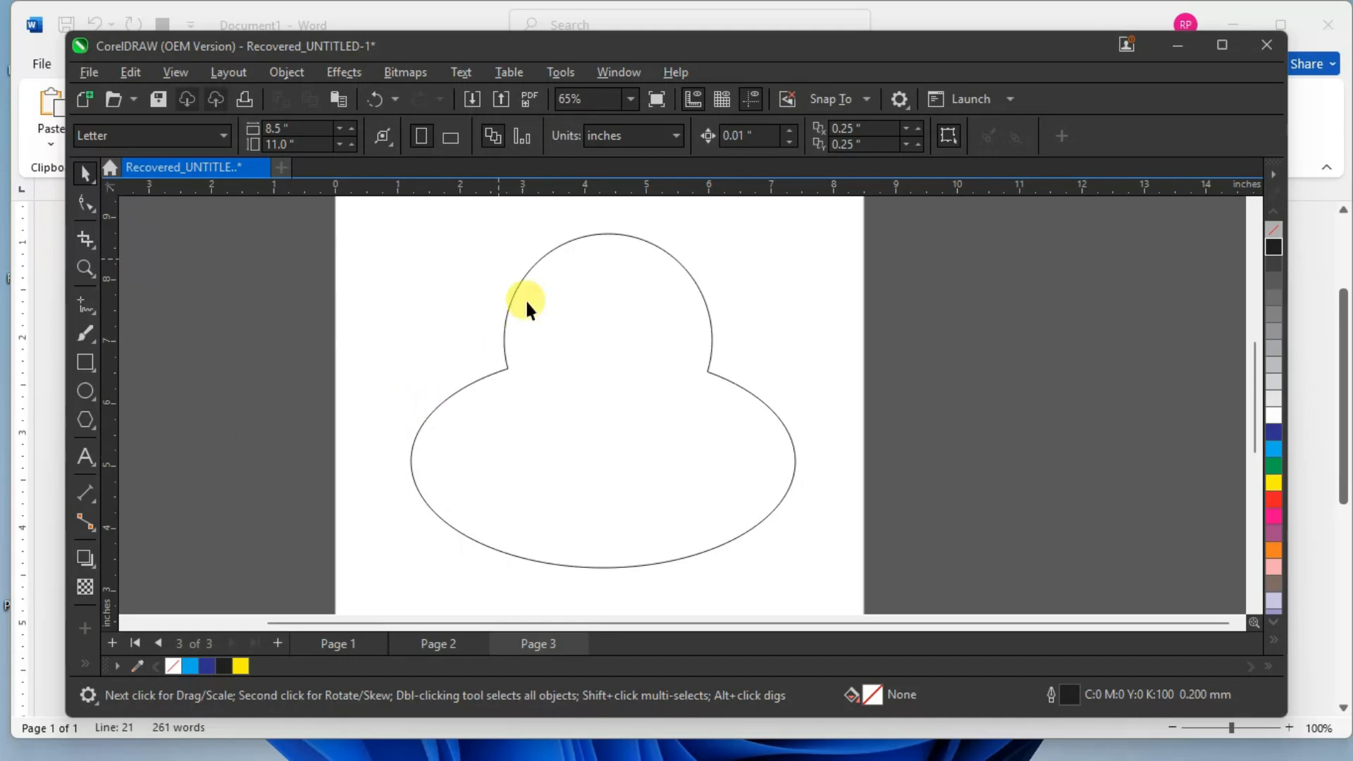
Edit the welded outline's nodes and move the bottom middle node straight up to flatten the base.
left_click(579, 339)
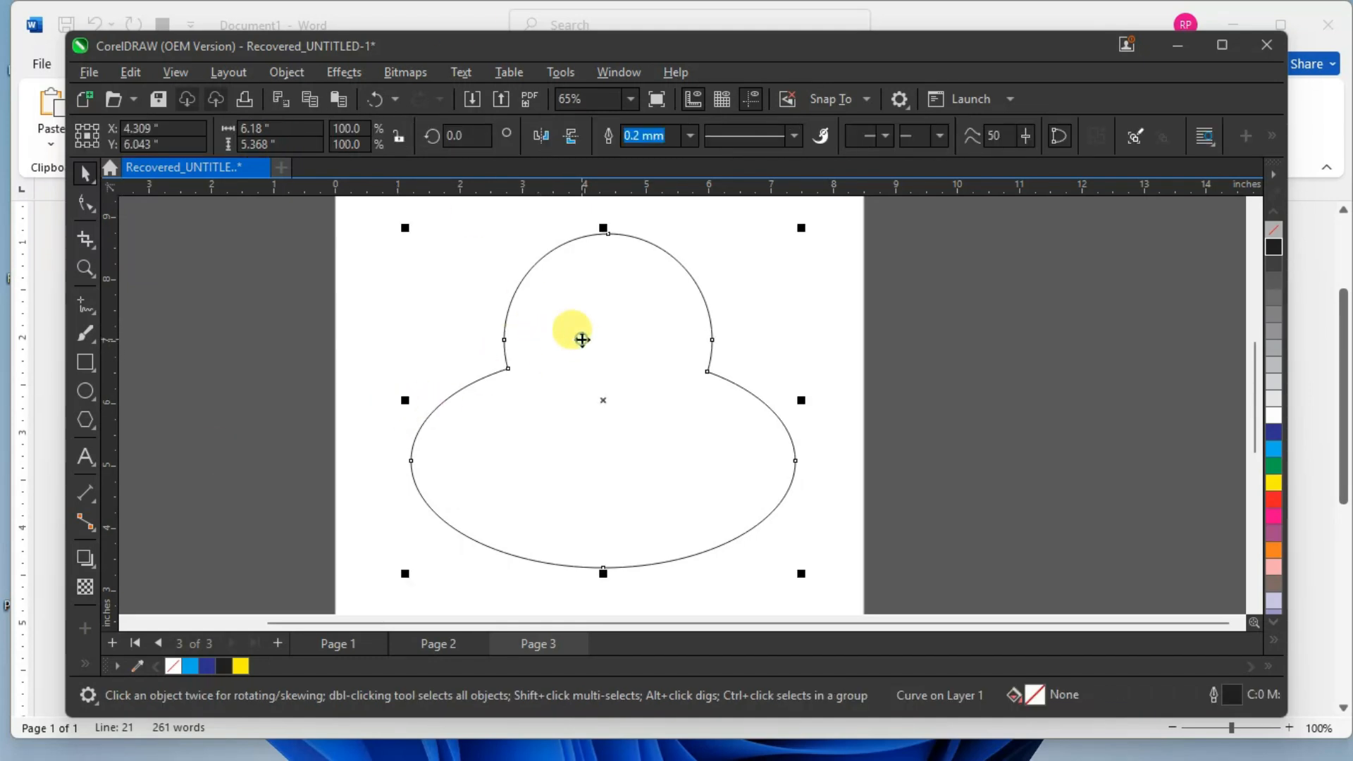
left_click(83, 205)
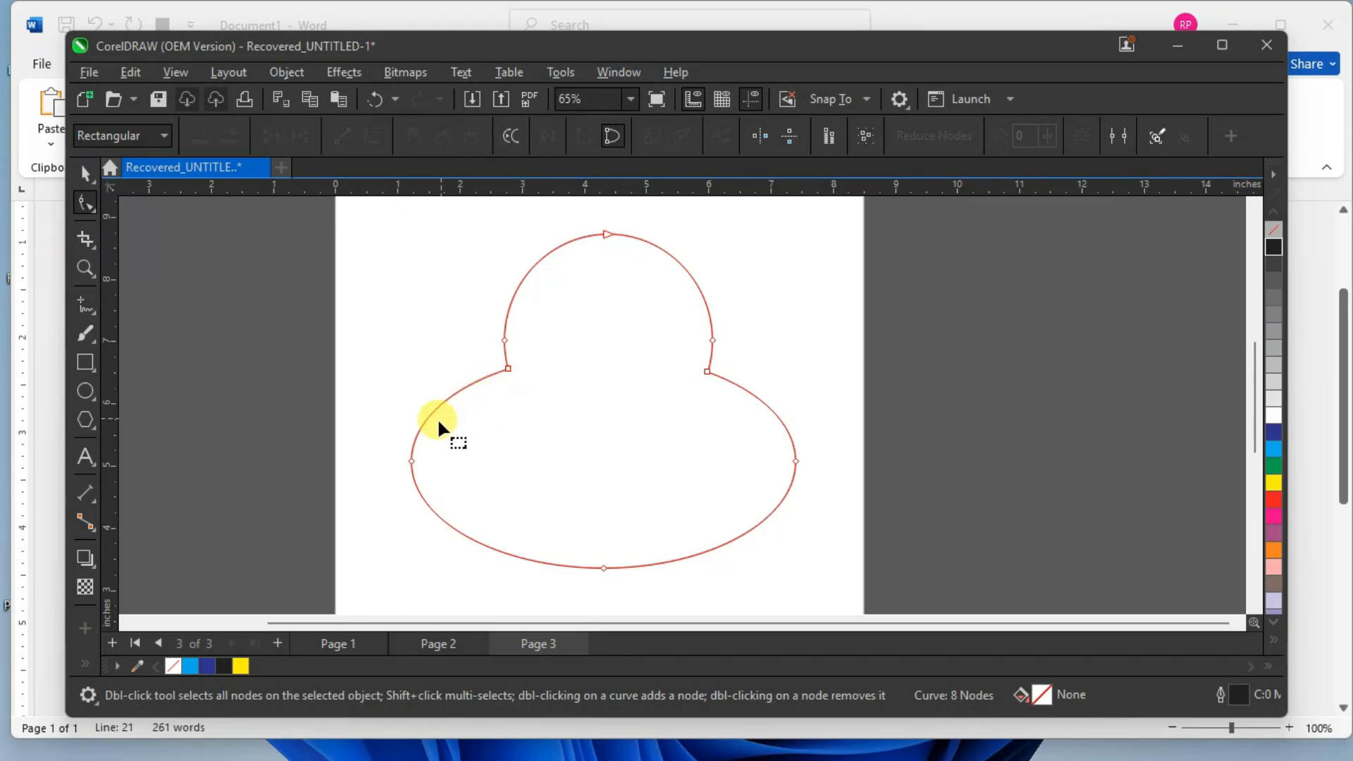
left_click_drag(568, 541, 650, 559)
left_click_drag(601, 518, 601, 465)
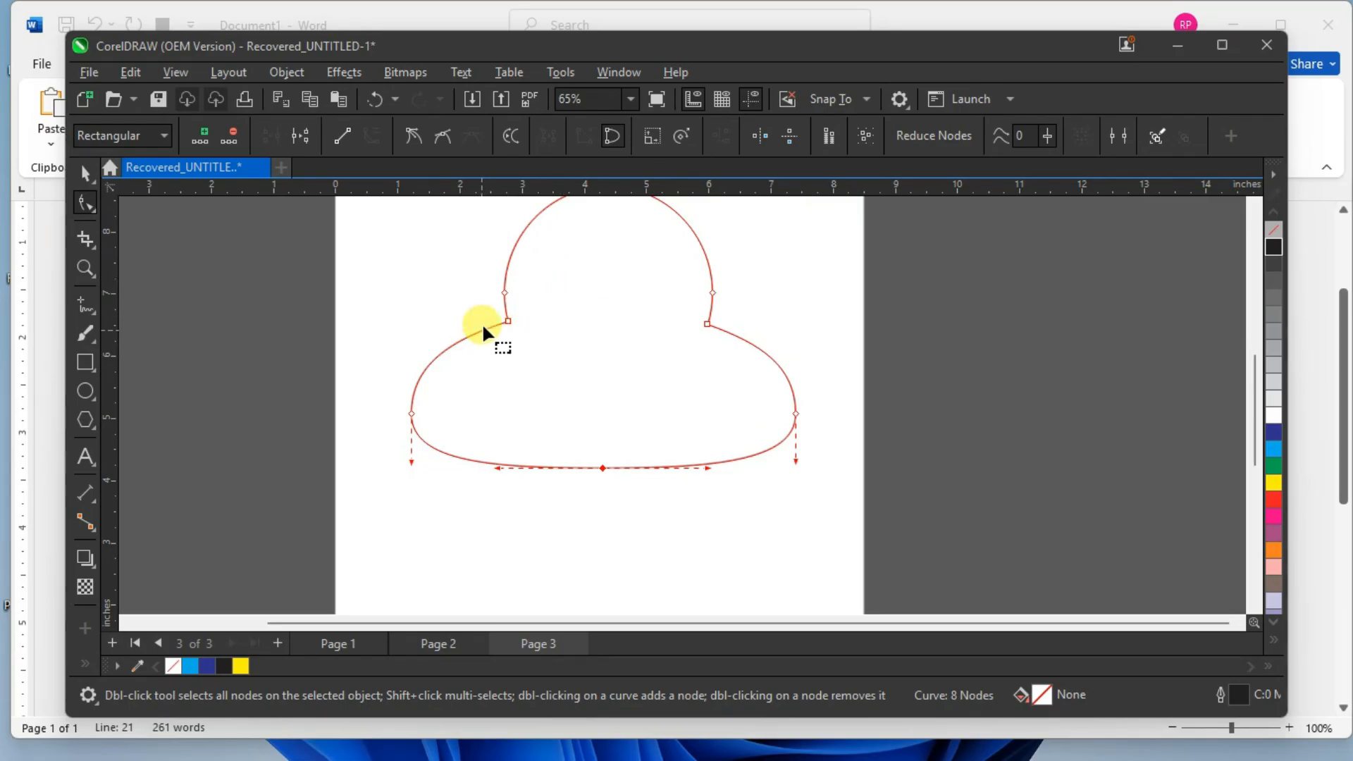
Pull the two corner nodes between head and shoulders inward and slightly down to form a narrow neck.
left_click_drag(492, 310, 544, 333)
left_click_drag(508, 318, 569, 338)
left_click_drag(688, 312, 666, 333)
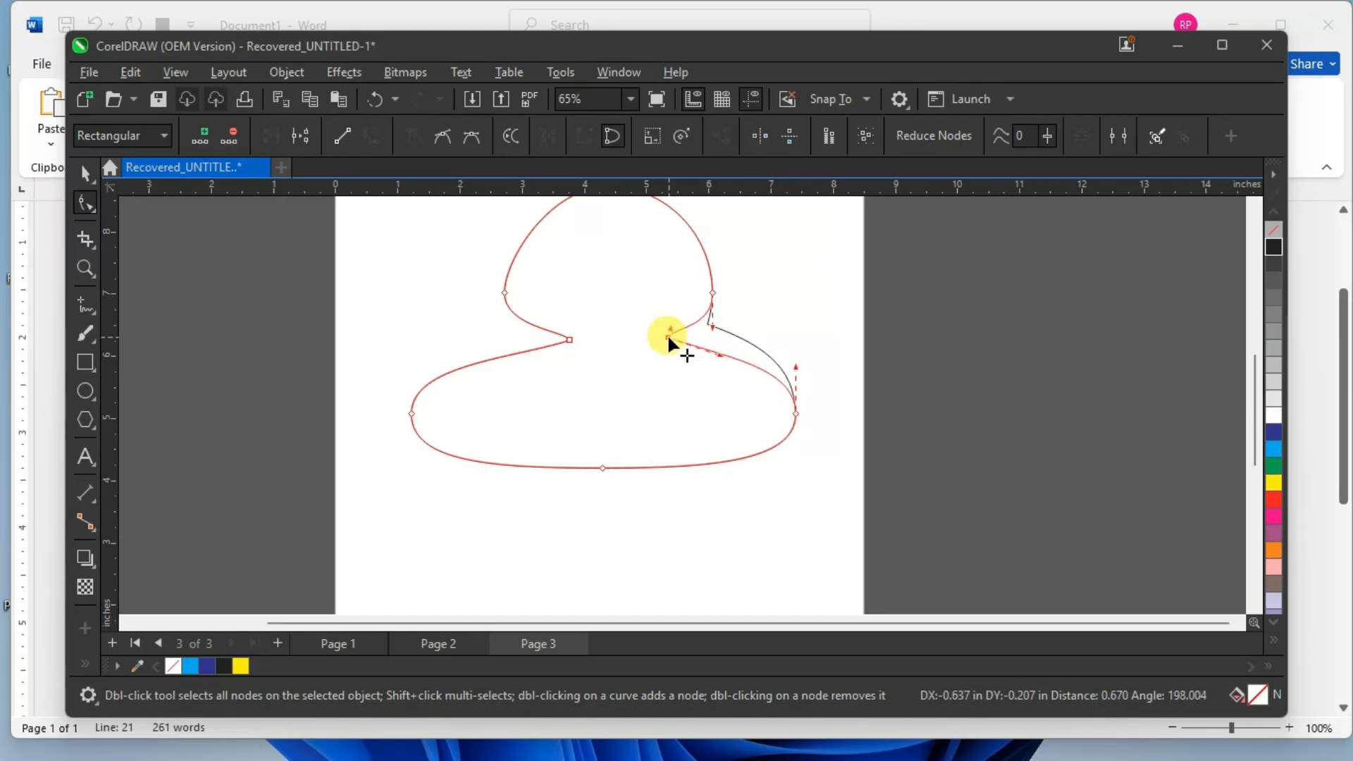
left_click_drag(572, 339, 563, 340)
left_click_drag(667, 335, 637, 343)
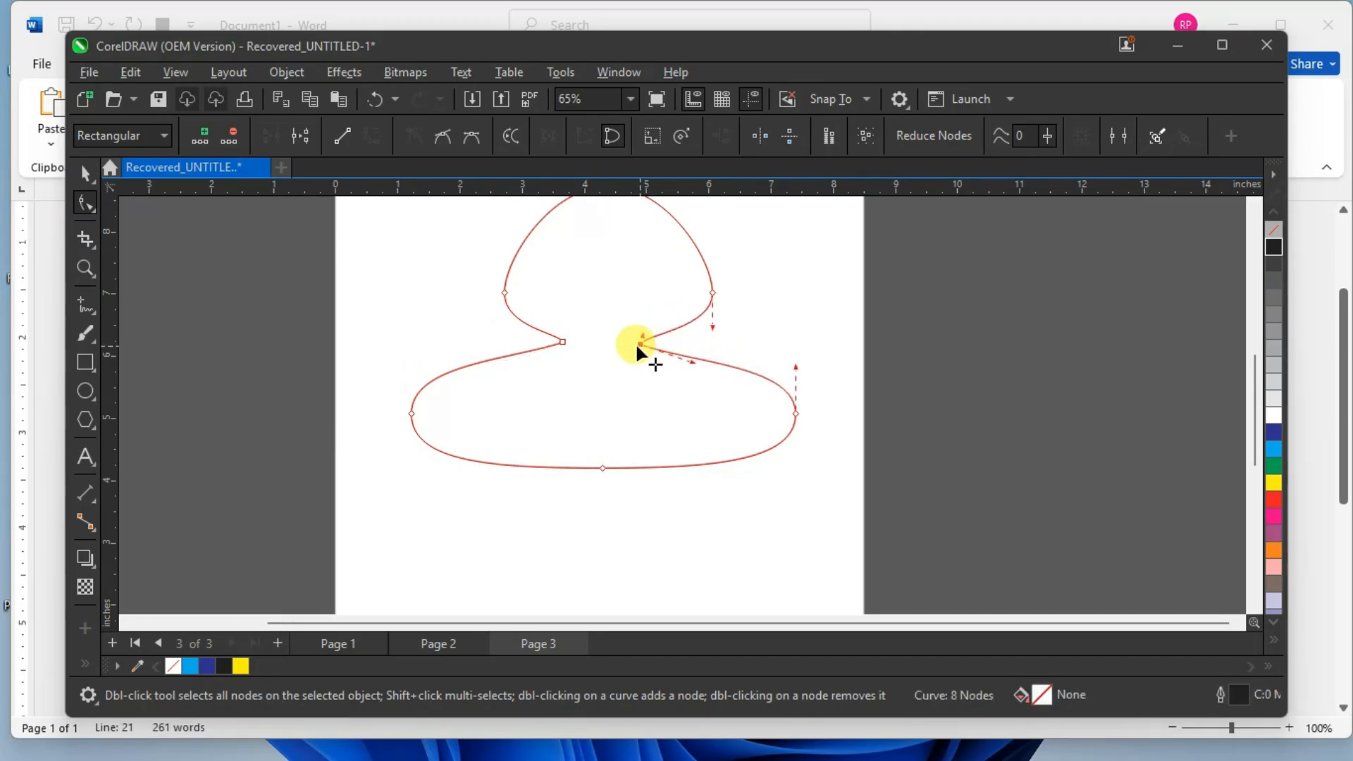
Lengthen the curve handles of the head's top node evenly on both sides to broaden the crown, then deselect the outline.
left_click(1254, 205)
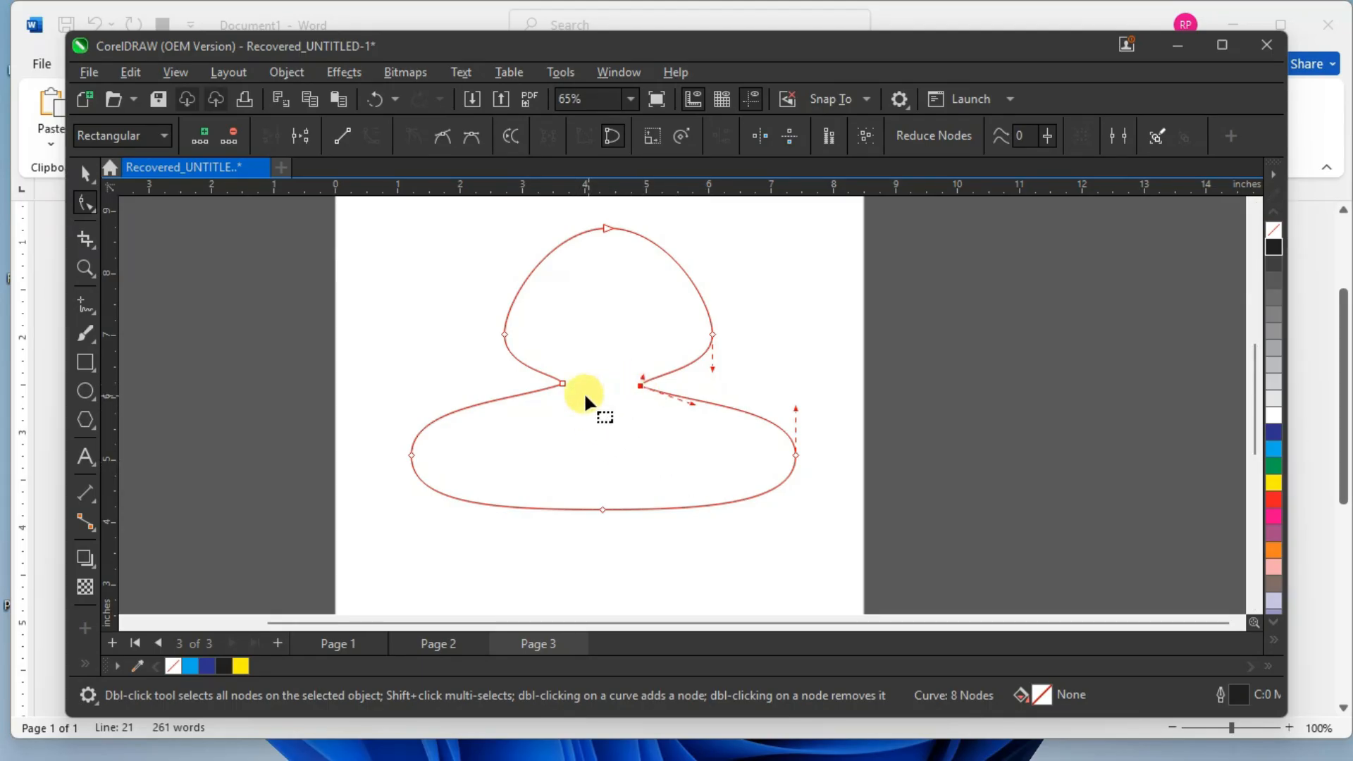
left_click_drag(583, 216, 640, 238)
left_click_drag(665, 228, 703, 224)
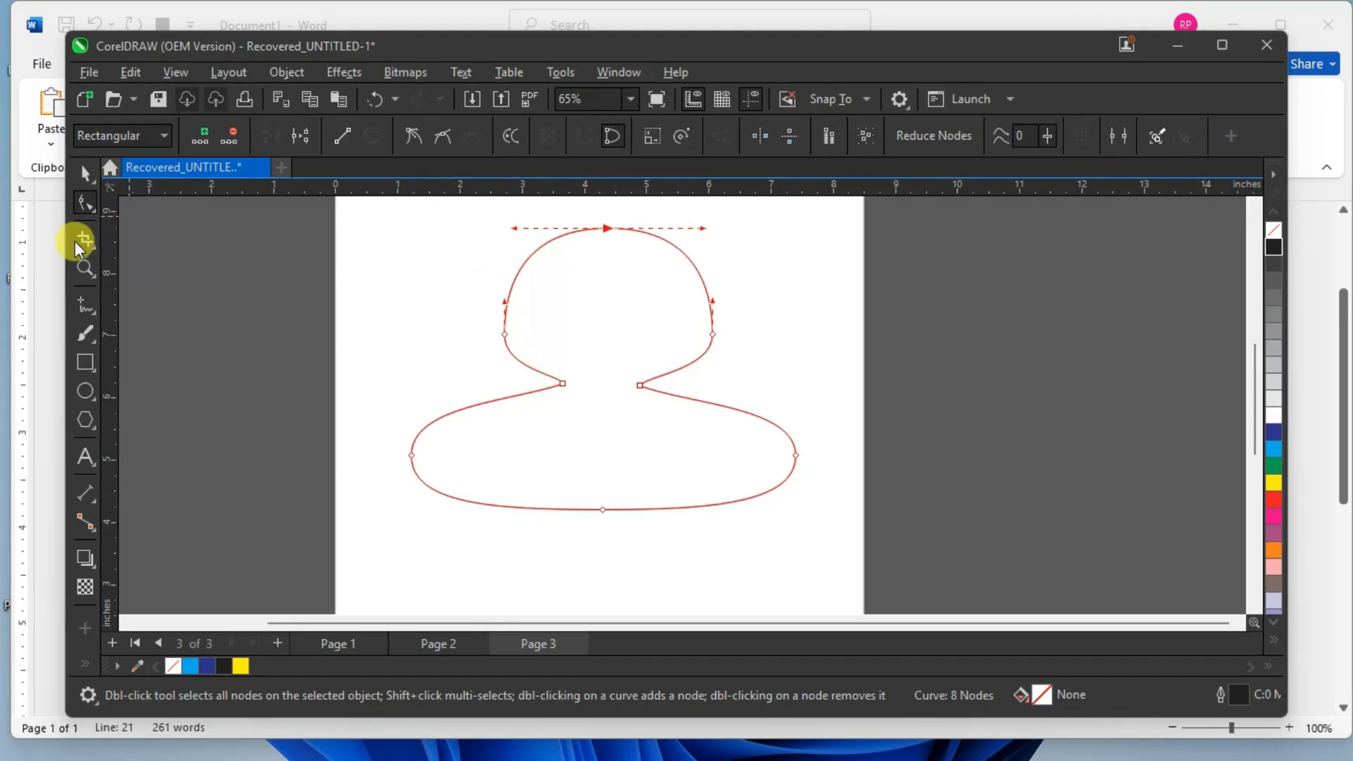
left_click(83, 174)
left_click(390, 311)
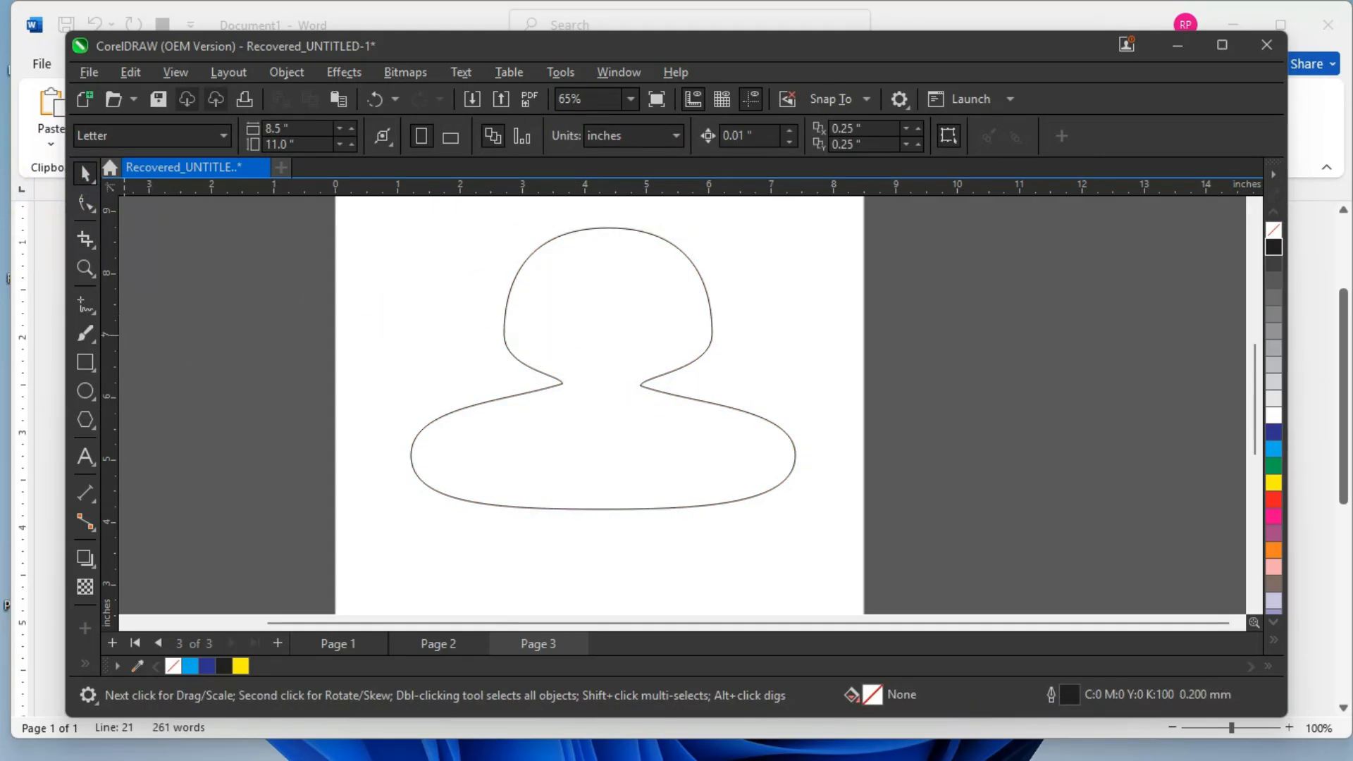
Stretch the person outline downward, shrink it to about 2.76 by 2.31 inches, and set its outline width to 2.0 mm.
left_click(621, 342)
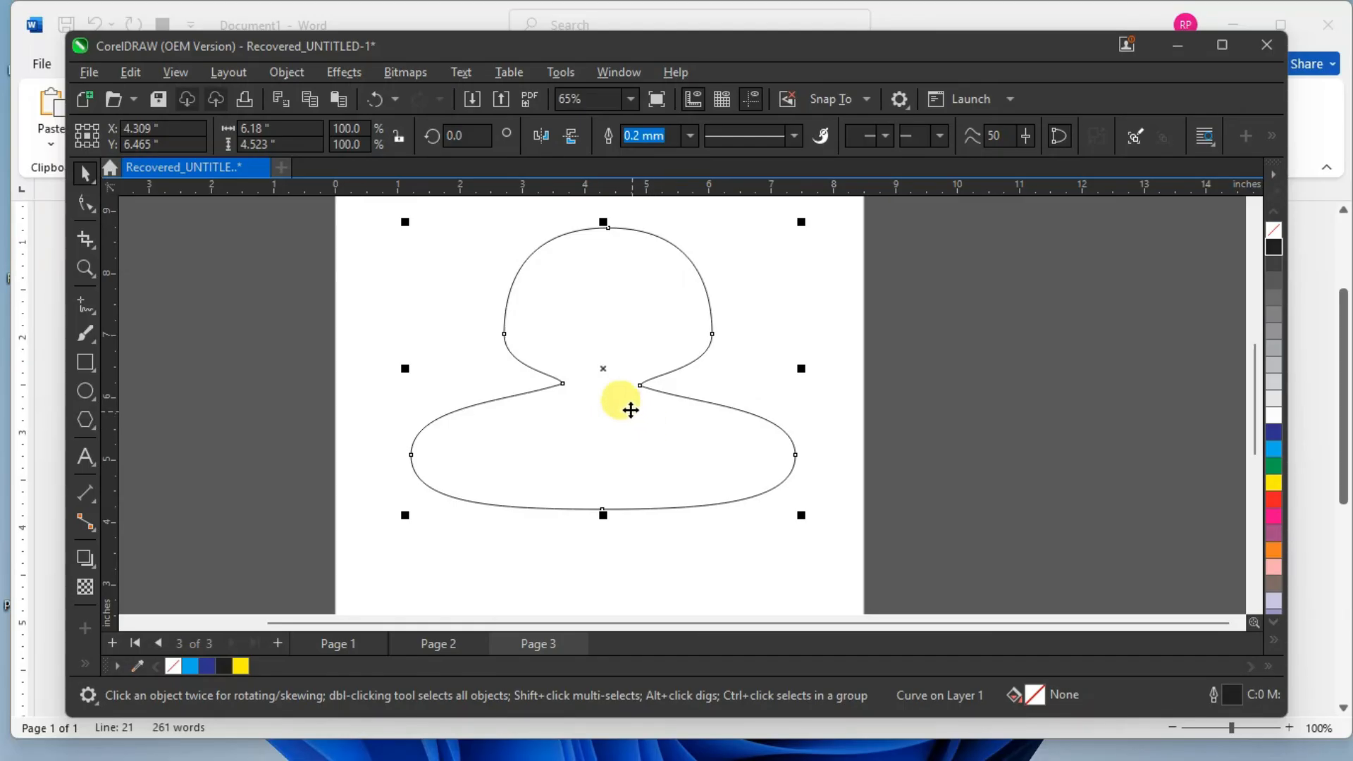
left_click_drag(603, 515, 606, 553)
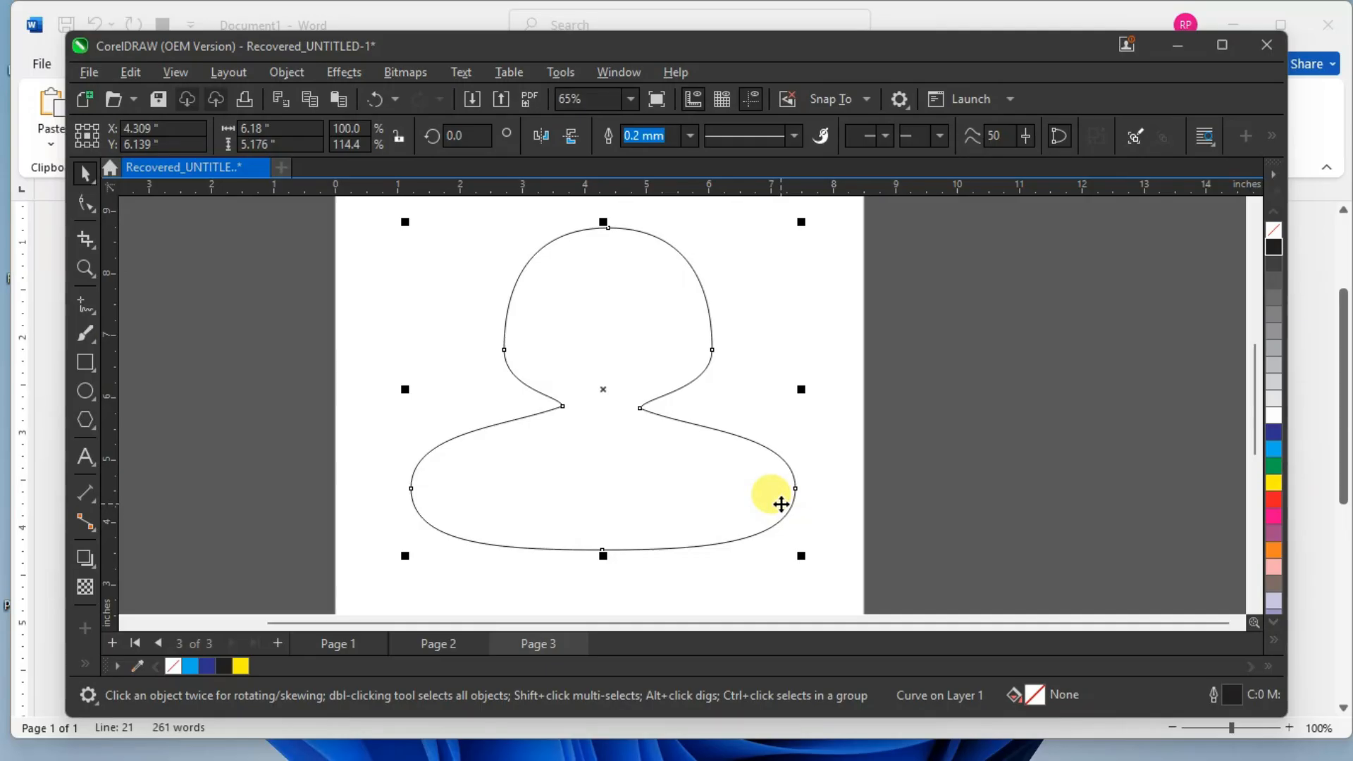
left_click_drag(803, 556, 638, 422)
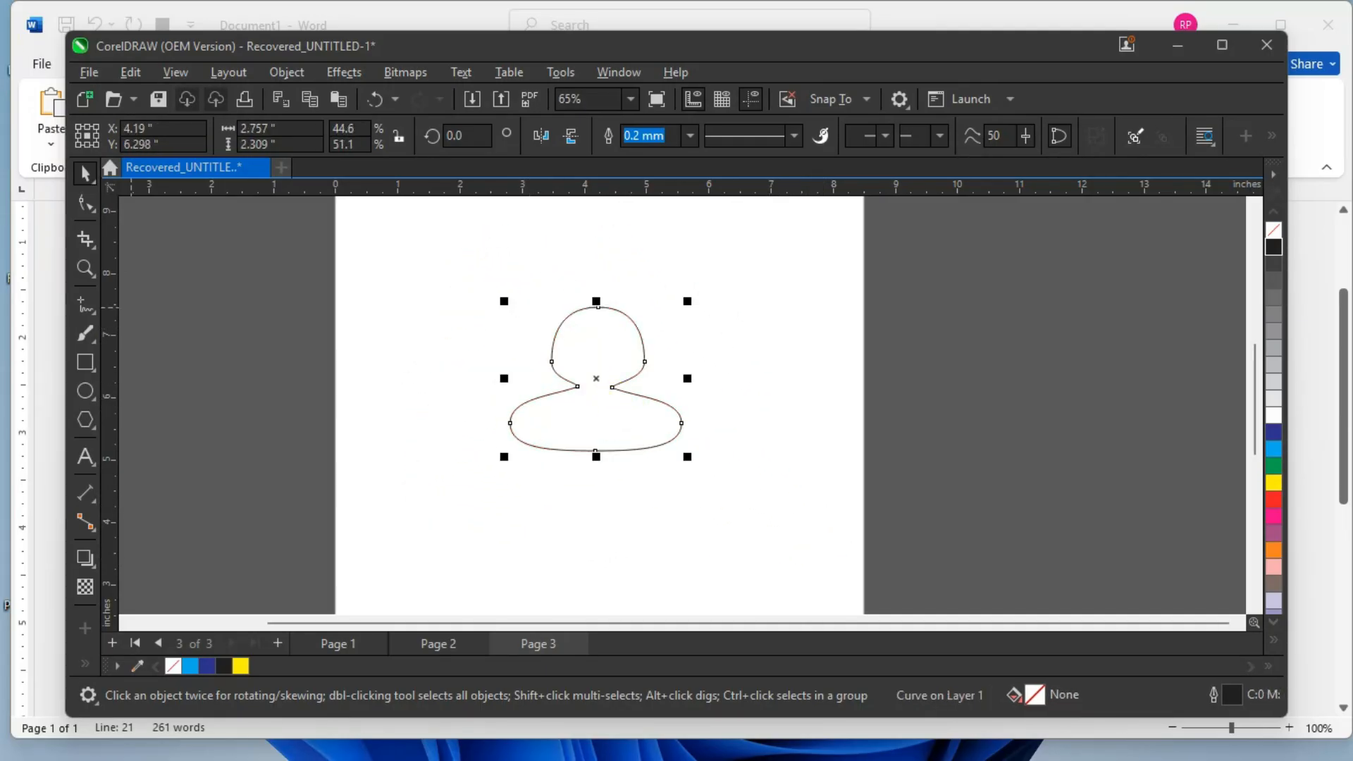
left_click(691, 136)
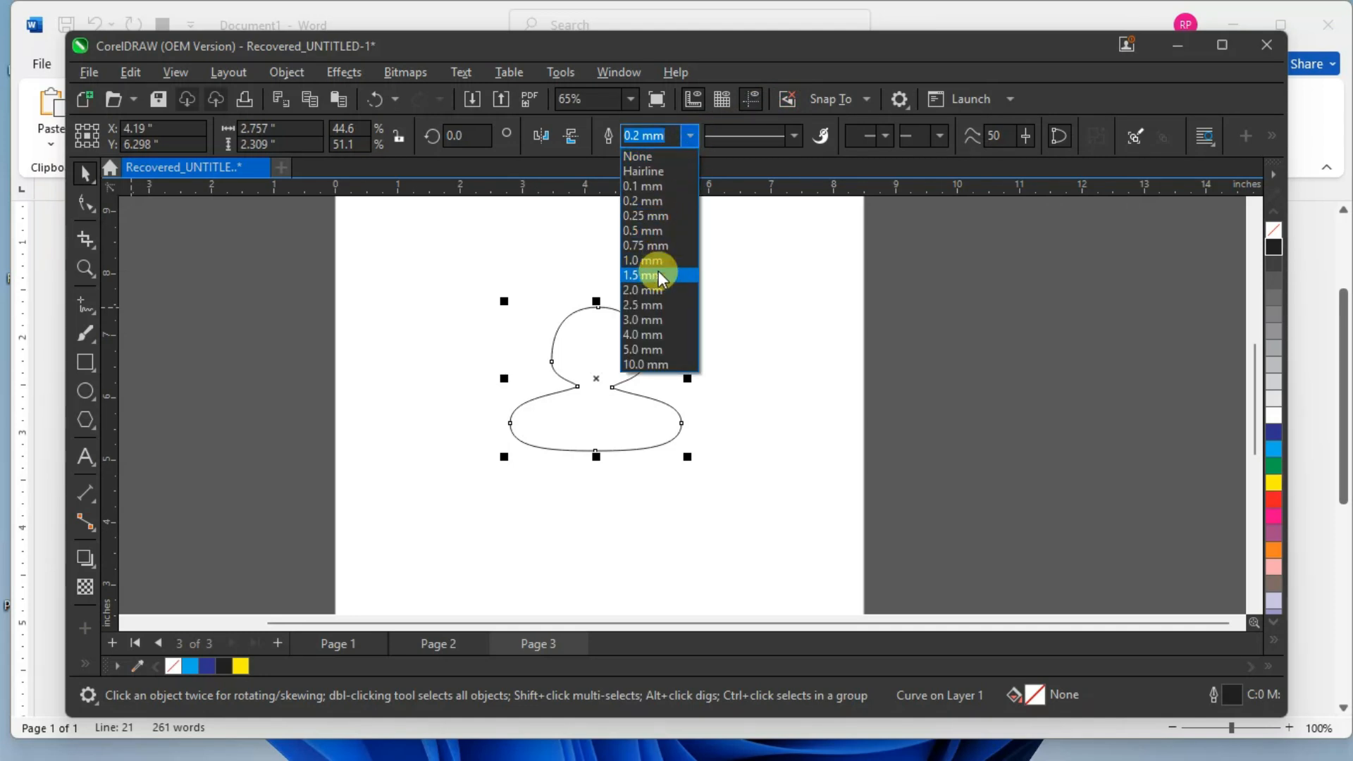
left_click(647, 289)
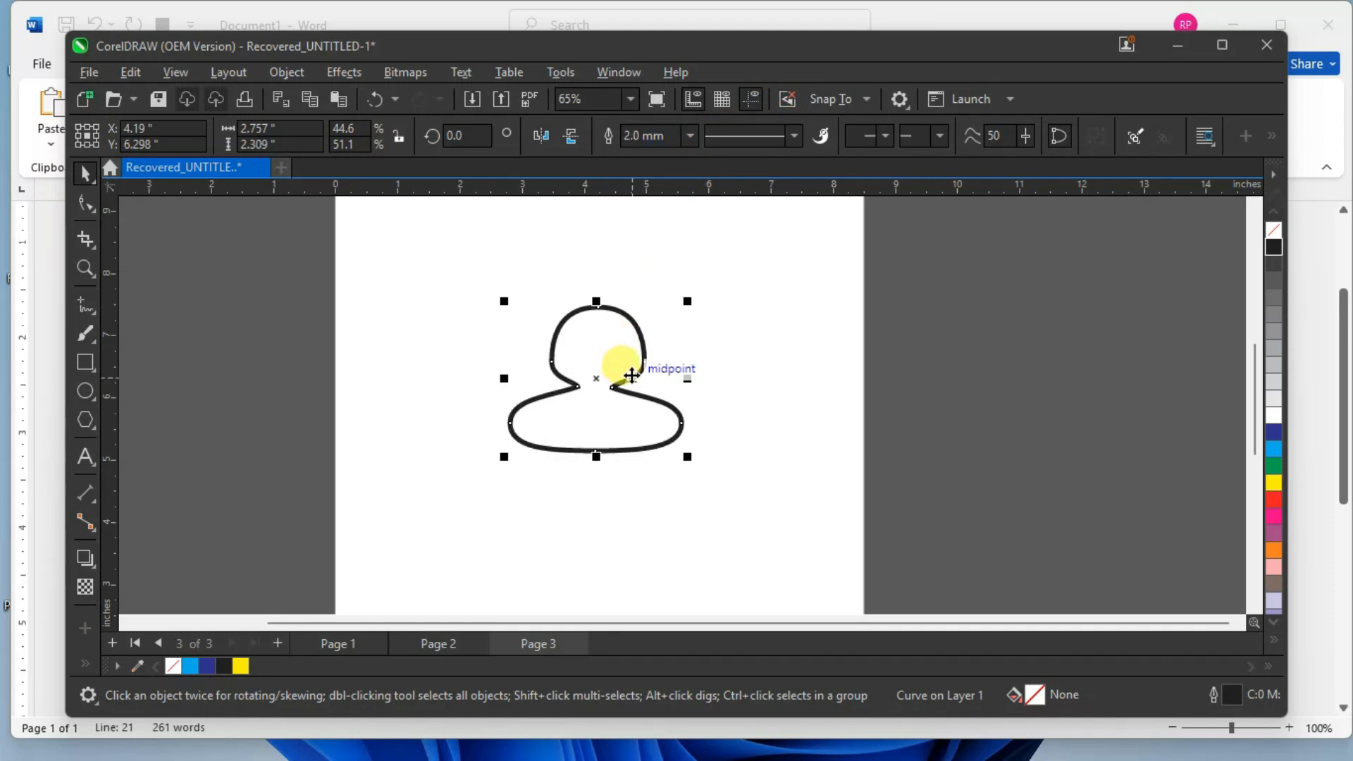
Duplicate the person to its right, scale the copy to about 1.94 by 1.63 inches, and position it overlapping the large figure's shoulder.
left_click_drag(616, 377, 714, 370)
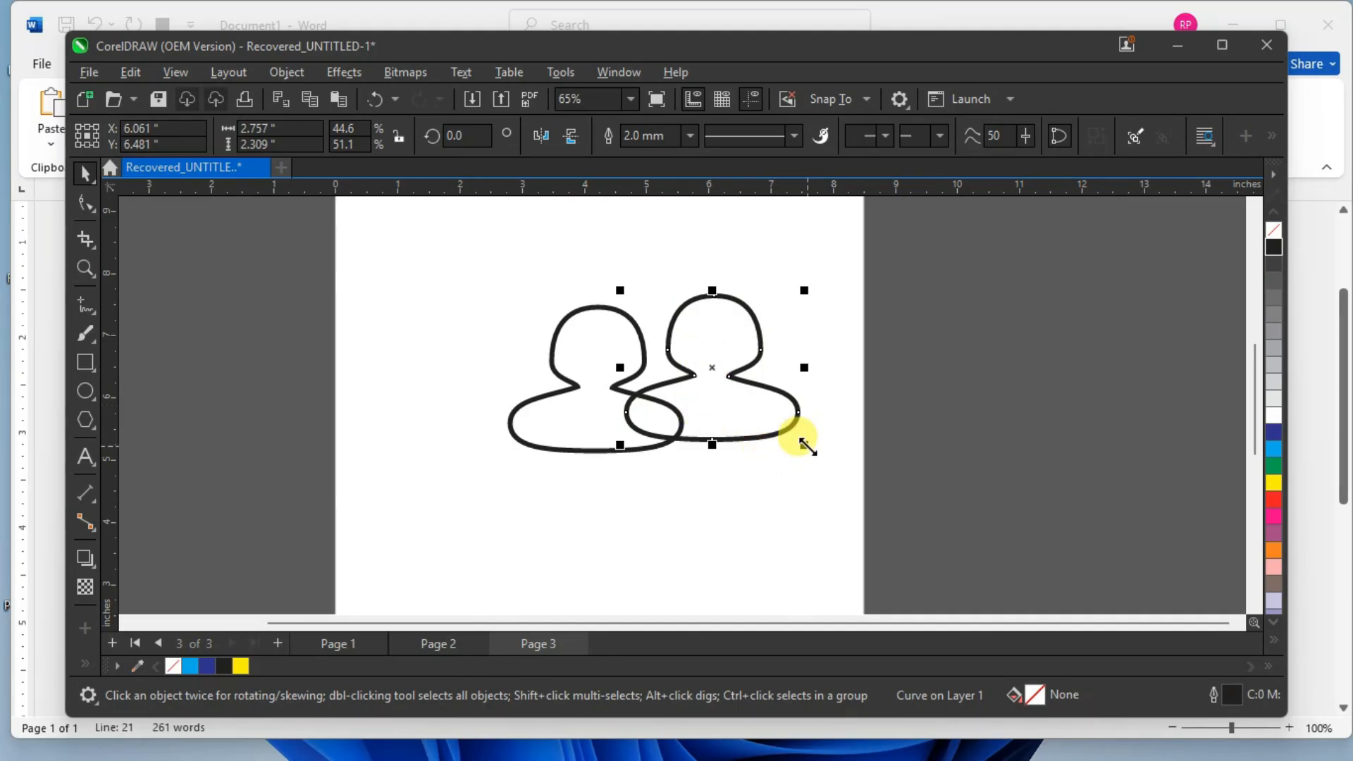
left_click_drag(797, 444, 779, 424)
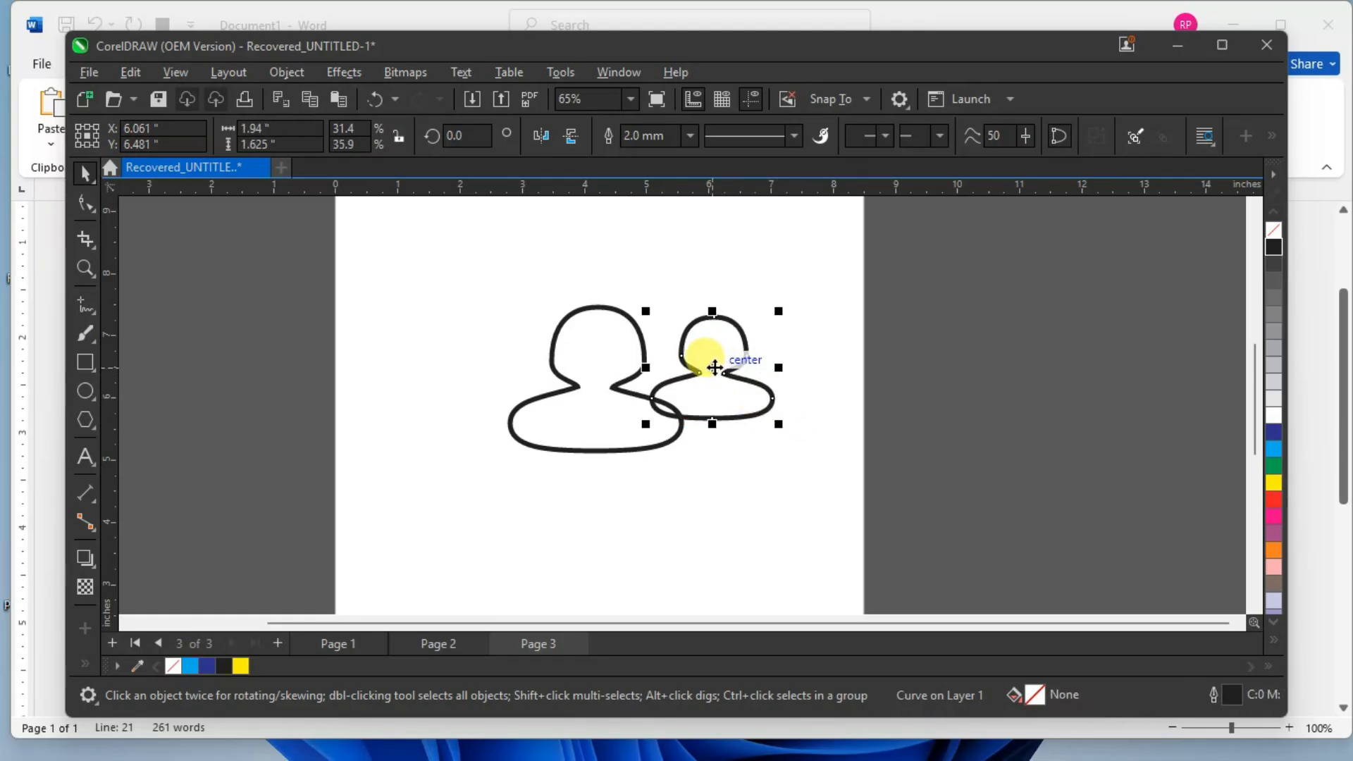
scroll(710, 368, "up", 3)
left_click_drag(705, 366, 708, 387)
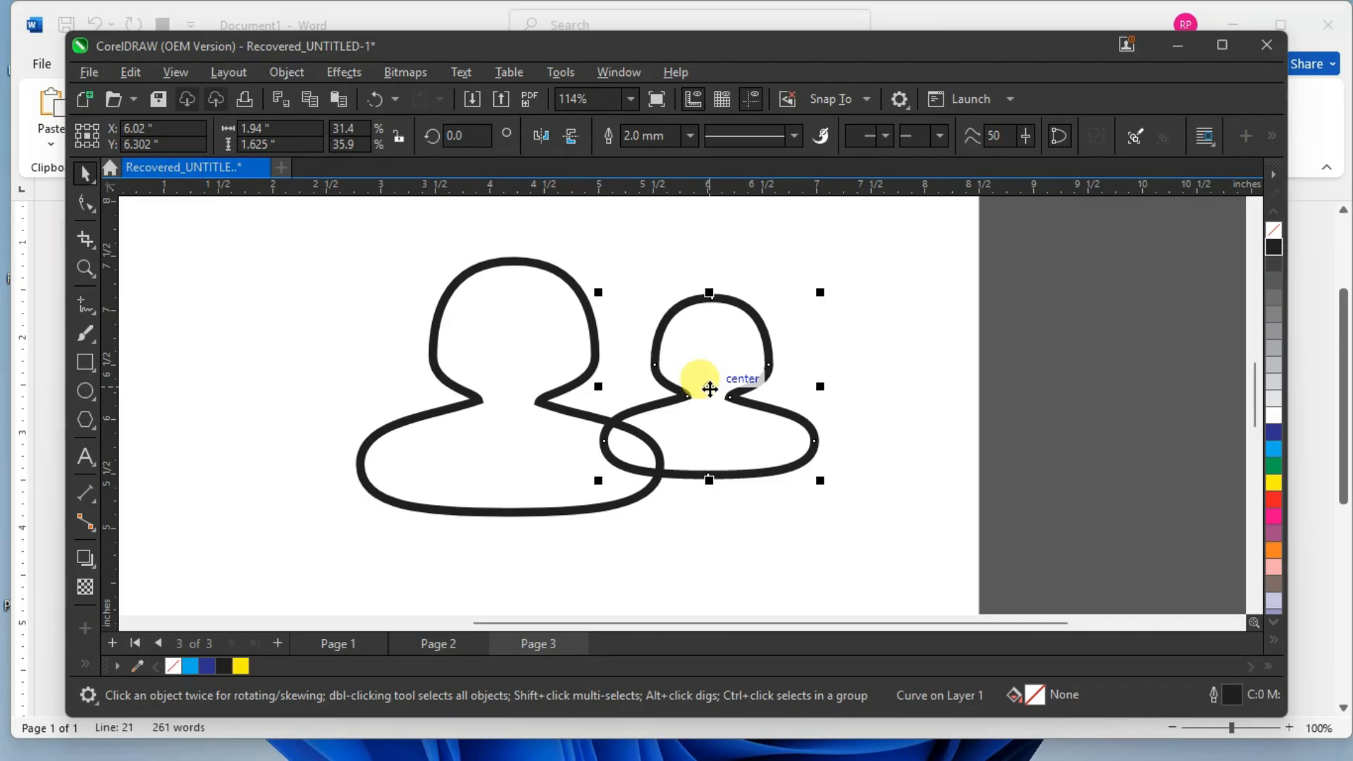
Add two nodes to the small figure's outline, one on its shoulder and one on its base, just outside the large figure.
scroll(660, 411, "up", 2)
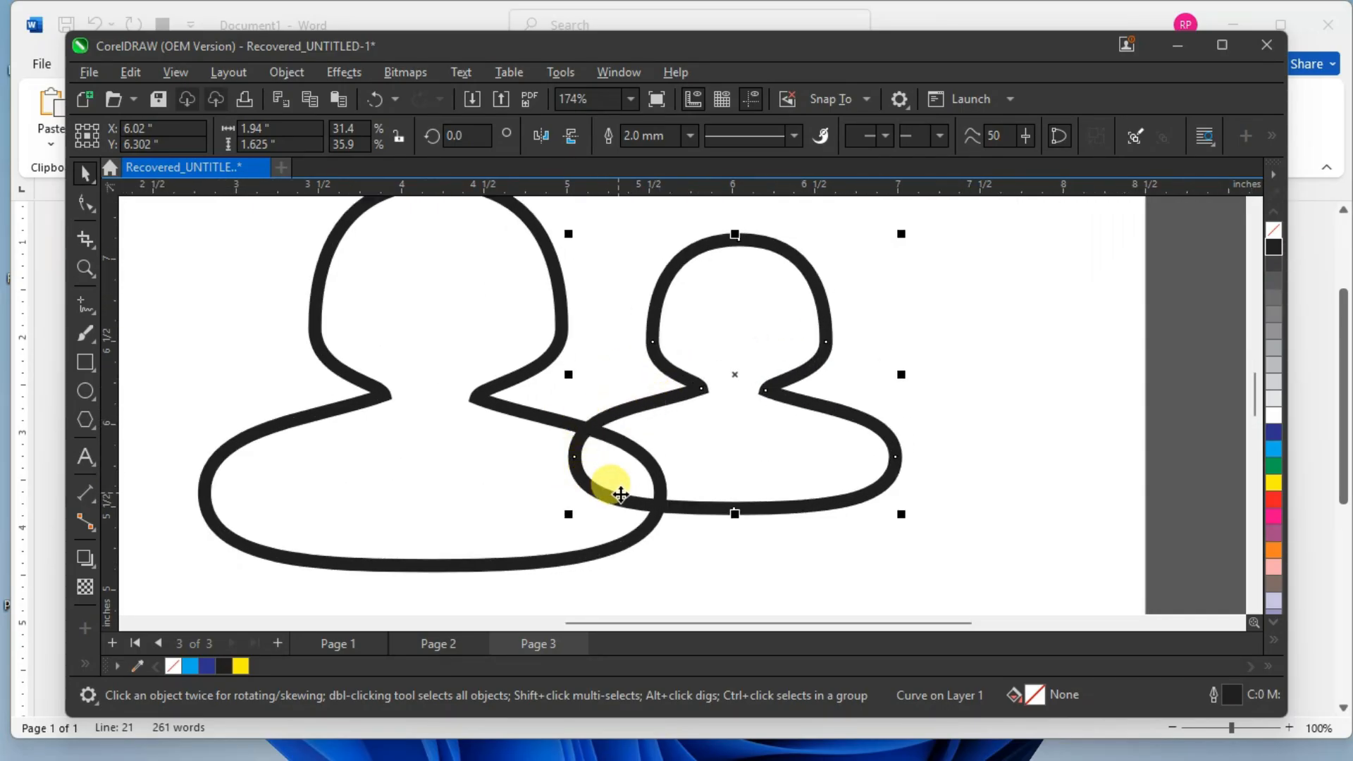
left_click(88, 201)
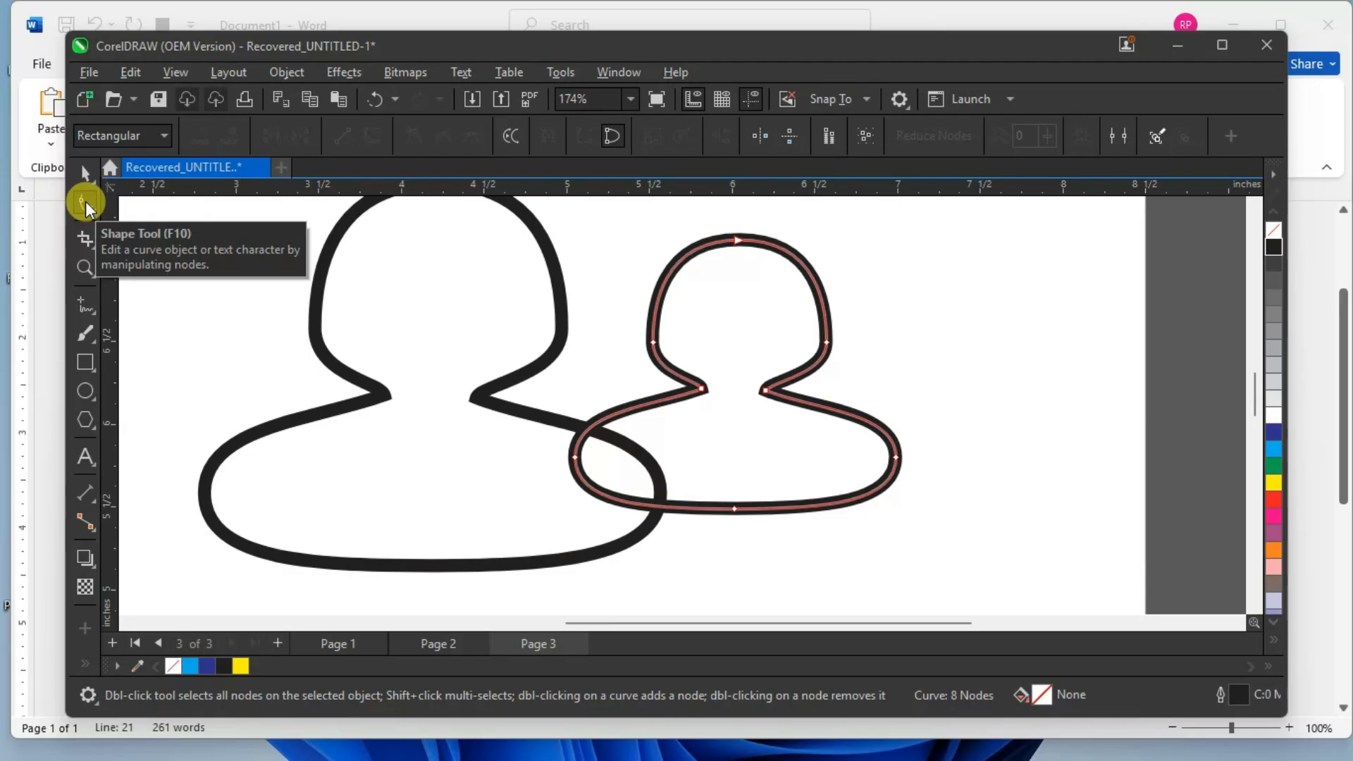
scroll(619, 430, "up", 3)
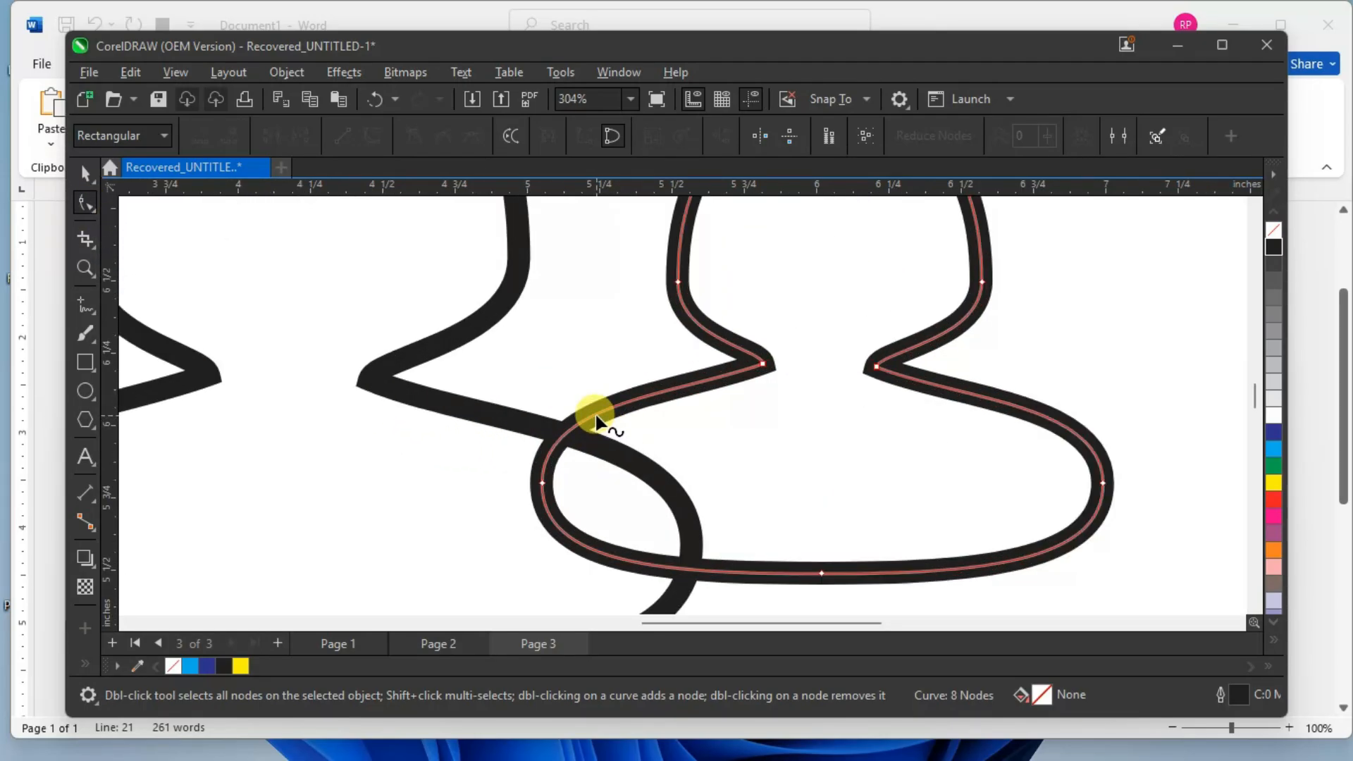
double_click(596, 415)
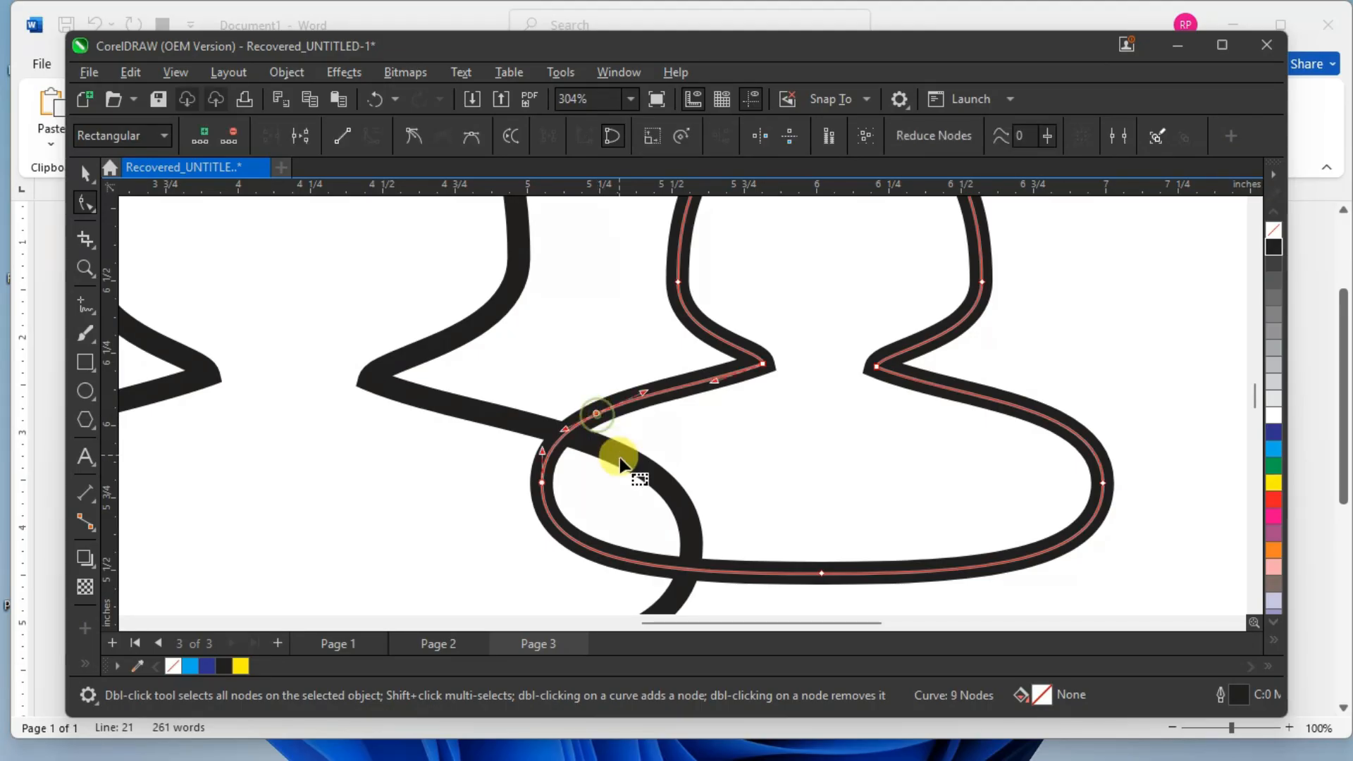
left_click(725, 574)
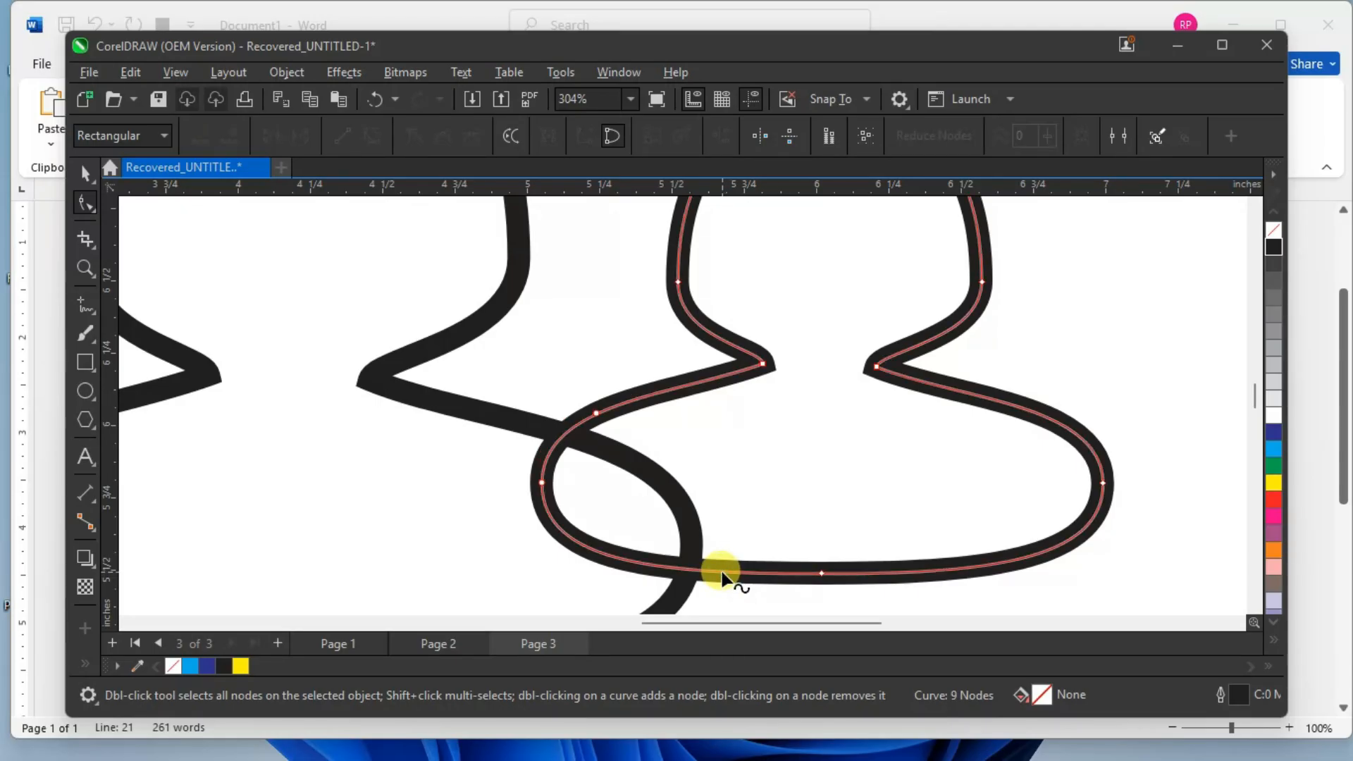
double_click(722, 571)
Break the small figure's curve at the two added nodes.
left_click(596, 413)
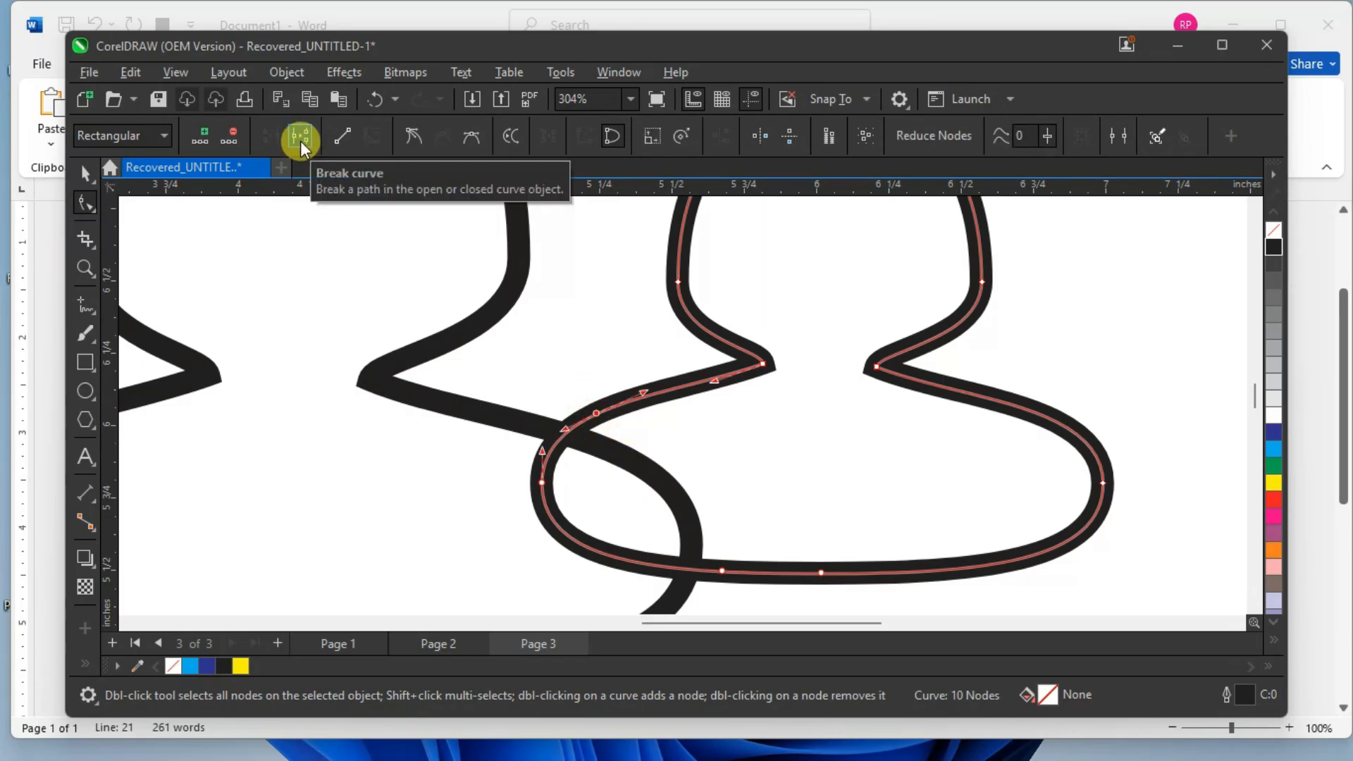
left_click(300, 141)
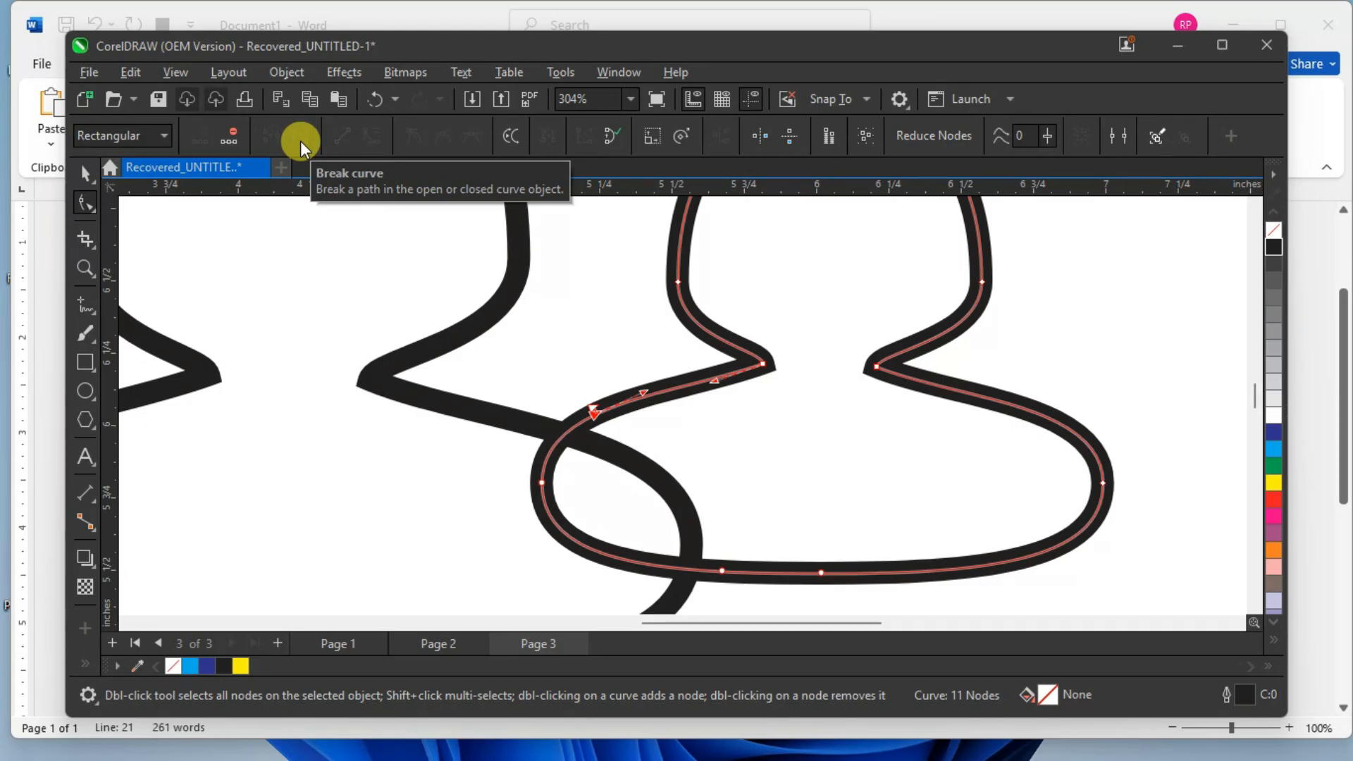
left_click_drag(689, 525, 747, 586)
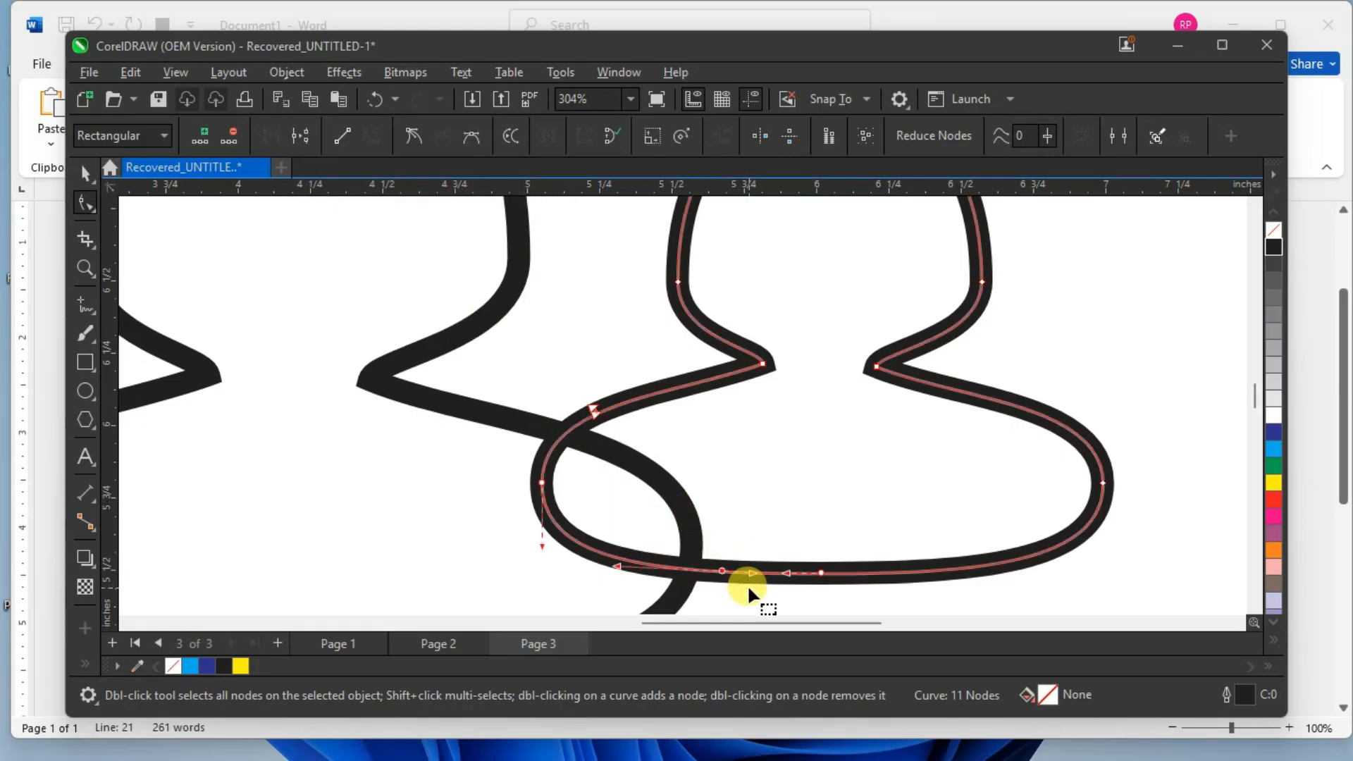
left_click(295, 138)
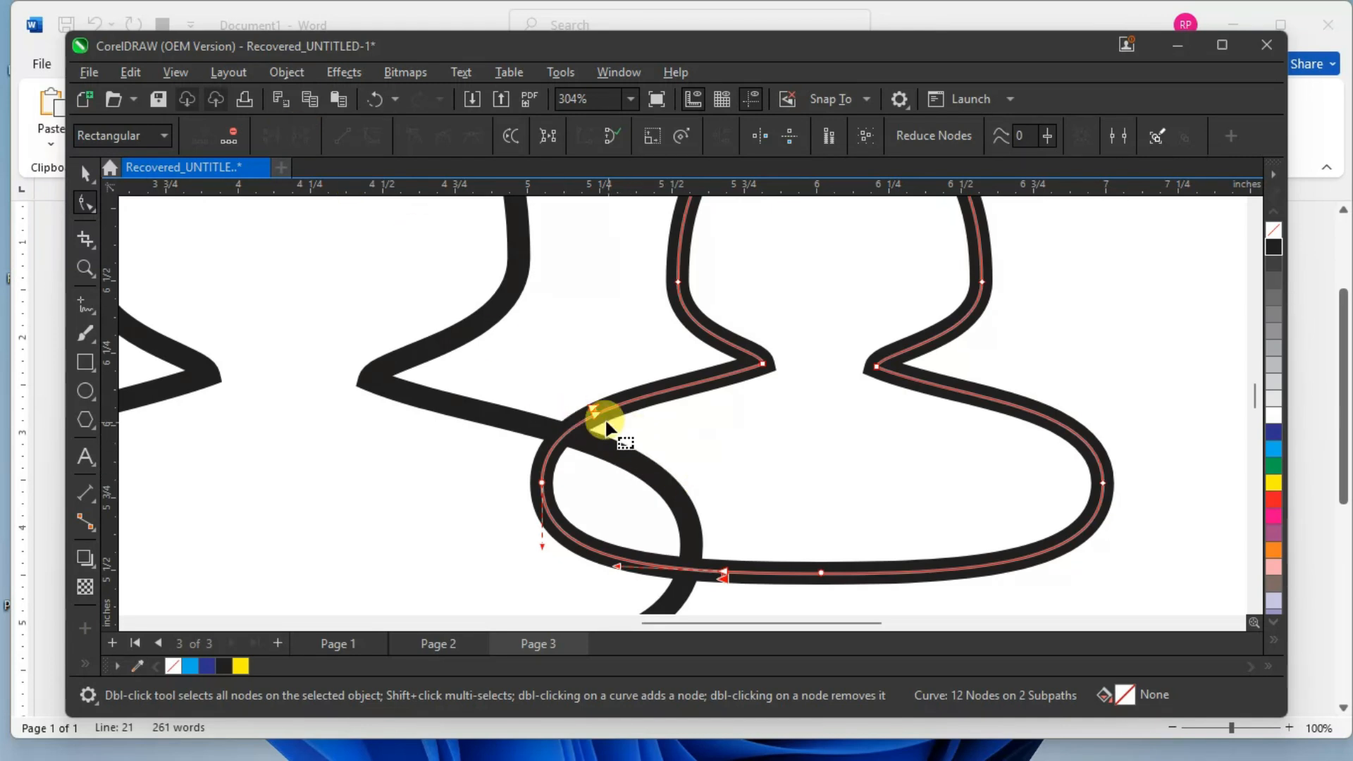
Delete the detached part of the small figure's outline that overlaps the large figure.
left_click(590, 407)
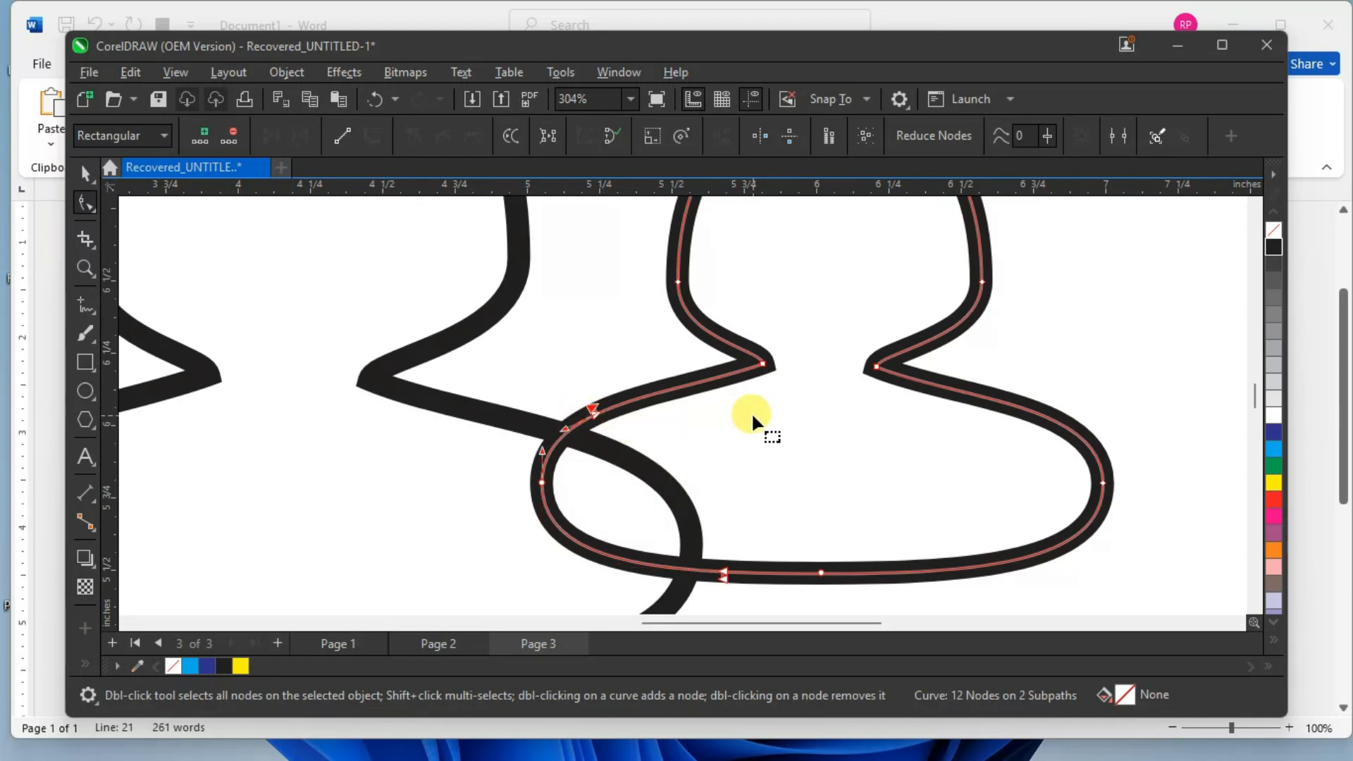
key("Delete")
left_click(722, 573)
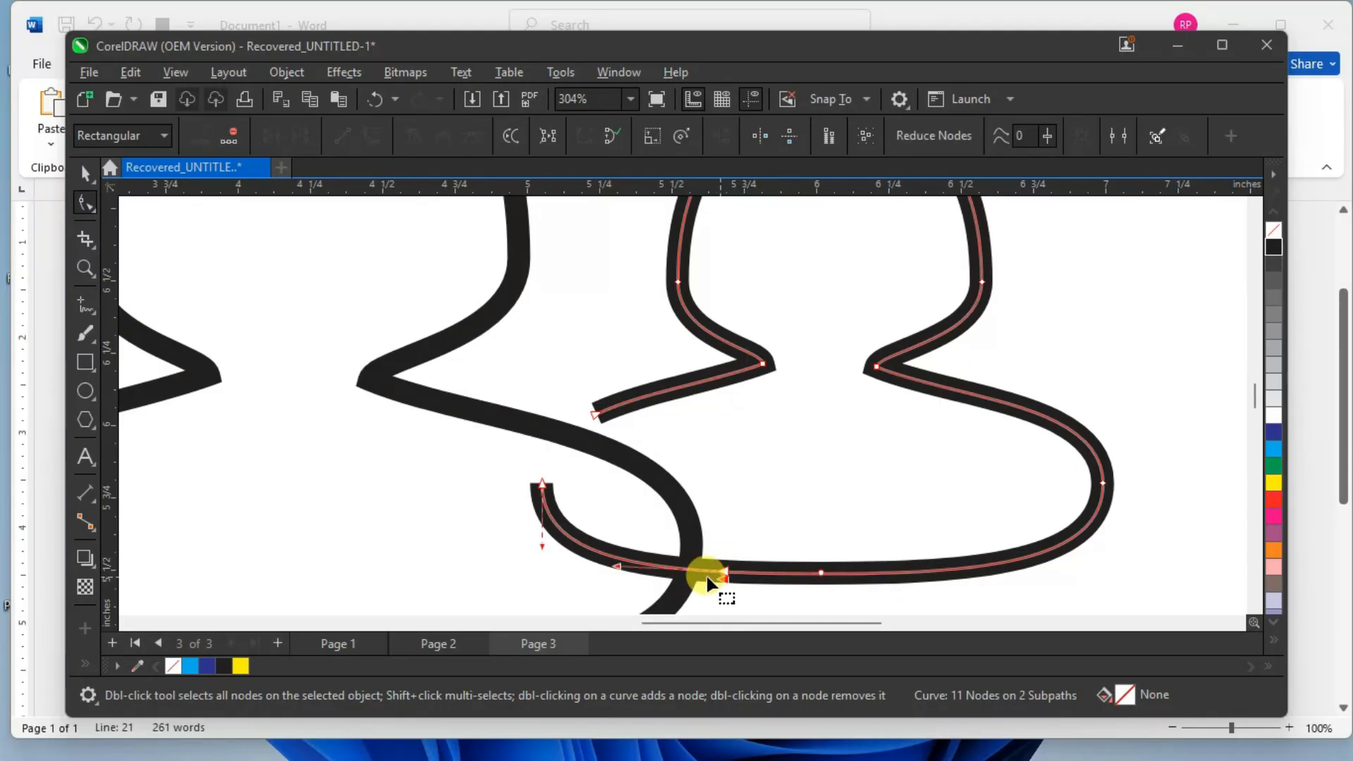
key("Delete")
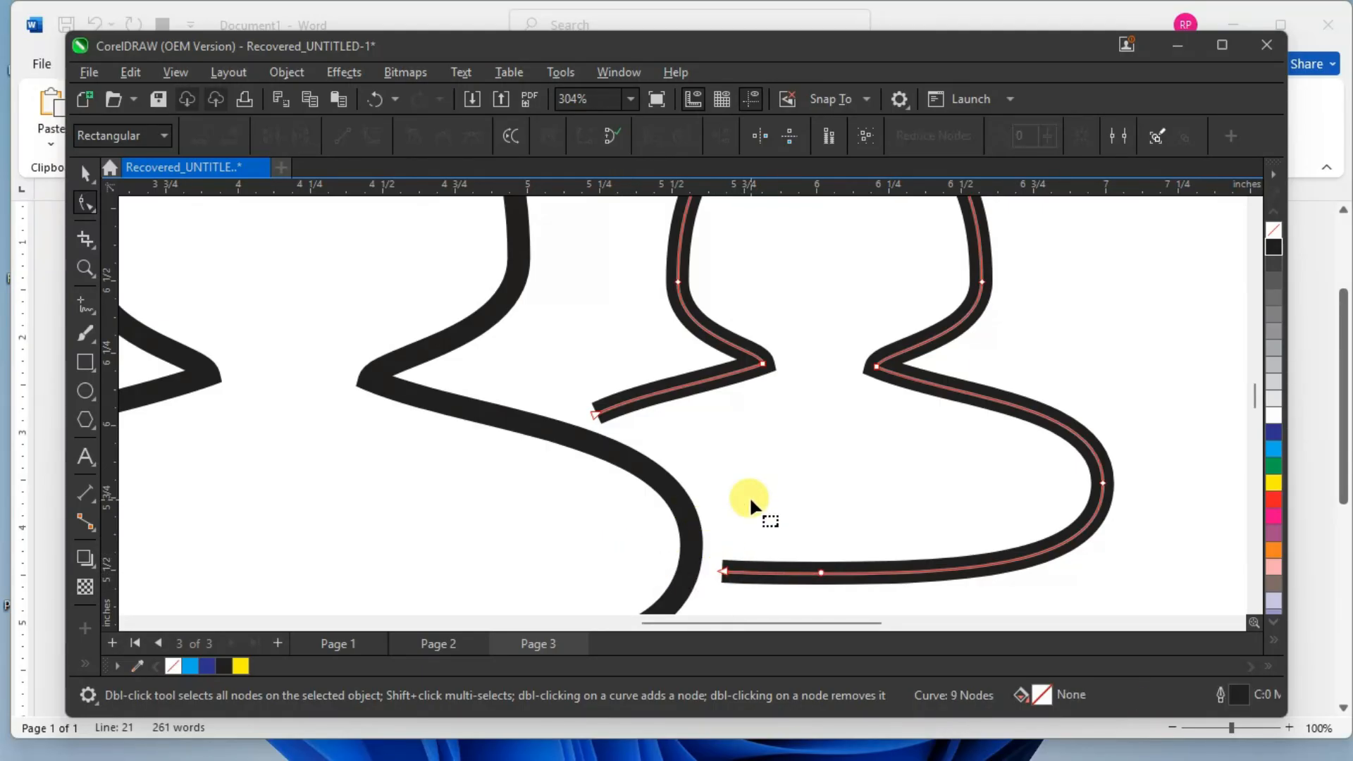
Make a horizontally mirrored copy of the open small figure and move it to the large figure's left side.
scroll(727, 481, "down", 2)
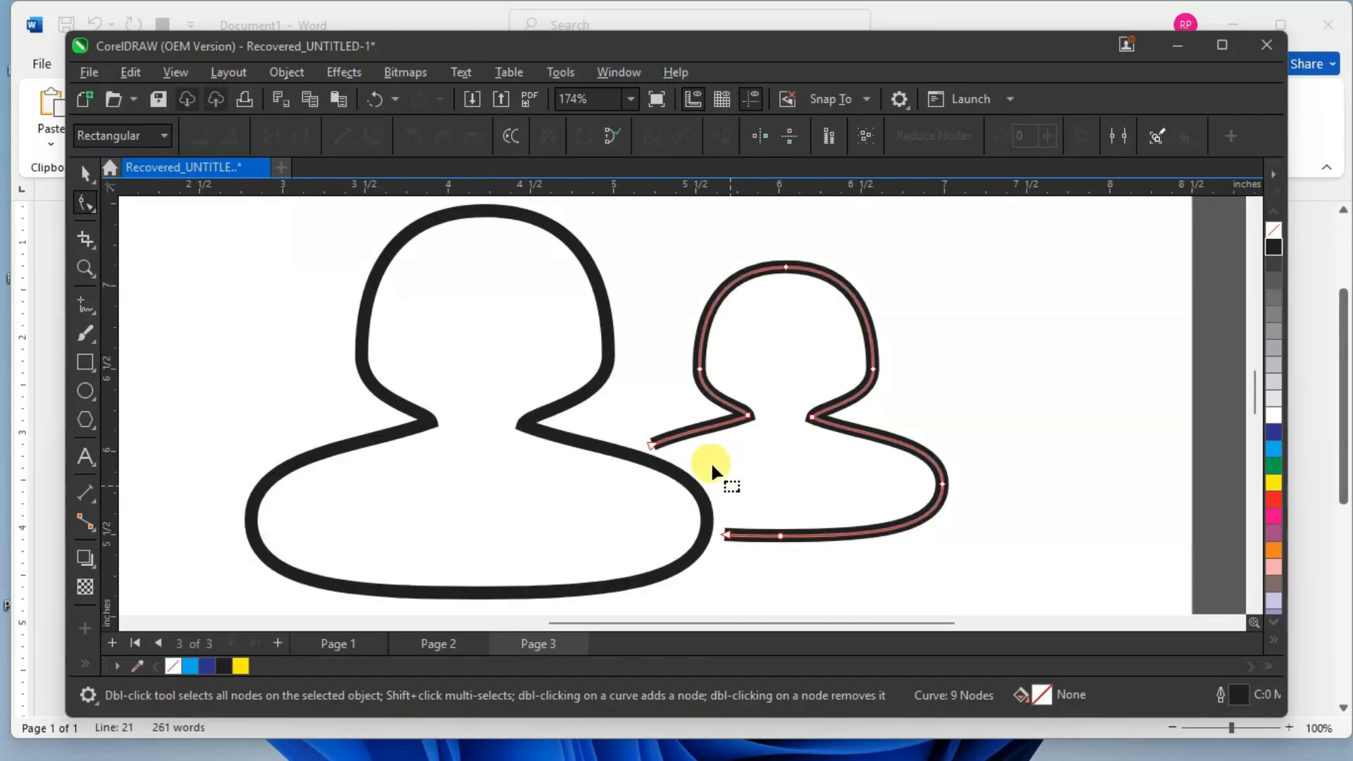
left_click(84, 174)
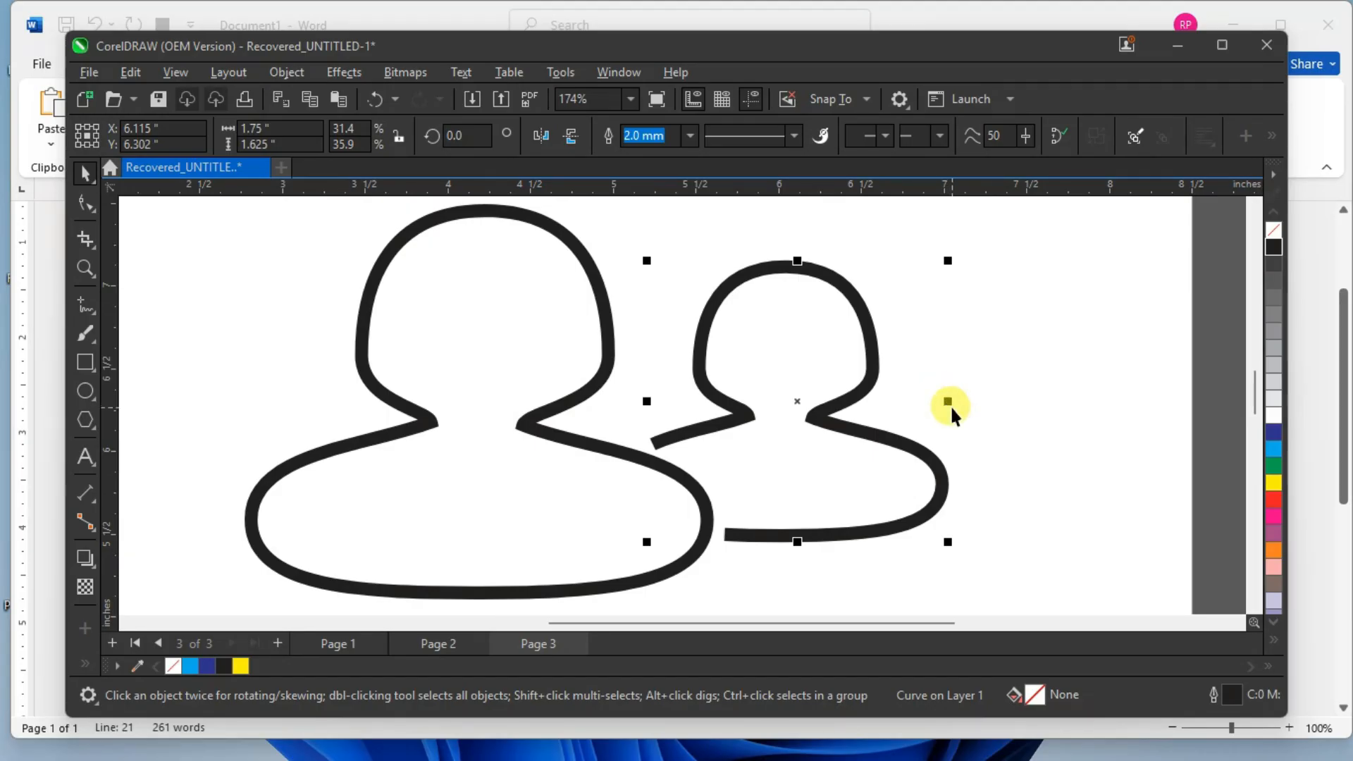
left_click_drag(948, 401, 625, 377)
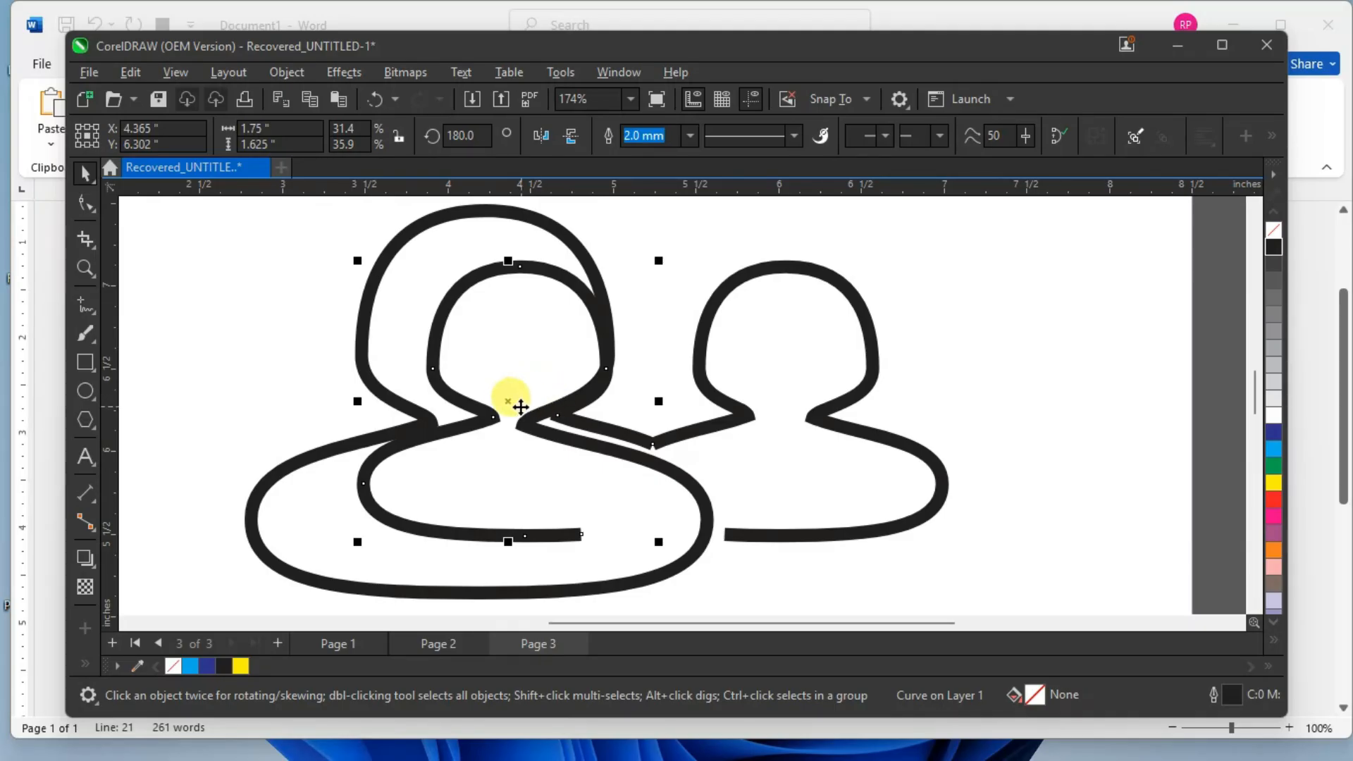
left_click_drag(520, 406, 150, 429)
Select all three figures, stretch them slightly taller, enlarge them to about 6.33 by 2.75 inches, and move them toward the page's horizontal centre.
scroll(403, 420, "down", 3)
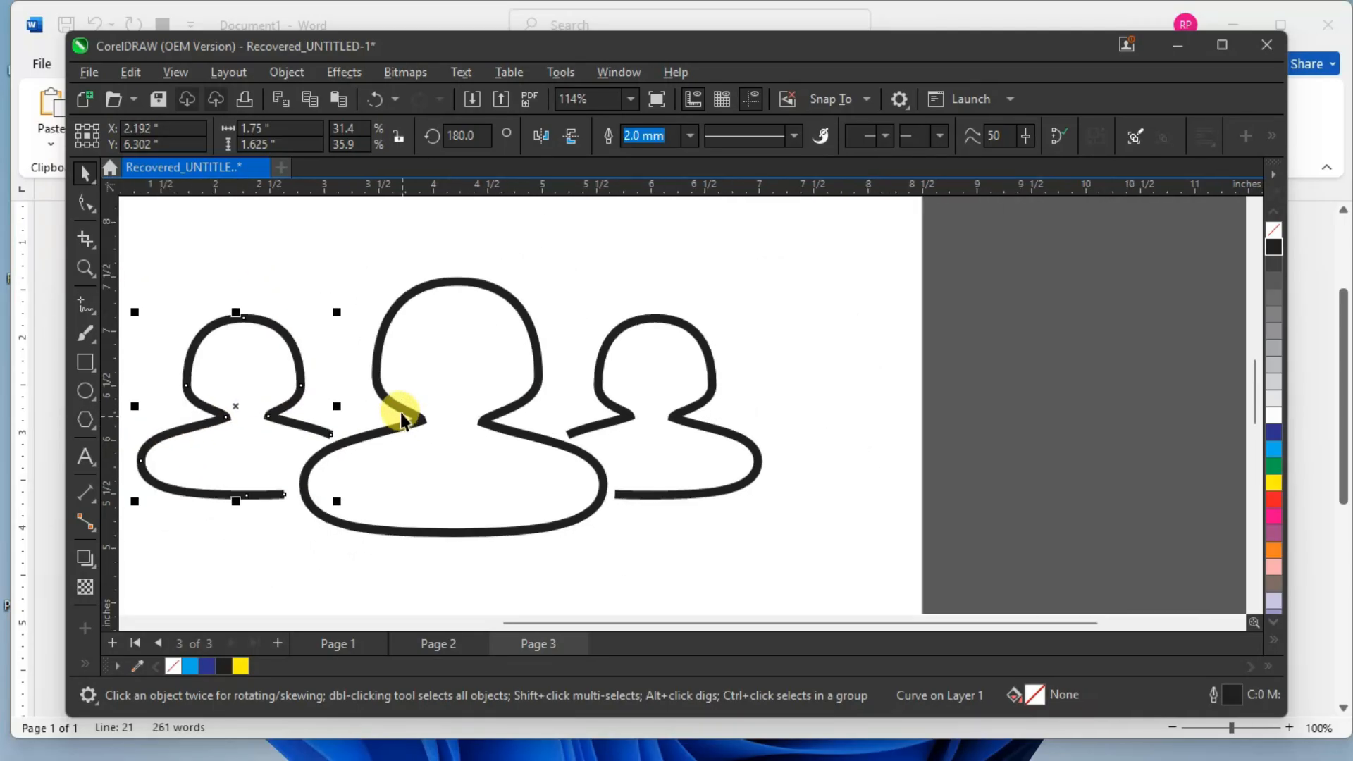
left_click_drag(658, 623, 499, 621)
left_click_drag(424, 259, 1000, 535)
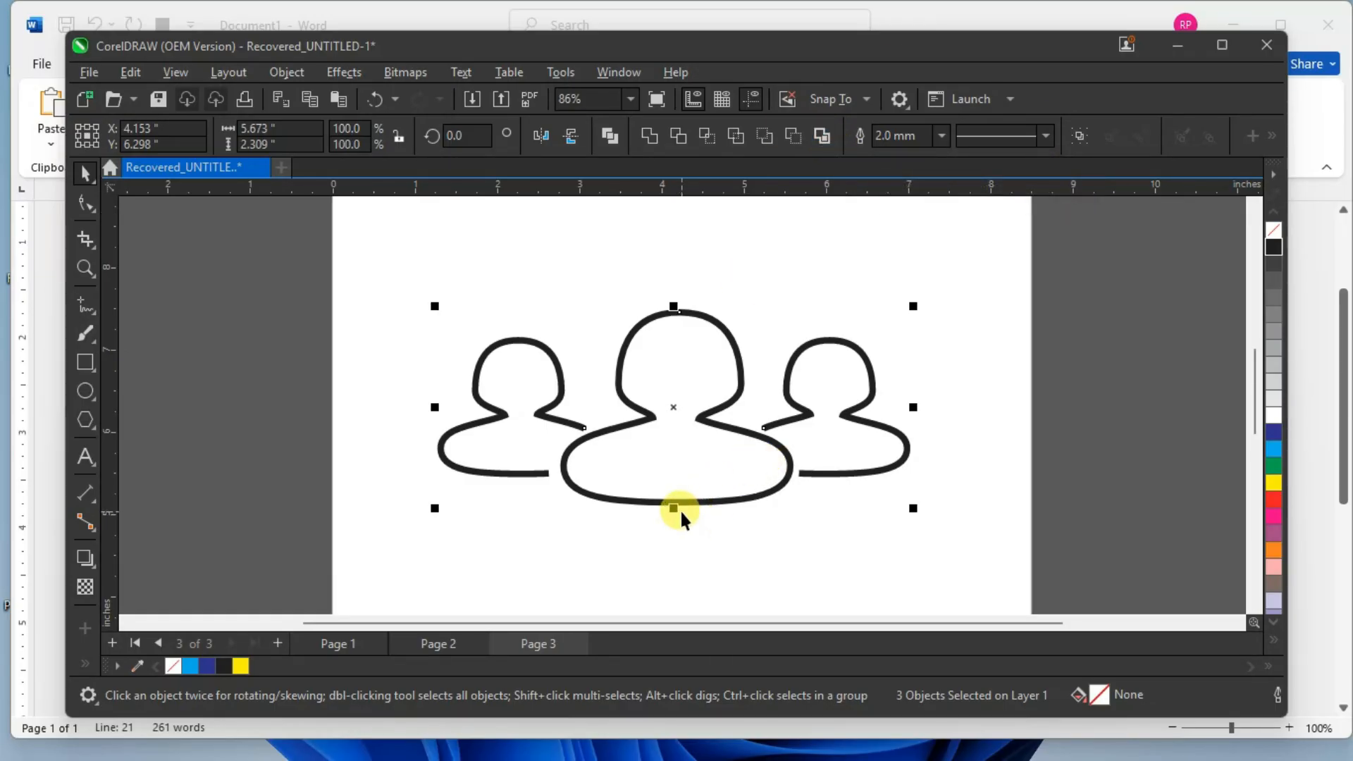
left_click_drag(674, 508, 675, 521)
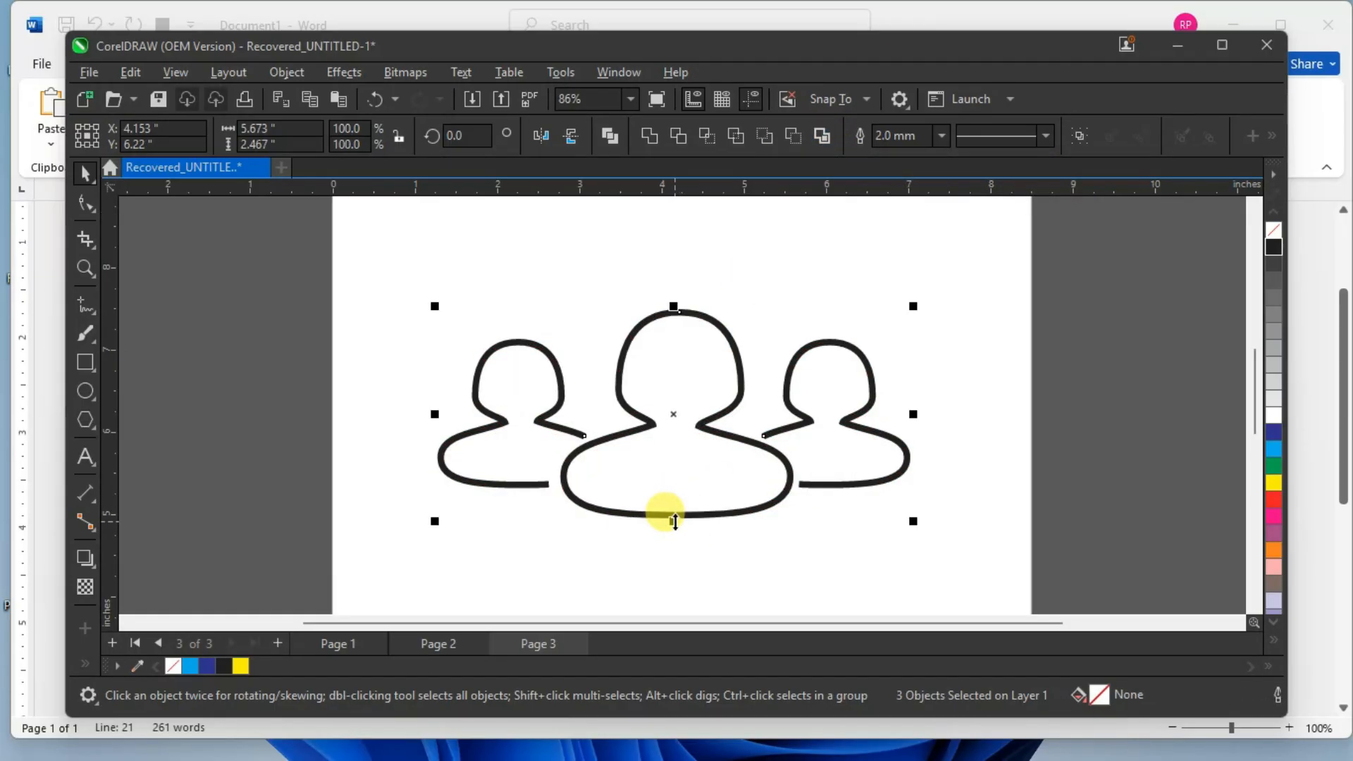
left_click_drag(913, 521, 963, 545)
left_click_drag(733, 498, 724, 459)
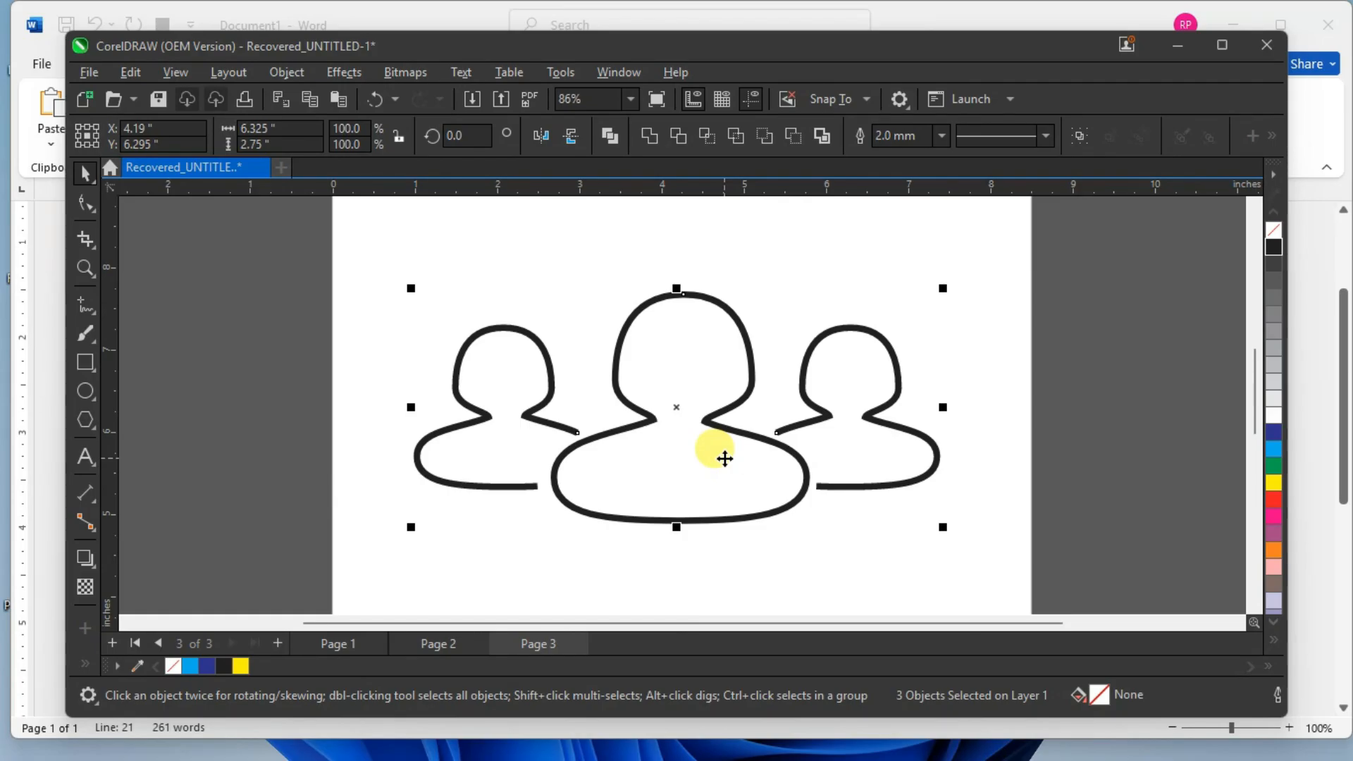
Group the three figures into one object and clear the selection.
key("ctrl+g")
scroll(725, 458, "down", 3)
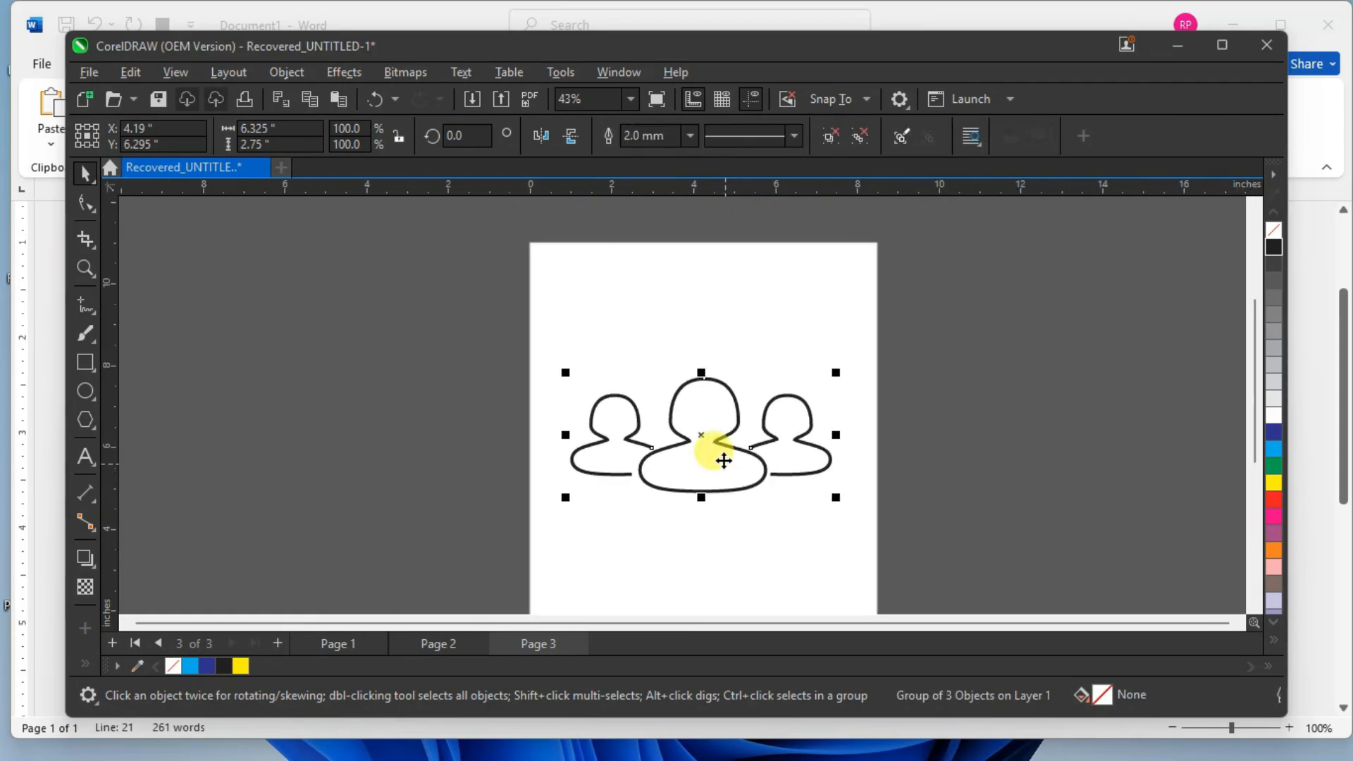
mouse_move(915, 465)
left_mouse_down()
mouse_move(953, 526)
mouse_move(923, 484)
left_mouse_up()
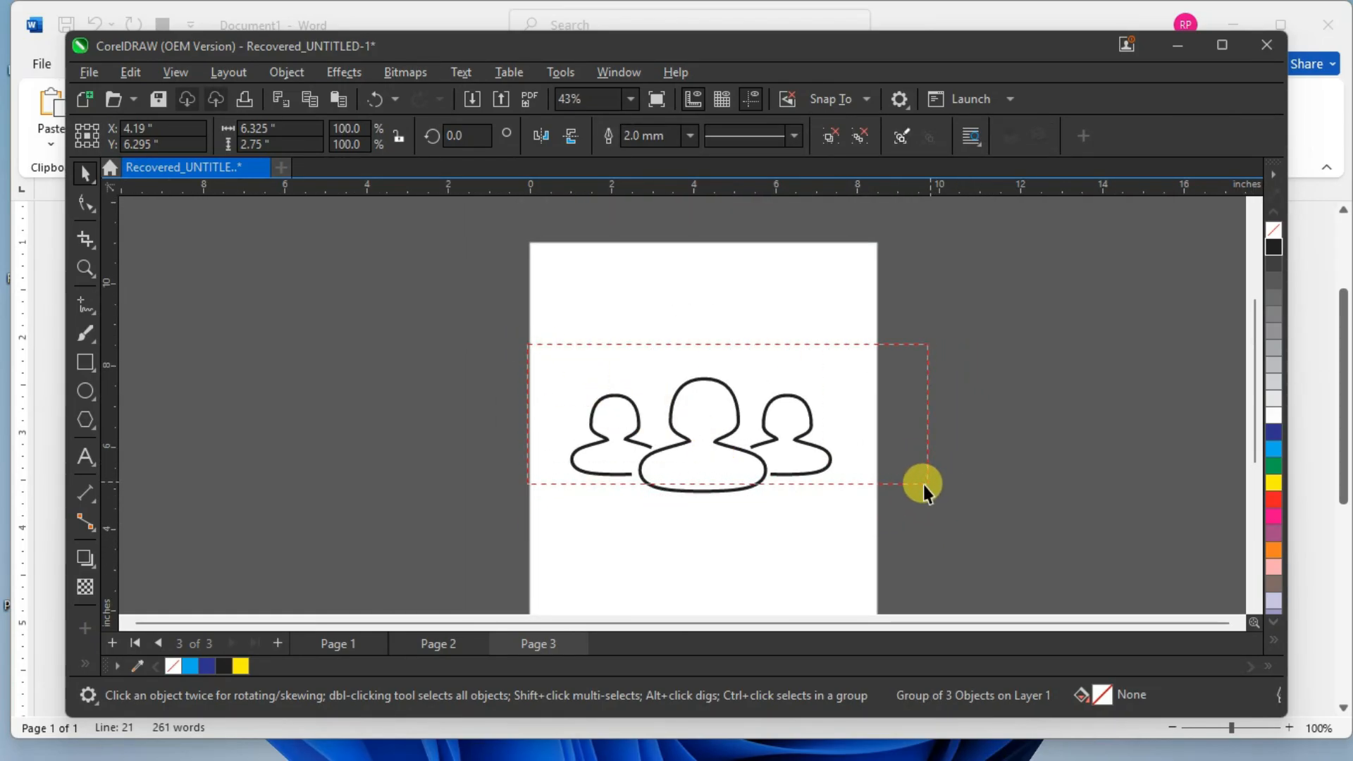
left_click_drag(847, 519, 852, 521)
left_click(942, 493)
scroll(696, 394, "down", 2)
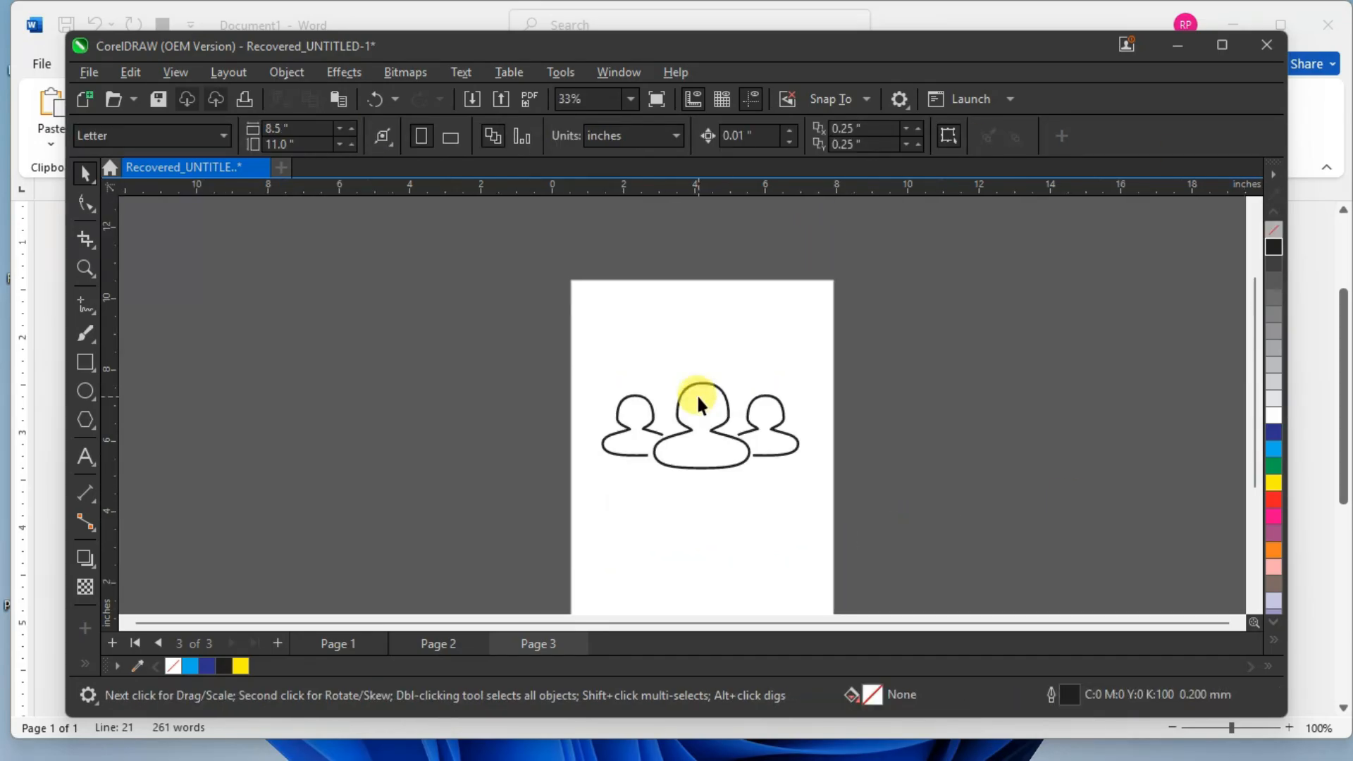
Add a blank fourth page after page 3 and fit the whole page in the view.
scroll(697, 403, "up", 1)
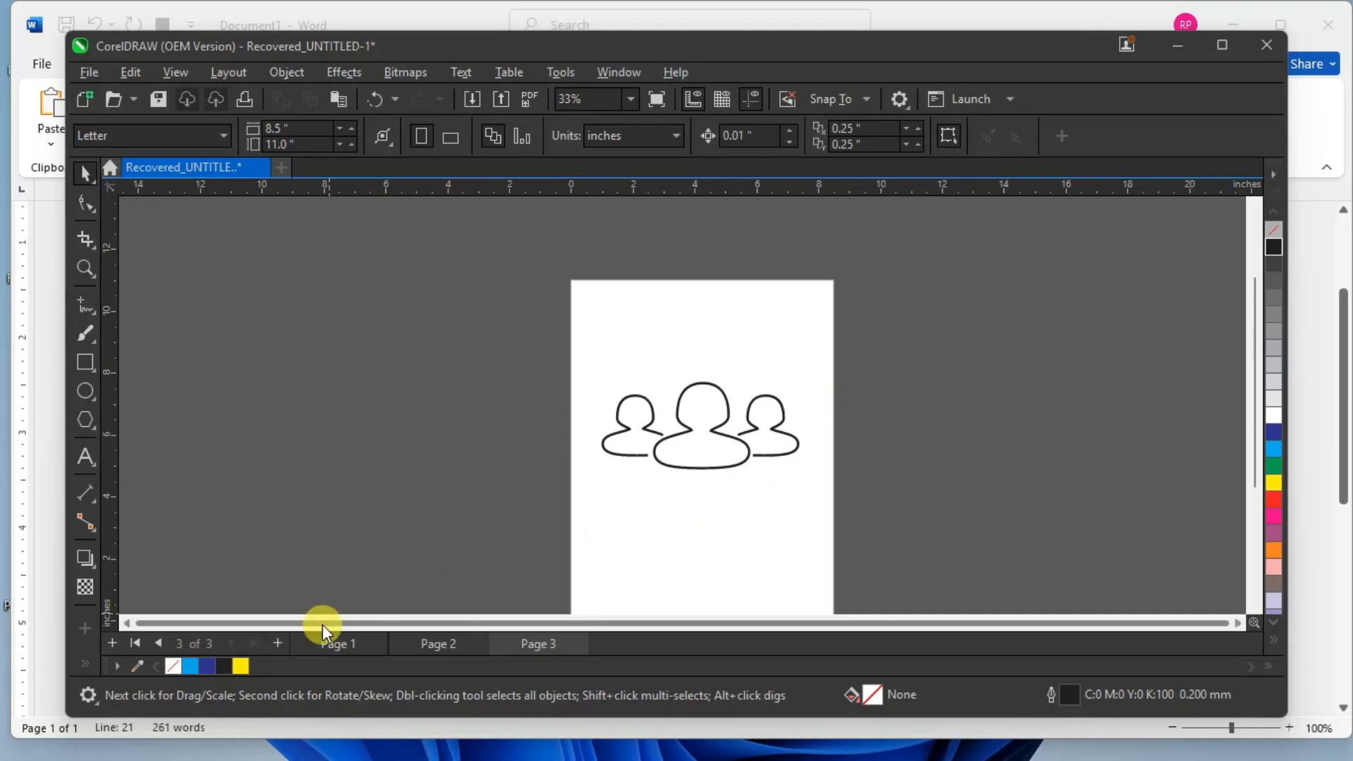
left_click(278, 643)
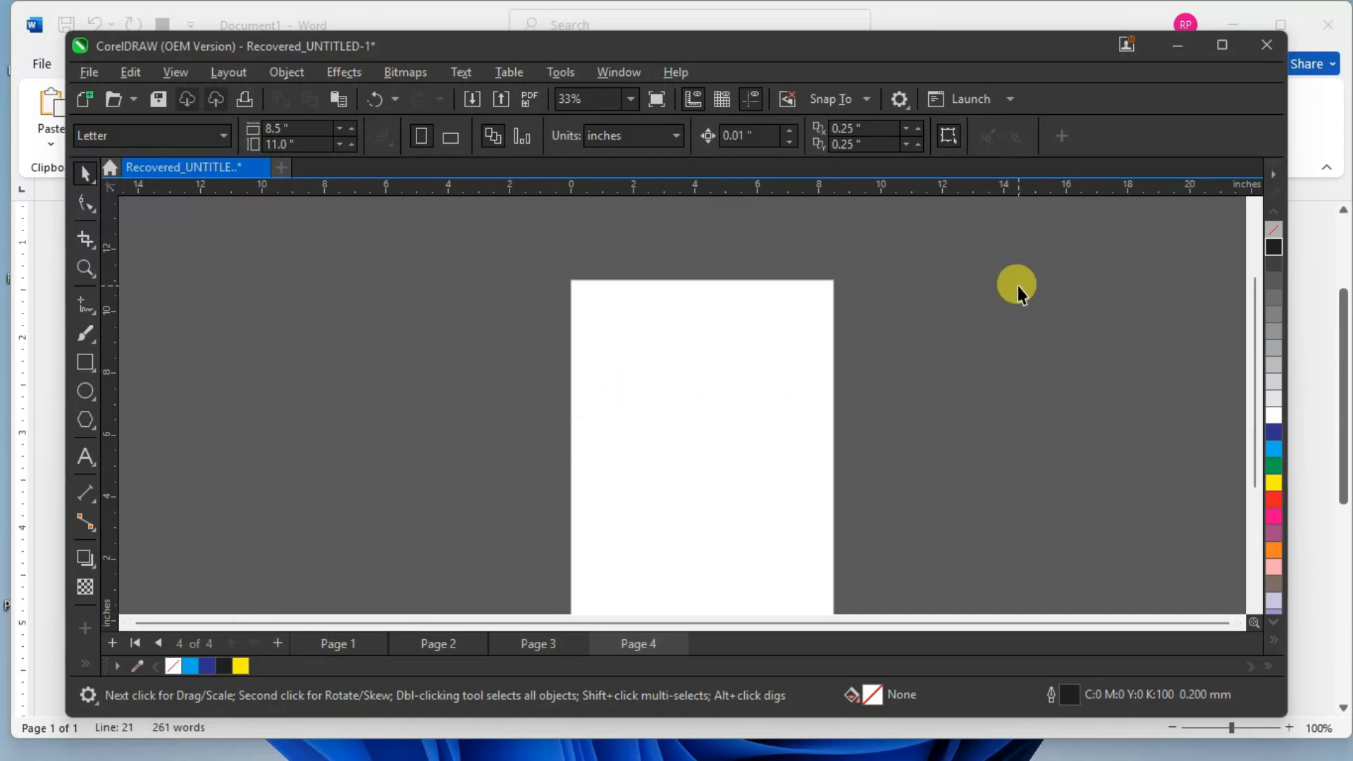
key("shift+F4")
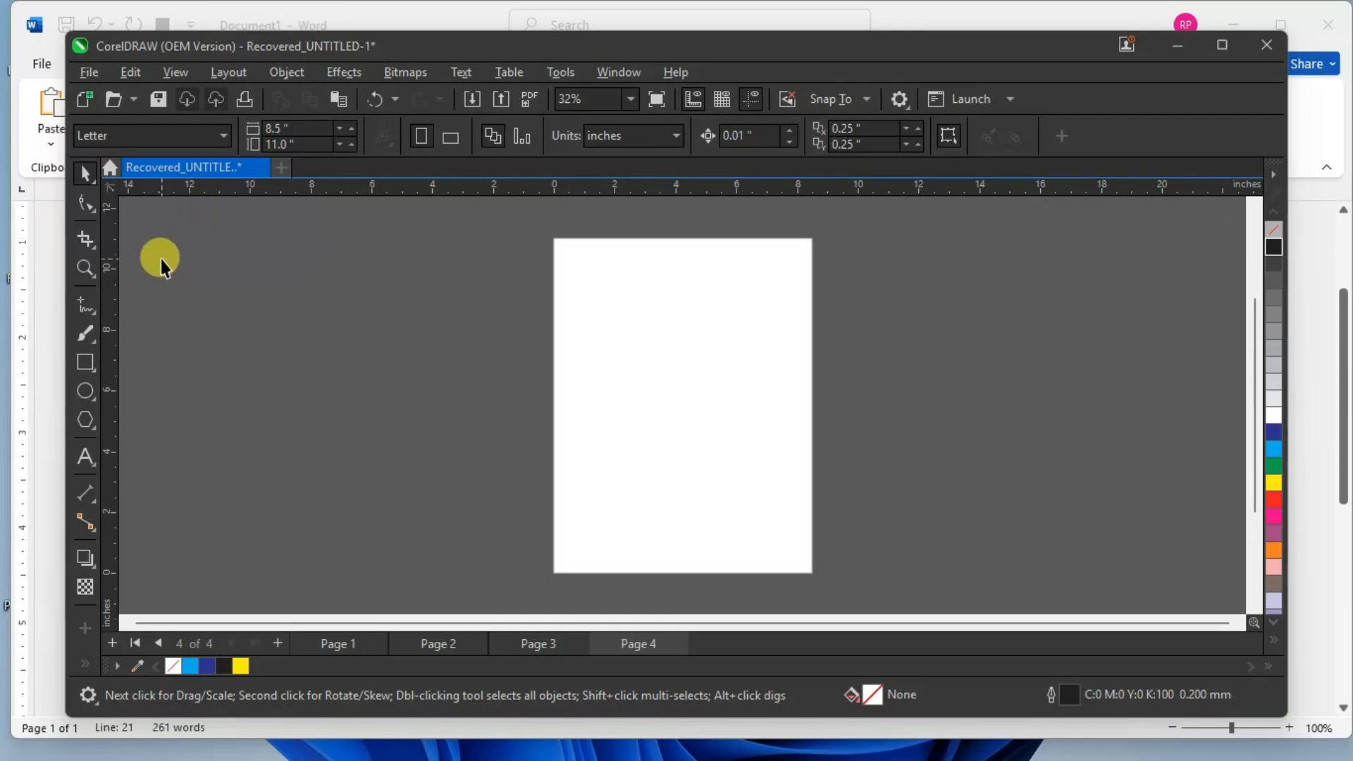
Draw a tall, narrow rectangle about 0.62 by 6.35 inches near the page's left side and fill it black.
left_click(84, 363)
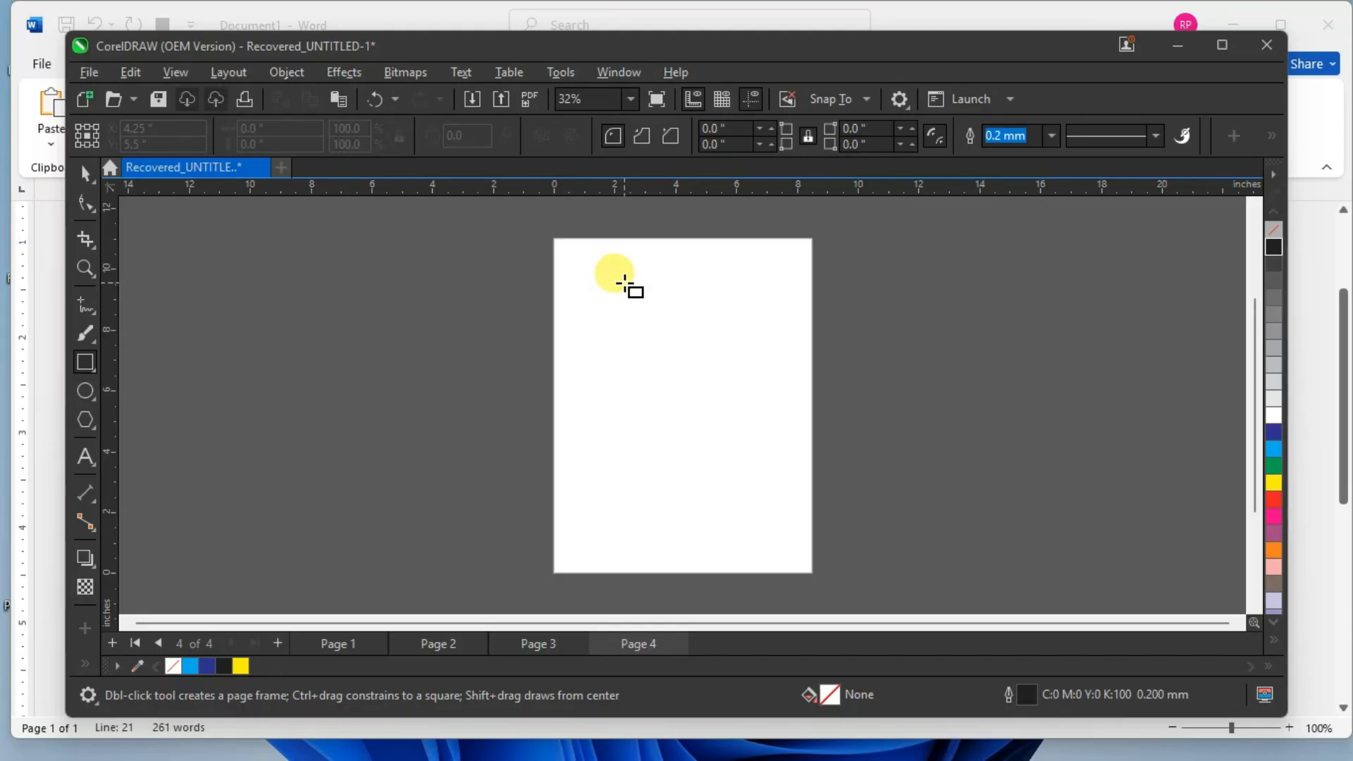
left_click_drag(605, 294, 624, 486)
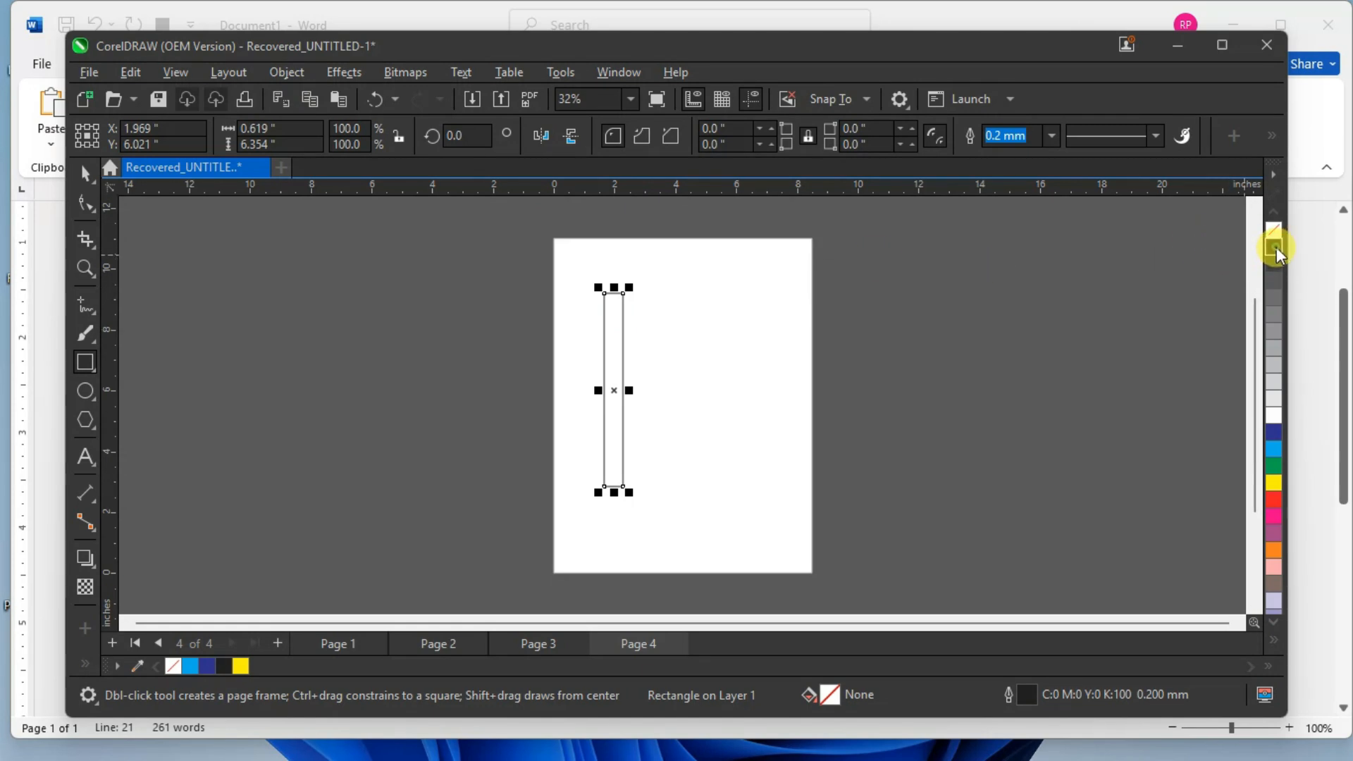
left_click(1274, 248)
Duplicate the black vertical bar and rotate the copy 90 degrees.
left_click(83, 170)
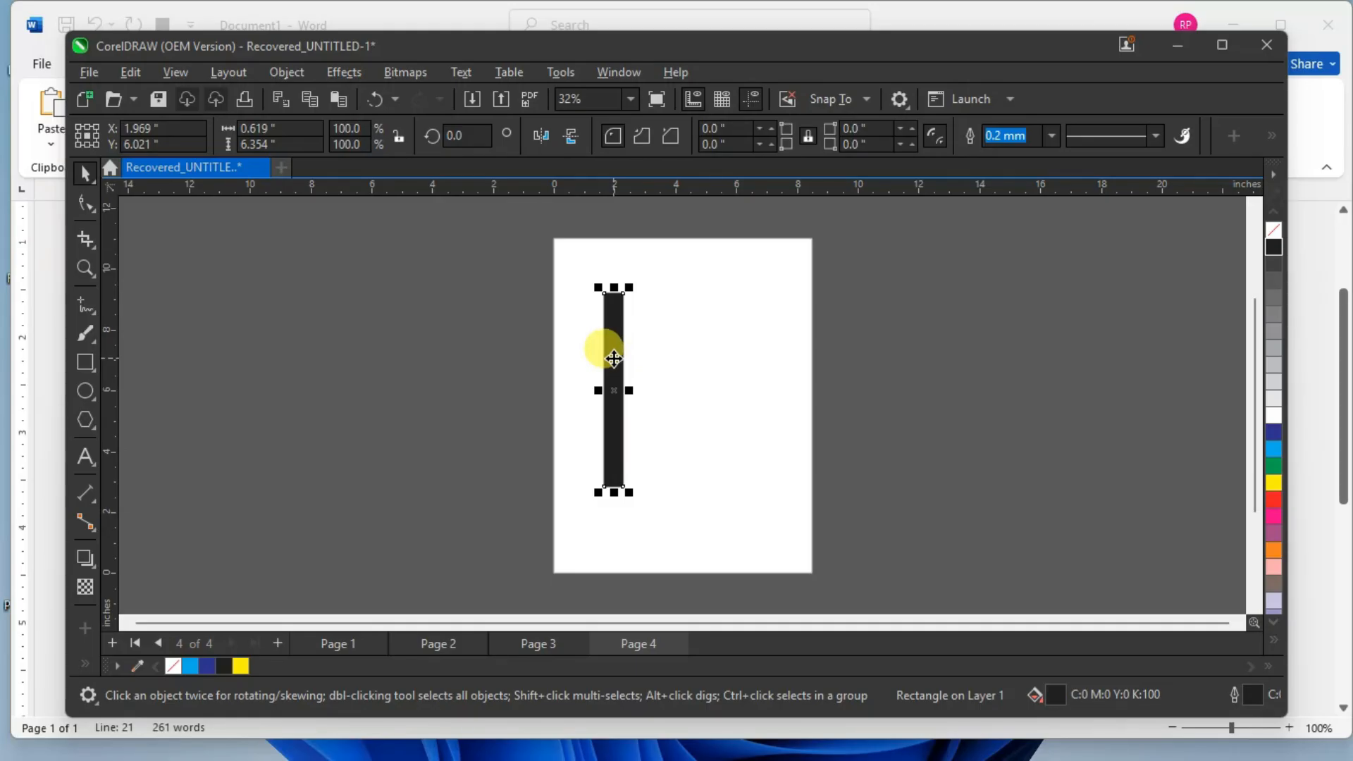
left_click_drag(613, 359, 613, 357)
left_click(454, 135)
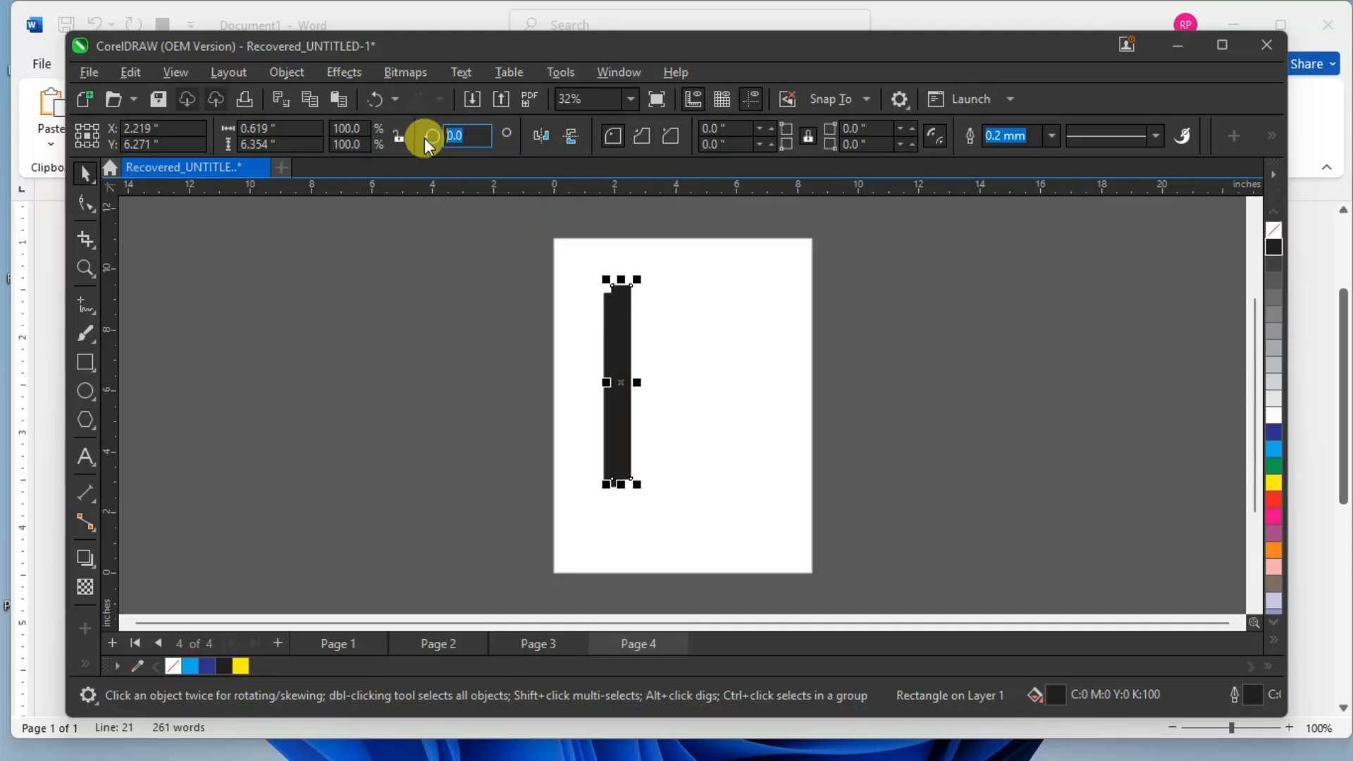
key("Return")
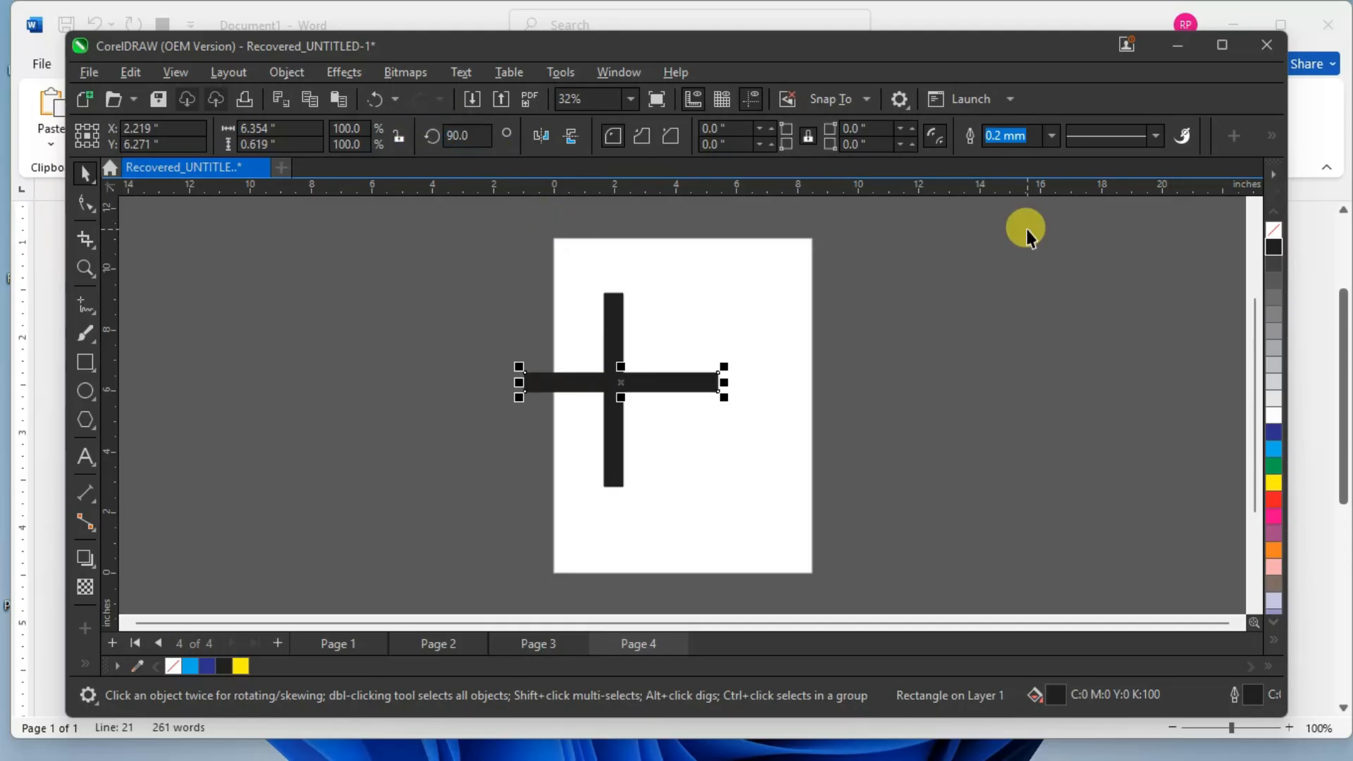
Move the horizontal bar to the right and align its bottom edge with the bottom of the vertical bar.
left_click_drag(613, 383, 665, 375)
left_click(699, 440)
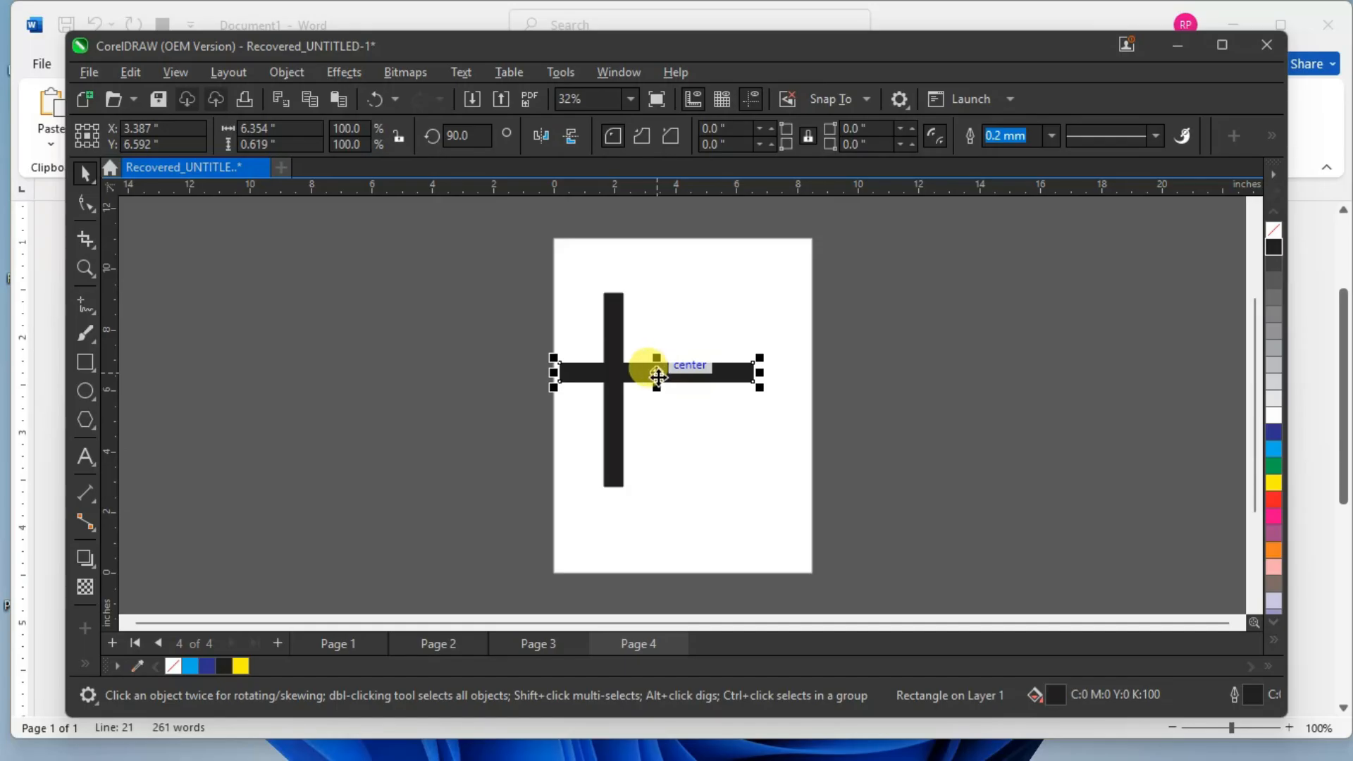
left_click(618, 343, "shift")
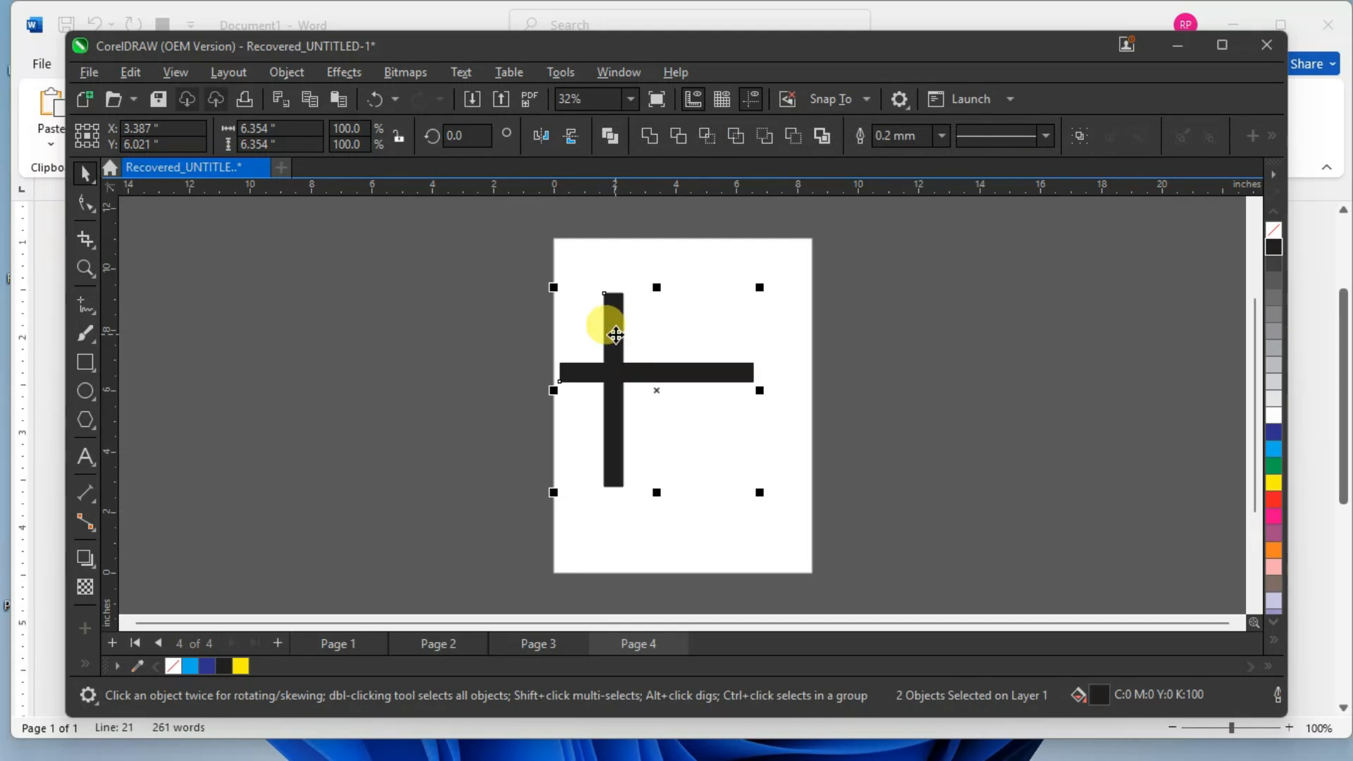
key("b")
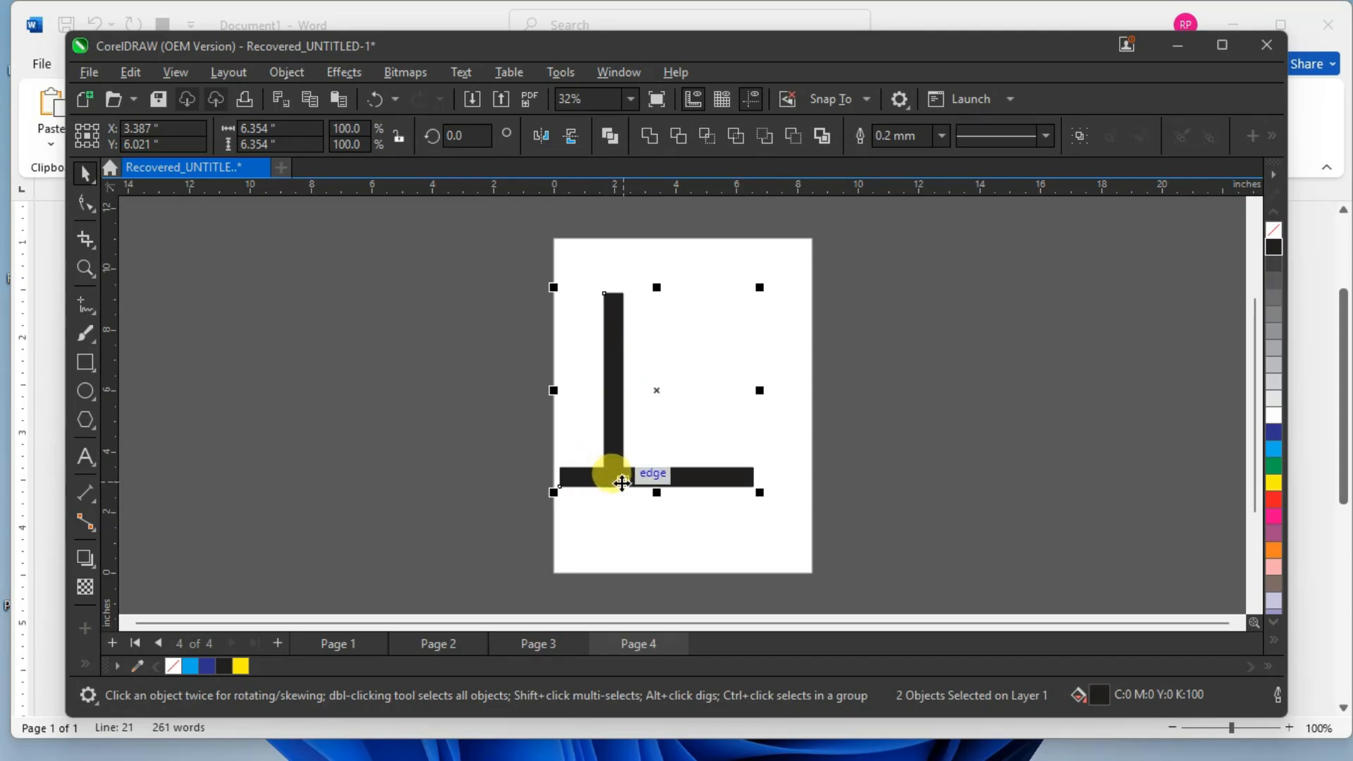
left_click(658, 530)
Slide the horizontal bar right until its left end meets the vertical bar's outer left edge, forming an L shape.
left_click(577, 474)
left_click_drag(627, 474, 701, 479)
left_click(649, 488)
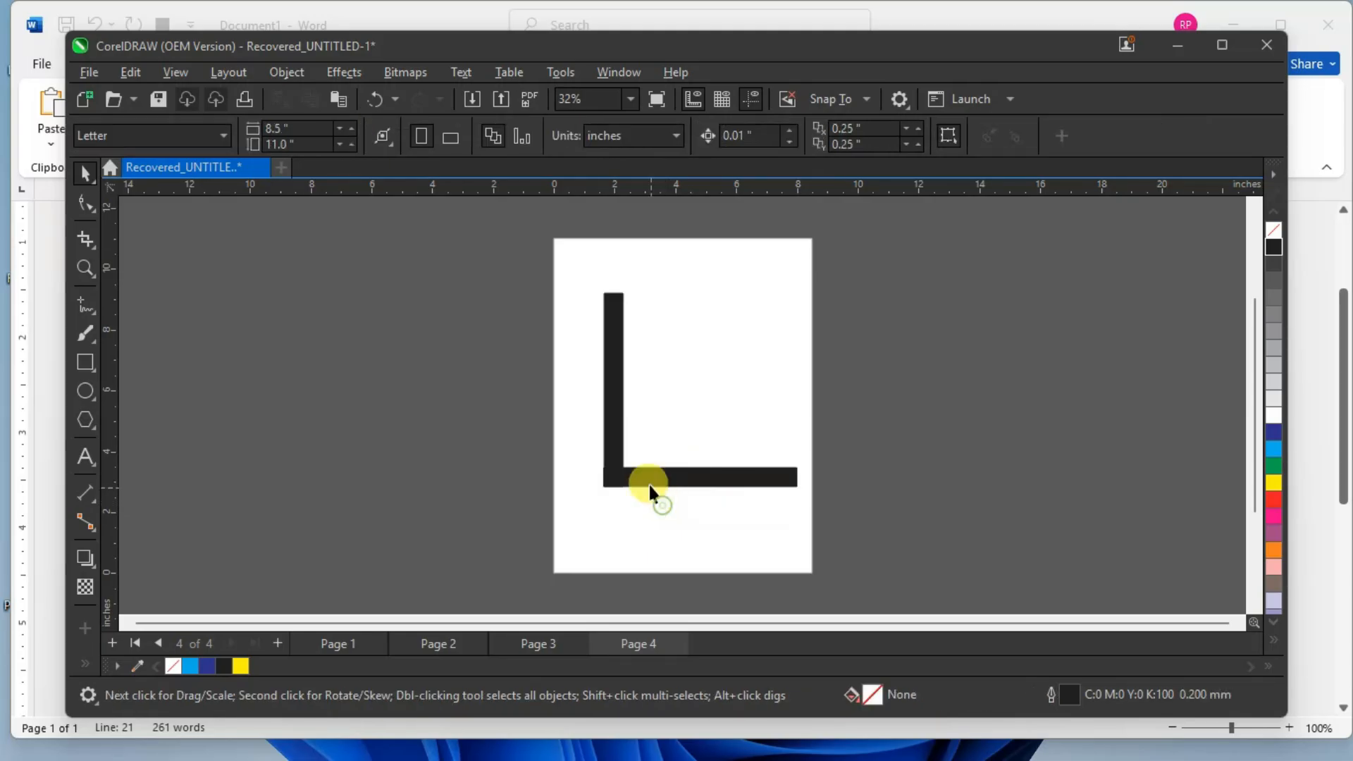
Nudge the horizontal bar right by 0.02 inch to line its left end up exactly with the vertical bar's left edge.
scroll(648, 483, "up", 2)
left_click(559, 463)
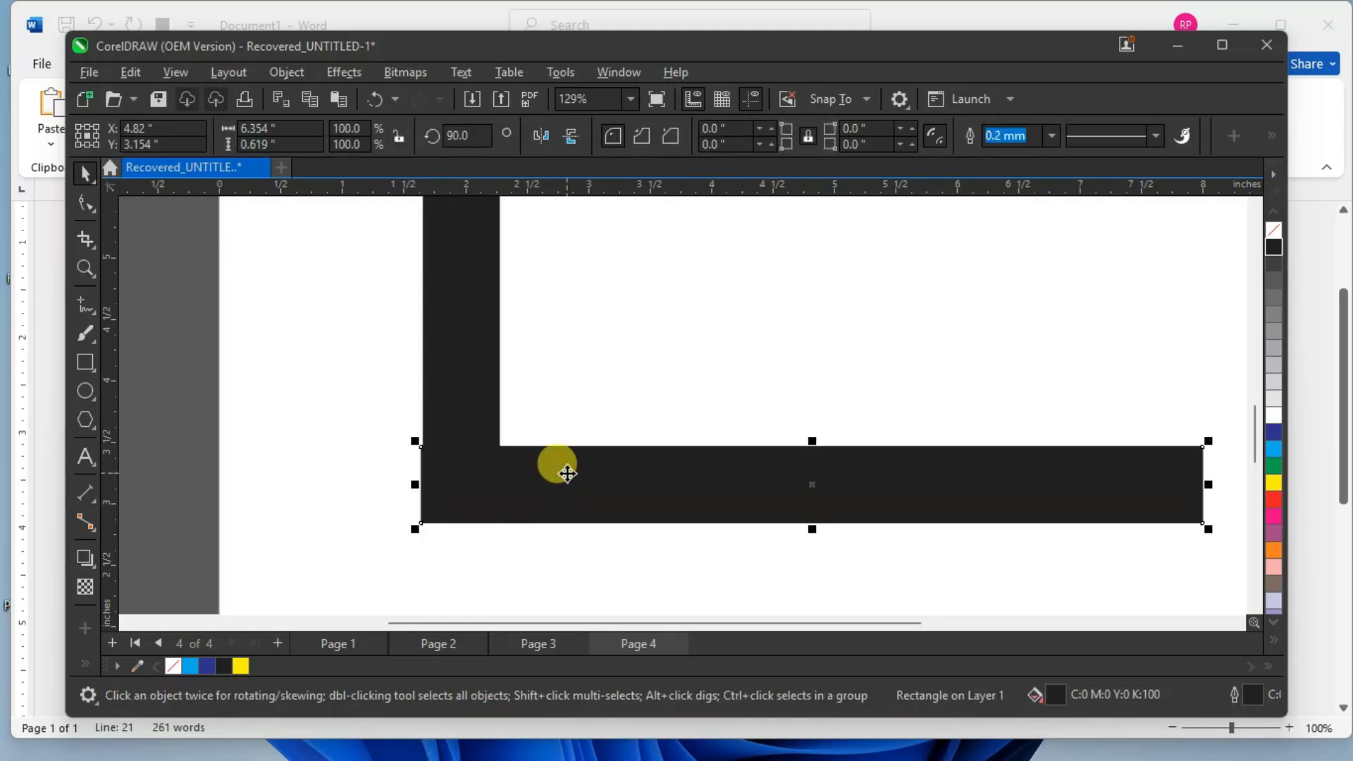
key("Right")
left_click(547, 527)
left_click(484, 474)
key("Right")
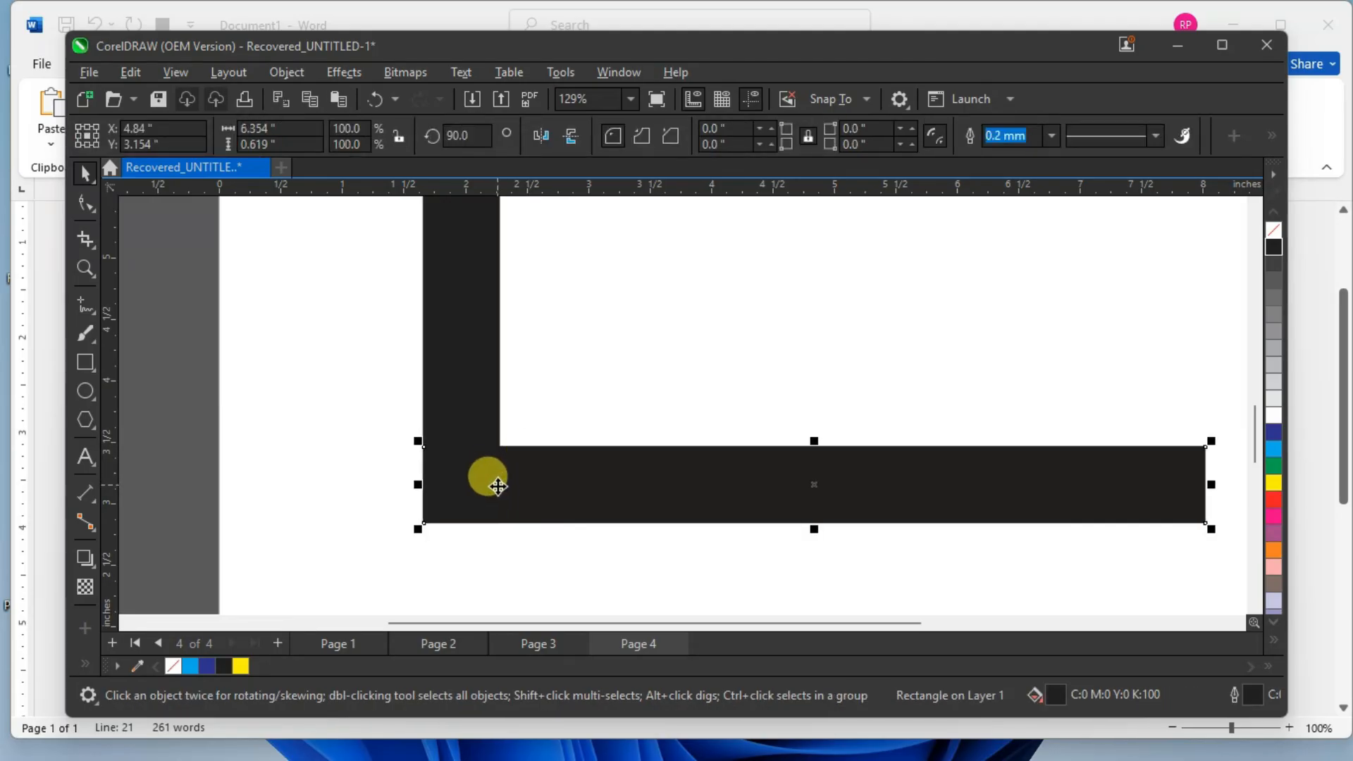
left_click(516, 529)
scroll(540, 460, "down", 1)
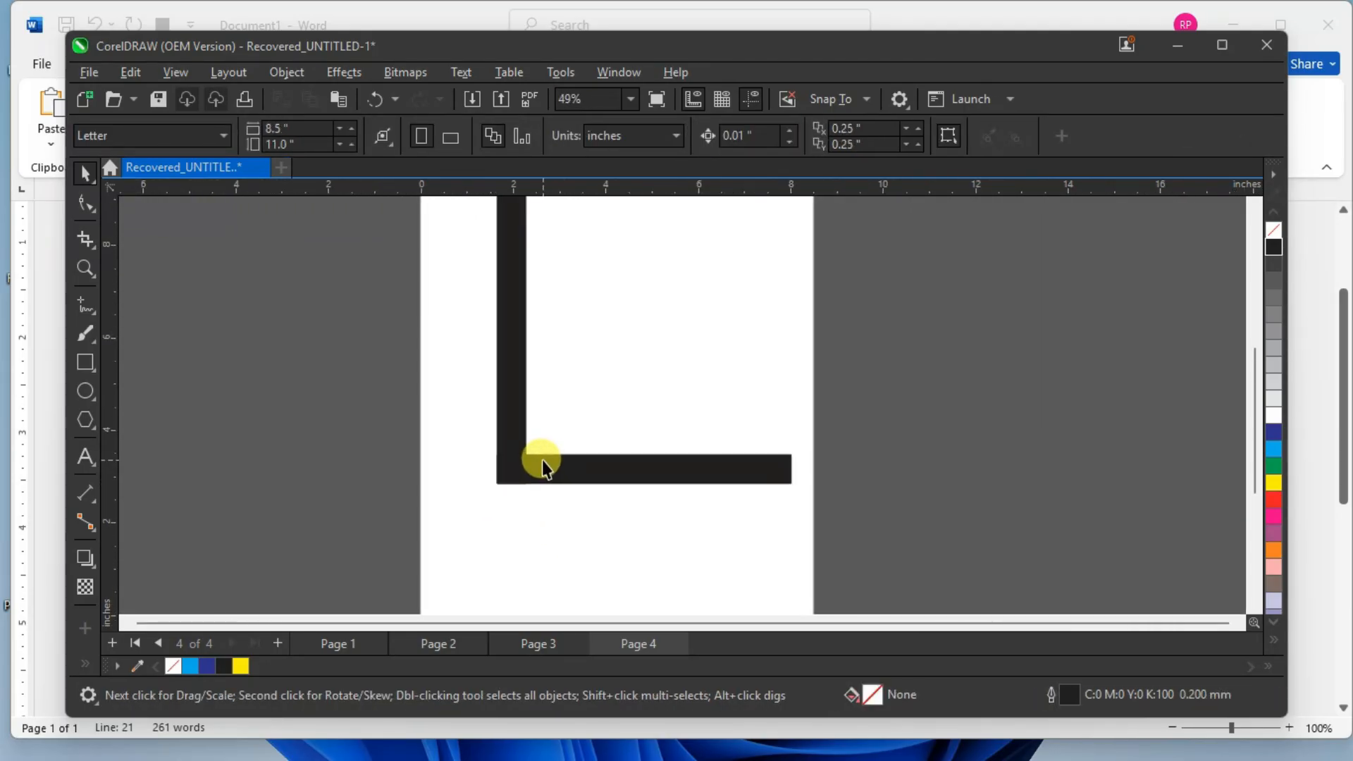
Move both black bars together up and toward the page's left edge, centred at about X 4.215", Y 6.248".
scroll(542, 460, "up", 2)
scroll(462, 458, "down", 1)
scroll(462, 458, "down", 2)
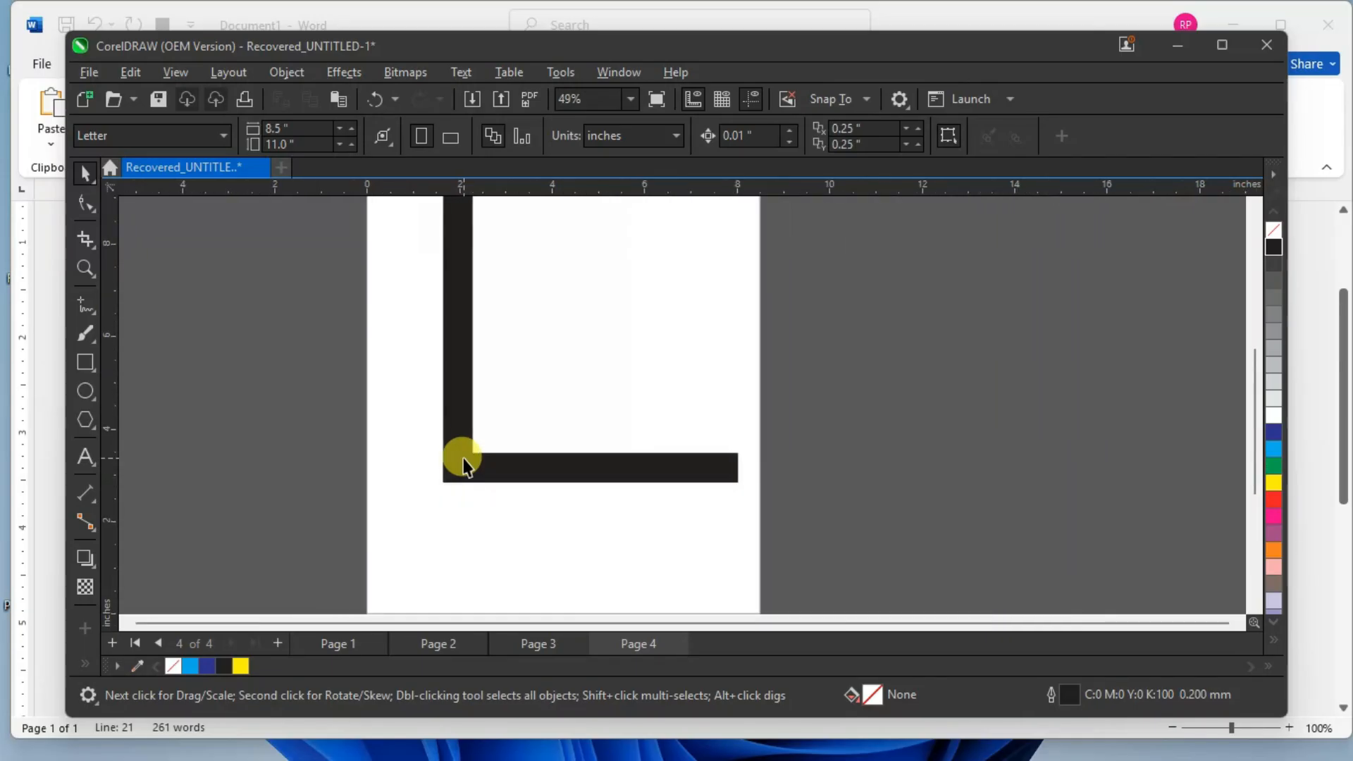
left_click_drag(401, 254, 770, 580)
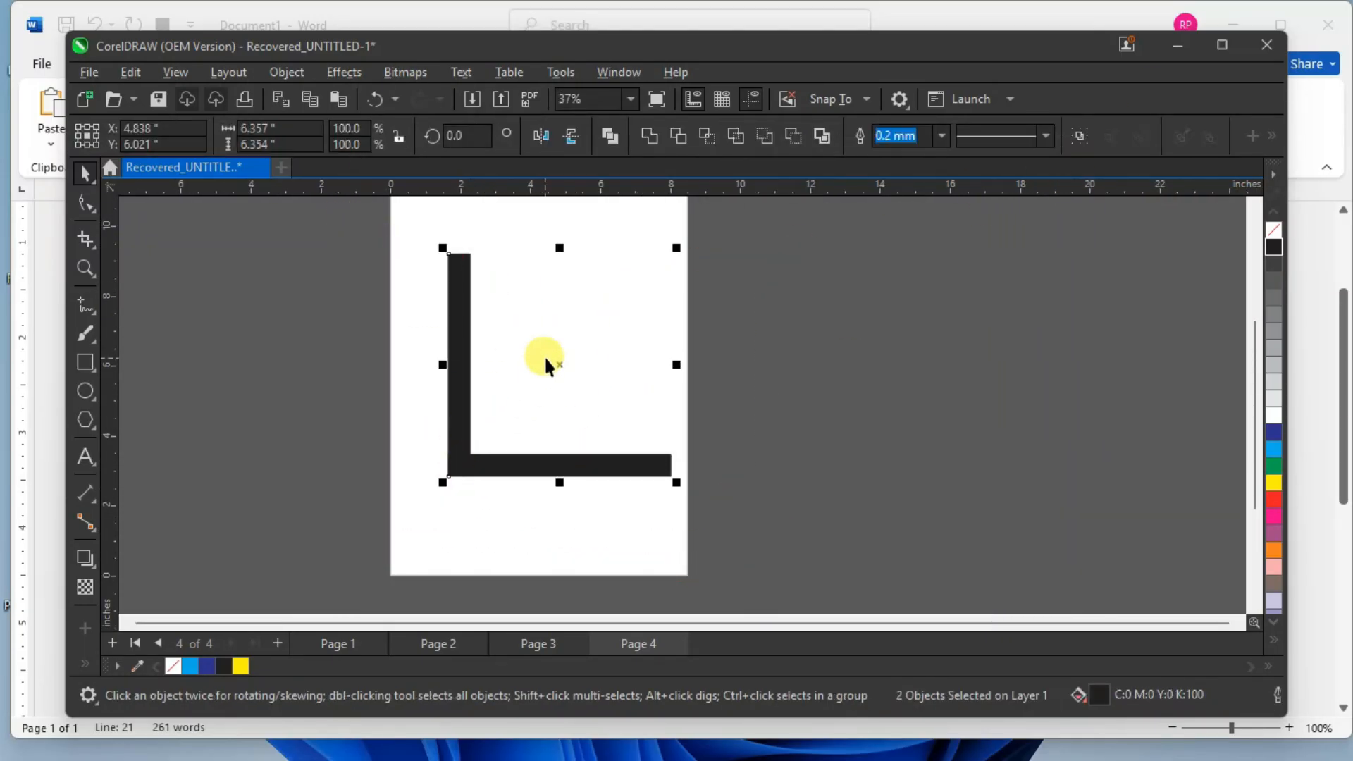
left_click_drag(558, 363, 536, 355)
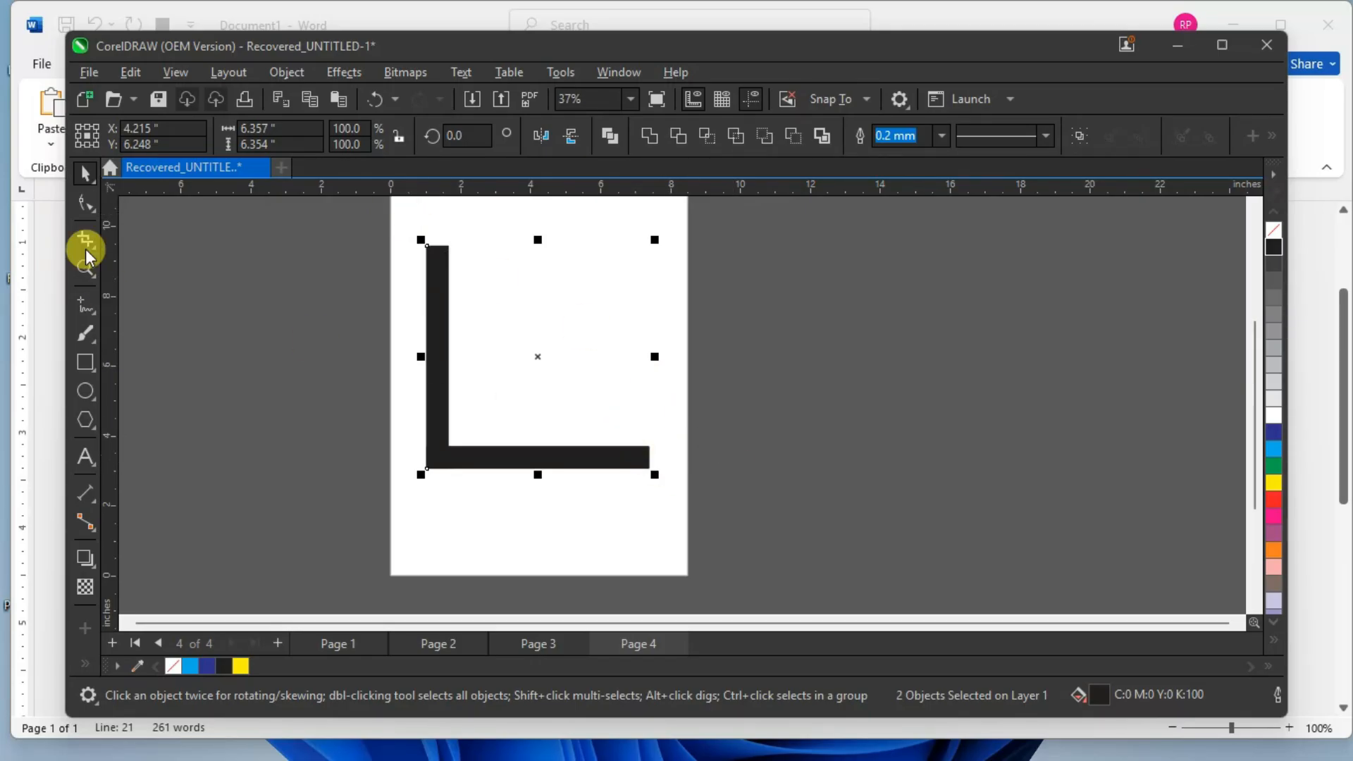
Draw a rectangle beside the page and set its size to 2 by 2 inches.
left_click(85, 361)
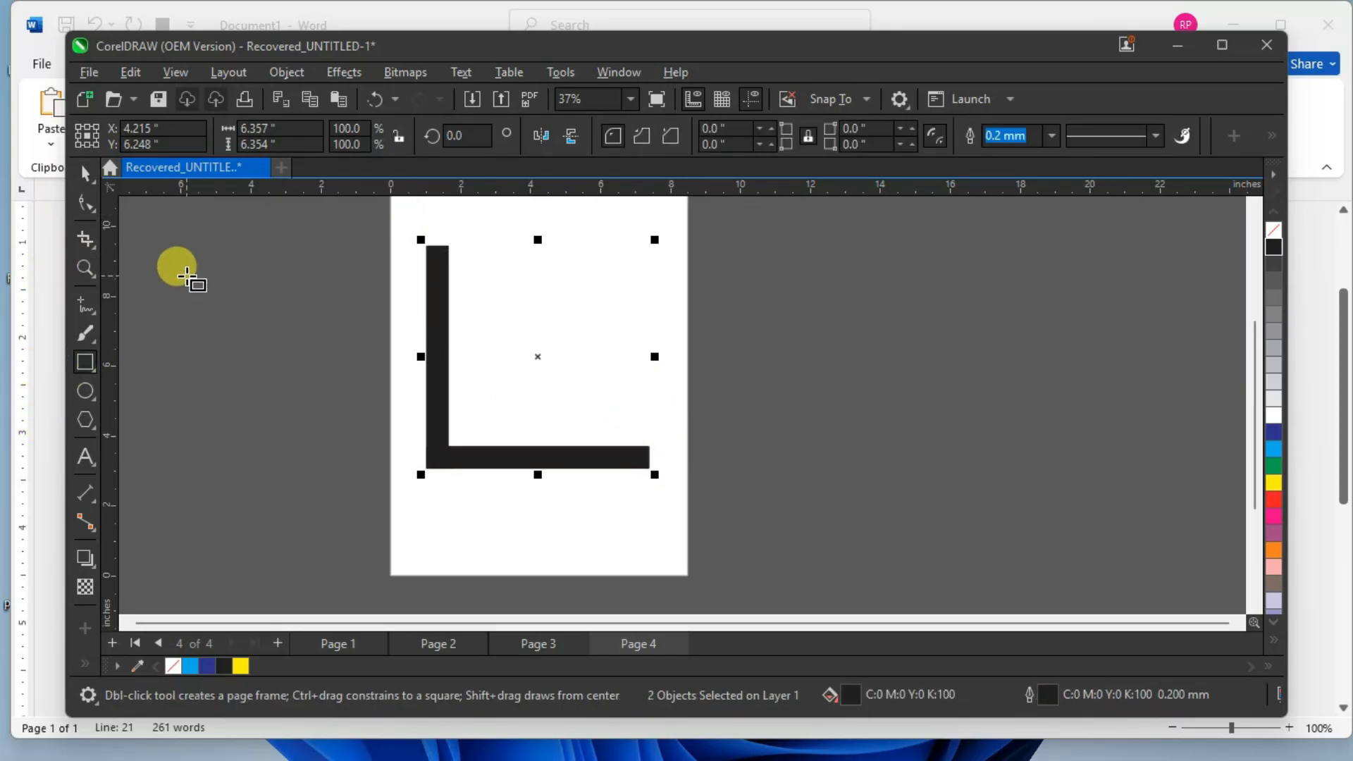
left_click_drag(157, 246, 239, 317)
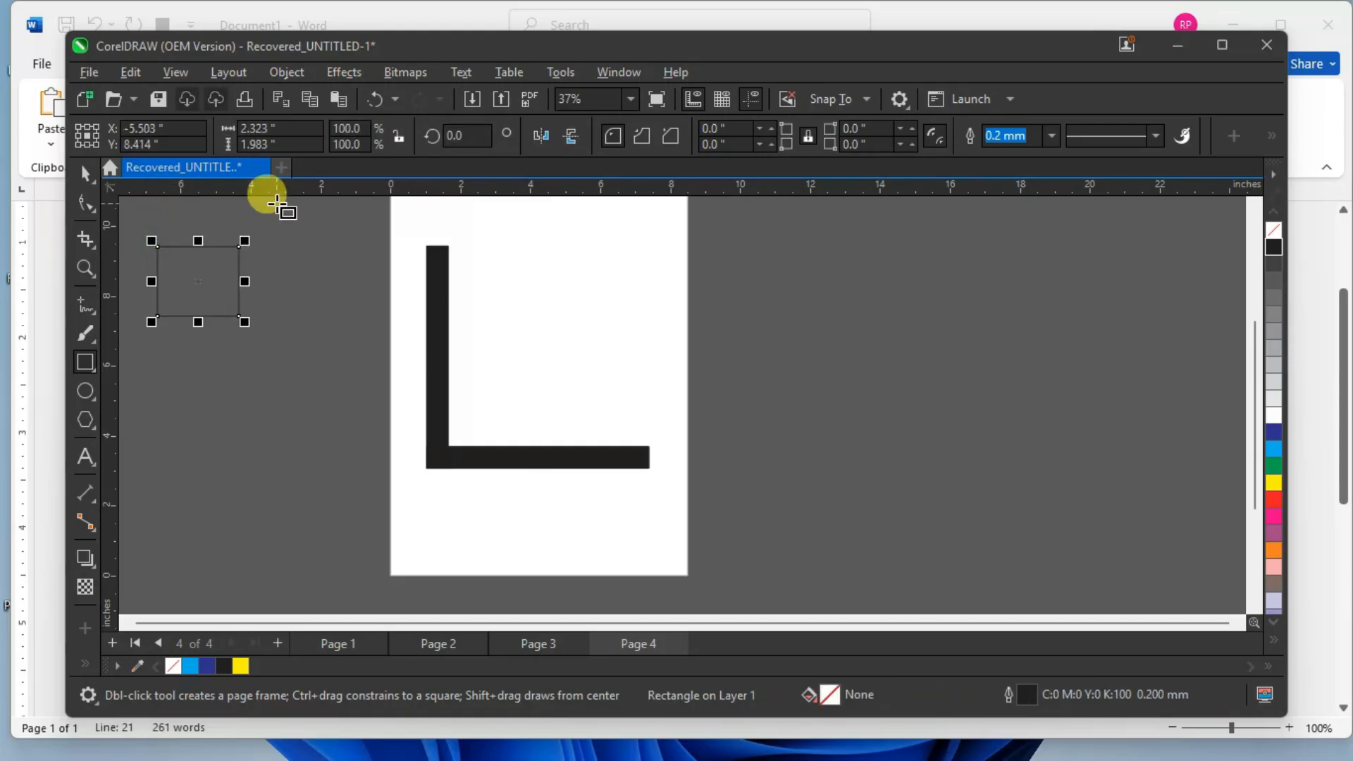
left_click(267, 129)
type("2")
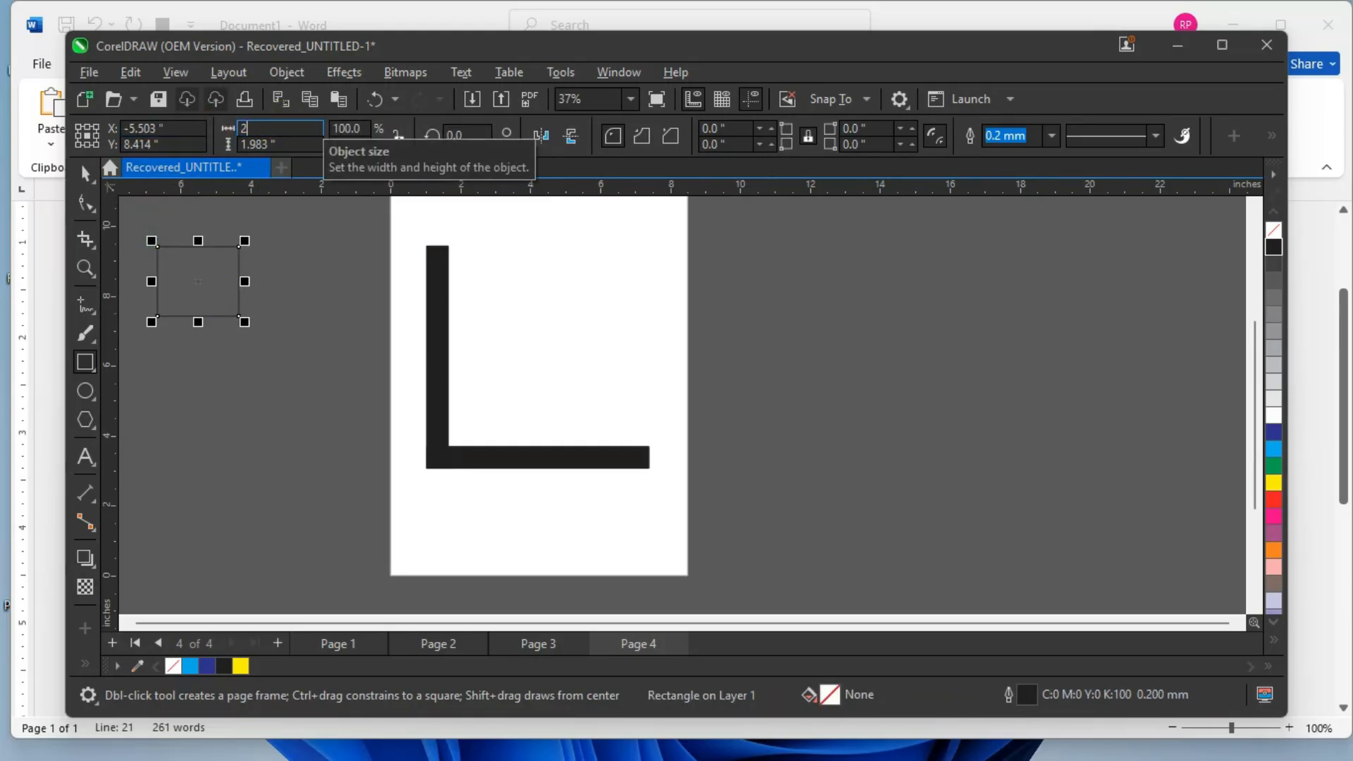
key("Tab")
type("2")
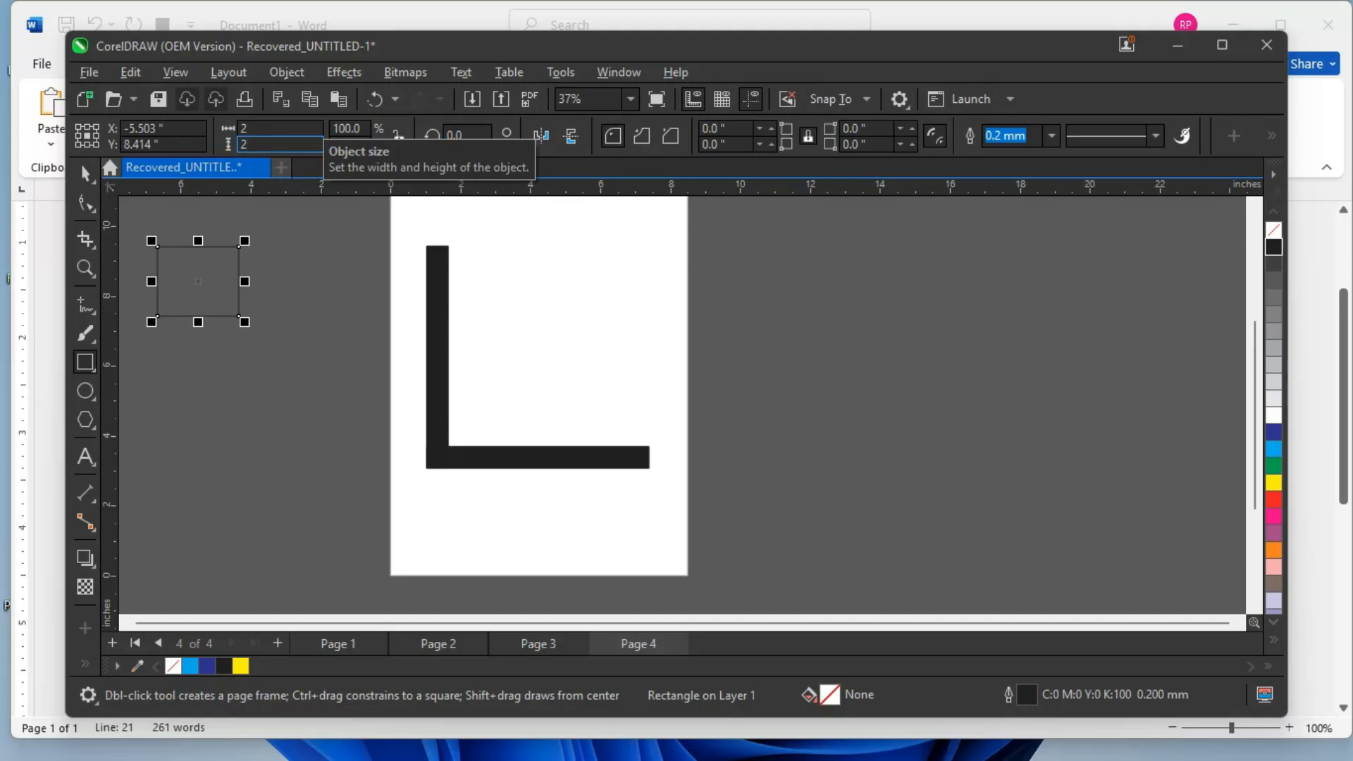
key("Return")
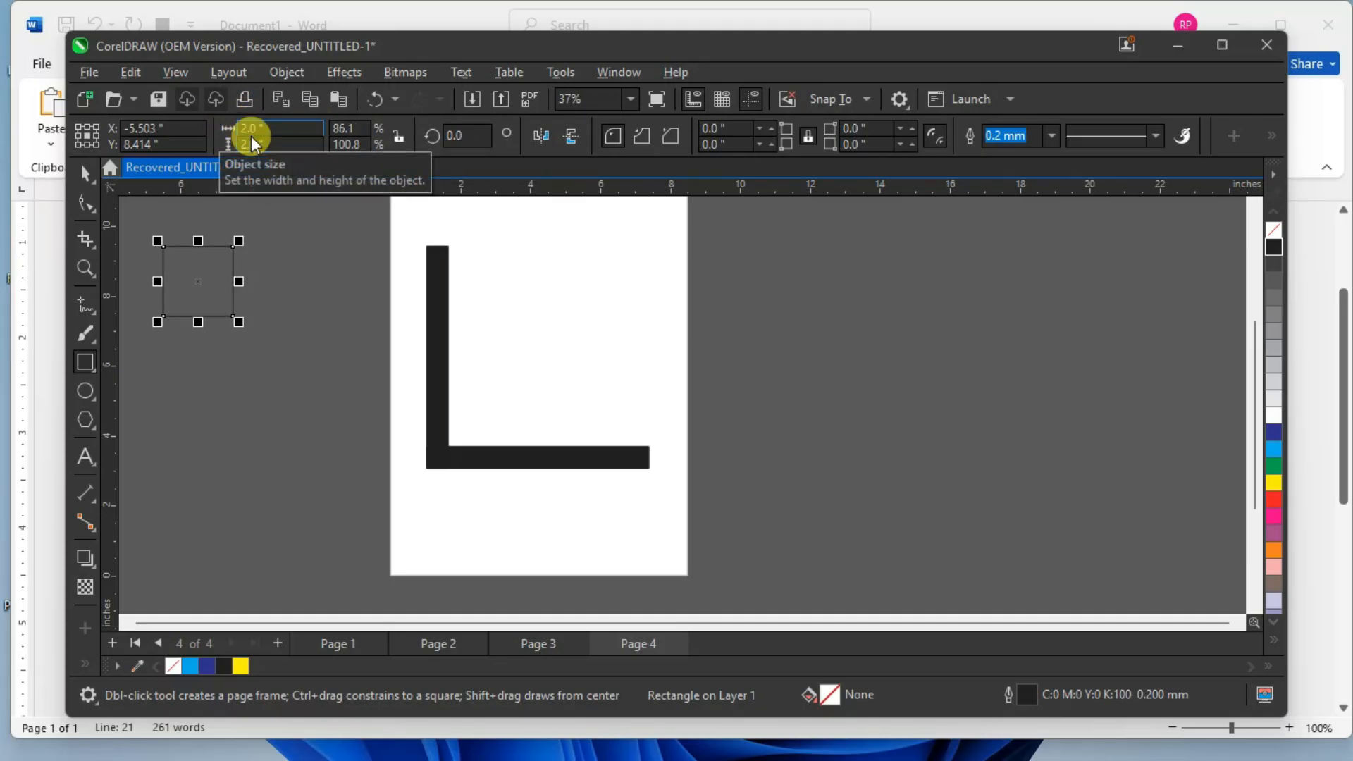
Move the 2-inch square closer to the page and convert it to curves for node editing.
left_click(83, 175)
left_click_drag(200, 269, 280, 326)
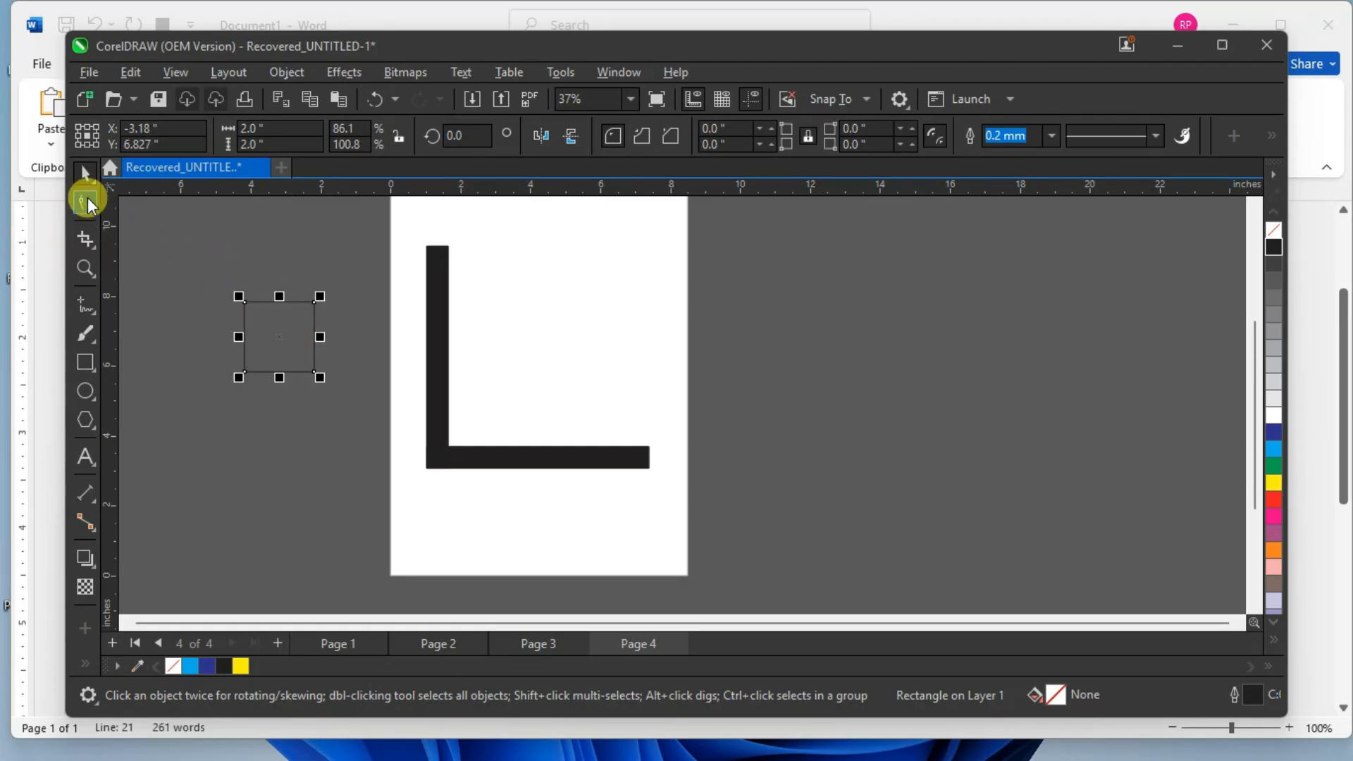
left_click(85, 199)
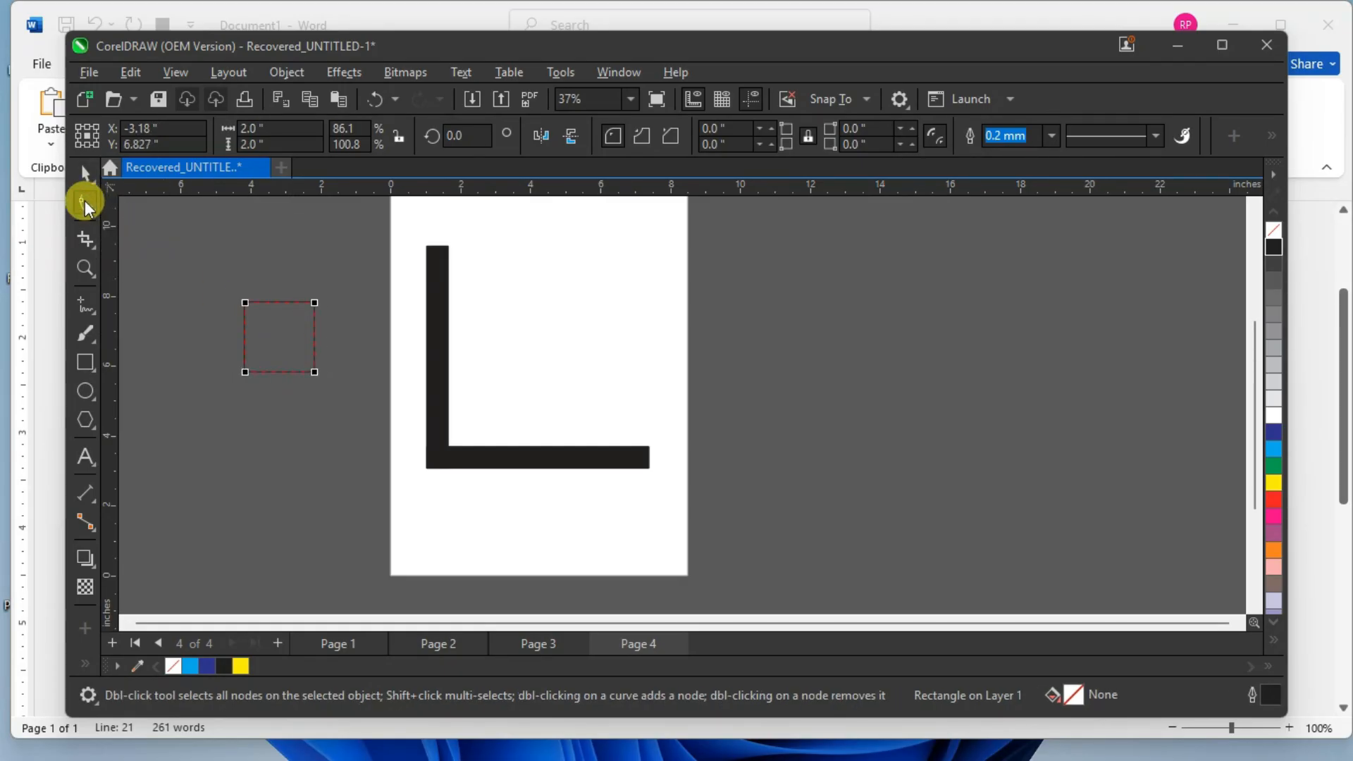
key("ctrl+q")
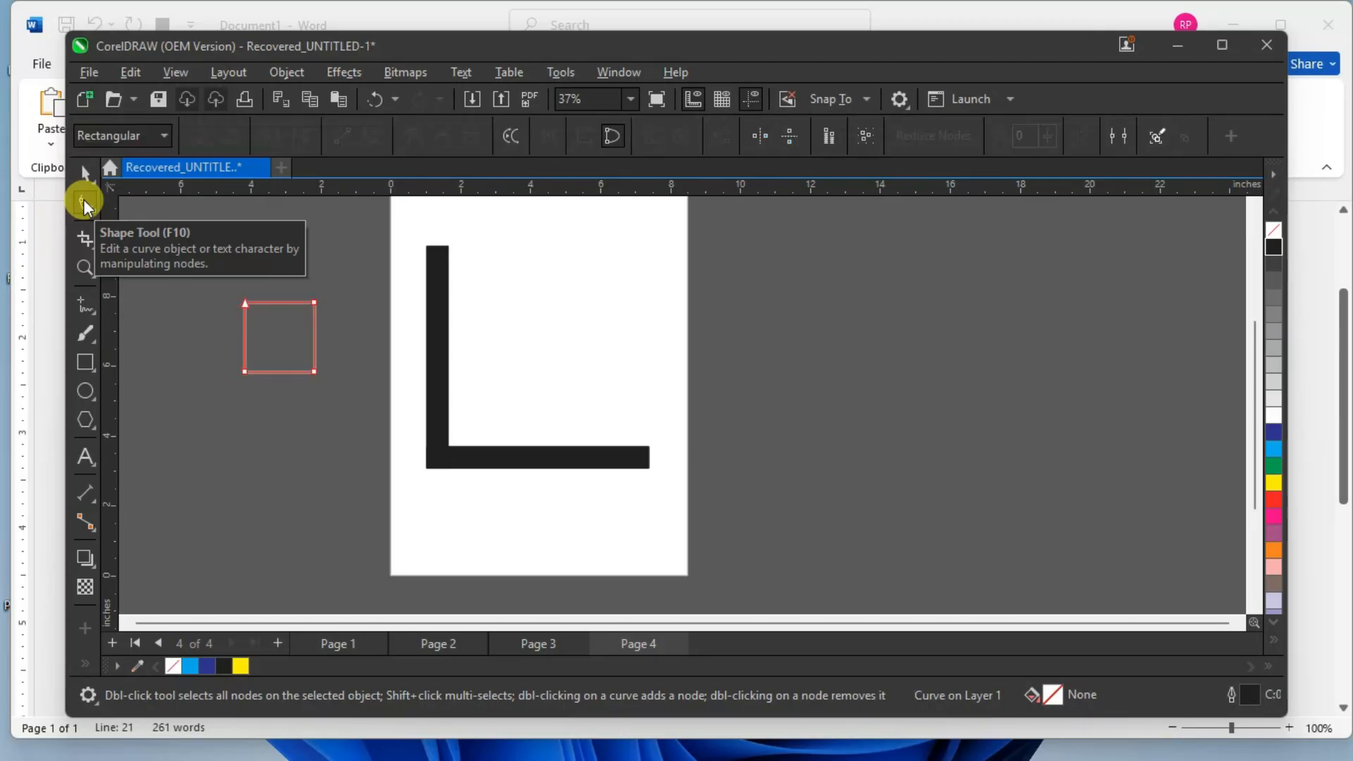
scroll(199, 314, "up", 2)
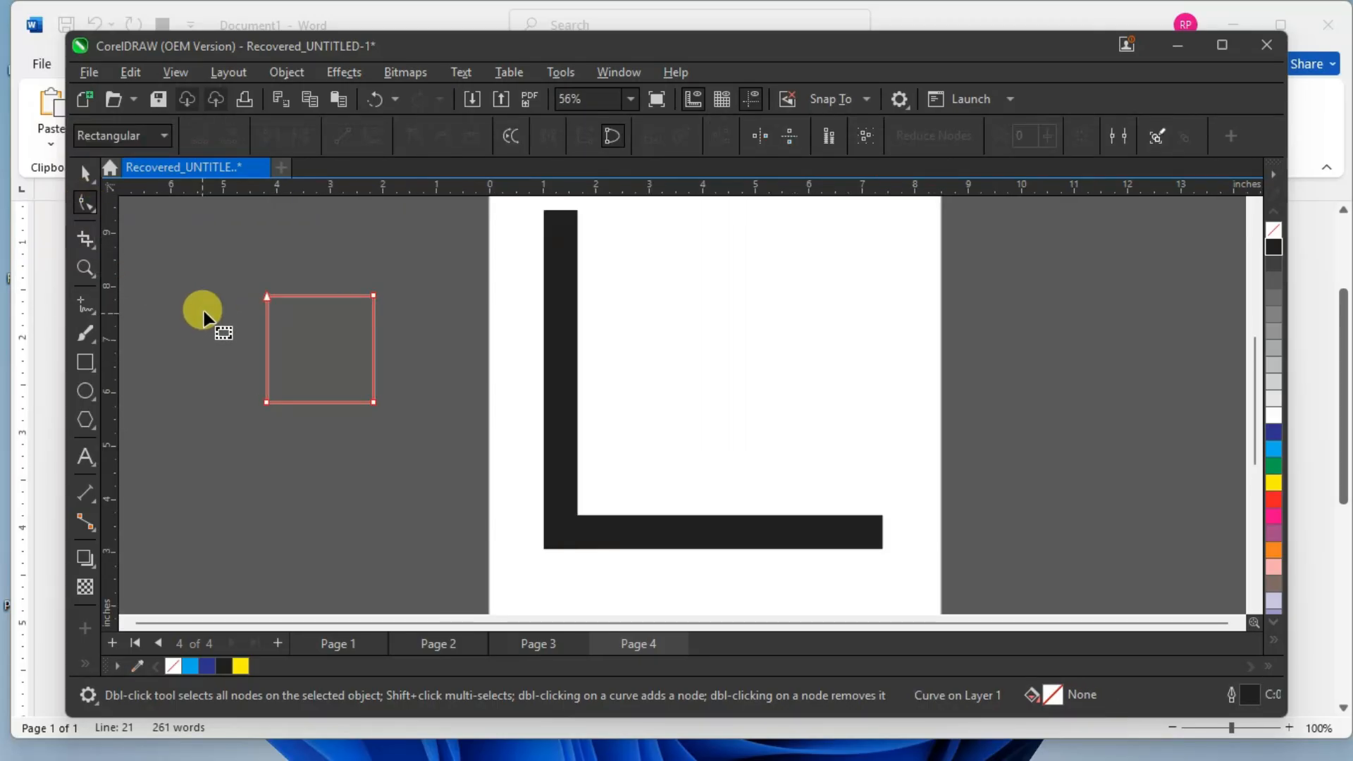
left_click_drag(232, 276, 298, 322)
key("Delete")
key("ctrl+z")
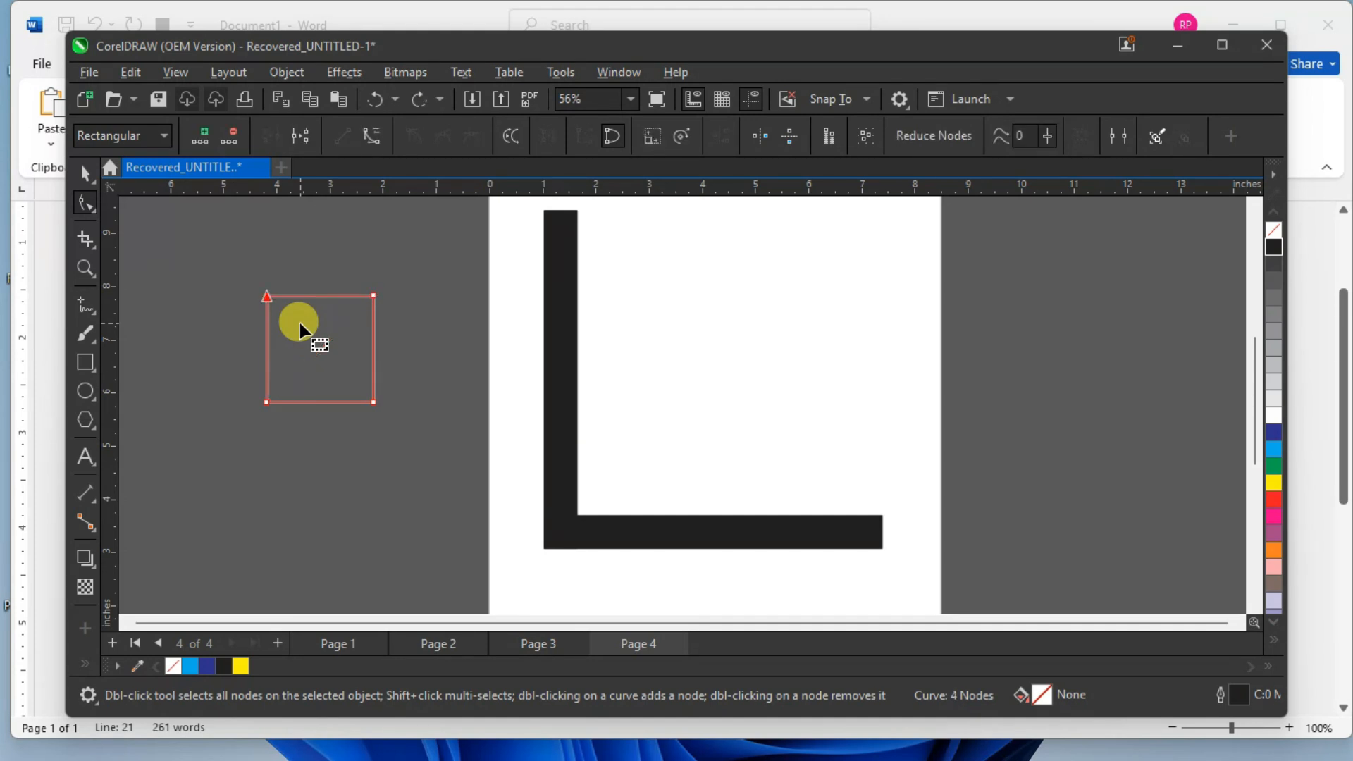
Delete the square's lower-left node to turn it into a right triangle.
left_click_drag(341, 273, 450, 345)
left_click_drag(243, 359, 297, 417)
key("Delete")
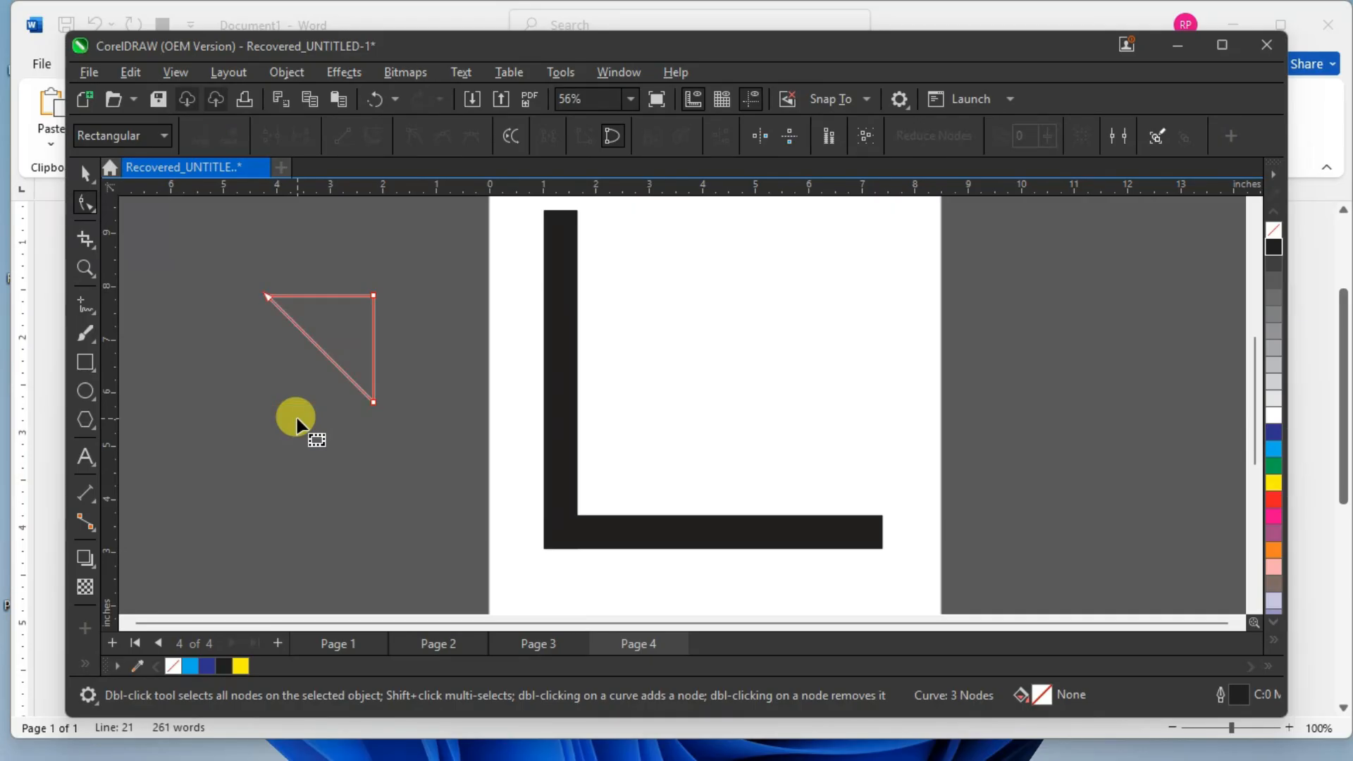
Move the triangle onto the upper part of the vertical bar and fill it with black.
left_click(85, 172)
left_click_drag(334, 317, 500, 320)
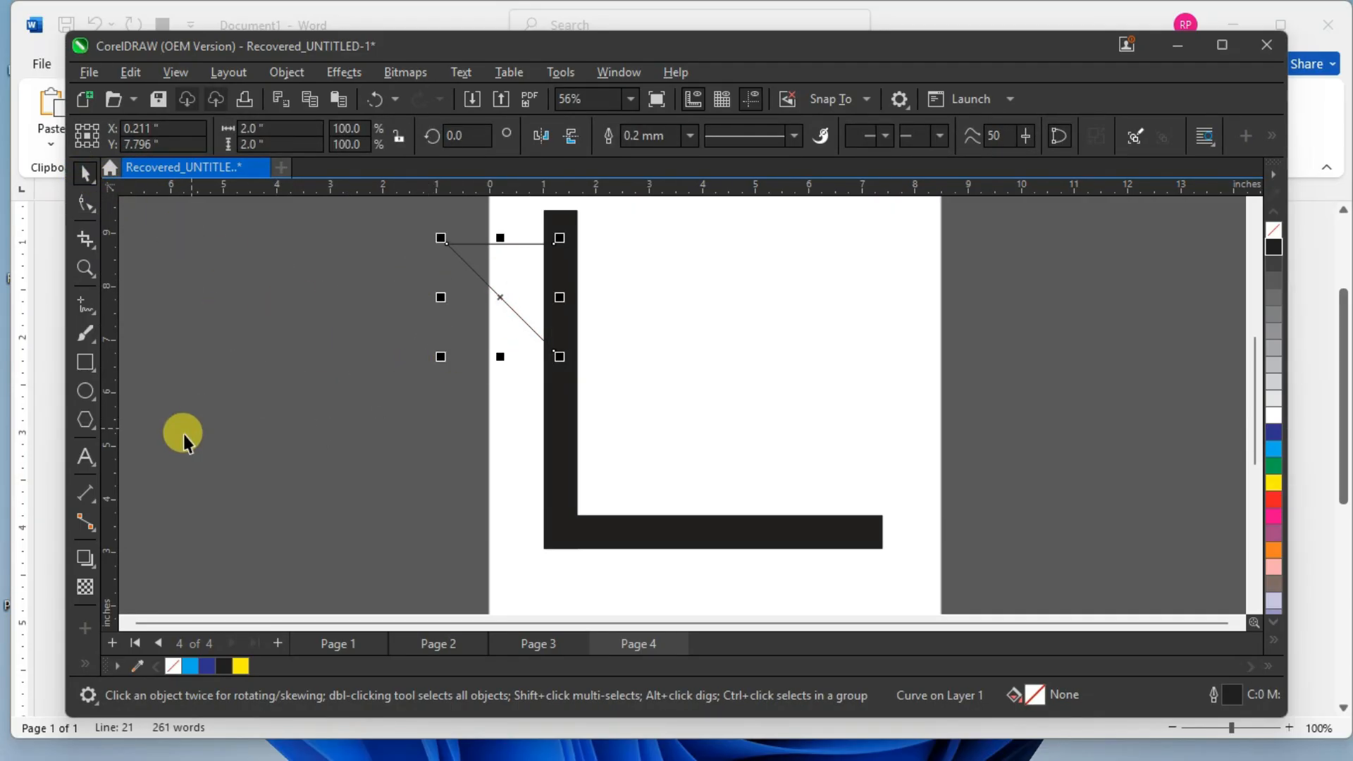
scroll(183, 426, "down", 1)
scroll(541, 289, "up", 1)
scroll(382, 300, "up", 1)
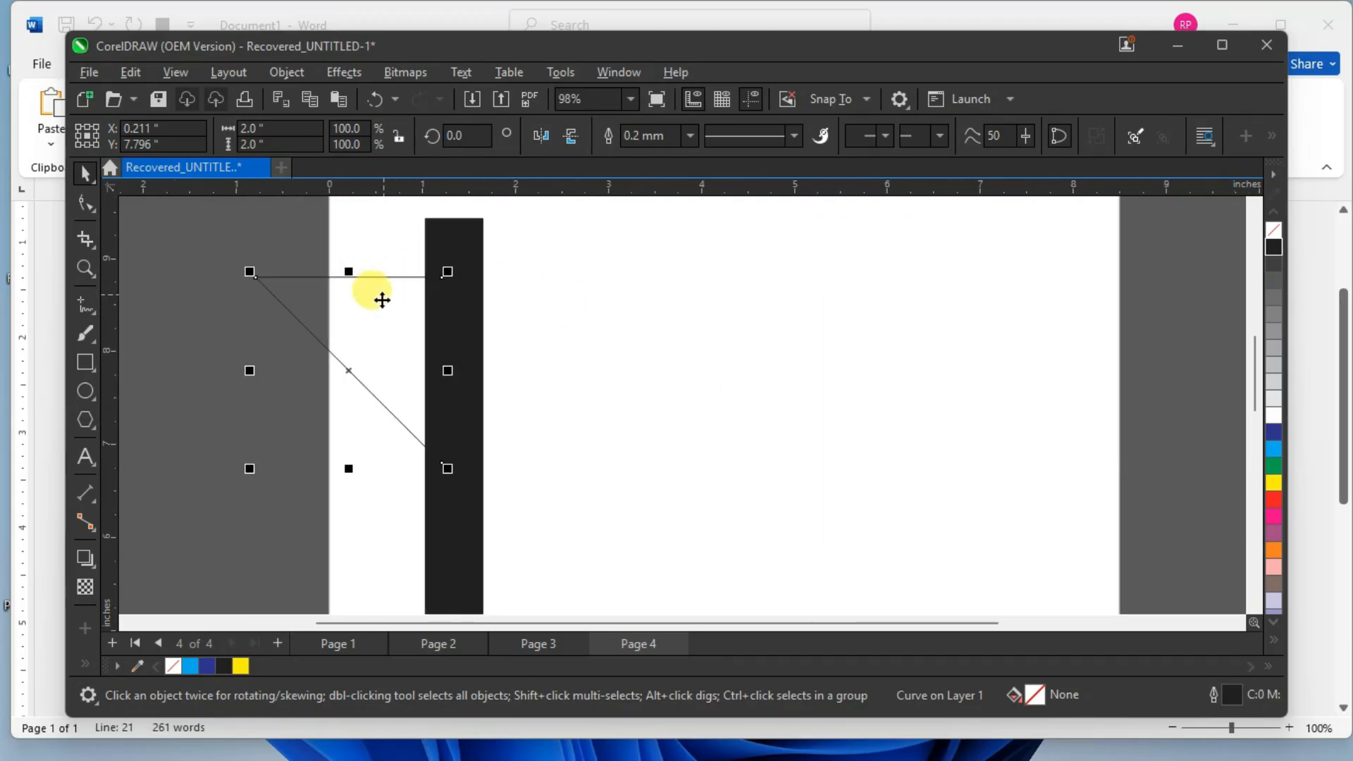
left_click(1273, 246)
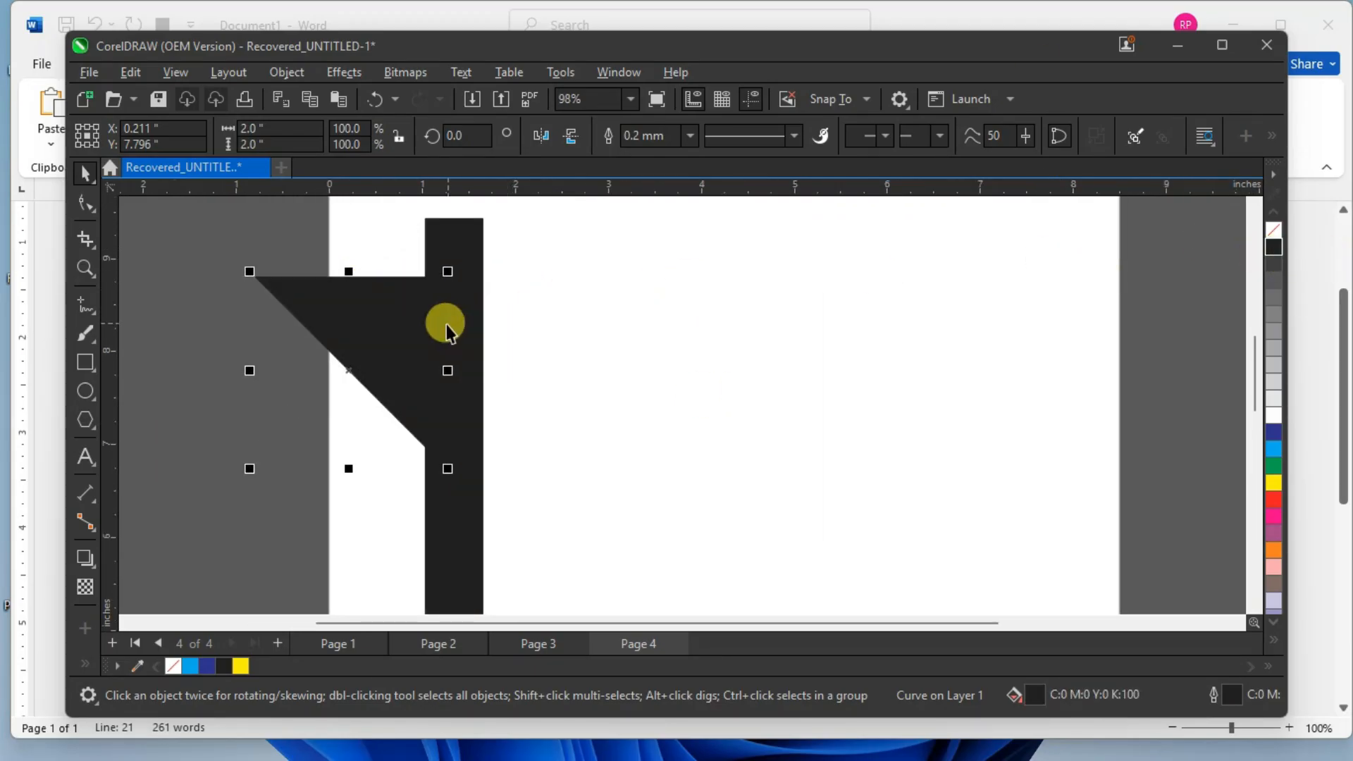
Move the black triangle up so it covers the vertical bar's upper end.
scroll(446, 328, "up", 3)
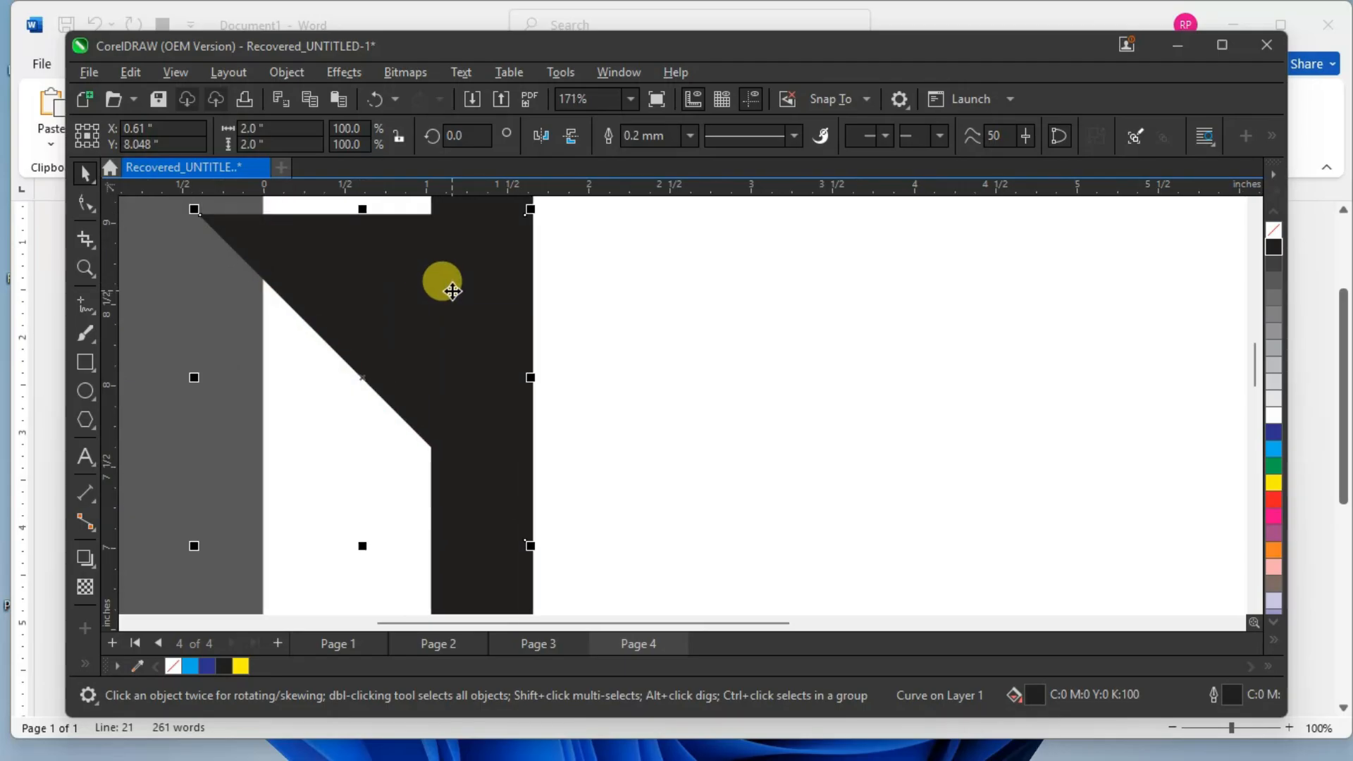
scroll(452, 290, "down", 2)
left_click(1256, 206)
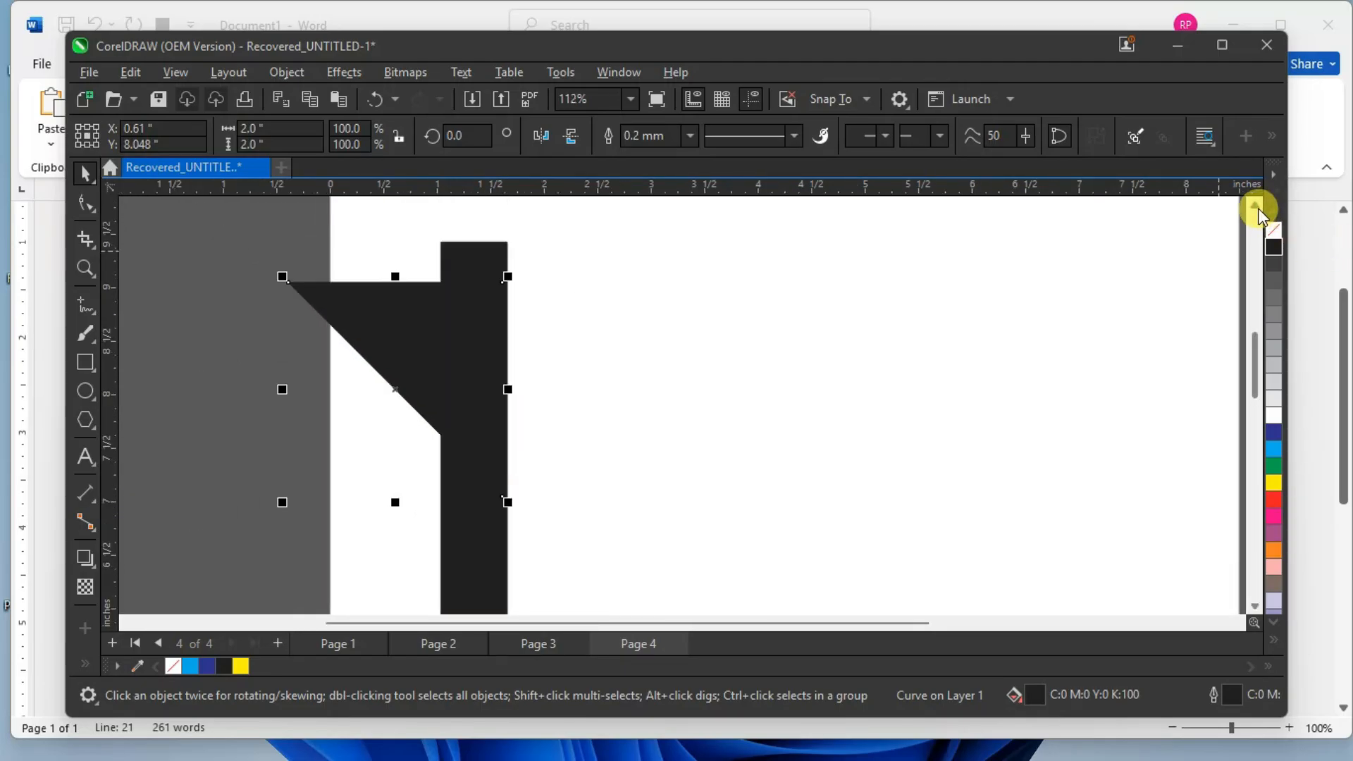
left_click_drag(509, 391, 550, 281)
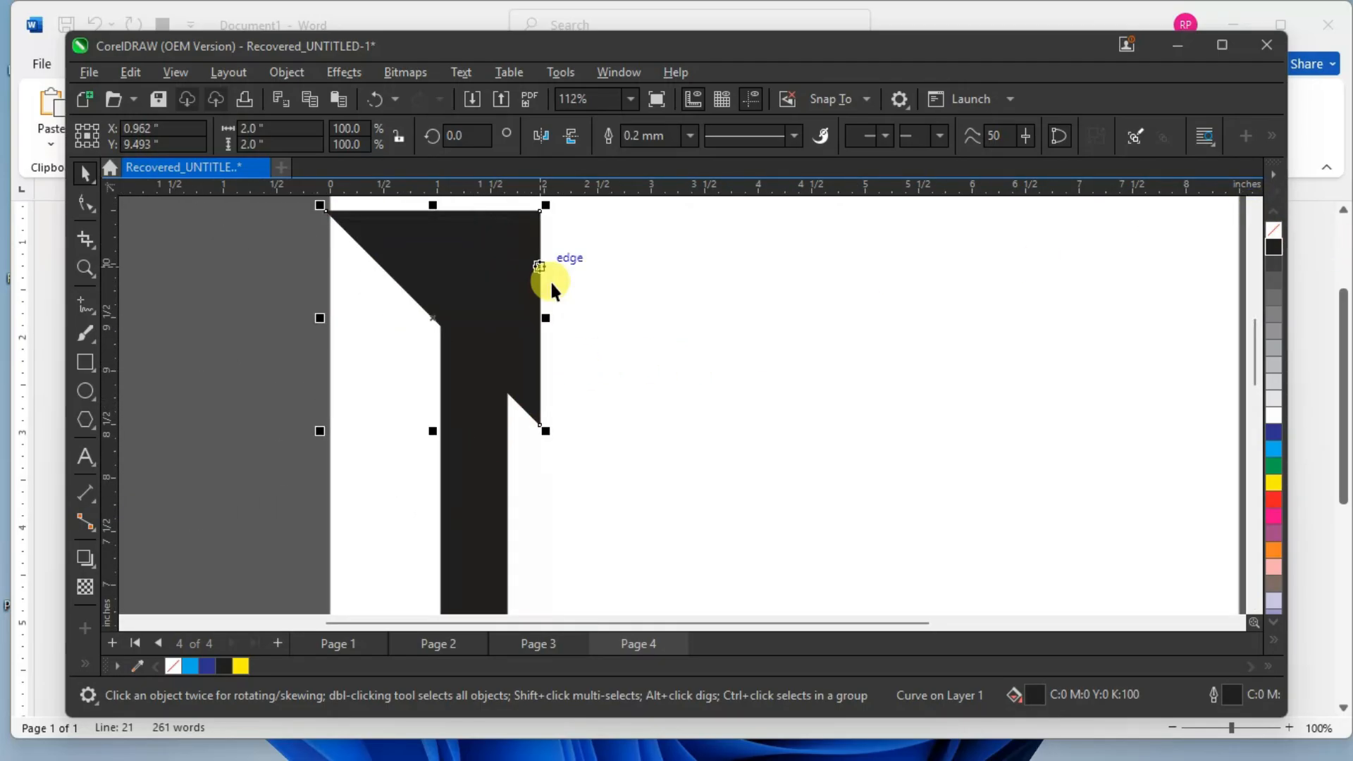
Rotate the triangle to about 44.4° so its tip points up, and place it centred on top of the vertical bar.
left_click(483, 239)
left_click_drag(490, 246, 519, 289)
left_click(519, 286)
left_click_drag(571, 248, 465, 192)
left_click(764, 350)
left_click(493, 282)
mouse_move(498, 281)
left_mouse_down()
mouse_move(535, 231)
mouse_move(490, 282)
mouse_move(499, 294)
left_mouse_up()
left_click(528, 395)
scroll(459, 377, "down", 4)
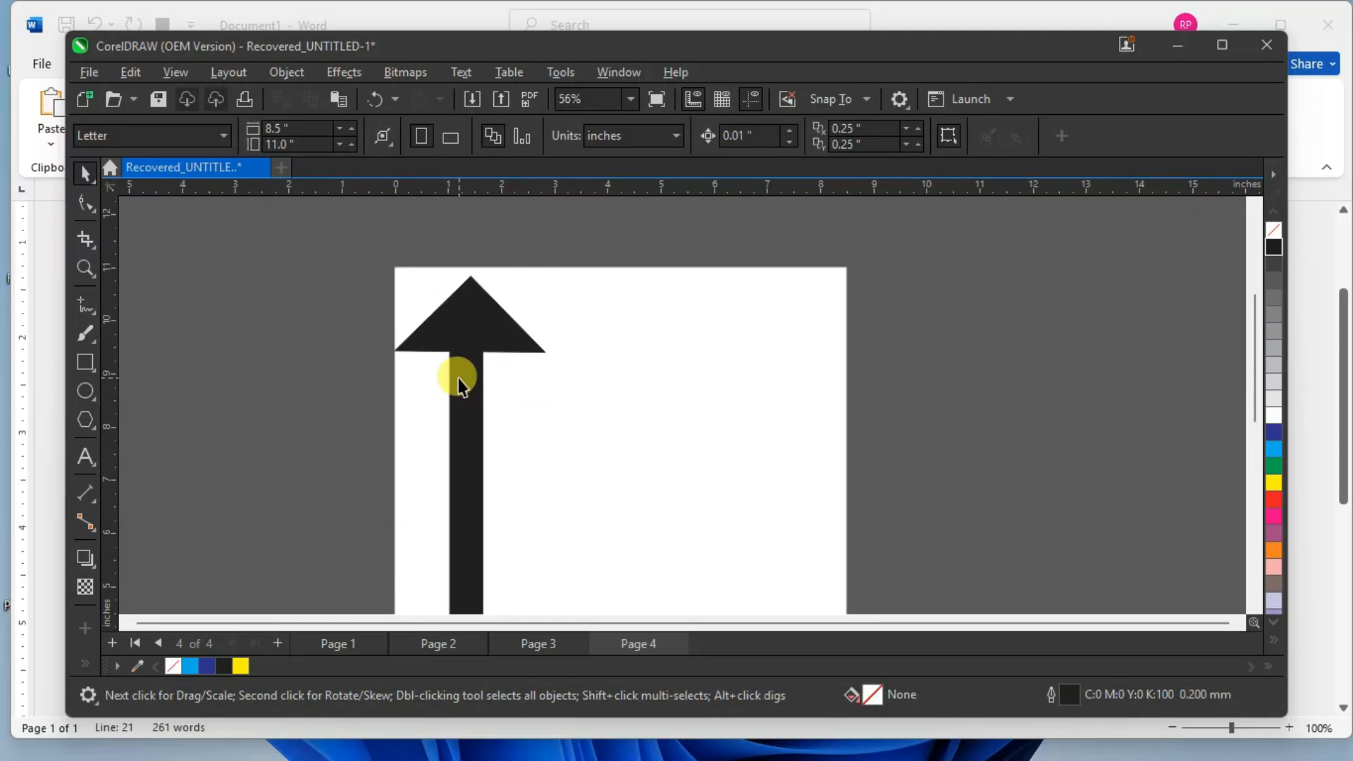
Scale the triangular arrowhead proportionally about its centre to about 42.2%, roughly 1.19 inches wide.
scroll(458, 377, "up", 2)
scroll(459, 377, "up", 3)
left_click(503, 265)
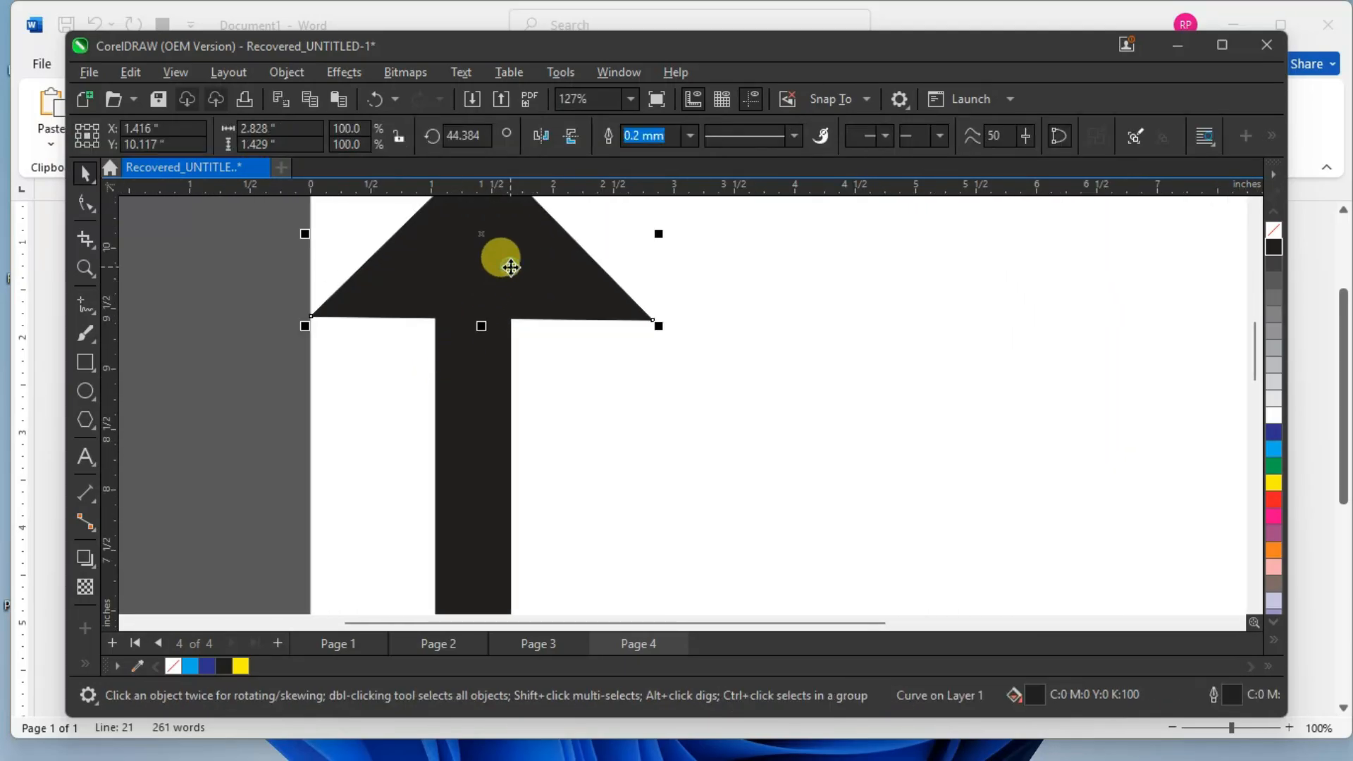
left_click_drag(662, 331, 549, 305)
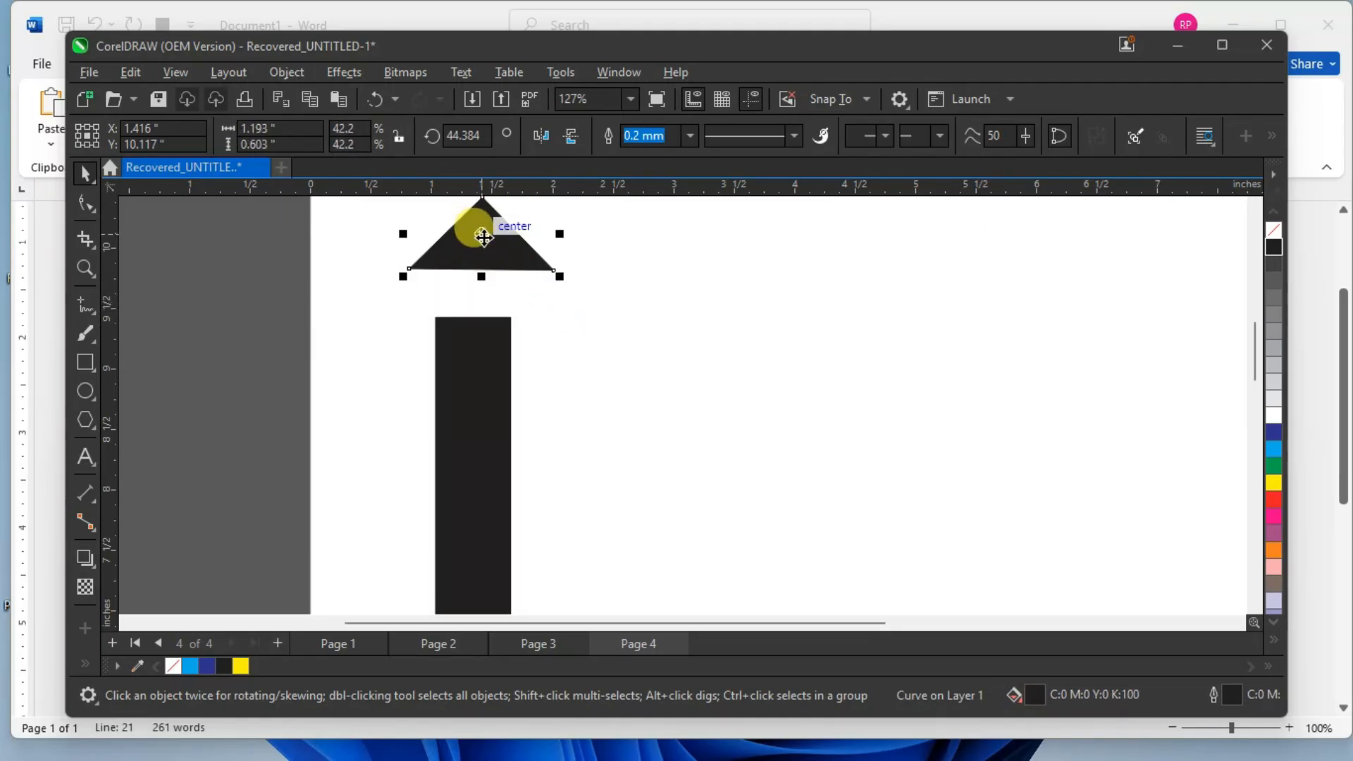
Seat the reduced arrowhead directly on the vertical bar's top end, centred on the bar.
left_click_drag(484, 235, 473, 281)
key("Down")
left_click(474, 568)
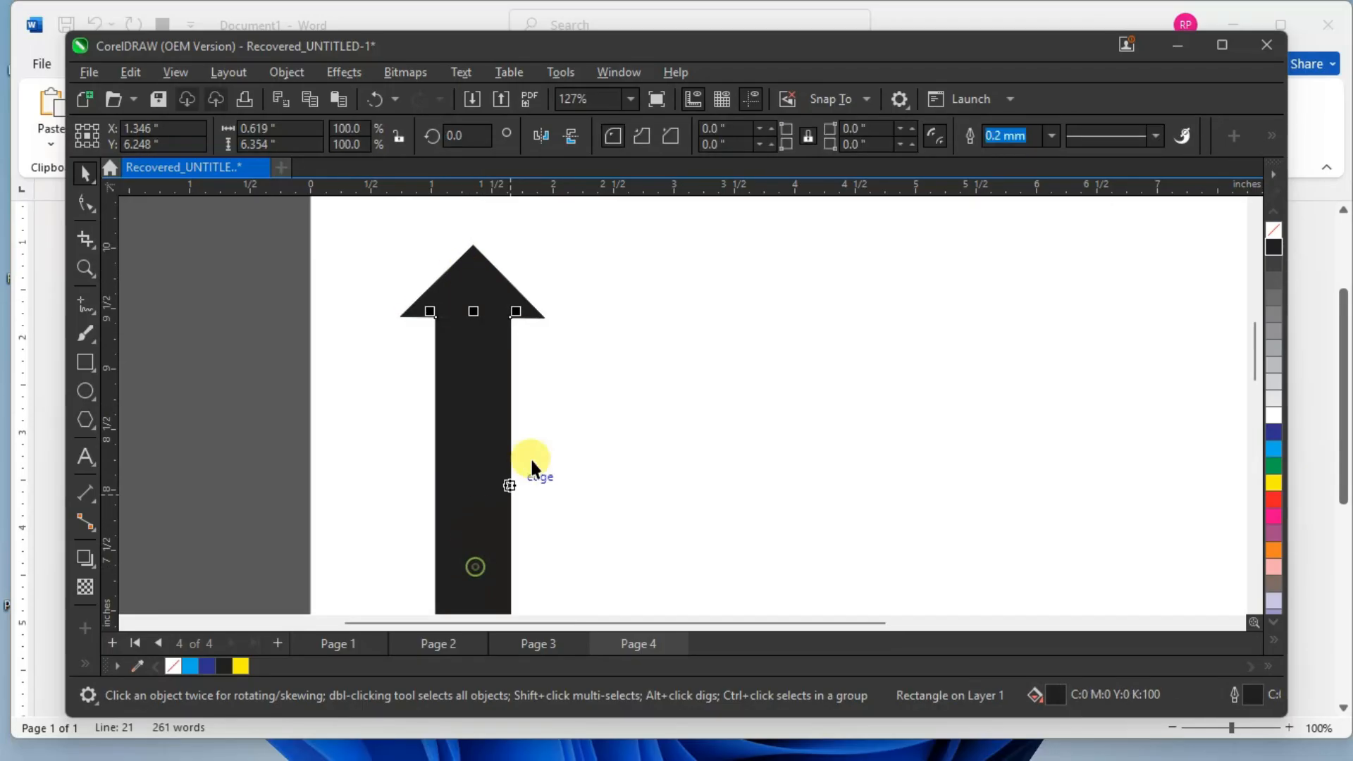
left_click(593, 412)
scroll(585, 404, "down", 2)
scroll(577, 395, "down", 2)
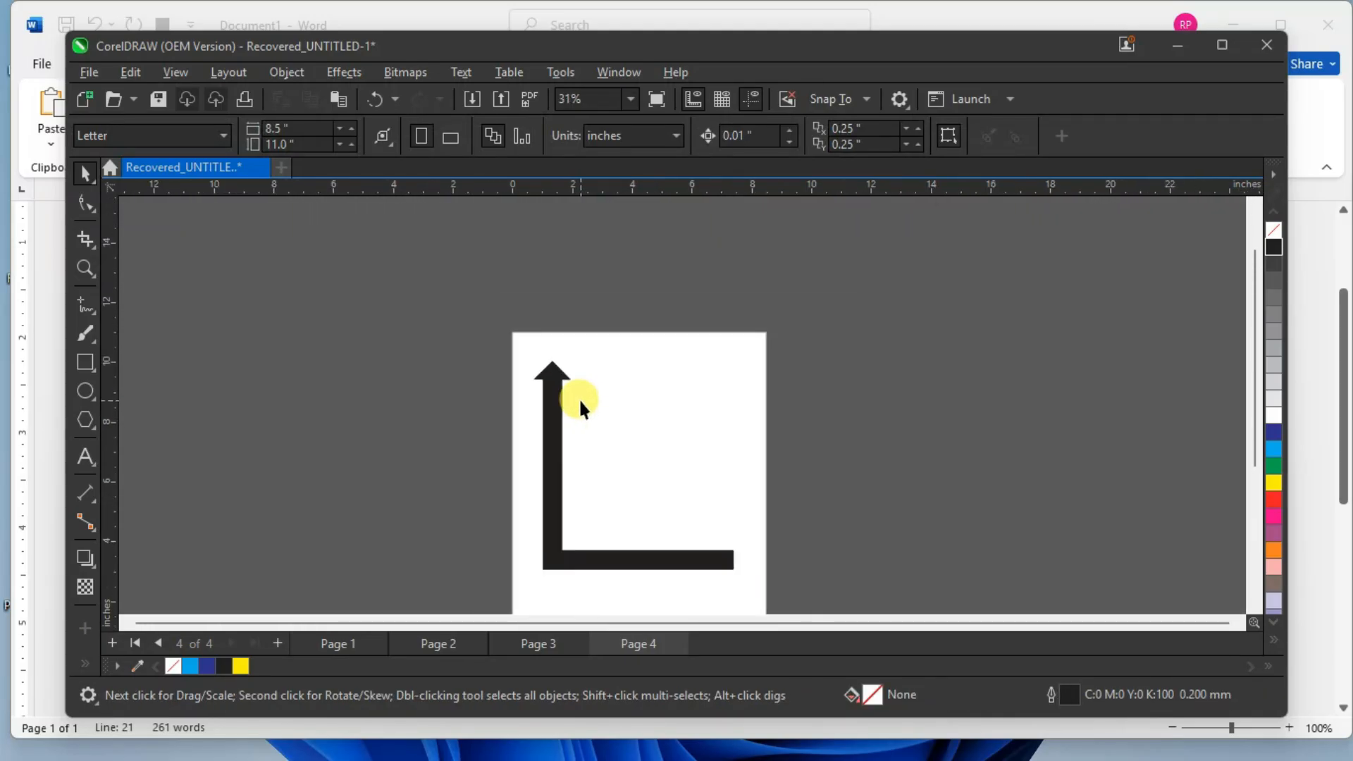
Copy the arrowhead to the horizontal bar's right end and rotate the copy to about 313.6° so it points right.
left_click(556, 373)
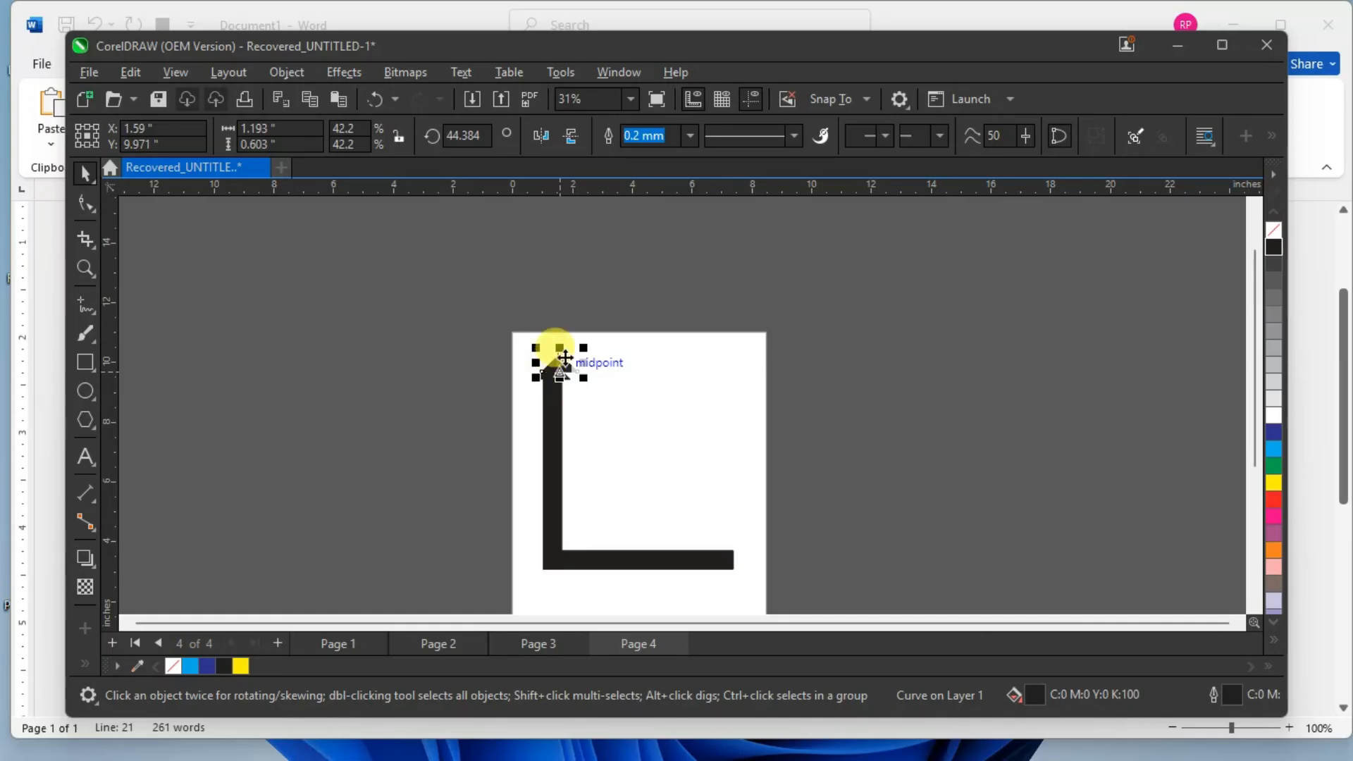
left_click_drag(563, 360, 773, 601)
left_click(740, 544)
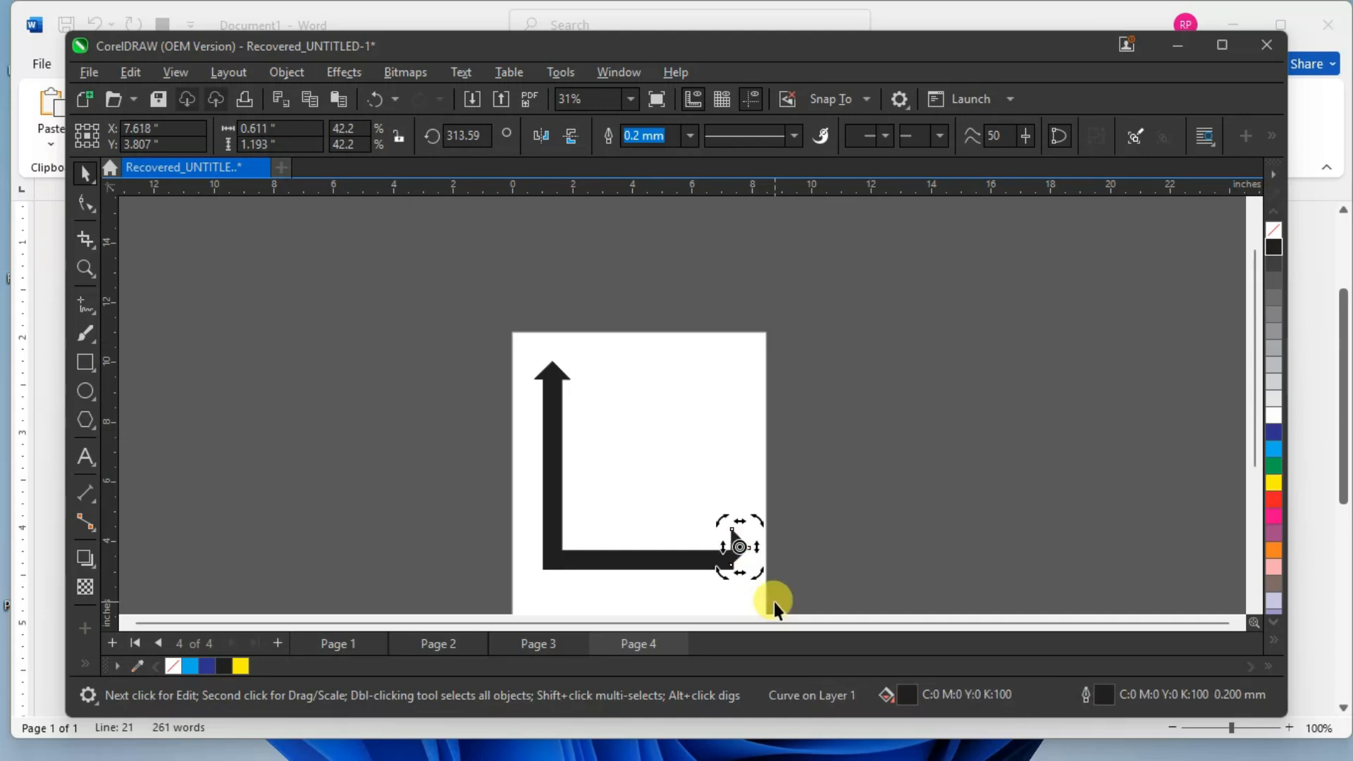
left_click(809, 513)
Nudge the right arrowhead down and slightly right to centre it on the horizontal bar's end, at about X 7.628", Y 3.457".
mouse_move(746, 546)
left_mouse_down()
mouse_move(754, 564)
mouse_move(746, 555)
left_mouse_up()
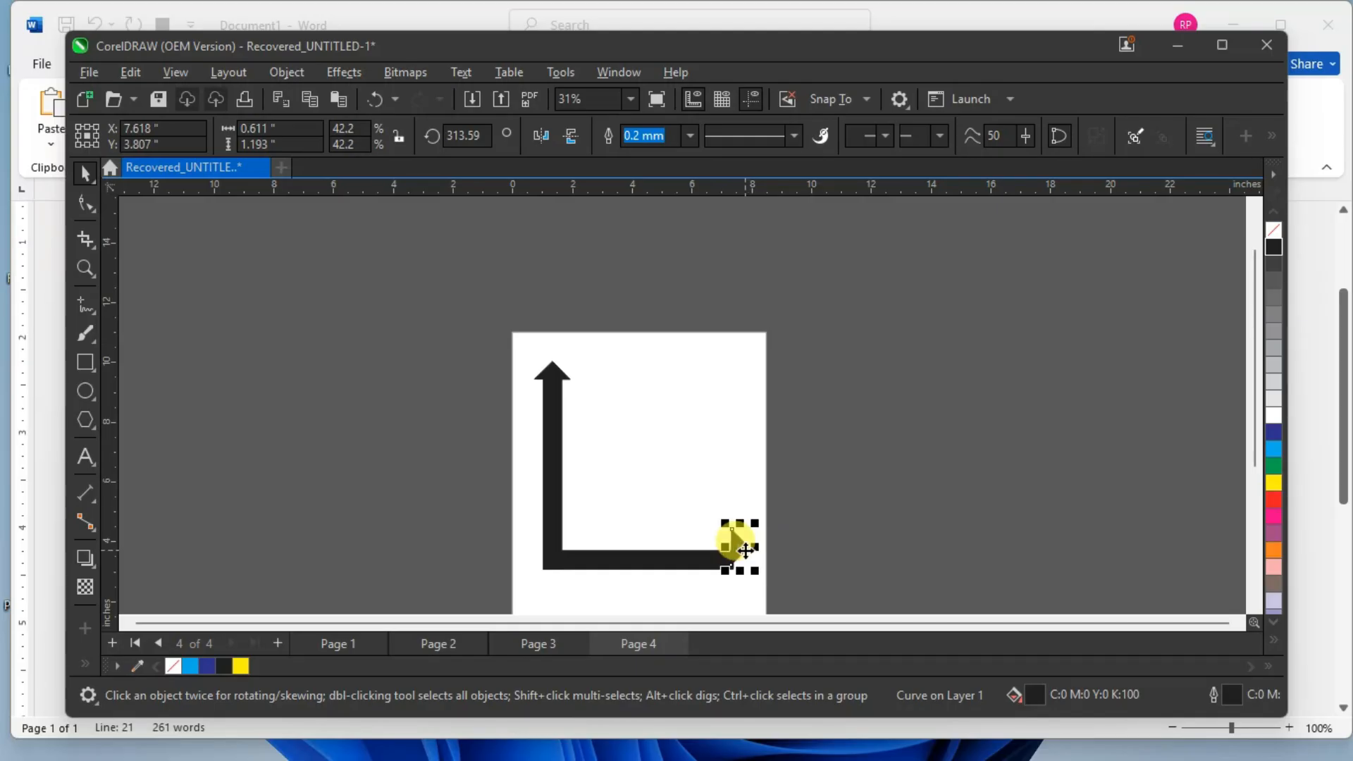
key("Down")
key("Down")
key("Down")
key("Down")
key("Down")
key("Down")
key("Down")
key("Down")
key("Down")
key("Down")
key("Down")
key("Down")
key("Down")
key("Down")
key("Down")
key("Down")
key("Down")
key("Down")
key("Down")
key("Down")
key("Right")
left_click(778, 534)
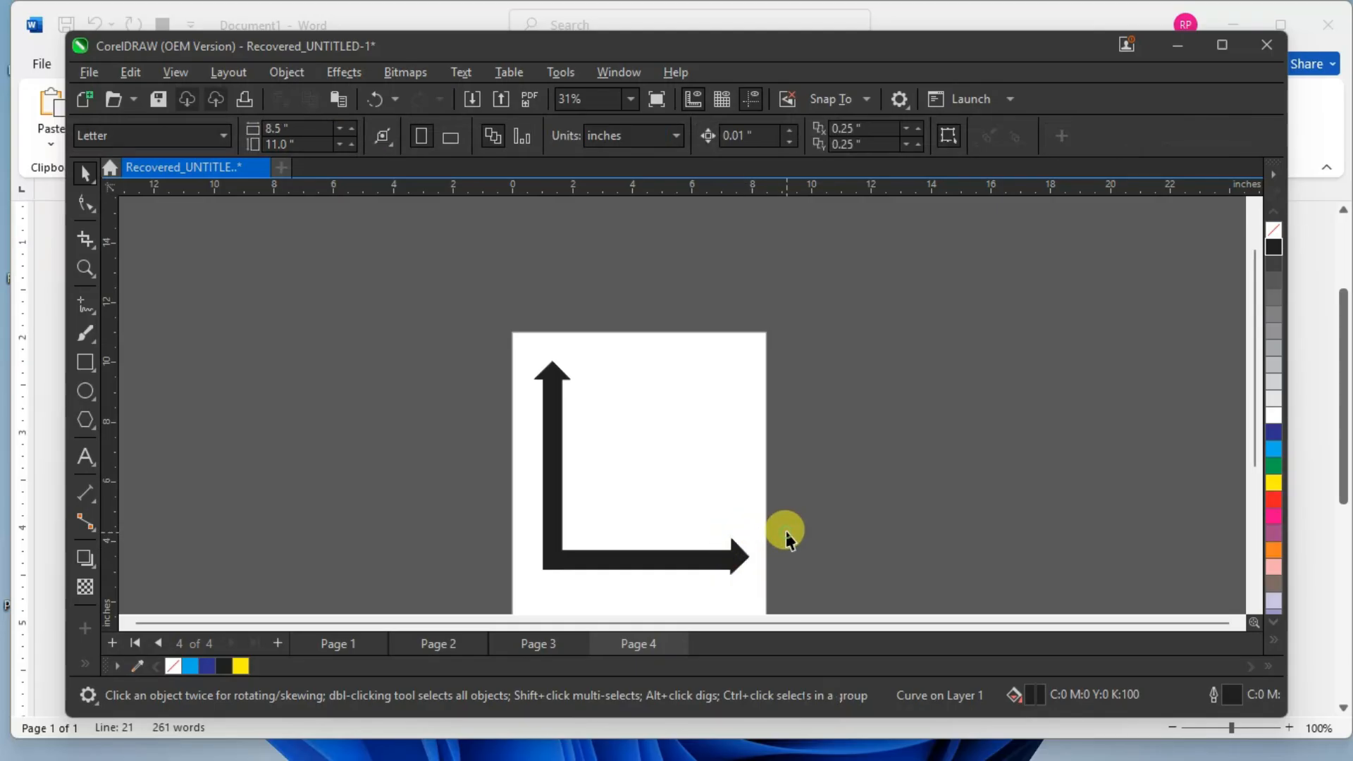
left_click(734, 553)
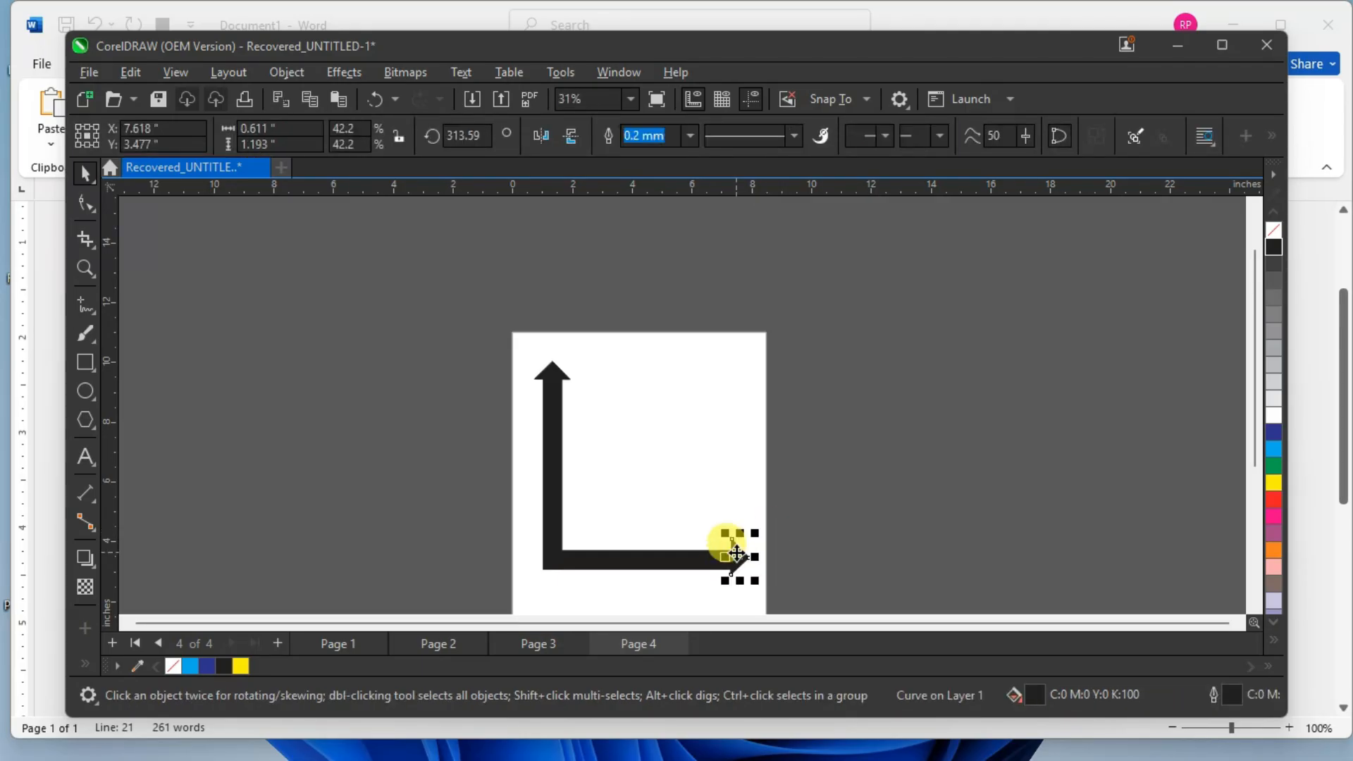
left_click(795, 553)
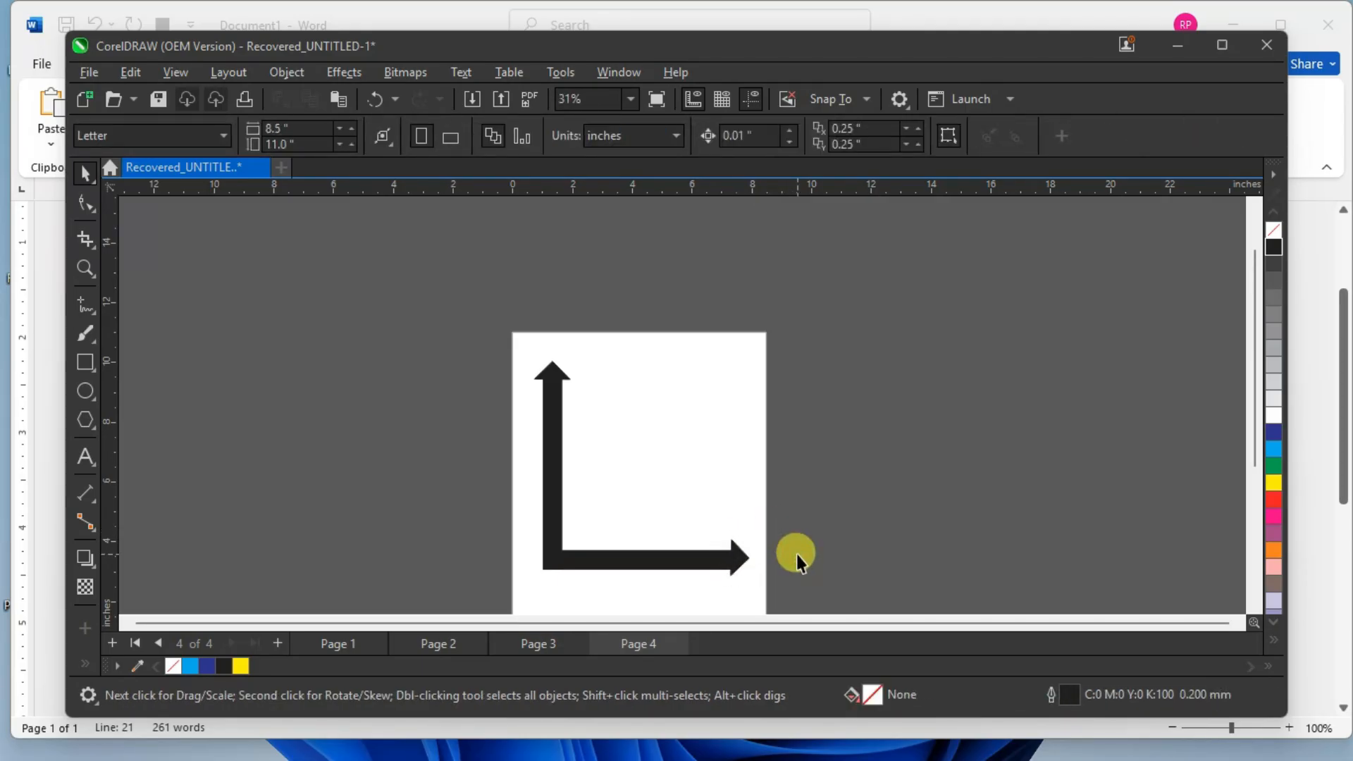
left_click(744, 553)
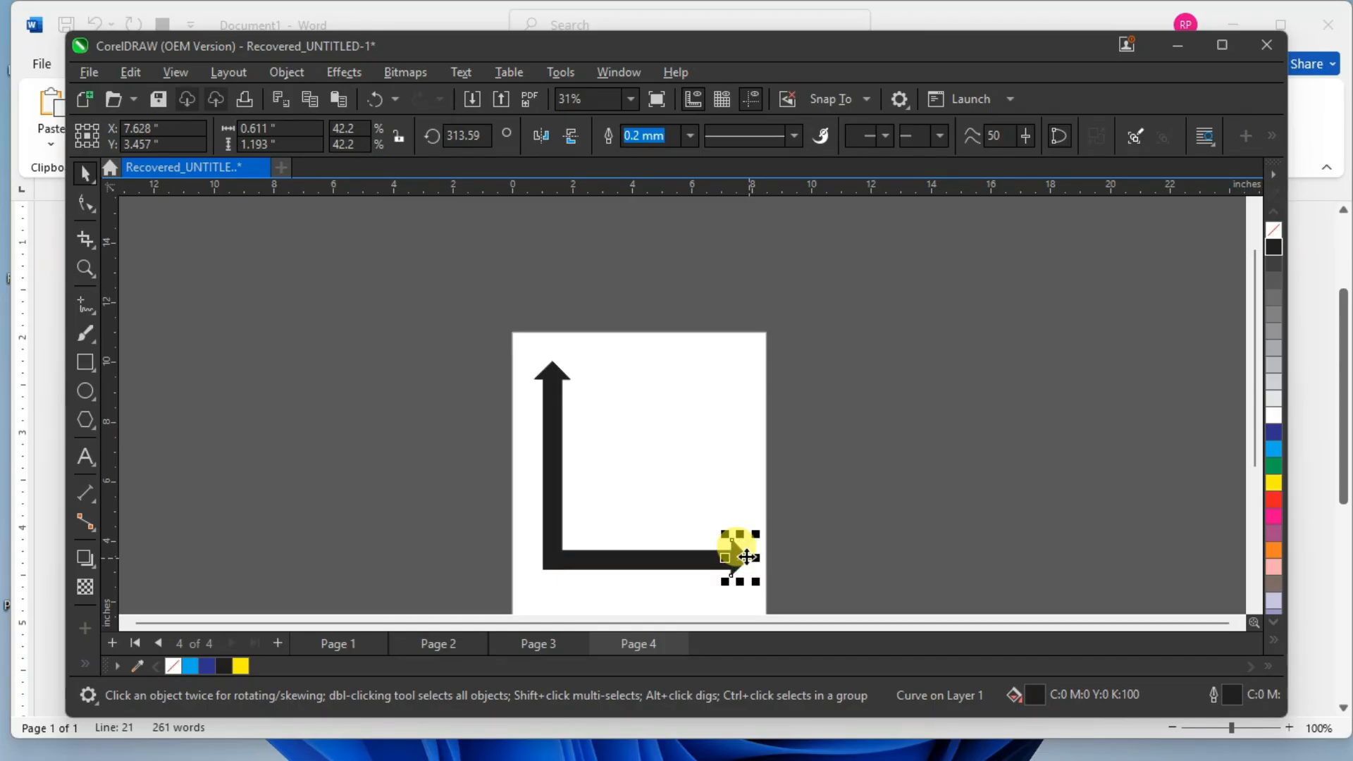
Select both bars and both arrowheads and move them up together, centred at about X 4.339", Y 6.701".
left_click(851, 547)
left_click_drag(493, 330, 842, 595)
left_click_drag(642, 582, 629, 556)
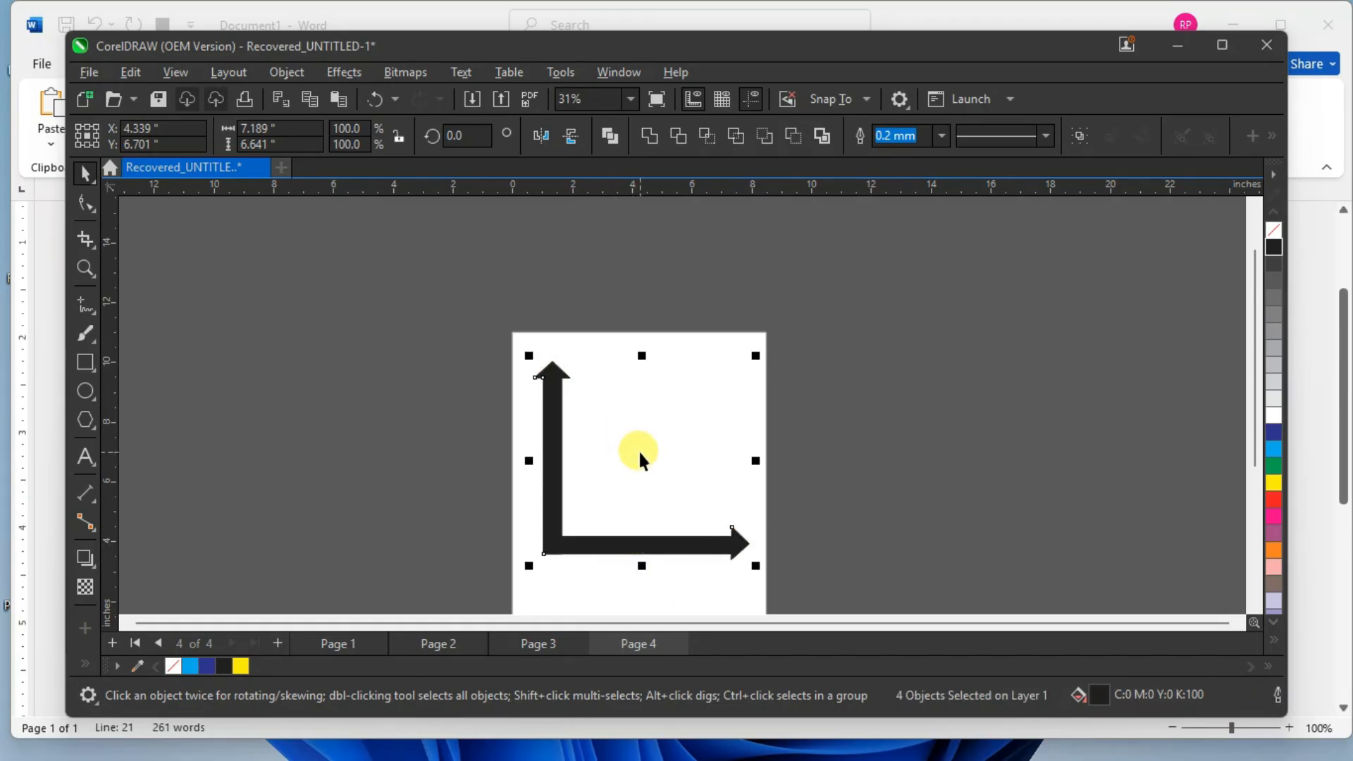
Weld the vertical bar and its arrowhead into a single shape.
left_click(638, 455)
left_click_drag(493, 341, 809, 561)
left_click_drag(497, 329, 628, 575)
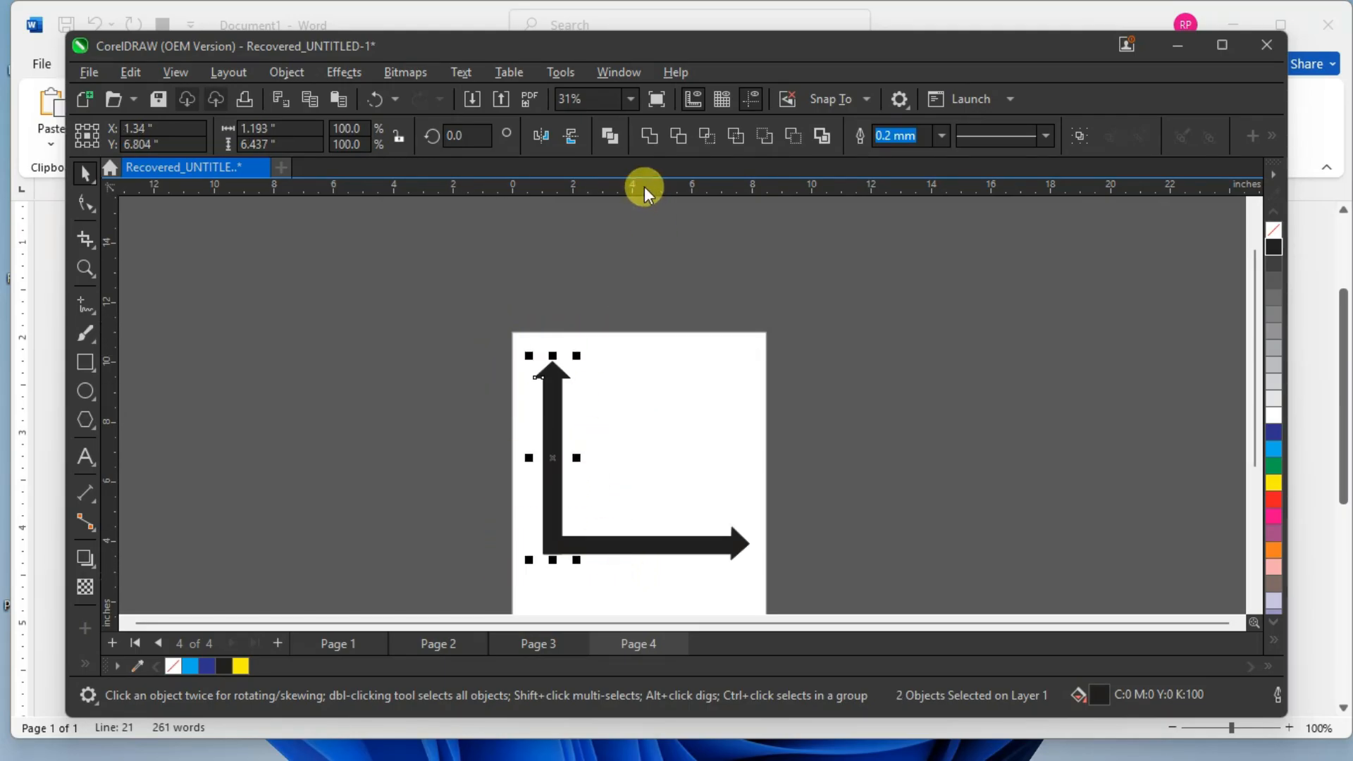
left_click(648, 139)
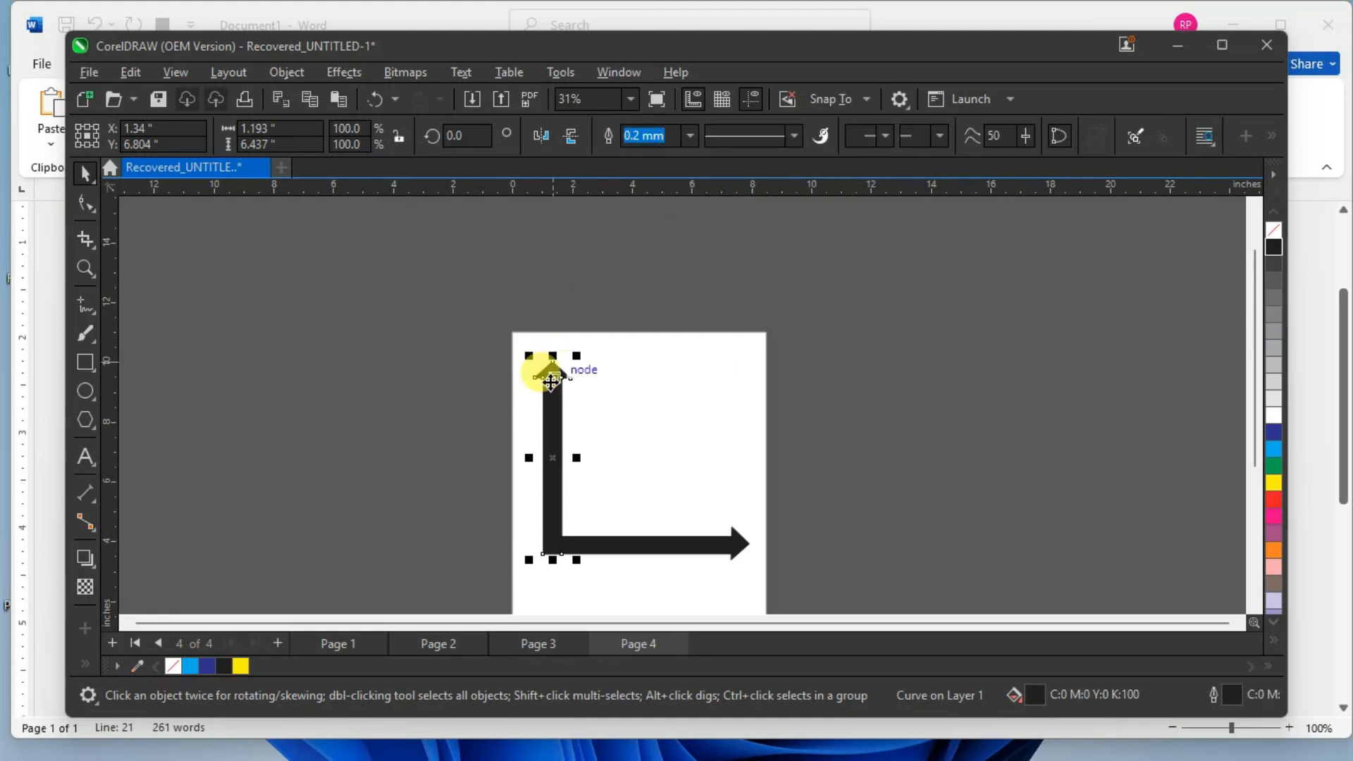
Copy the welded vertical arrow off the page's left side, centred at about X -3.04", Y 9.835".
left_click_drag(554, 411, 241, 290)
scroll(652, 358, "up", 2)
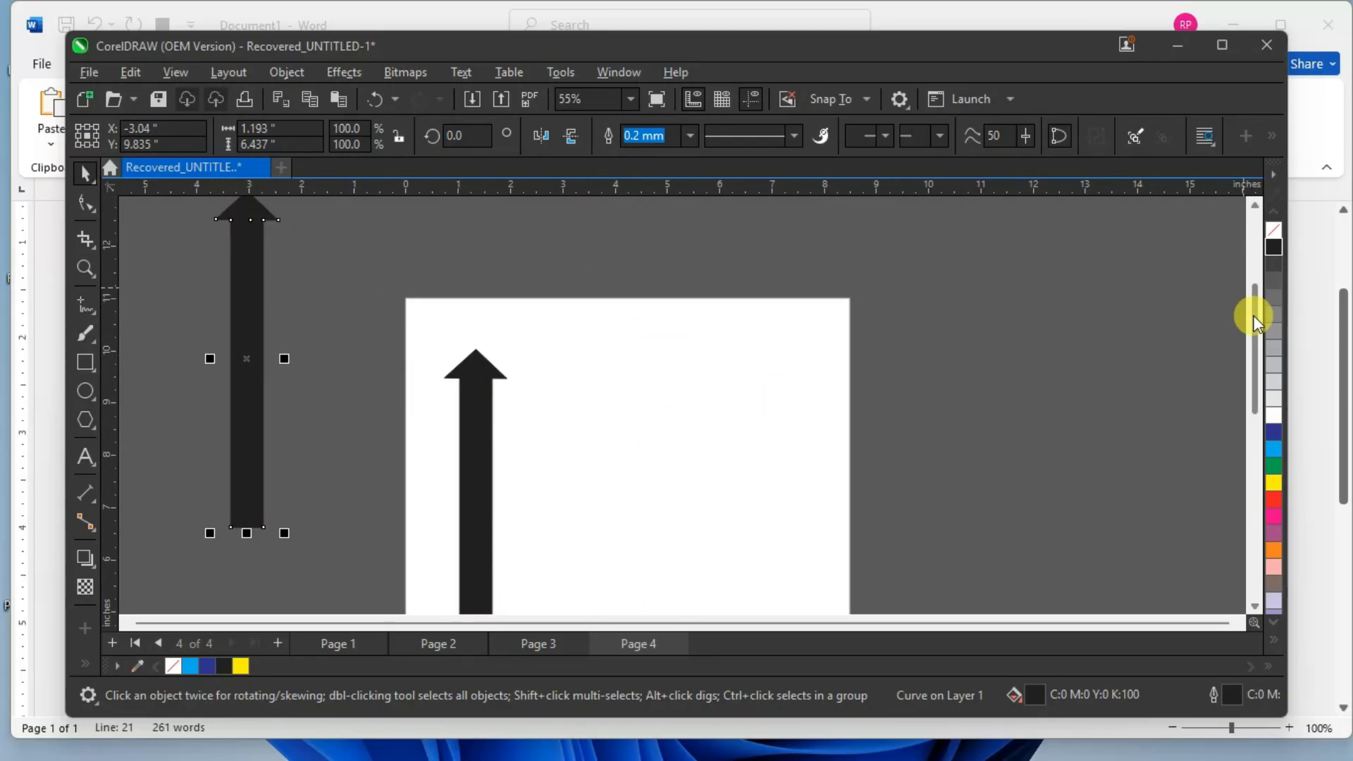
left_click_drag(1252, 315, 1252, 356)
left_click(483, 348)
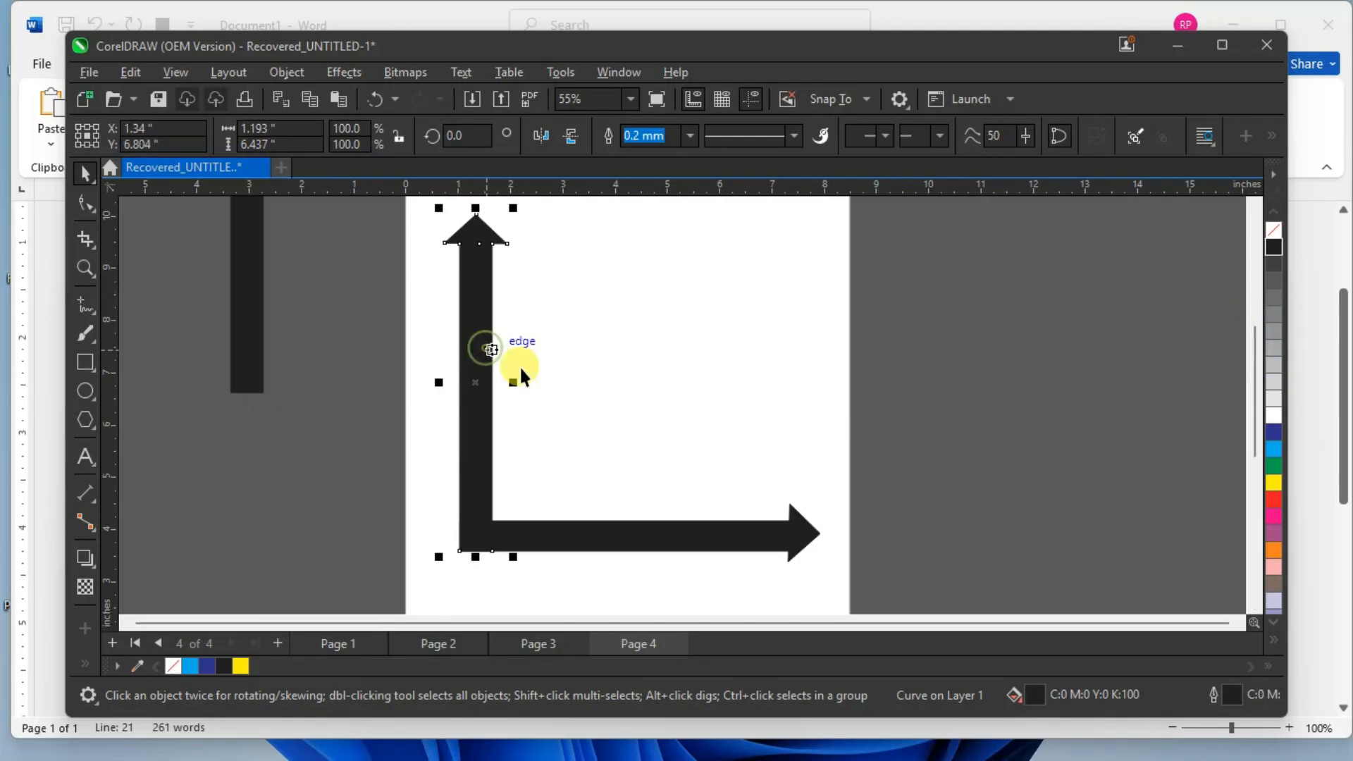
left_click(519, 374)
Copy the horizontal bar up to about X 5.202", Y 6.98" and set the copy's rotation to 360° so it stands upright.
left_click(590, 534)
left_click_drag(591, 534, 664, 368)
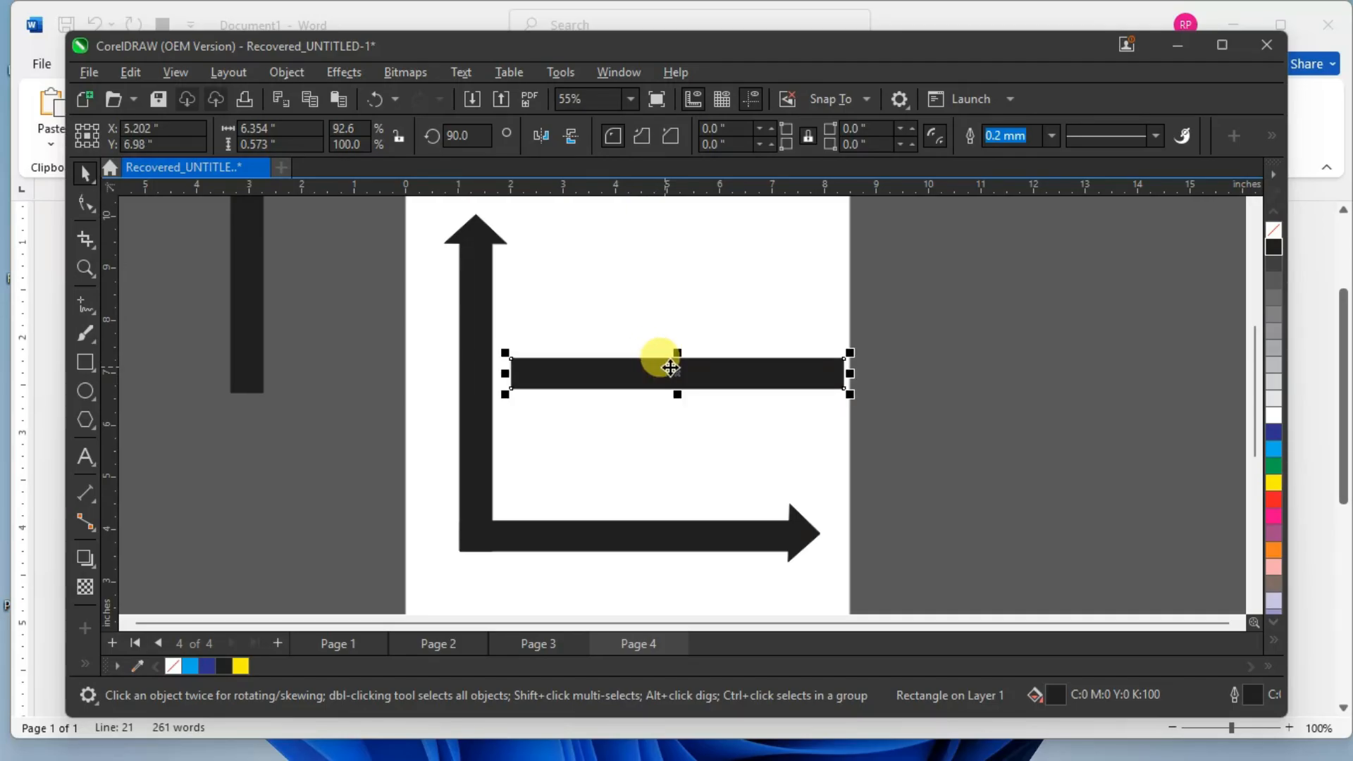
scroll(664, 367, "up", 1)
left_click_drag(469, 135, 427, 132)
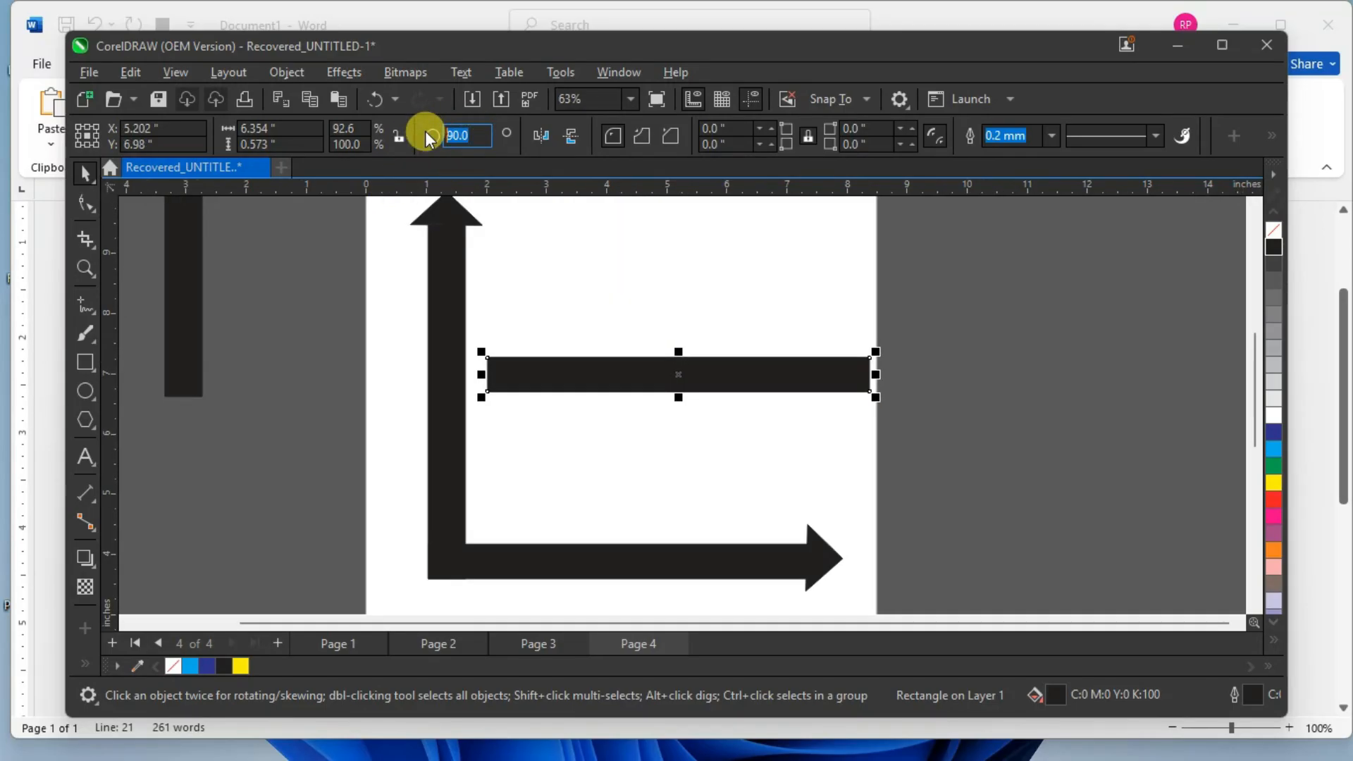
key("Return")
scroll(710, 315, "down", 2)
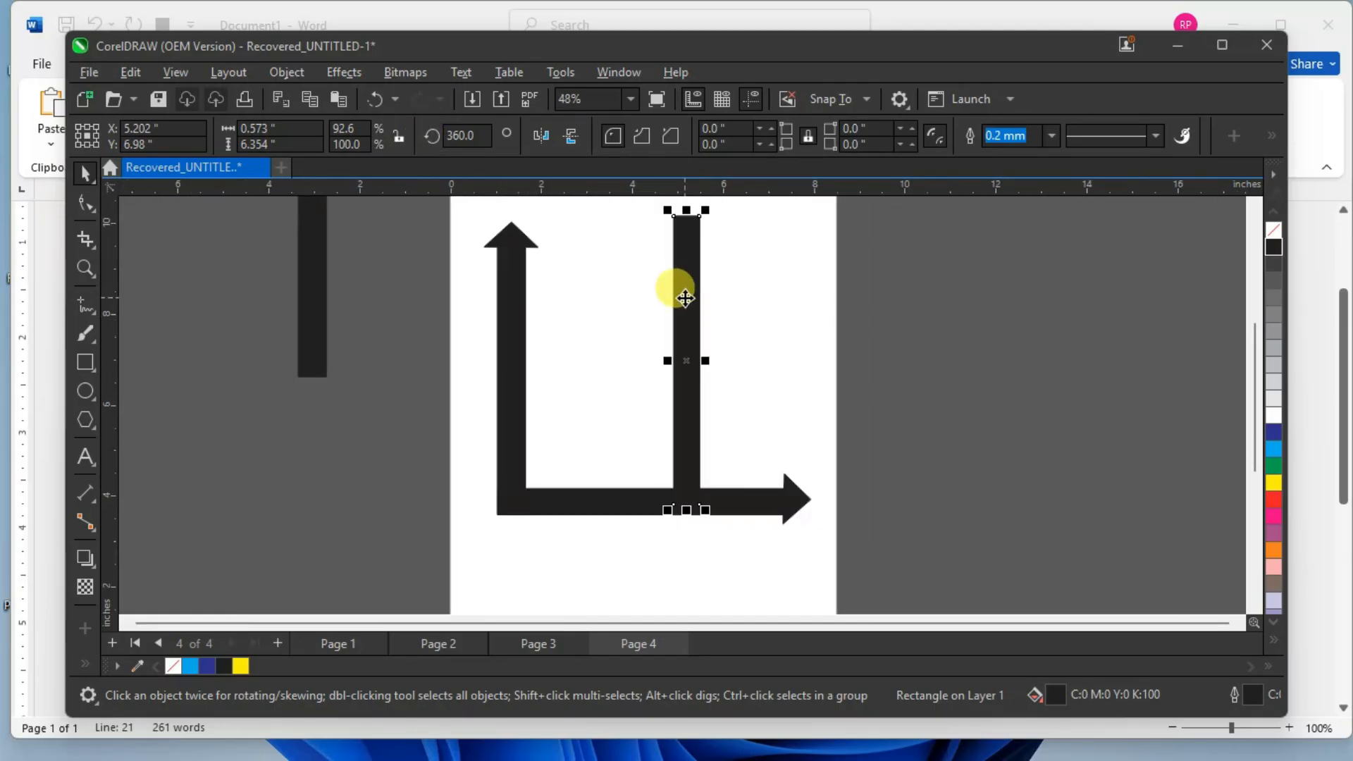
Turn the upright copy into an unfilled bar about 0.367" × 4.07", centred beside the vertical axis at about X 2.602", Y 6.602".
left_click_drag(673, 289, 625, 278)
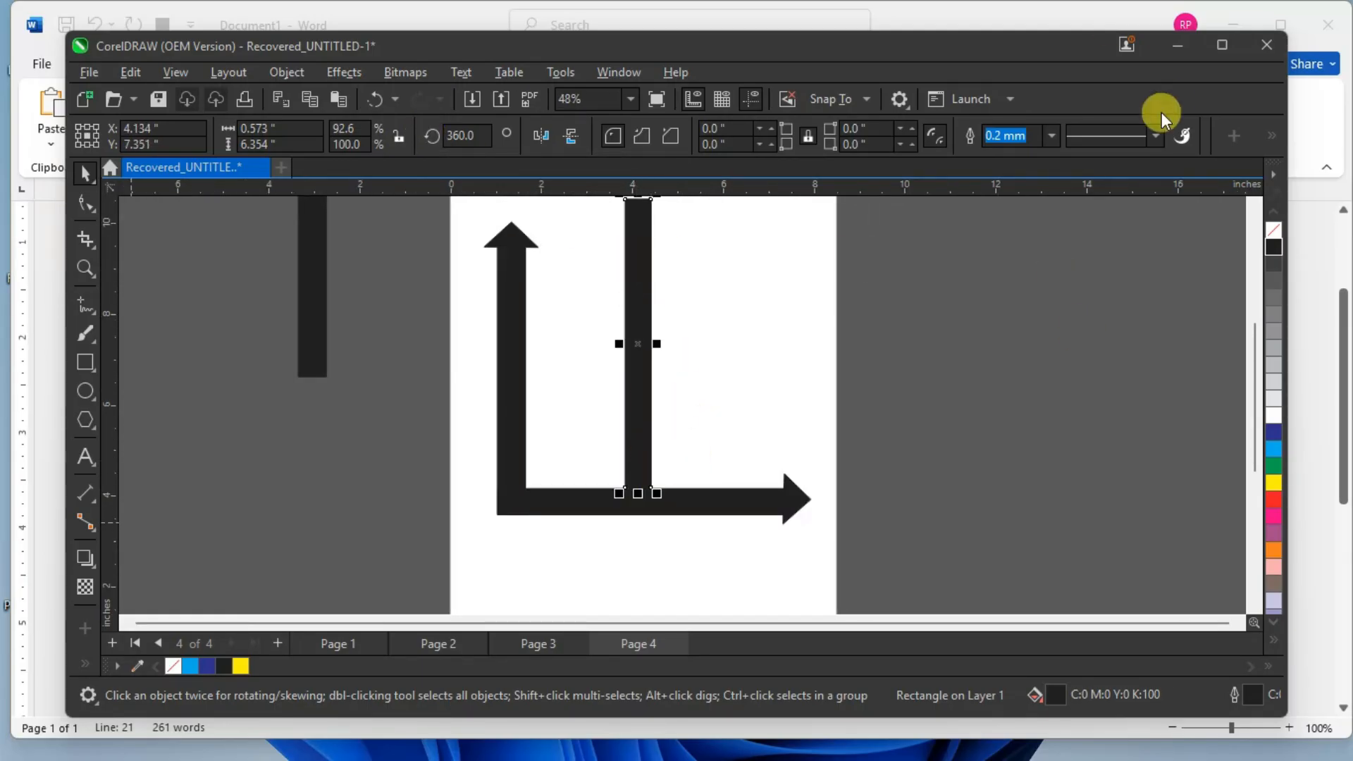
left_click(1277, 232)
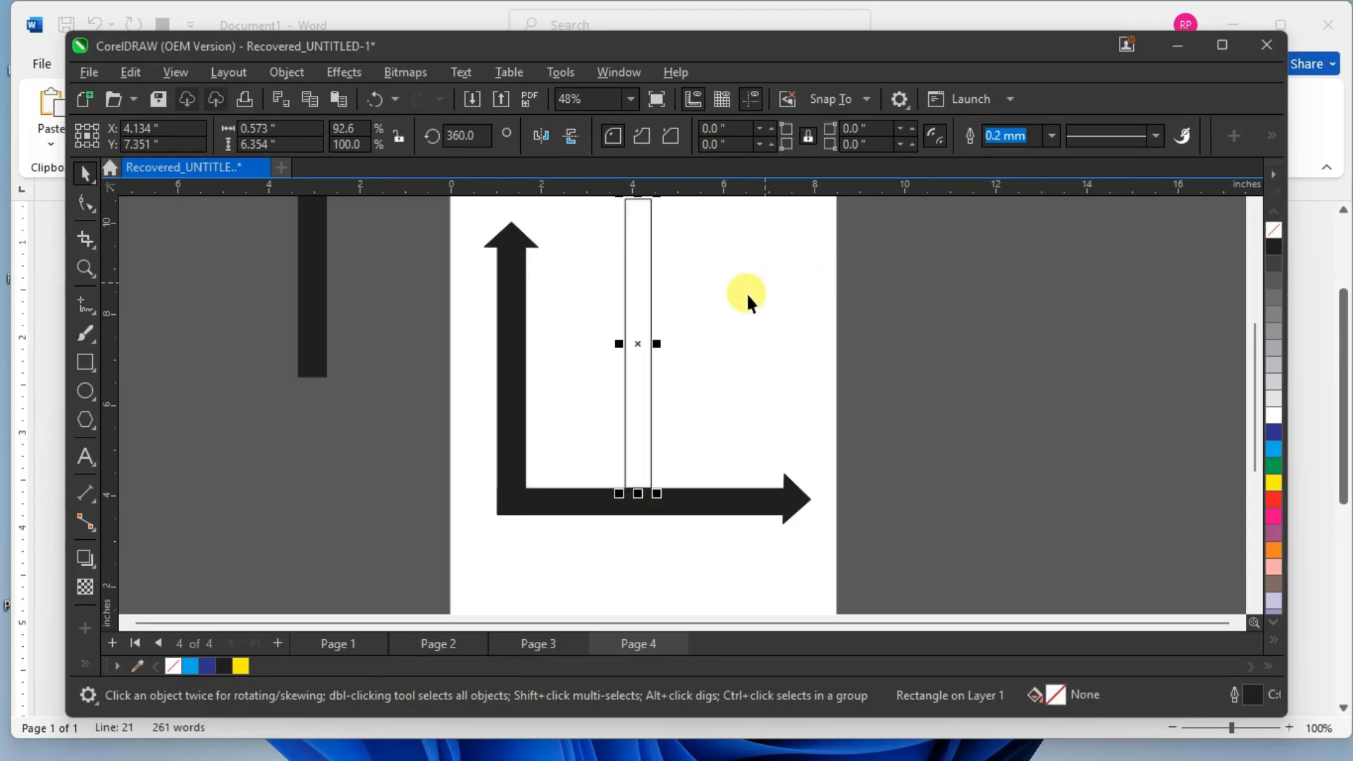
left_click_drag(656, 494, 670, 395)
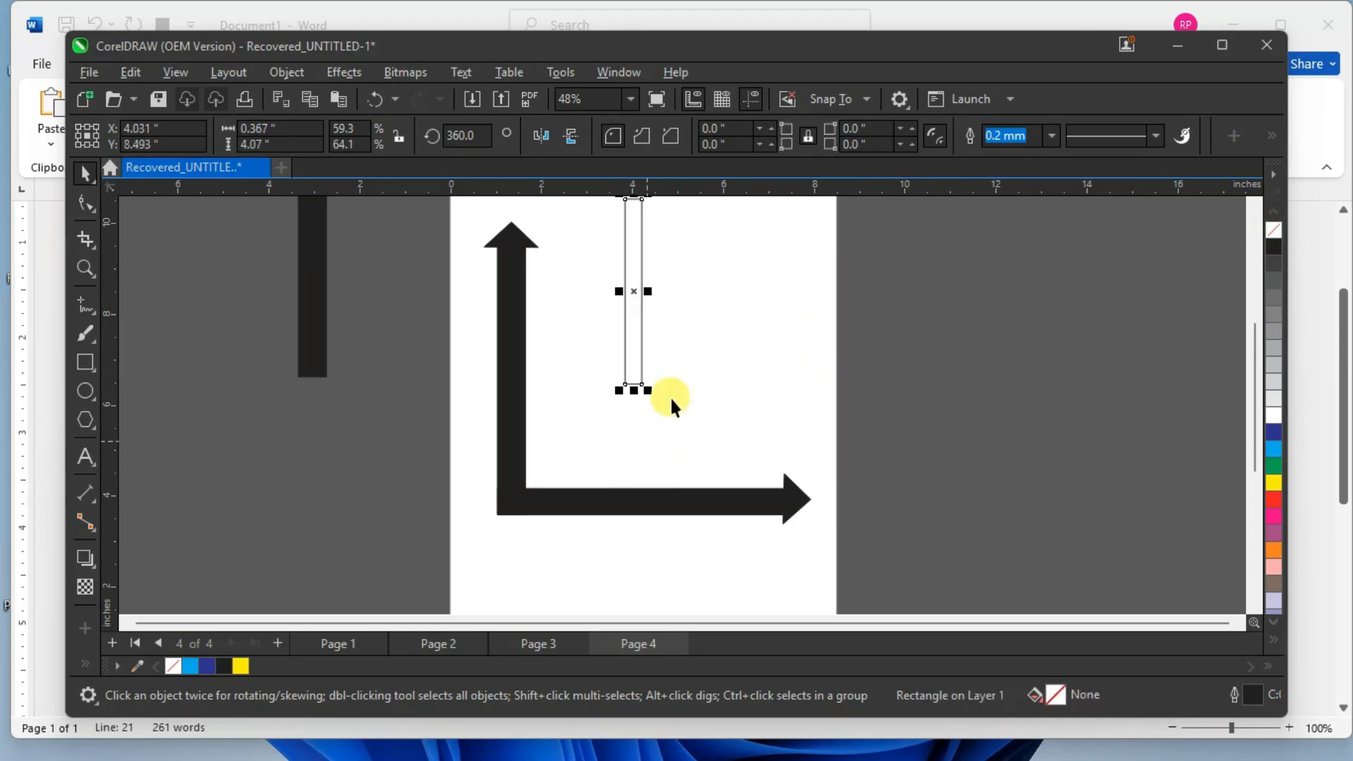
left_click_drag(633, 293, 569, 379)
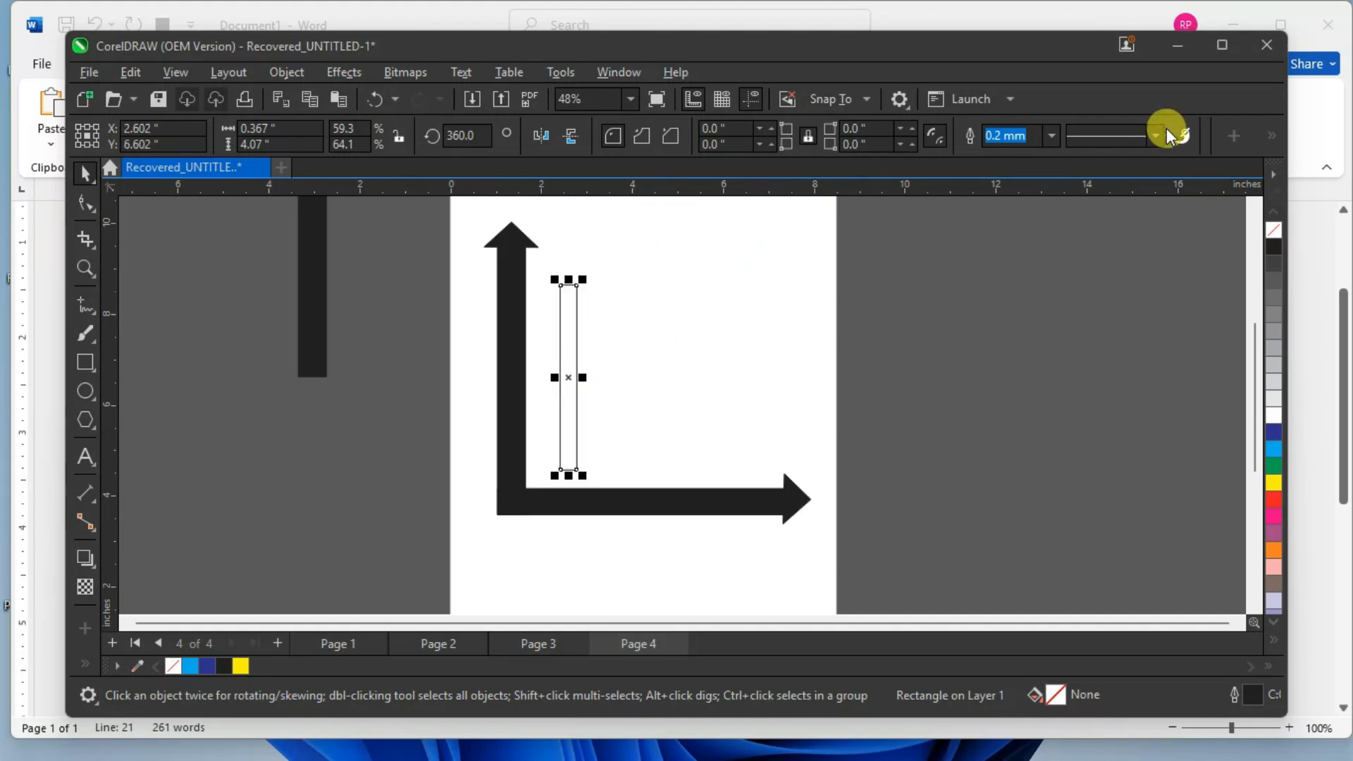
Set the unfilled bar's outline width to 2.0 mm.
left_click(1050, 136)
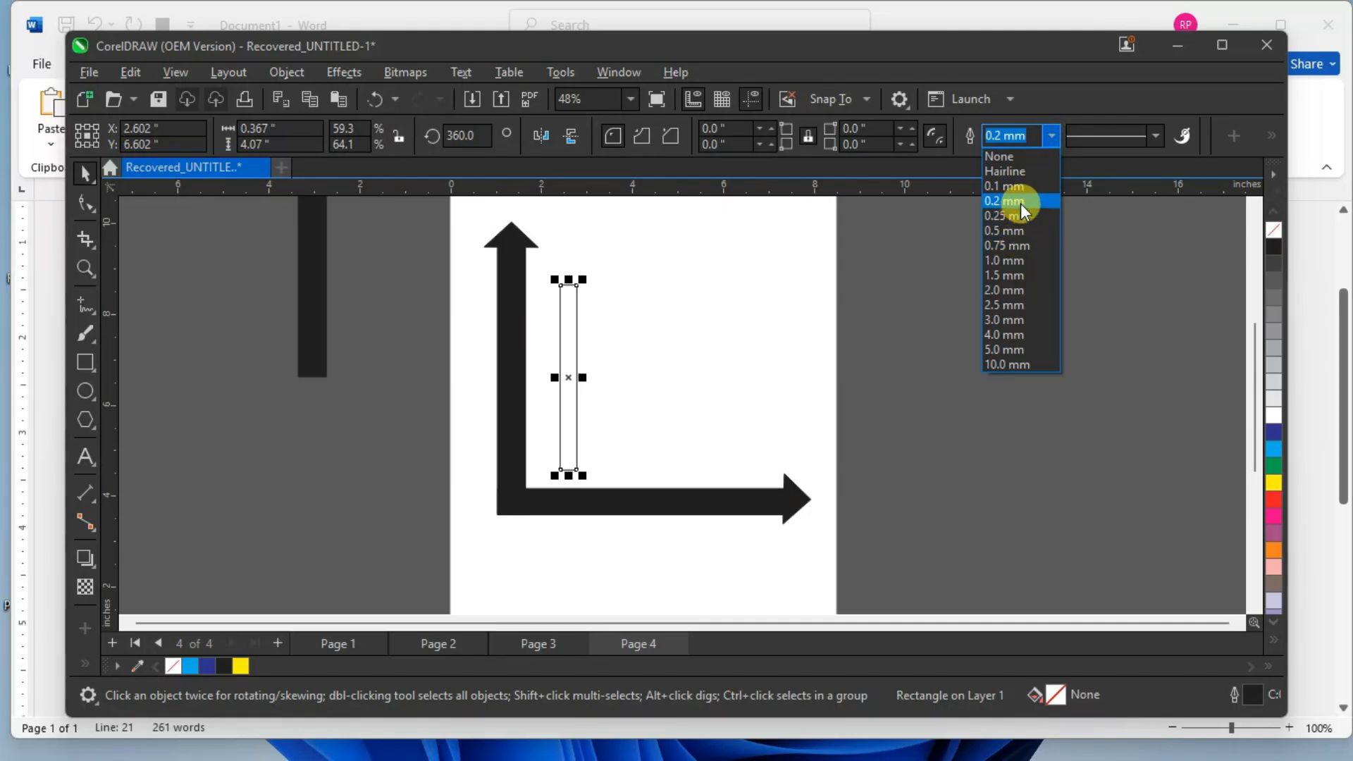
left_click(1020, 202)
left_click(1050, 136)
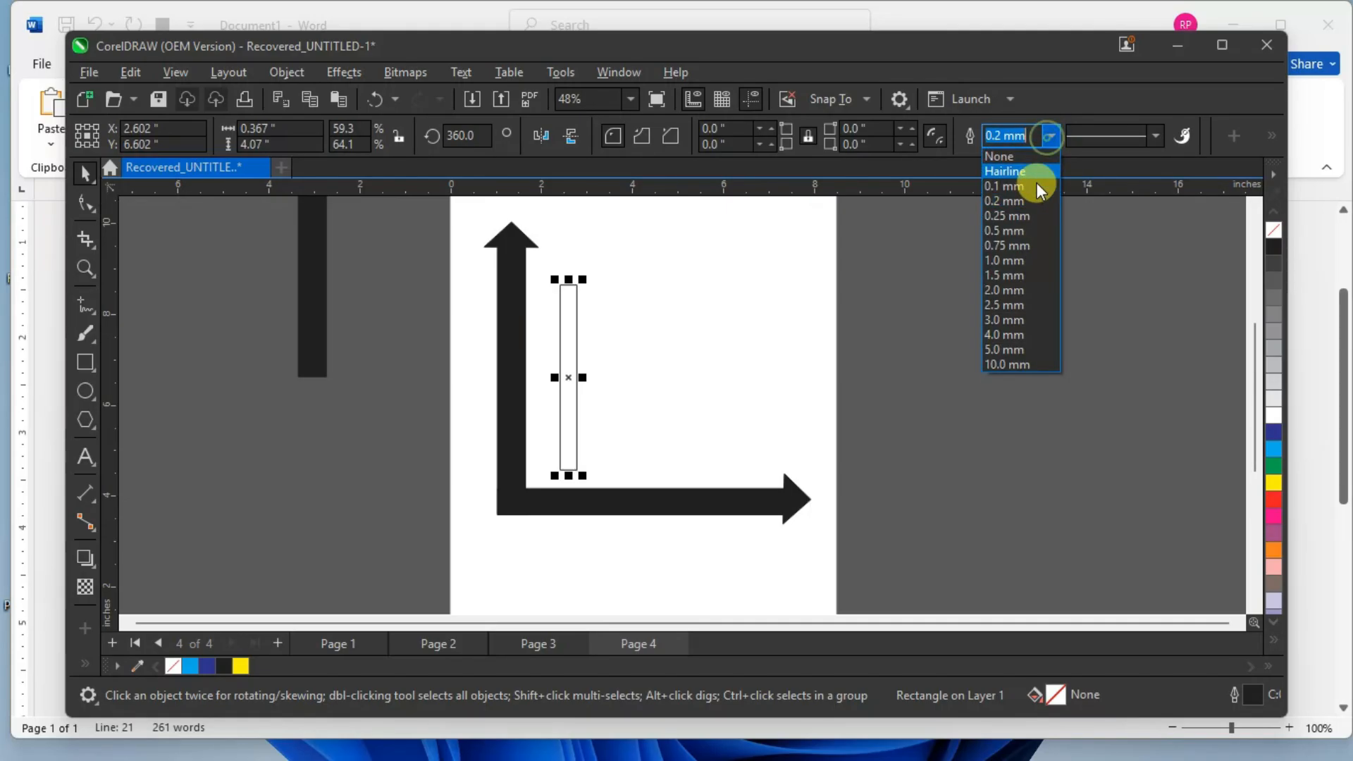
left_click(1003, 290)
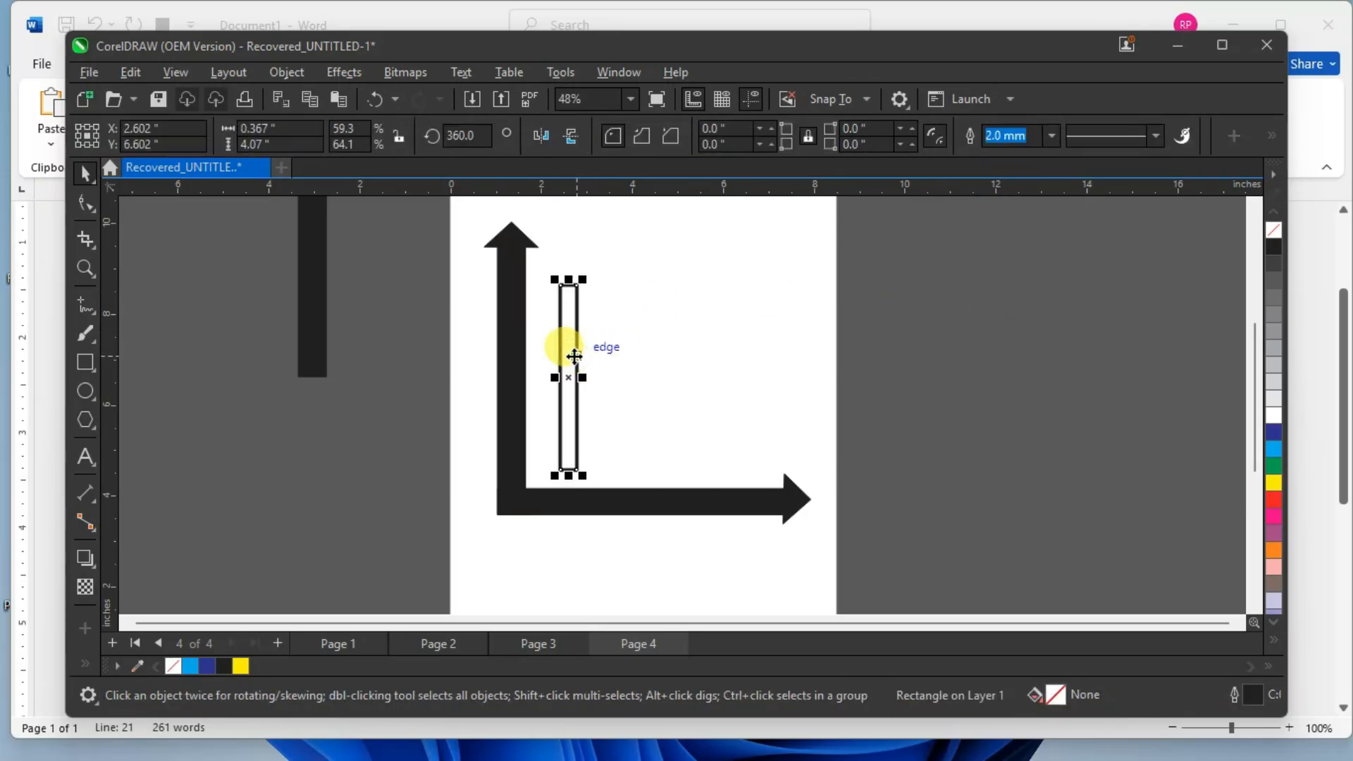
Discard a trial copy of the outlined bar and shorten the original about its centre to about 2.572" high.
left_click_drag(575, 355, 608, 365)
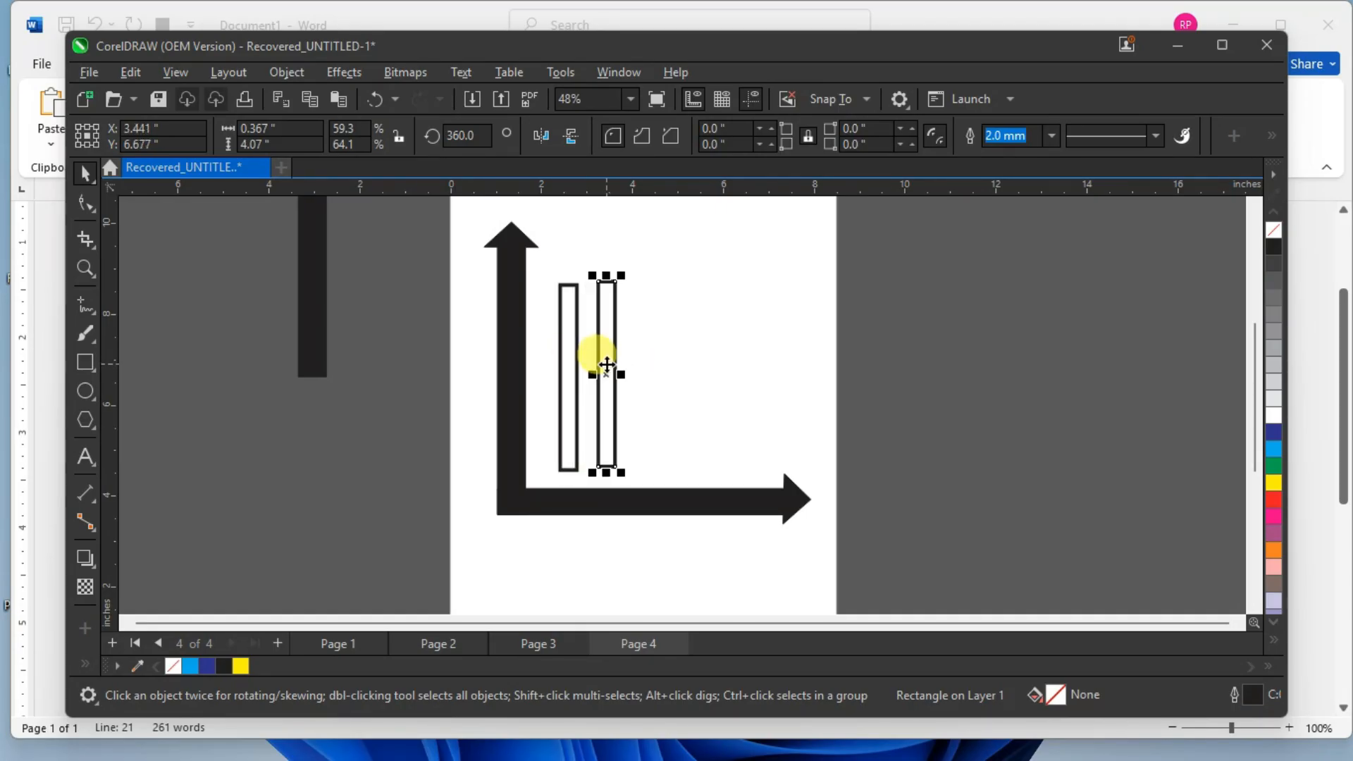
key("Delete")
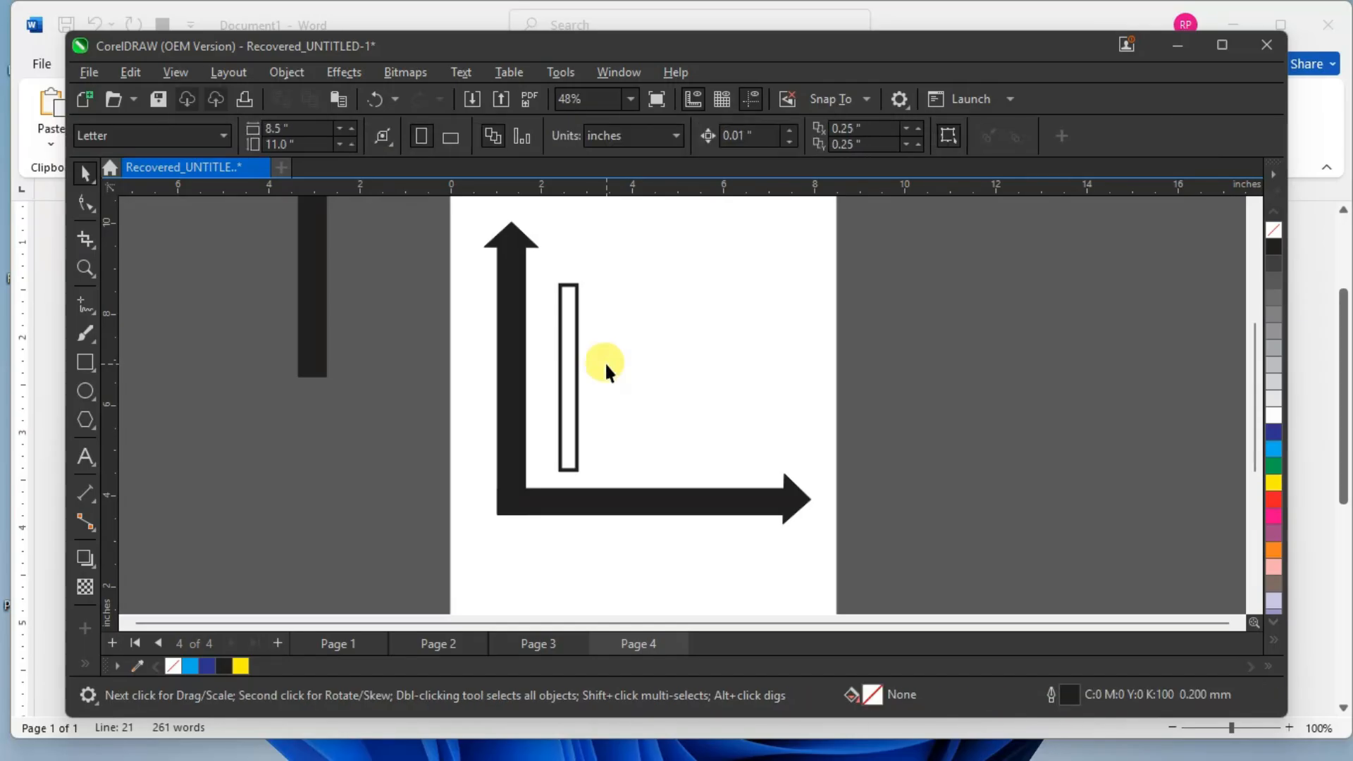
left_click(569, 366)
left_click_drag(569, 474, 568, 440)
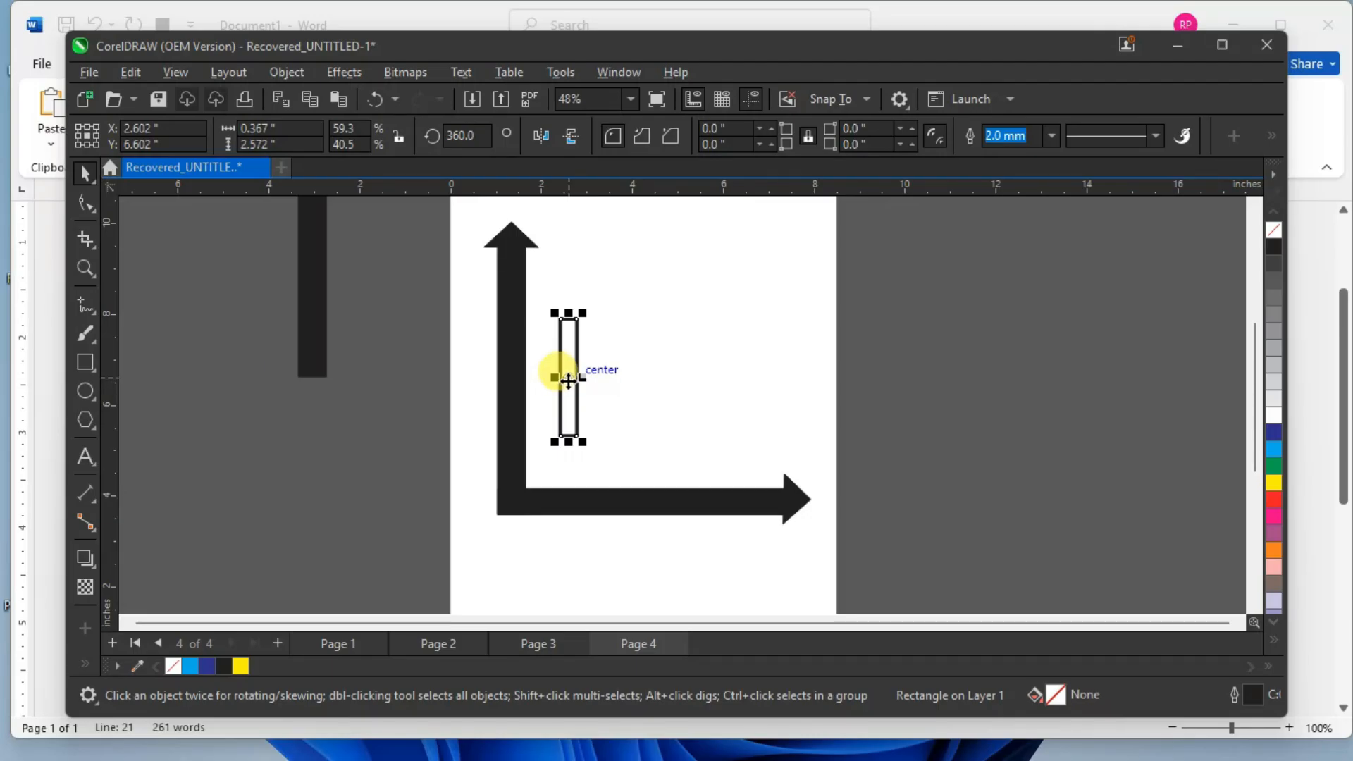
Copy the short bar straight across to about X 6.286" and stretch the copy about its centre to about 4.141" high.
left_click_drag(560, 376, 737, 394)
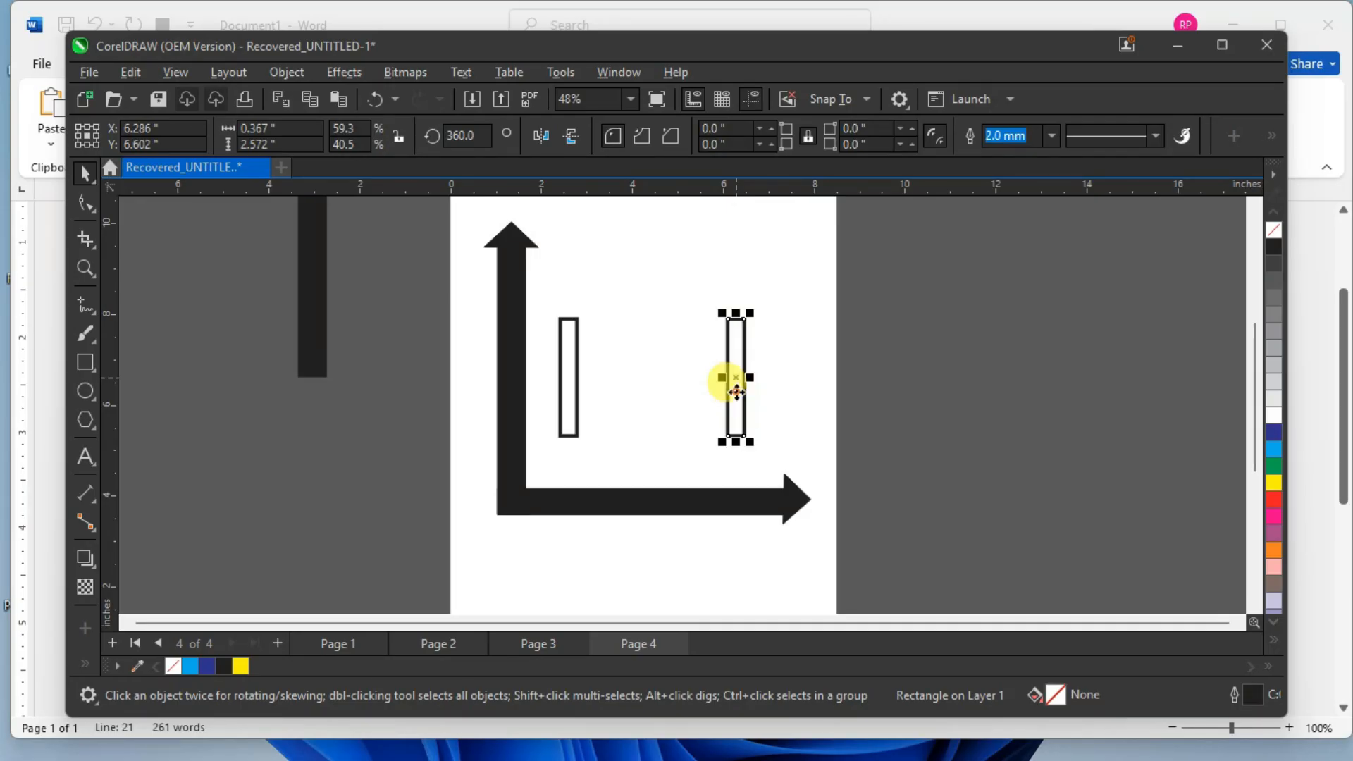
left_click_drag(740, 444, 732, 478)
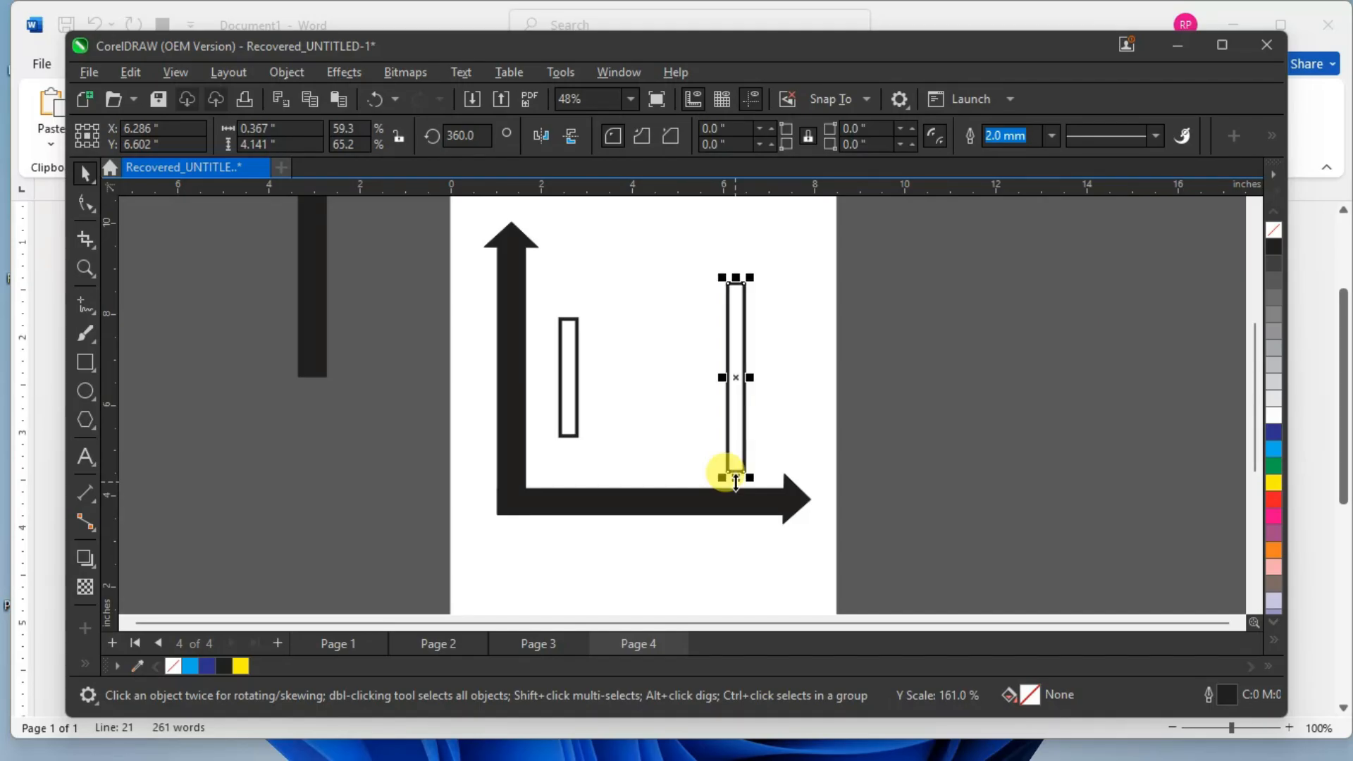
Try moving the short bar next to the tall one, to about X 5.414", and aligning their bottom edges.
left_click(571, 374)
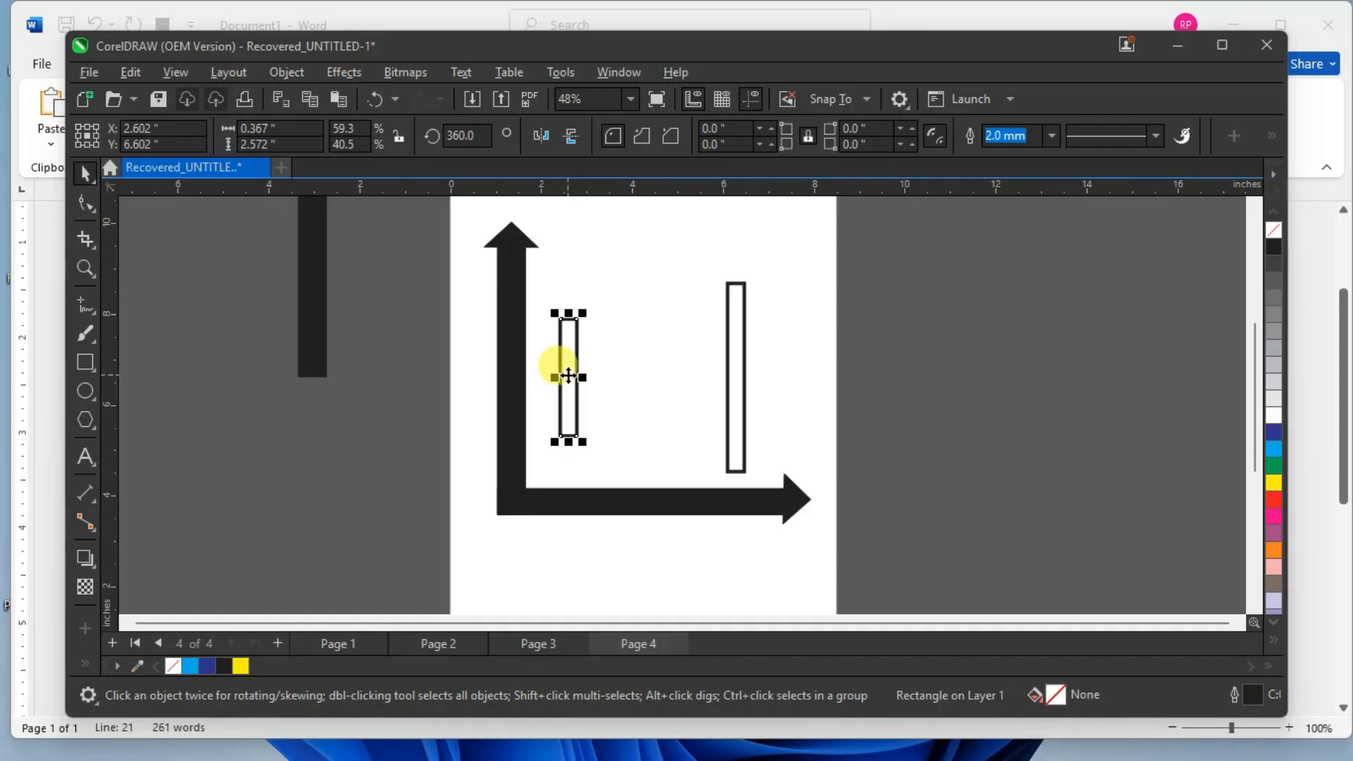
left_click_drag(568, 377, 696, 406)
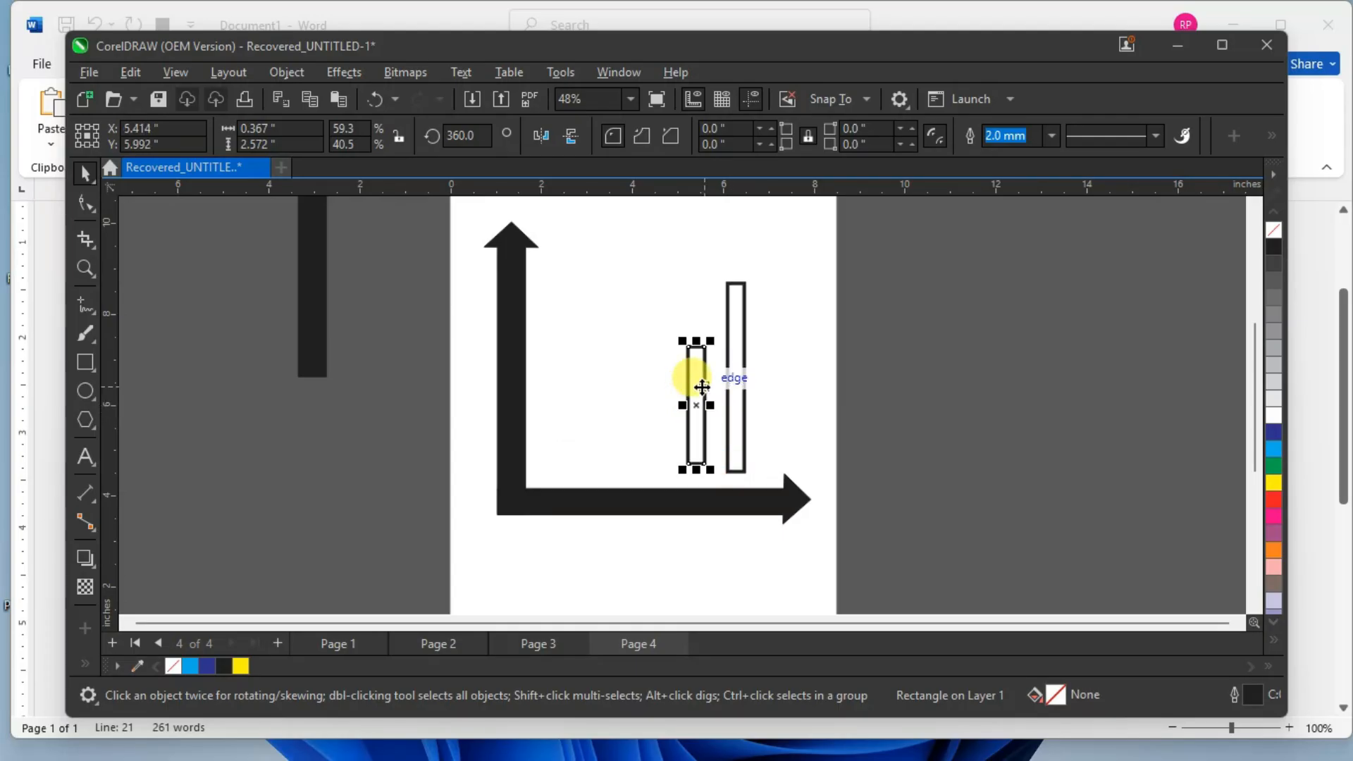
left_click(737, 379, "shift")
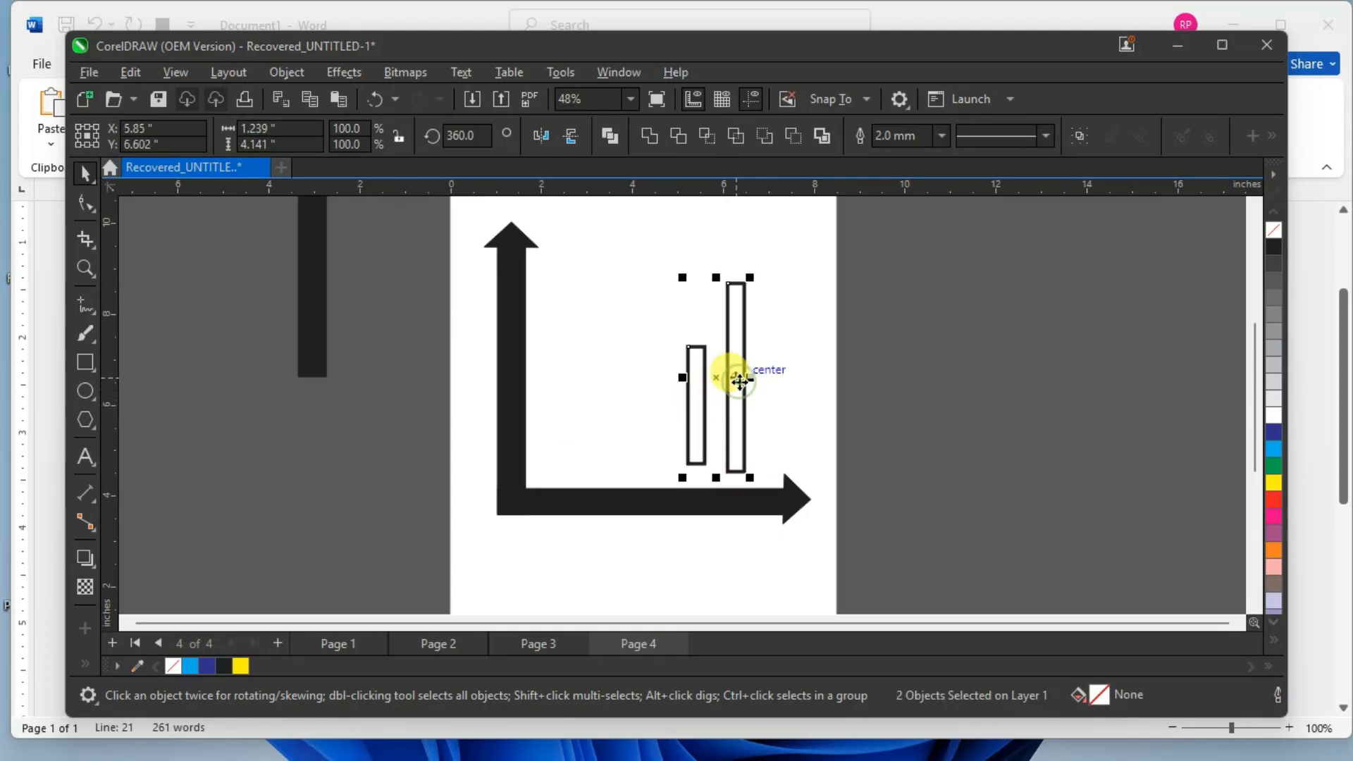
key("b")
left_click(786, 385)
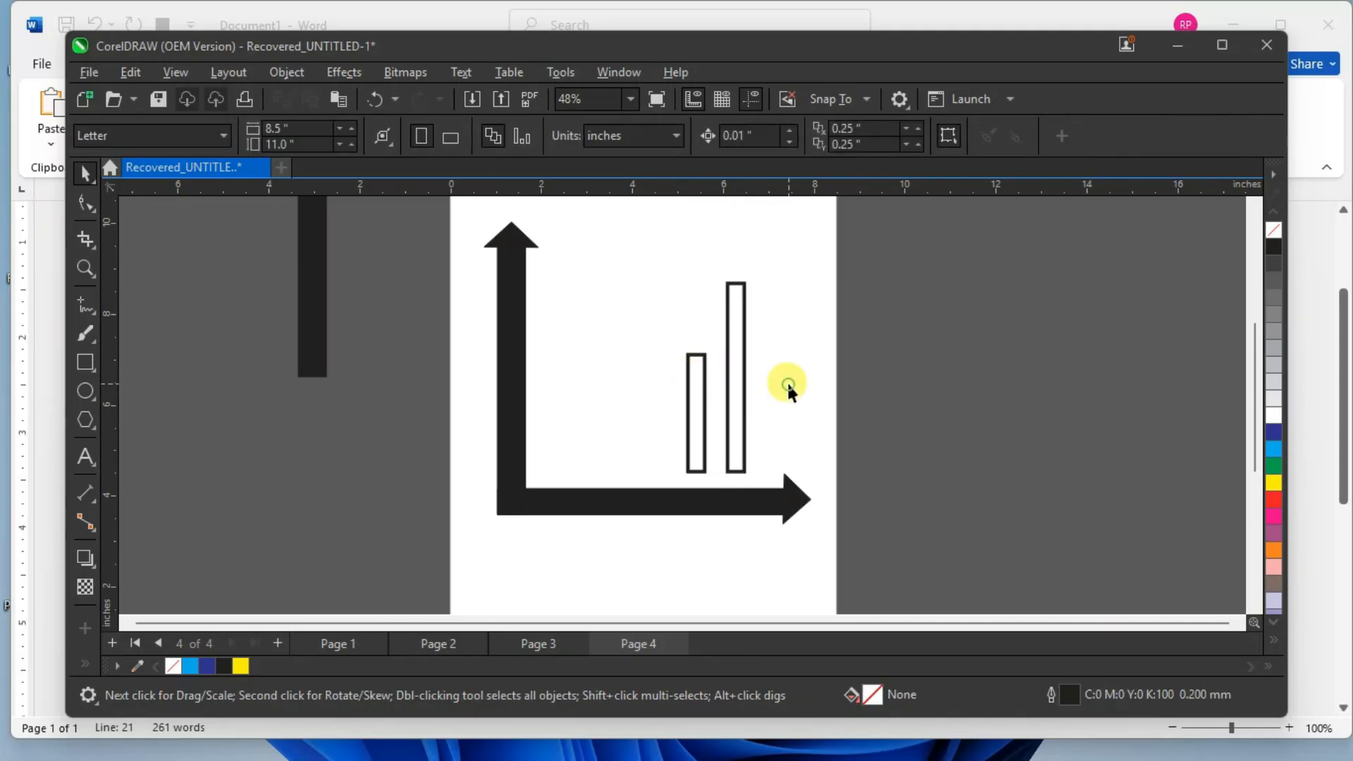
Undo the bottom alignment and the short bar's move, redoing the tall bar's stretch.
key("ctrl+z")
key("ctrl+z")
key("ctrl+z")
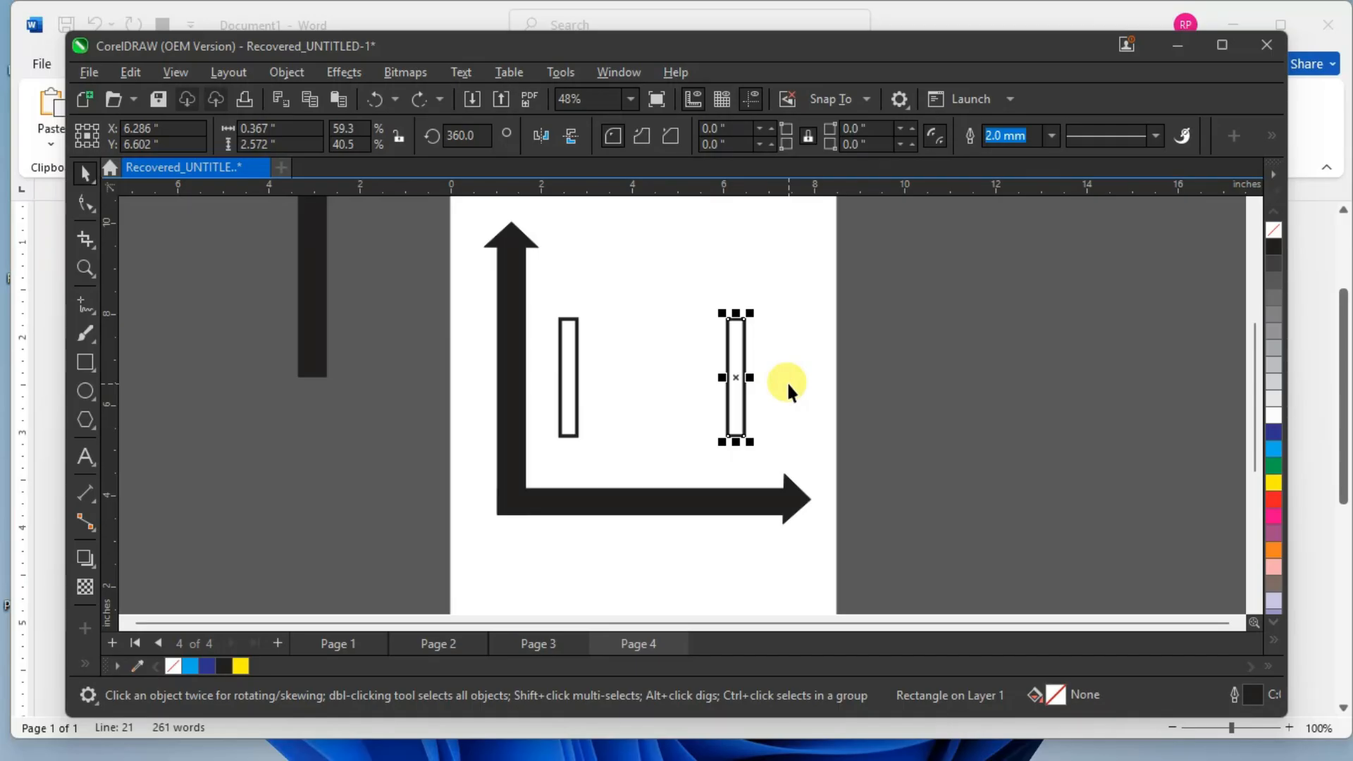
key("ctrl+shift+z")
left_click(786, 380)
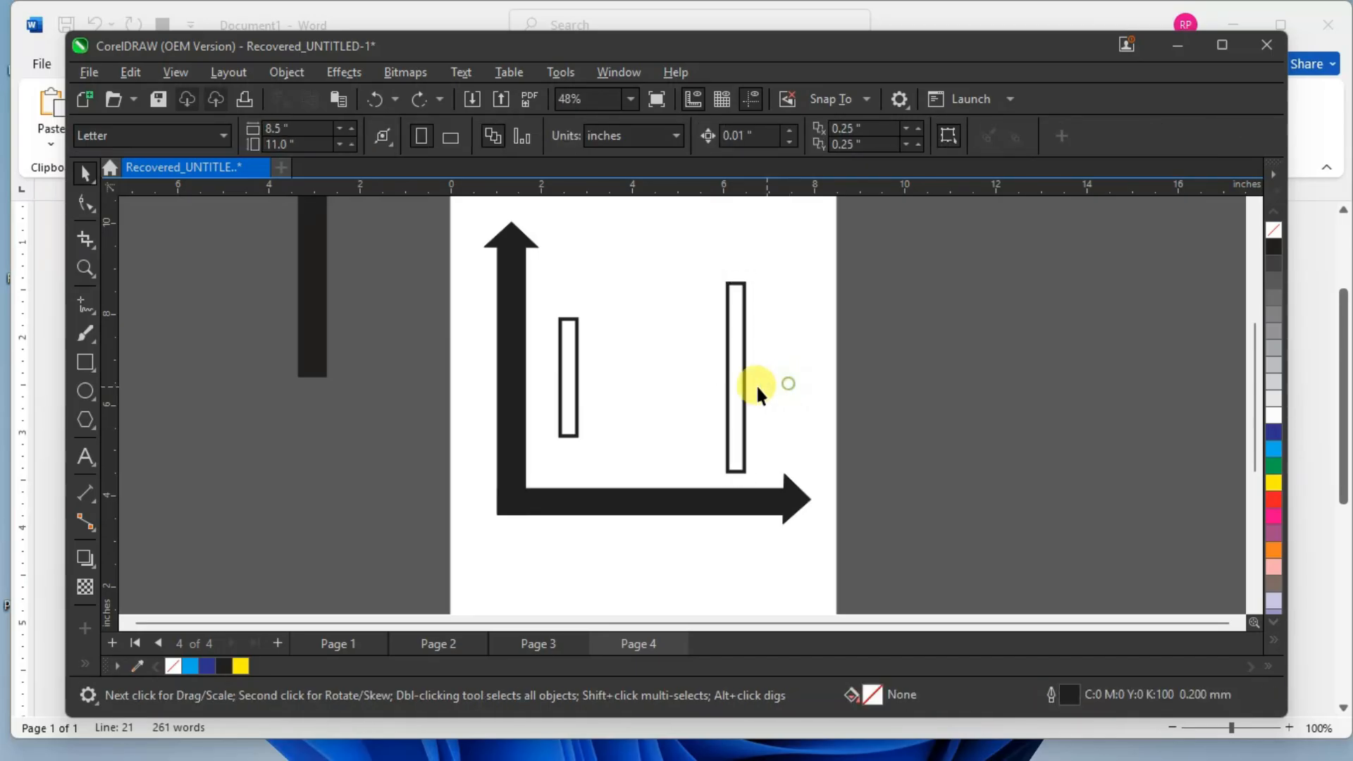
Align the short bar's bottom edge with the bottom of the tall bar.
left_click(576, 379)
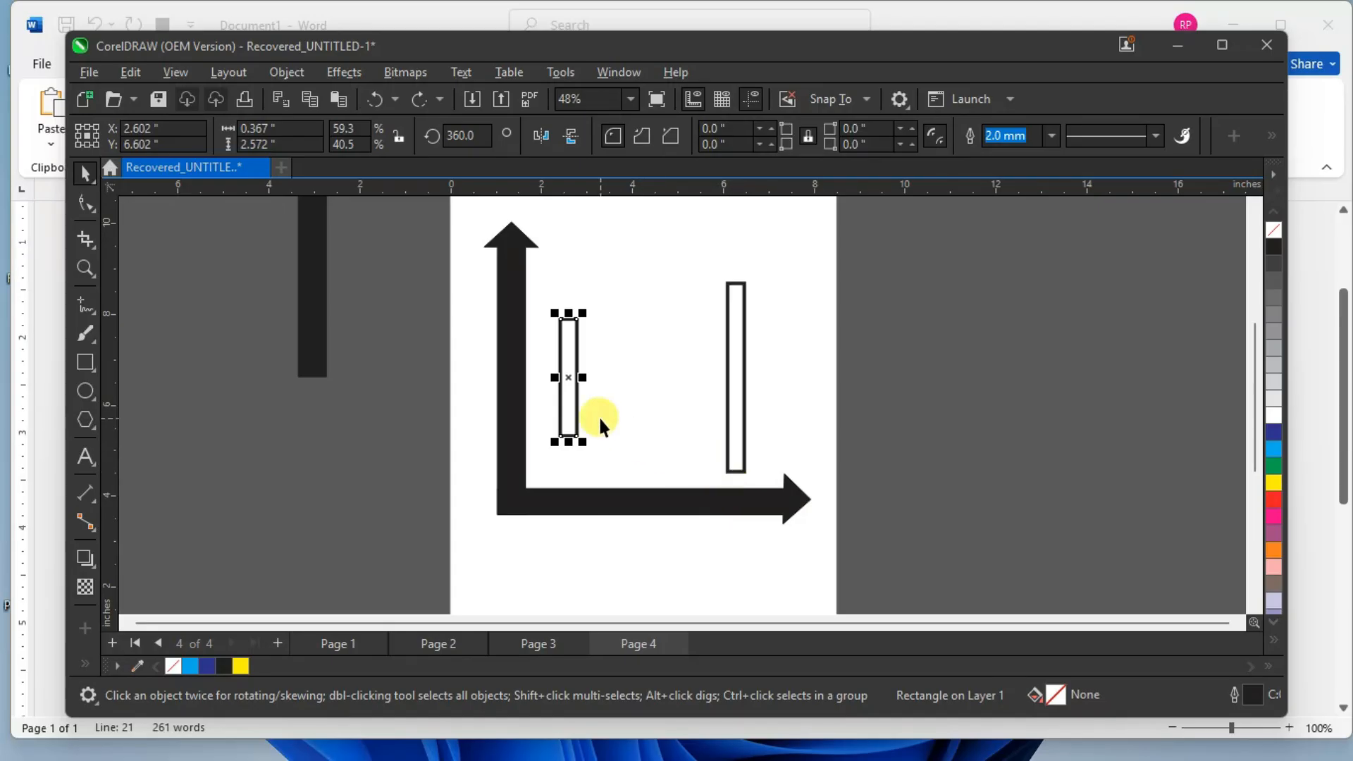
left_click(730, 386, "shift")
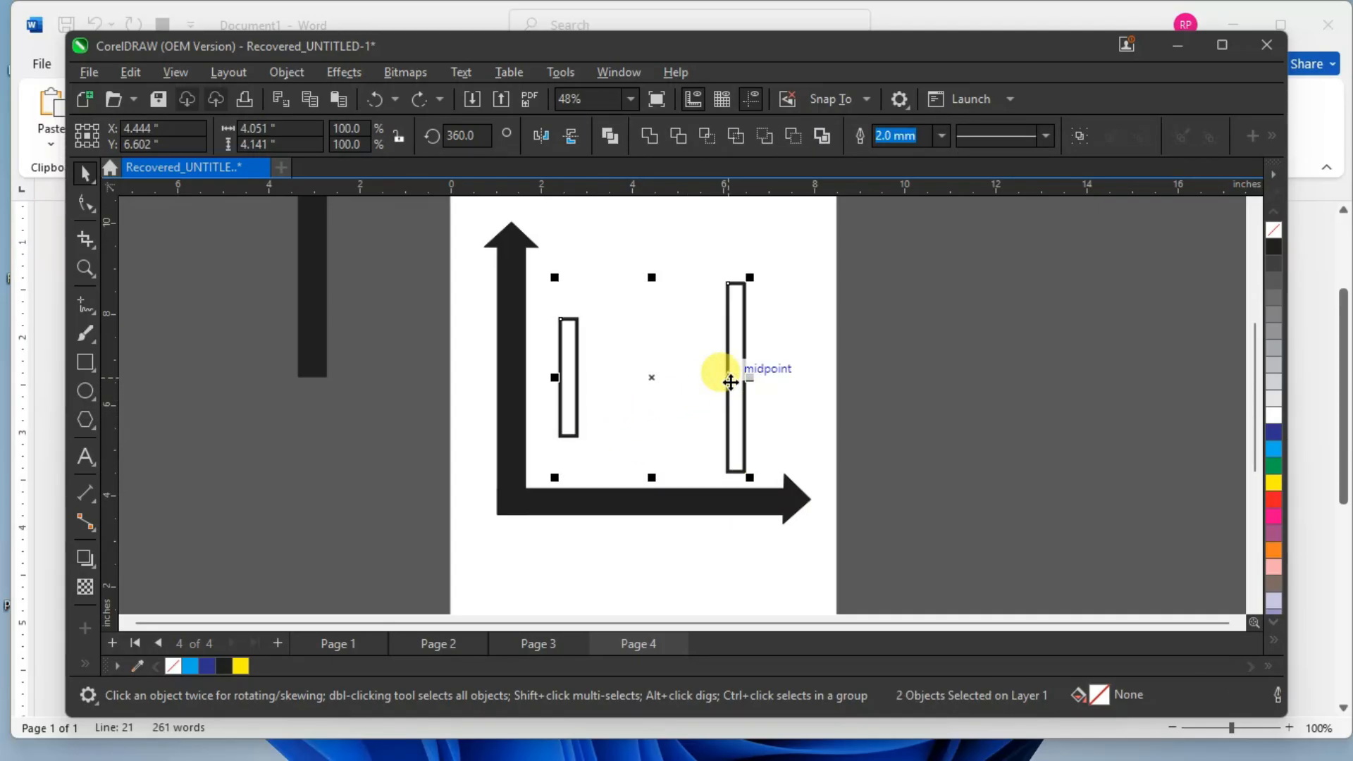
key("b")
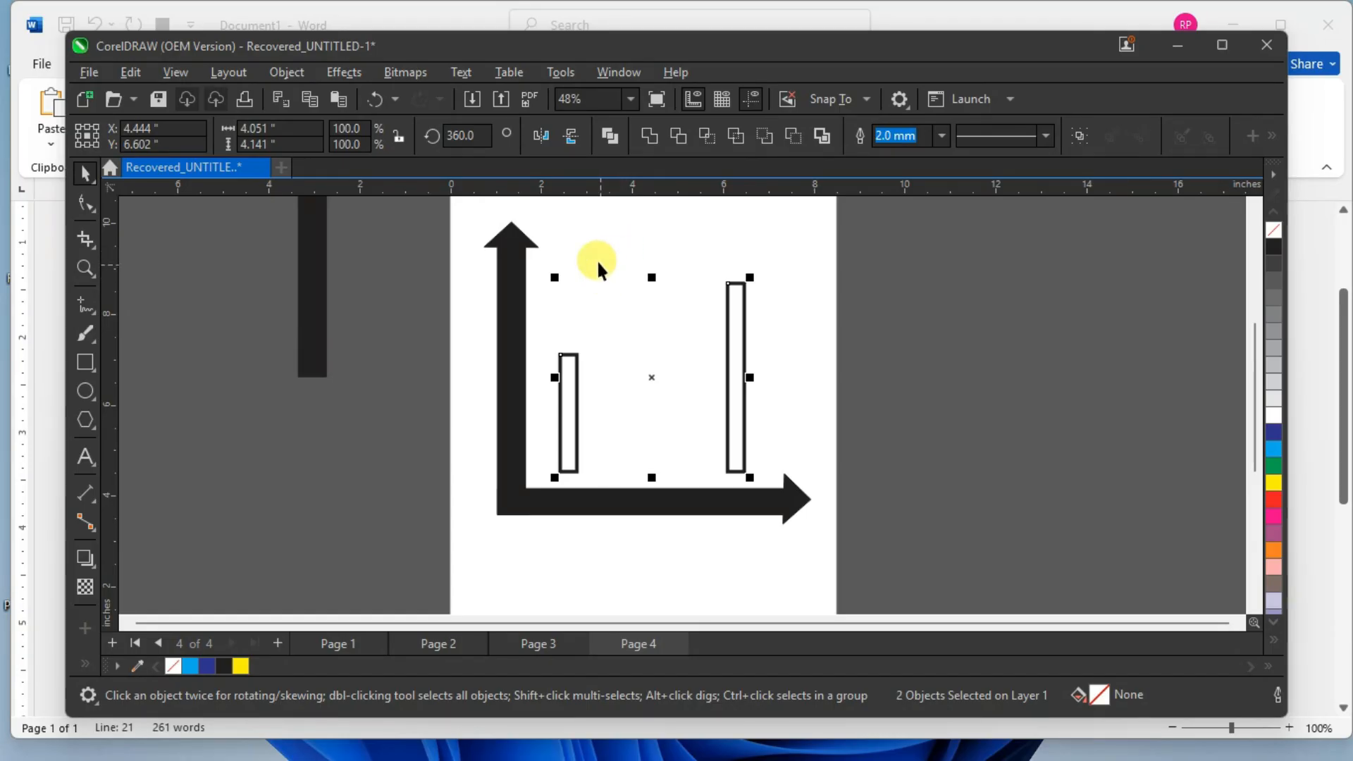
left_click(577, 248)
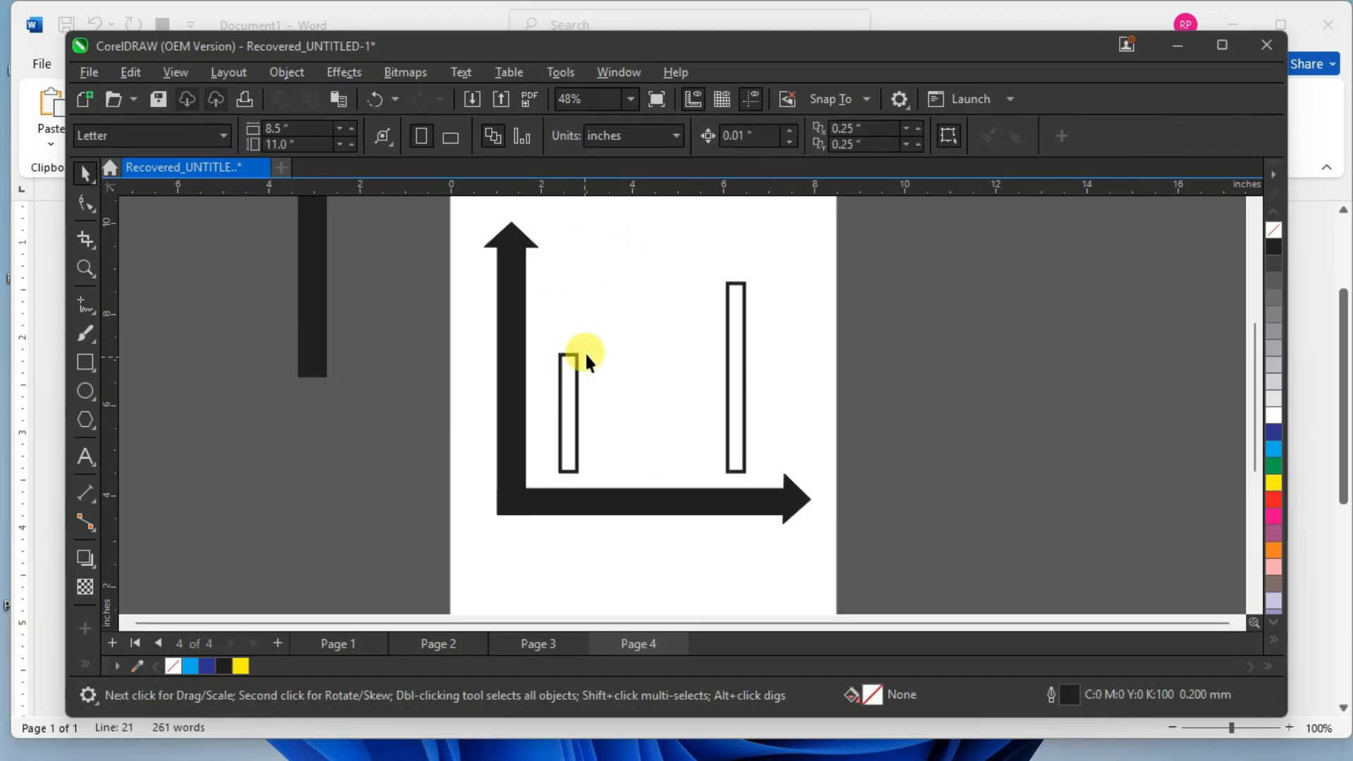
Blend the short bar into the tall bar with 20 intermediate steps.
left_click(565, 355)
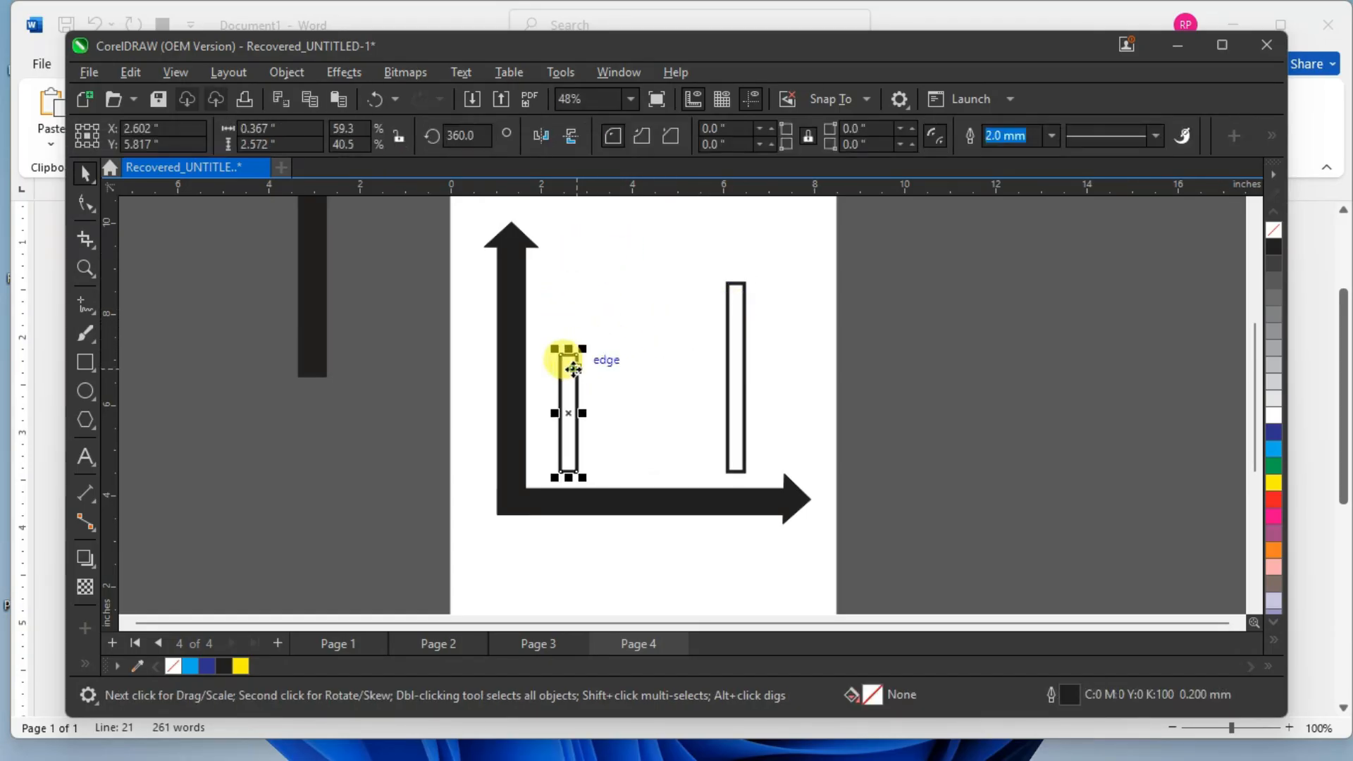
left_click(405, 379)
left_click(568, 404)
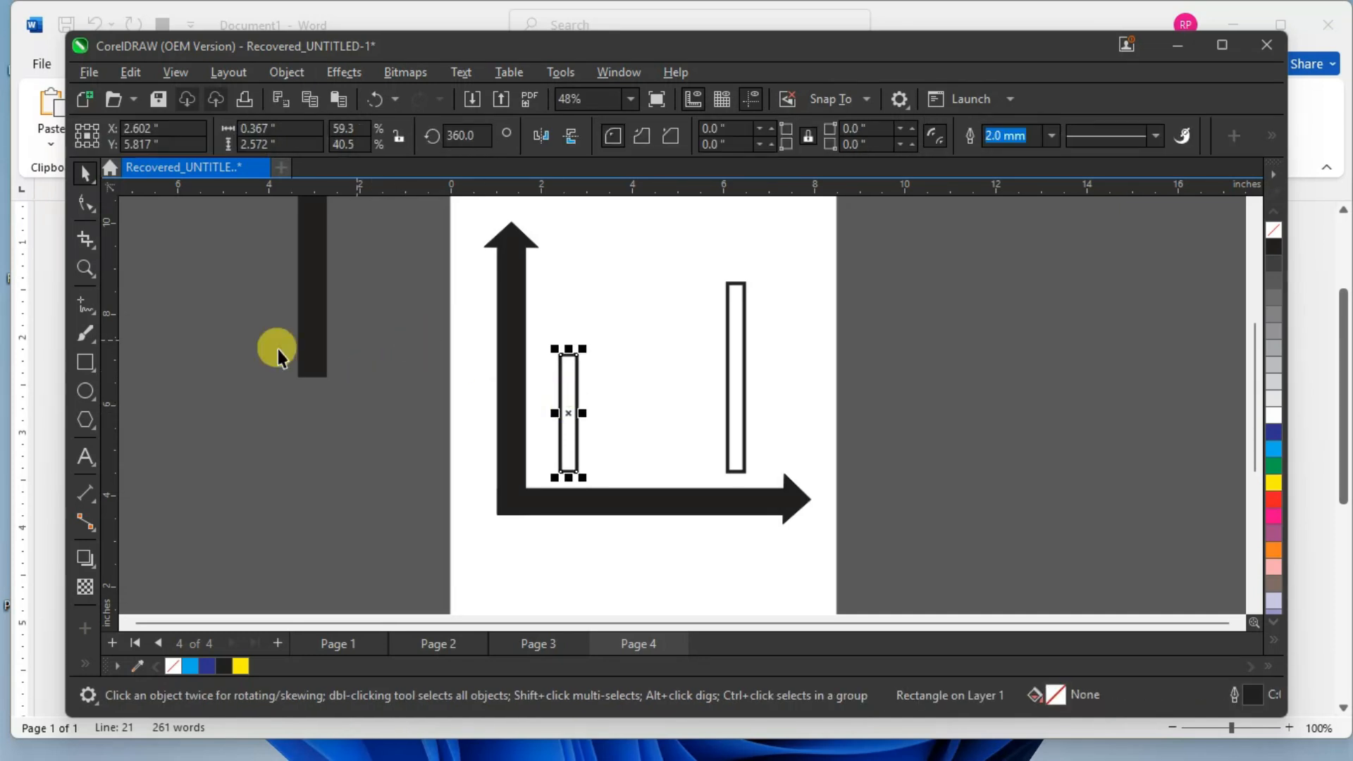
left_click(95, 568)
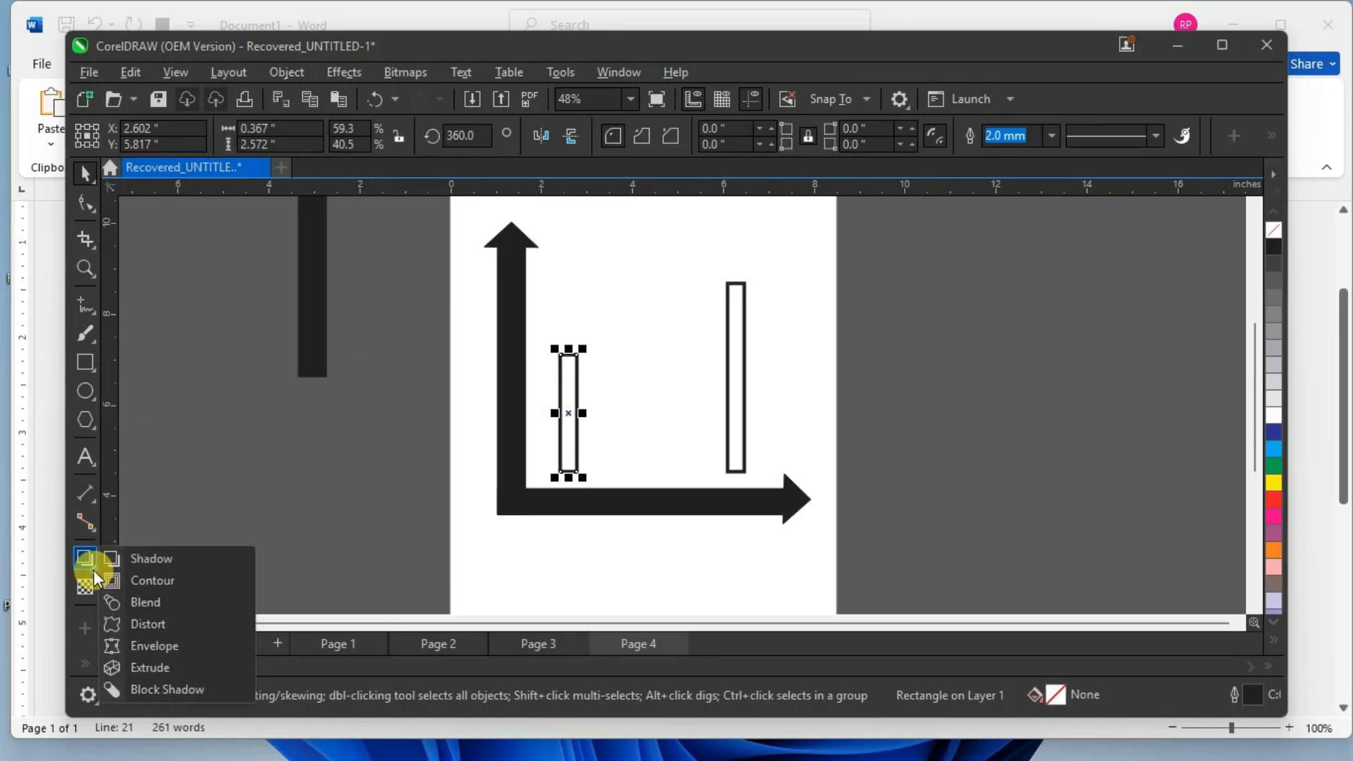
left_click(86, 560)
left_click(86, 563)
left_click(89, 568)
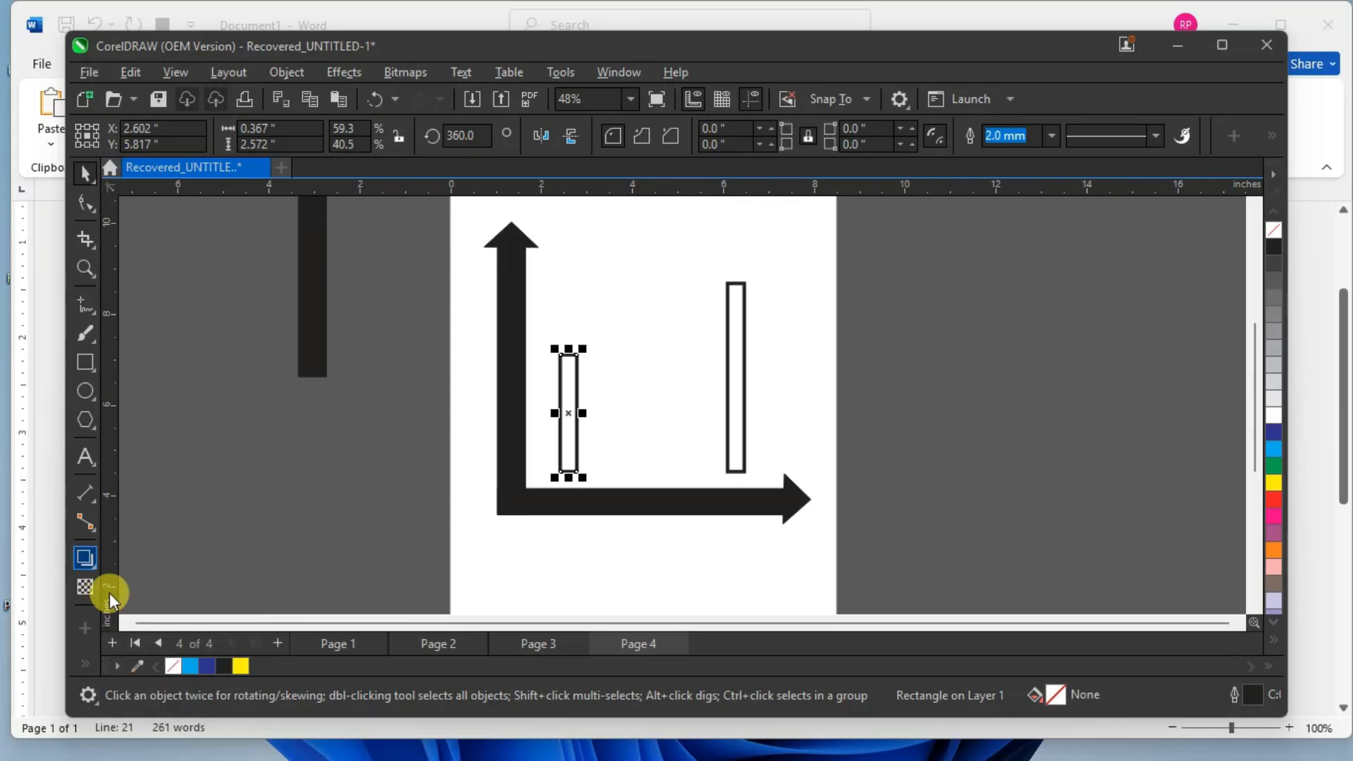
right_click(92, 569)
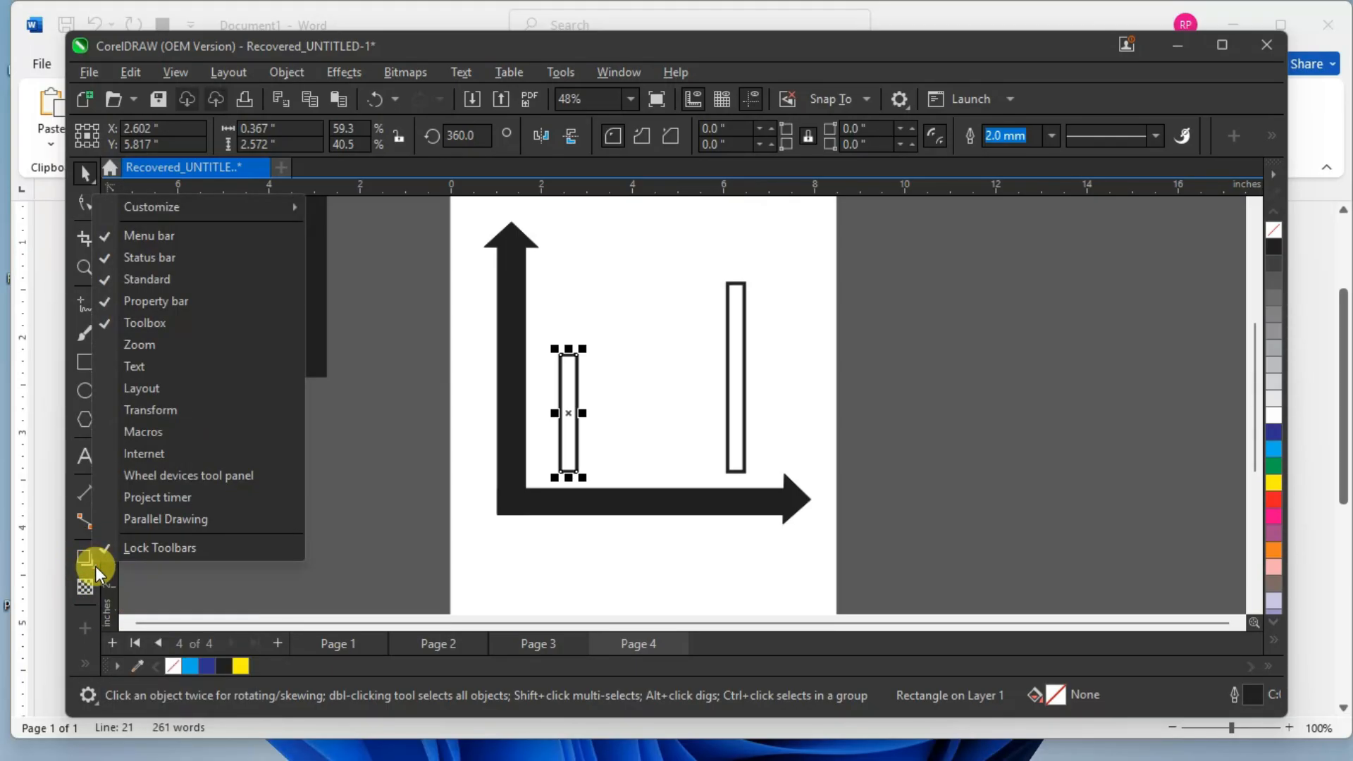
left_click(90, 567)
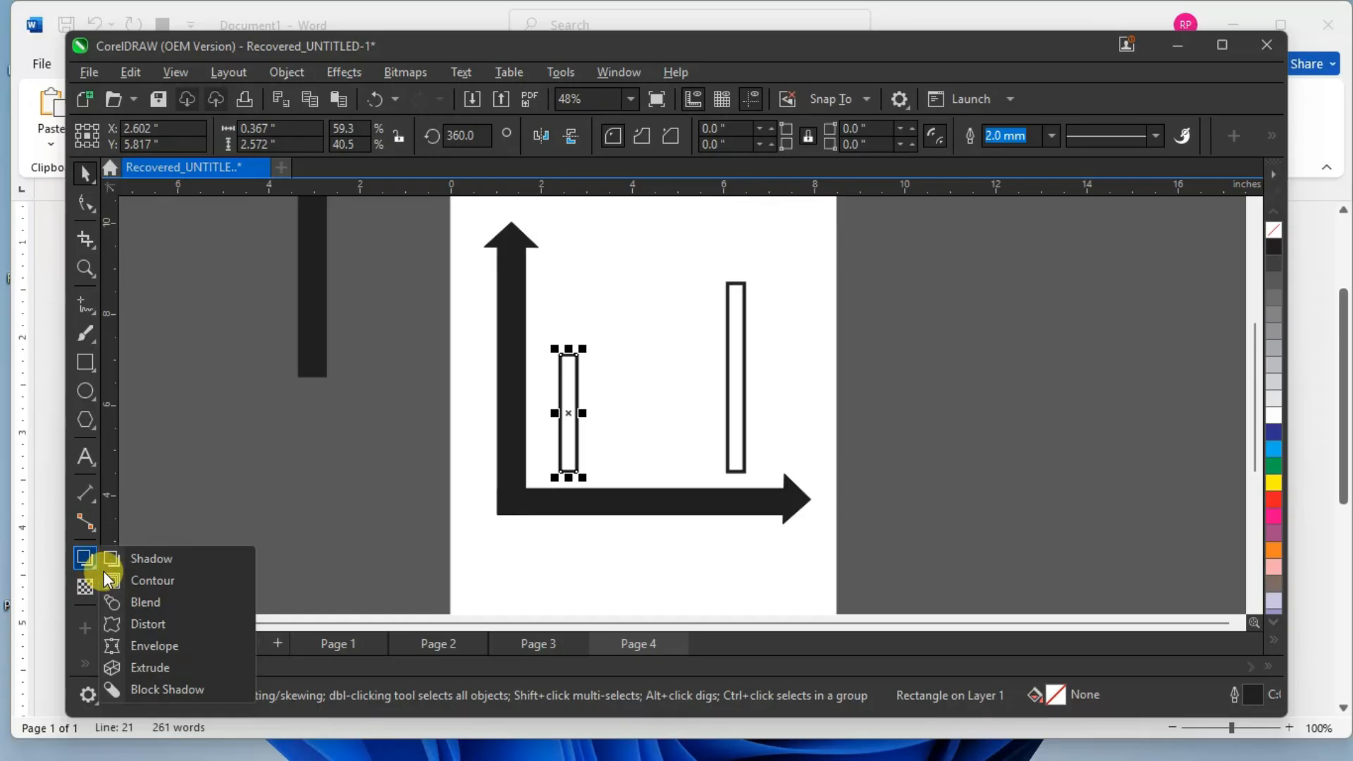
left_click(136, 606)
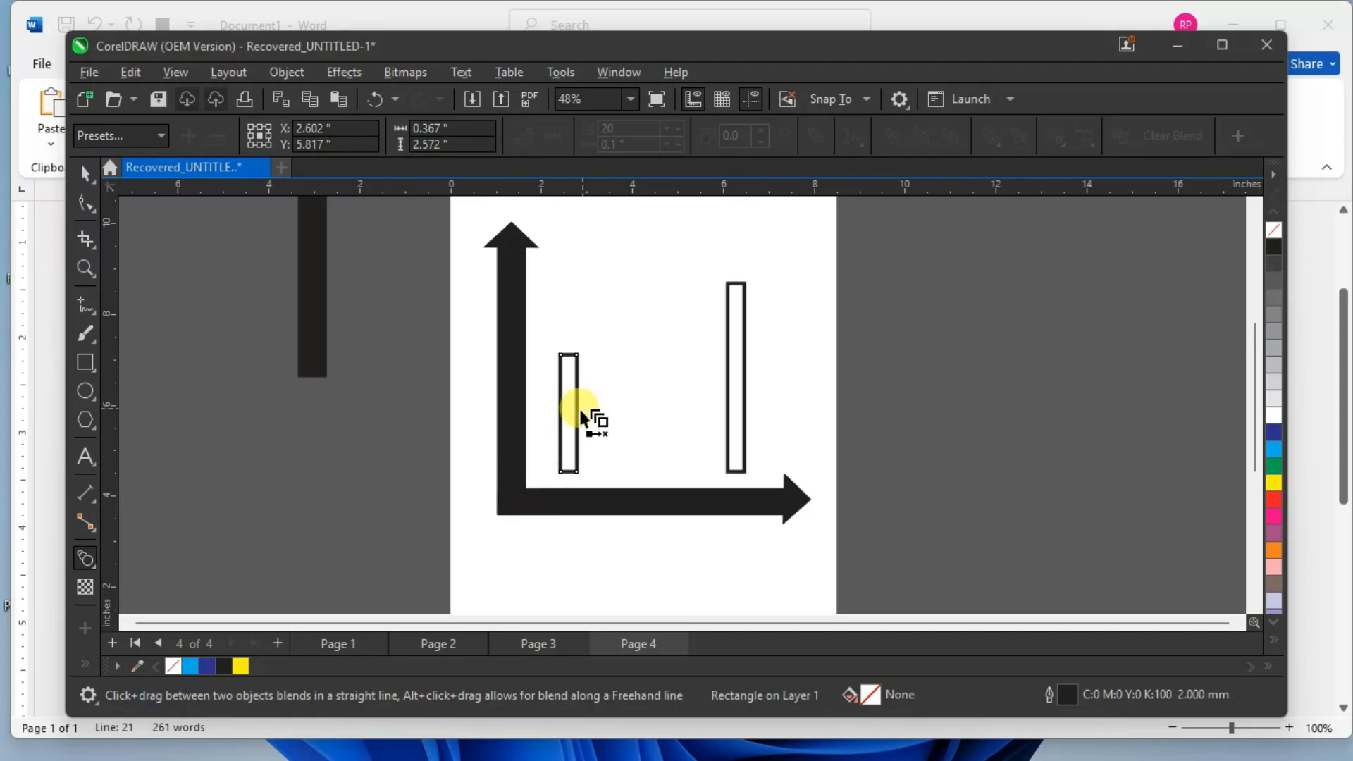
left_click_drag(573, 409, 740, 418)
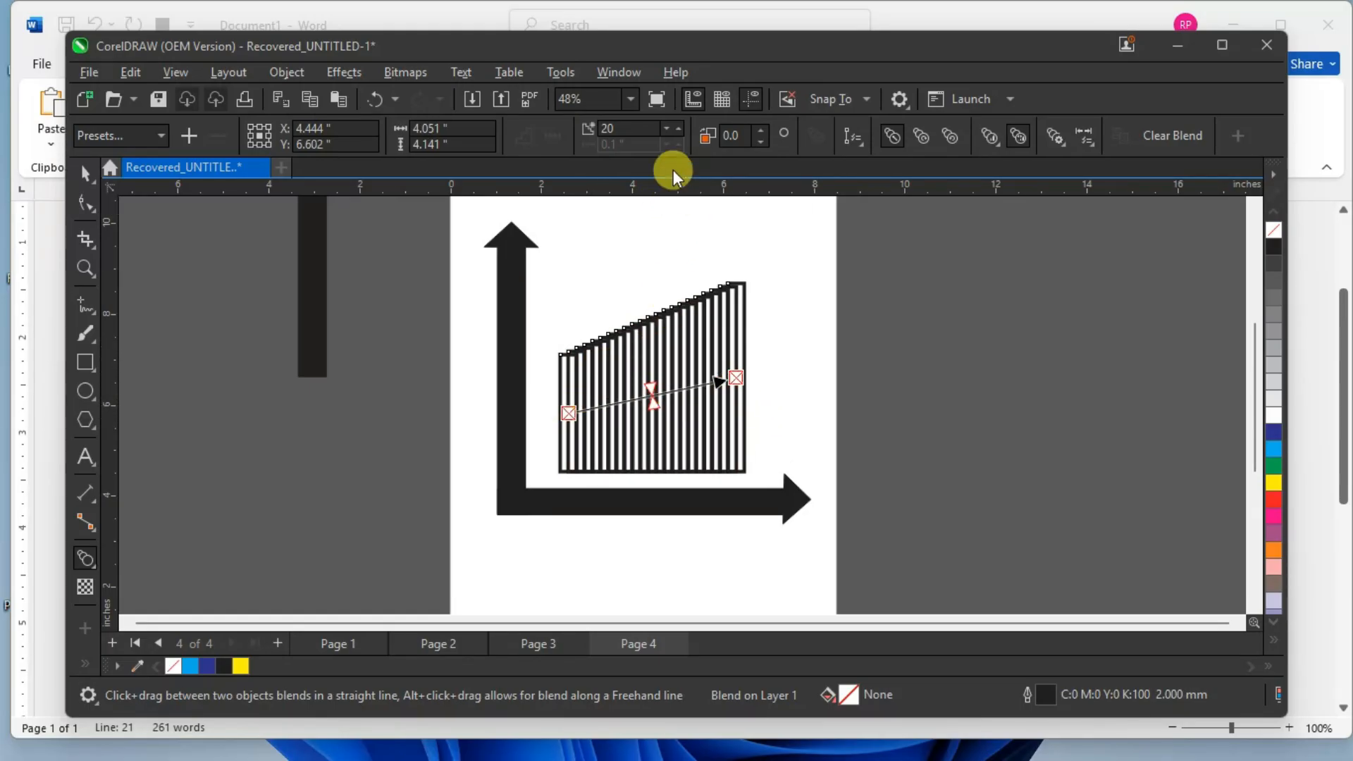
Reduce the bar blend to 5 intermediate steps and deselect the artwork.
double_click(621, 131)
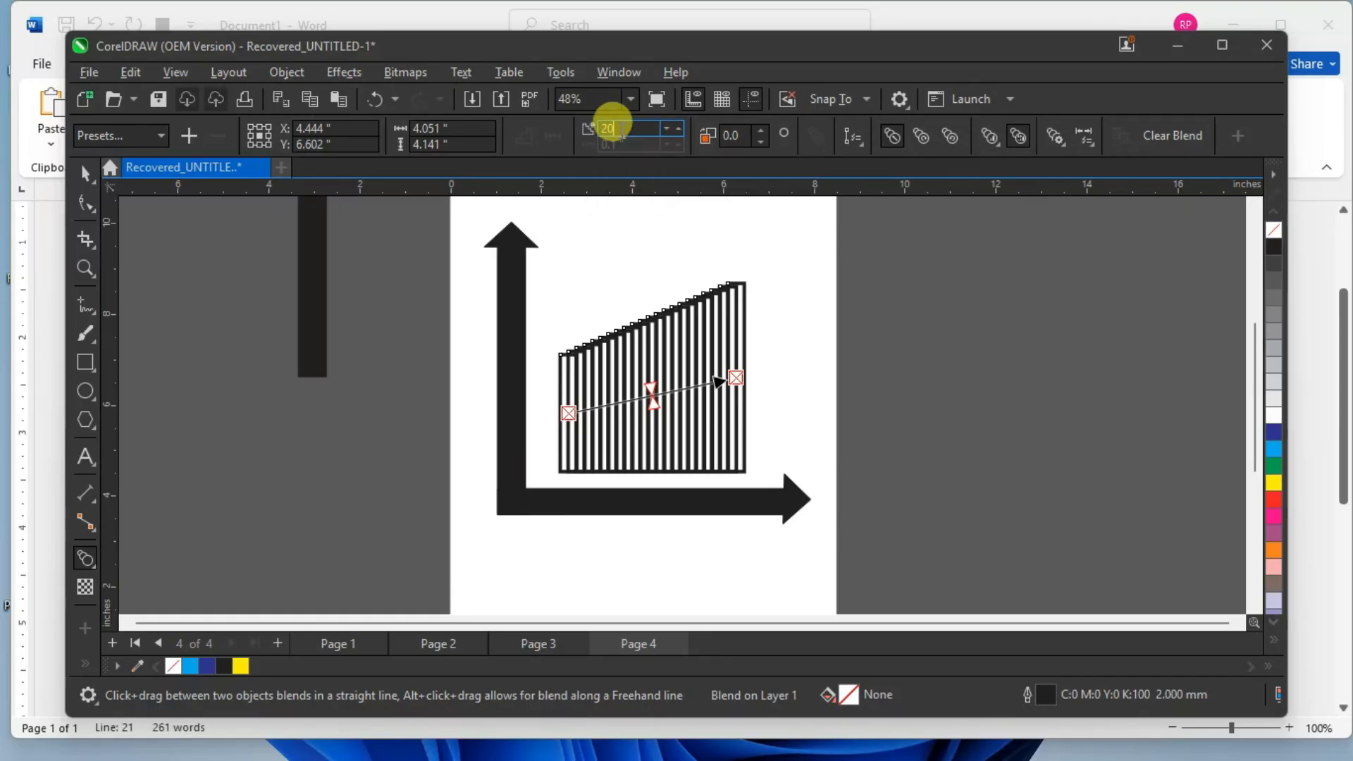
type("5")
key("Return")
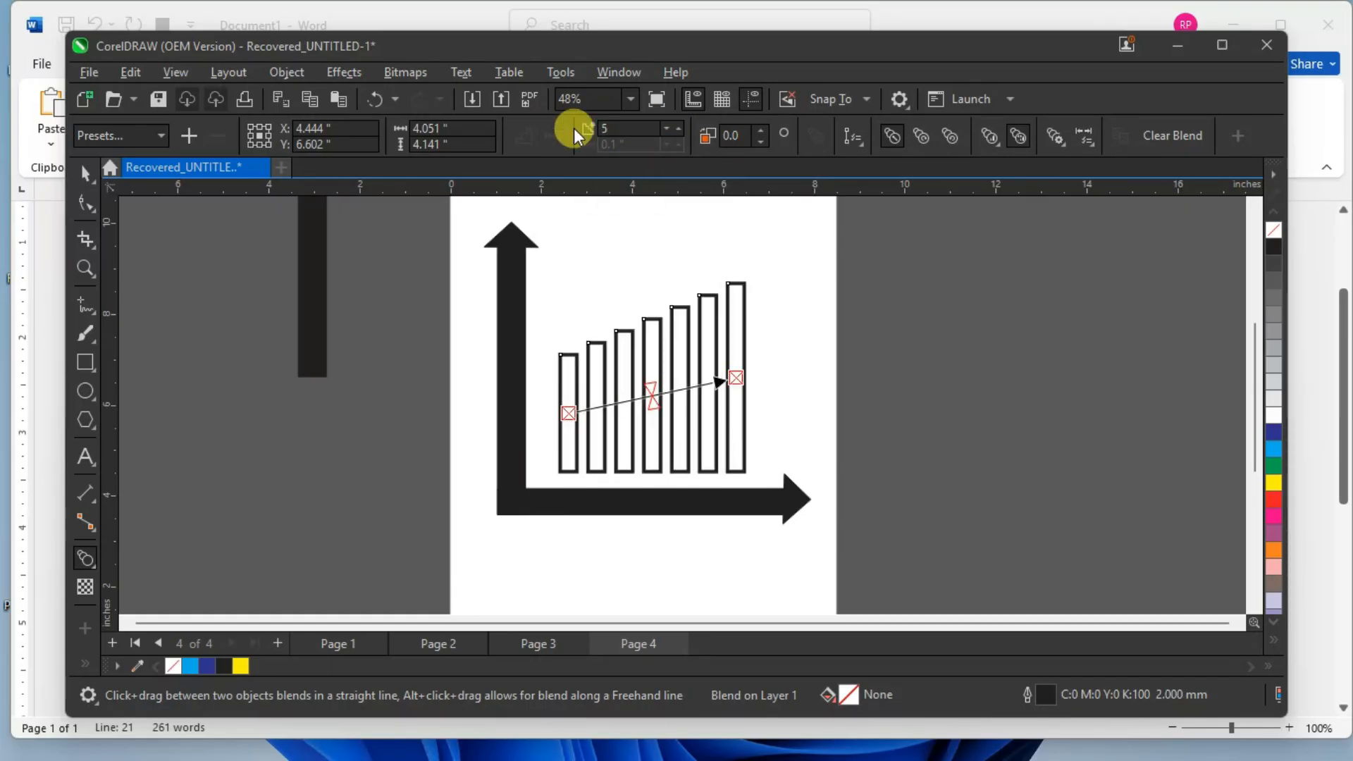
left_click(87, 174)
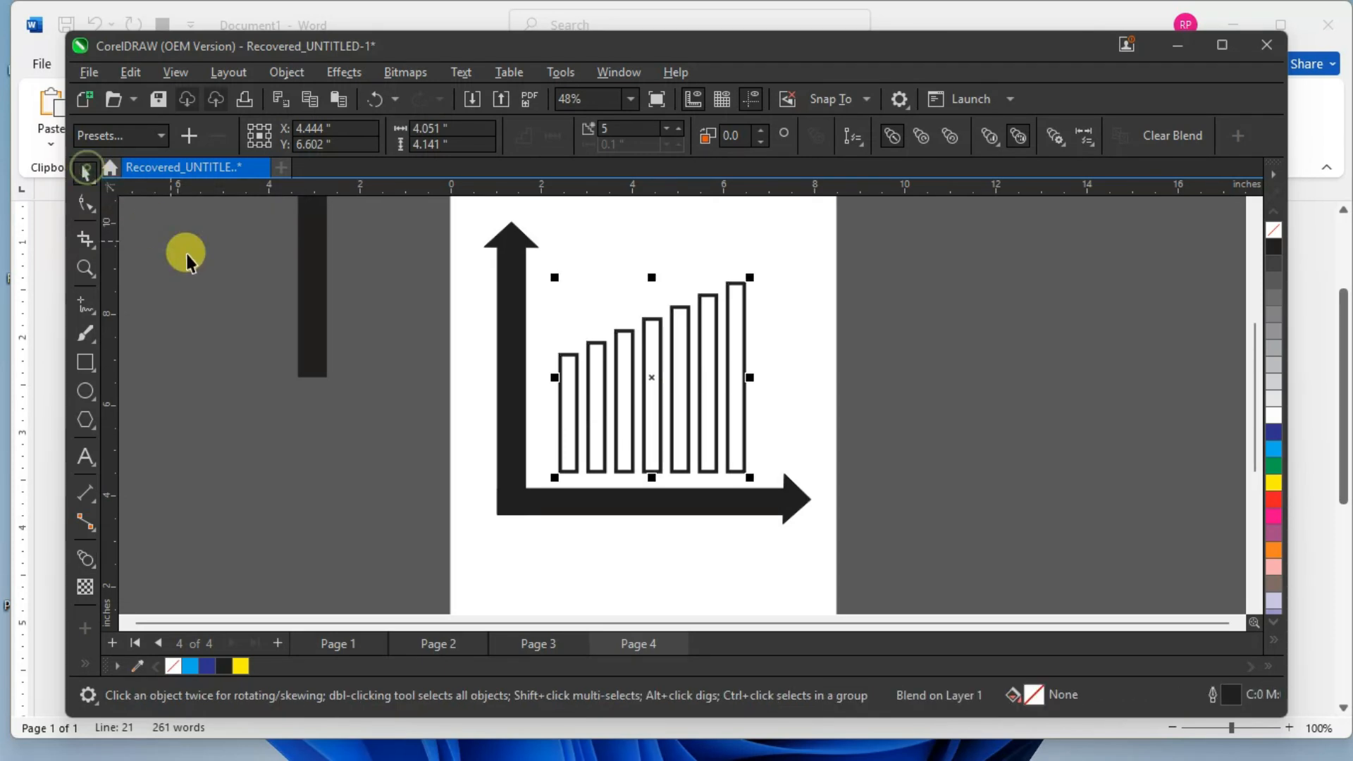
left_click(408, 381)
left_click_drag(447, 219, 887, 572)
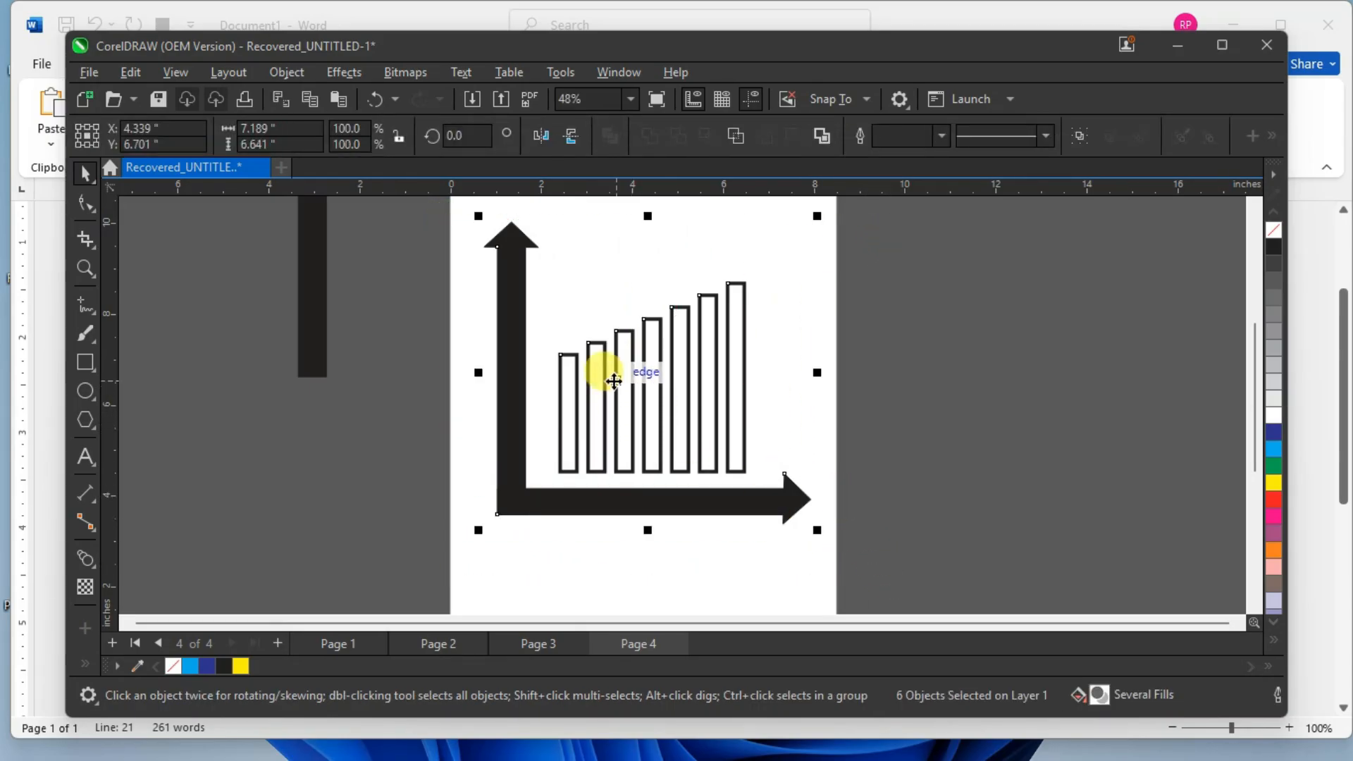
left_click(404, 304)
scroll(466, 261, "down", 1)
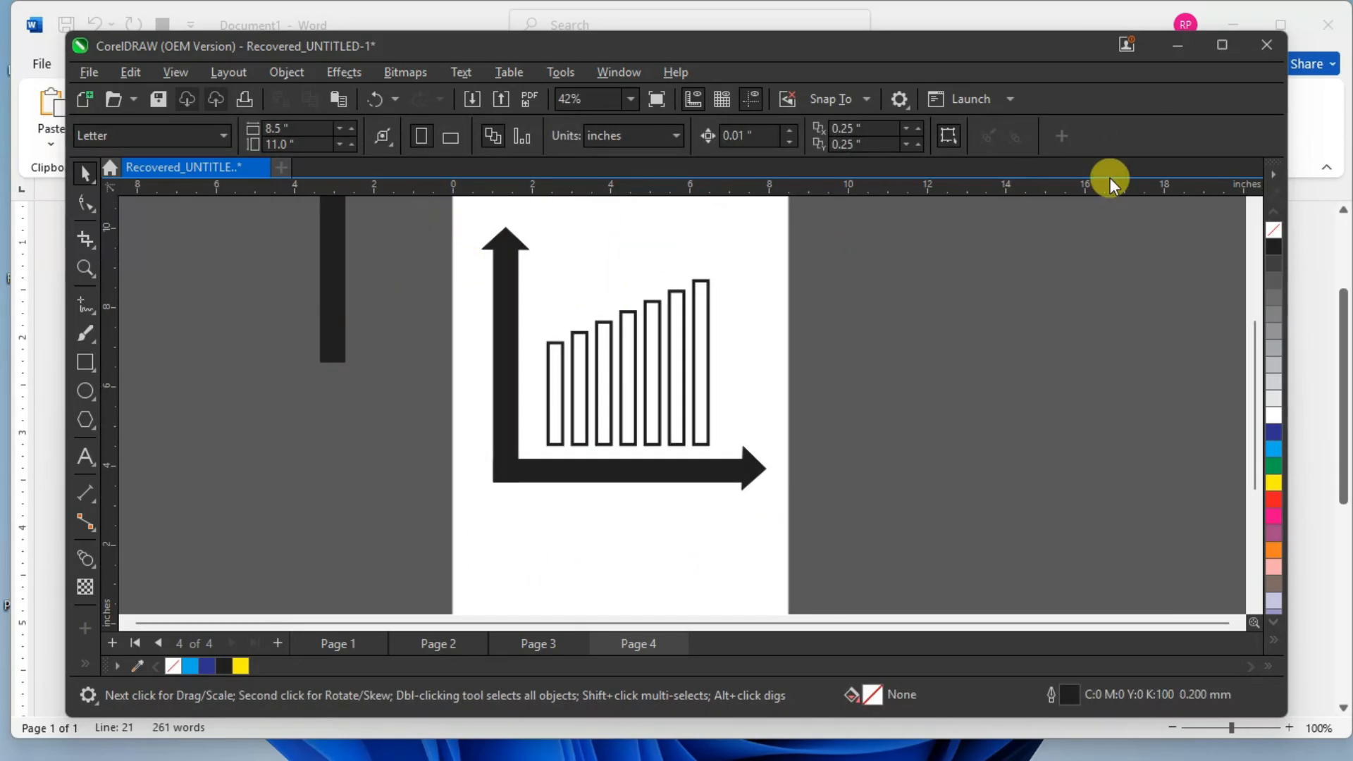
Move the spare upright arrow from beside the page onto the chart, over the bars, at about X 3.811", Y 9.125".
scroll(1255, 206, "up", 3)
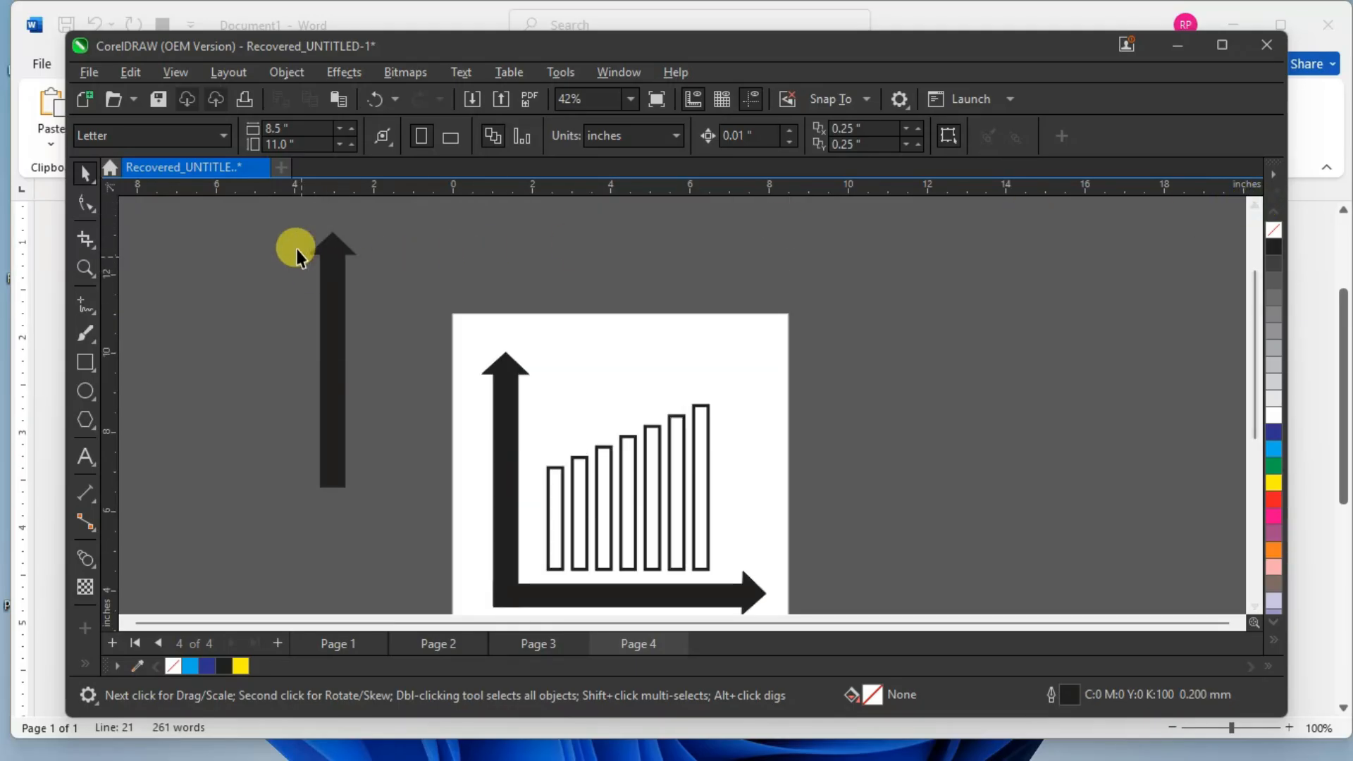
left_click_drag(444, 446, 433, 530)
left_click_drag(317, 324, 399, 323)
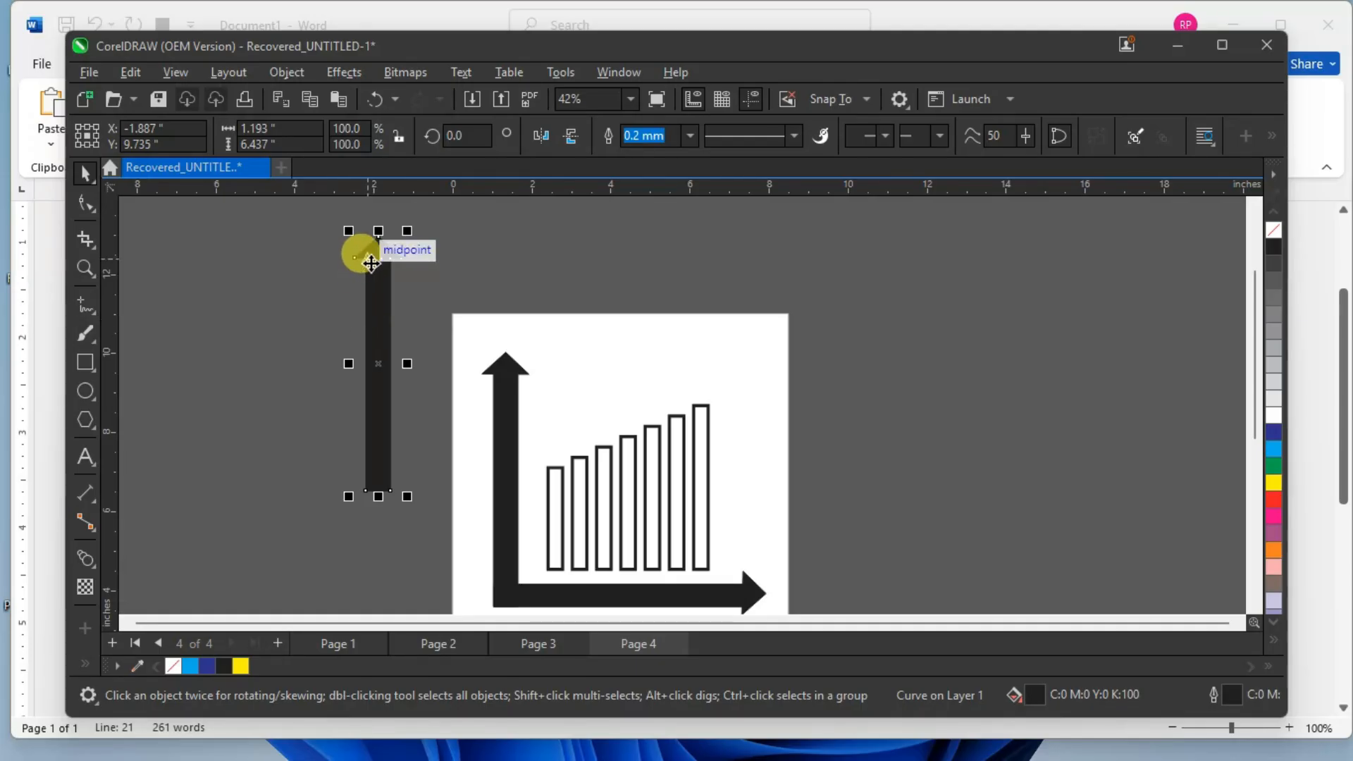
left_click(376, 262)
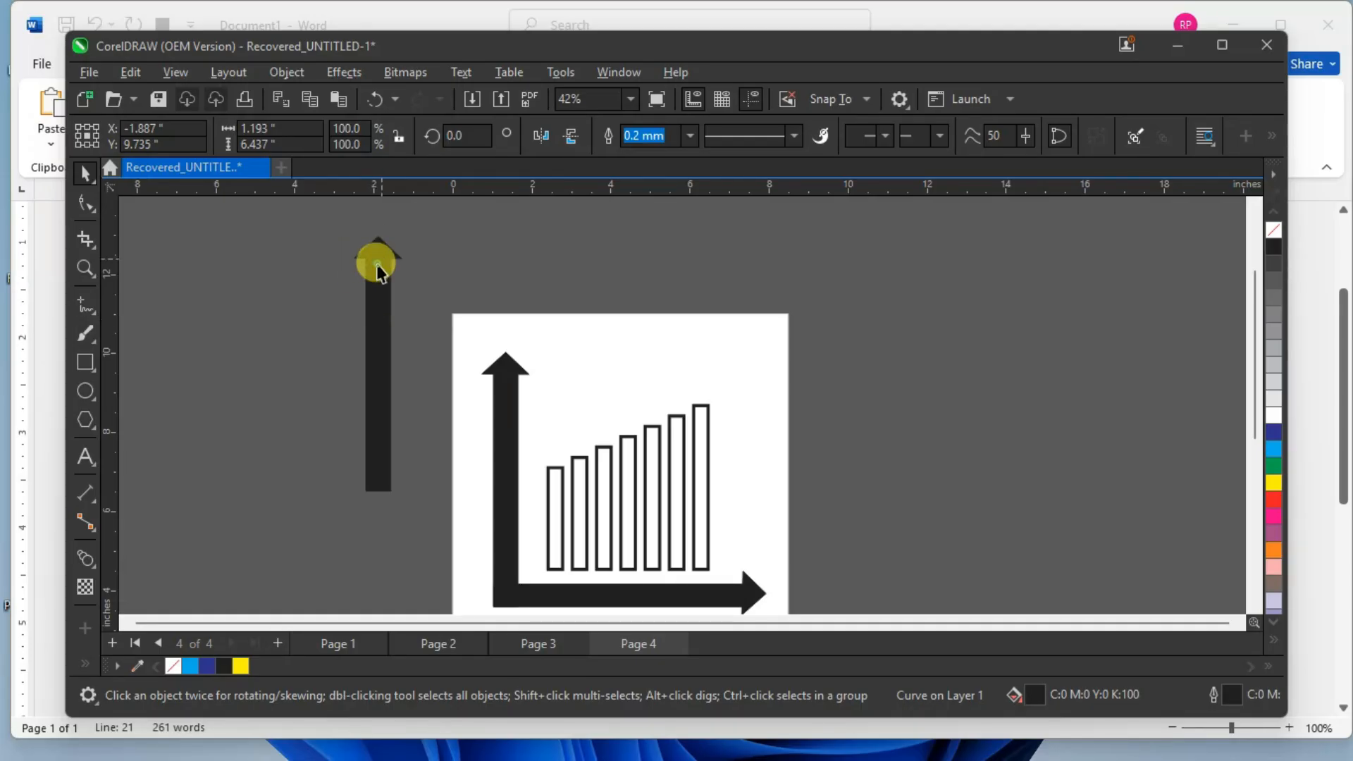
left_click(453, 293)
left_click_drag(331, 227, 451, 496)
left_click(403, 282)
left_click(375, 250)
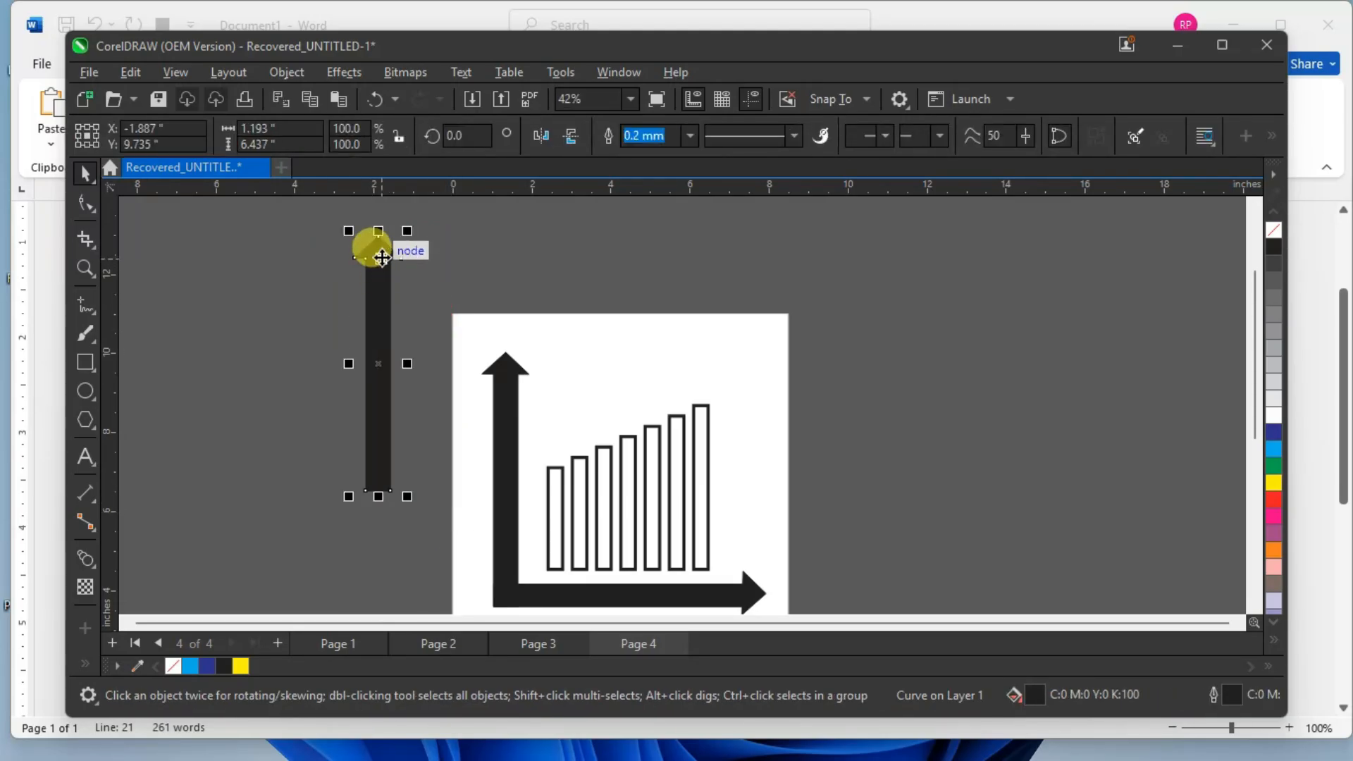
left_click_drag(378, 259, 602, 281)
left_click(604, 276)
left_click(641, 252)
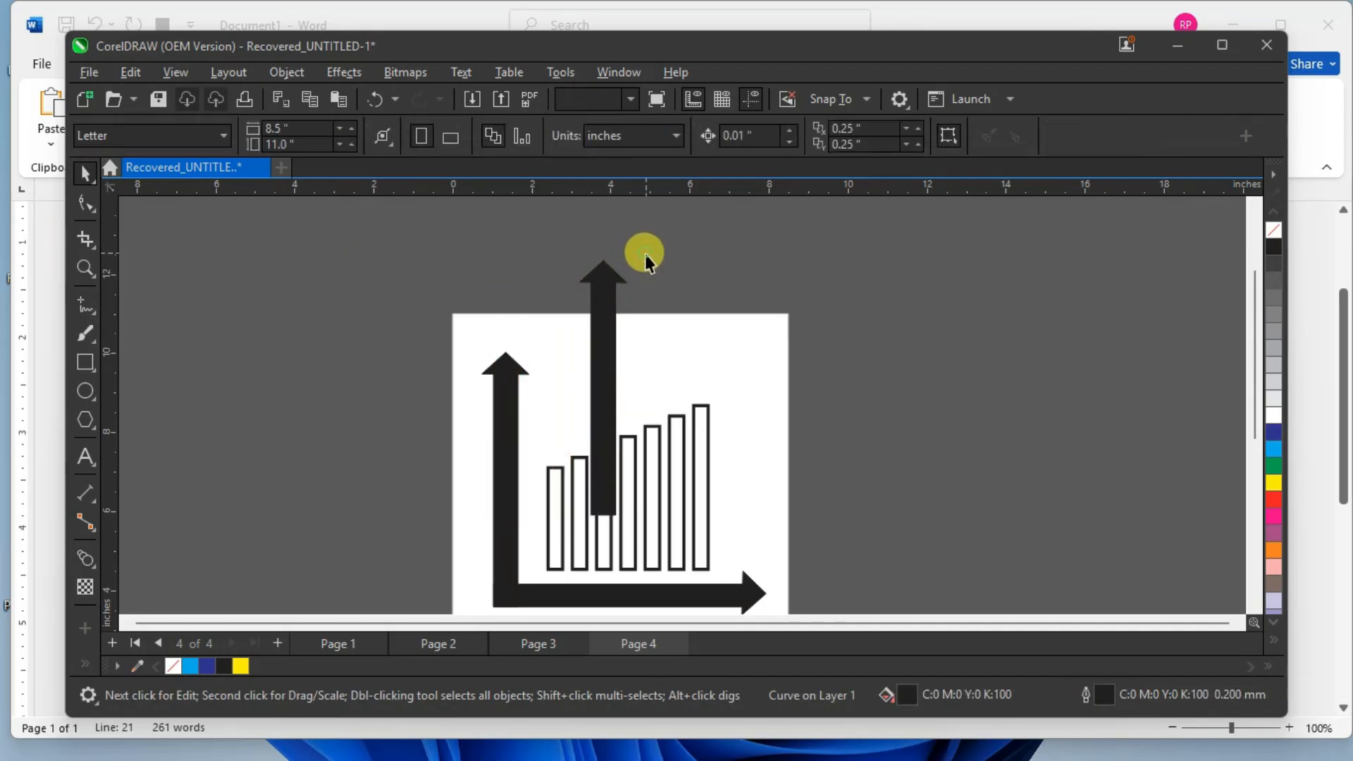
Rotate the spare arrow to about 301.3° so it points up along the rising bars.
left_click(607, 269)
left_click(604, 273)
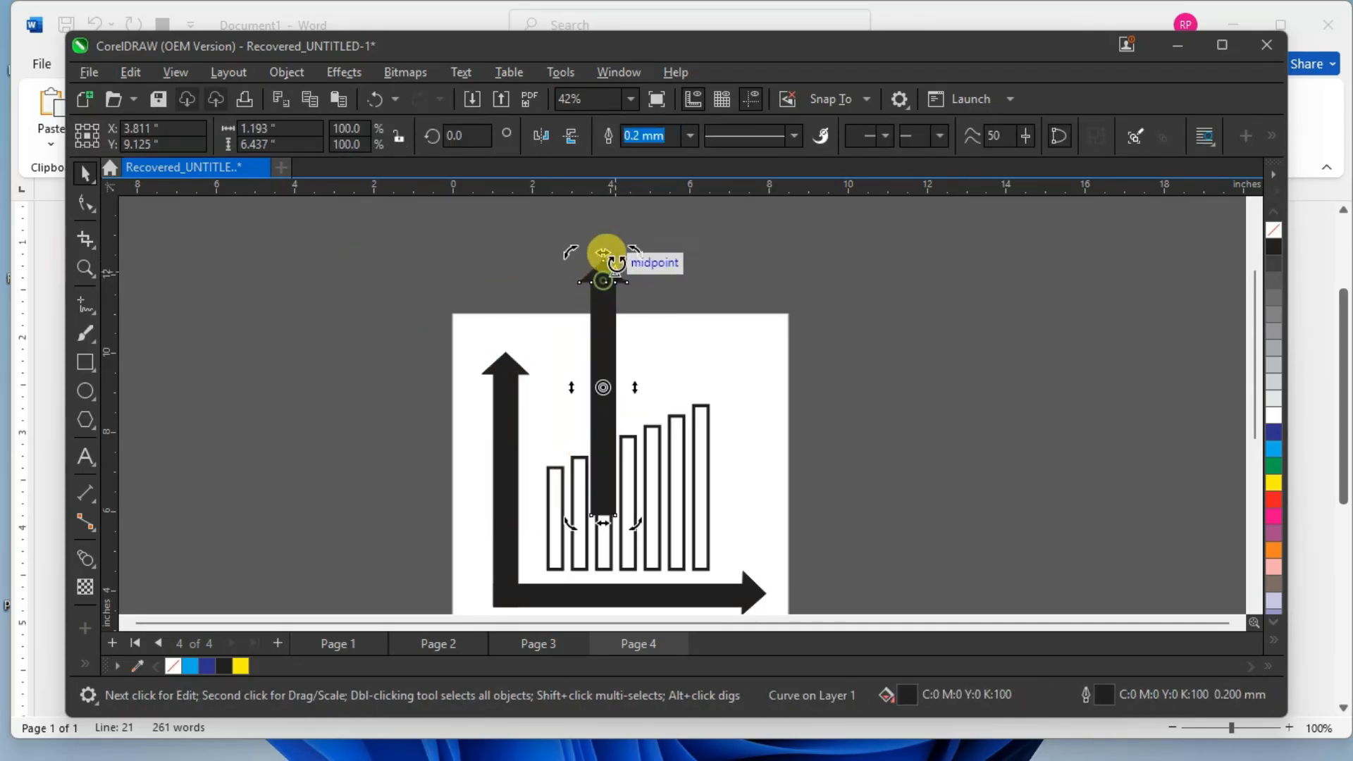
left_click_drag(625, 243, 733, 351)
left_click(803, 392)
left_click(649, 368)
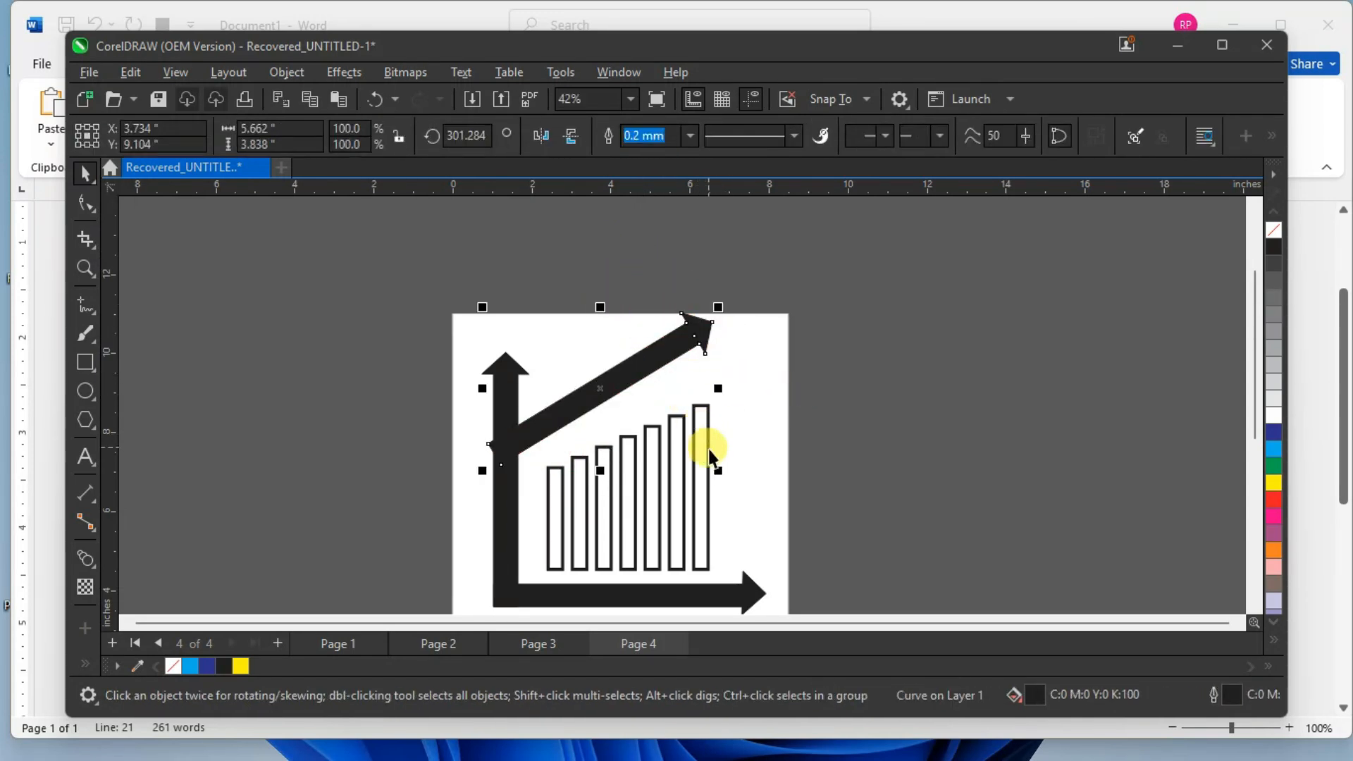
Scale the tilted arrow down to about 68% and place it just above the bars, at about X 4.158", Y 8.589".
left_click_drag(717, 467, 641, 417)
left_click_drag(580, 341, 645, 396)
scroll(656, 392, "up", 2)
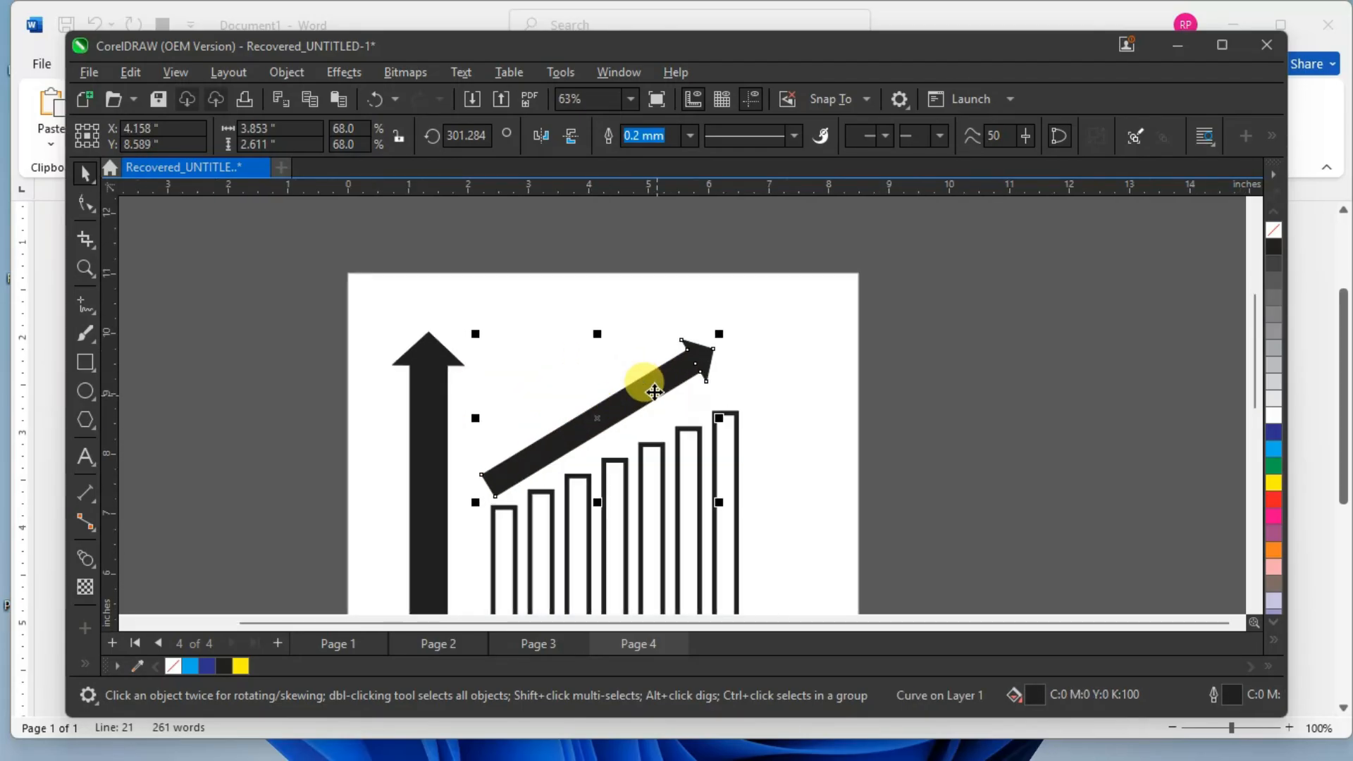
Fine-tune the tilted arrow's rotation to about 298.9° to follow the slope of the bar tops.
left_click(629, 393)
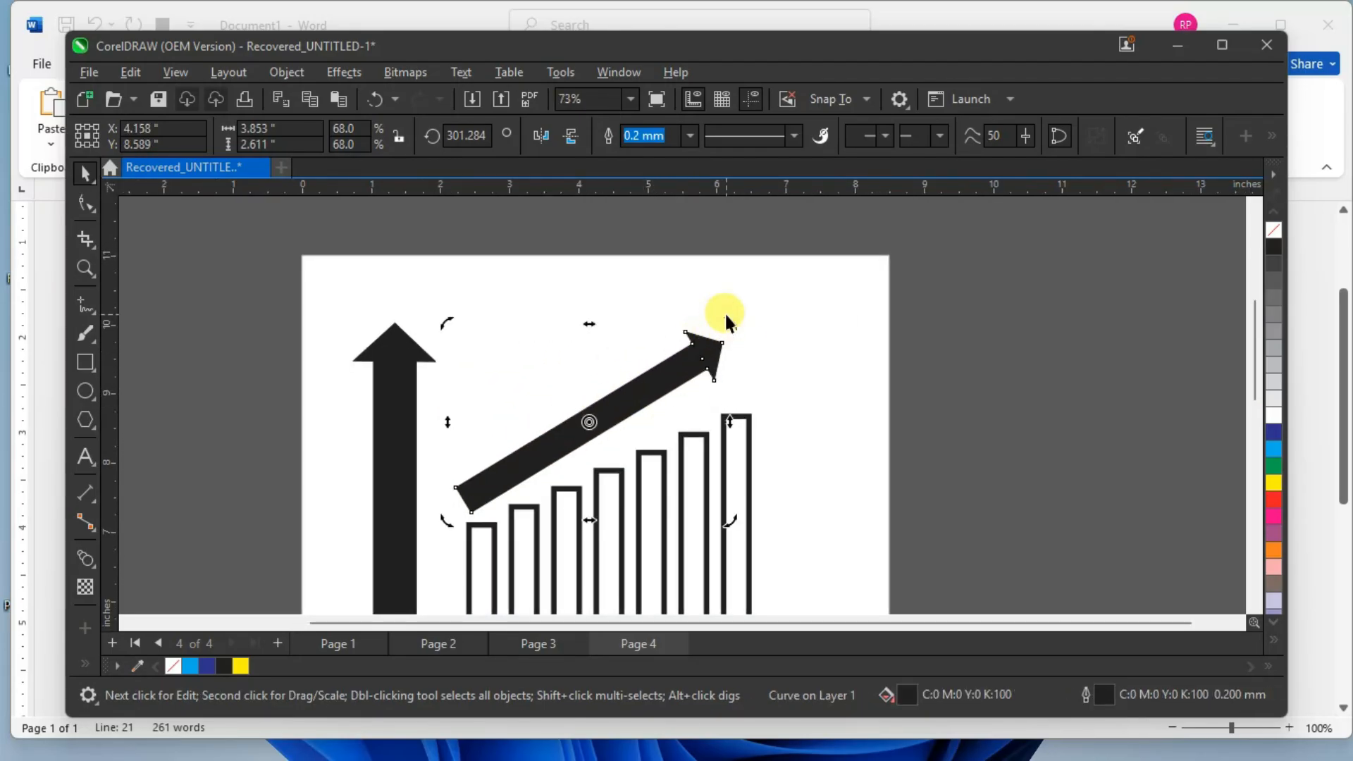
mouse_move(729, 312)
left_mouse_down()
mouse_move(754, 336)
mouse_move(747, 319)
left_mouse_up()
left_click(911, 327)
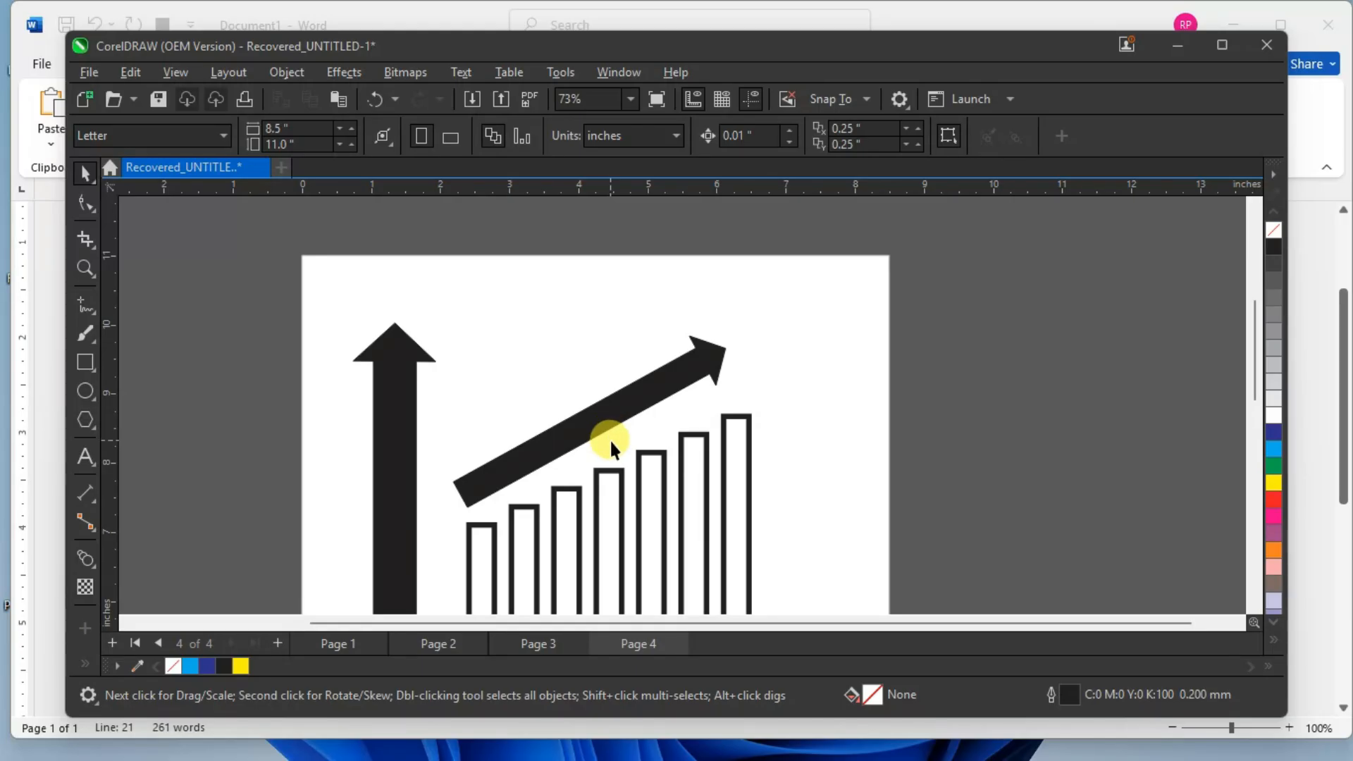
Delete the extra node at the base of the tilted arrow's head with the Shape tool.
left_click(593, 422)
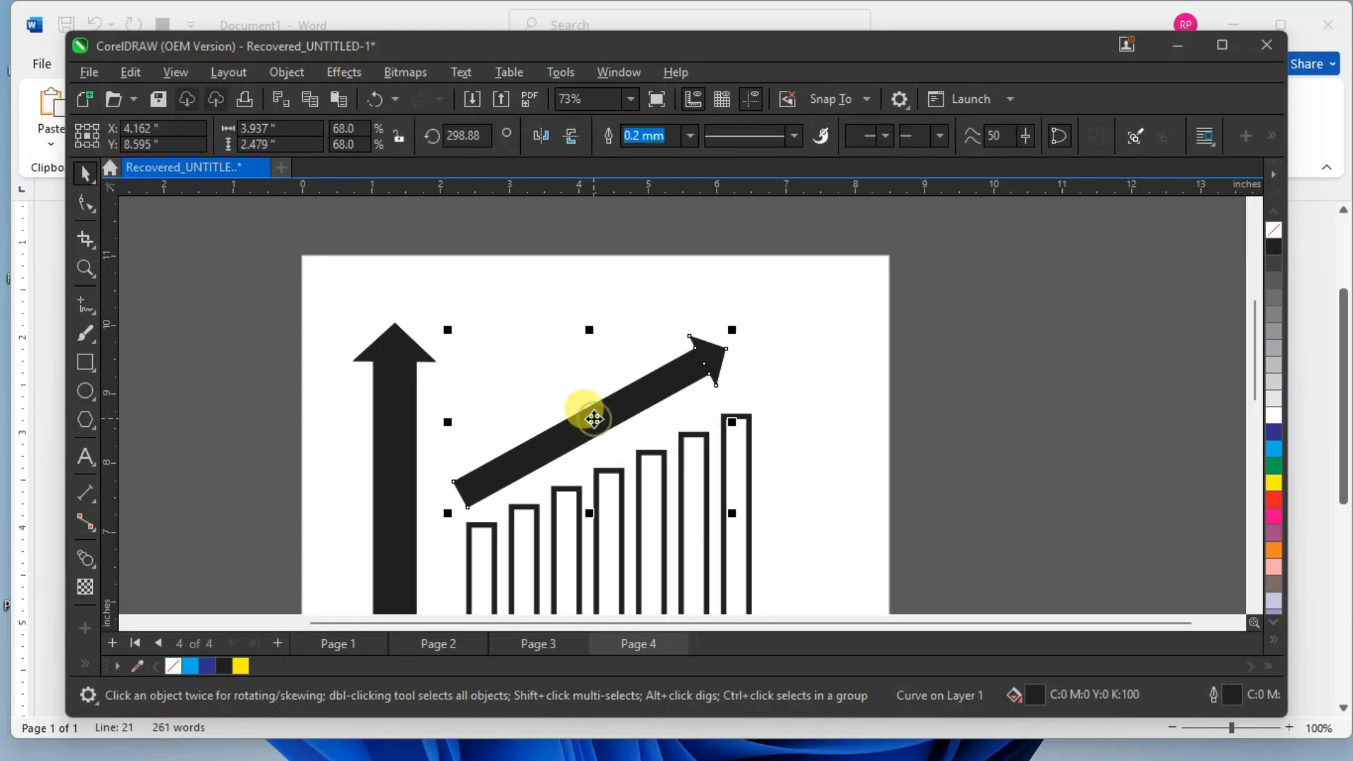
left_click(87, 203)
scroll(603, 360, "up", 2)
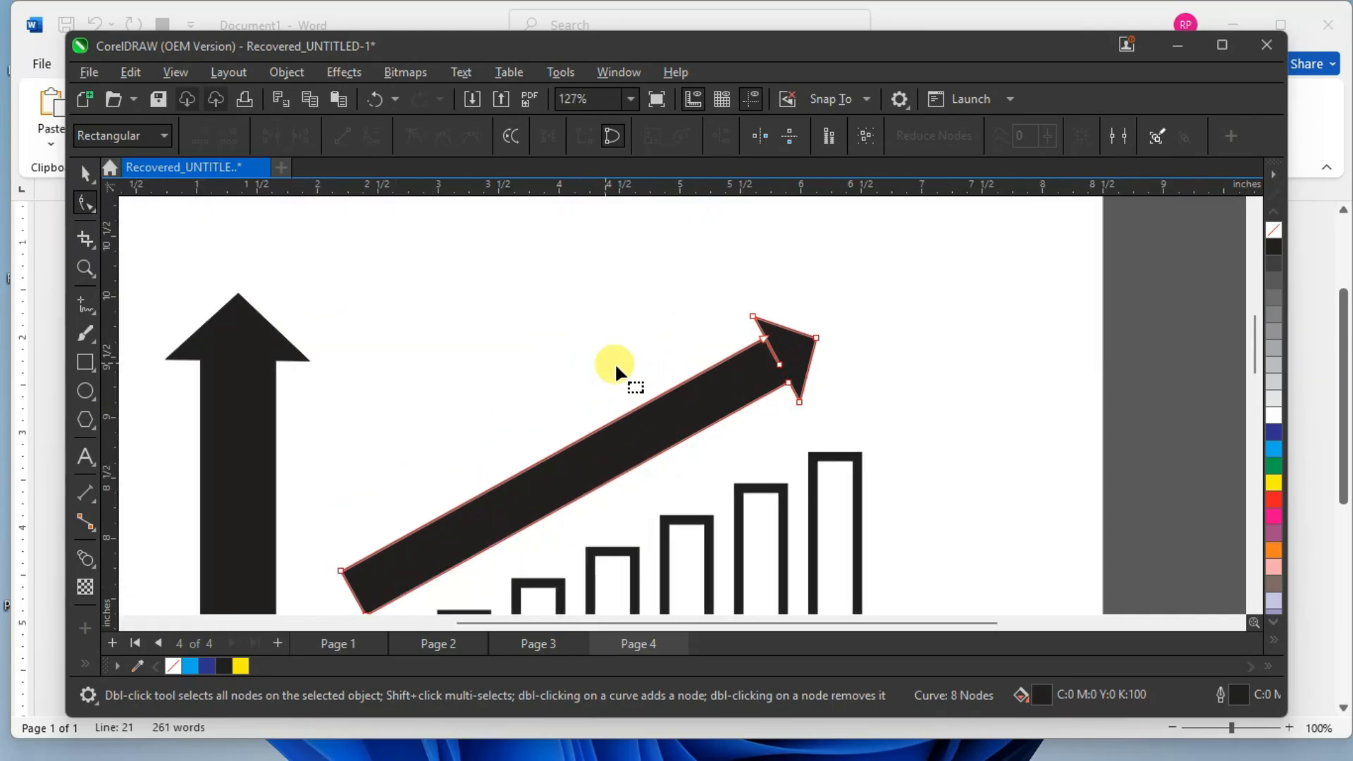
left_click(780, 365)
double_click(780, 365)
left_click_drag(1250, 353, 1280, 371)
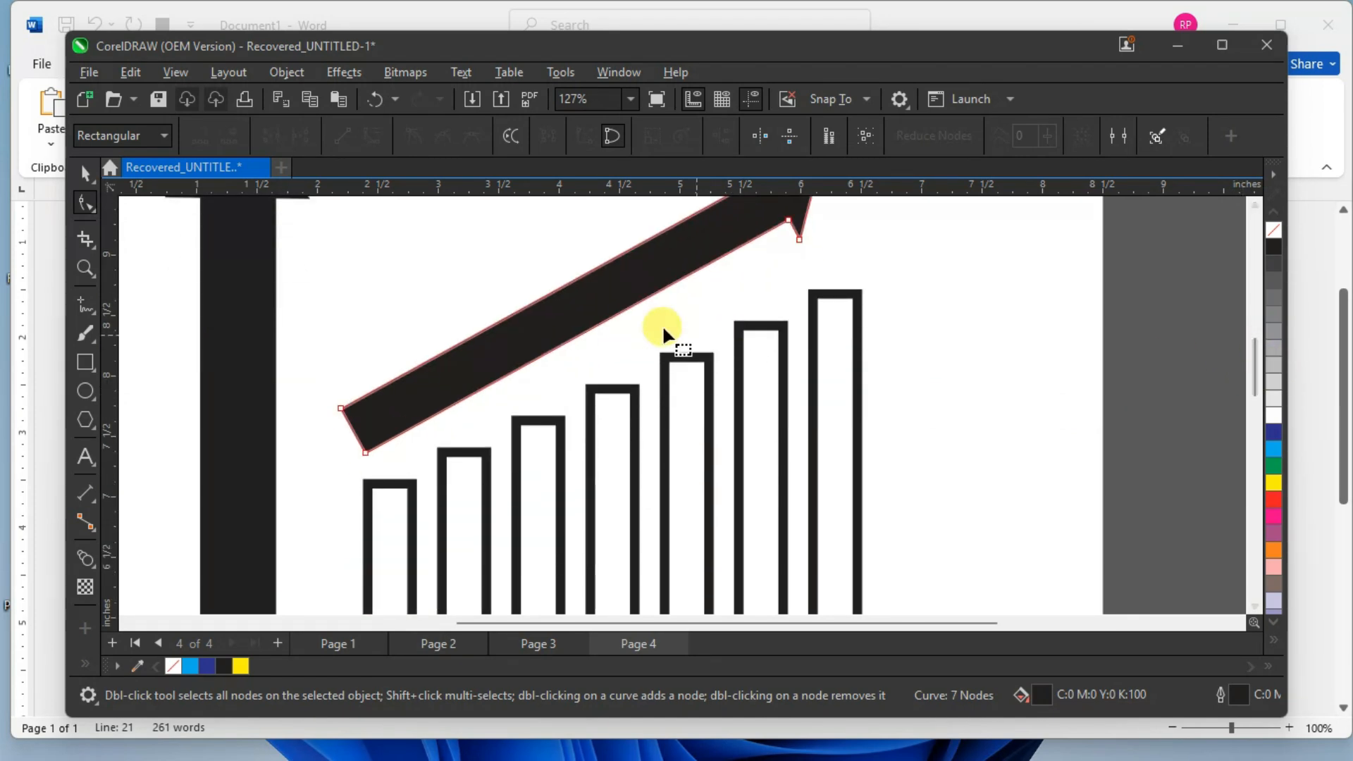
scroll(670, 293, "up", 1)
scroll(872, 267, "down", 1)
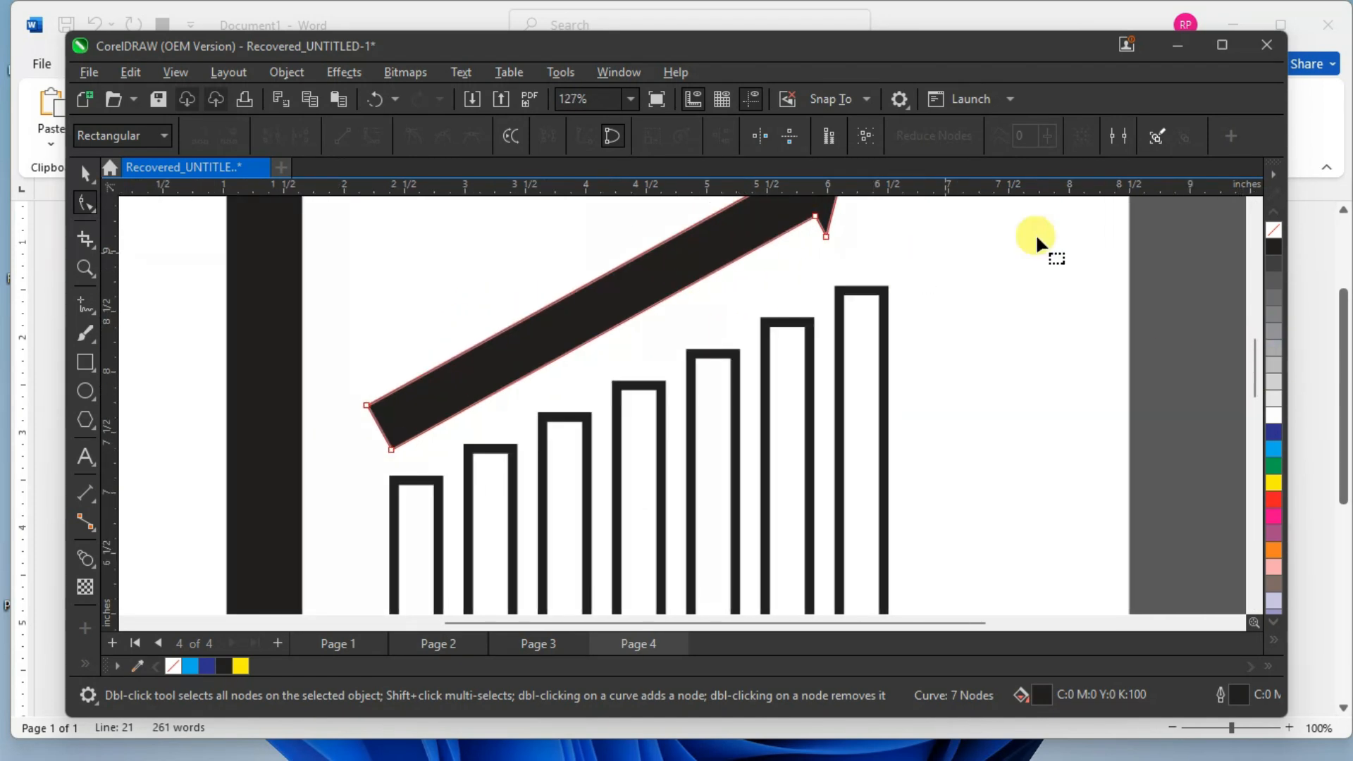
left_click(1254, 202)
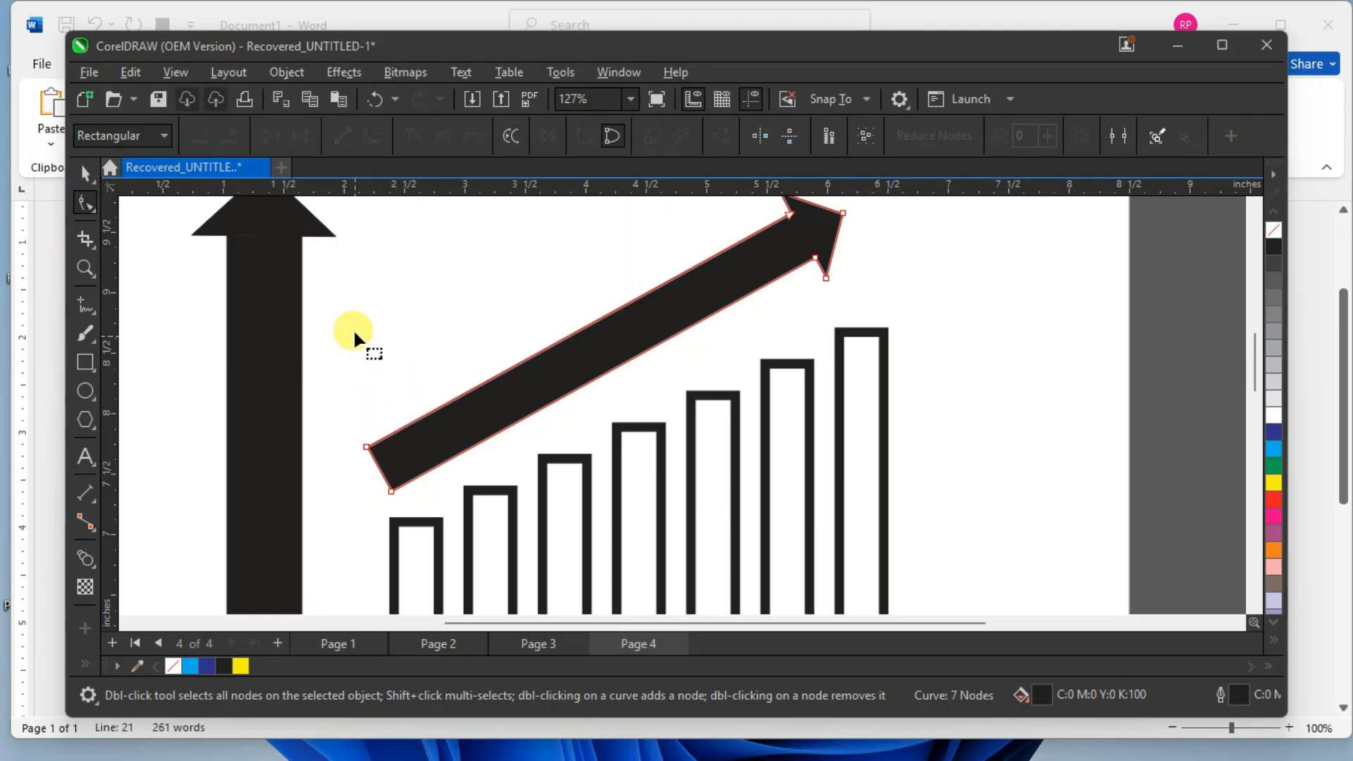
Convert the upper long edge of the tilted arrow's shaft to a curve and bend it slightly inward.
left_click_drag(607, 321, 614, 328)
key("ctrl+z")
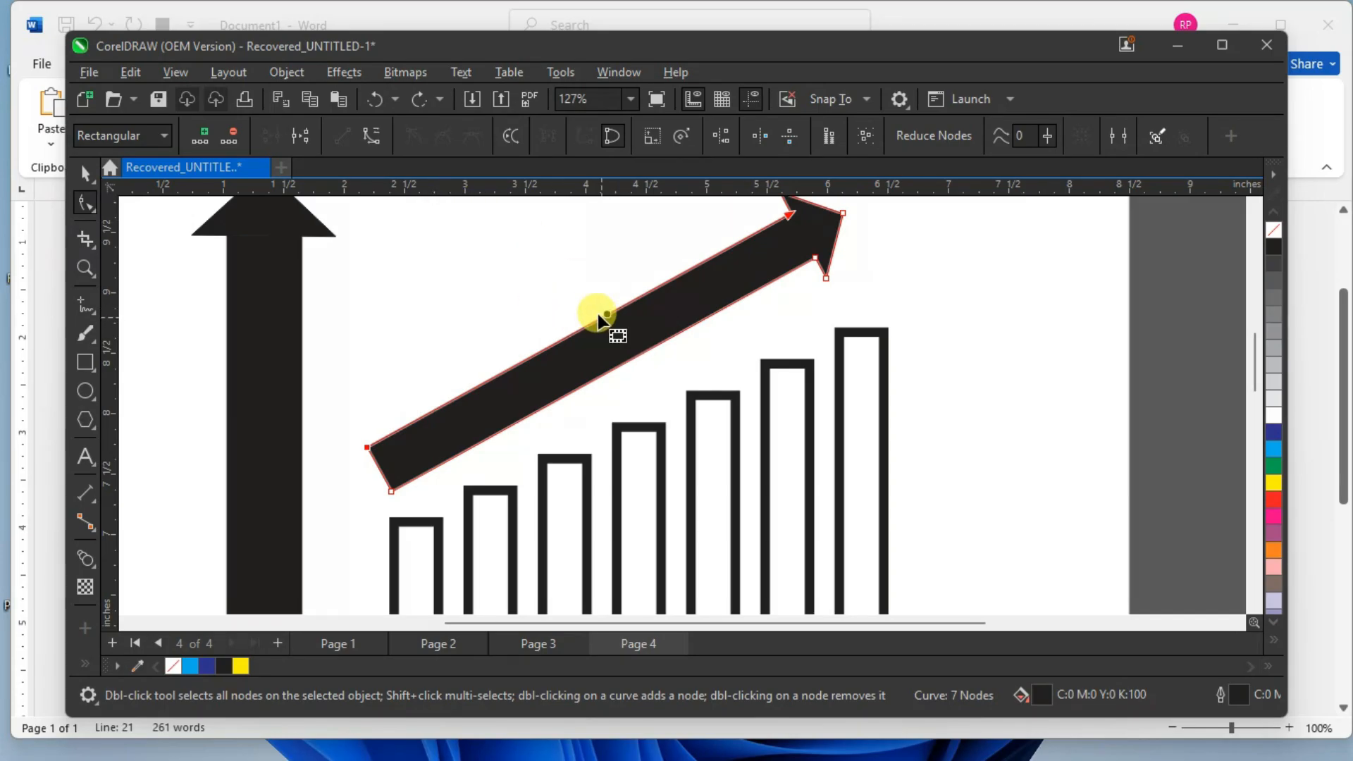
left_click(371, 137)
left_click(615, 322)
left_click(609, 314)
left_click_drag(609, 314, 624, 329)
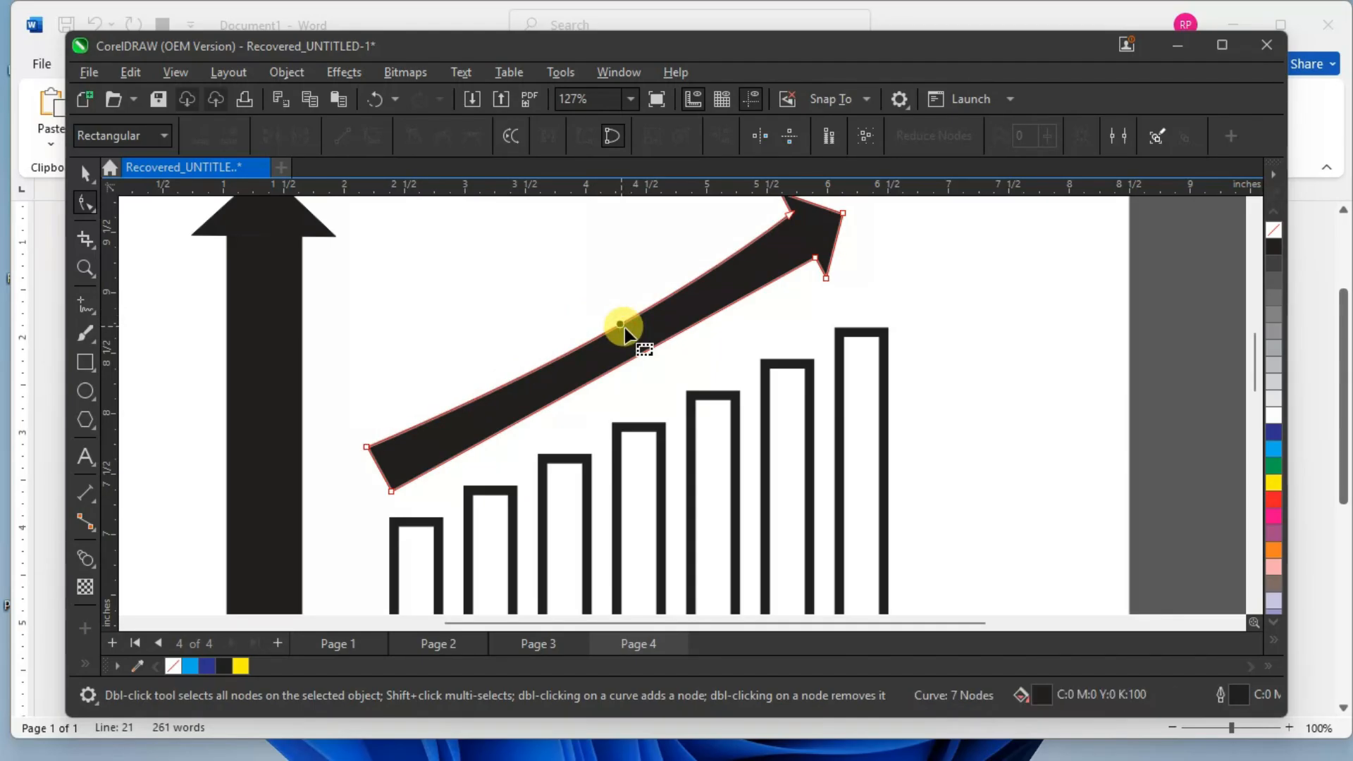
Convert the lower long edge of the arrow's shaft to a curve and bend both edges into a matching upward sweep.
left_click(653, 344)
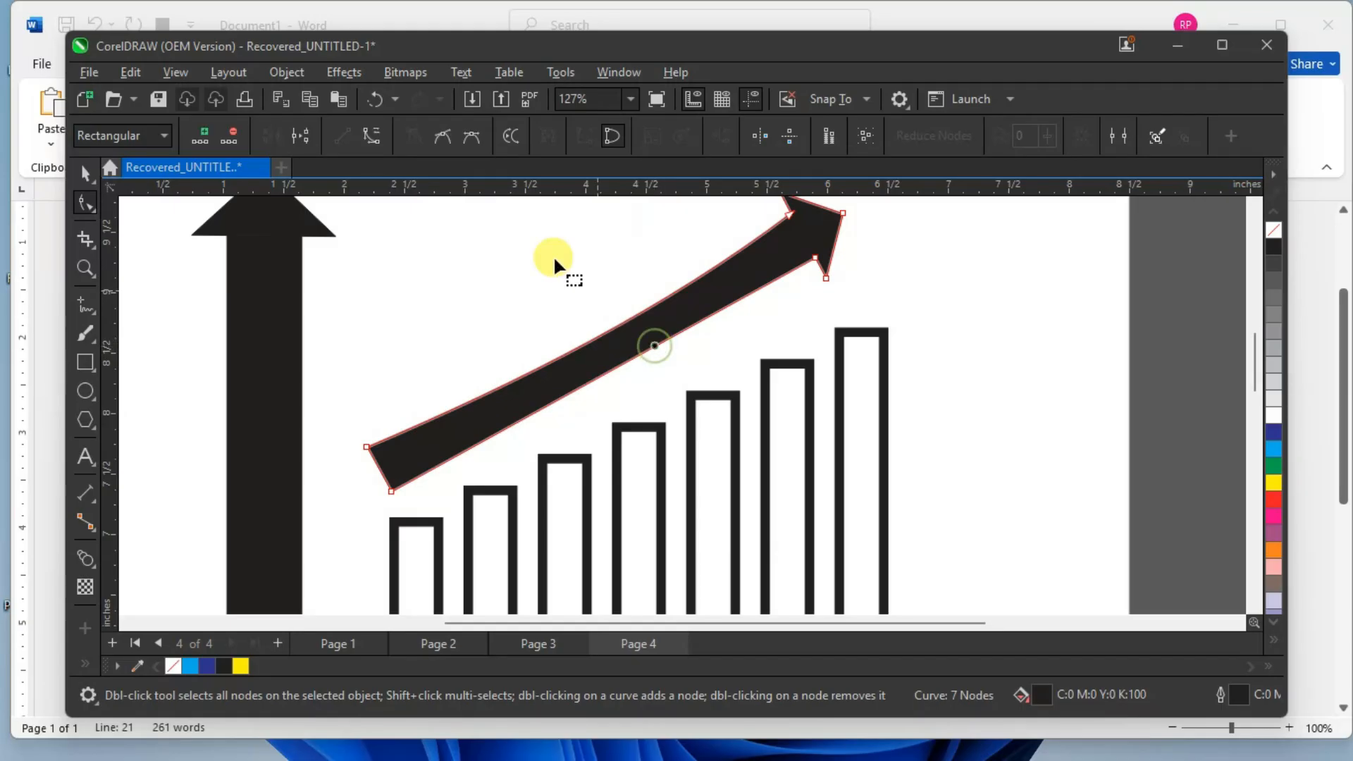
left_click(373, 138)
mouse_move(641, 349)
left_mouse_down()
mouse_move(653, 362)
mouse_move(619, 327)
mouse_move(631, 337)
left_mouse_up()
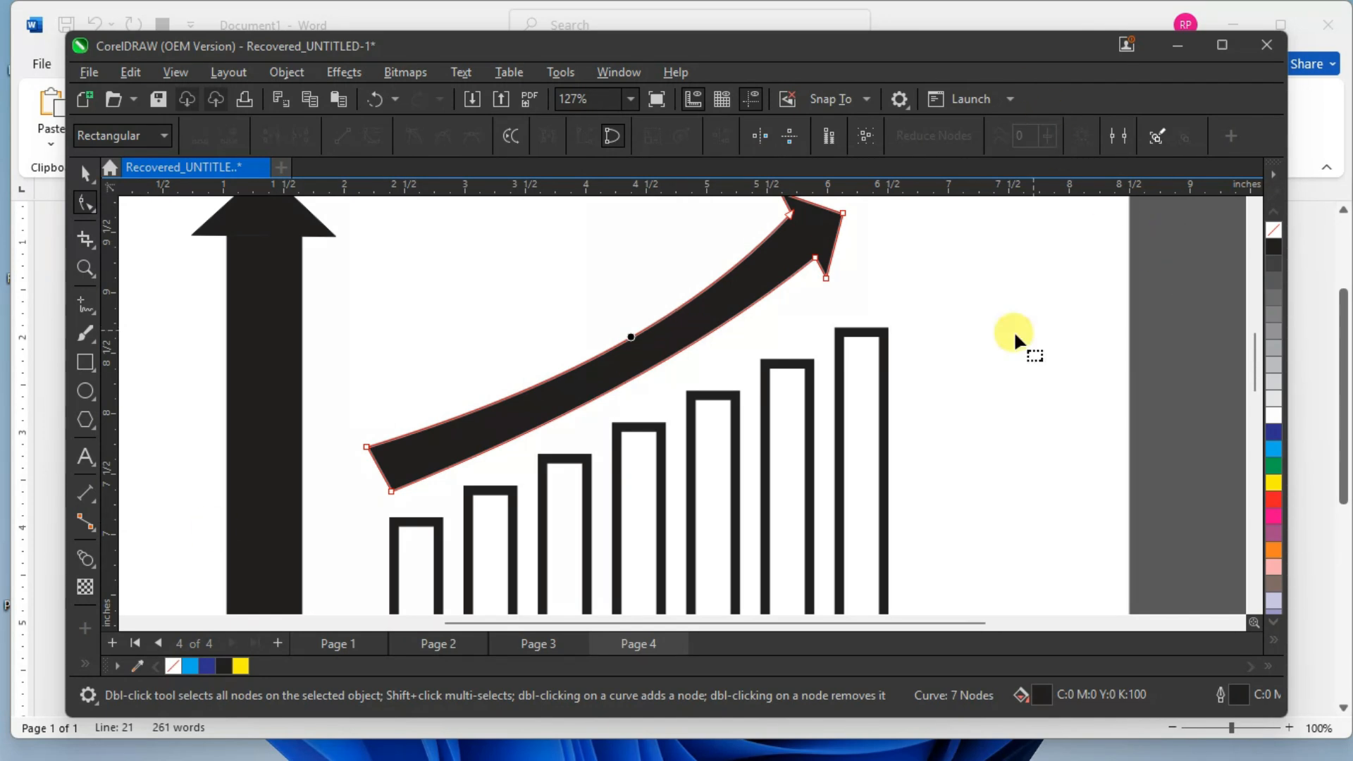
Narrow the curved arrow's tail by shifting its upper corner node inward, and smooth both shaft edges with their curve handles.
left_click(368, 448)
left_click_drag(372, 452, 380, 457)
left_click_drag(552, 407, 549, 395)
left_click(391, 489)
left_click_drag(545, 425, 552, 444)
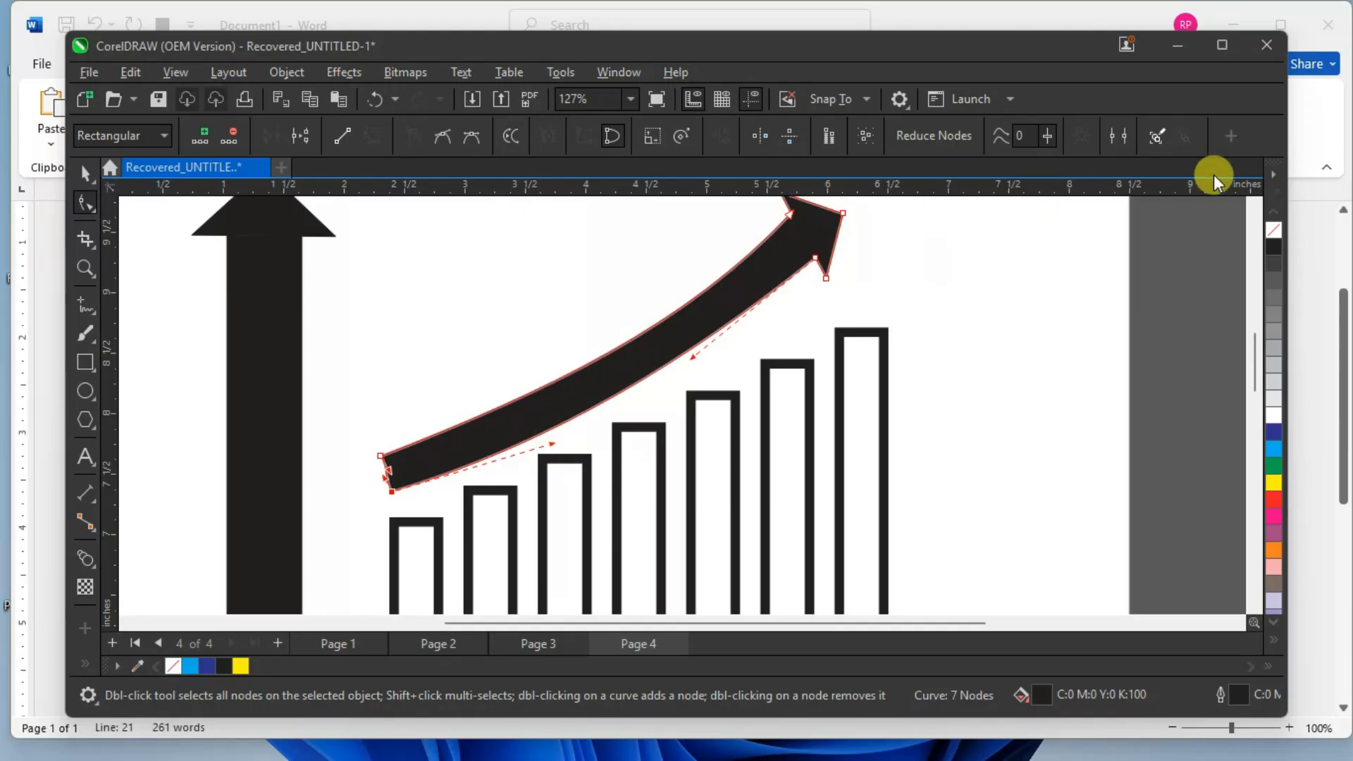
scroll(758, 266, "down", 2)
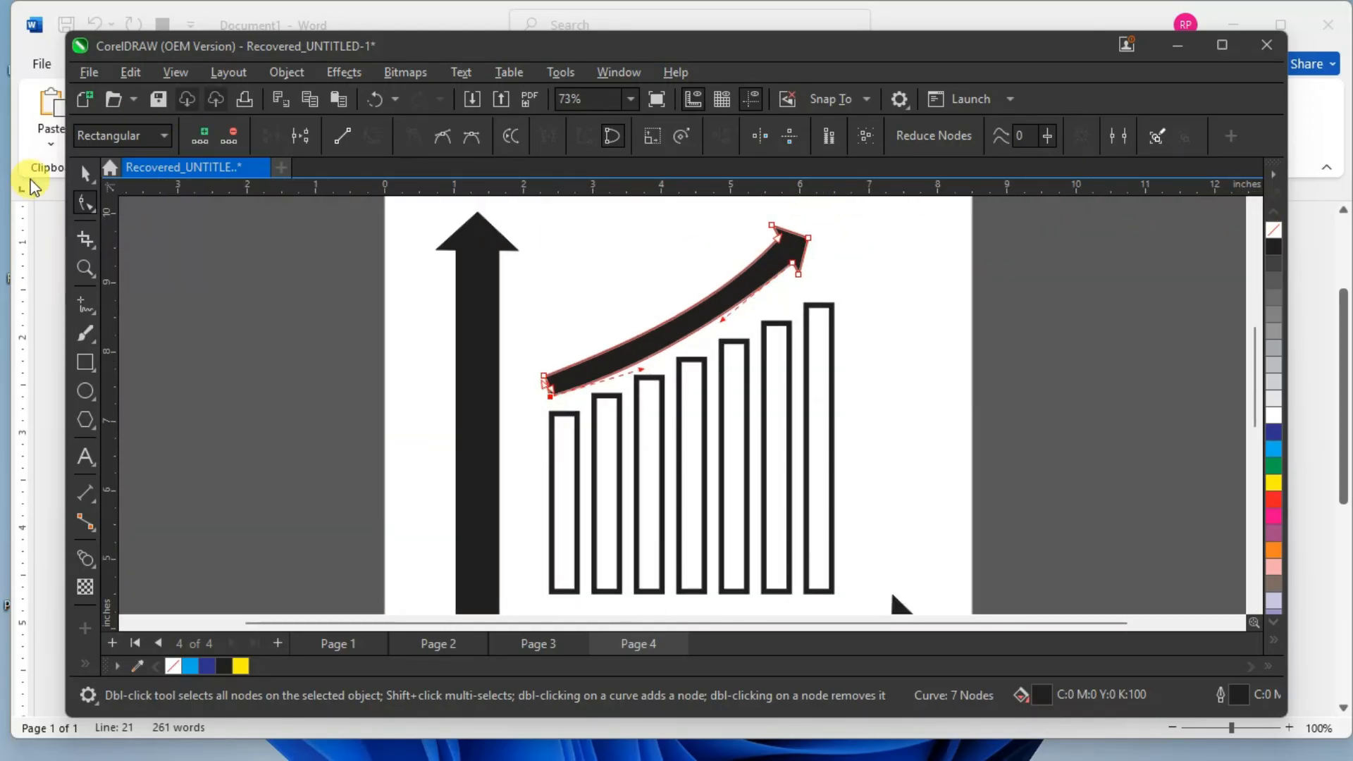
left_click(80, 174)
left_click(282, 264)
scroll(493, 311, "down", 1)
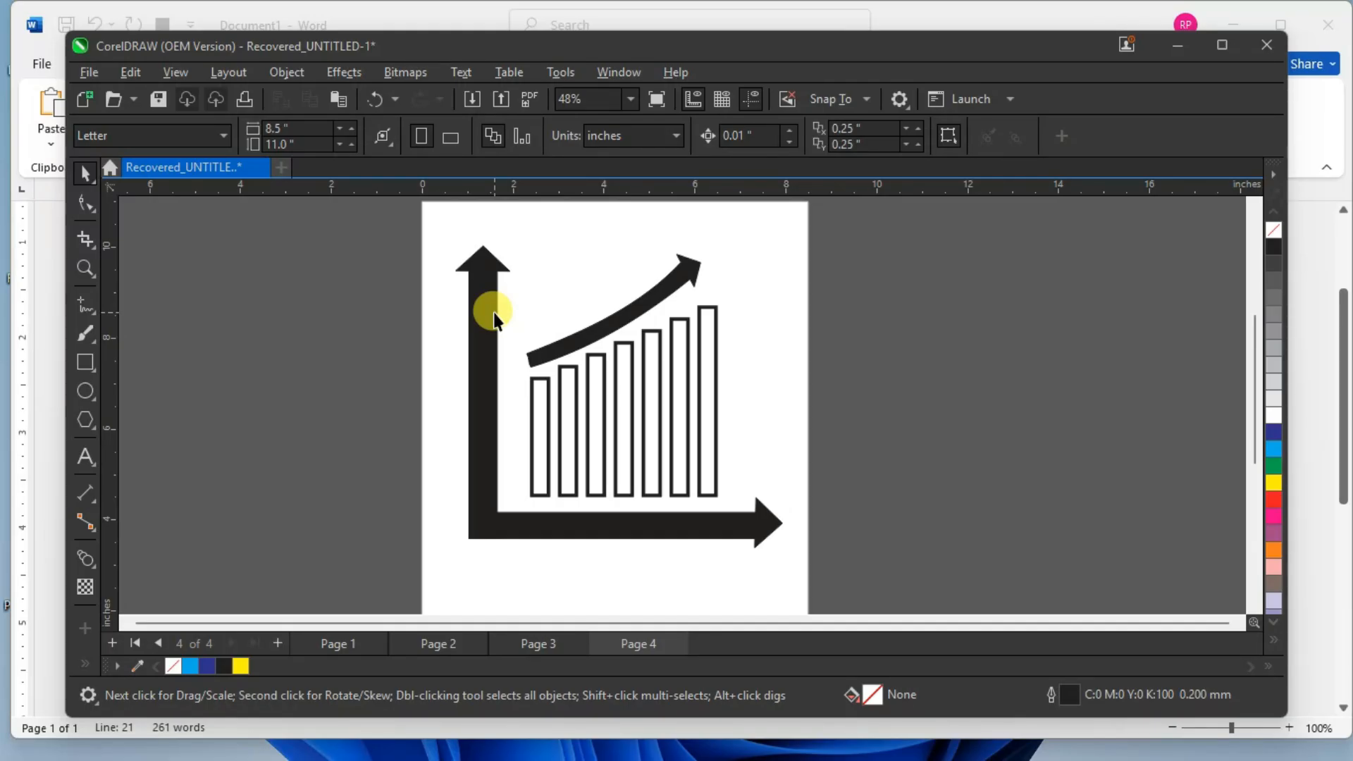
Copy the vertical axis arrow to the empty area beside the page and rotate the copy to about 307.3°.
left_click_drag(485, 327, 302, 310)
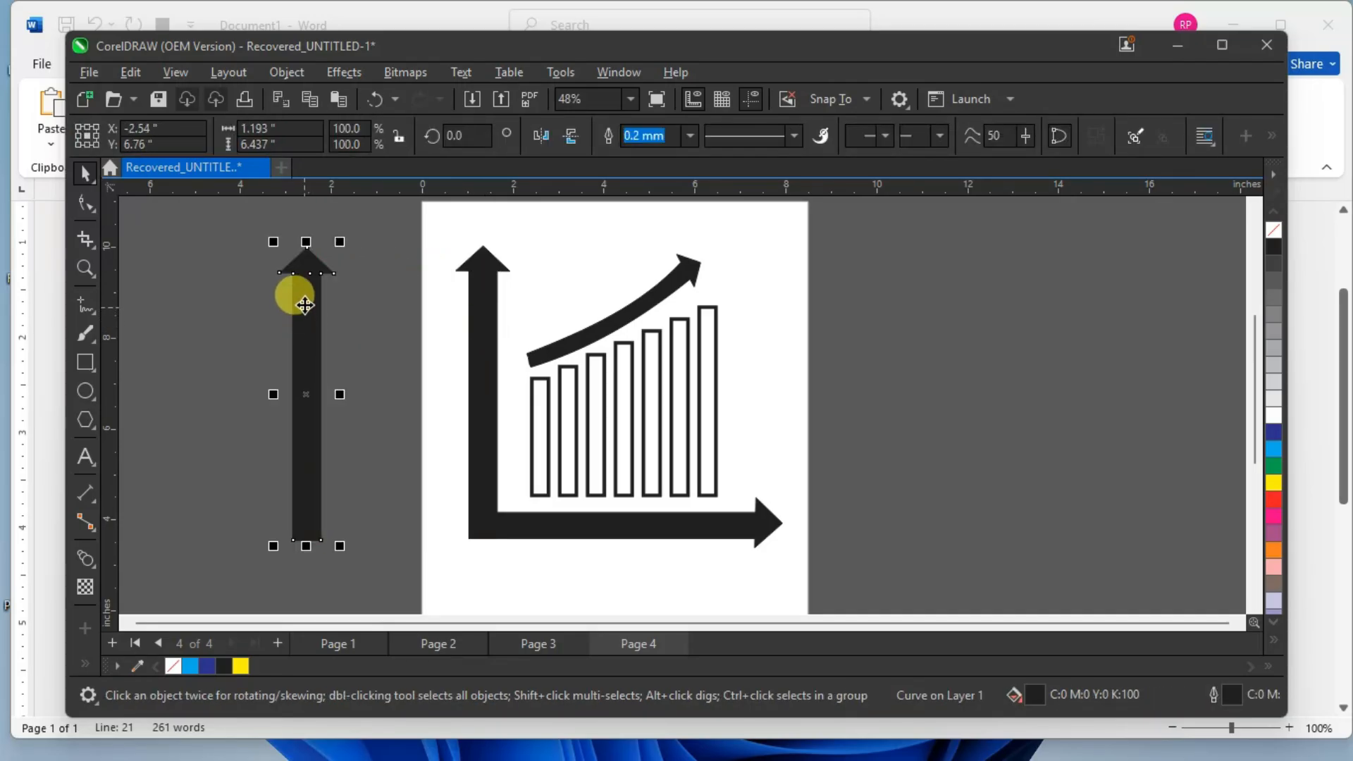
left_click(304, 304)
left_click_drag(340, 242, 443, 326)
left_click(198, 240)
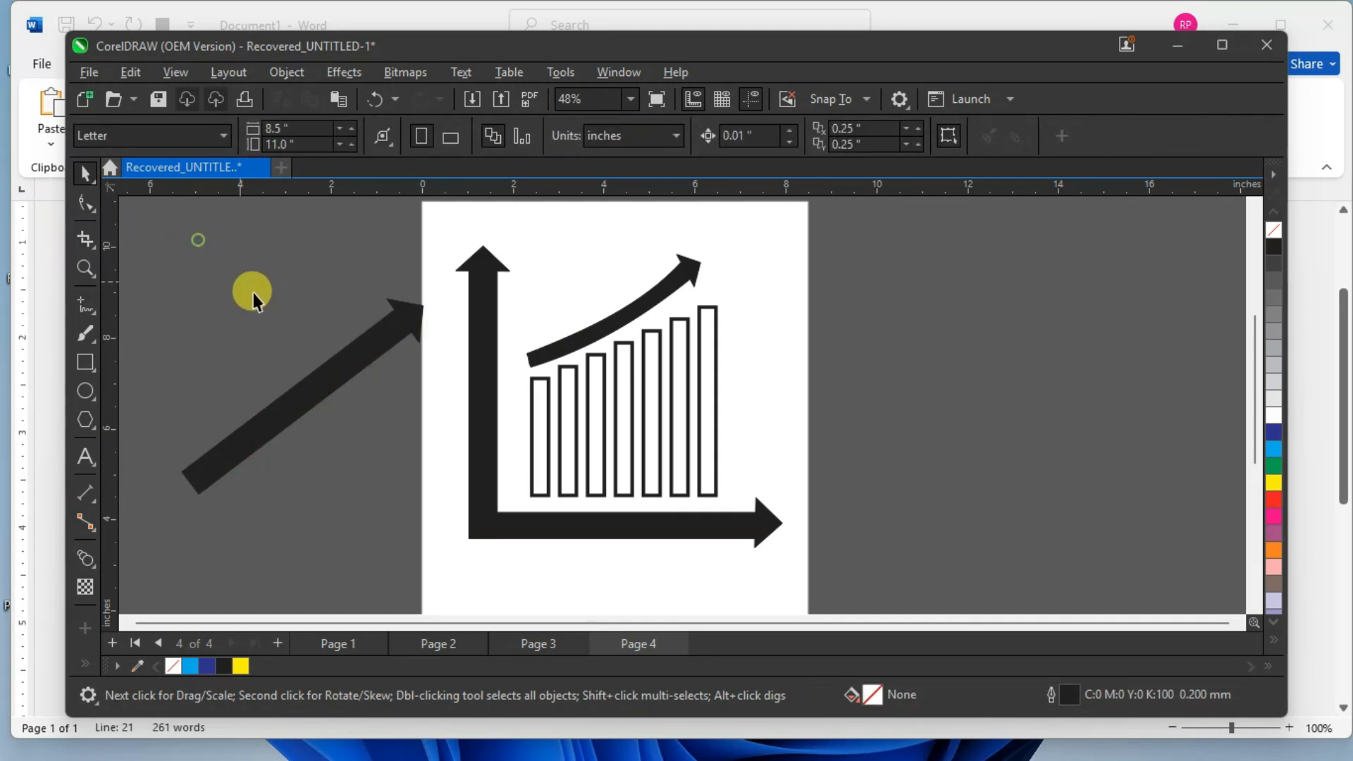
Delete the extra node at the base of the copied arrow's head with the Shape tool.
left_click(358, 363)
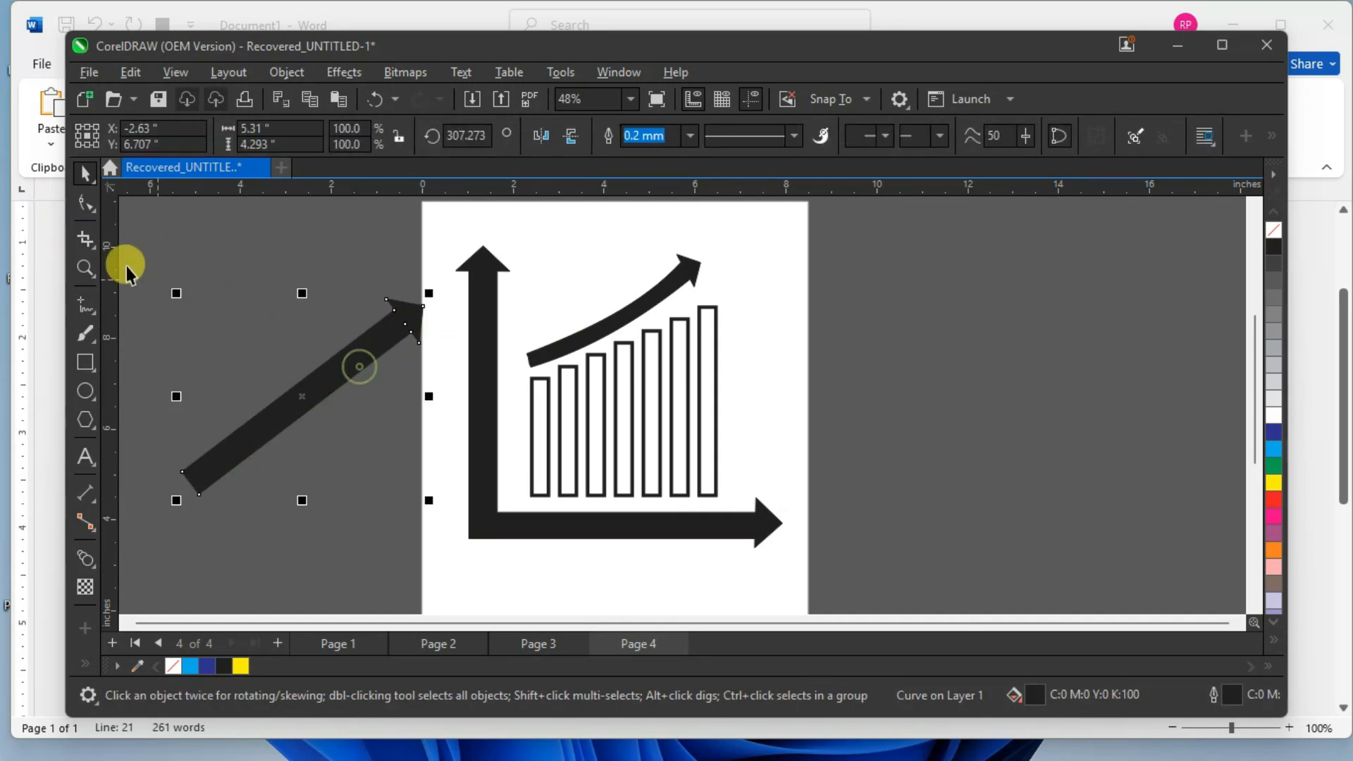
left_click(83, 205)
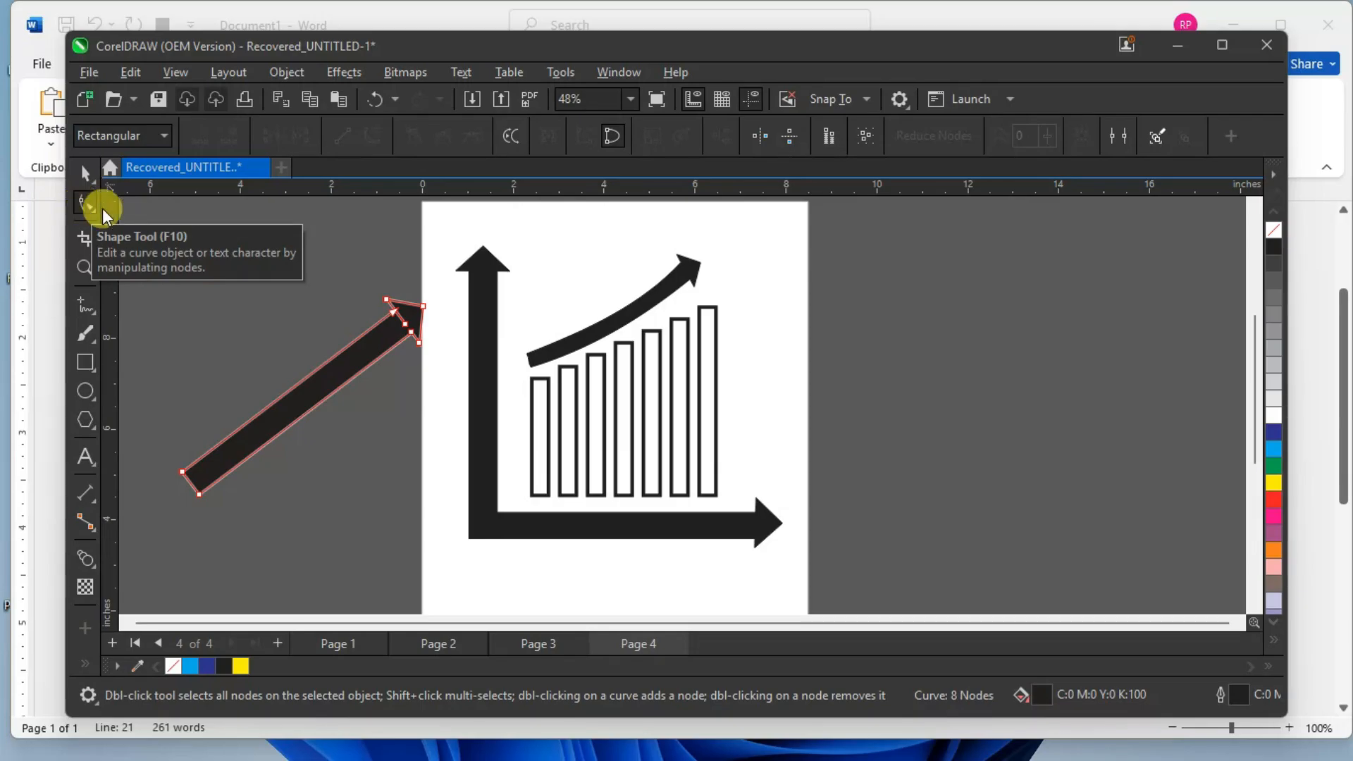
scroll(302, 263, "up", 1)
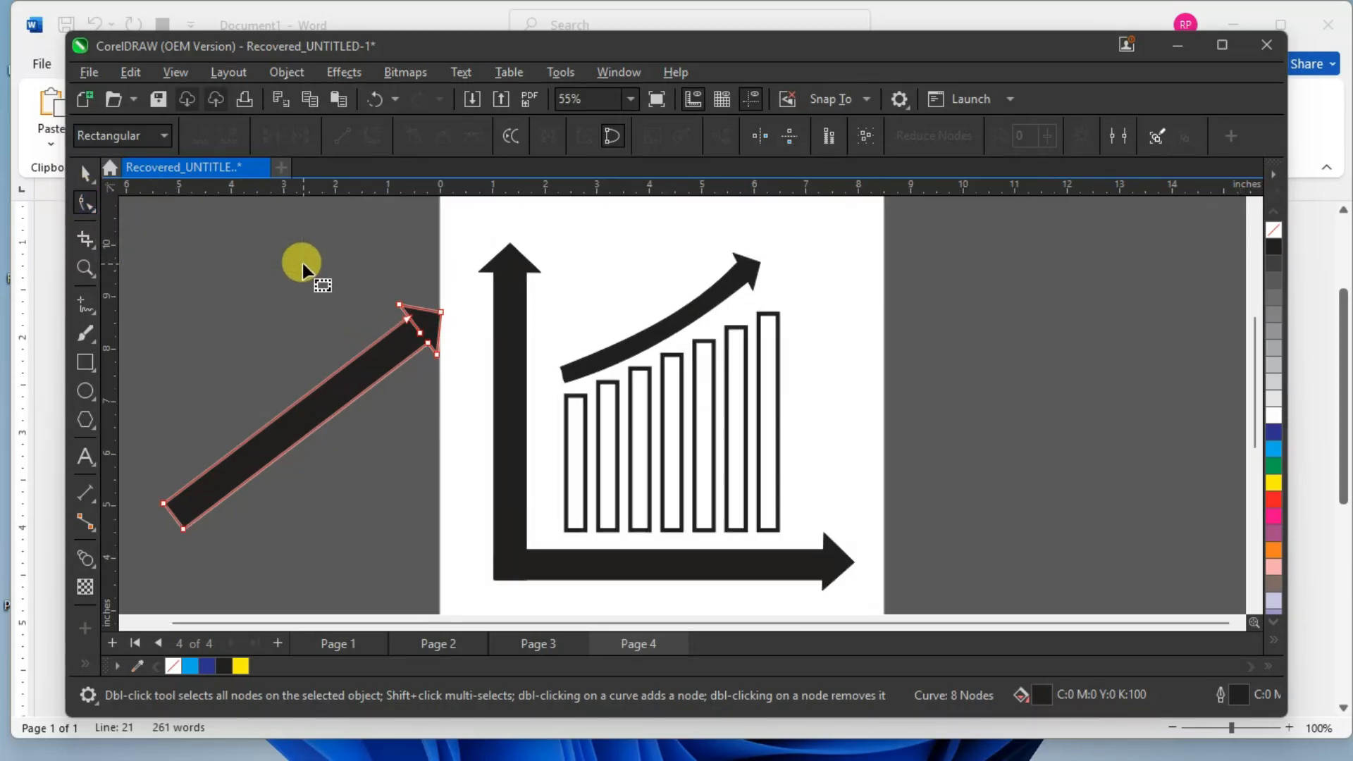
scroll(302, 264, "up", 1)
left_click(448, 342)
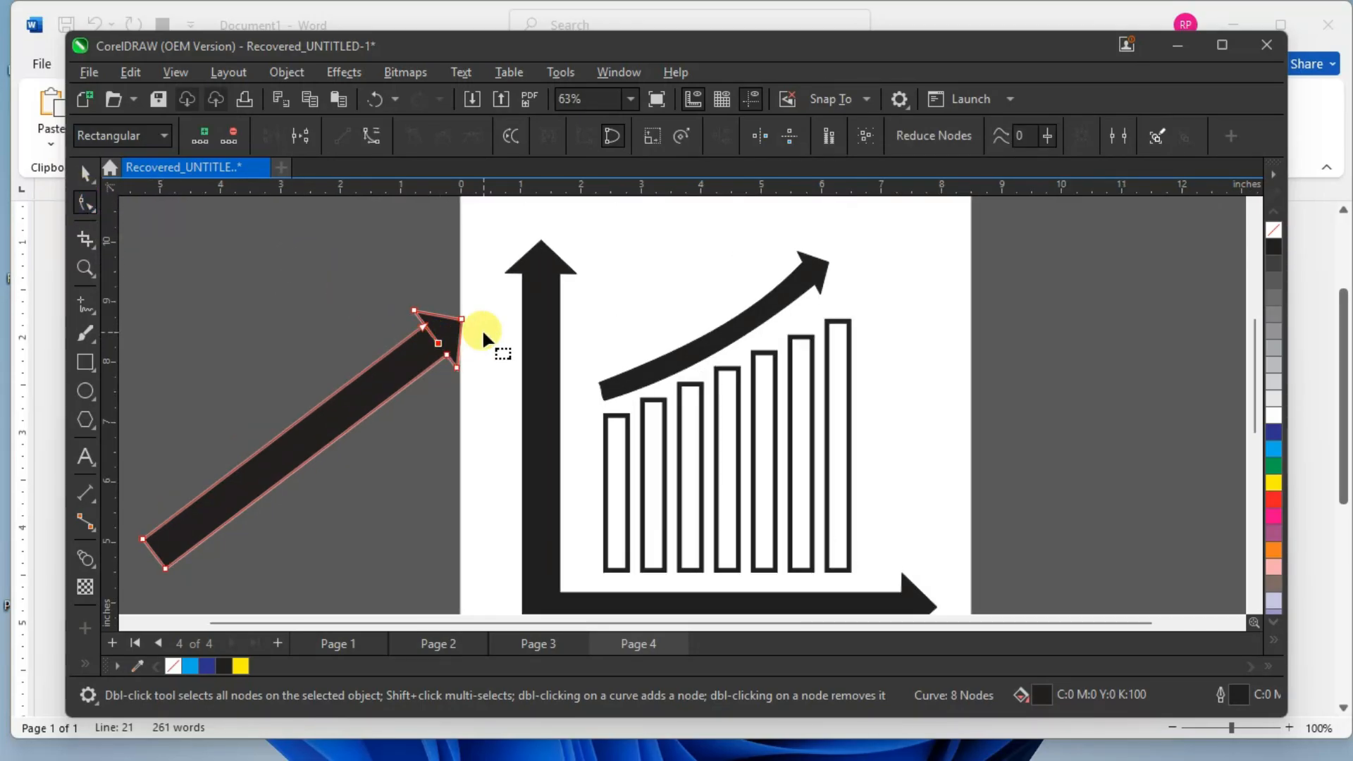
key("Delete")
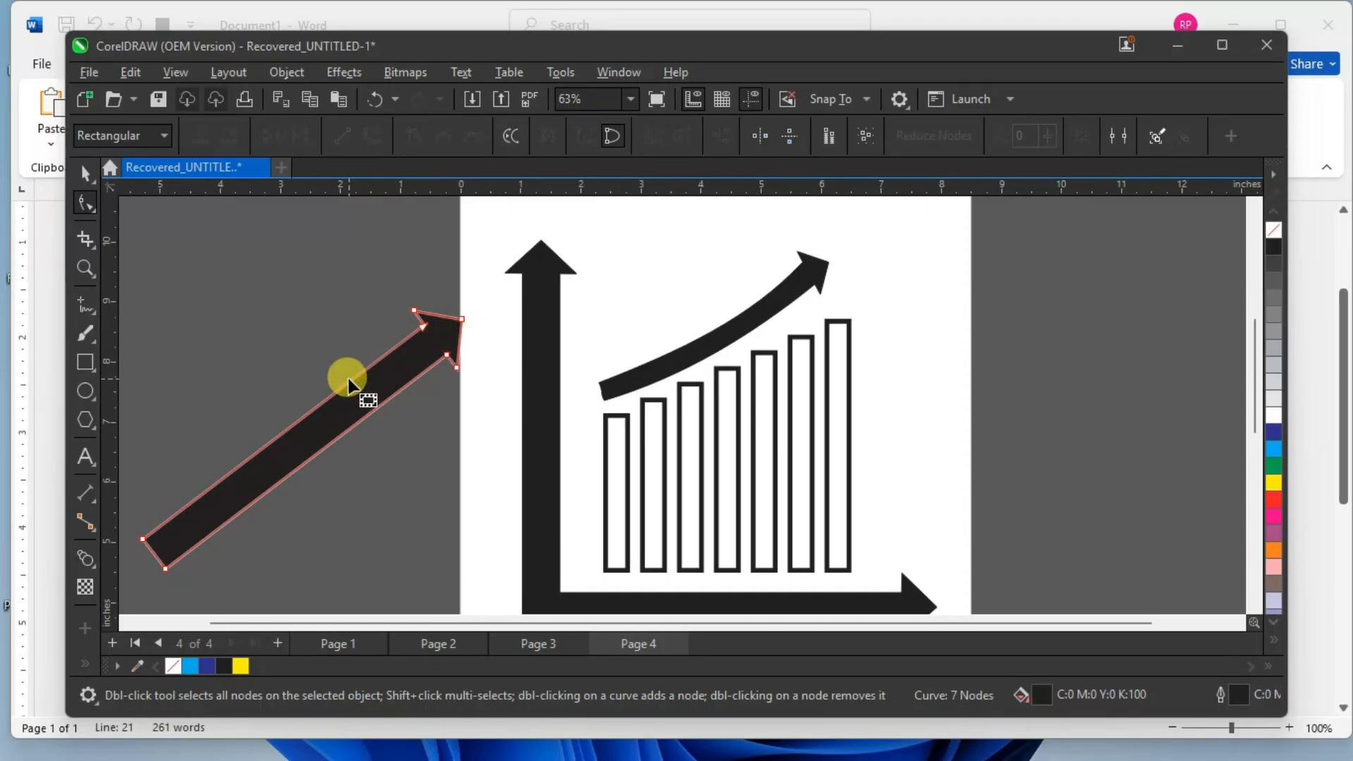
Convert both long edges of the copied arrow's shaft to curves and bend them into a matching upward sweep.
left_click(302, 420)
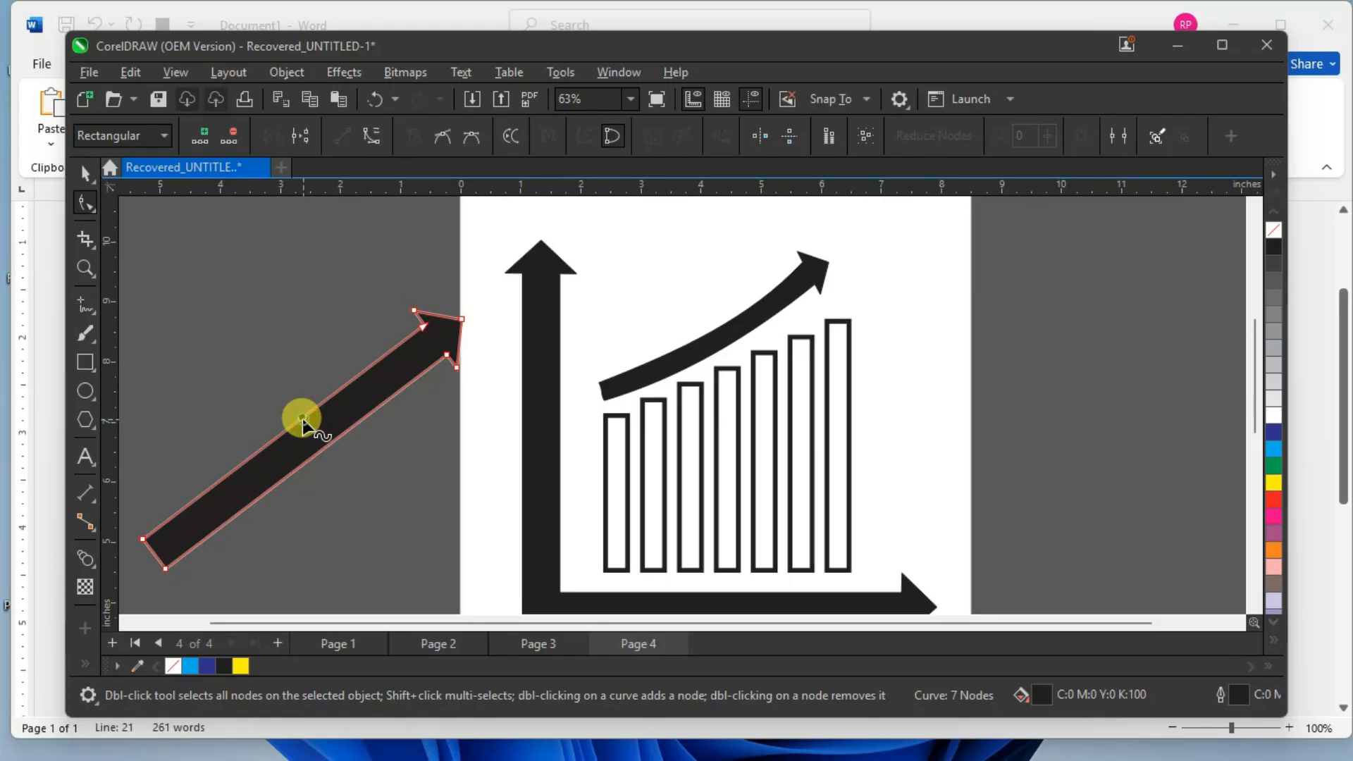
scroll(301, 419, "up", 4)
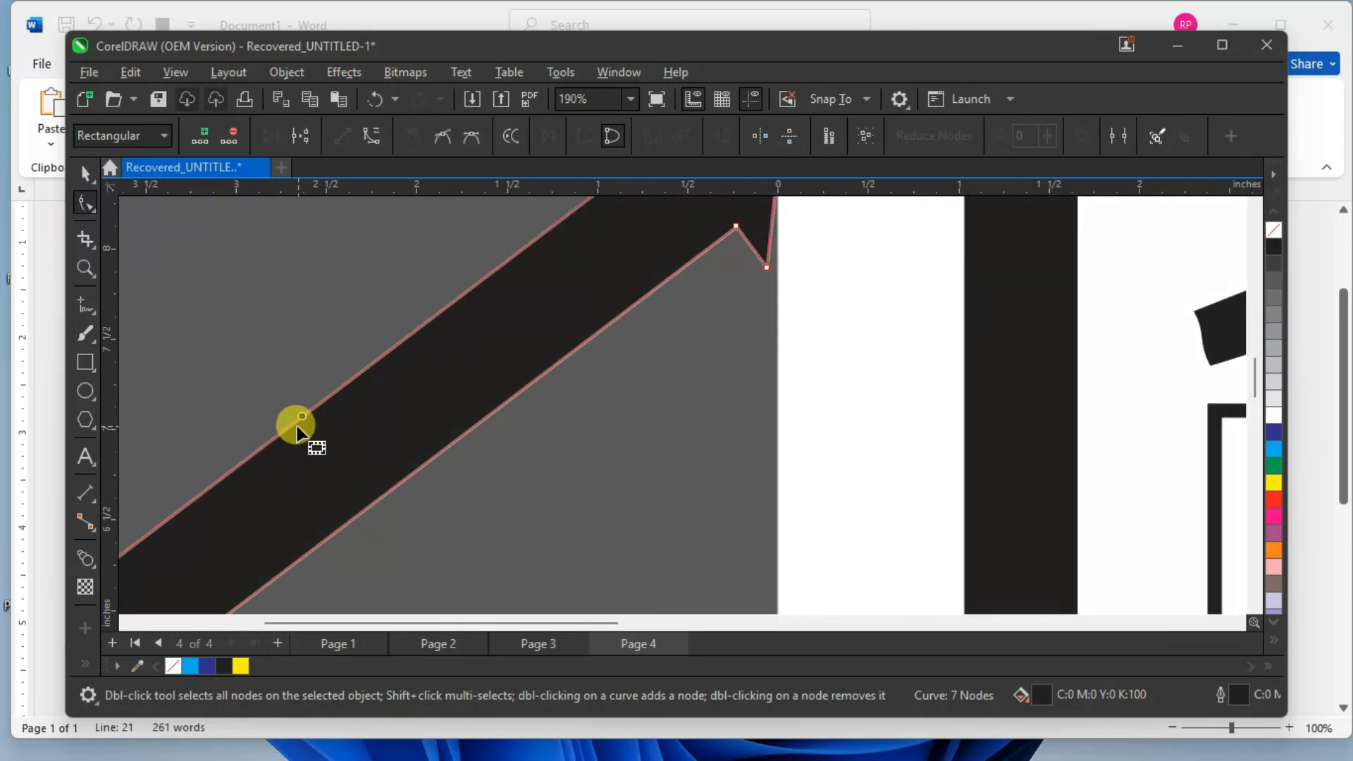
scroll(303, 421, "down", 3)
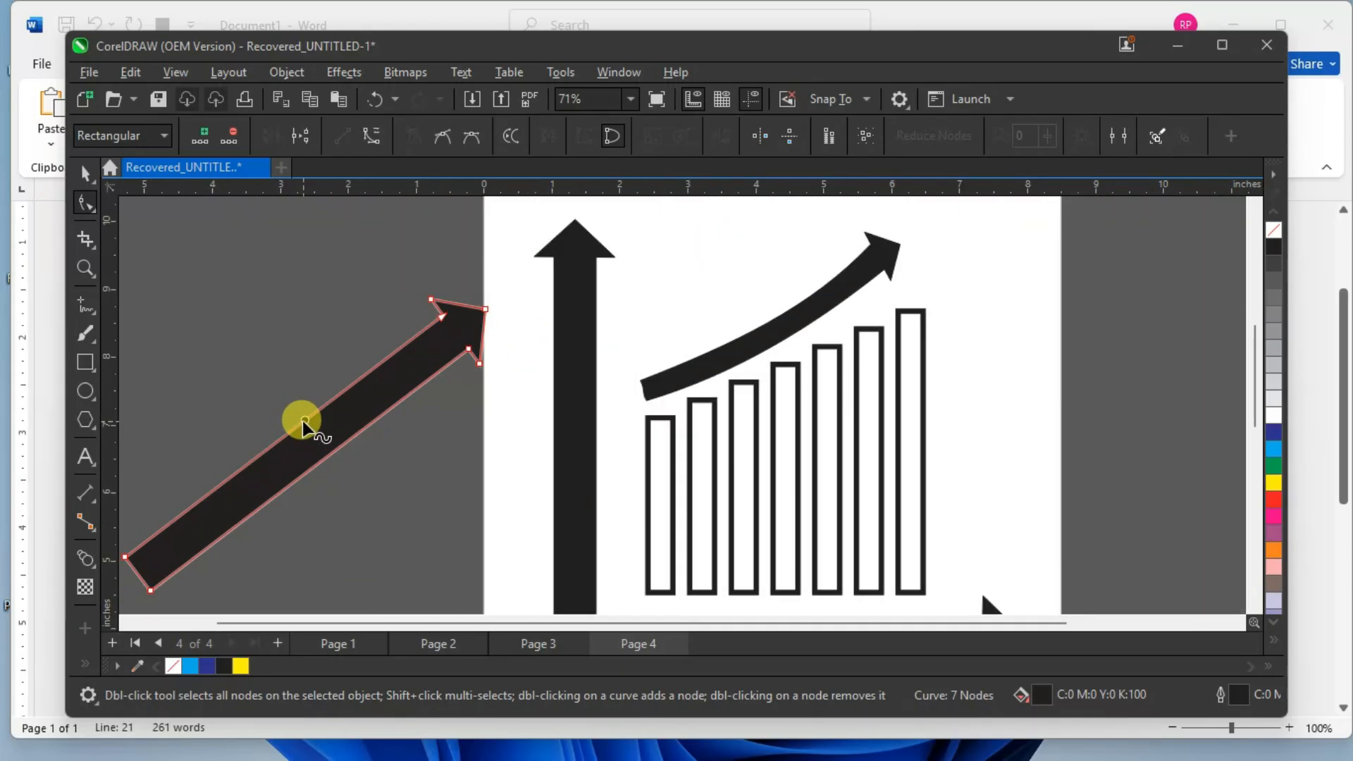
left_click(370, 138)
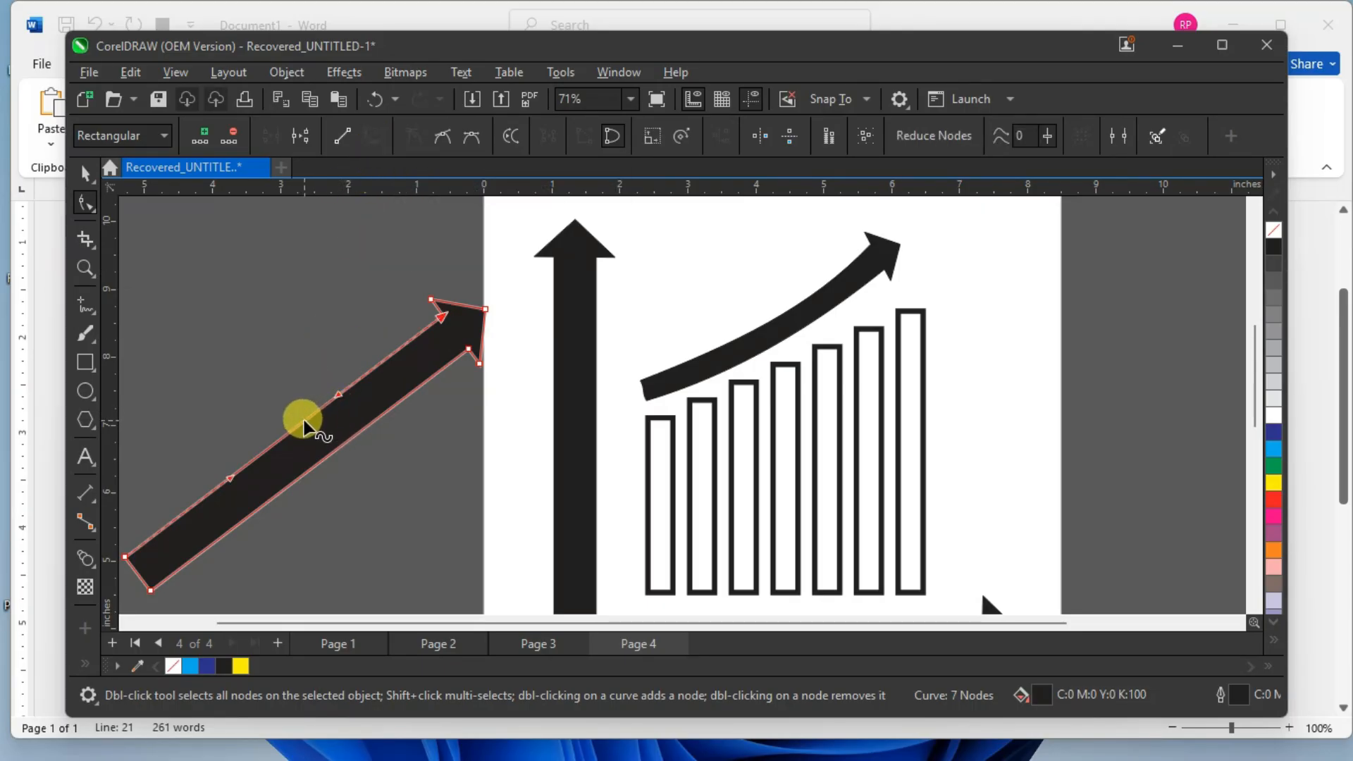
mouse_move(304, 426)
left_mouse_down()
mouse_move(317, 438)
mouse_move(287, 416)
mouse_move(322, 429)
left_mouse_up()
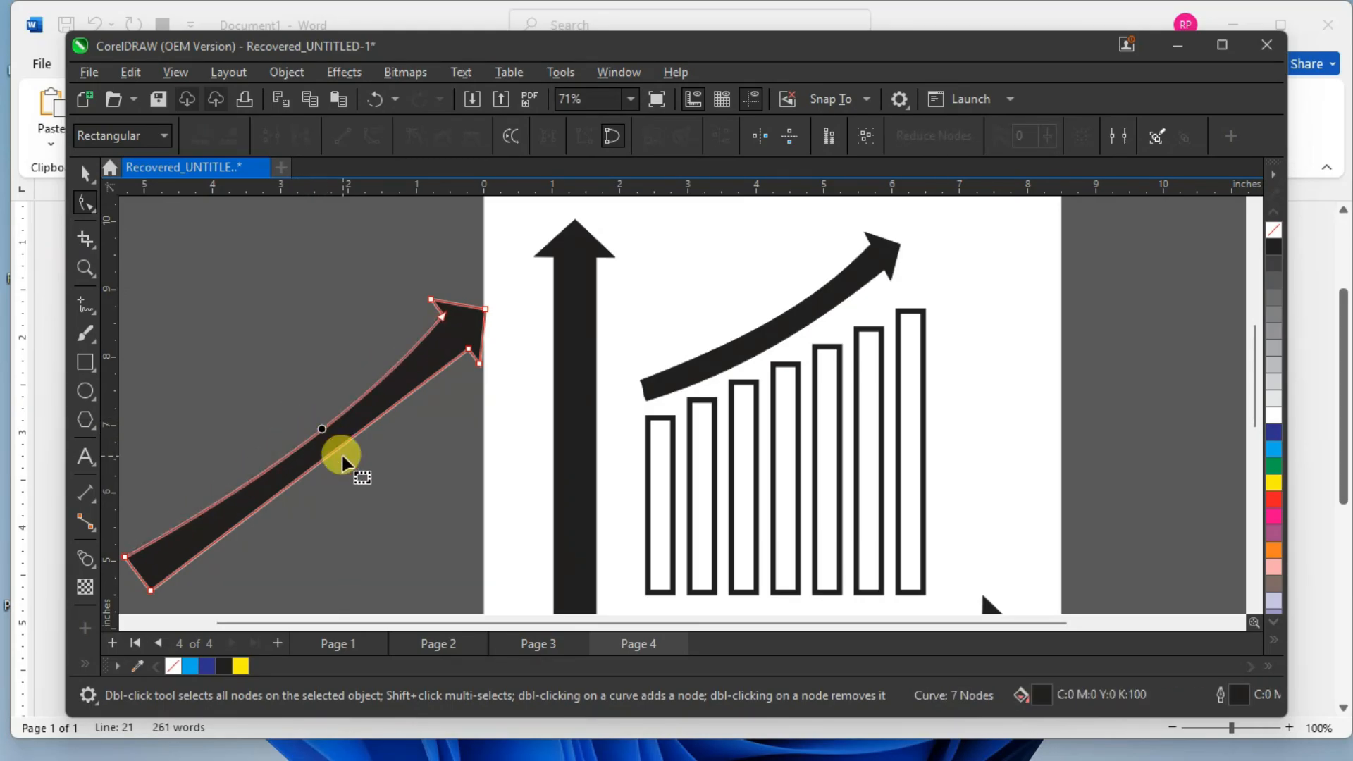
left_click(337, 447)
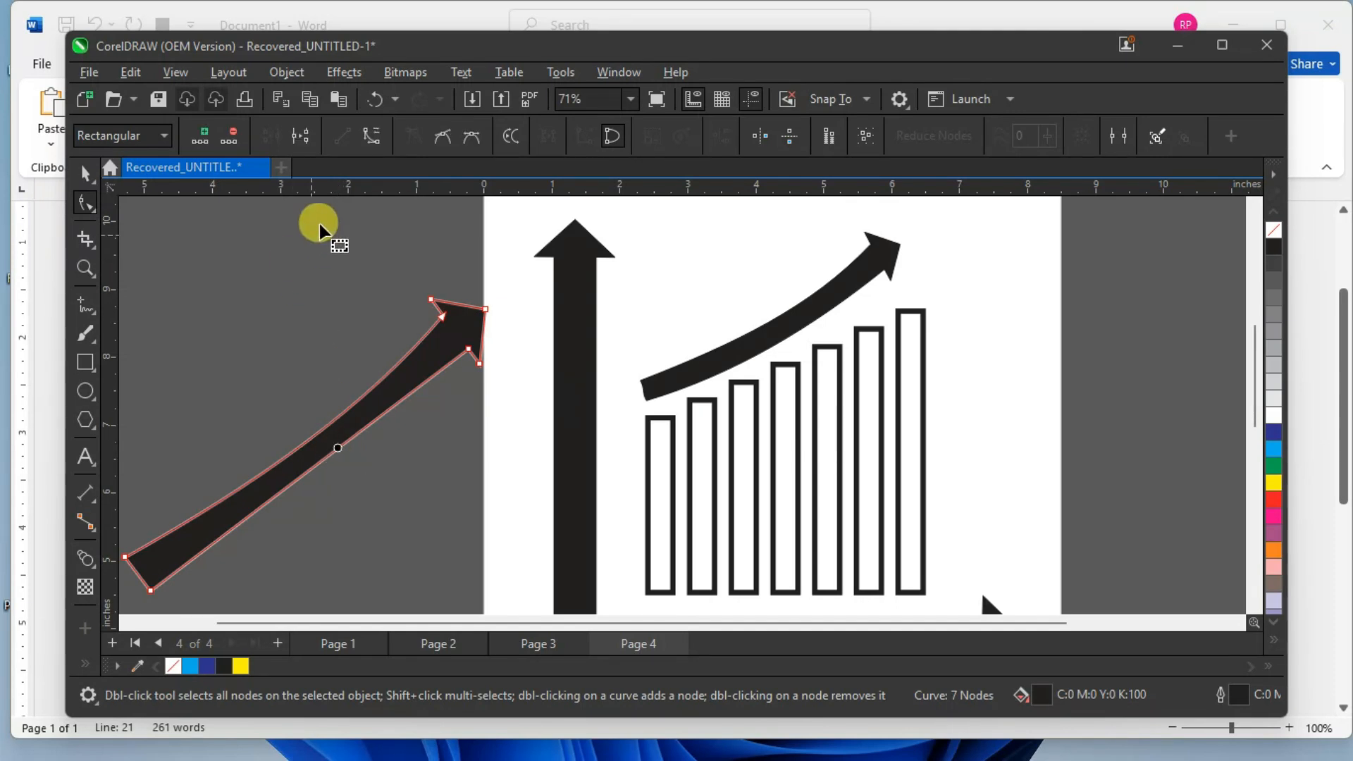
left_click(365, 132)
mouse_move(322, 458)
left_mouse_down()
mouse_move(344, 476)
mouse_move(322, 448)
left_mouse_up()
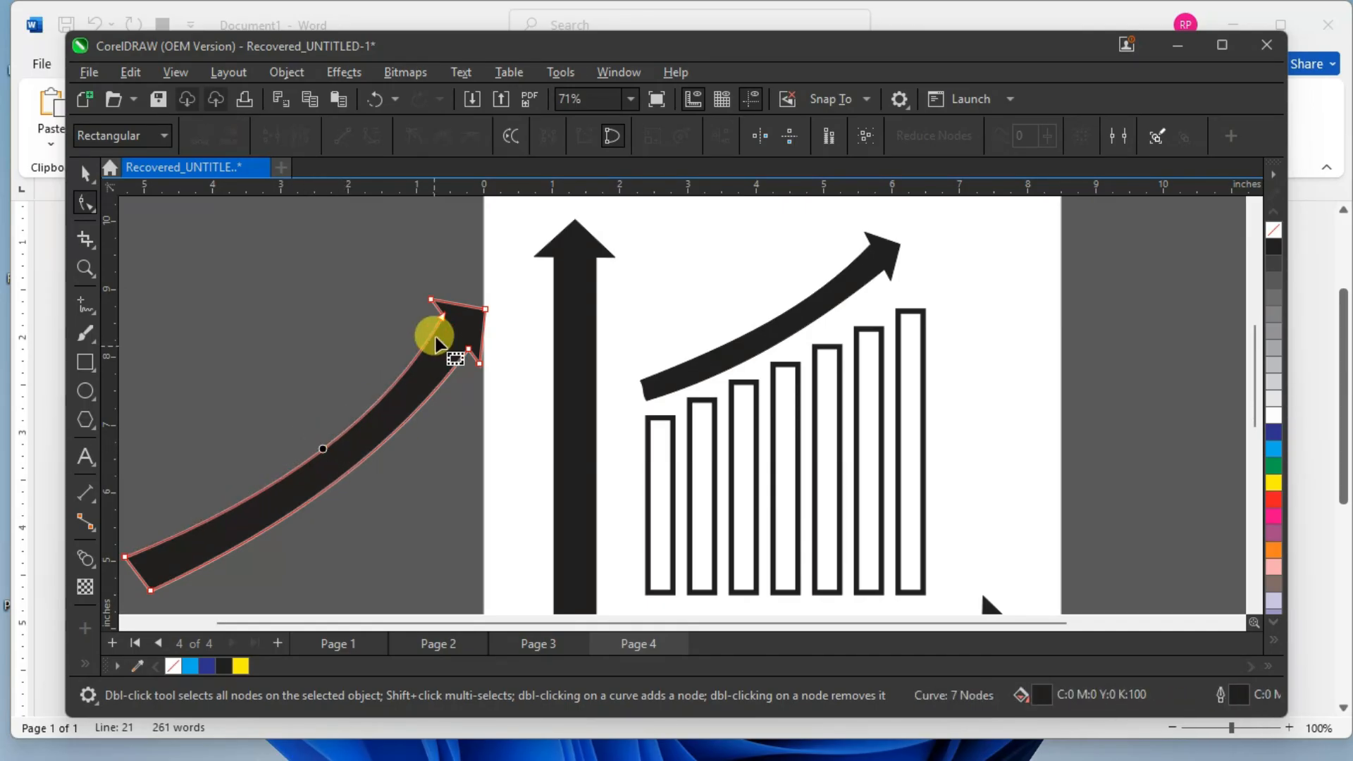
Reshape the copied arrow's head by shifting its upper nodes down and its lower nodes outward, and move the arrow slightly up and right.
left_click_drag(438, 298, 427, 315)
left_click(431, 301)
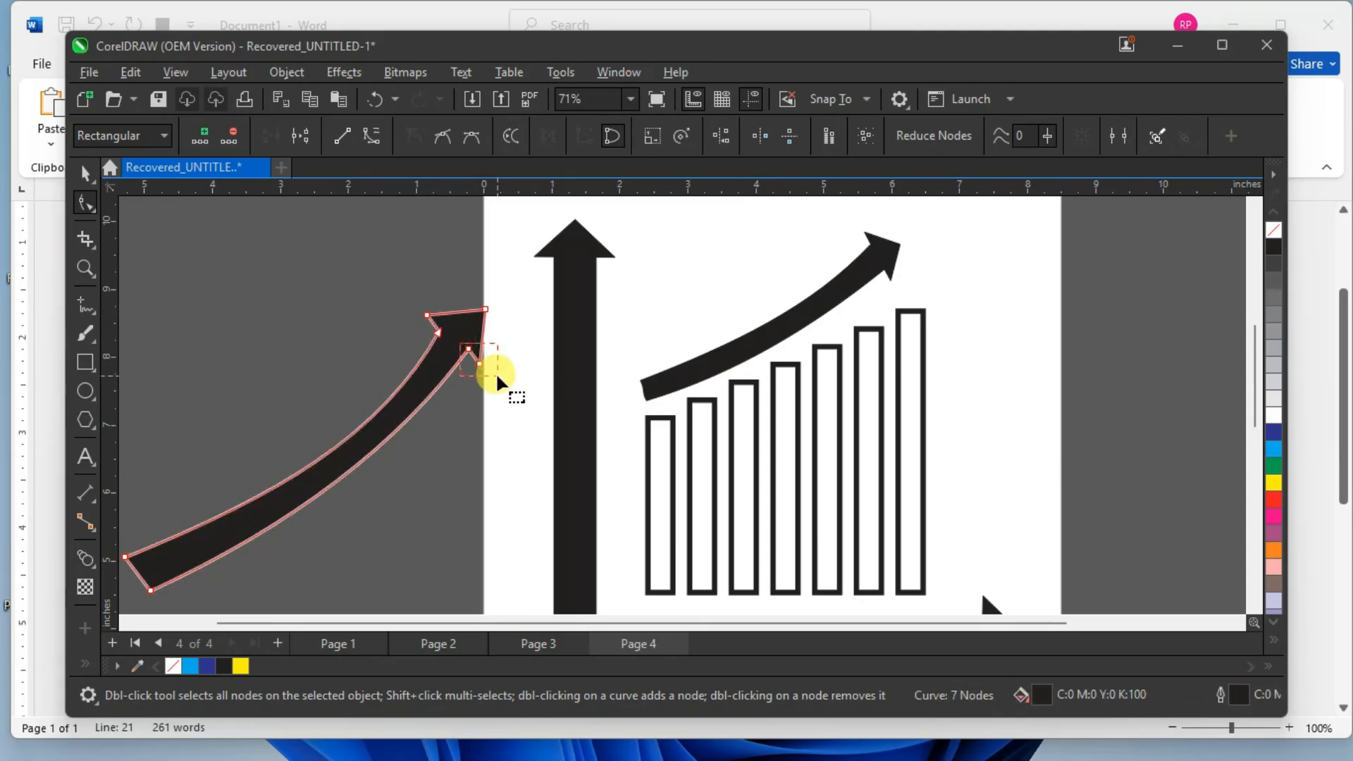
left_click_drag(478, 360, 493, 363)
left_click(86, 173)
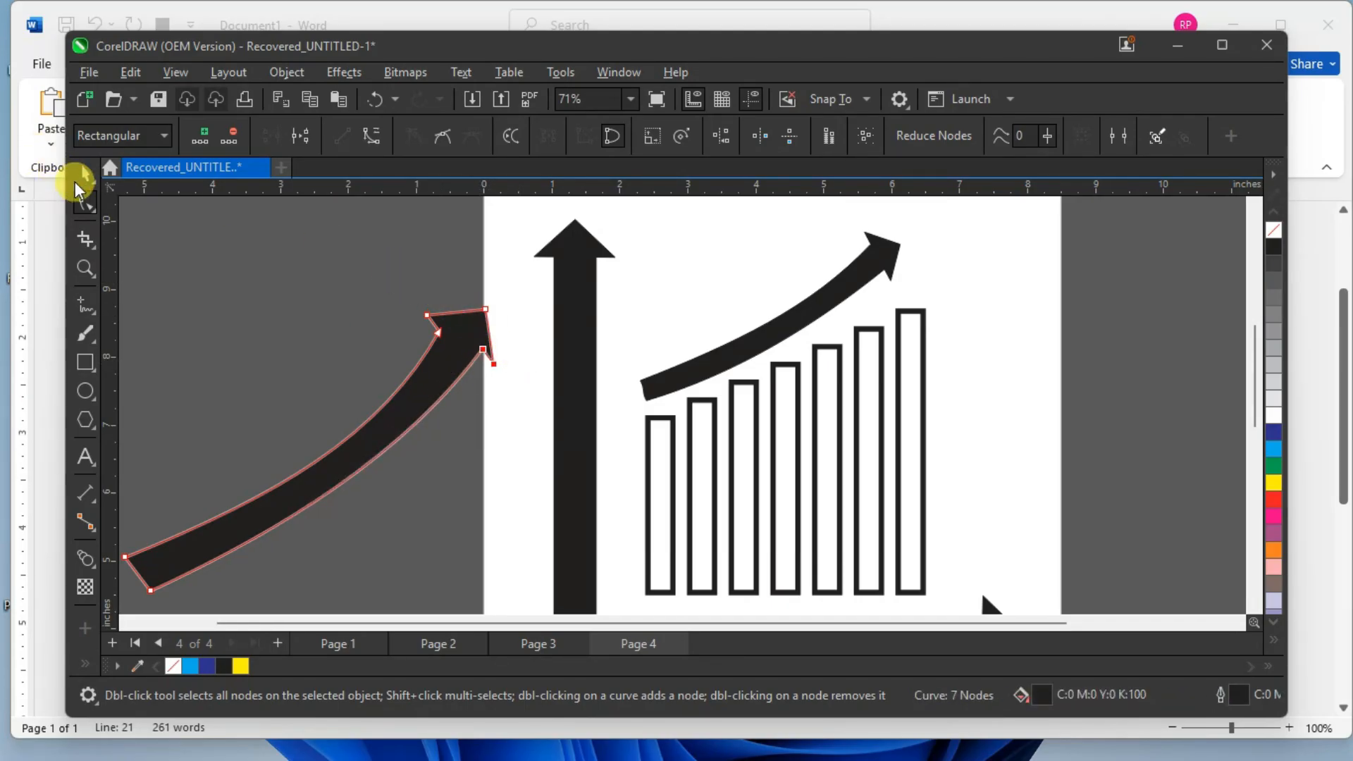
left_click(162, 205)
left_click(449, 360)
left_click_drag(449, 360, 462, 330)
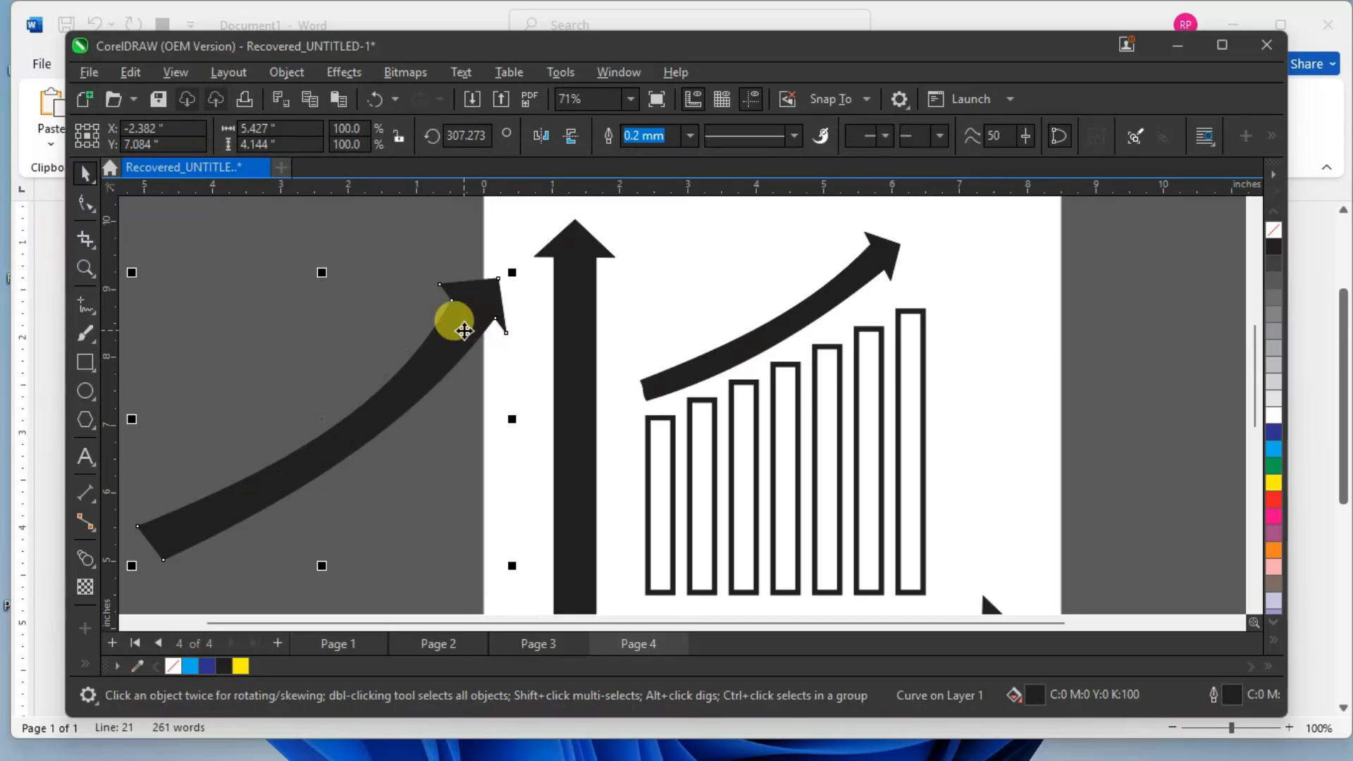
Delete the curved arrow copy beside the page.
left_click(497, 407)
left_click(430, 344)
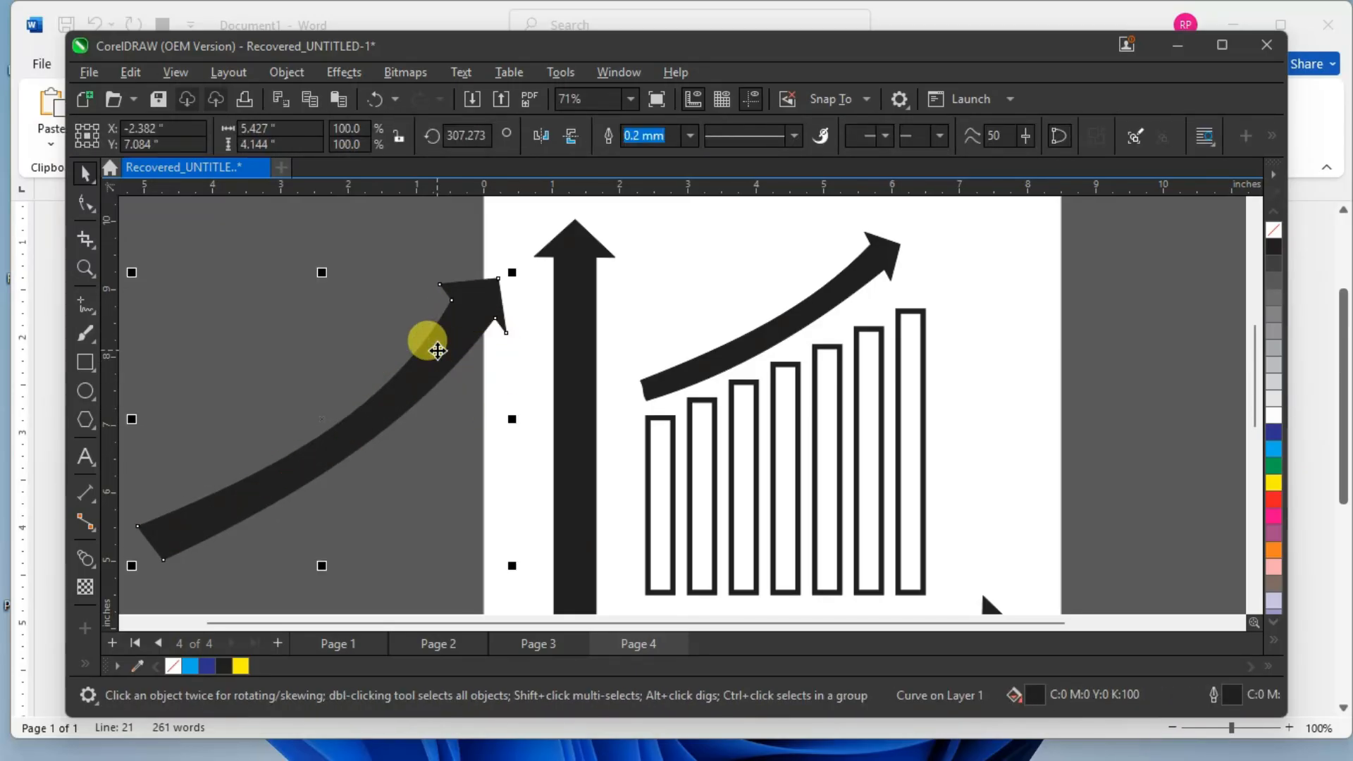
key("Delete")
Add a new page 5 after the bar-chart page.
scroll(683, 390, "down", 2)
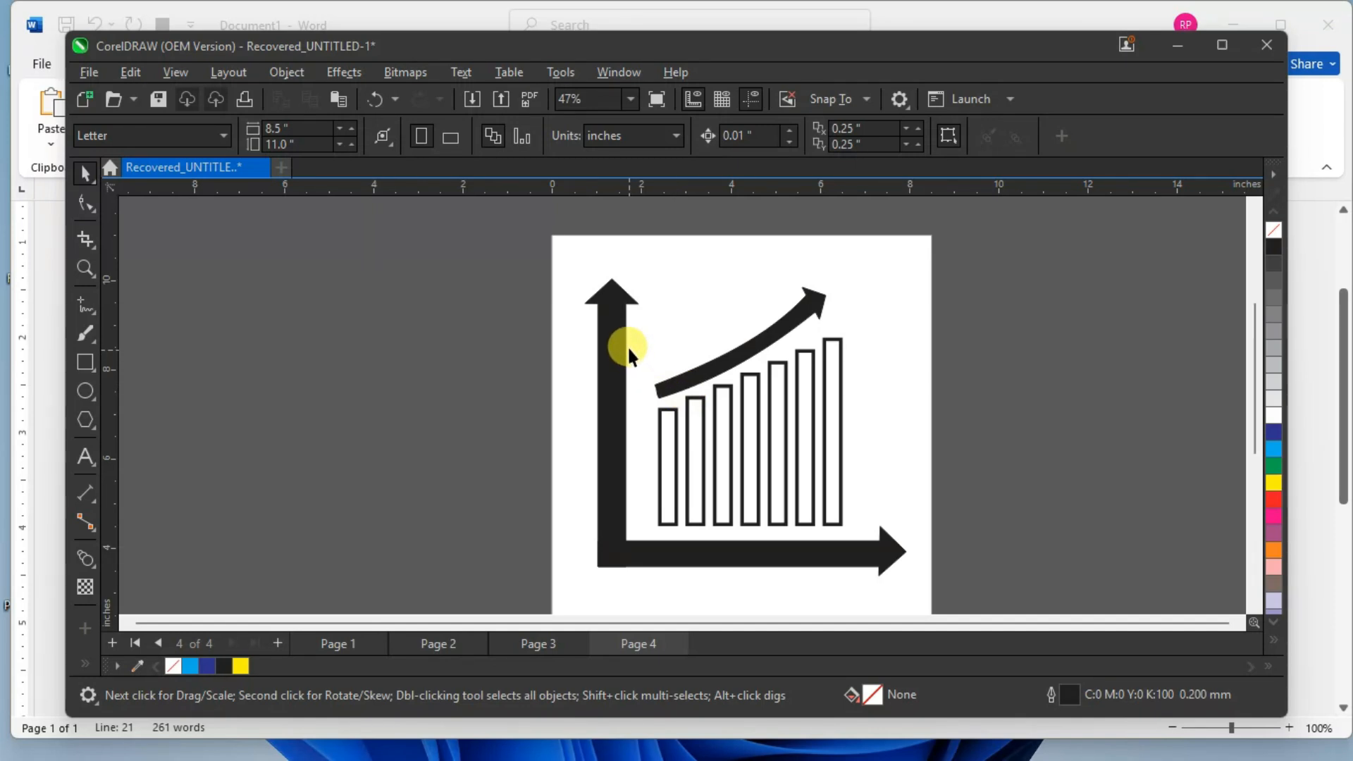
scroll(627, 347, "down", 2)
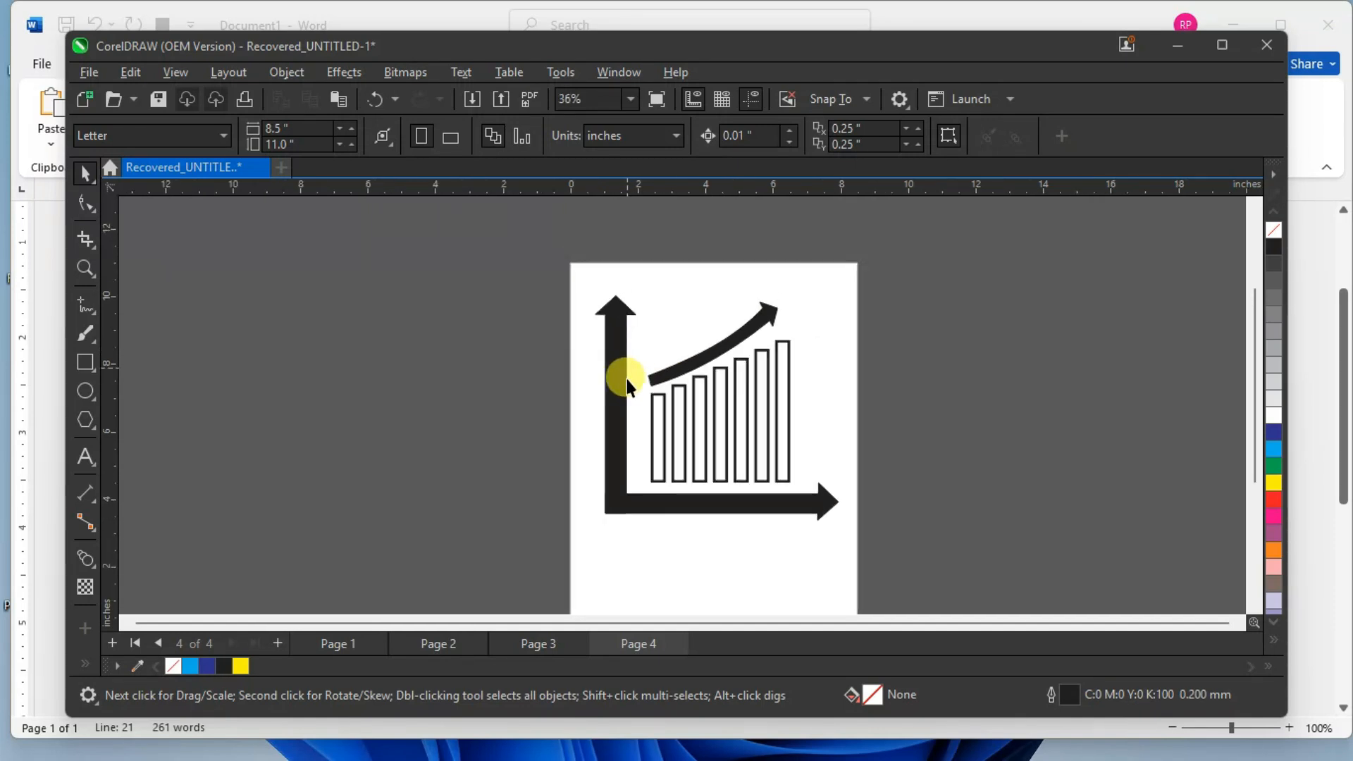
left_click(277, 643)
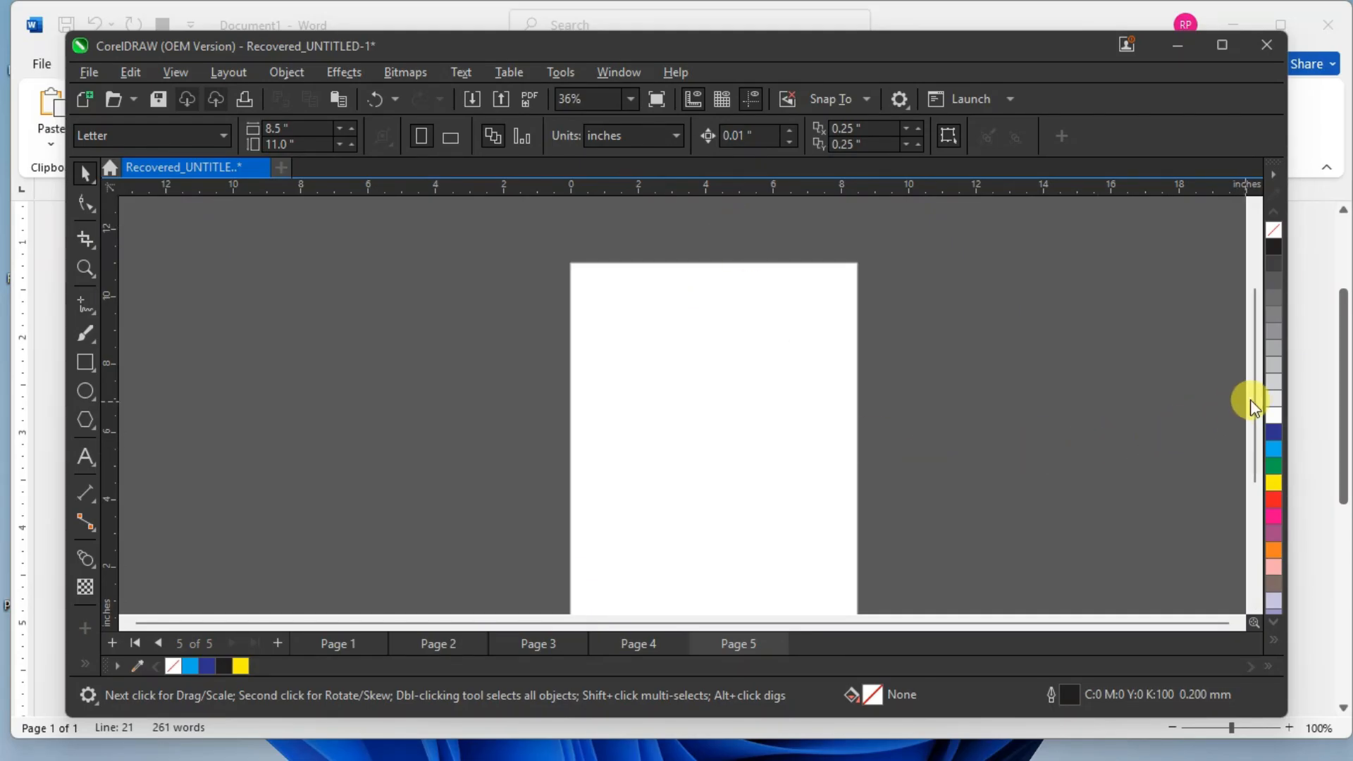
left_click_drag(1252, 397, 1252, 416)
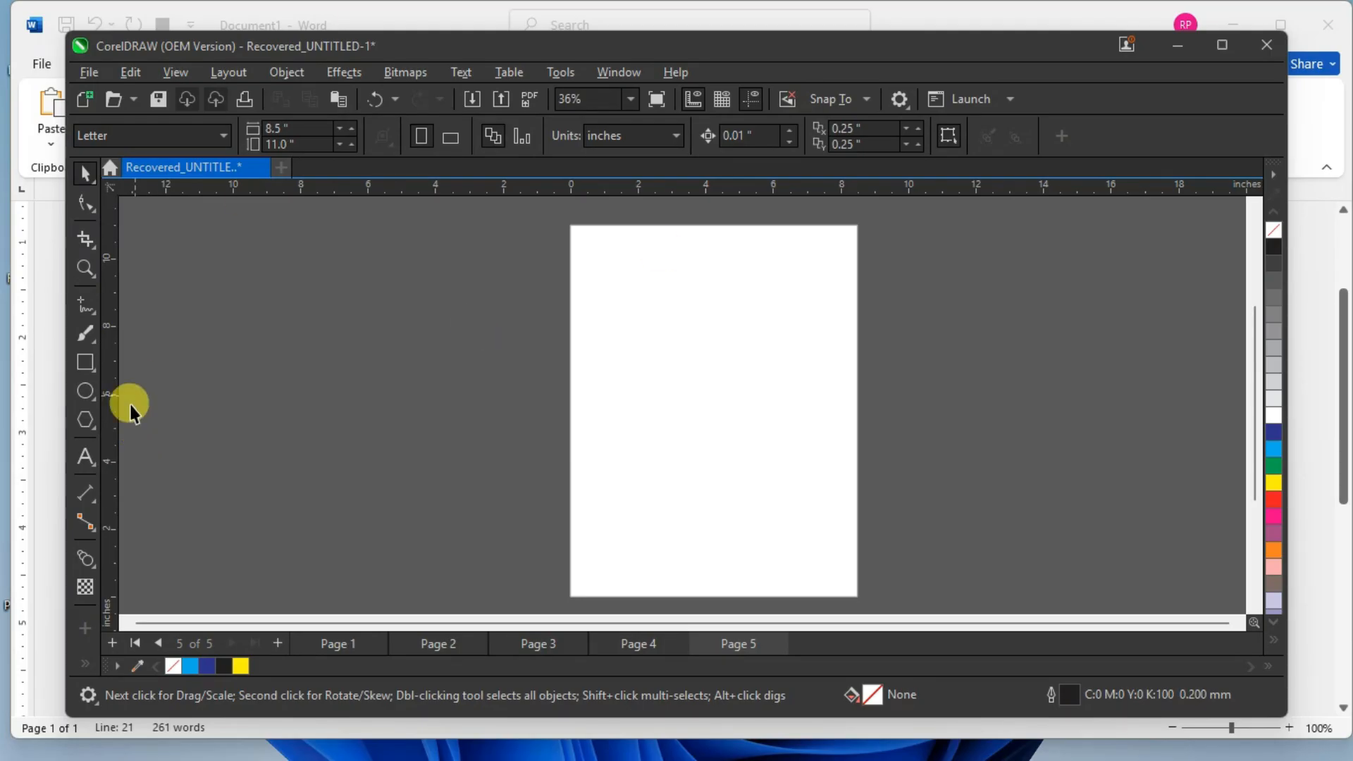
Draw a wide ellipse about 6.39 by 1.85 inches and position it roughly centred across the upper part of page 5.
left_click(86, 391)
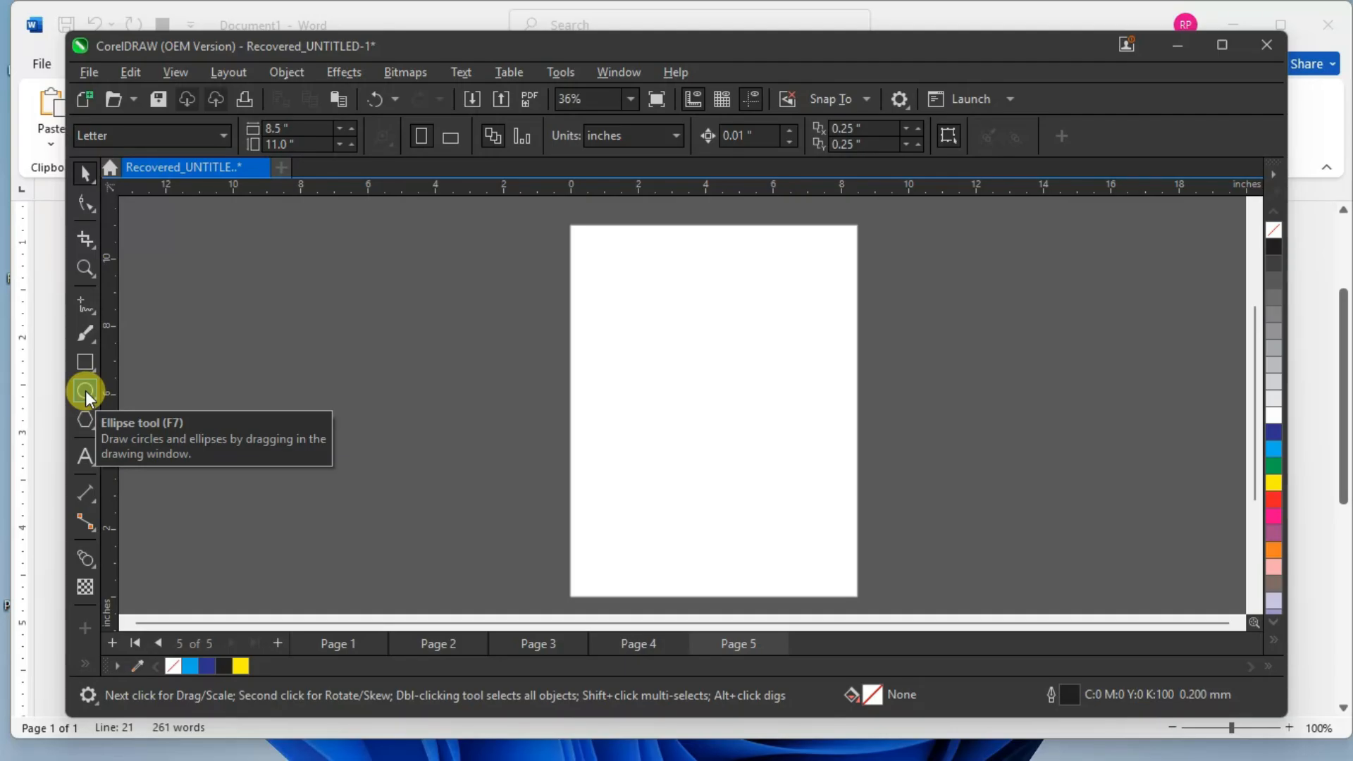
left_click(85, 391)
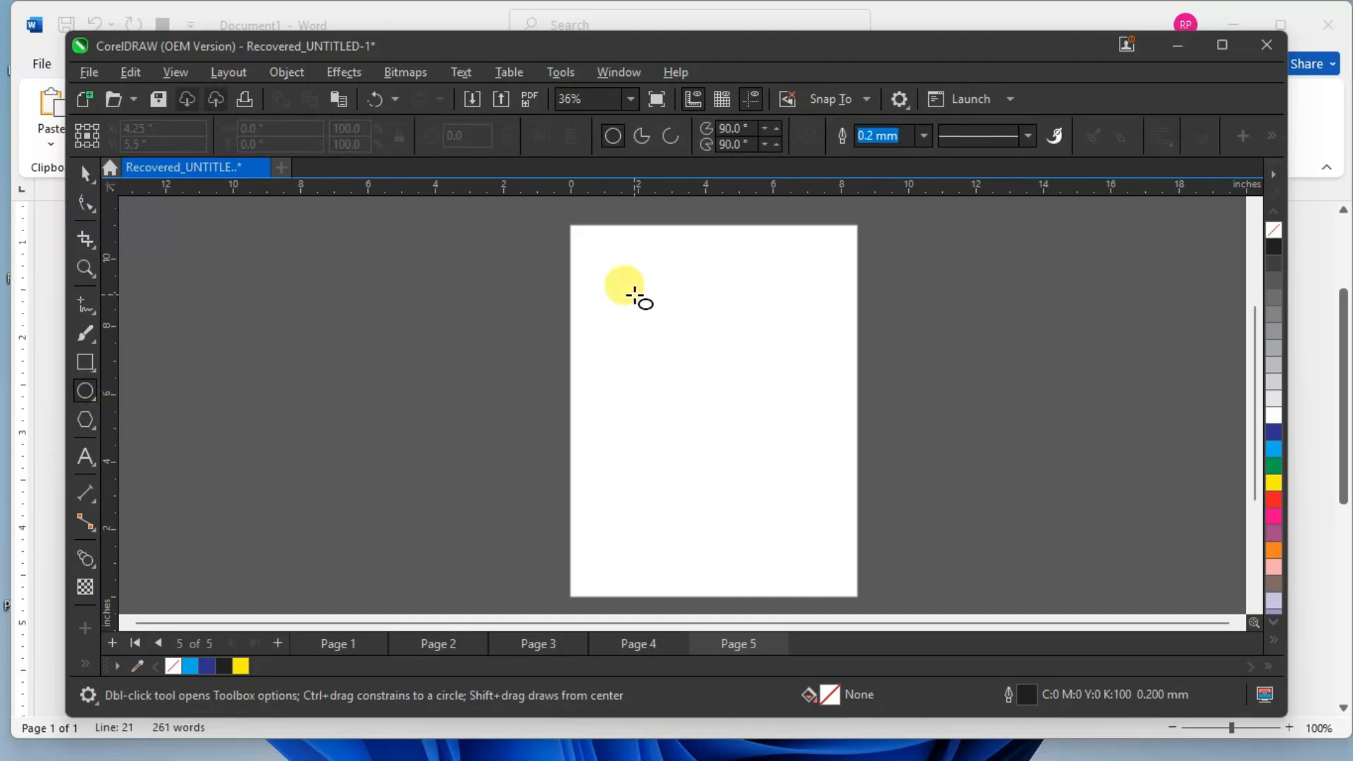
left_click_drag(624, 287, 840, 348)
left_click(86, 173)
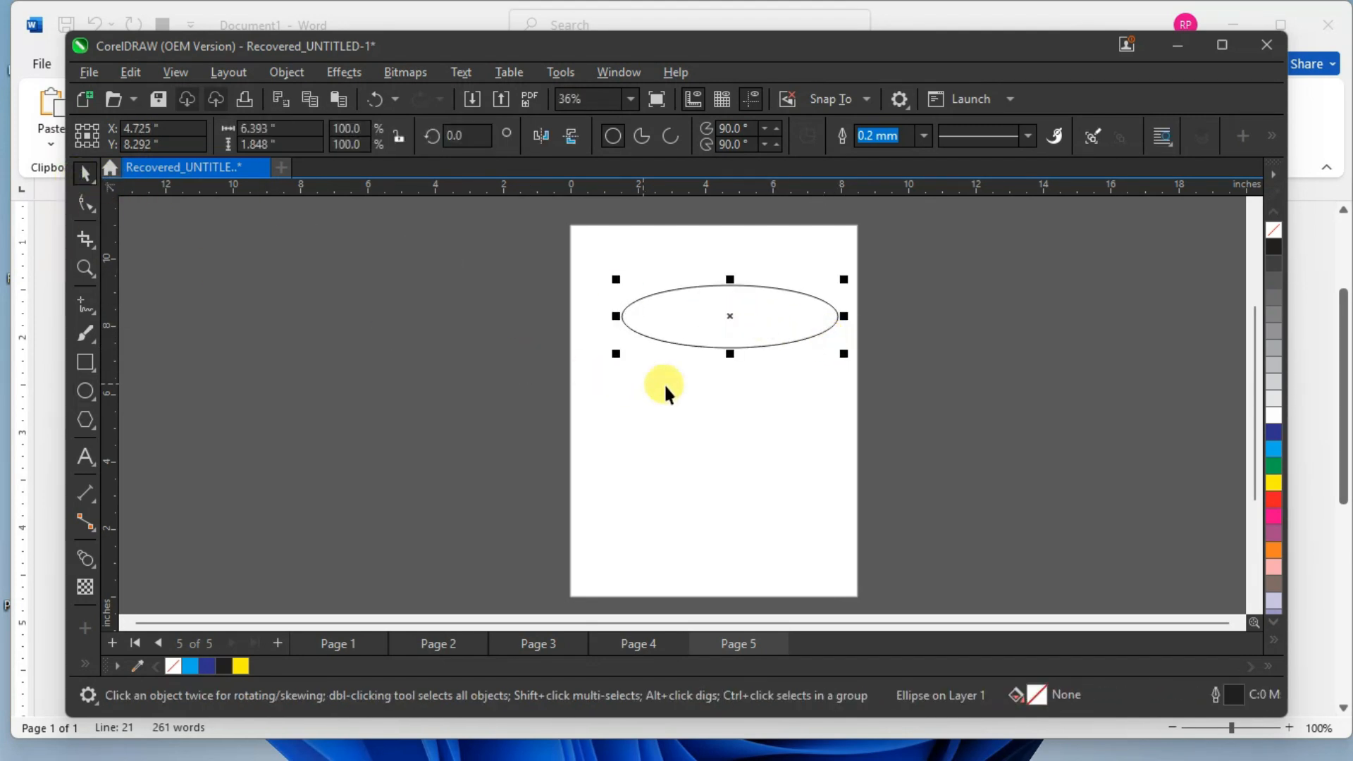
left_click_drag(726, 313, 720, 320)
left_click_drag(715, 321, 717, 320)
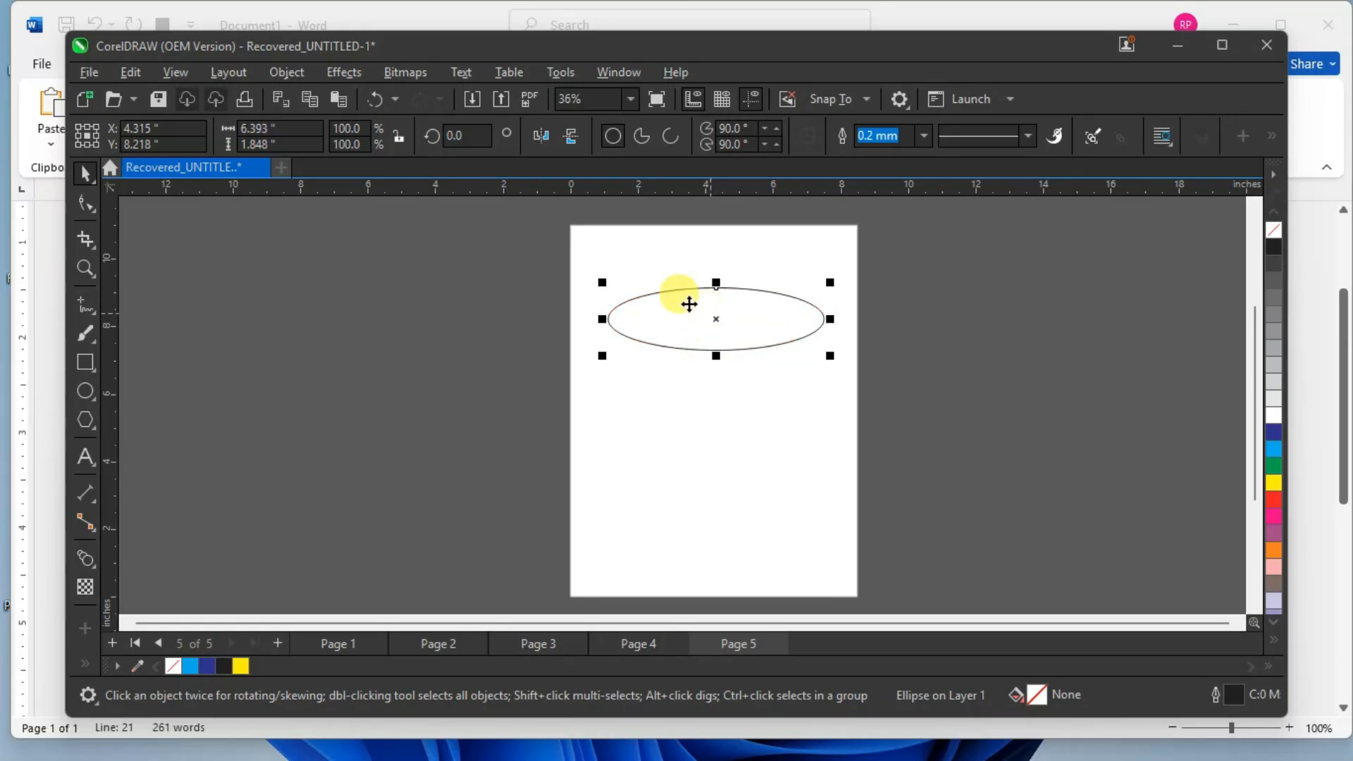
Draw a rectangle about 6.36 by 1.76 inches extending down from the ellipse's horizontal axis, spanning its side quadrants.
left_click(86, 363)
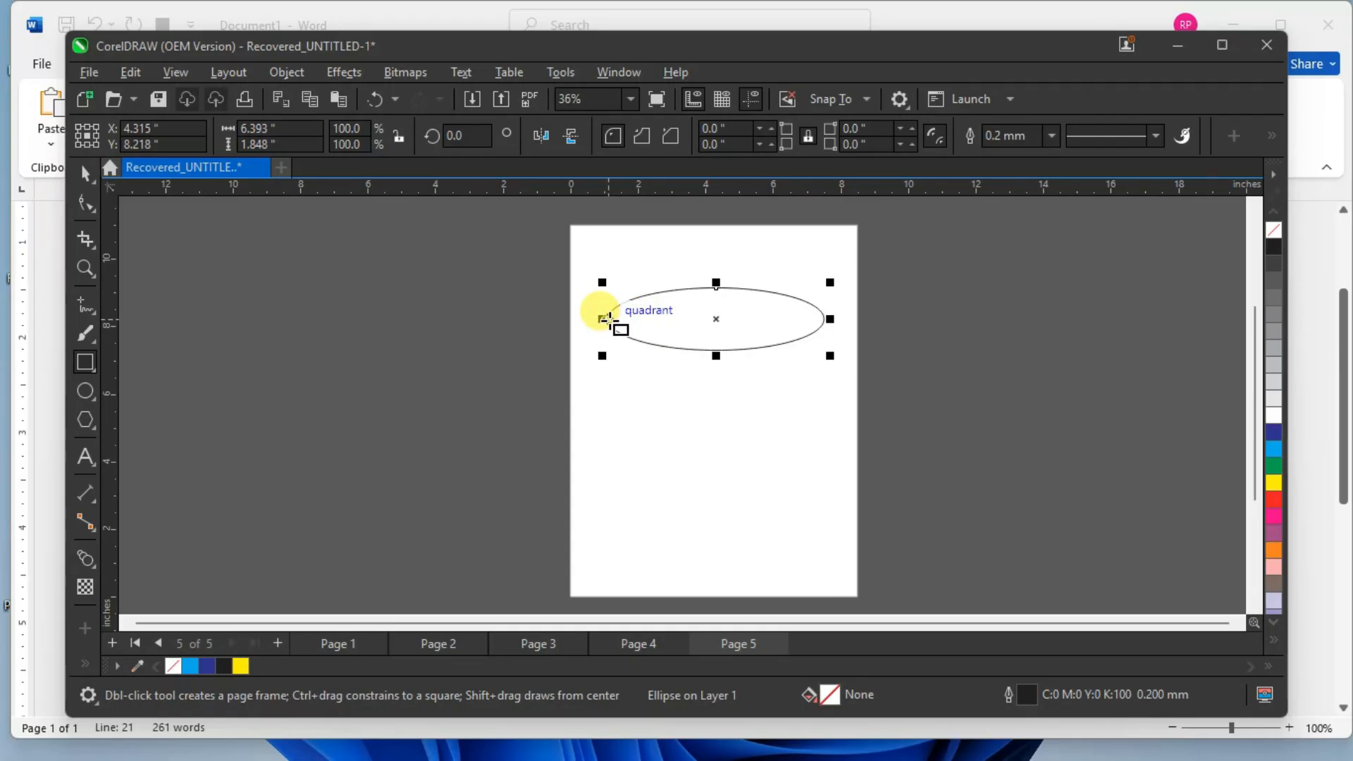
left_click_drag(608, 319, 823, 378)
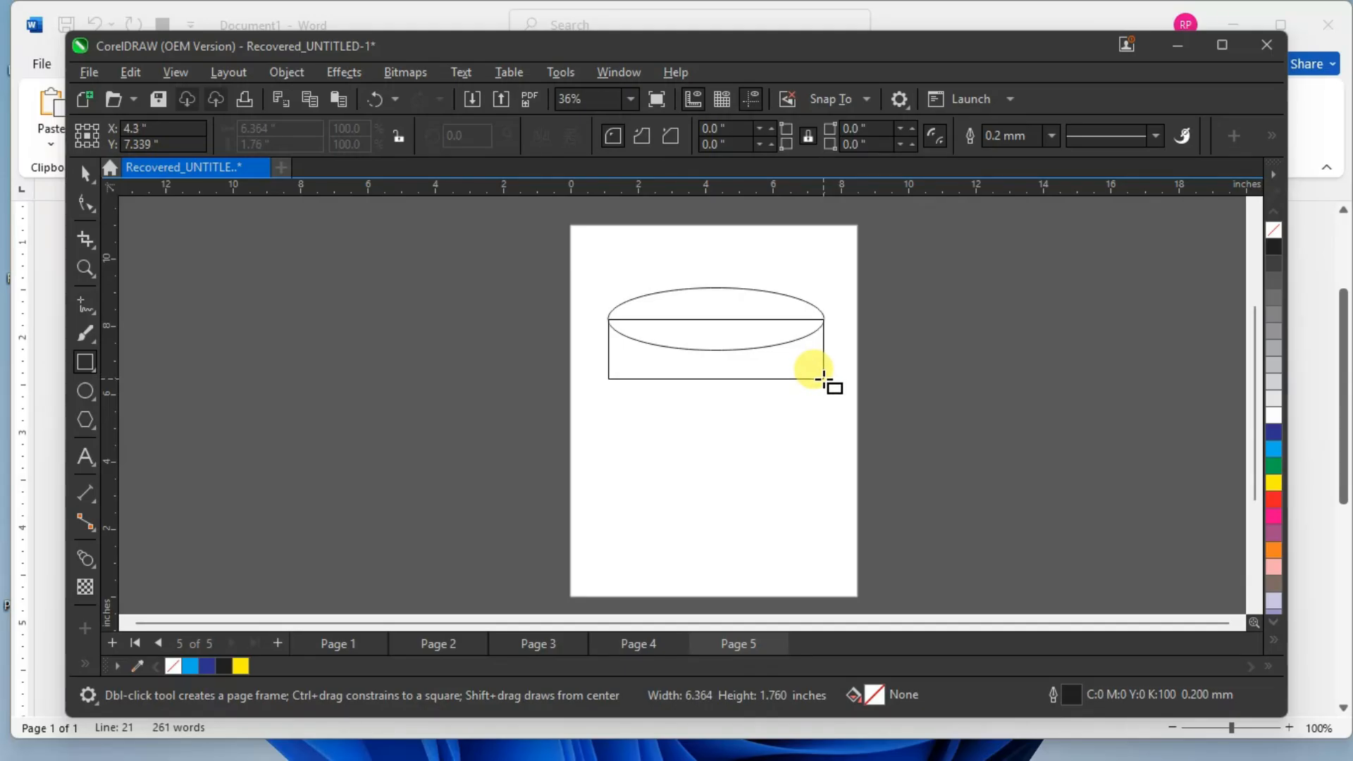
left_click_drag(823, 378, 822, 378)
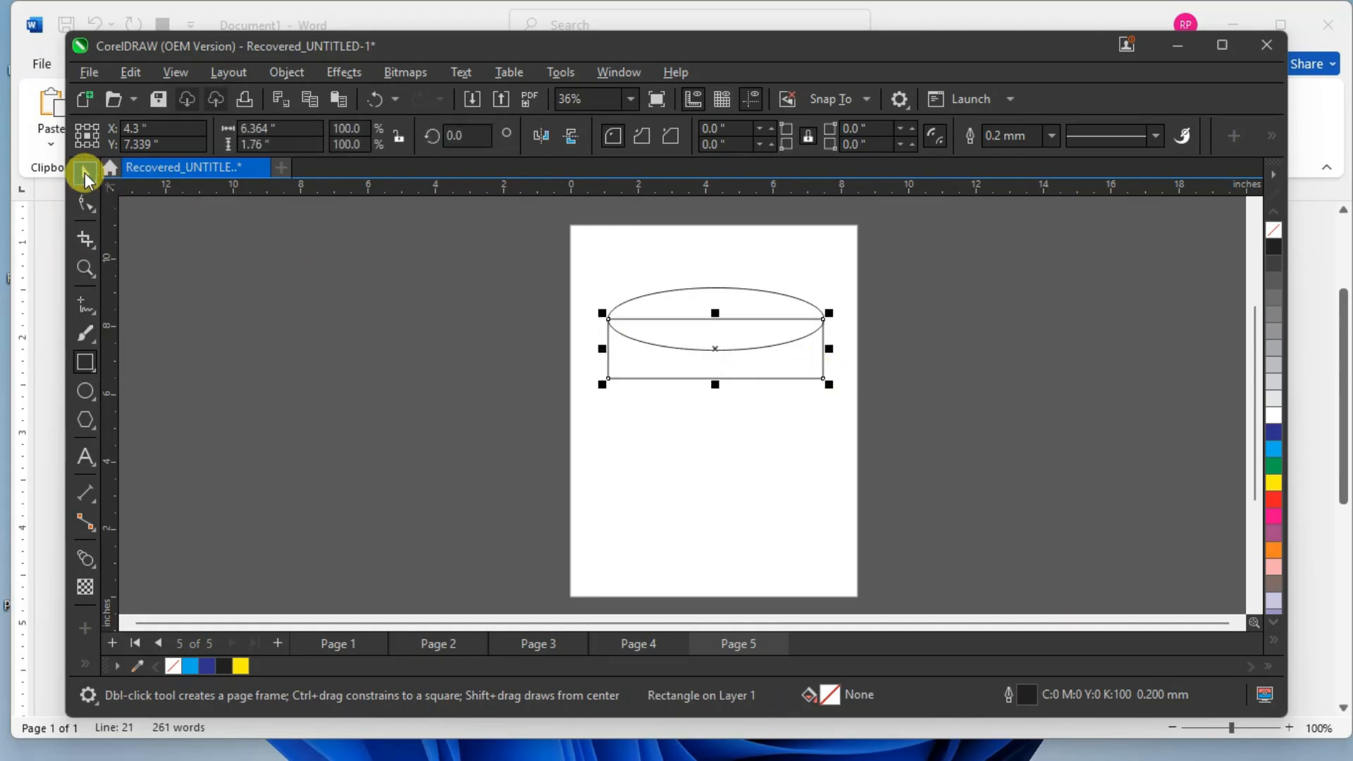
Copy the ellipse straight down so the copy is centred on the midpoint of the rectangle's bottom edge.
left_click(85, 172)
left_click(705, 289)
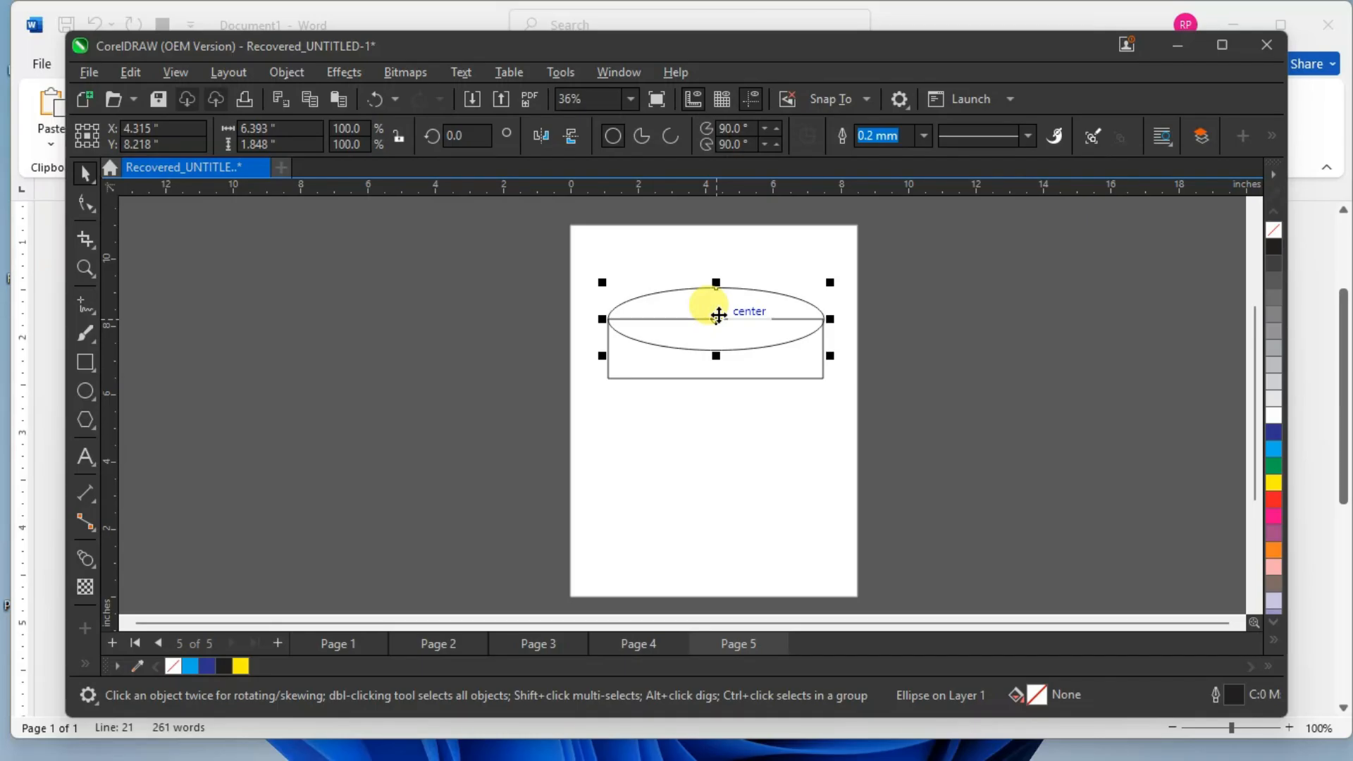
left_click_drag(716, 318, 716, 386)
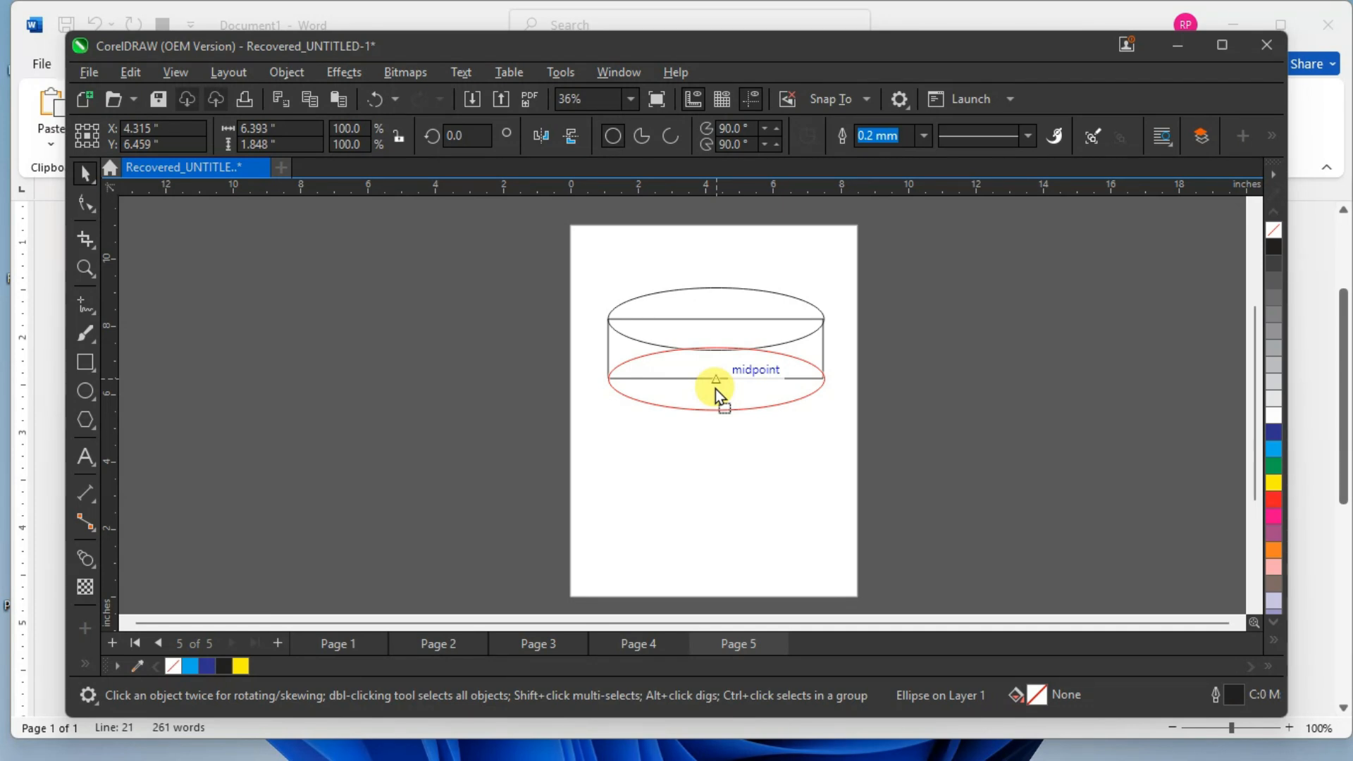
left_click_drag(716, 387, 716, 387)
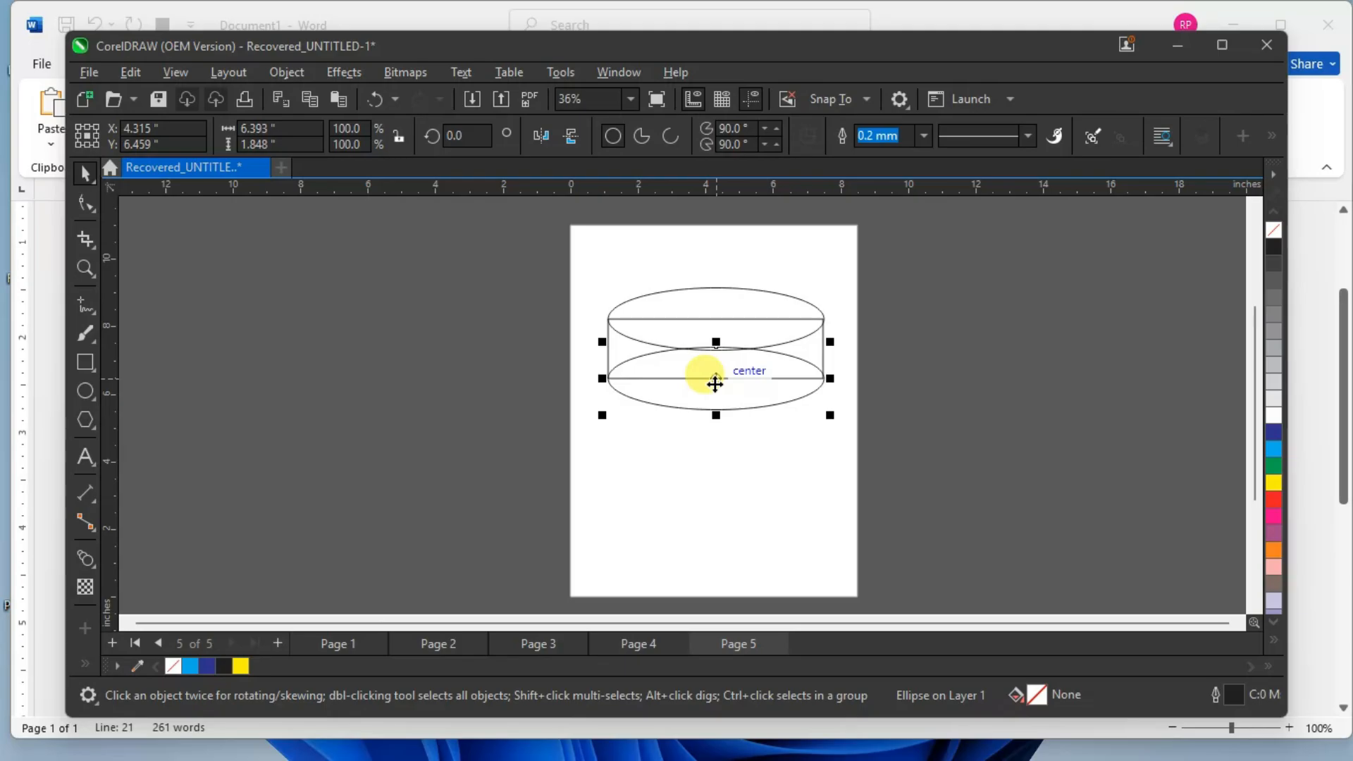
Copy the rectangle directly below the original, and copy the top ellipse onto the lower rectangle's bottom edge.
left_click(610, 350)
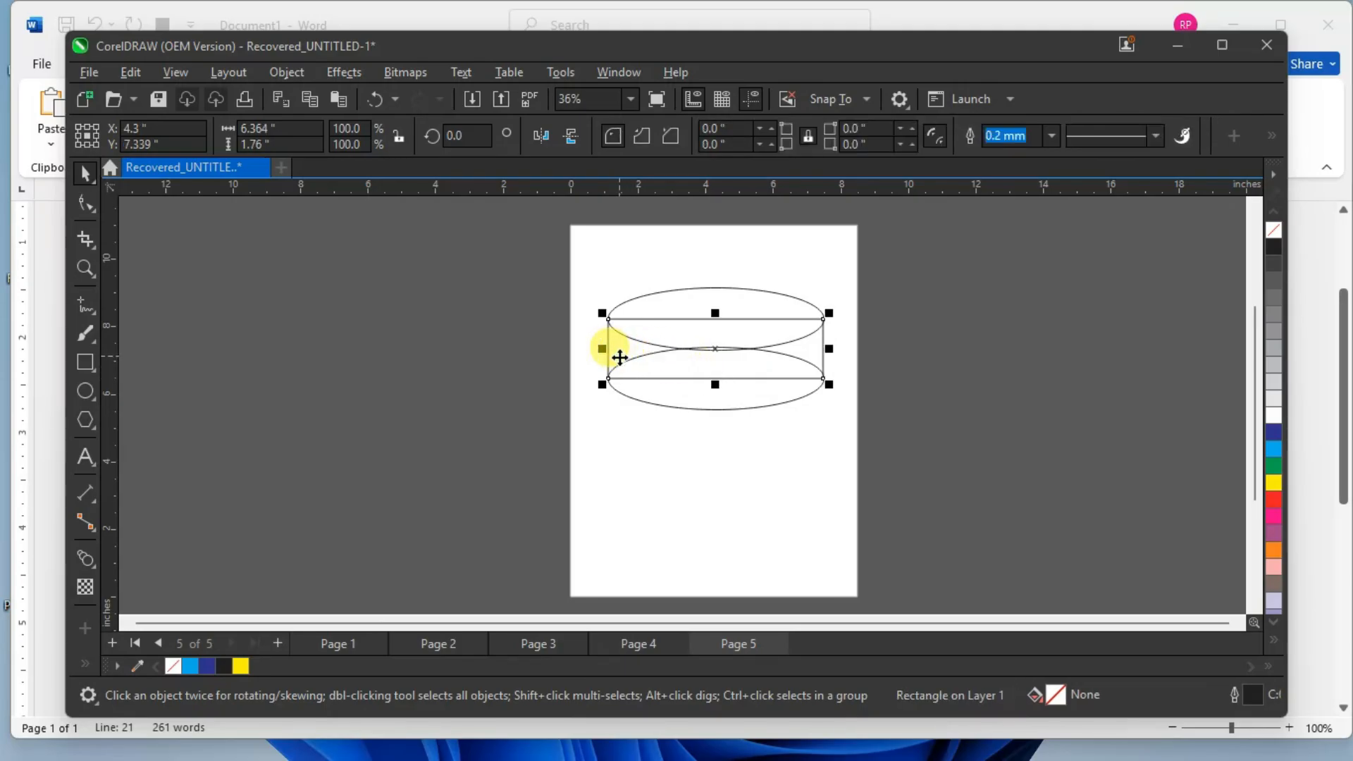
left_click_drag(715, 350, 721, 409)
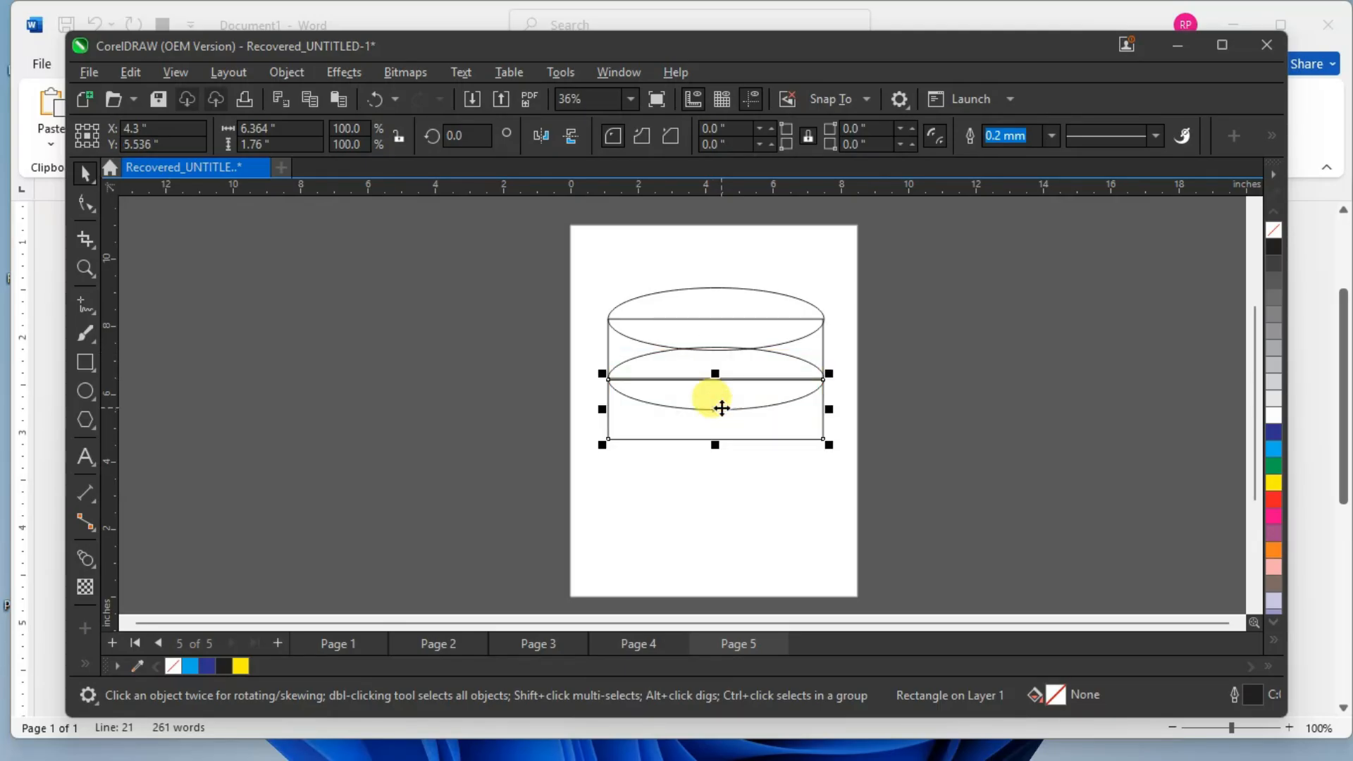
left_click(649, 337)
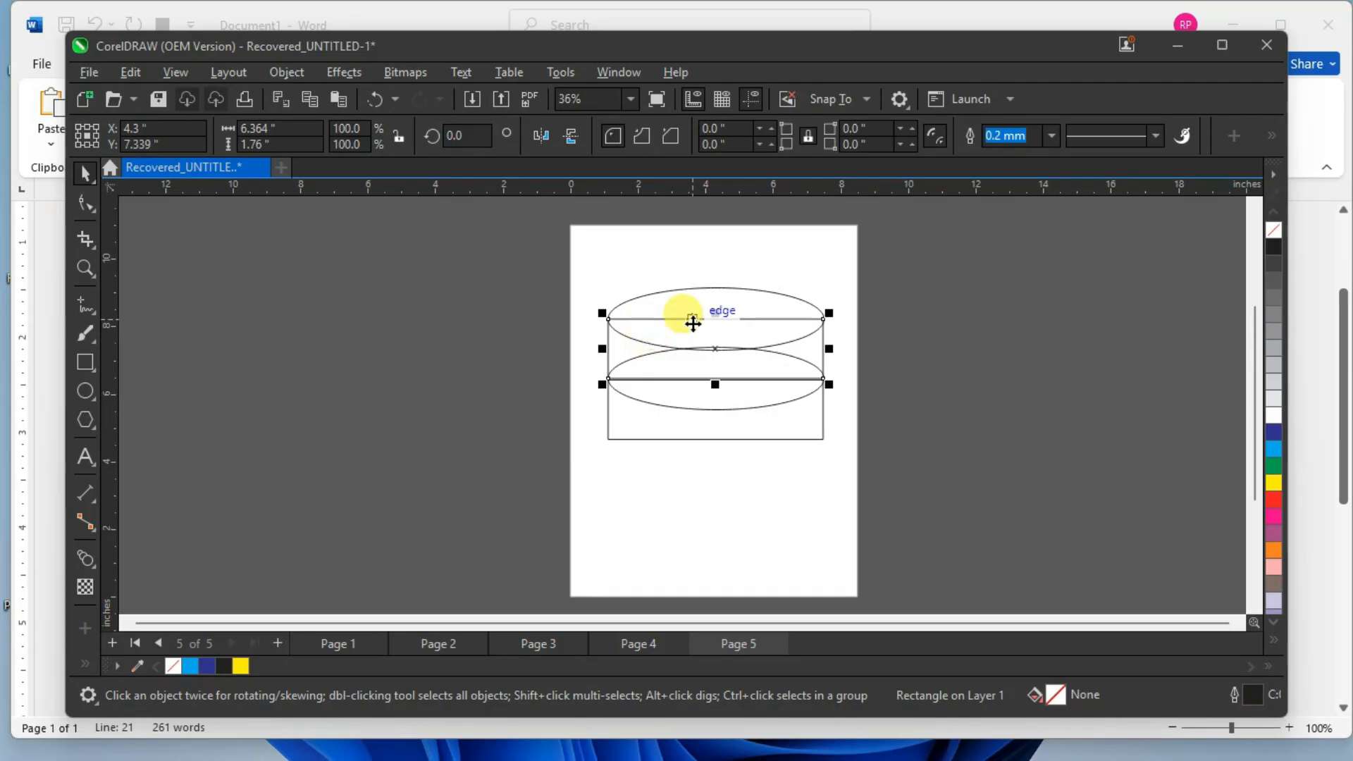
left_click(649, 337)
left_click(652, 315)
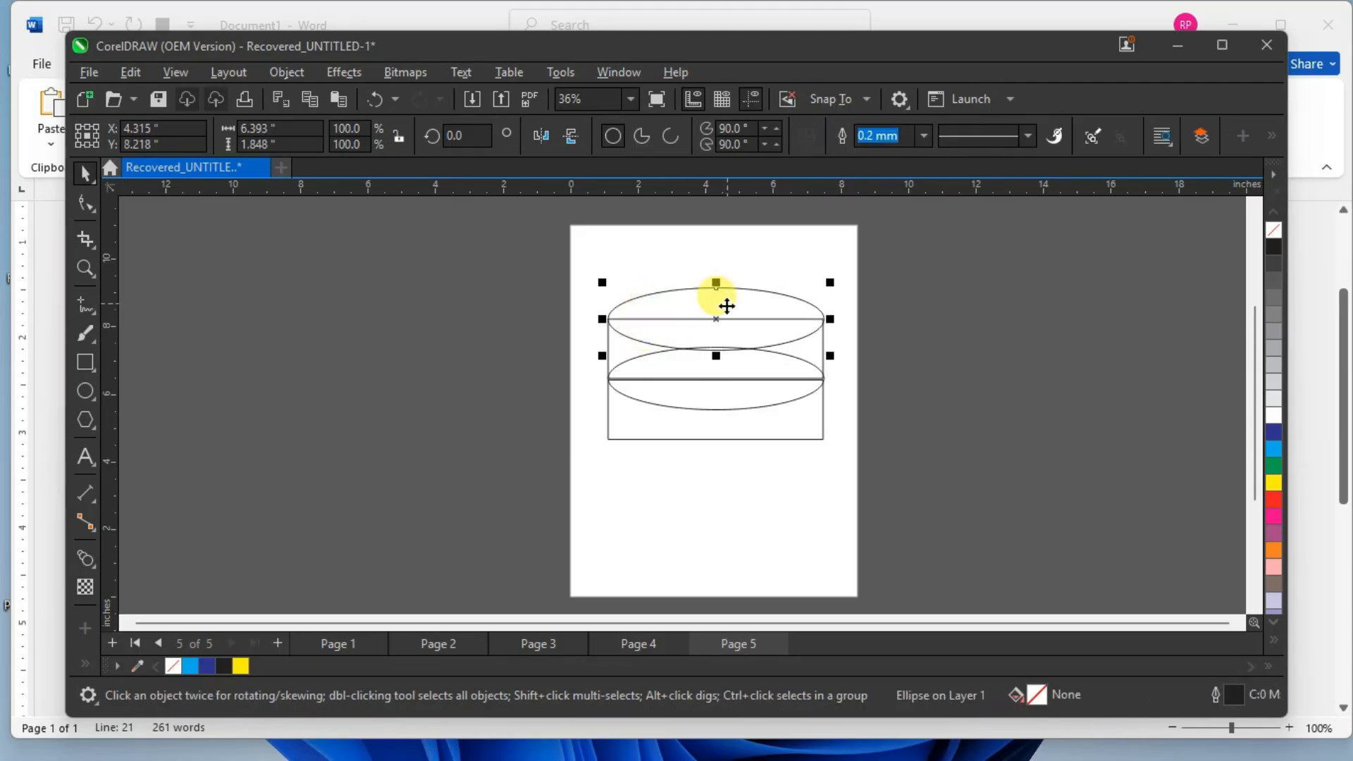
left_click_drag(705, 310, 701, 442)
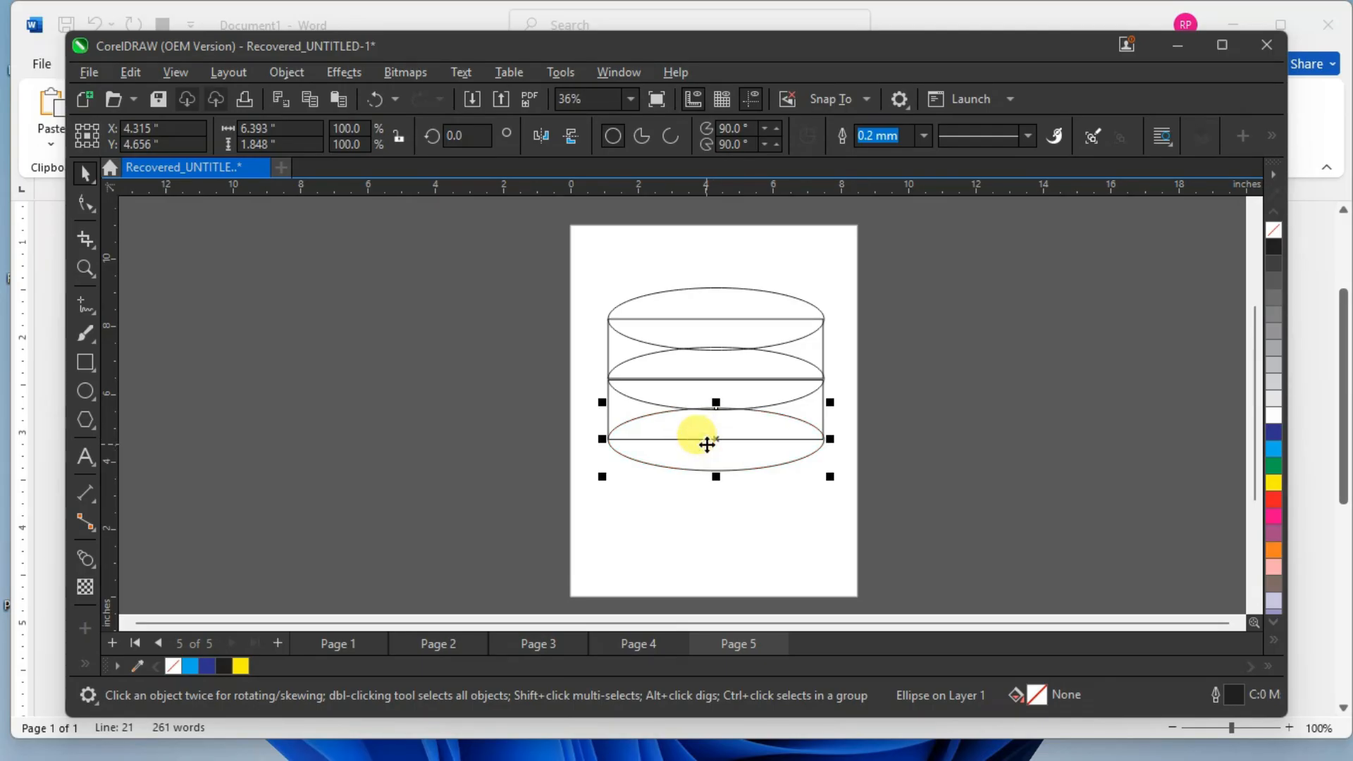
Weld all five ellipses and rectangles into one barrel-shaped outline.
left_click(861, 333)
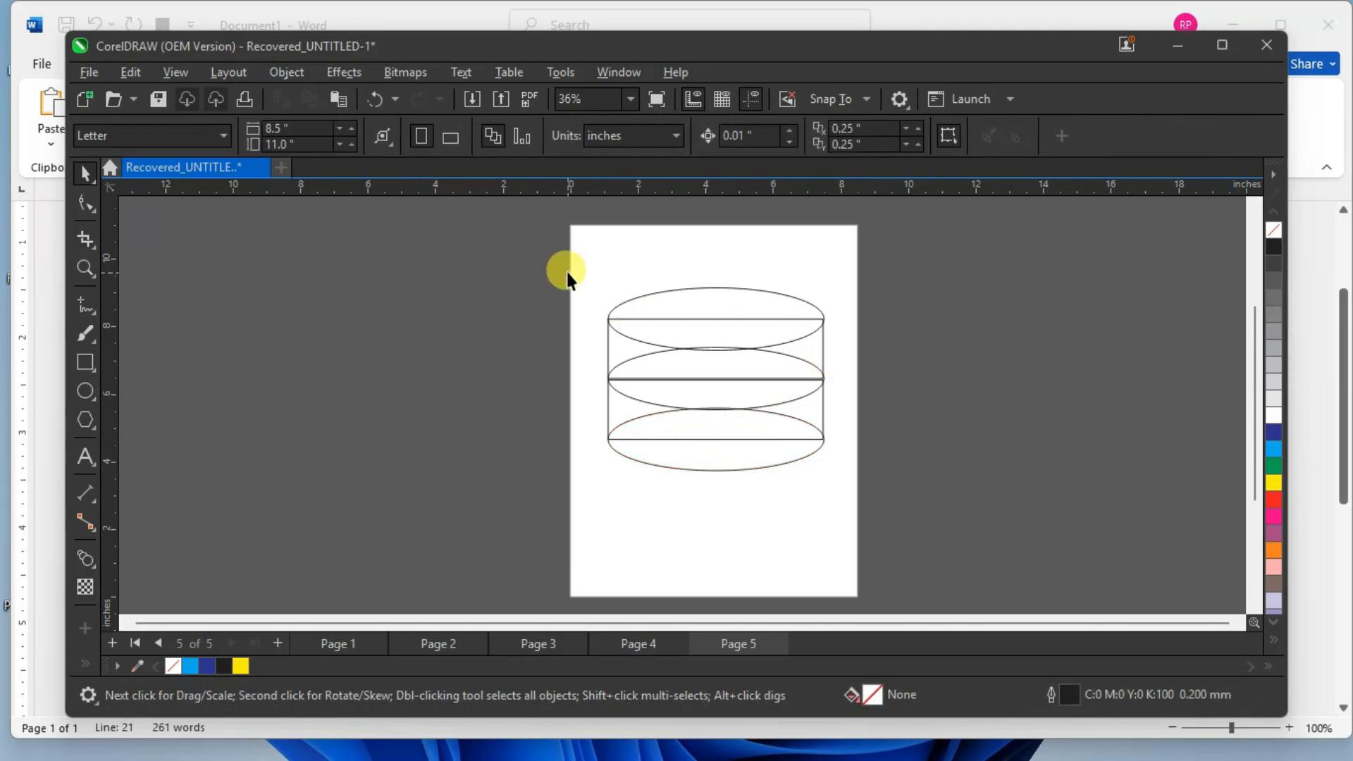
left_click_drag(814, 468, 881, 507)
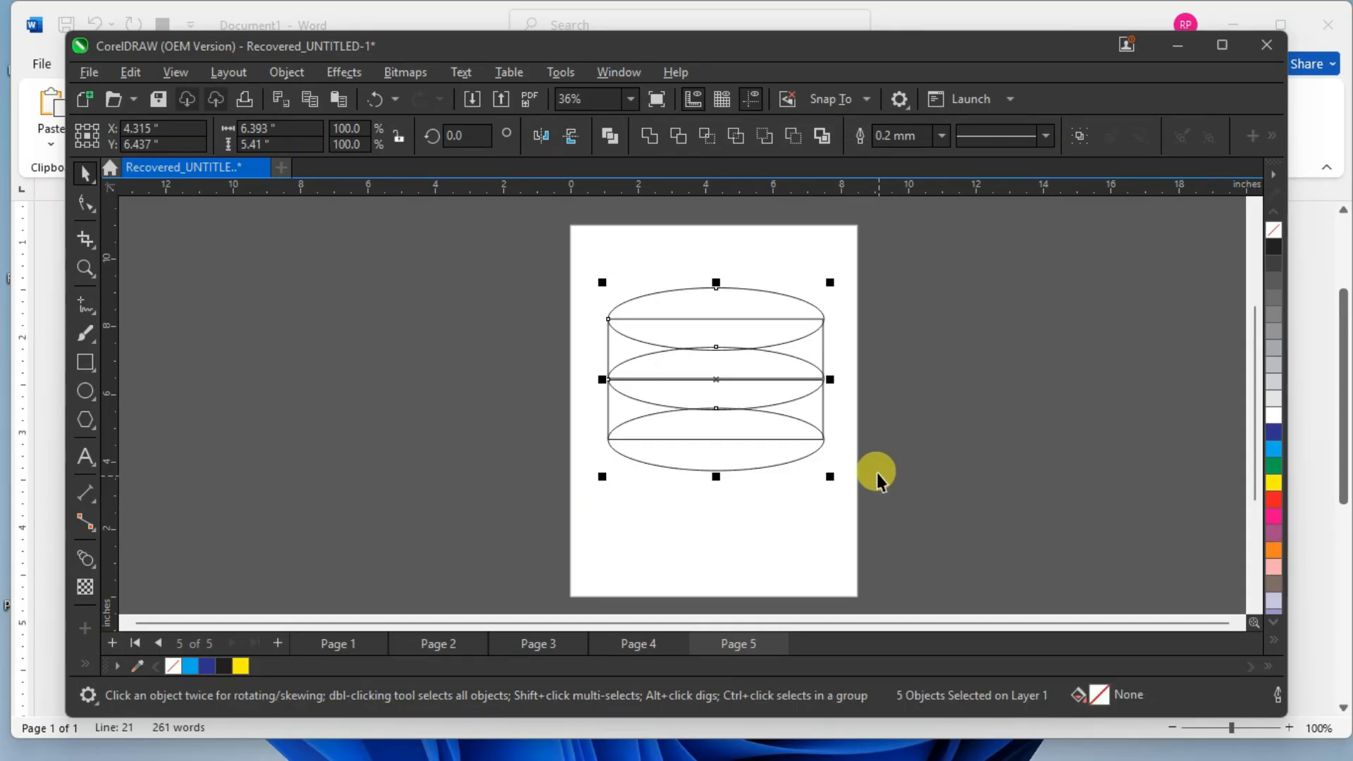
left_click(649, 139)
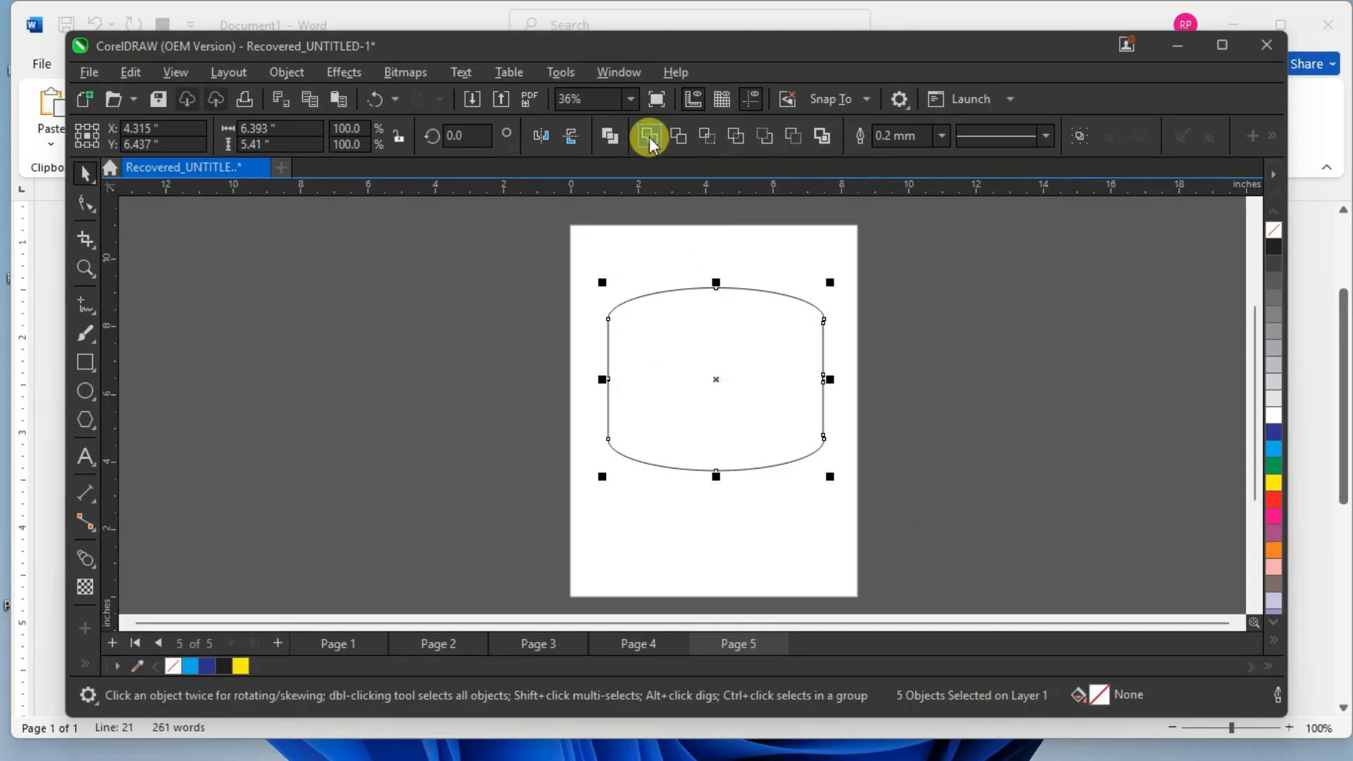
left_click(915, 341)
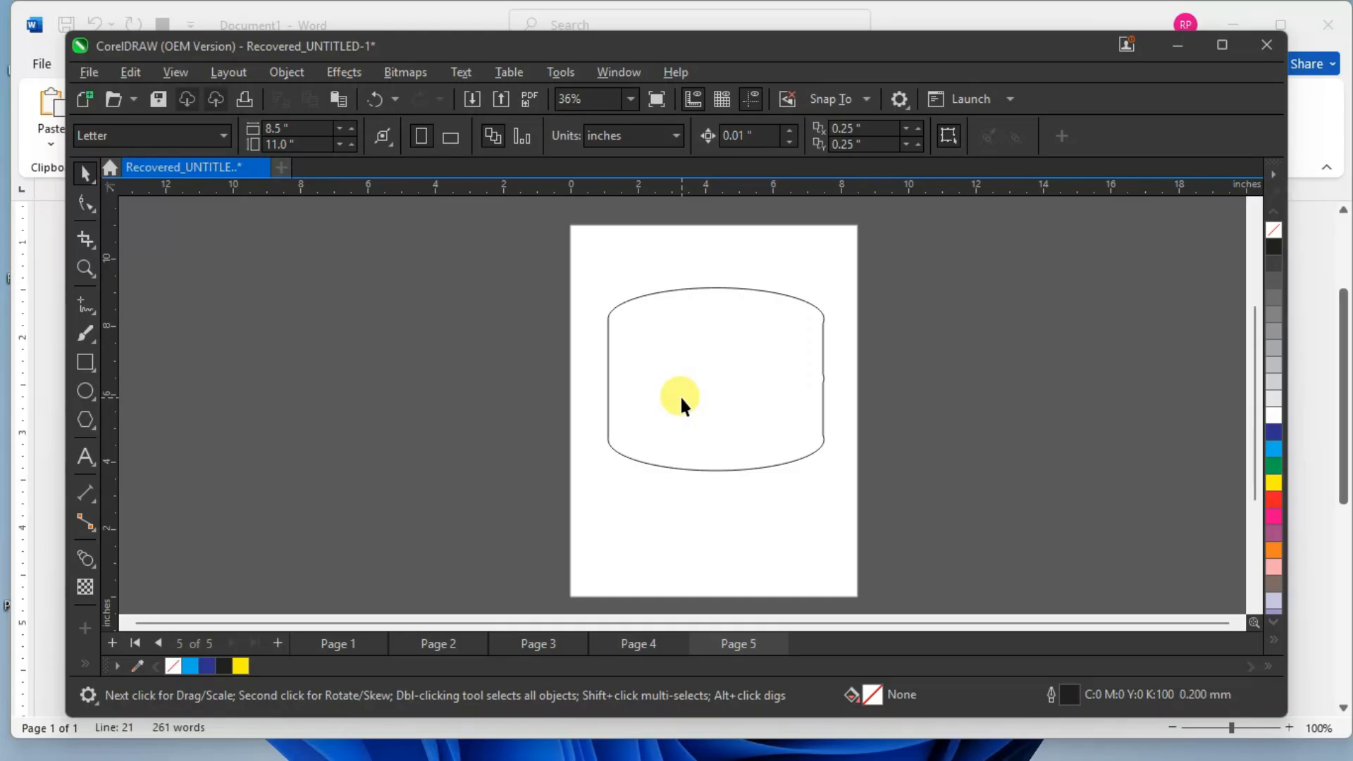
scroll(775, 380, "up", 2)
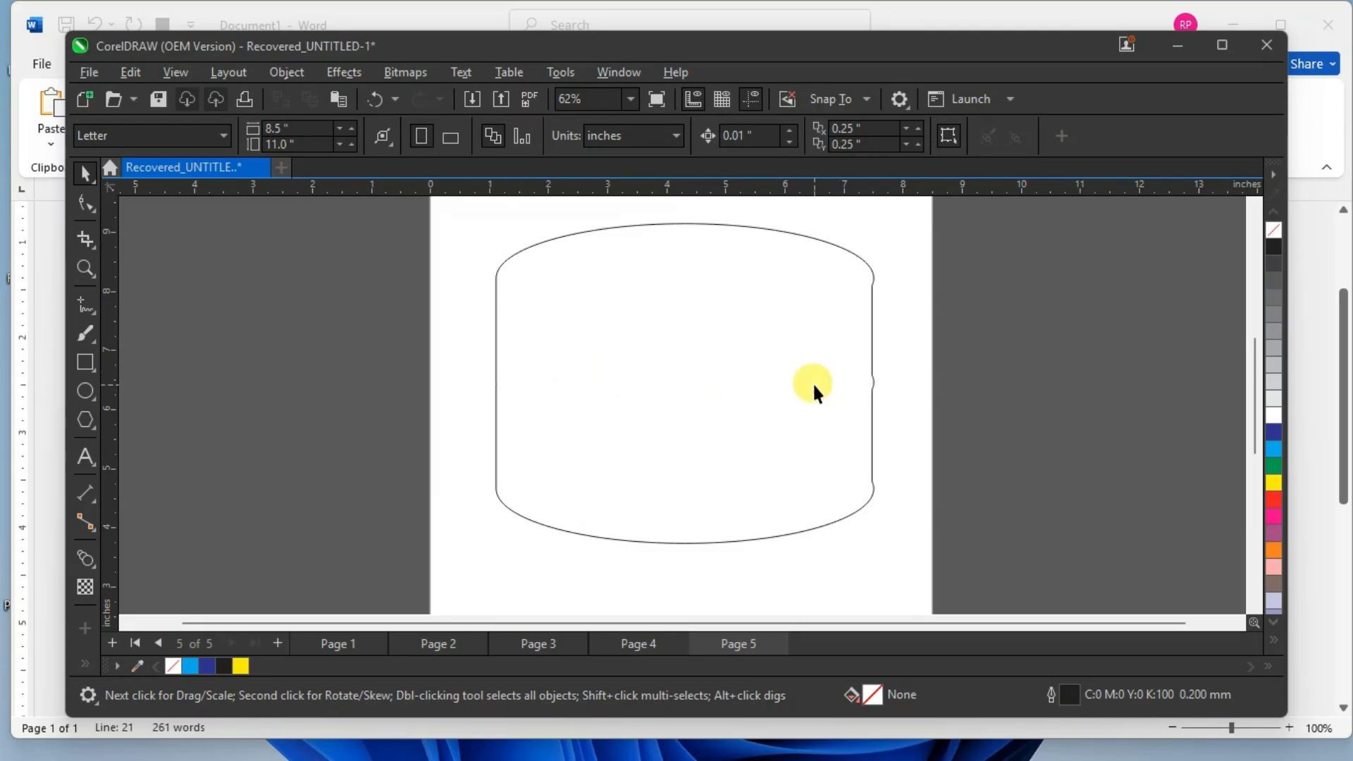
Undo the weld of the five shapes and widen the top ellipse symmetrically about its centre to about 6.76 inches.
key("ctrl+a")
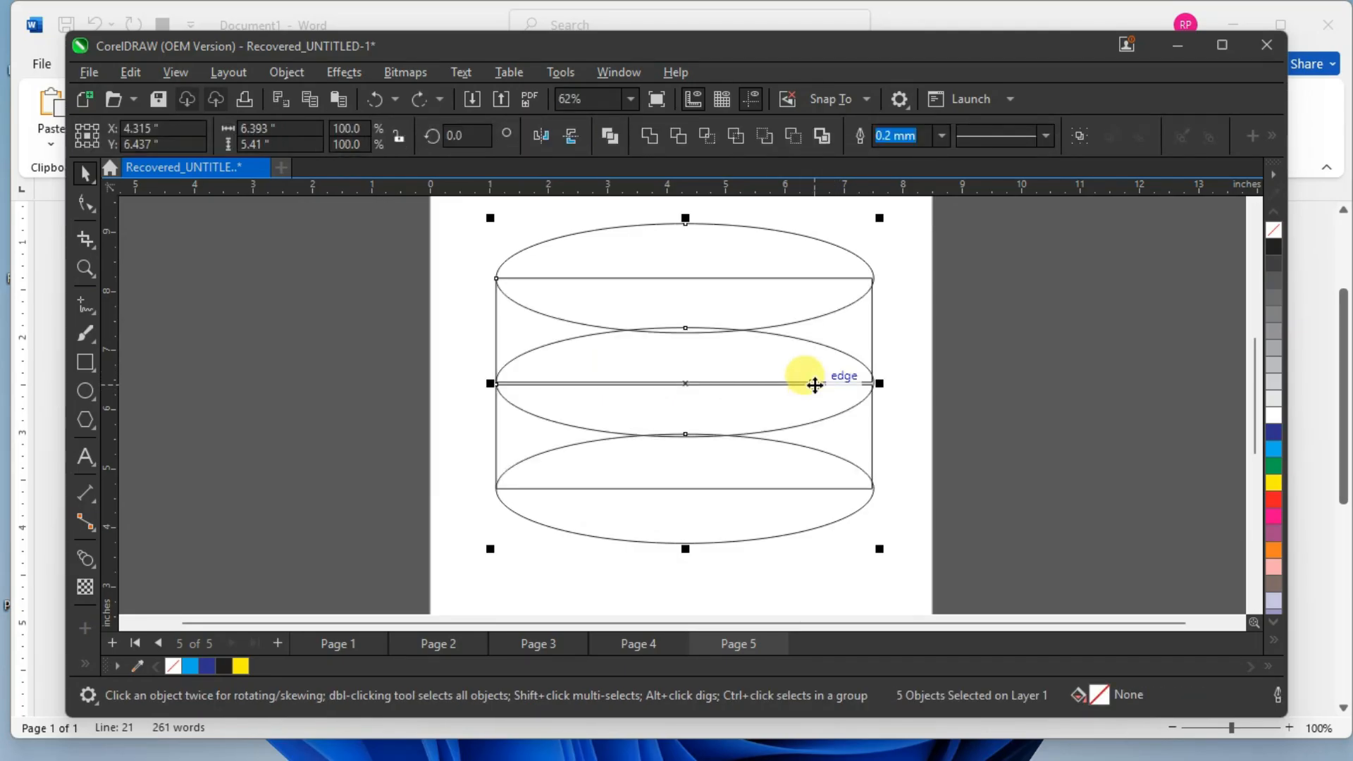
left_click(856, 361)
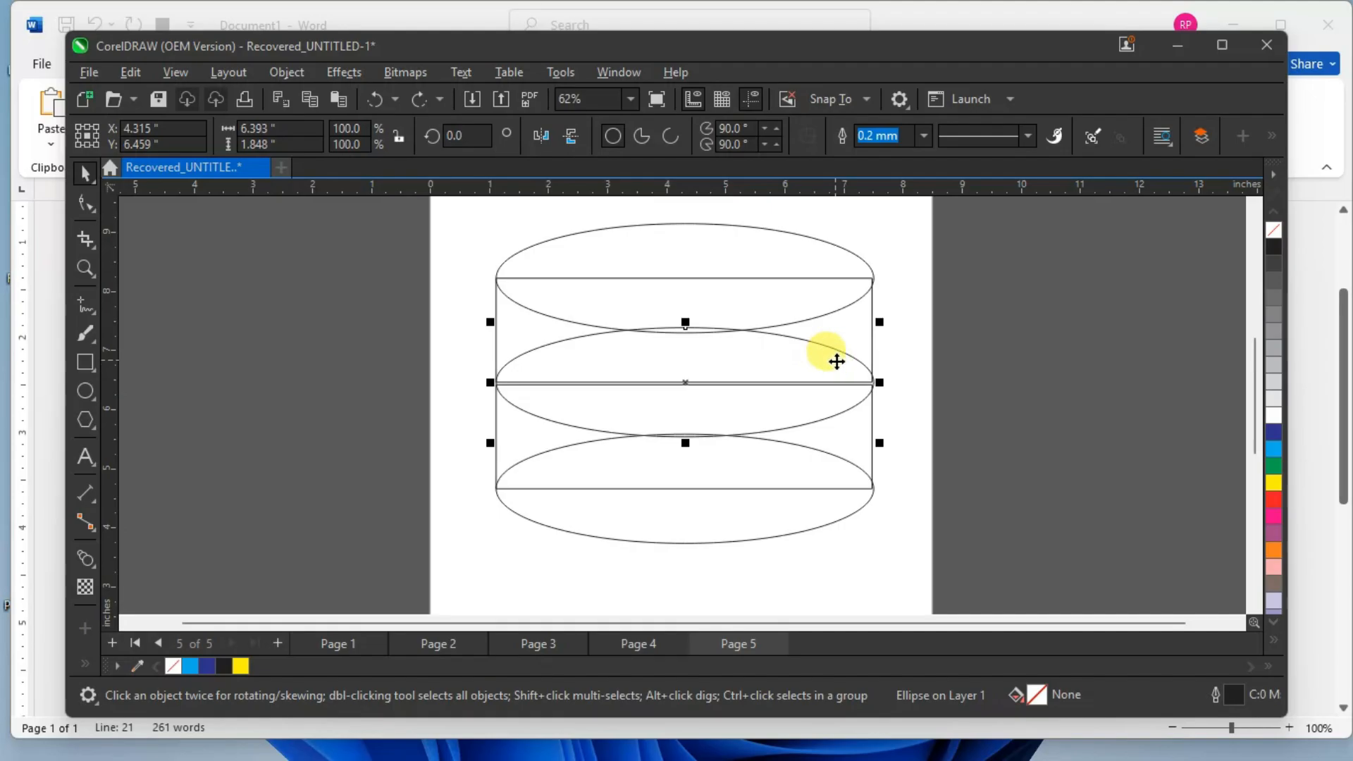
left_click(814, 253)
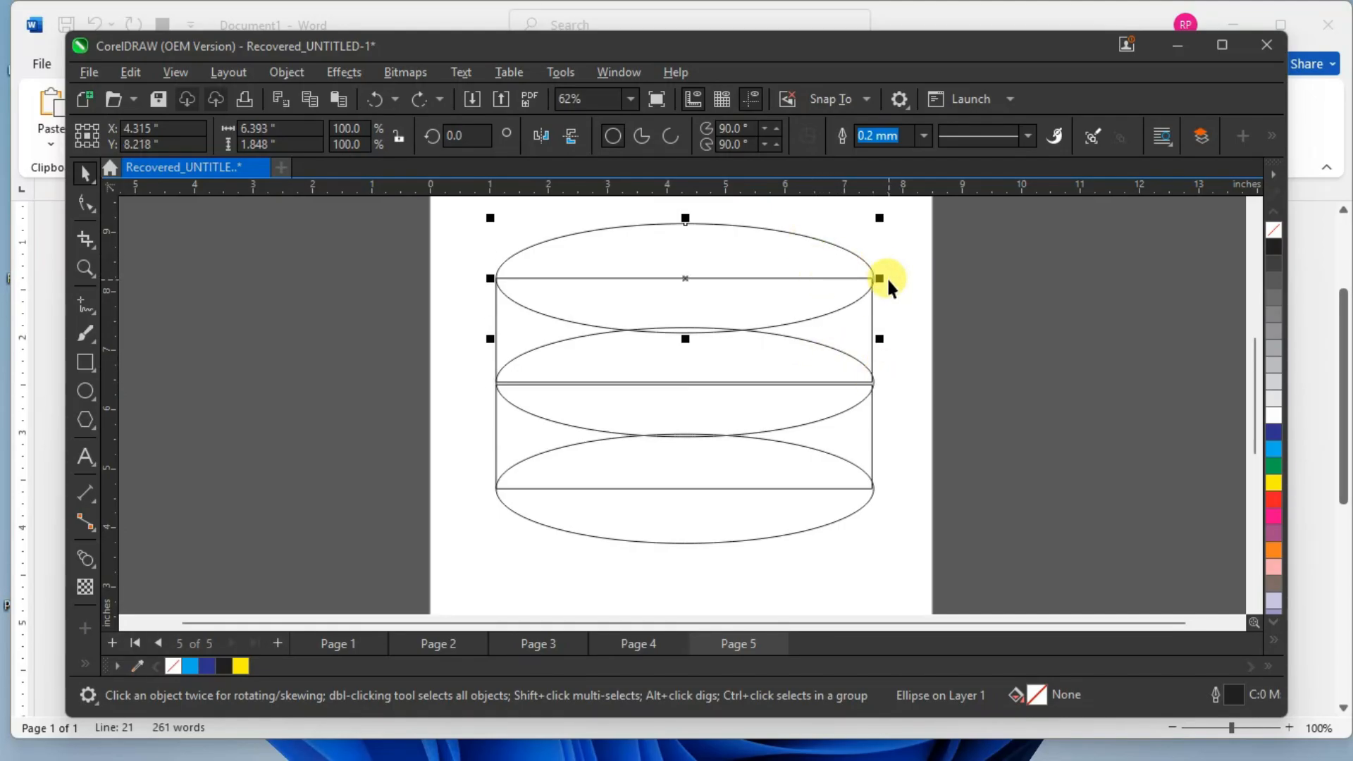
left_click_drag(879, 278, 888, 272)
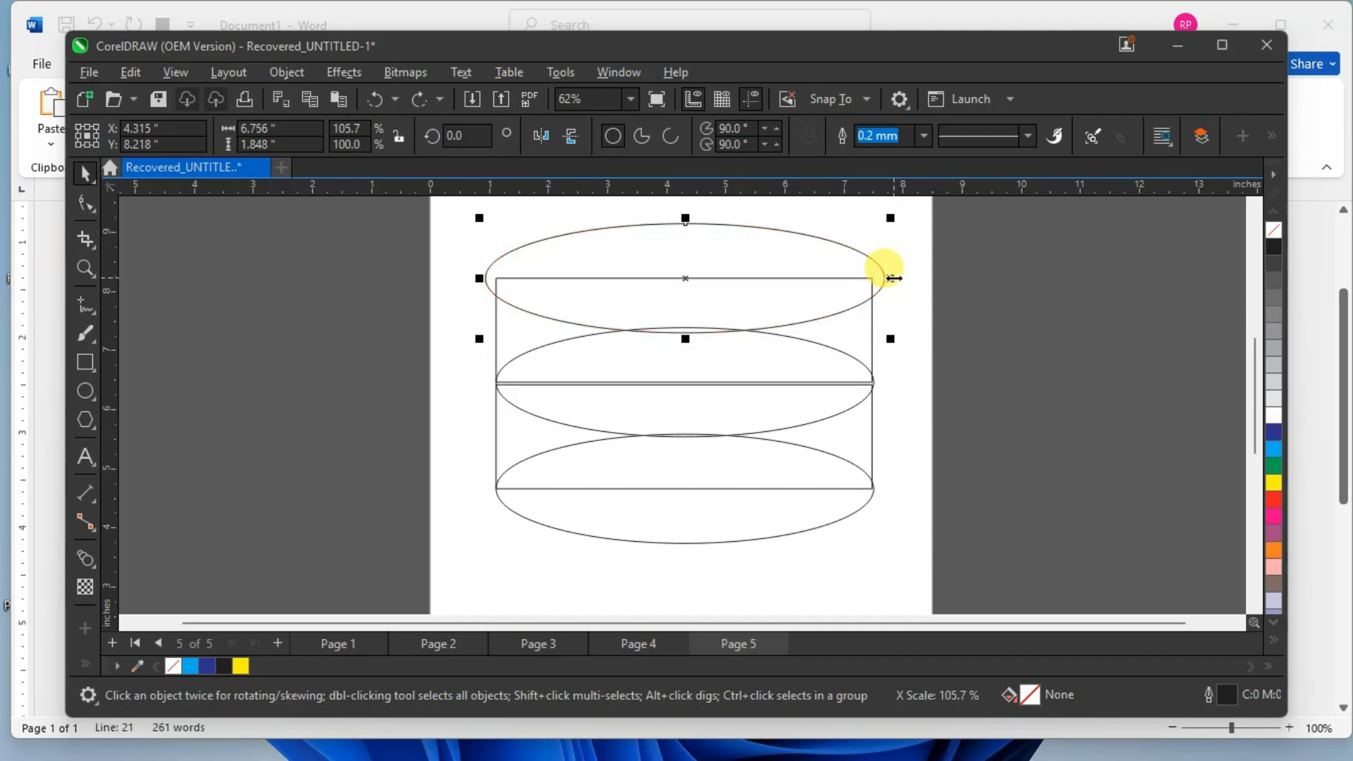
Delete the middle and bottom ellipses, and copy the widened top ellipse straight down, centring it on the seam between the rectangles.
left_click(826, 357)
key("Delete")
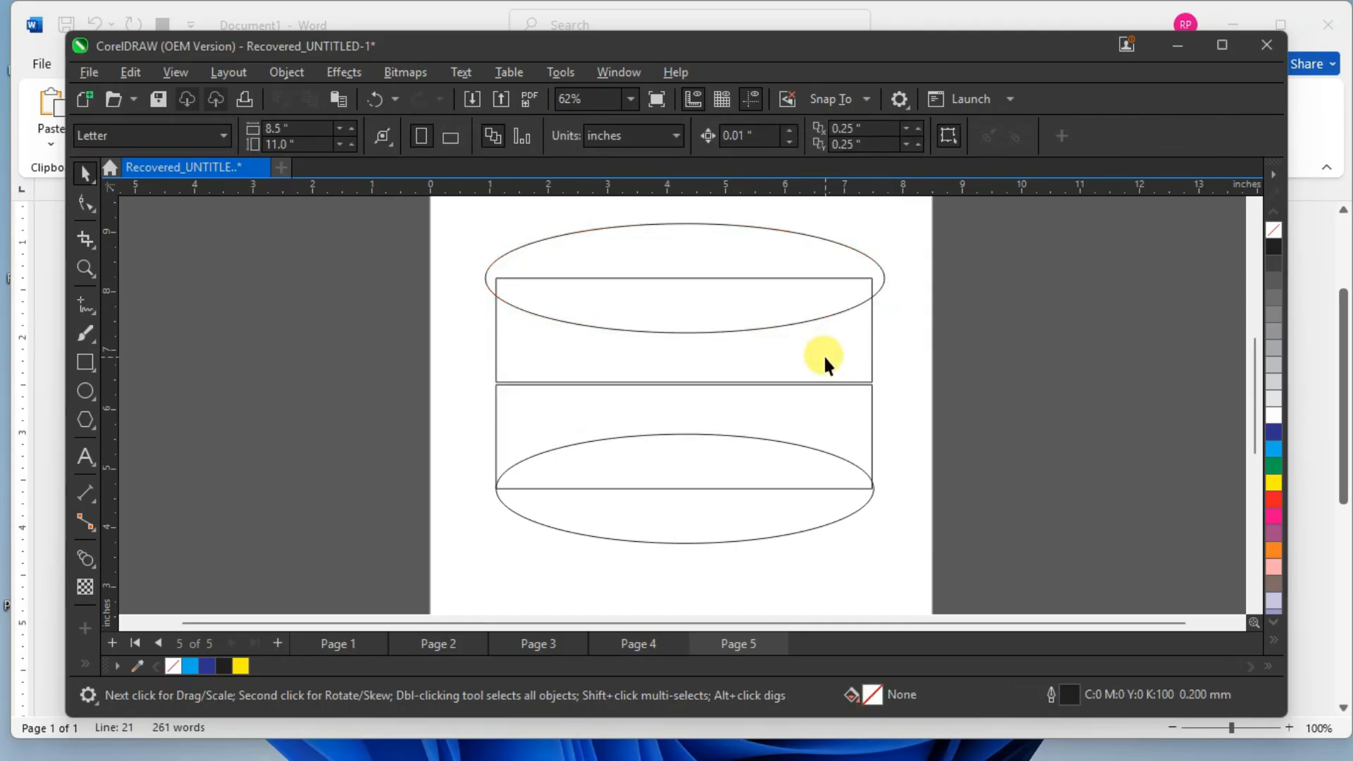
left_click(763, 458)
key("Delete")
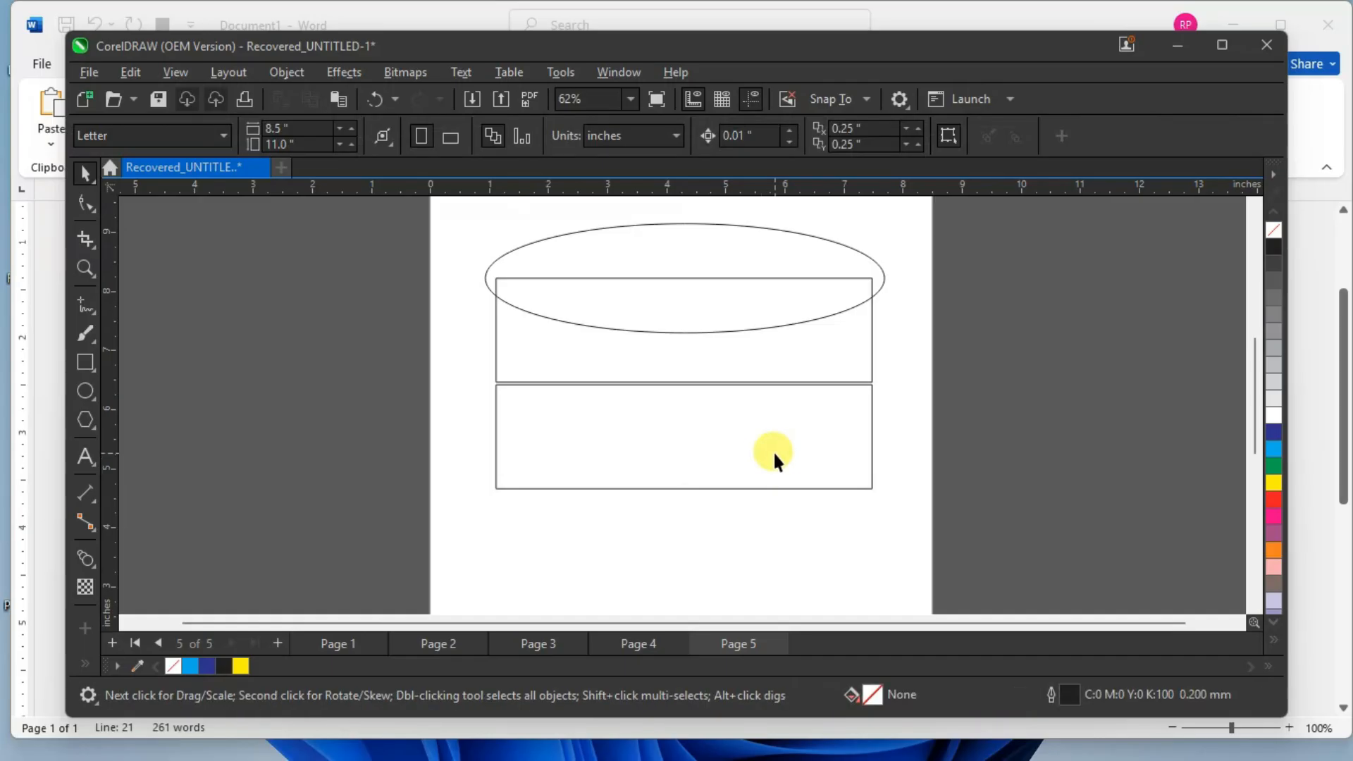
left_click(721, 254)
left_click_drag(686, 276, 697, 387)
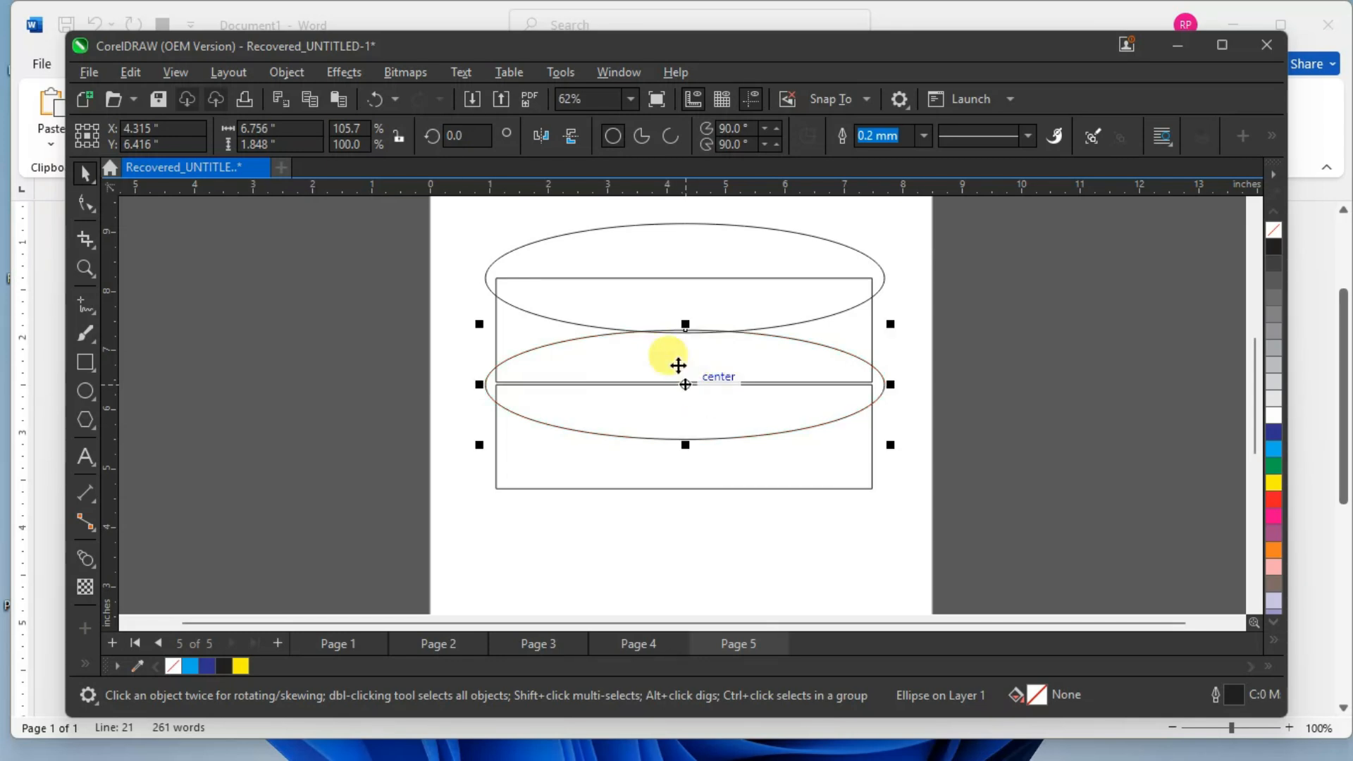
Try welding the upper rectangle with the two widened ellipses, and undo the weld.
left_click(700, 261)
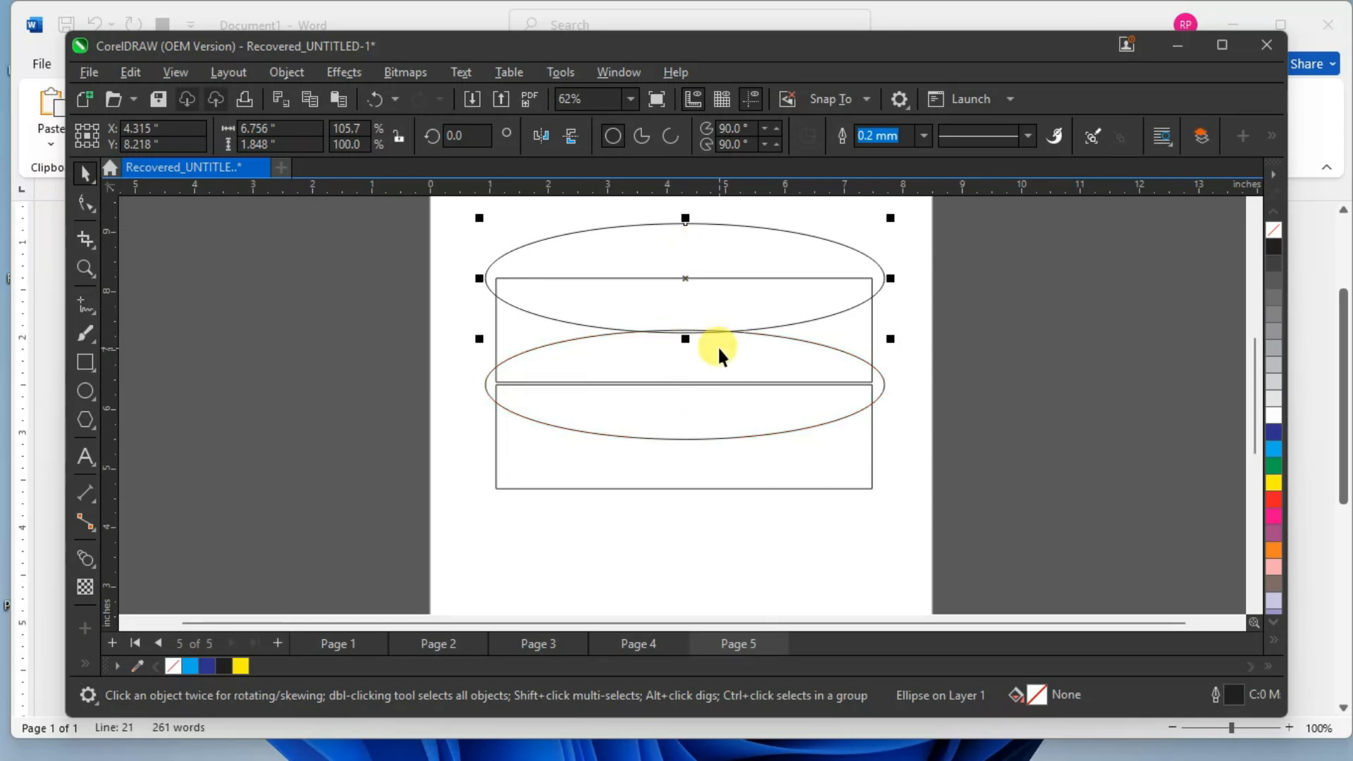
left_click(768, 337, "shift")
left_click(781, 363, "shift")
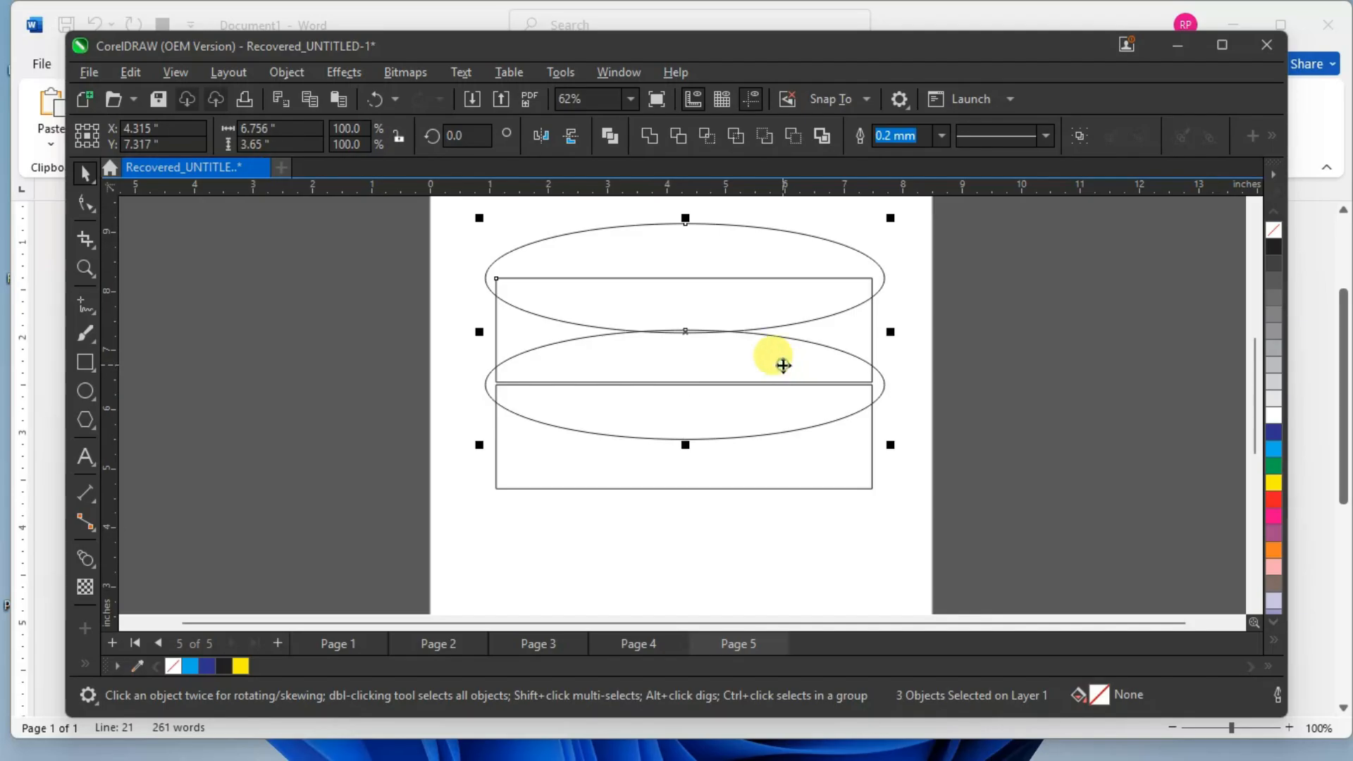
left_click(649, 138)
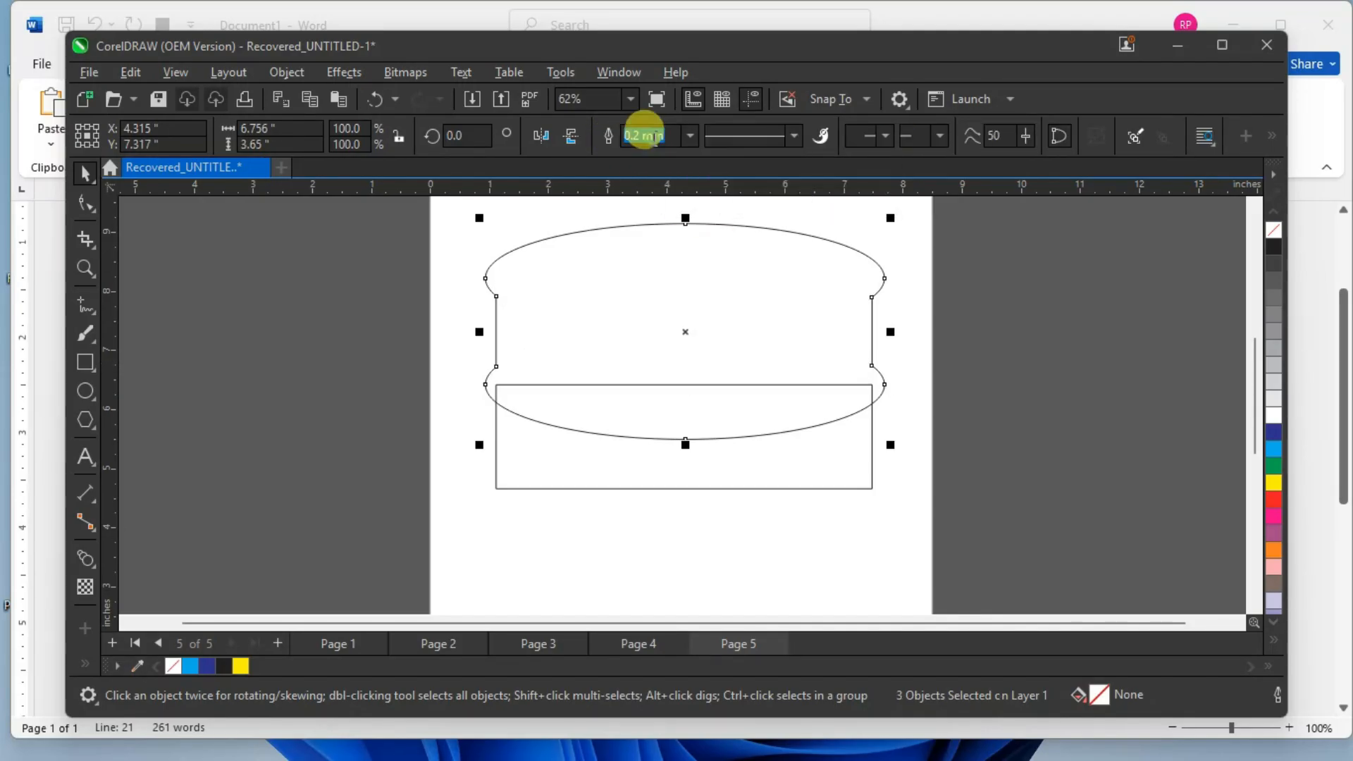
left_click(972, 314)
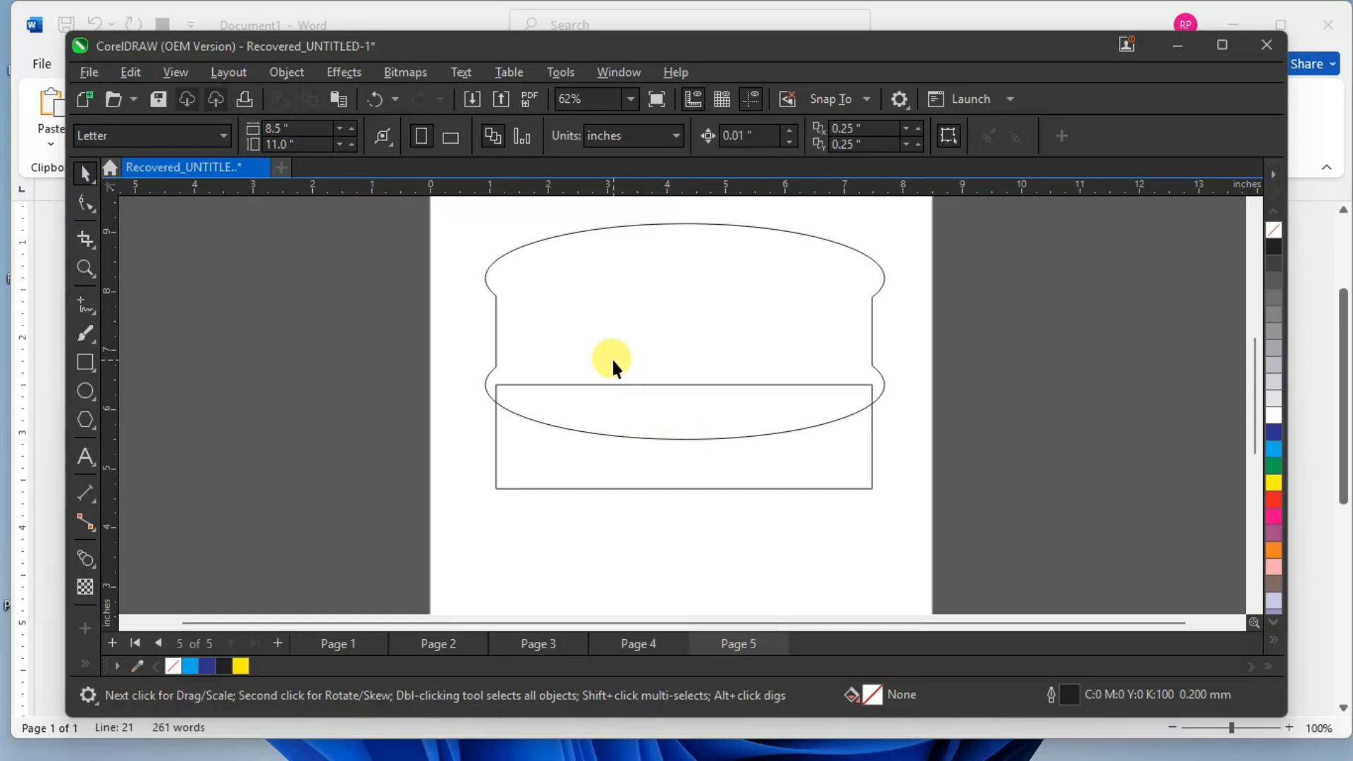
key("ctrl+z")
Copy the top ellipse straight down so that the copy is centred slightly below the lower rectangle's bottom edge.
left_click(927, 253)
left_click(776, 241)
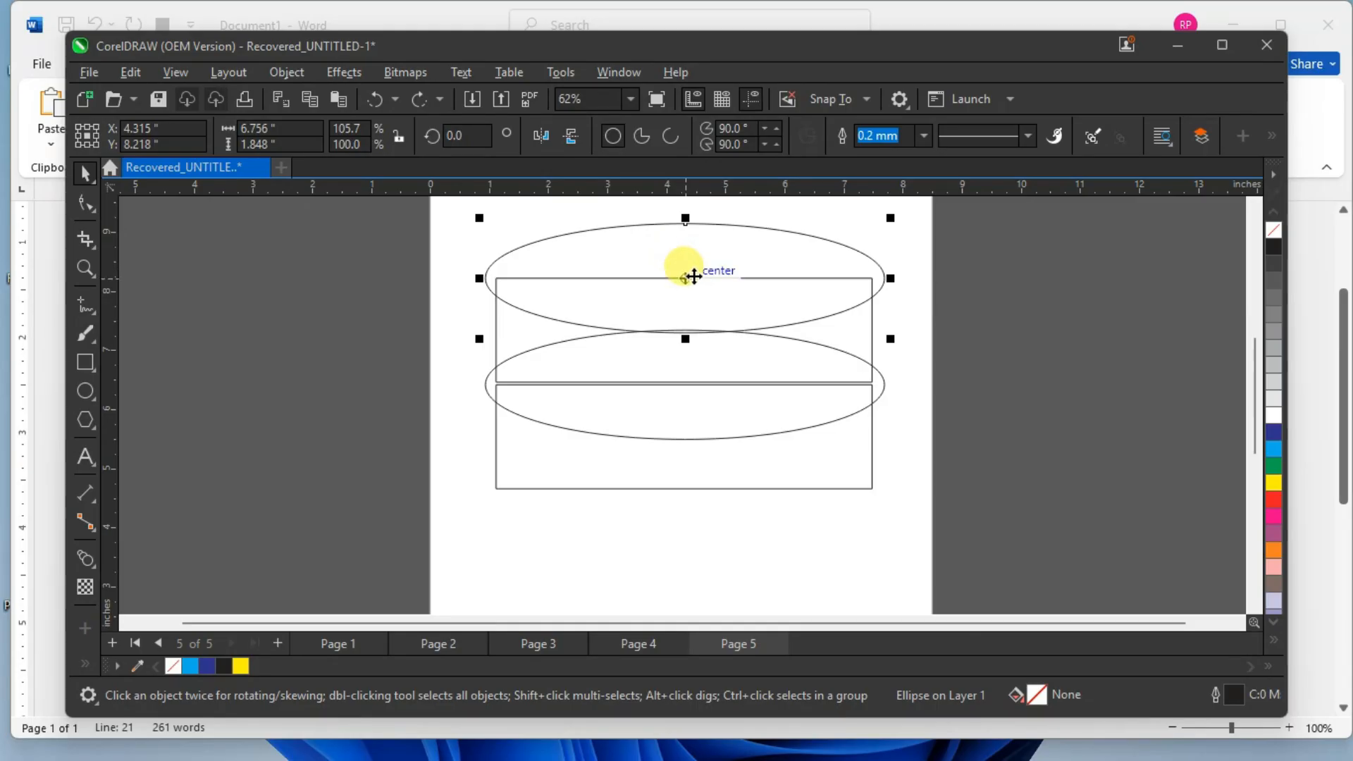
left_click_drag(690, 275, 677, 506)
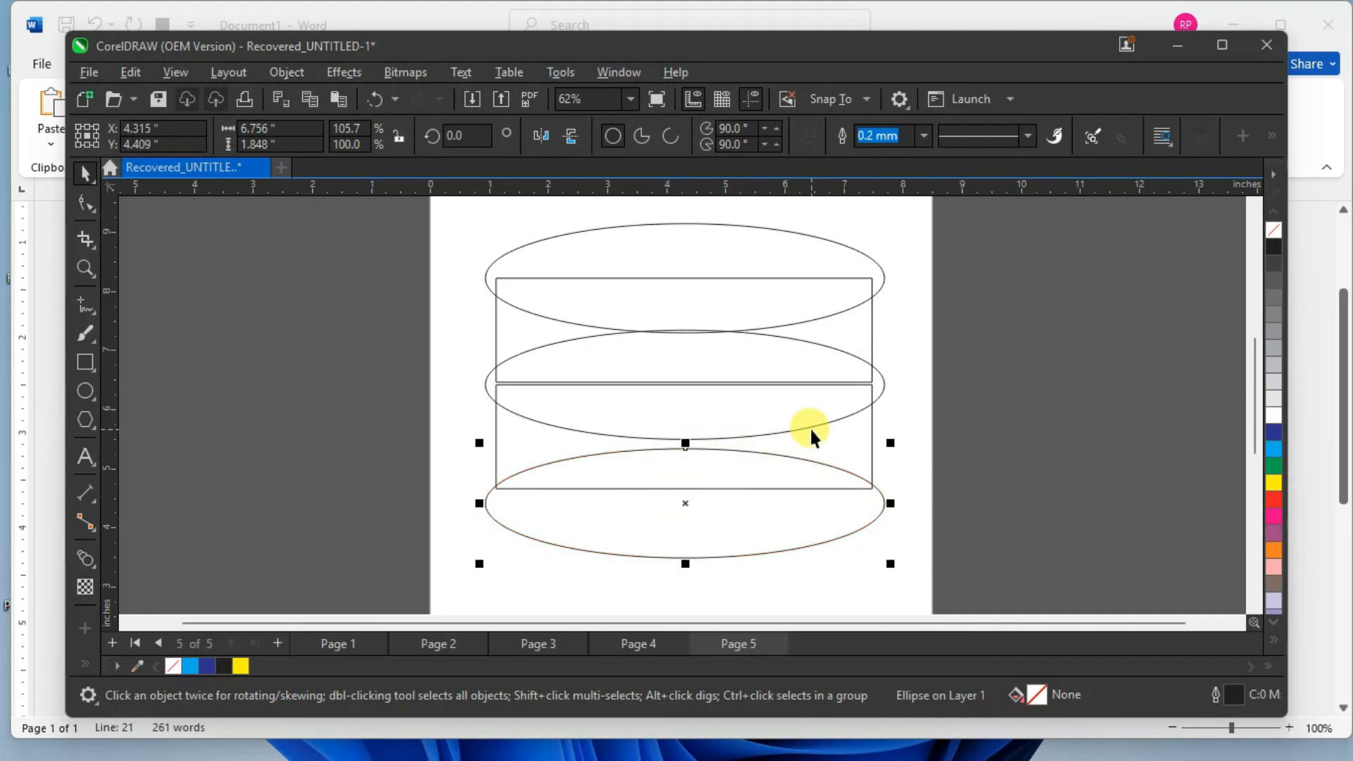
Weld the upper two ellipses with the upper rectangle, and weld the lower rectangle to the resulting outline.
left_click(703, 247)
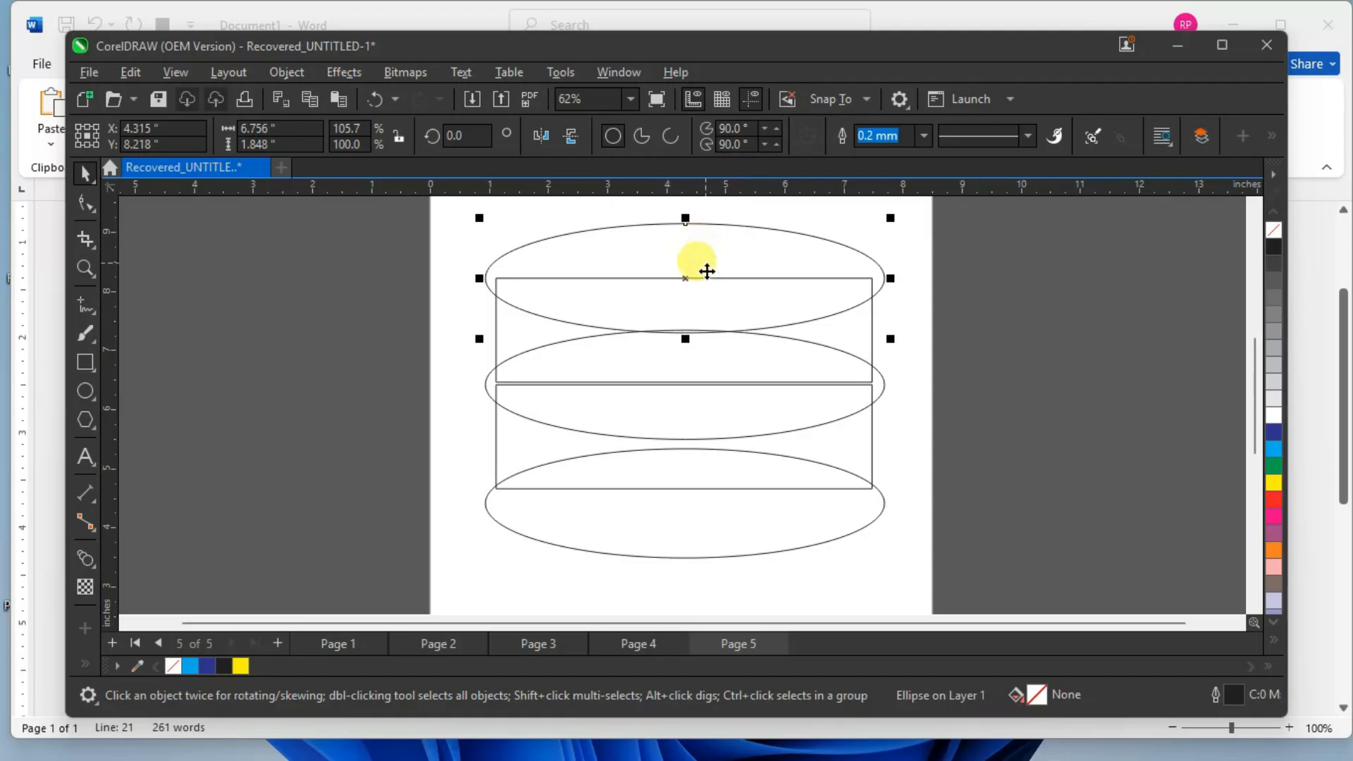
left_click(855, 324, "shift")
left_click(802, 362, "shift")
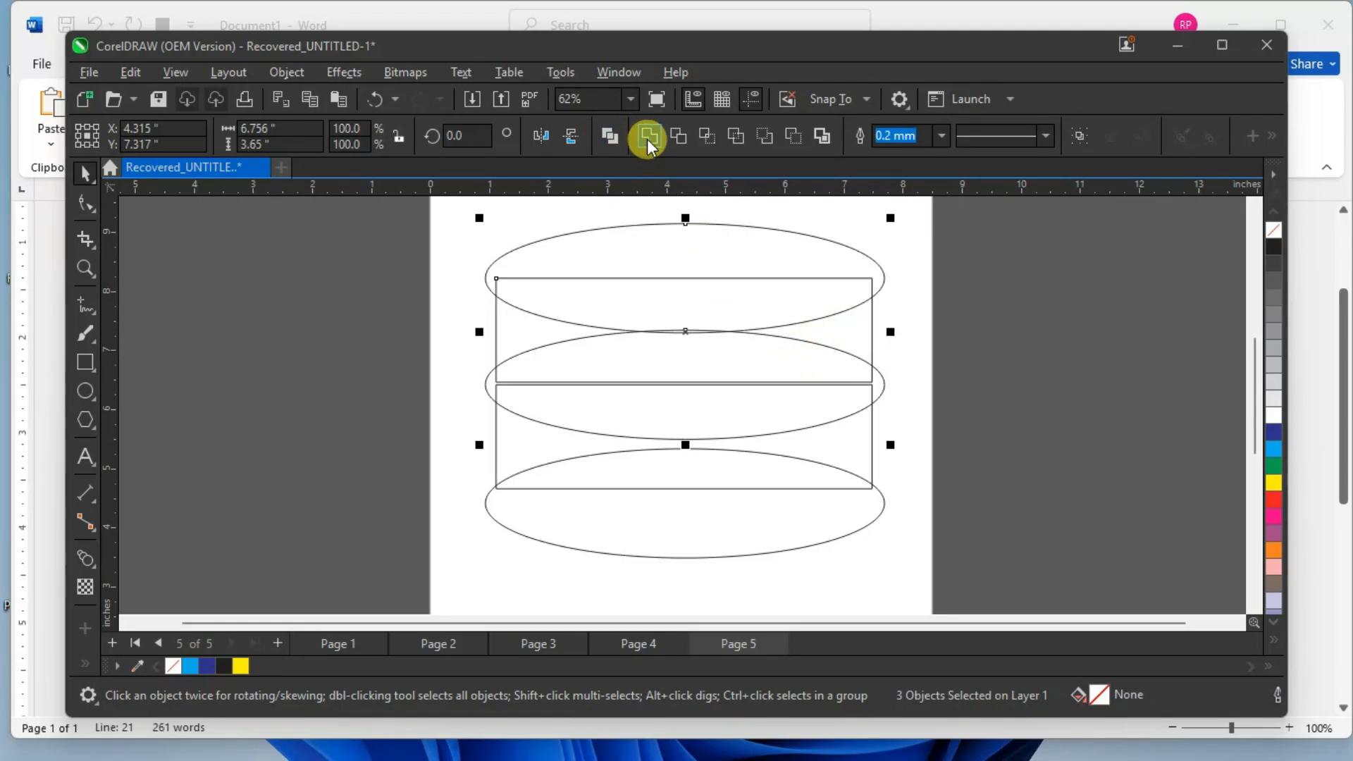
left_click(610, 136)
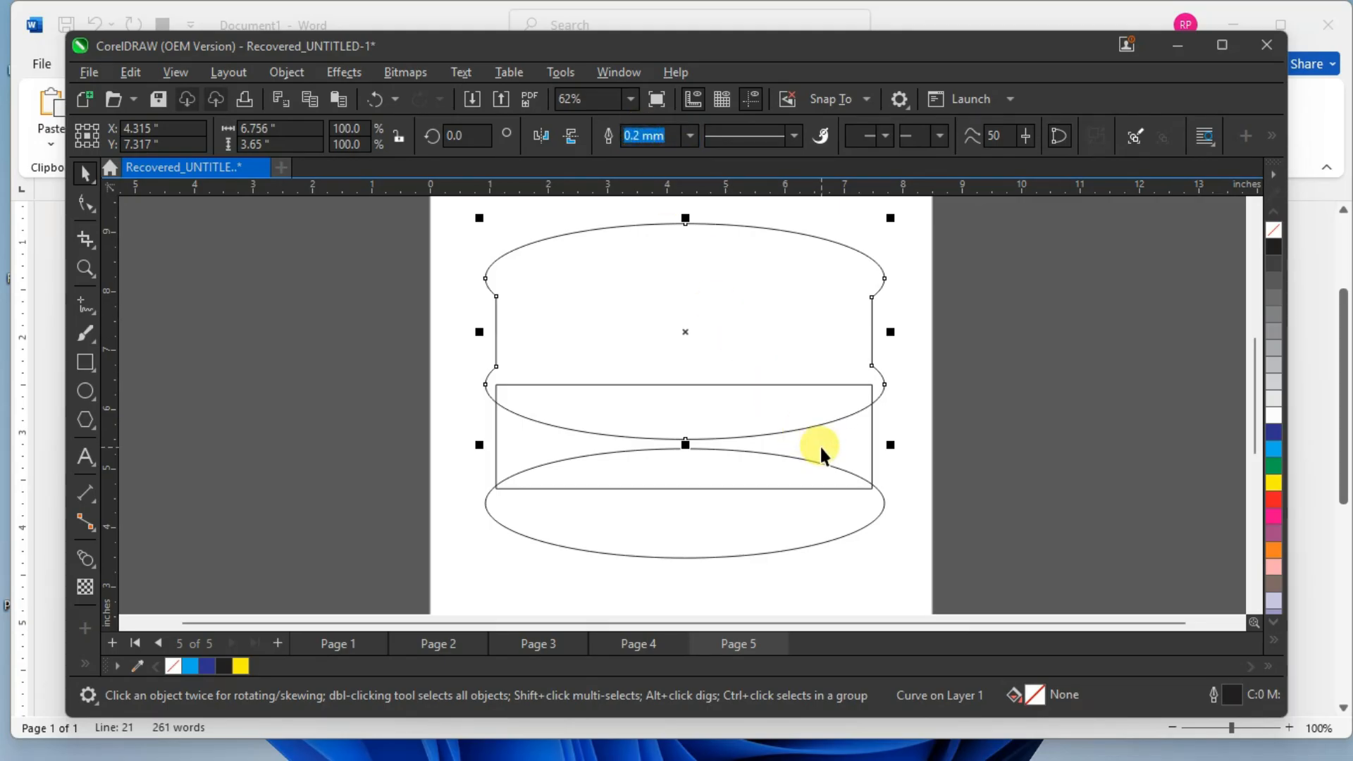
left_click(847, 431, "shift")
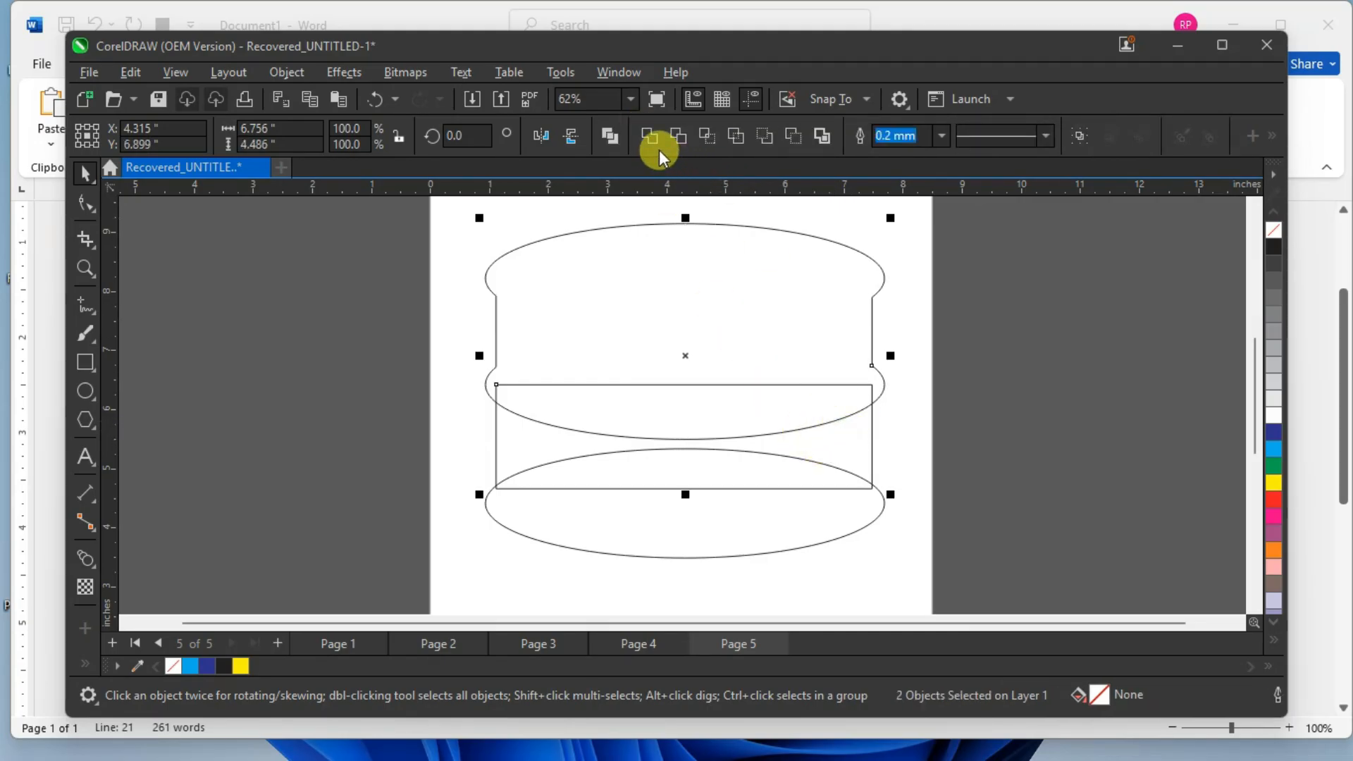
left_click(643, 134)
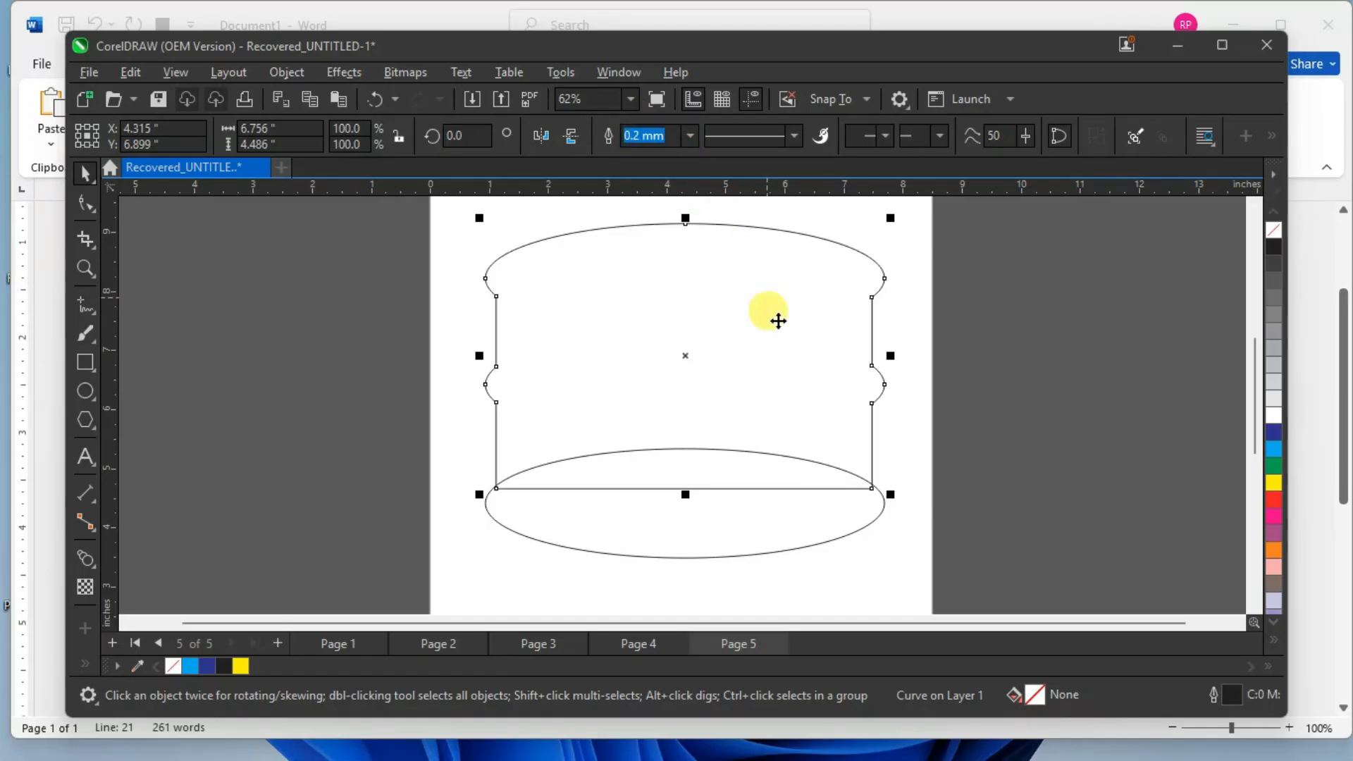
Try welding the bottom ellipse to the body outline, and undo the weld.
left_click(804, 527, "shift")
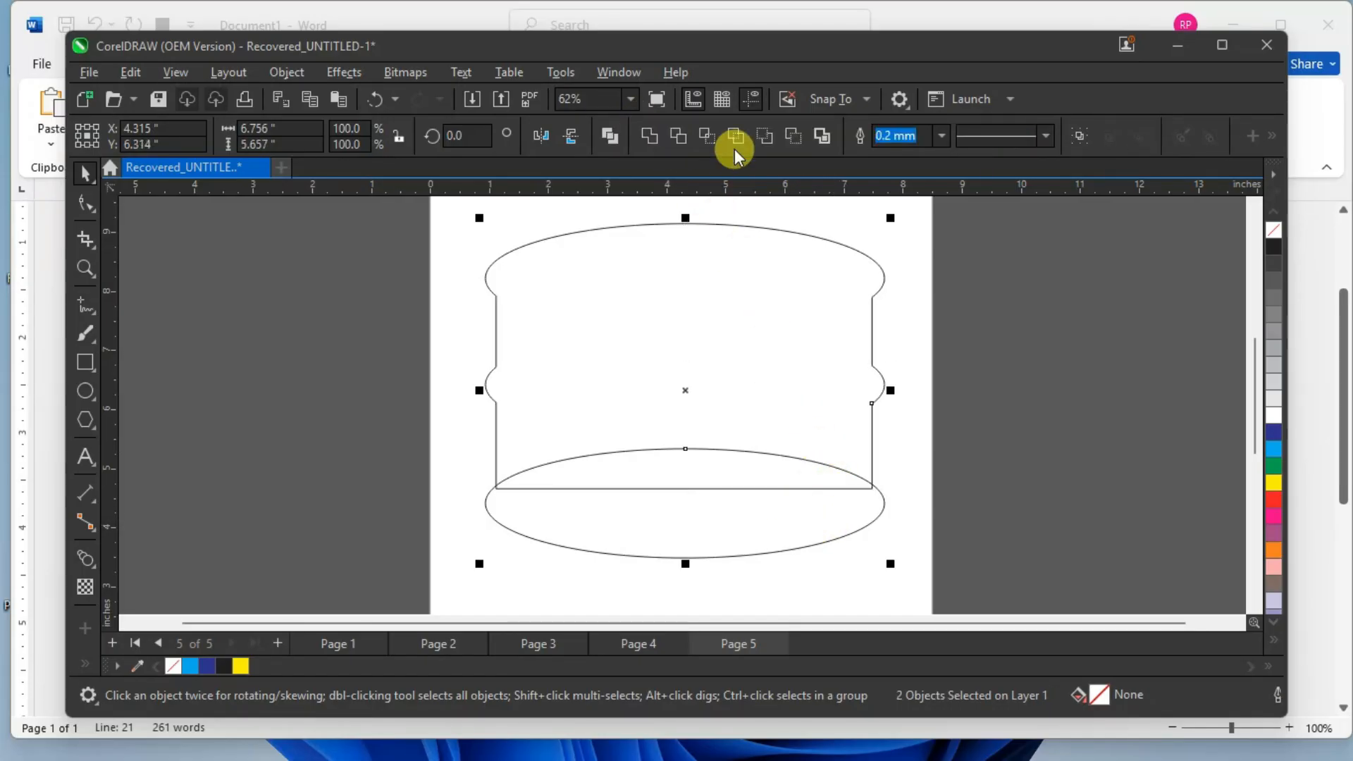
left_click(655, 132)
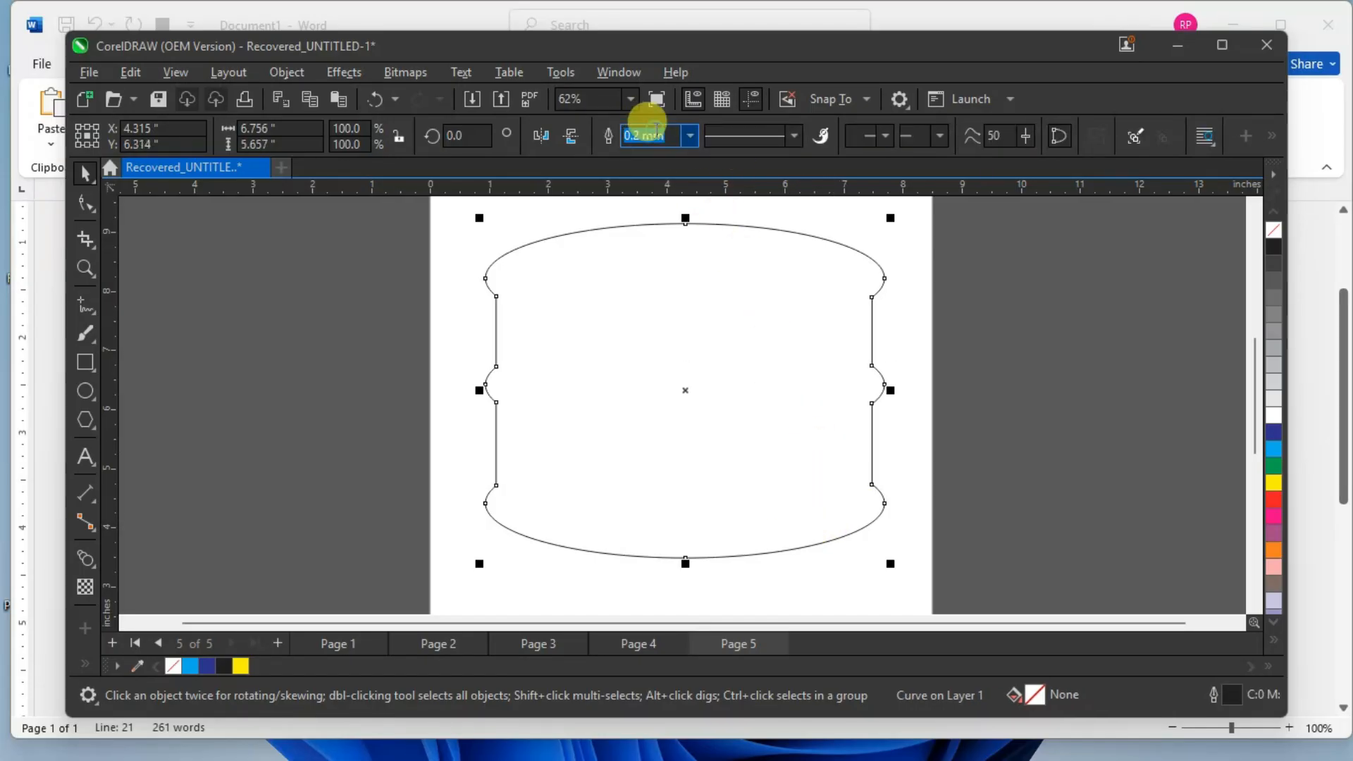
left_click(973, 316)
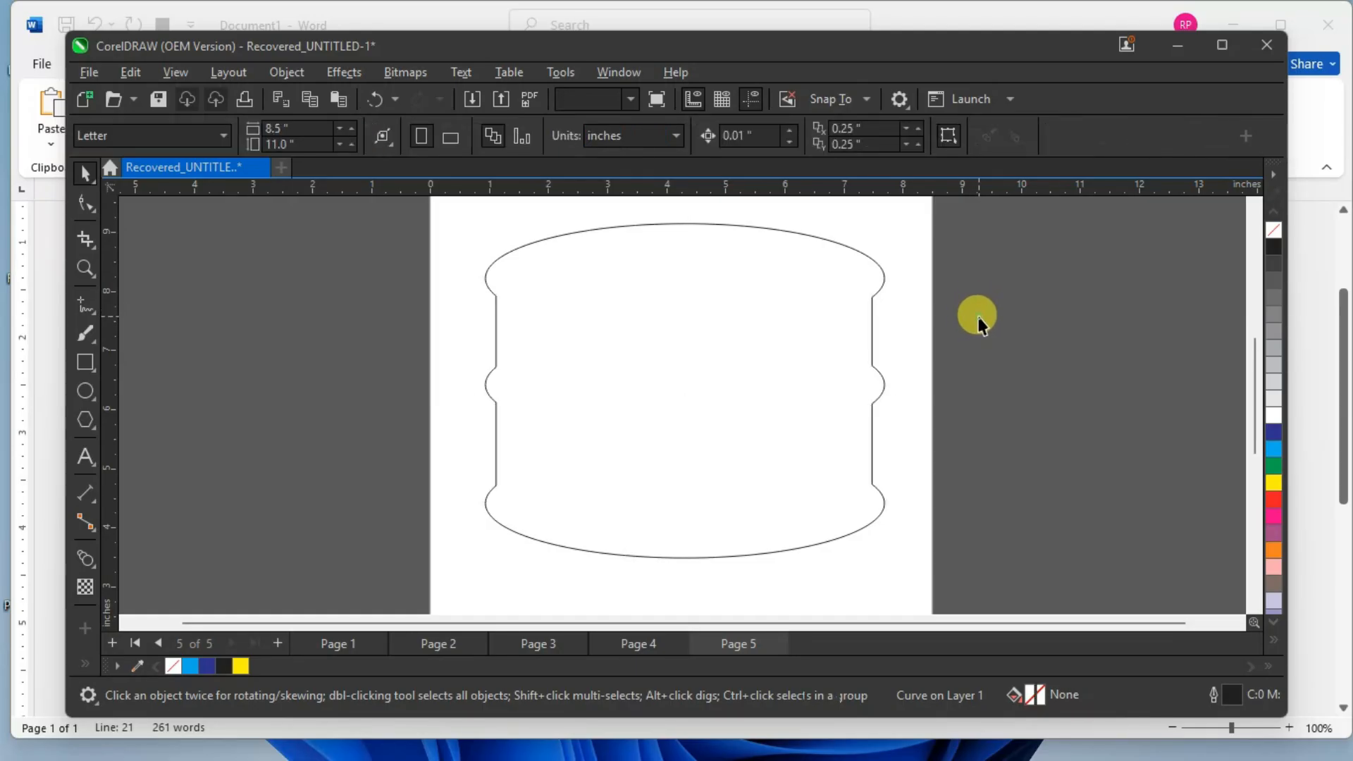
key("ctrl+z")
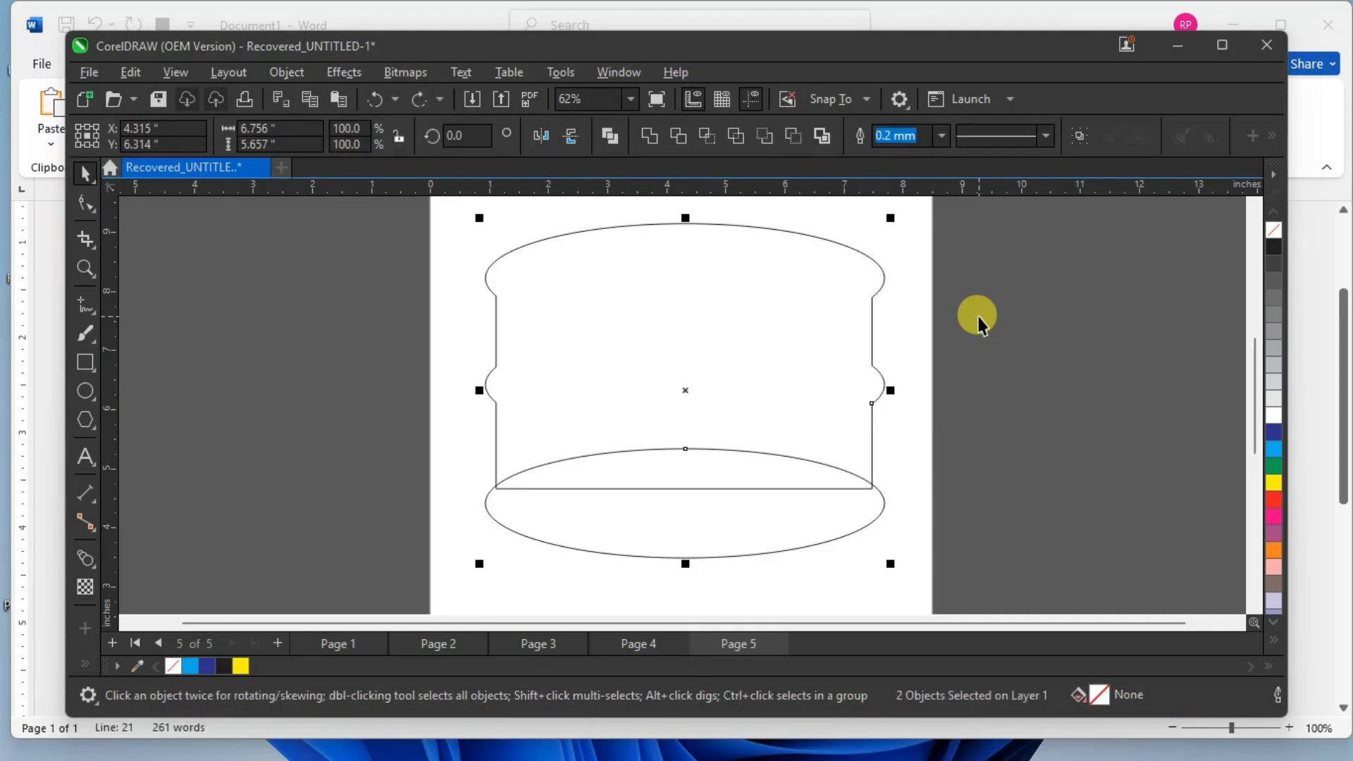
Make a spare copy of the bottom ellipse beside the page, to the left of the body outline.
left_click(936, 462)
left_click(818, 505)
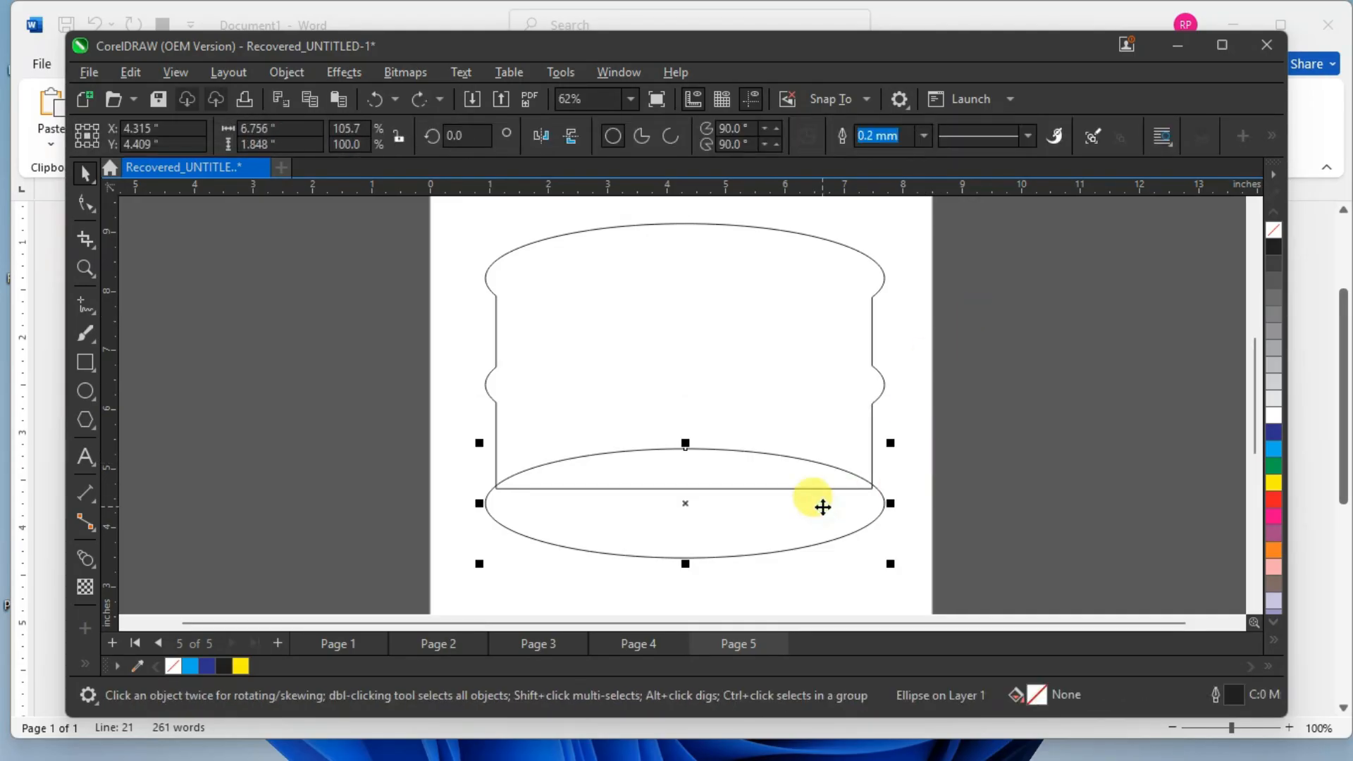
left_click_drag(694, 508, 289, 358)
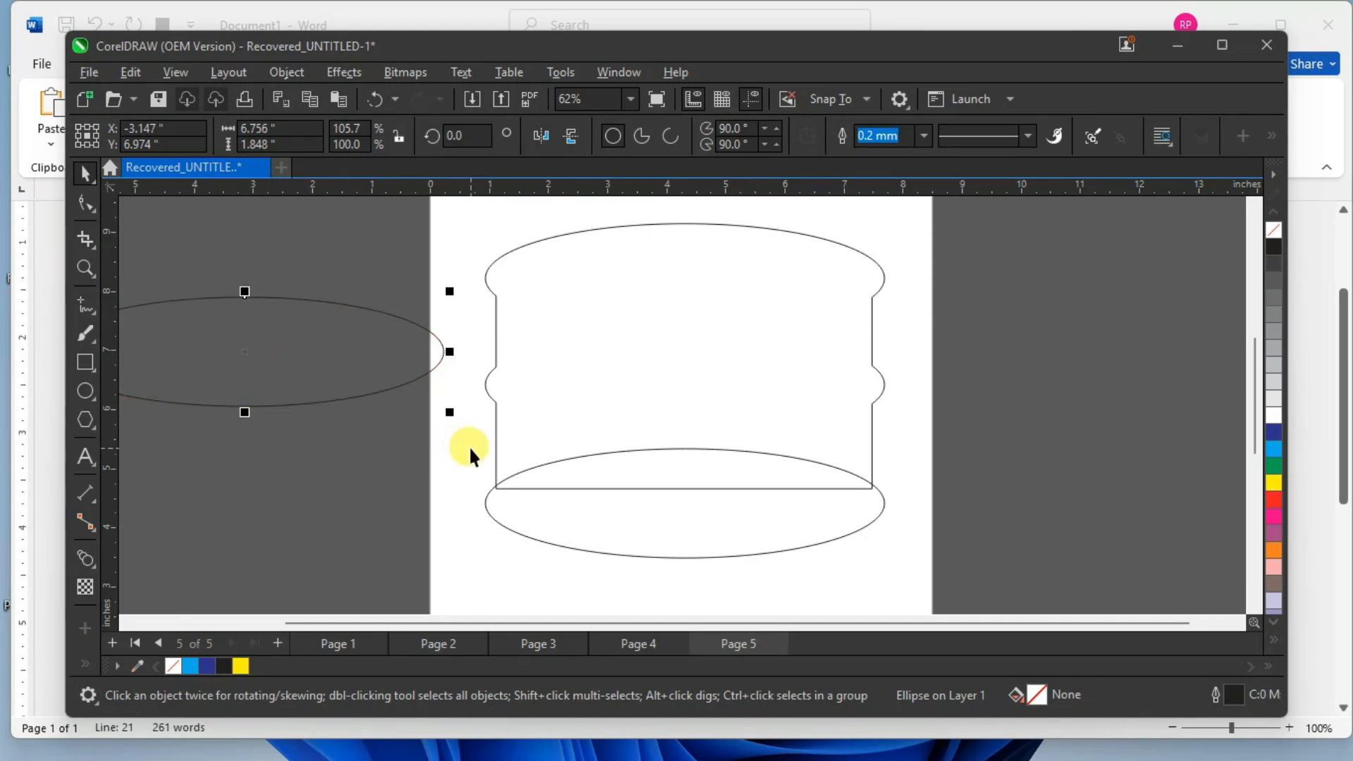
Weld the bottom ellipse to the body outline and move the spare ellipse onto the outline's middle bulges.
left_click(601, 514)
left_click(631, 404)
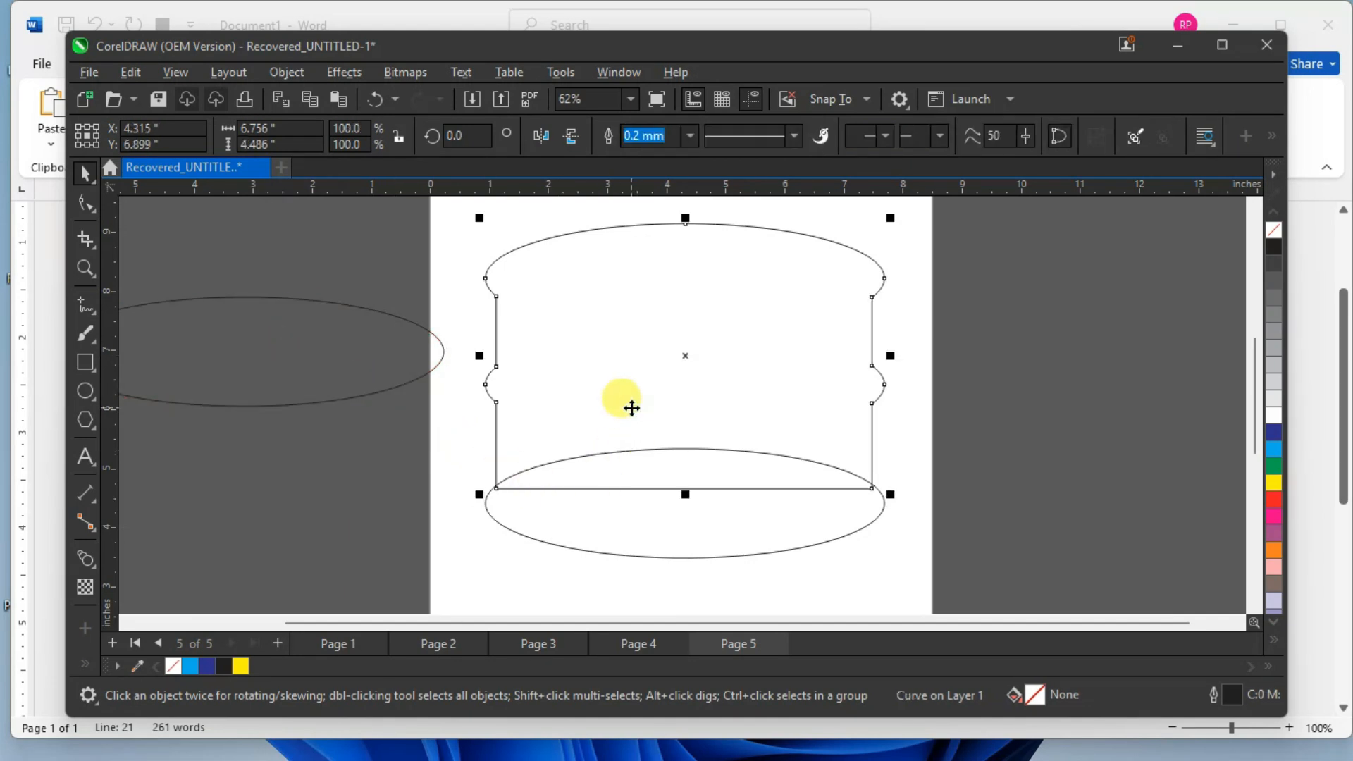
left_click(684, 522, "shift")
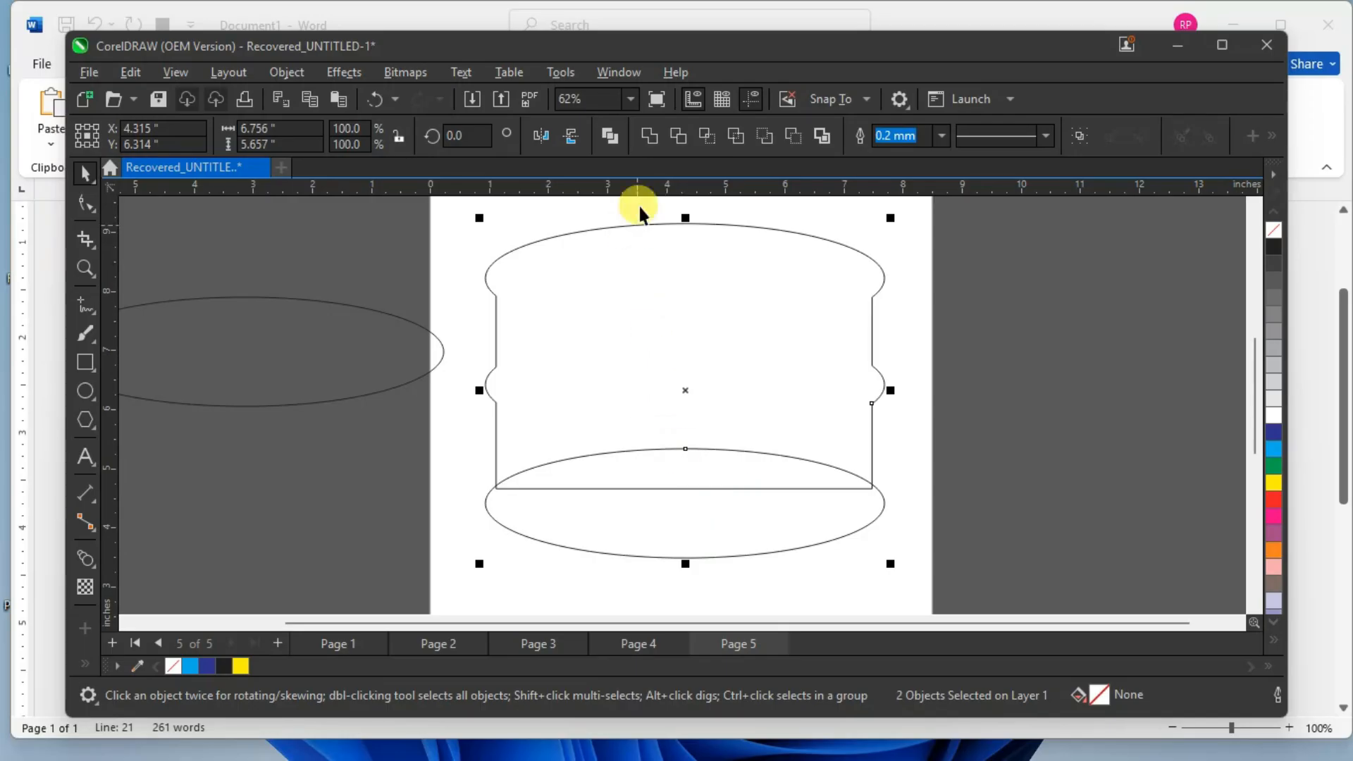
left_click(639, 131)
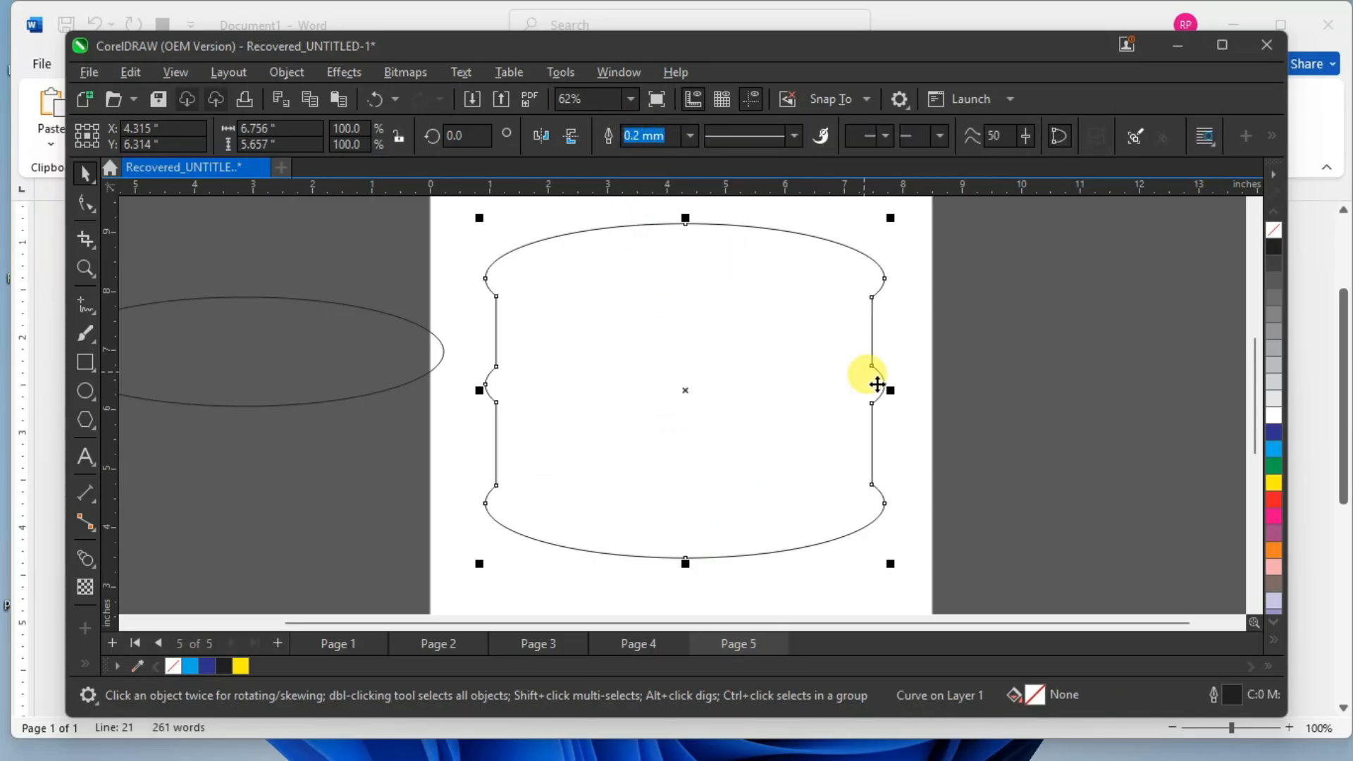
left_click_drag(267, 344, 691, 375)
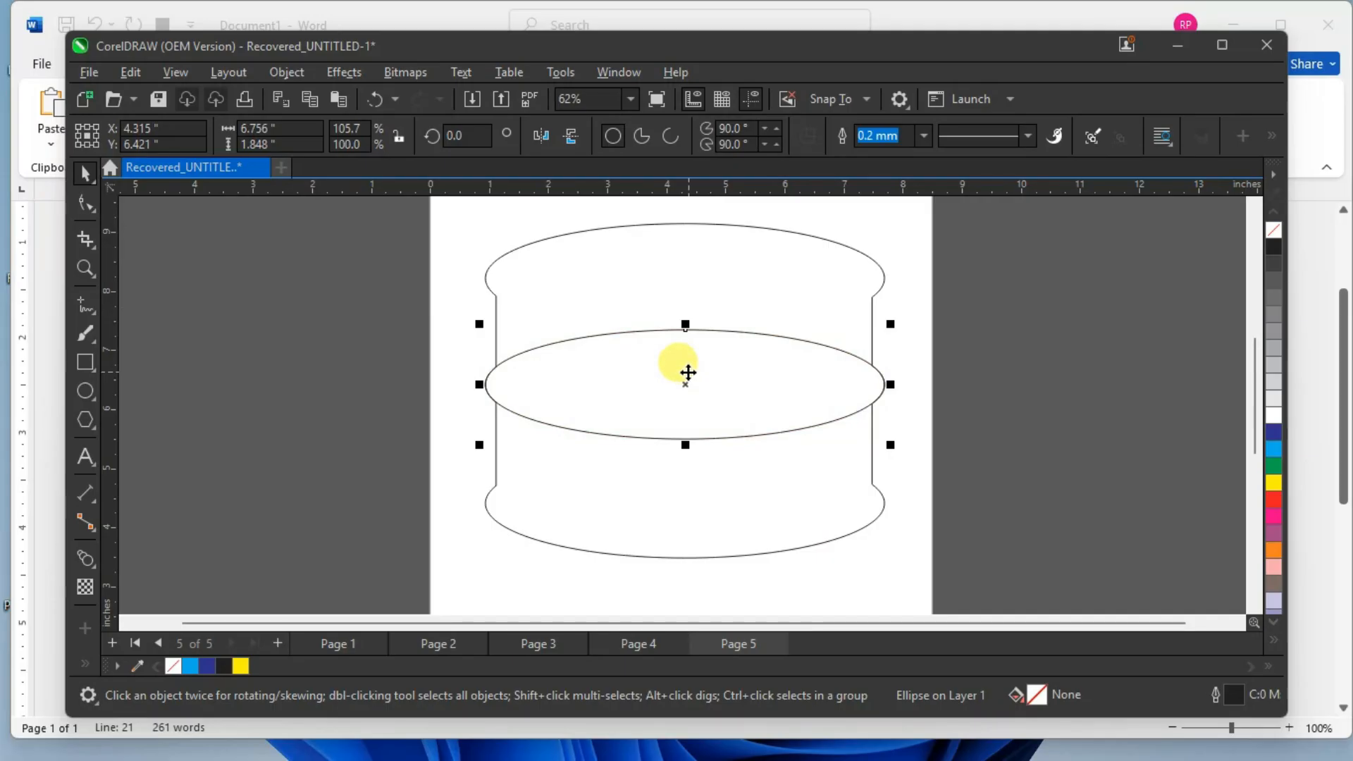
left_click(997, 347)
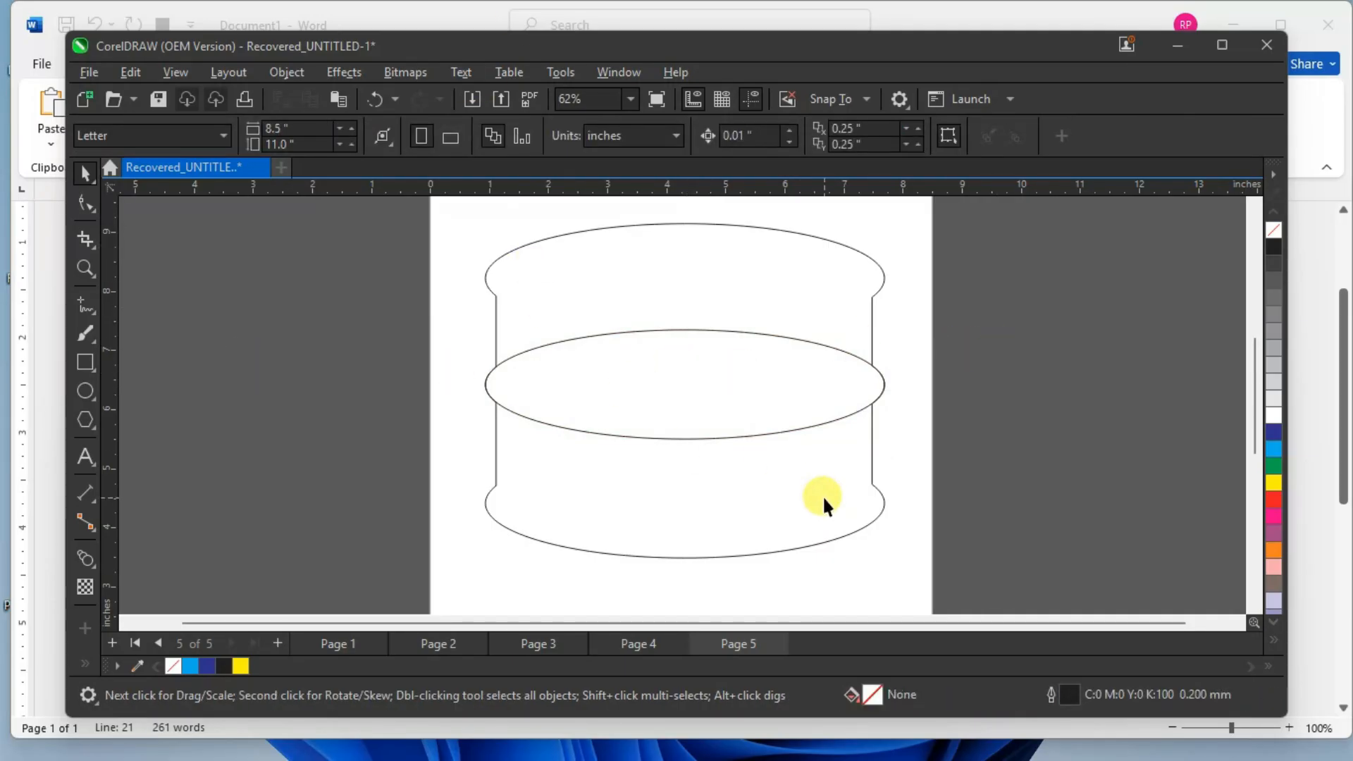
Turn the middle ellipse into an arc and move its ends to leave a lower pie segment from about 190.2 to 340.2 degrees.
scroll(822, 496, "up", 1)
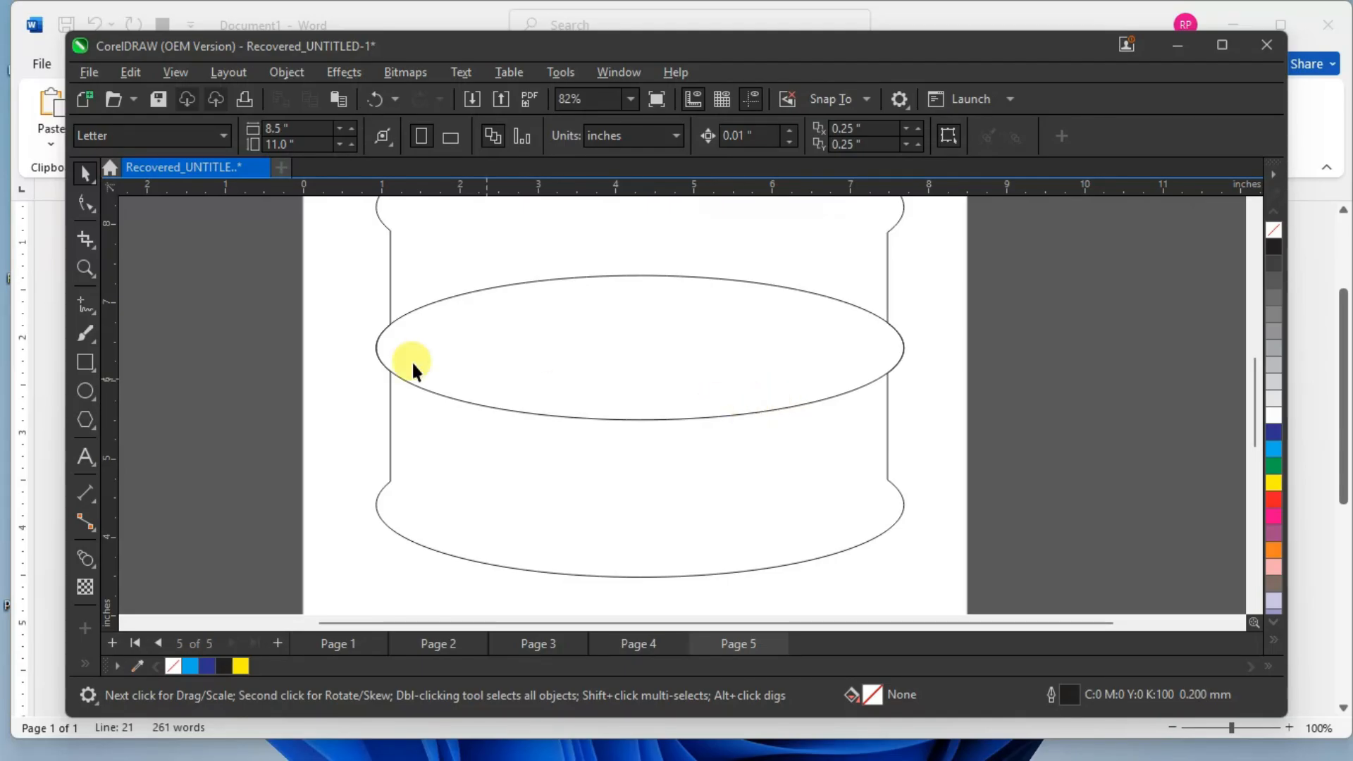
left_click(510, 319)
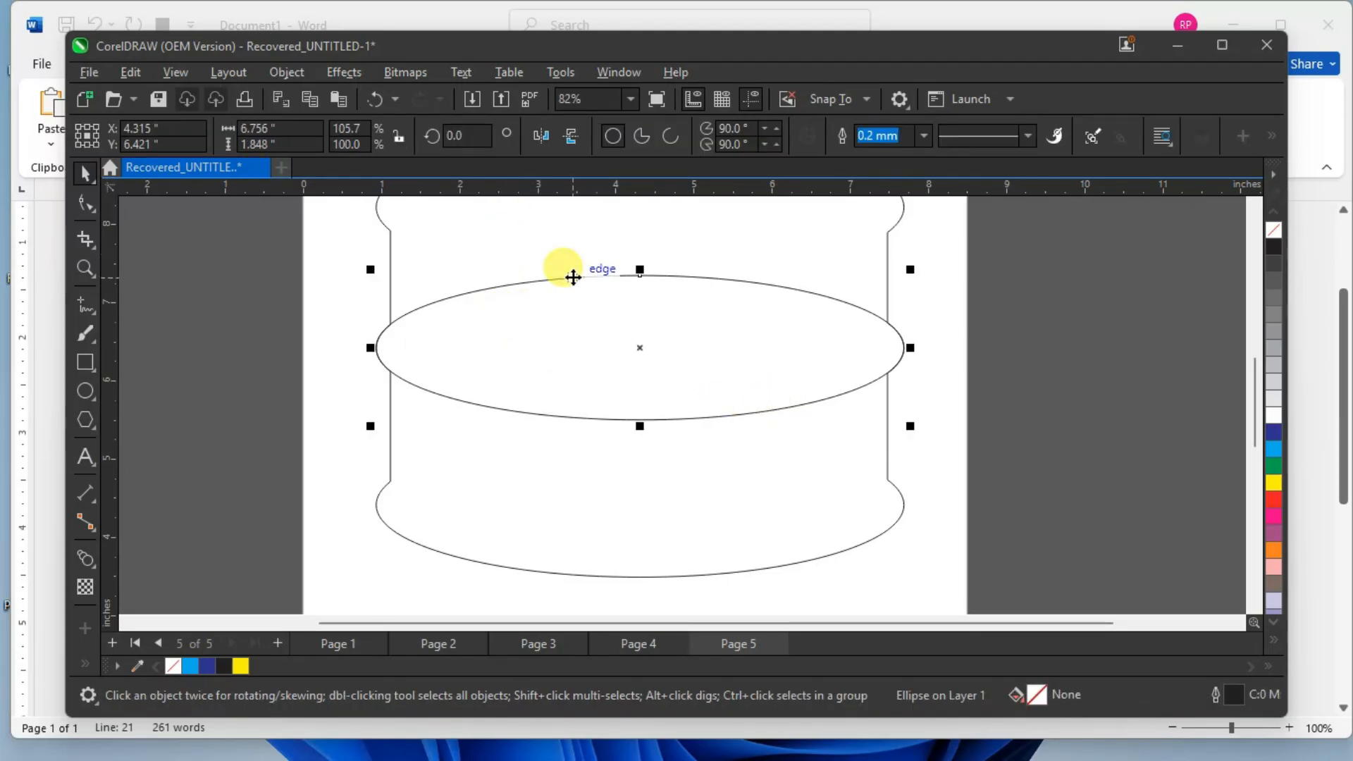
left_click(667, 135)
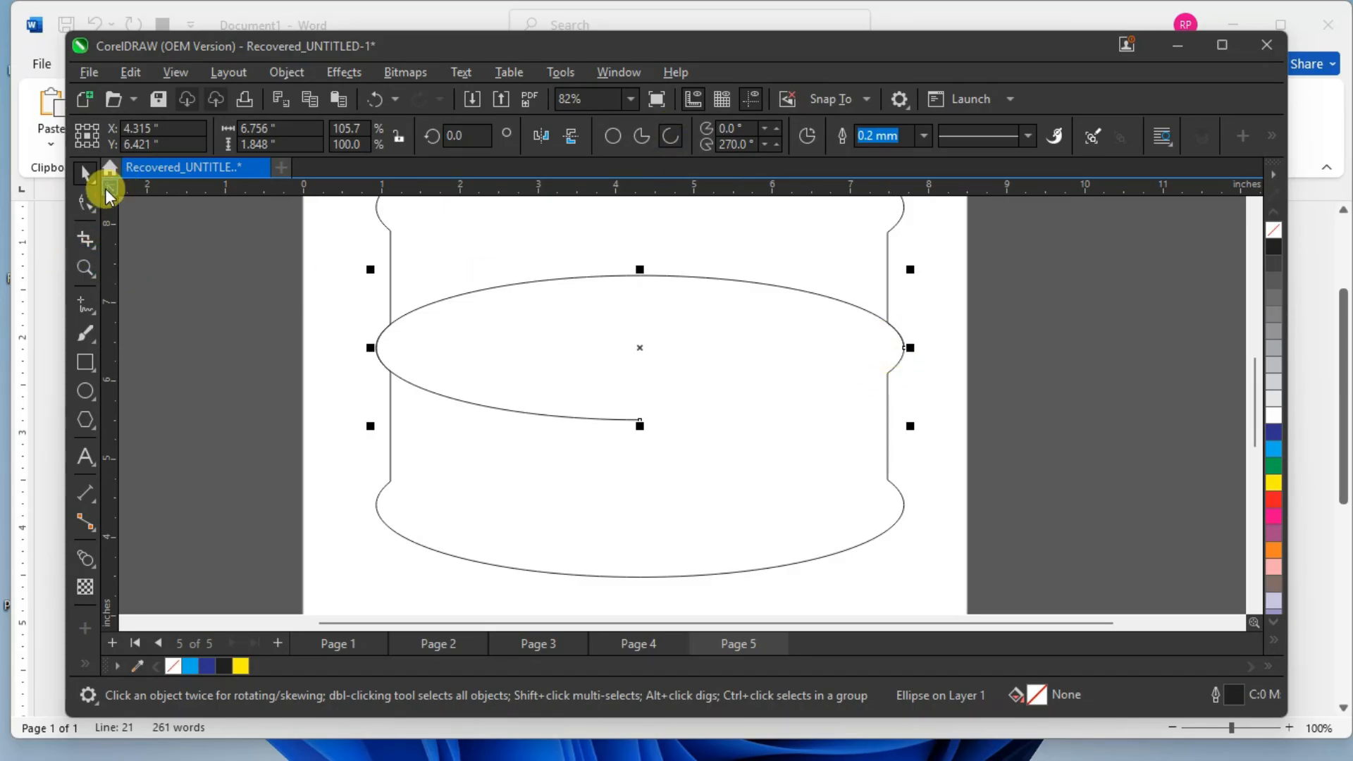
left_click(85, 204)
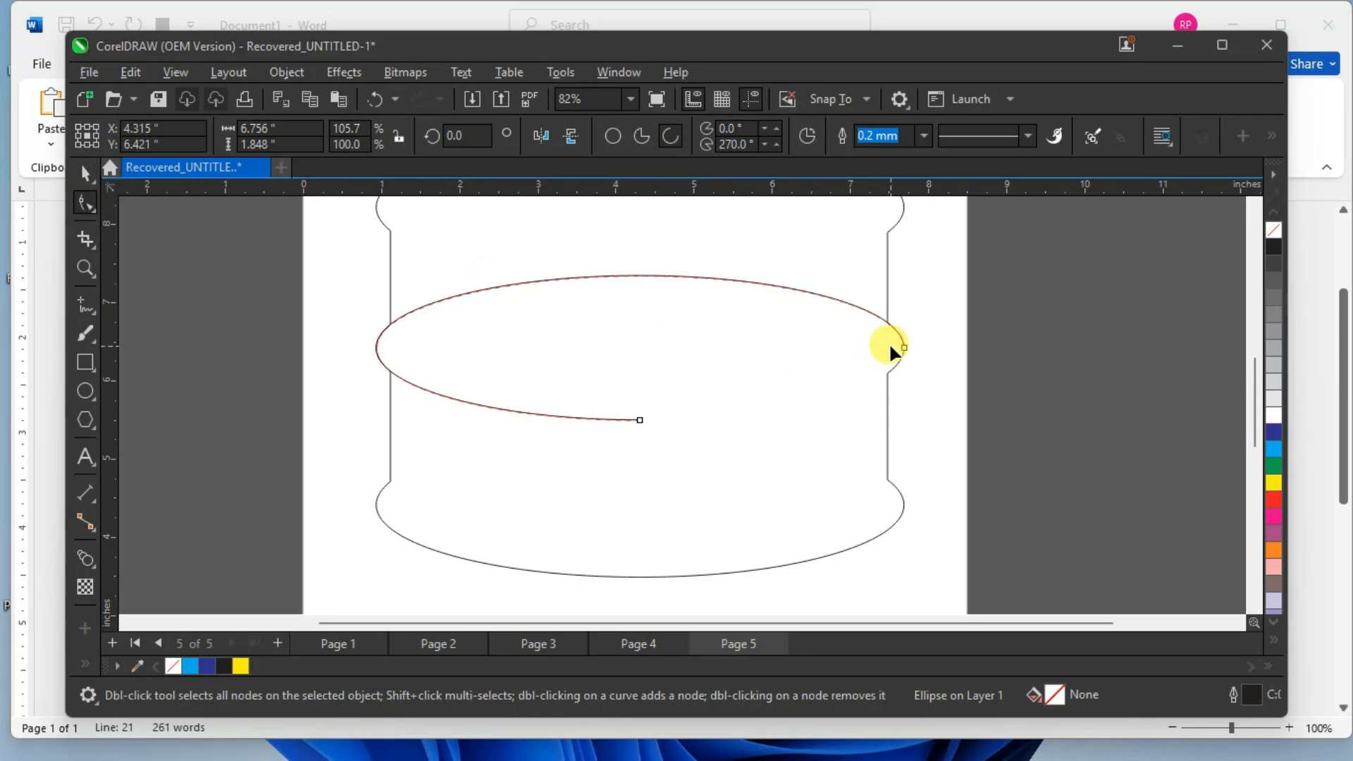
left_click_drag(639, 420, 800, 376)
left_click_drag(903, 346, 435, 354)
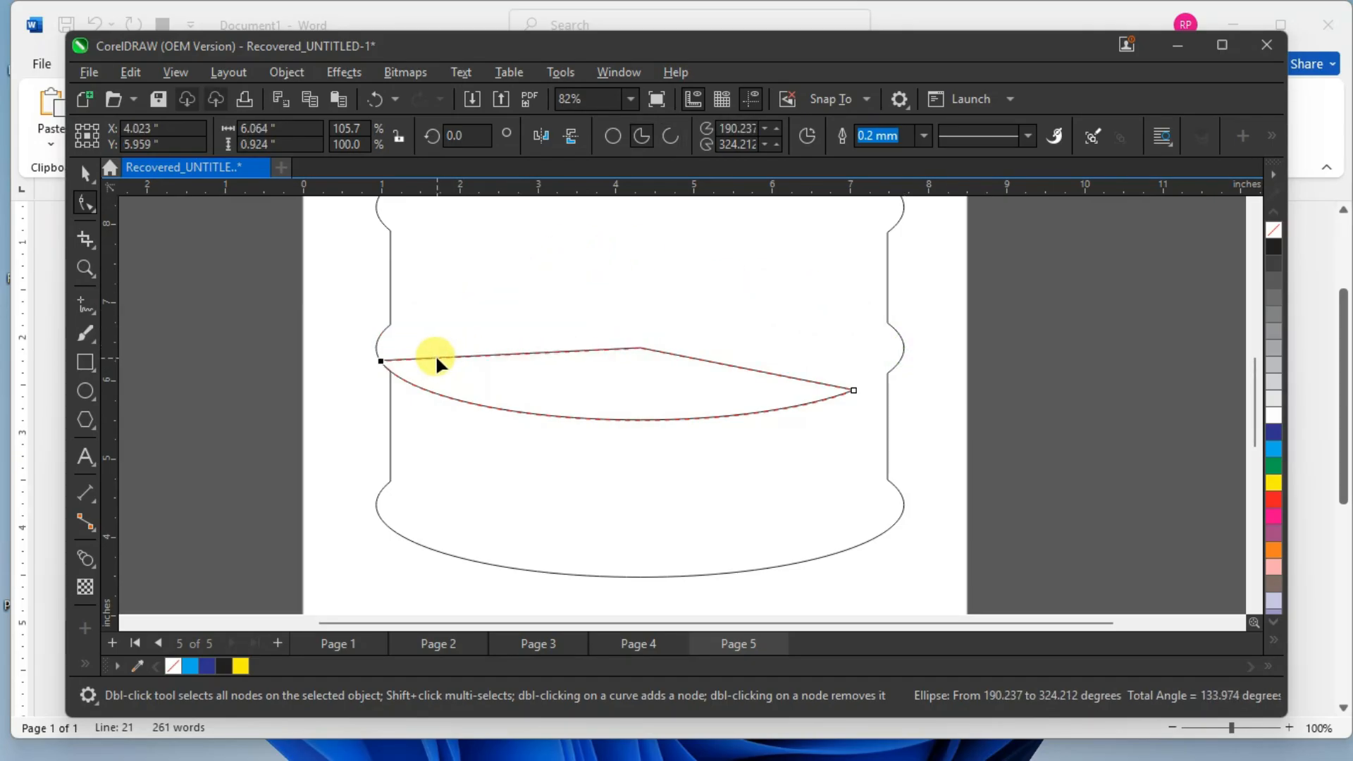
left_click_drag(853, 389, 872, 372)
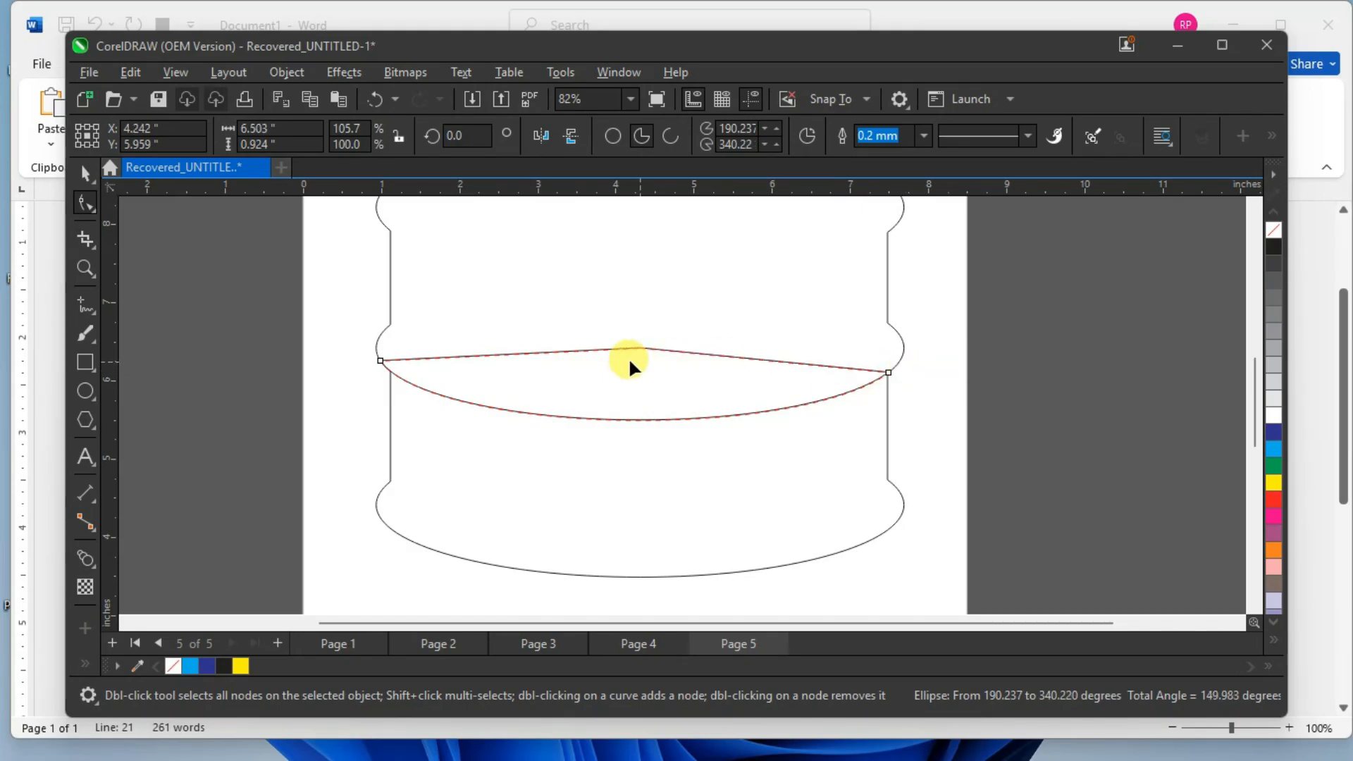
Move the left end of the middle pie segment onto the body outline's left corner, at about 199.2 degrees.
mouse_move(380, 360)
left_mouse_down()
mouse_move(430, 390)
mouse_move(397, 374)
left_mouse_up()
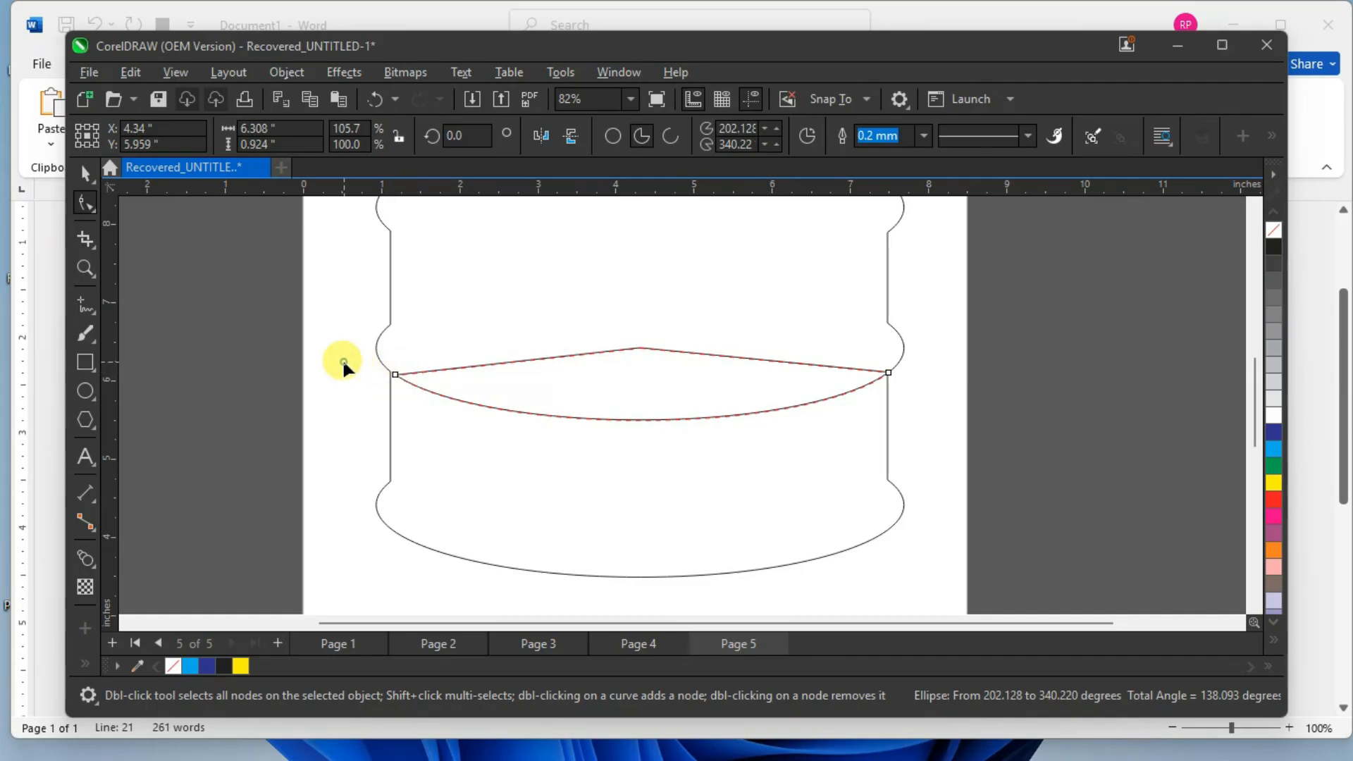
left_click(91, 176)
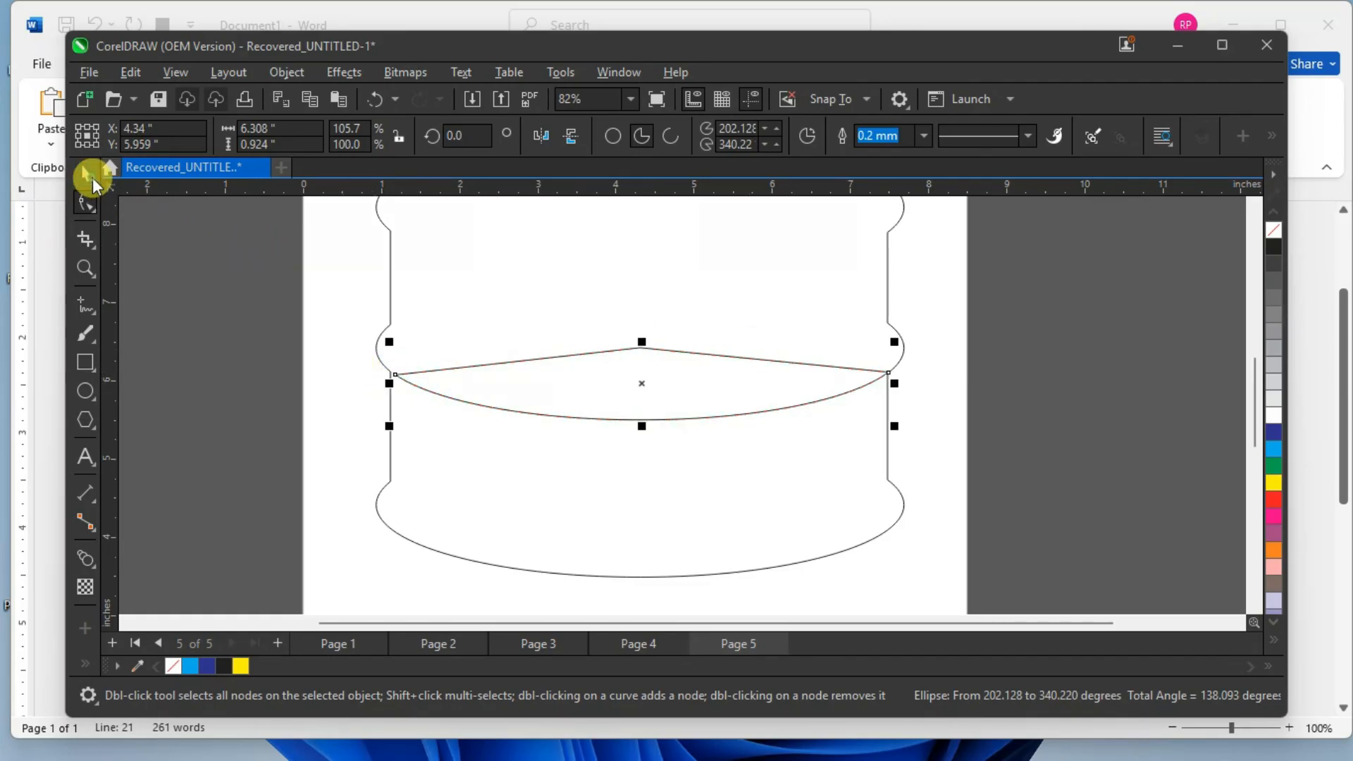
left_click(209, 255)
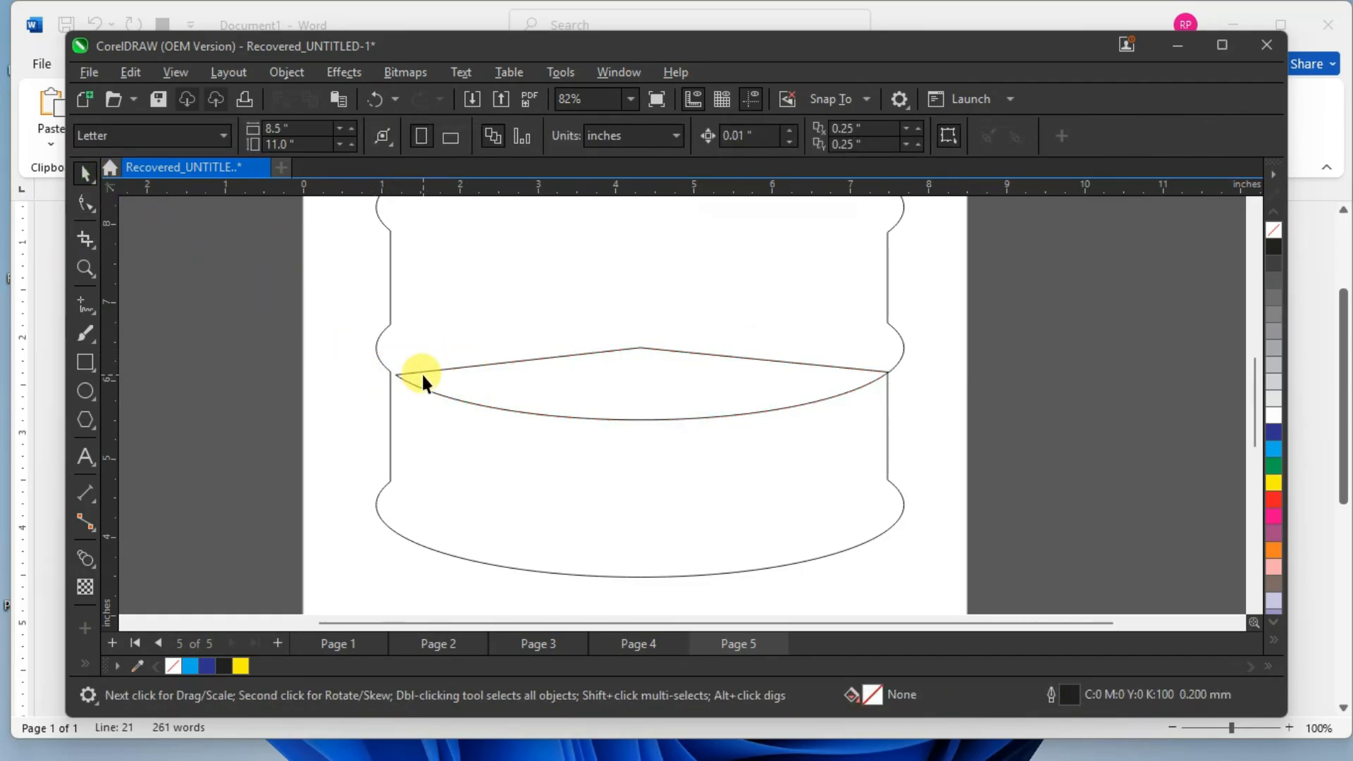
scroll(422, 372, "up", 3)
left_click(444, 375)
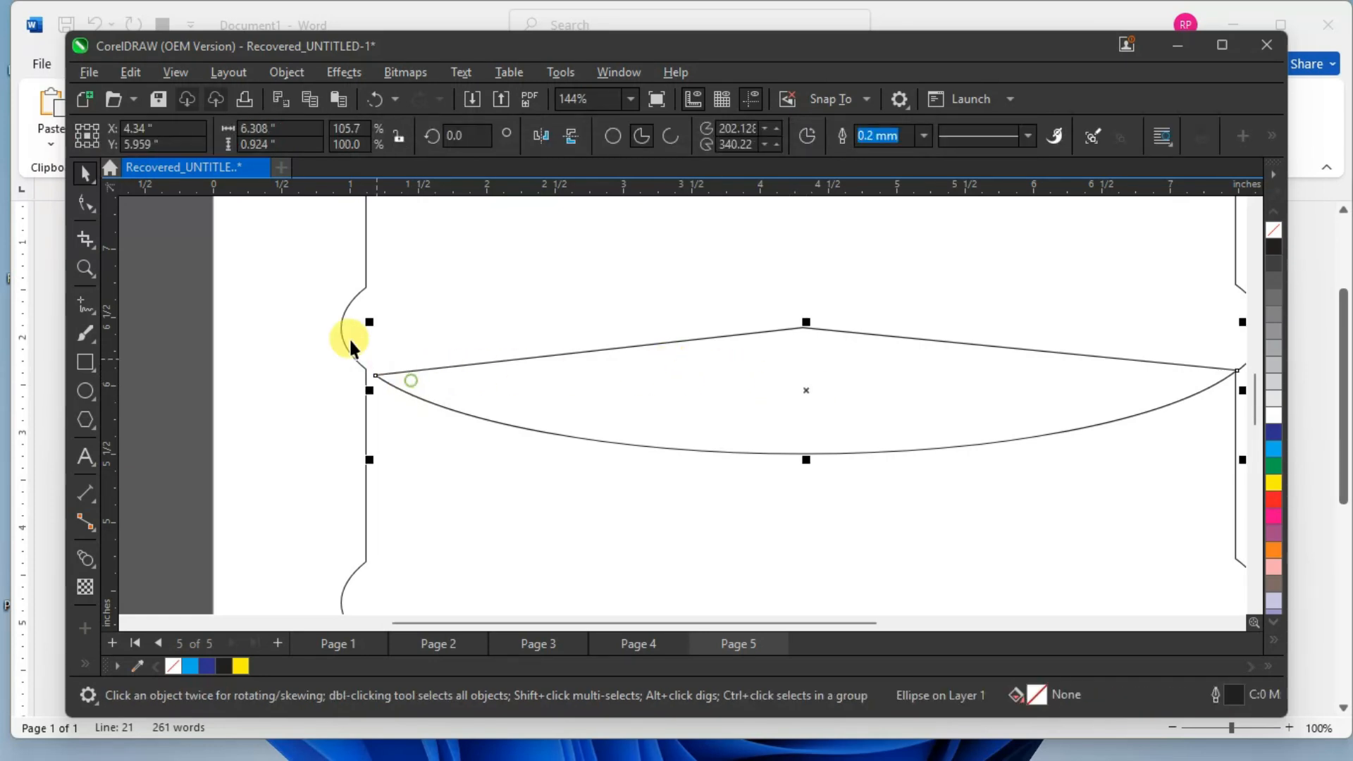
left_click(86, 204)
scroll(308, 311, "up", 3)
left_click_drag(425, 420, 412, 410)
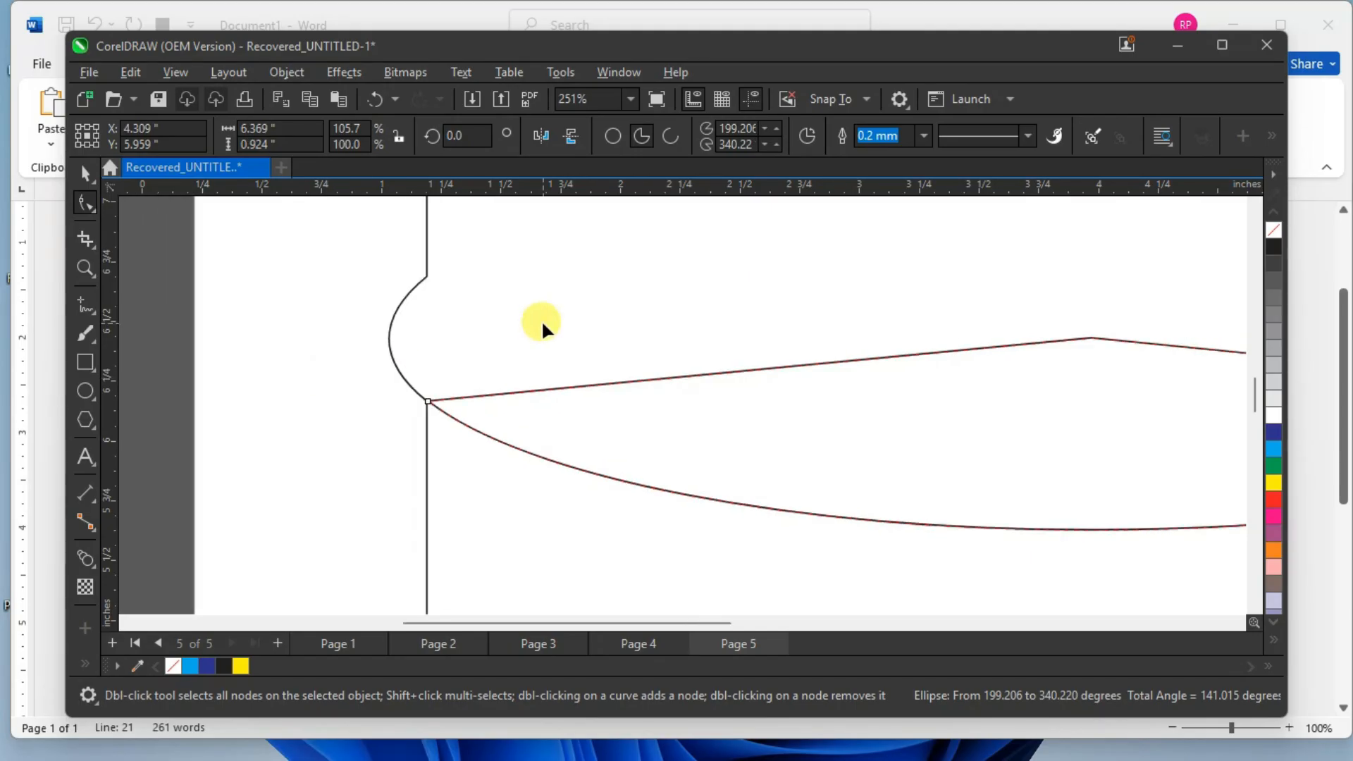
Examine how the pie segment's two ends meet the body outline below the middle bulges.
scroll(541, 319, "down", 3)
scroll(1064, 351, "up", 2)
scroll(991, 344, "up", 2)
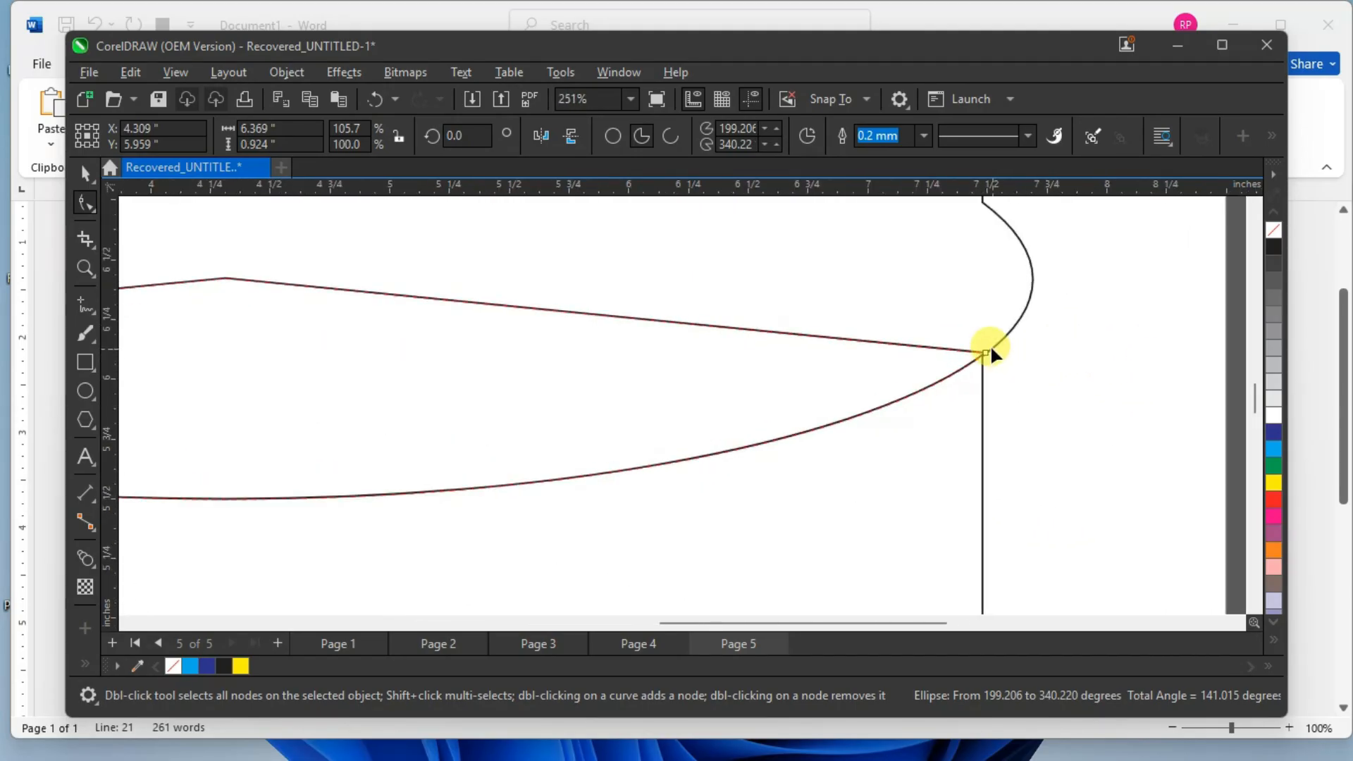
scroll(988, 350, "down", 2)
scroll(586, 315, "down", 1)
scroll(586, 314, "down", 1)
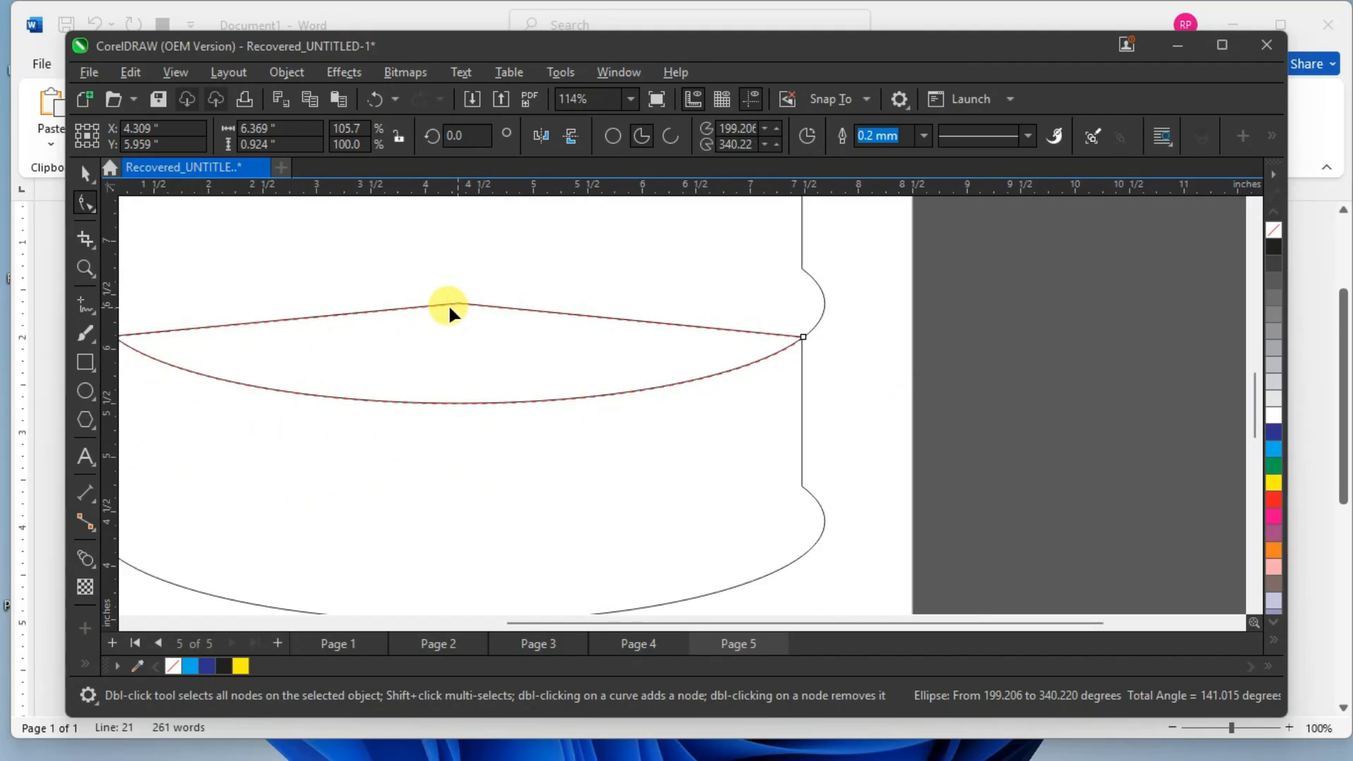
left_click_drag(668, 623, 583, 623)
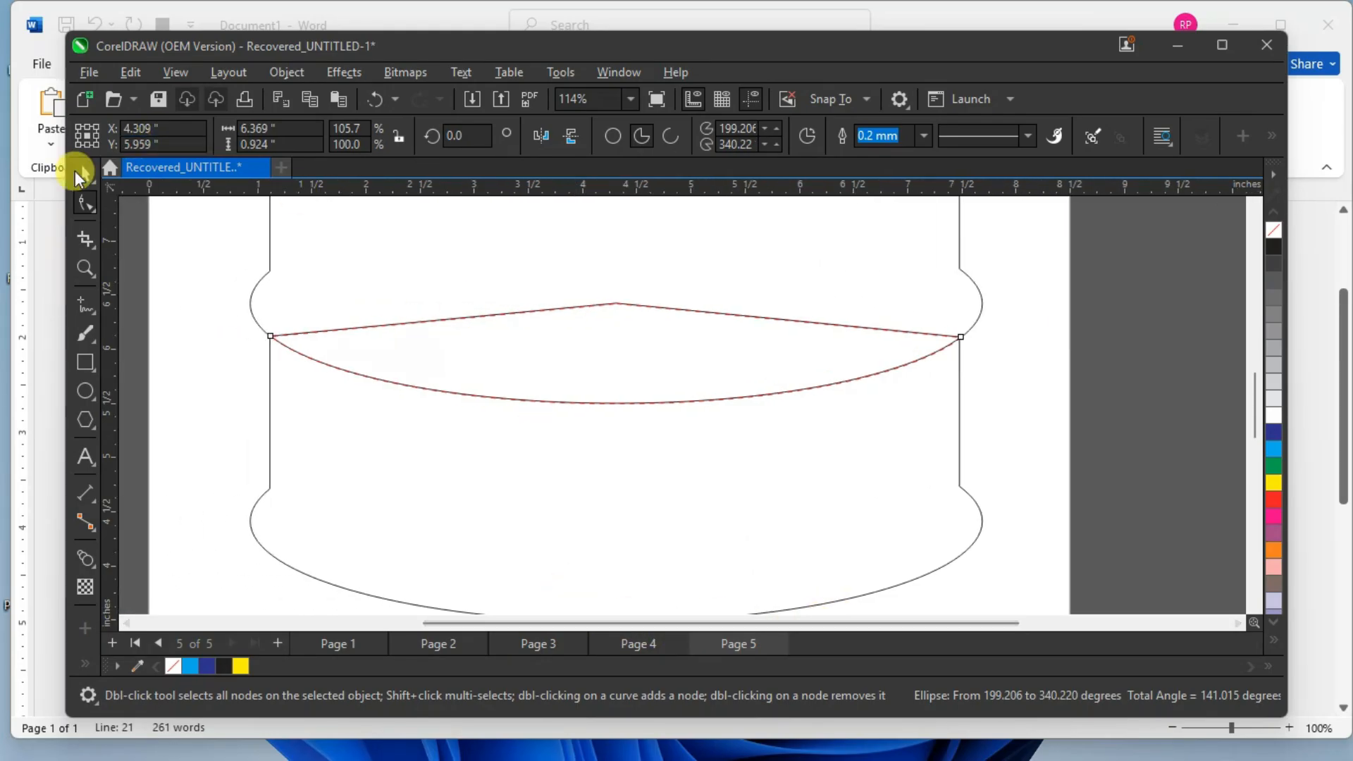
left_click(60, 155)
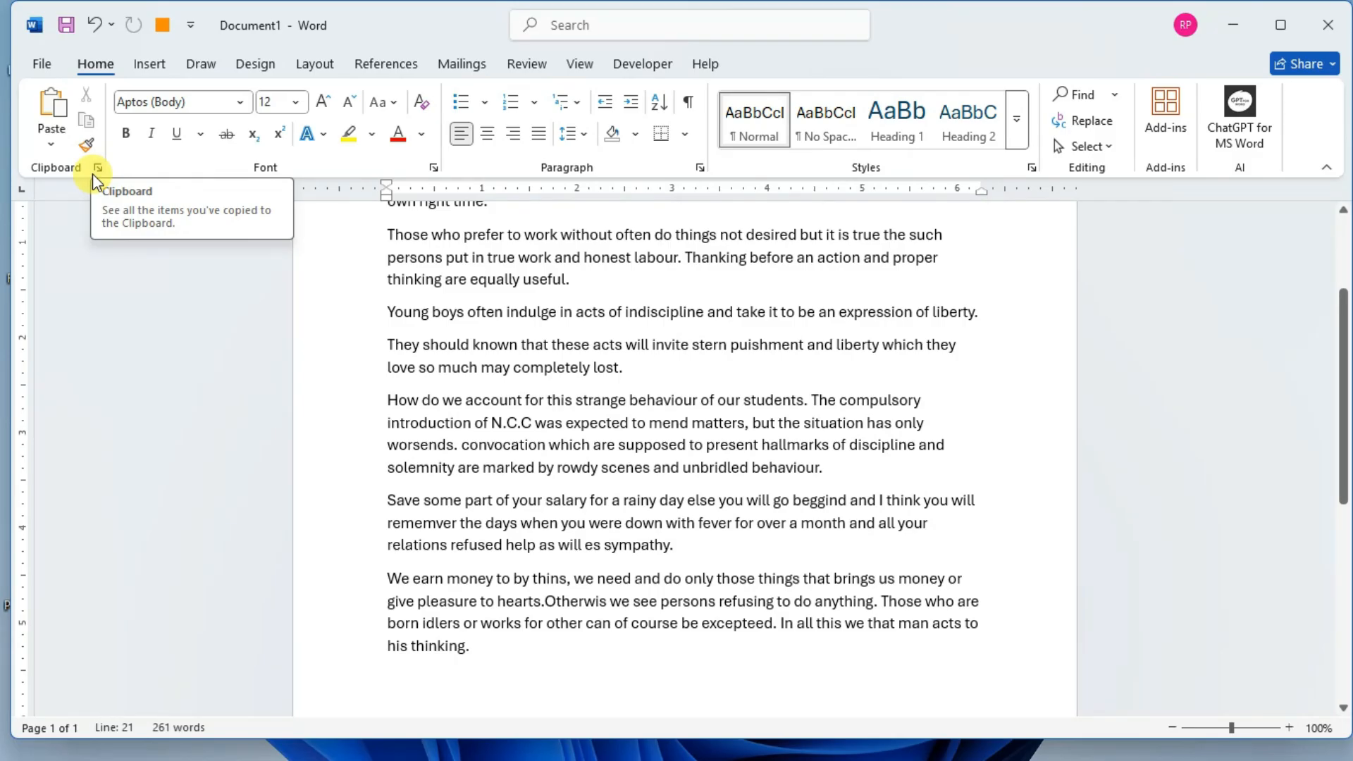
key("alt+Tab")
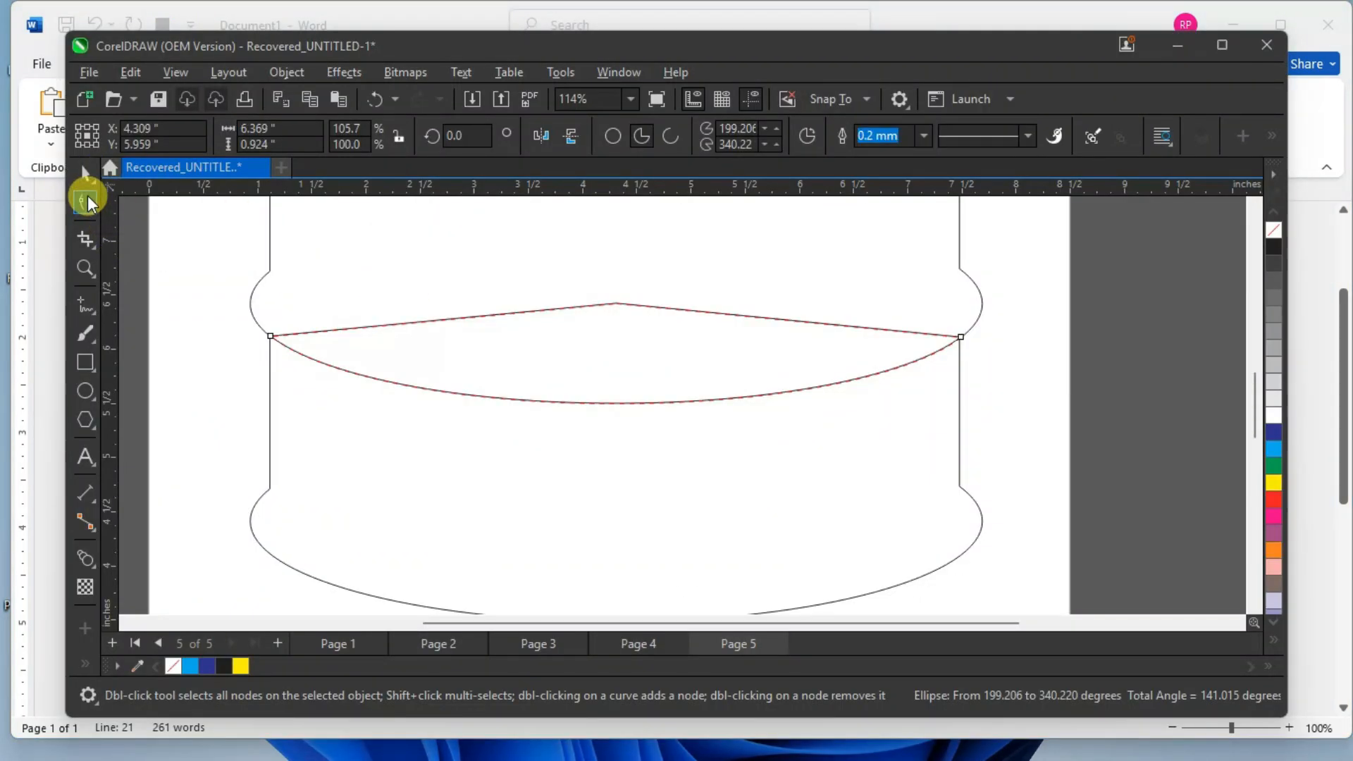
Change the pie segment to an open arc and convert it to curves.
left_click(85, 173)
left_click(466, 334)
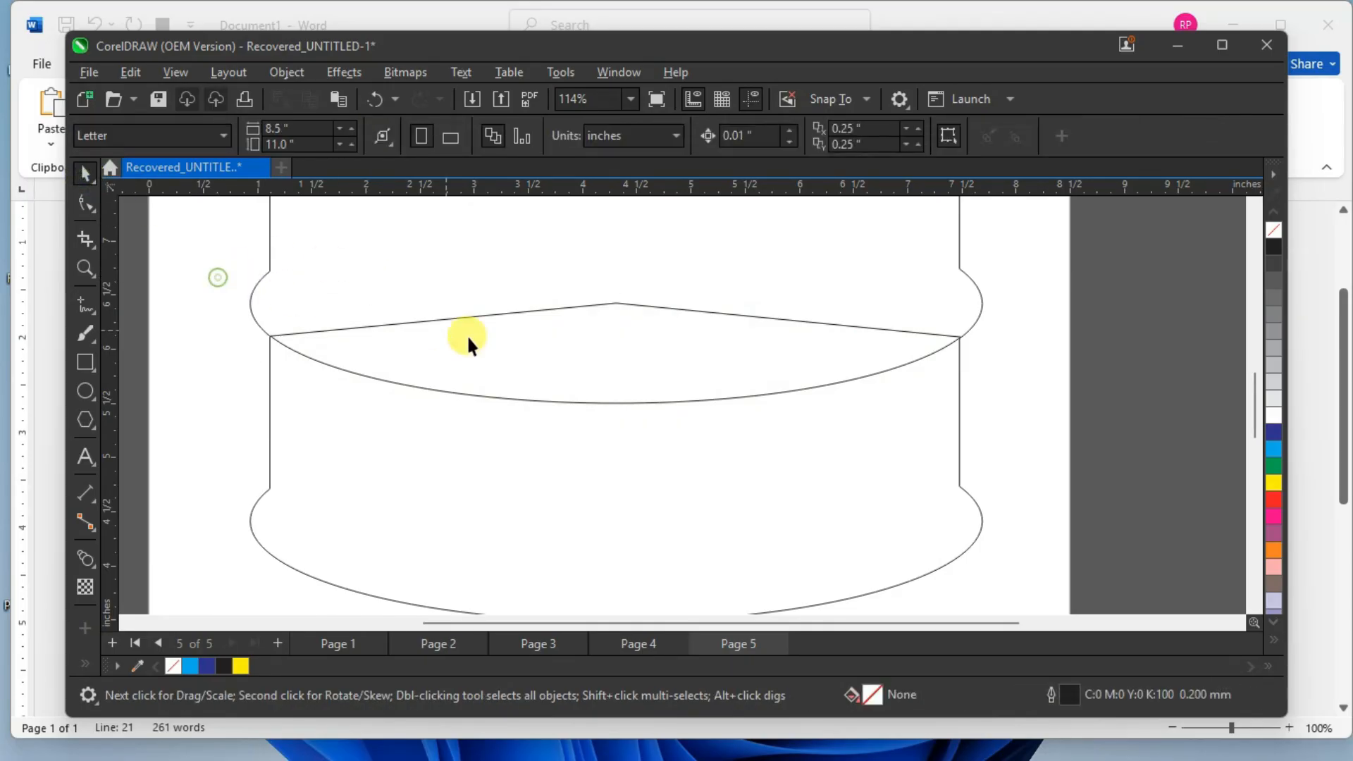
left_click(602, 322)
left_click(92, 200)
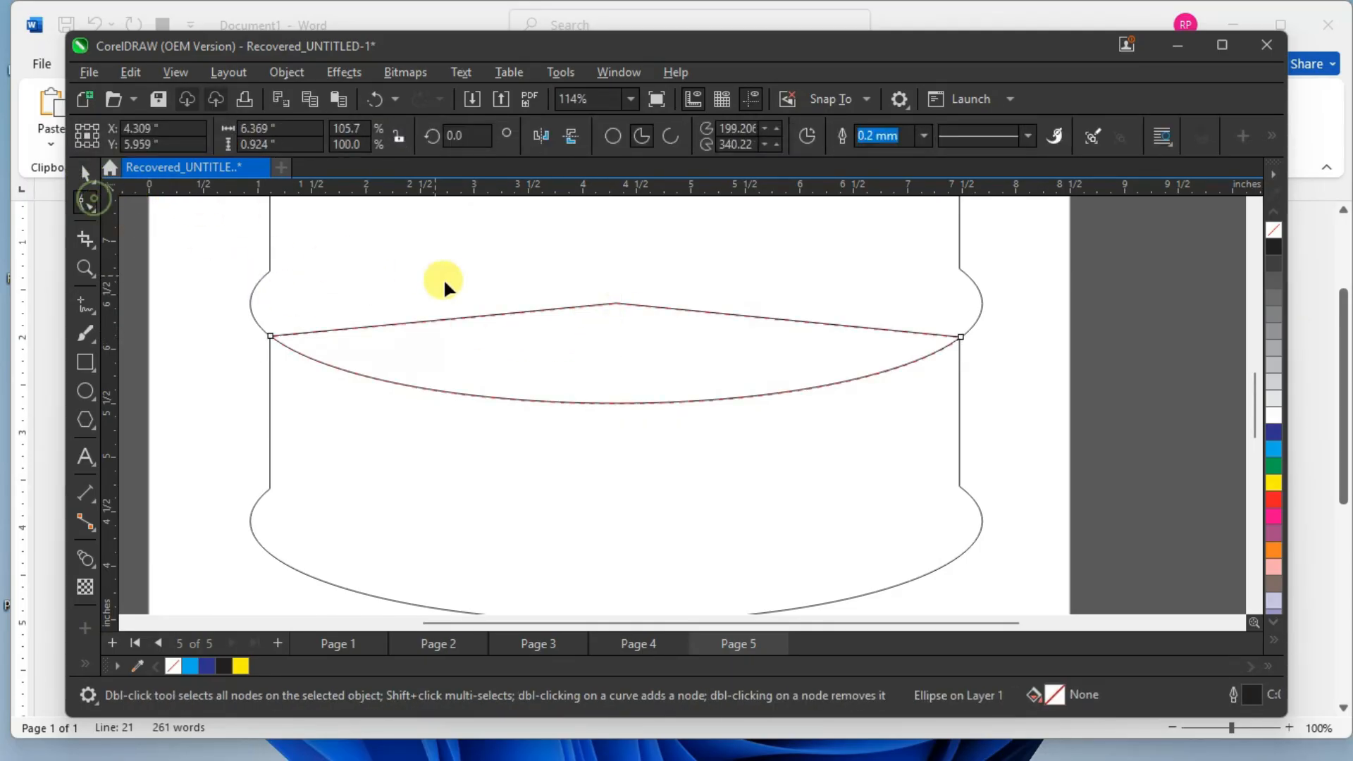
scroll(619, 302, "up", 1)
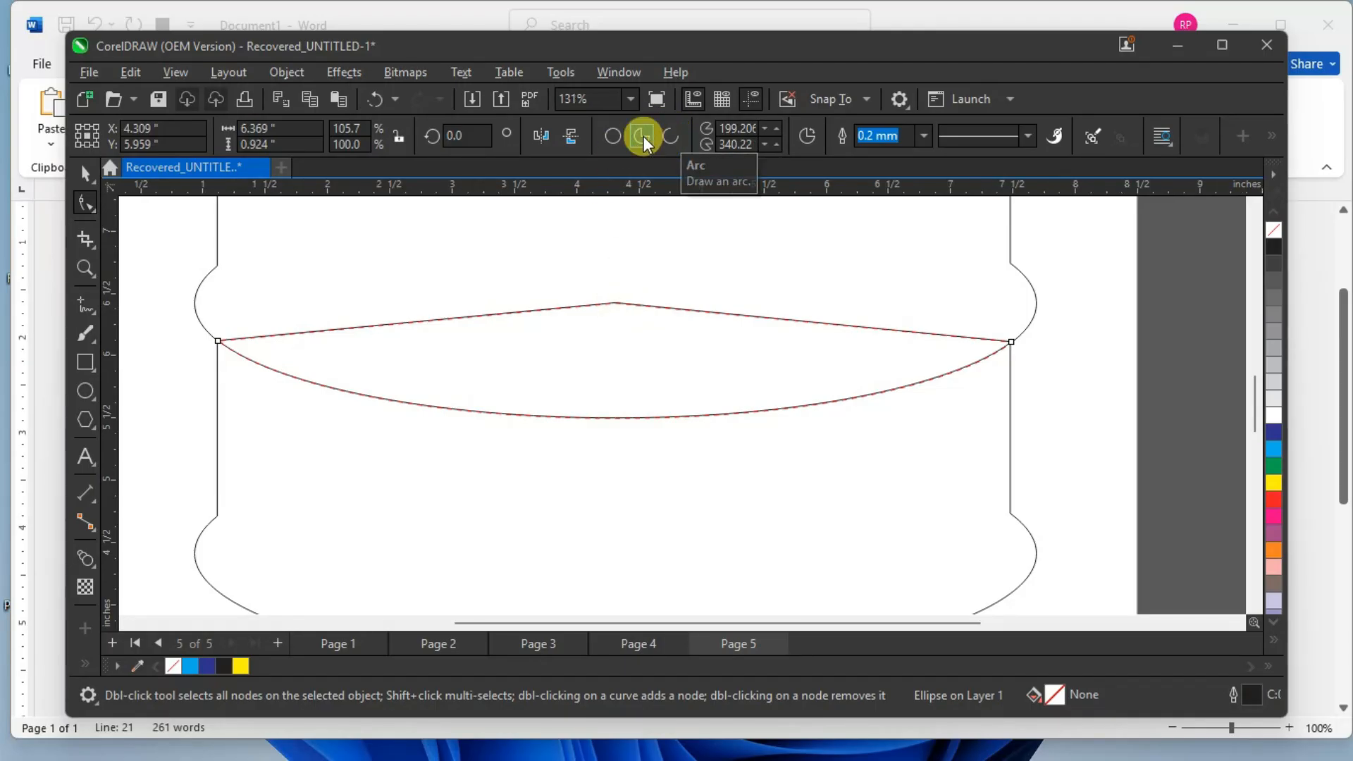
left_click(669, 135)
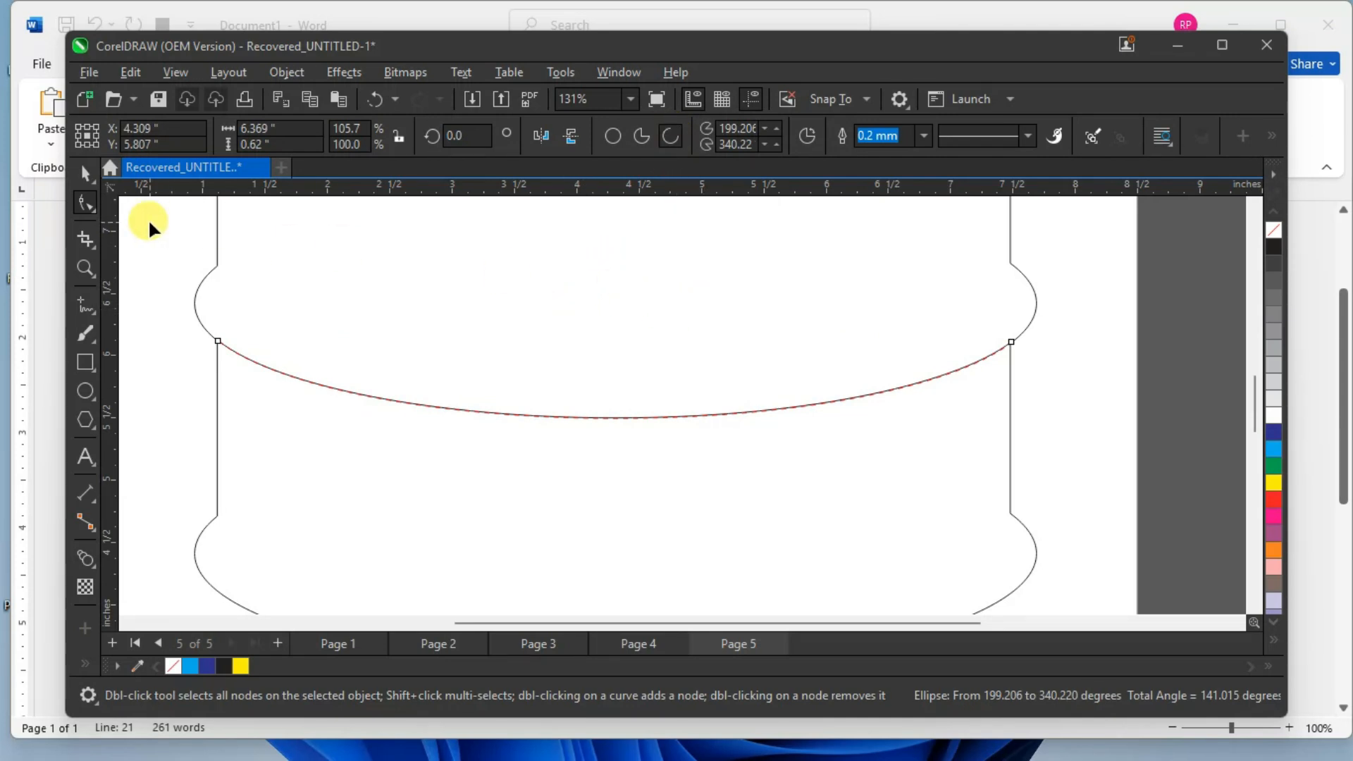
key("ctrl+q")
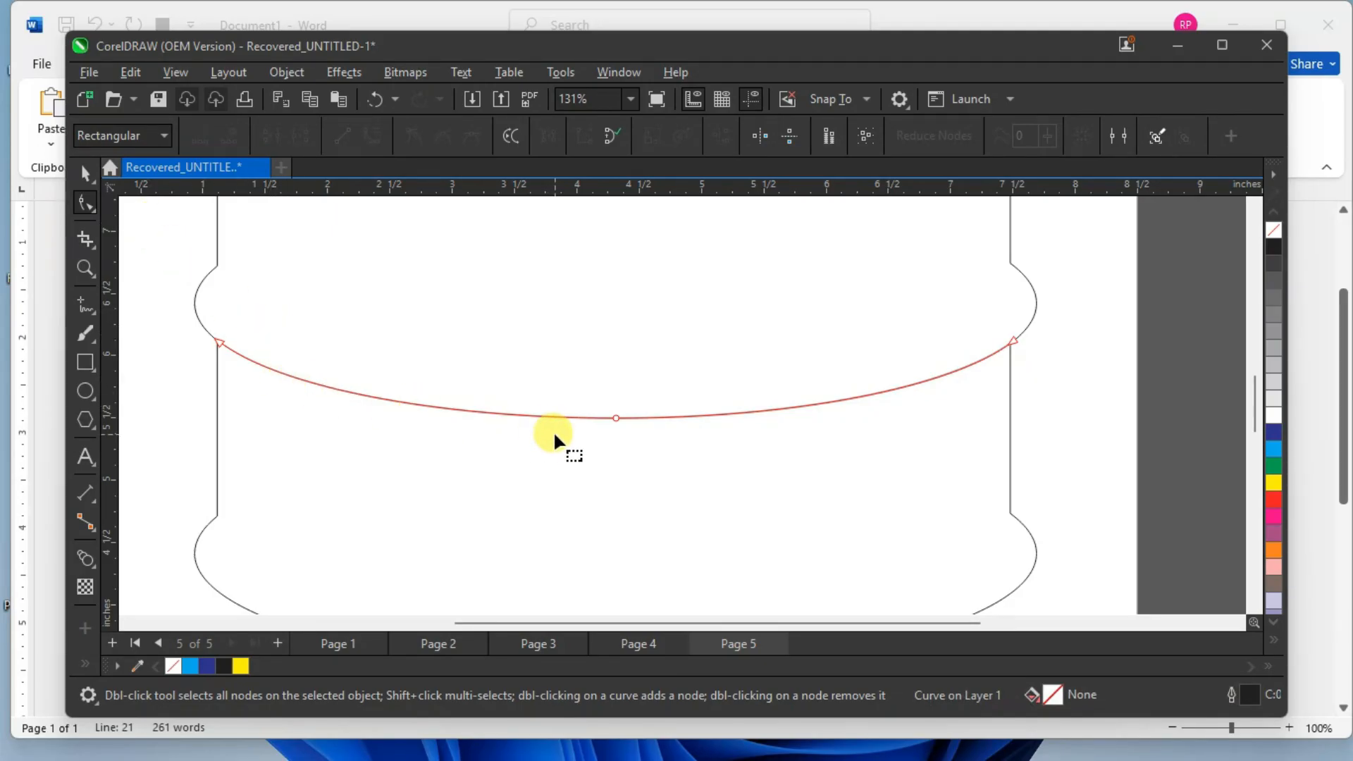
Add two nodes to the seam curve, one on each side of its middle node.
scroll(552, 431, "up", 2)
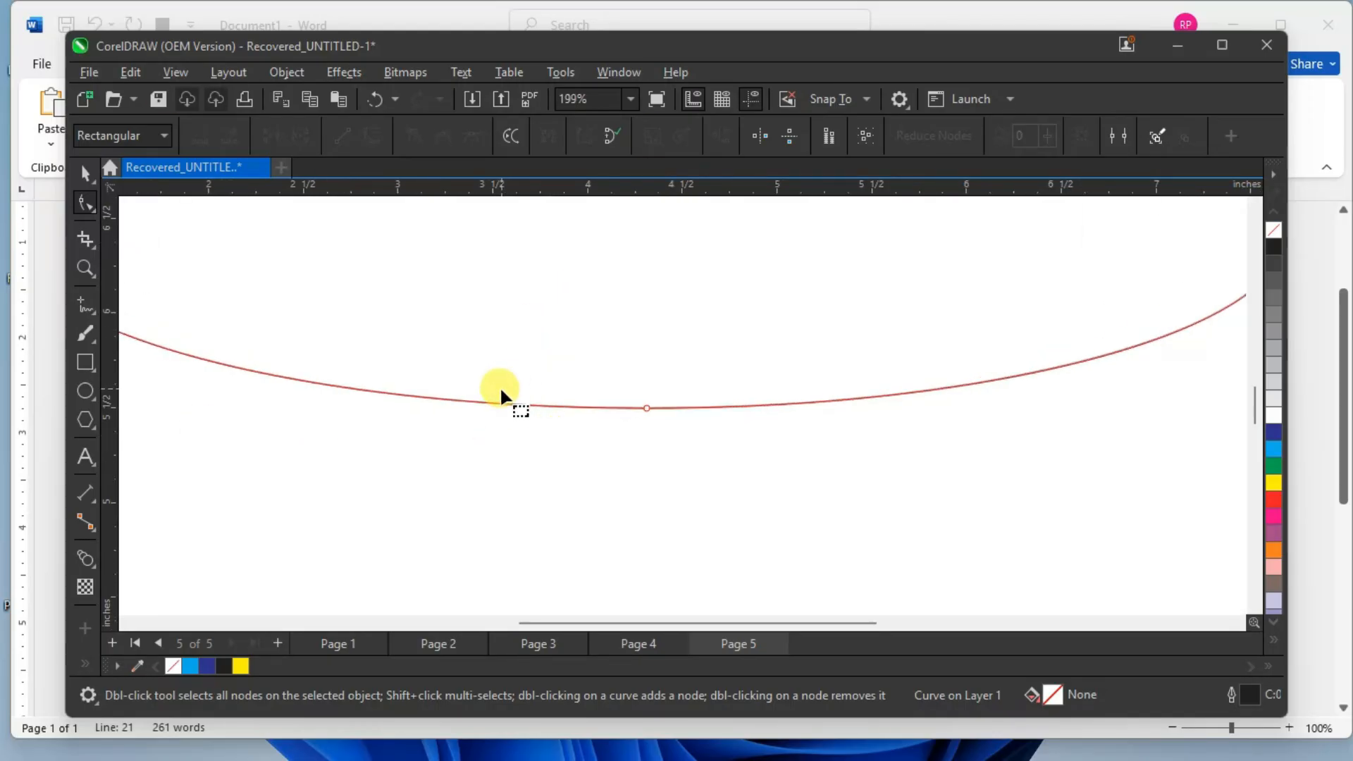
scroll(468, 387, "down", 3)
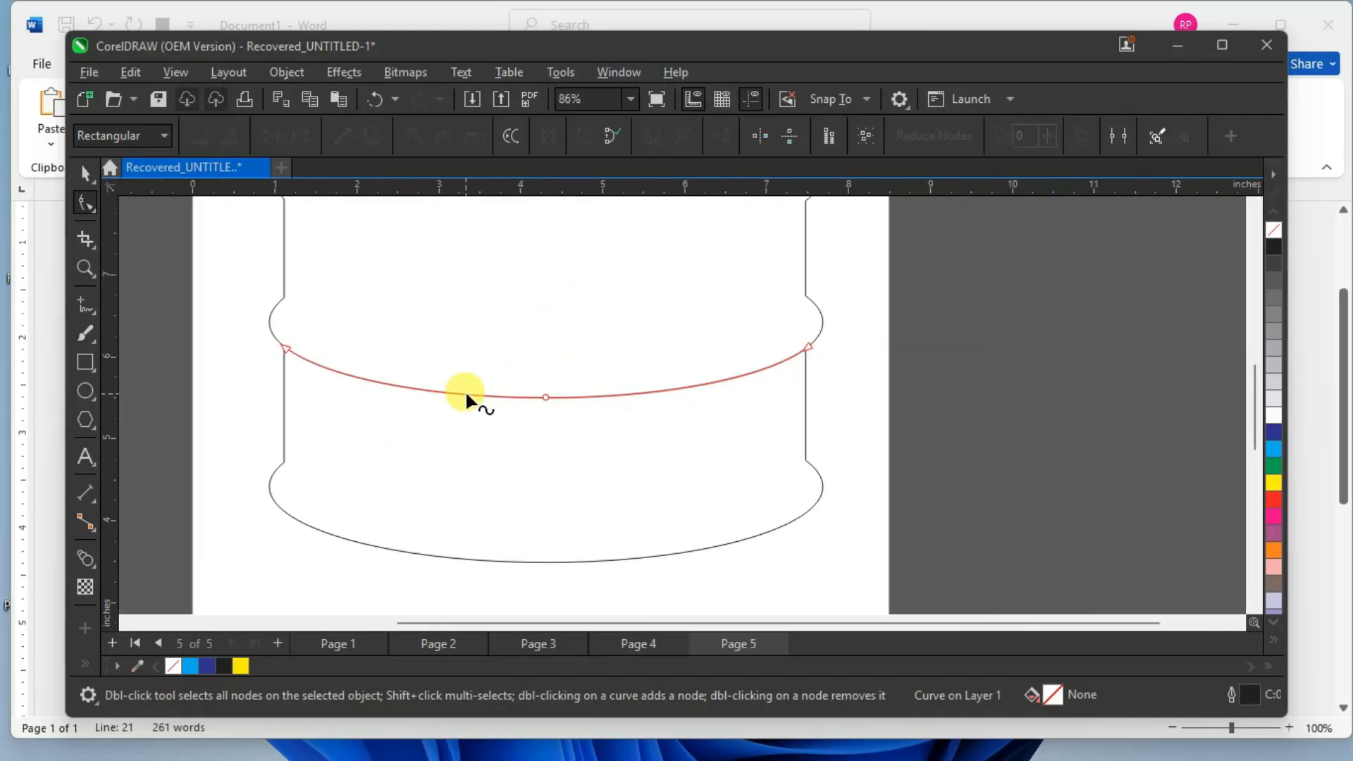
scroll(465, 391, "up", 2)
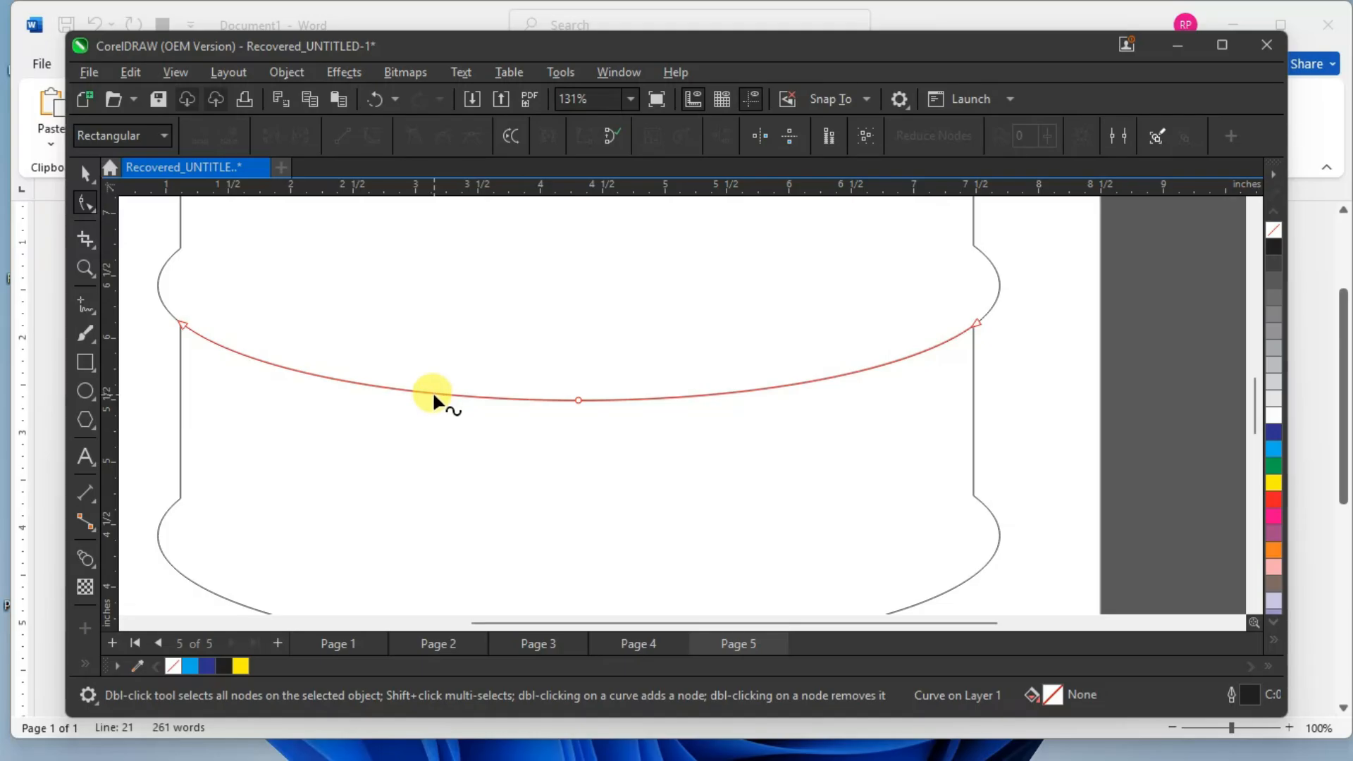
double_click(433, 391)
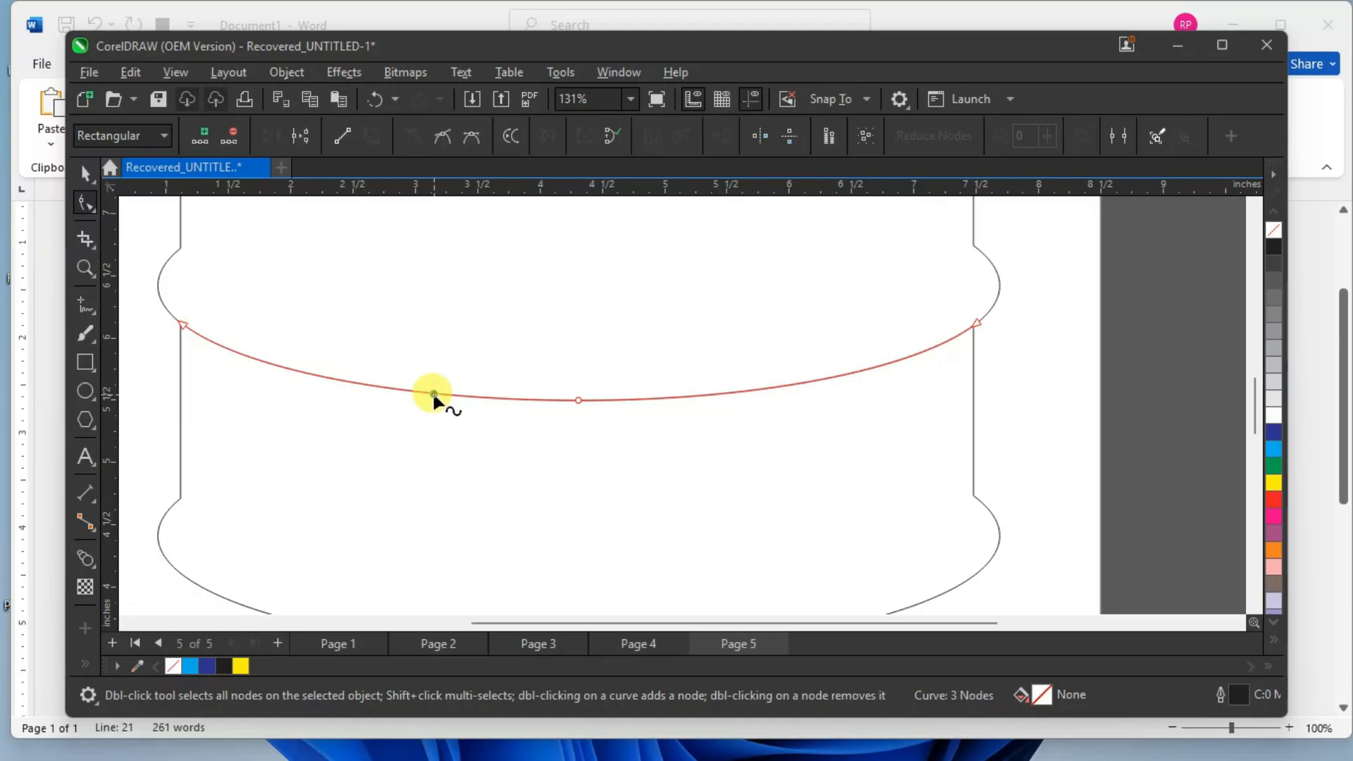
double_click(776, 383)
Break the seam curve apart at the two added nodes.
left_click_drag(555, 377, 602, 408)
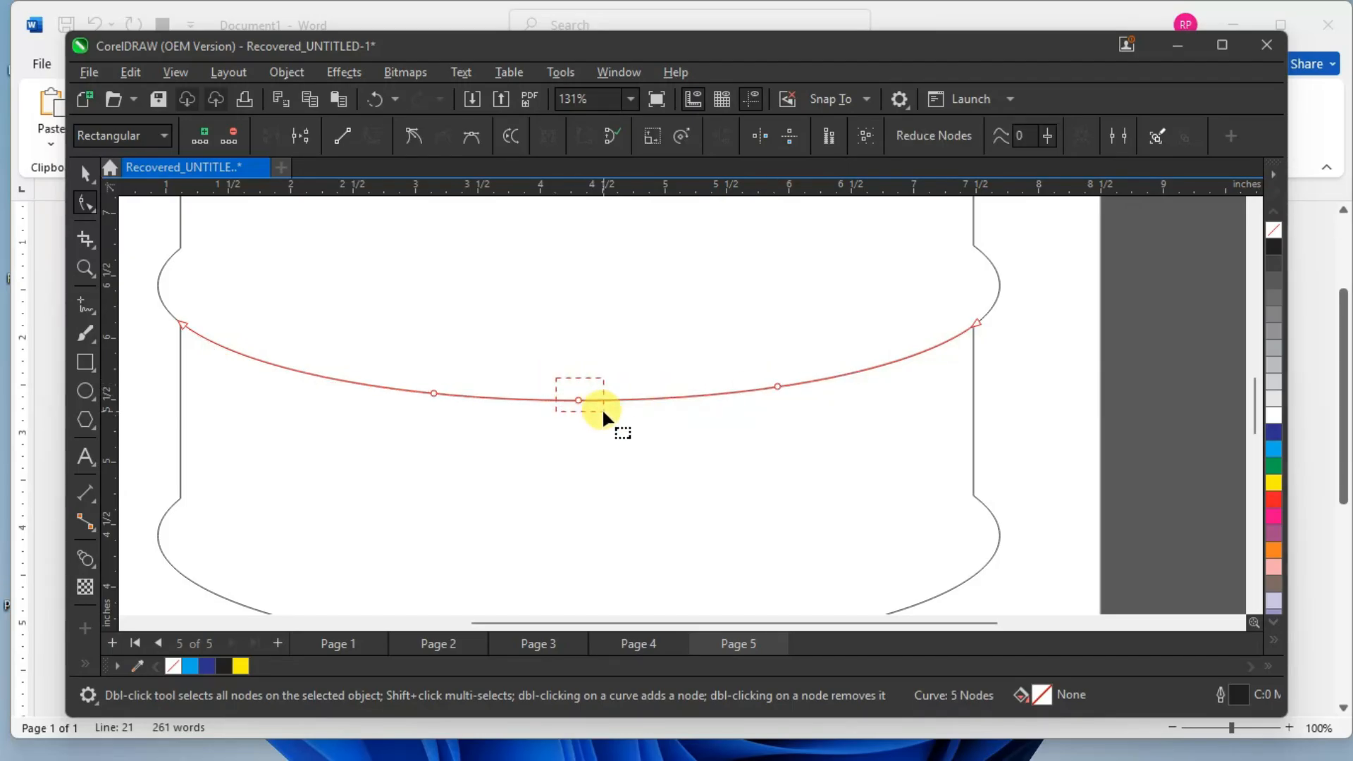
left_click_drag(477, 388, 456, 405)
left_click(301, 138)
left_click_drag(731, 360, 794, 399)
left_click(303, 136)
Delete the seam's middle portion between the breaks, leaving a separate piece on each side.
left_click(559, 279)
left_click(754, 386)
left_click(779, 385)
left_click(783, 395)
key("Delete")
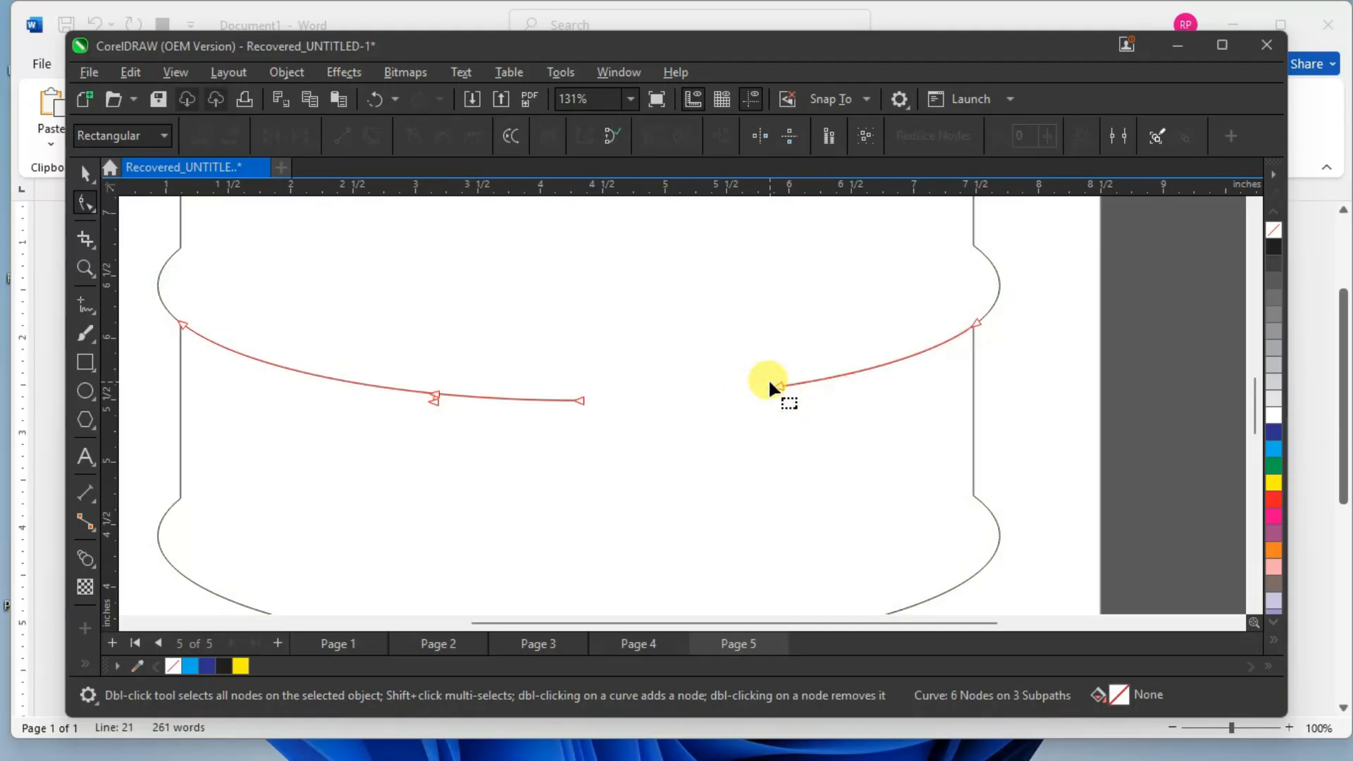
left_click(433, 397)
key("Delete")
scroll(494, 370, "down", 2)
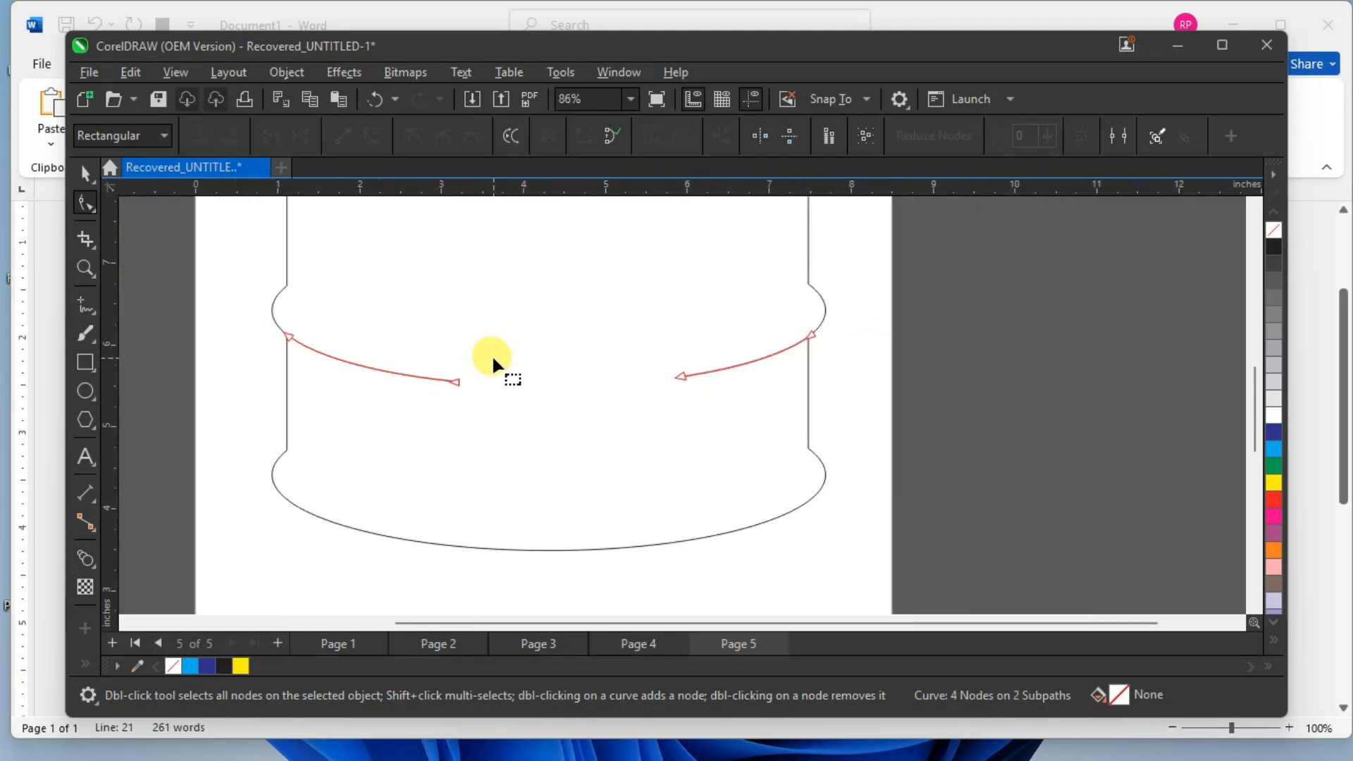
Nudge the inner end node of the right seam piece slightly left, extending the piece towards the middle.
scroll(416, 389, "down", 2)
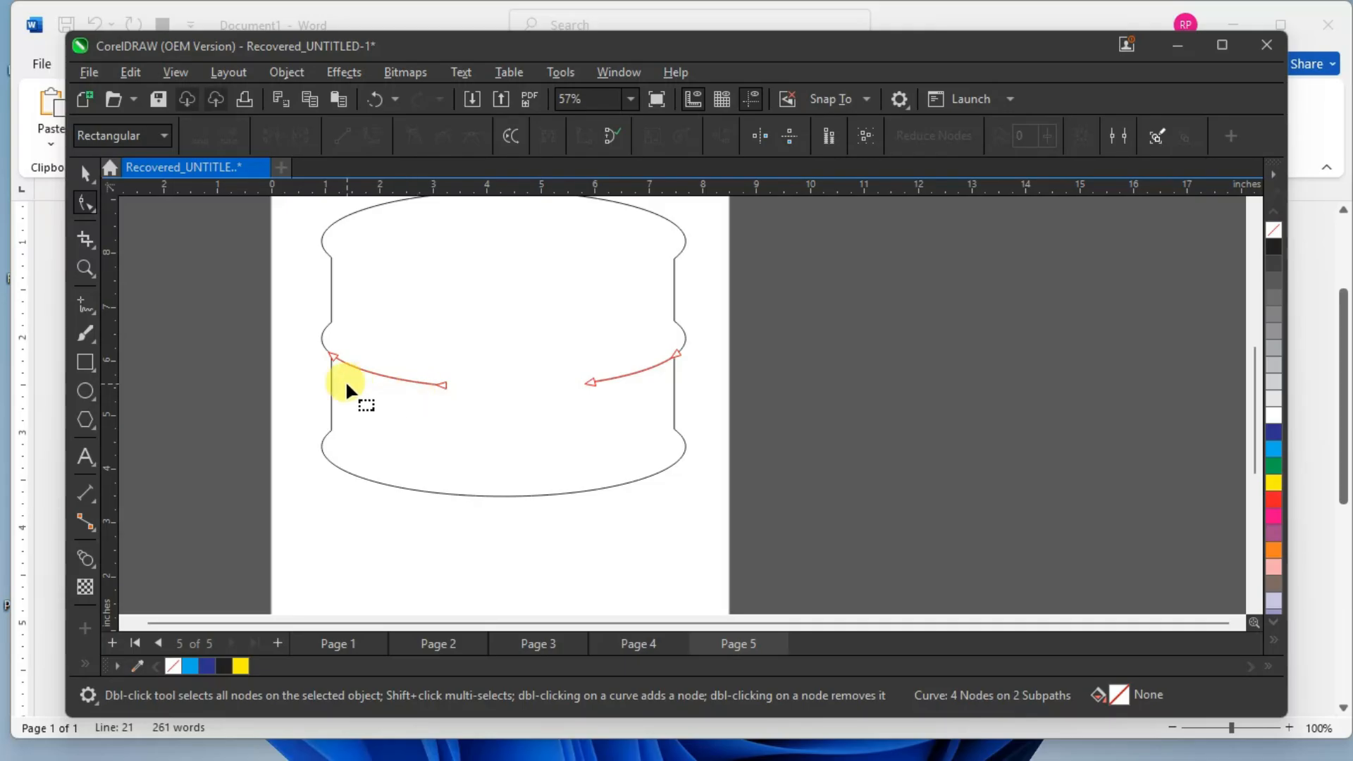
scroll(517, 400, "up", 1)
left_click_drag(657, 405, 657, 402)
key("Left")
key("Left")
key("Left")
key("Left")
key("Left")
key("Left")
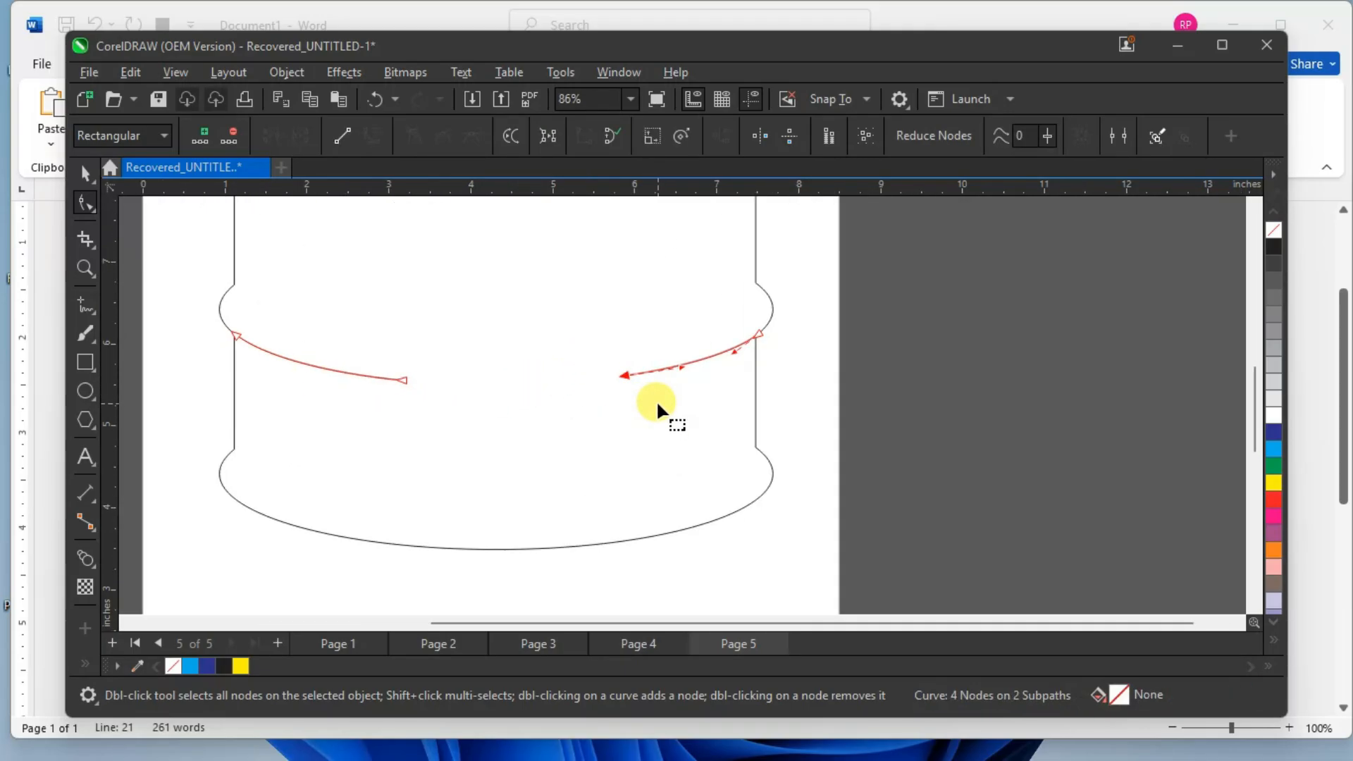
key("Left")
key("Left")
key("Left")
left_click(749, 384)
scroll(346, 348, "down", 2)
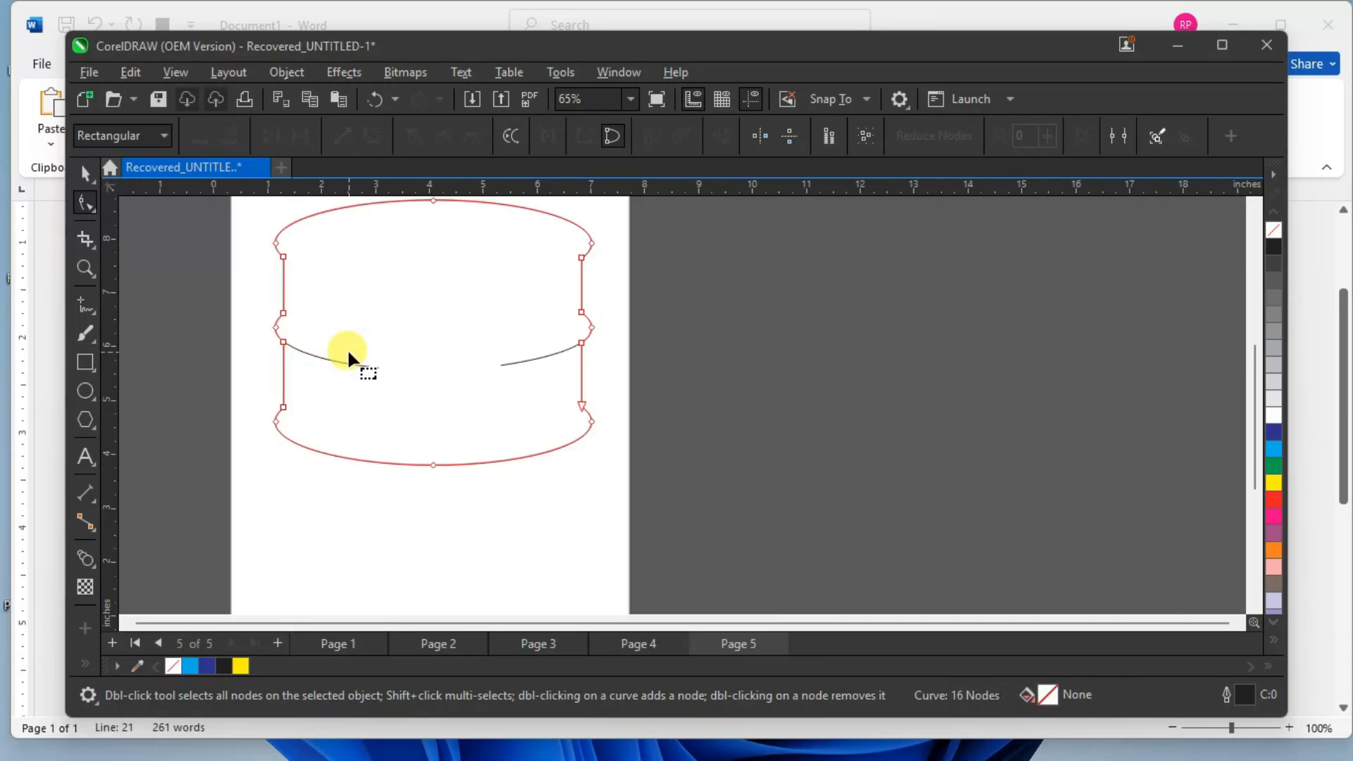
left_click(84, 174)
left_click(138, 216)
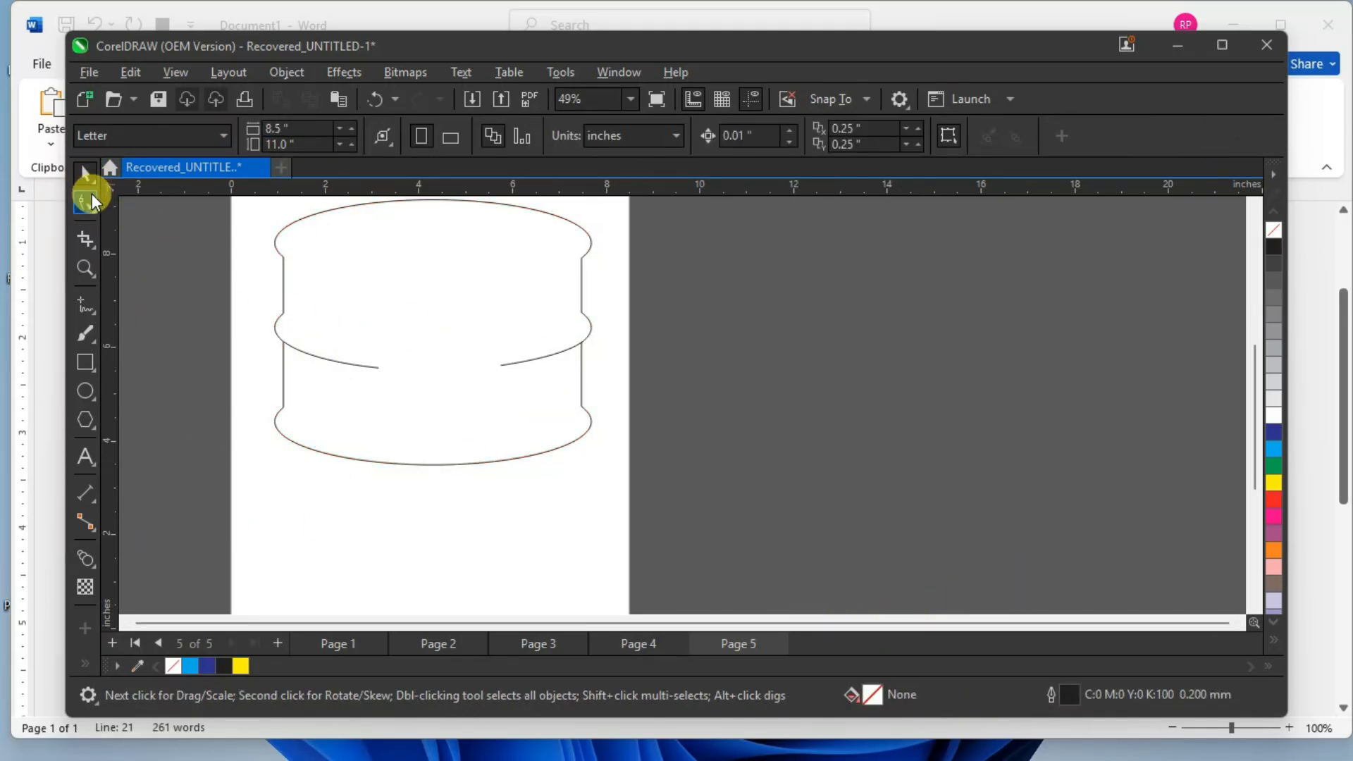
Draw a teardrop common shape about 2 by 2.5 inches and position it in the gap of the front seam.
left_click(94, 428)
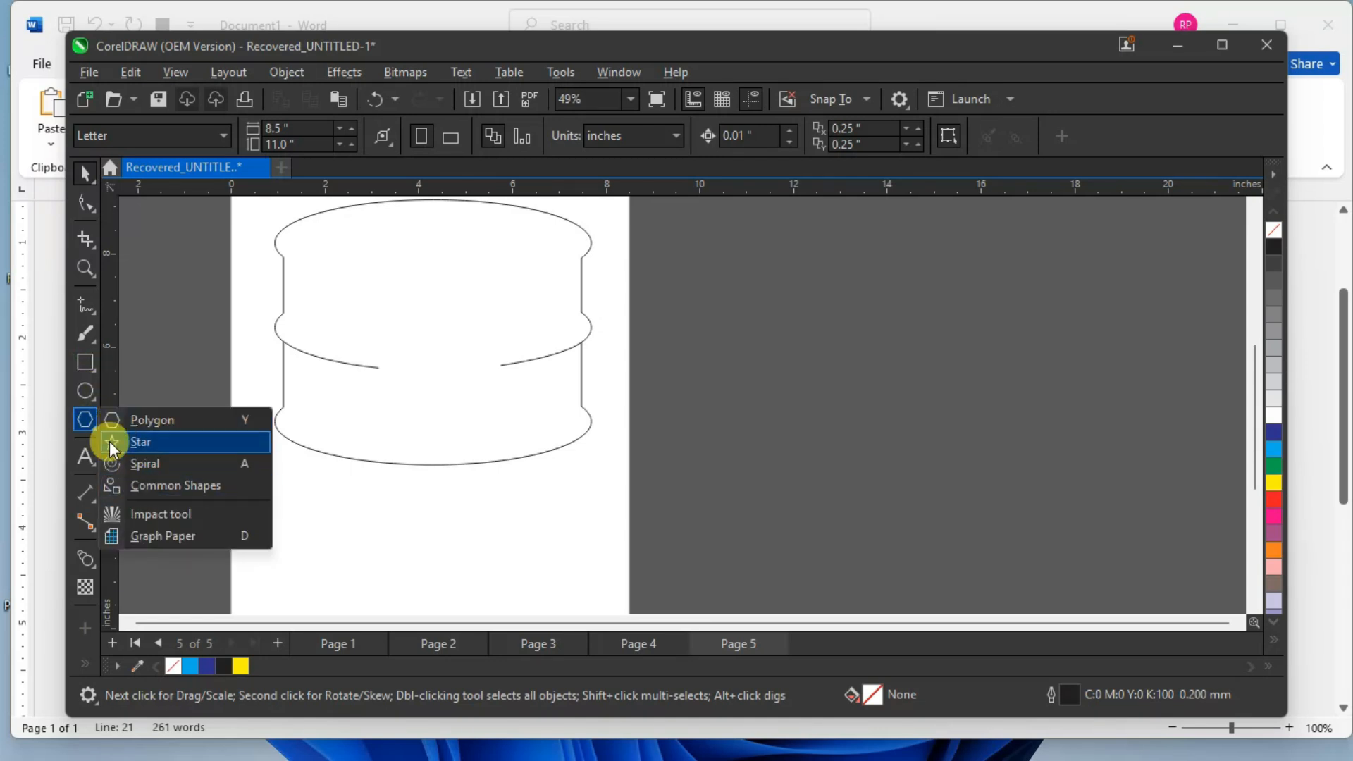
left_click(137, 487)
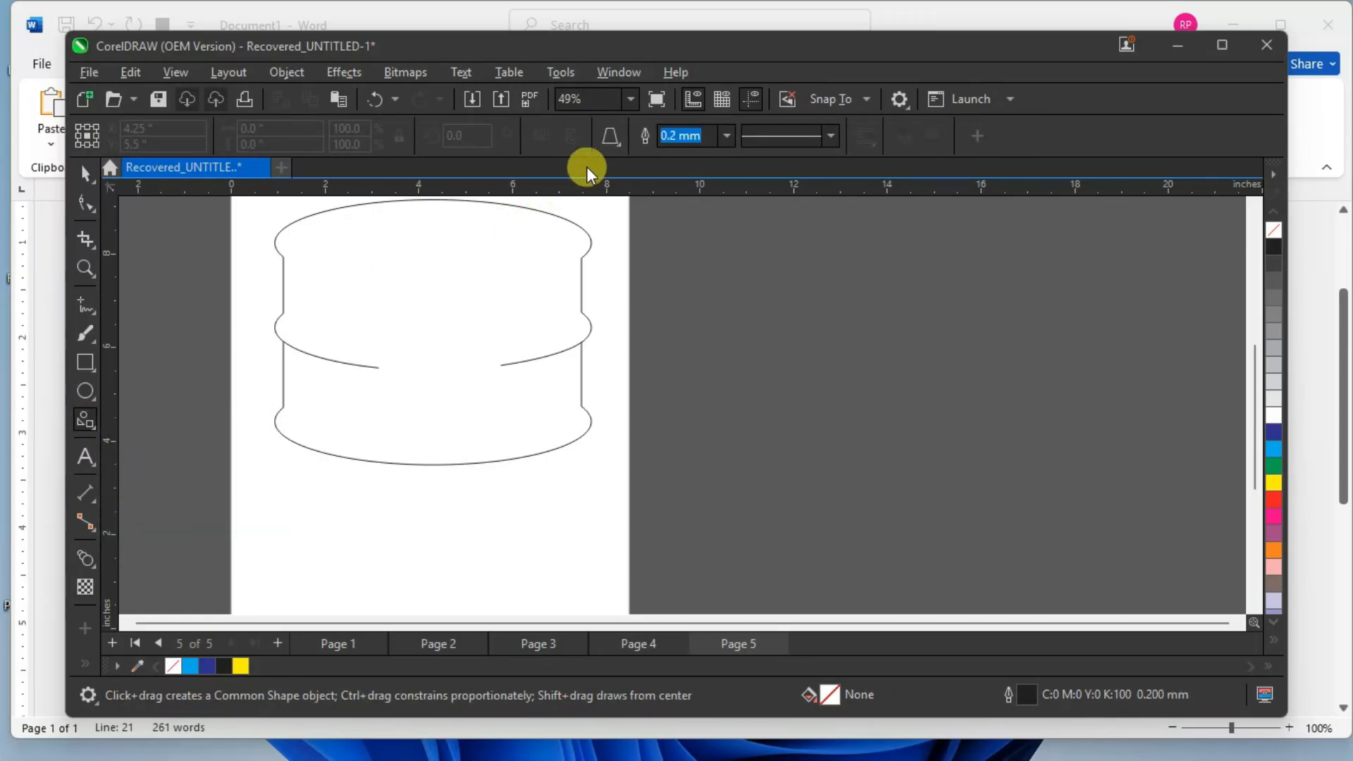
left_click(621, 145)
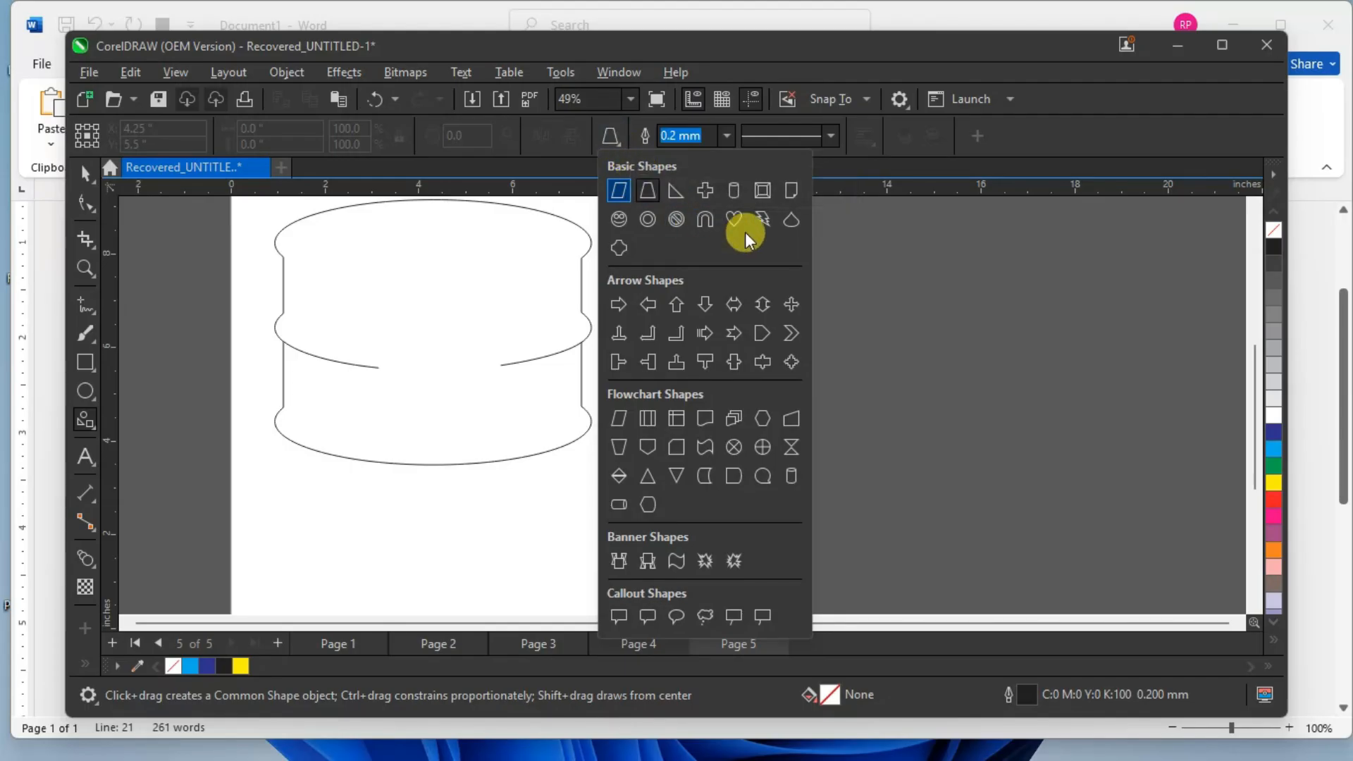
left_click(791, 220)
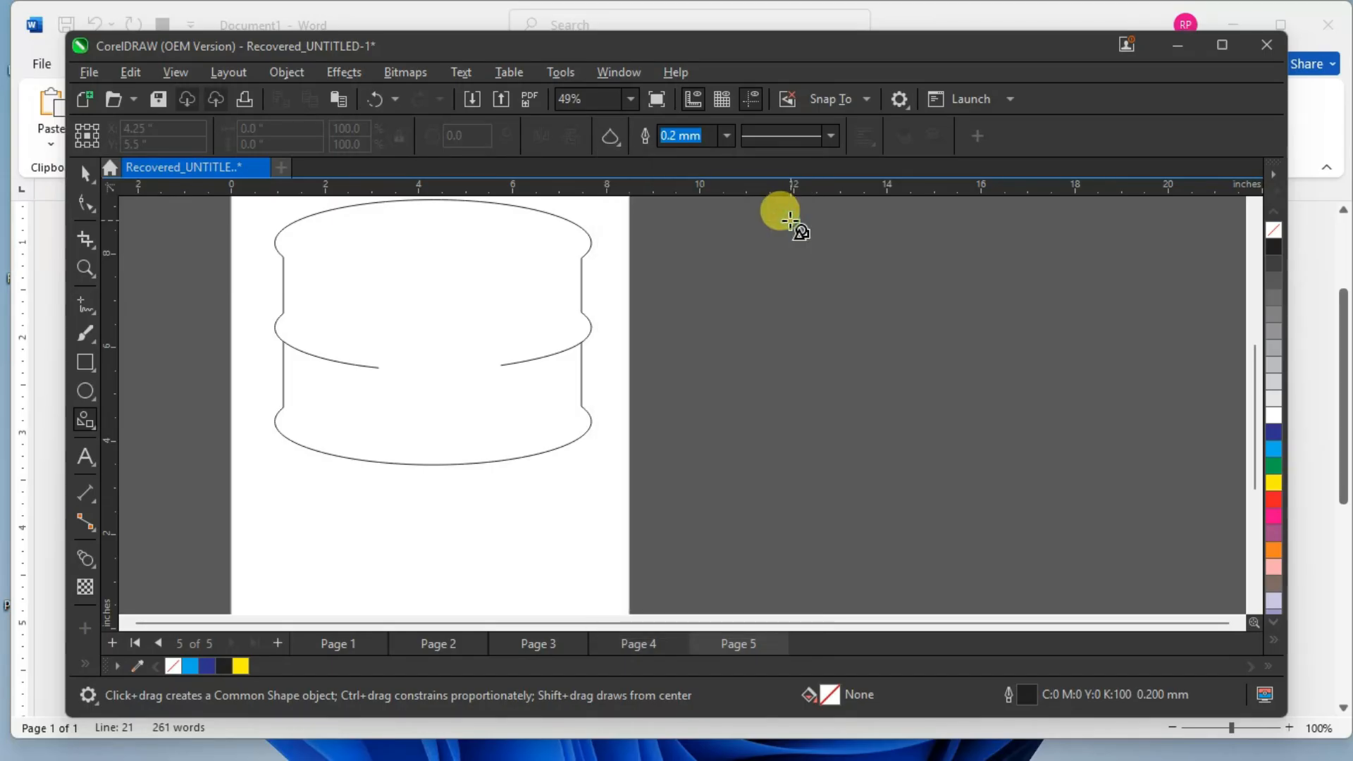
left_click_drag(398, 284, 498, 408)
left_click(85, 173)
left_click_drag(459, 363, 456, 376)
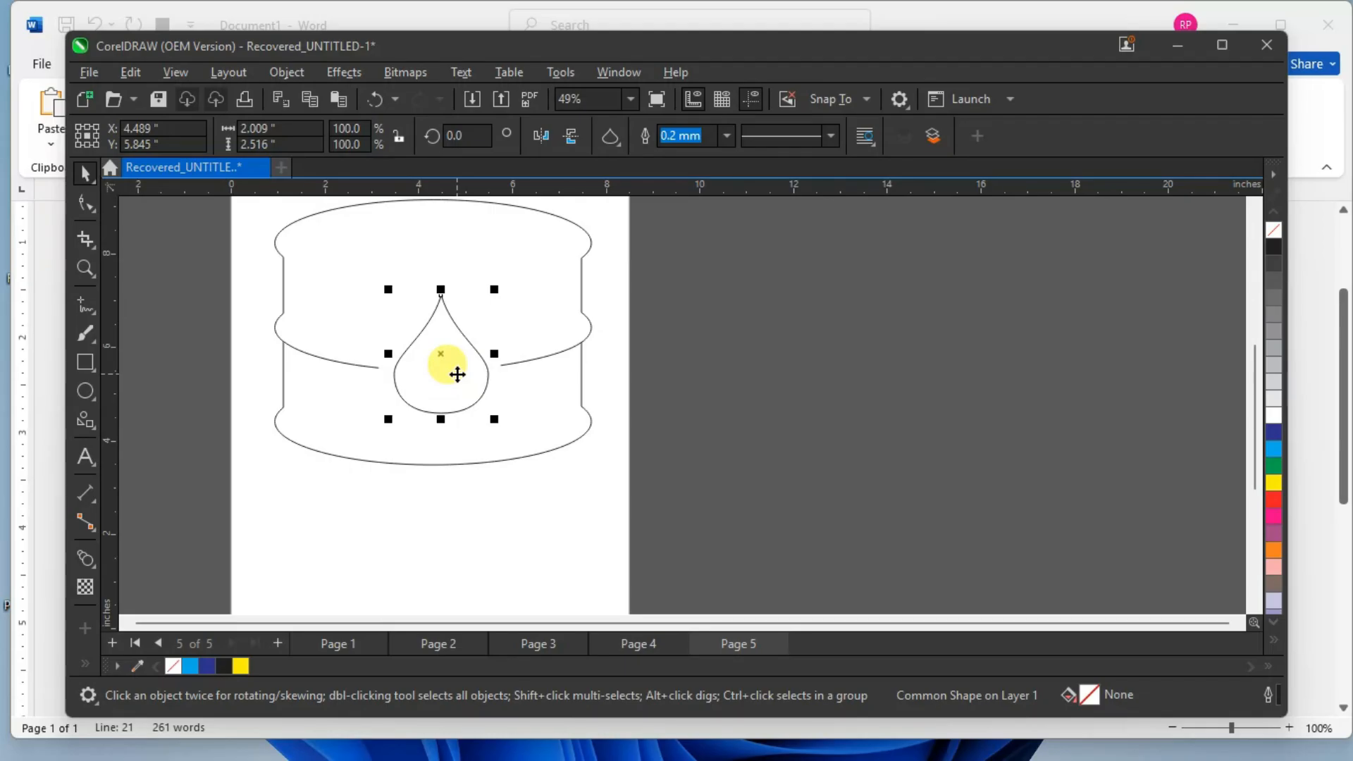
Select the body outline, seam and teardrop together and move them about 0.2 inch left on the page.
left_click(658, 332)
scroll(479, 314, "down", 2)
left_click_drag(311, 216, 615, 461)
left_click_drag(501, 329, 489, 326)
scroll(446, 324, "up", 1)
left_click_drag(397, 254, 413, 272)
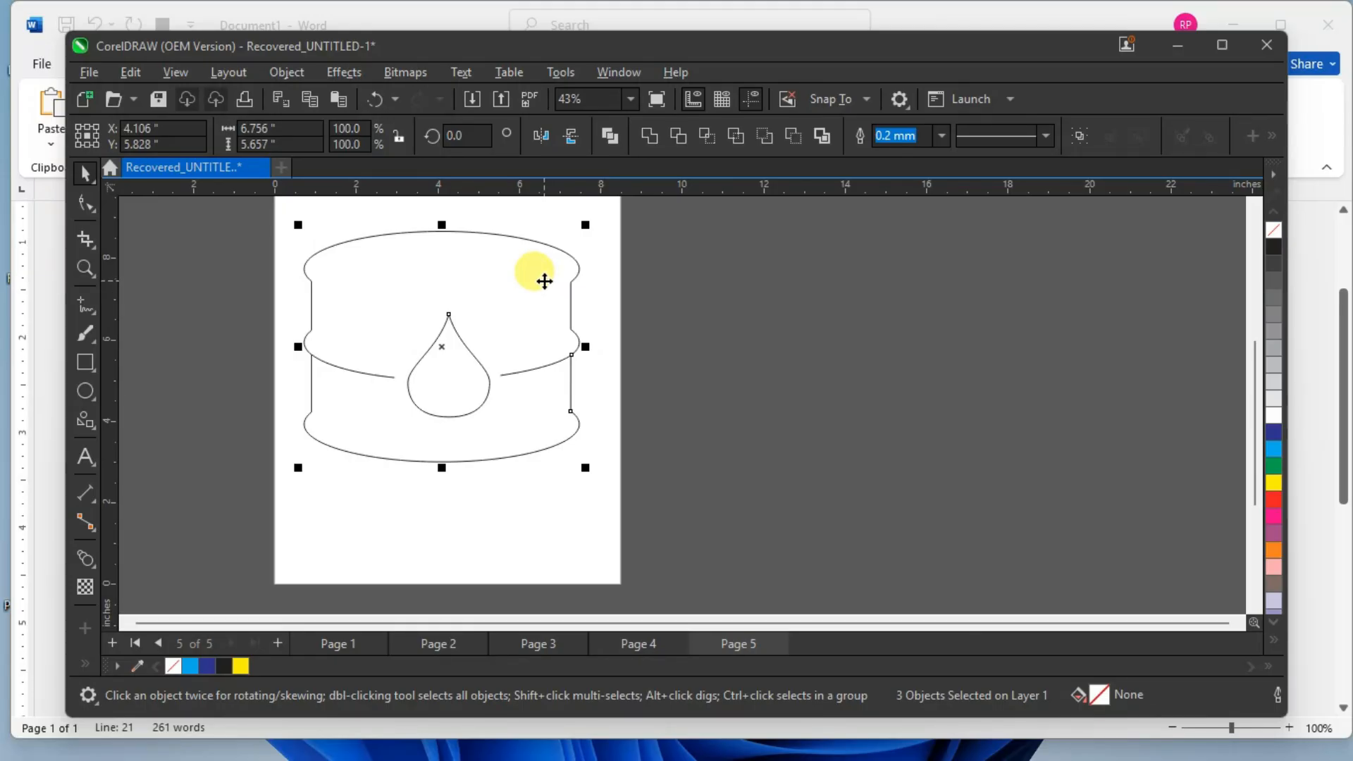
scroll(493, 288, "down", 3)
scroll(462, 299, "up", 2)
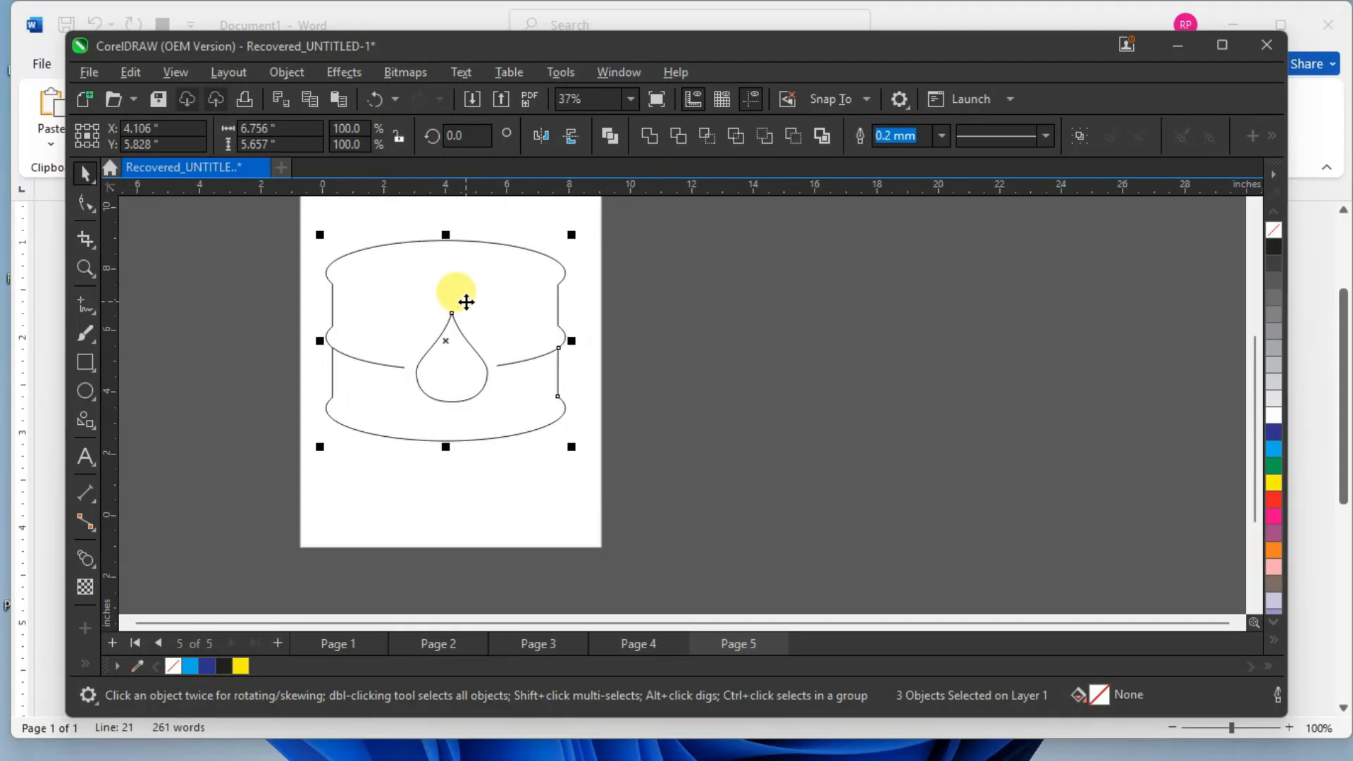
Draw an ellipse about 5.6 by 1.5 inches and position it inside the barrel's top rim.
scroll(400, 276, "up", 2)
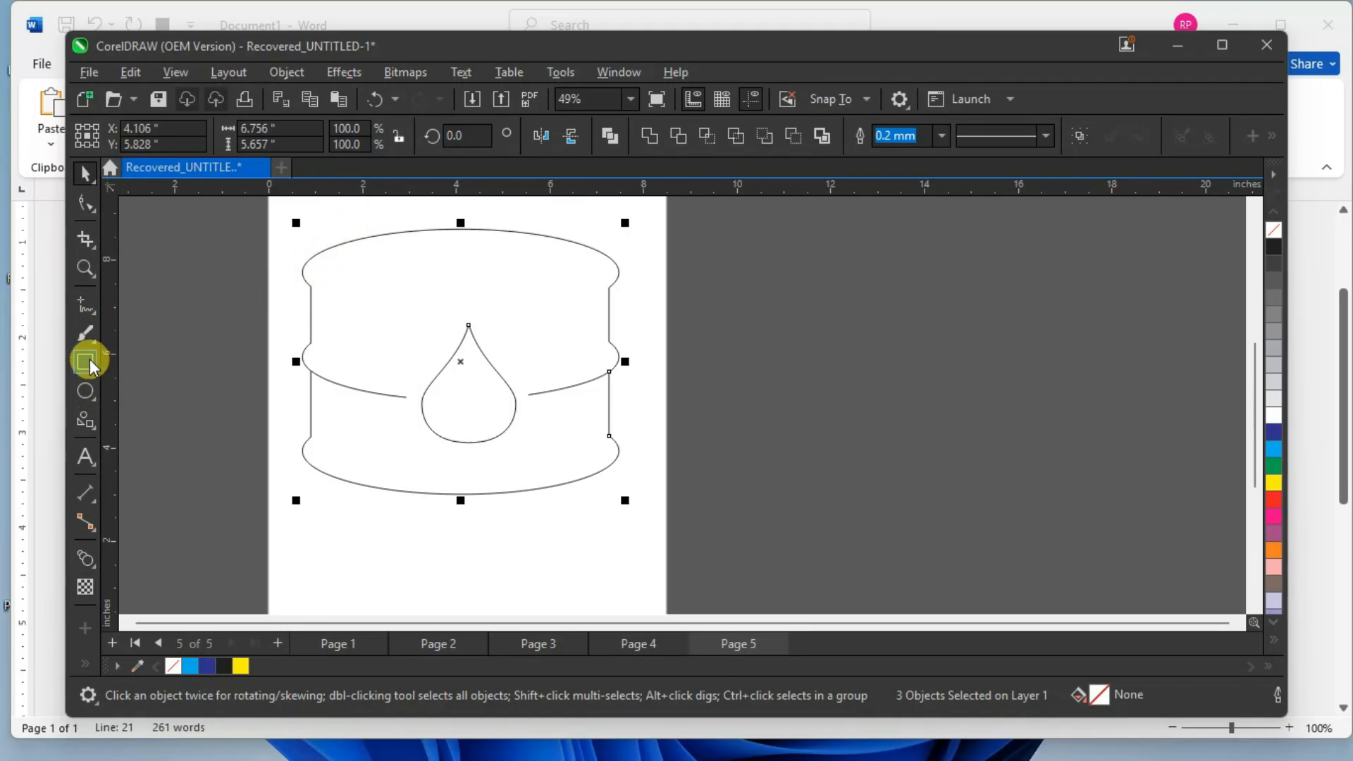
left_click(86, 391)
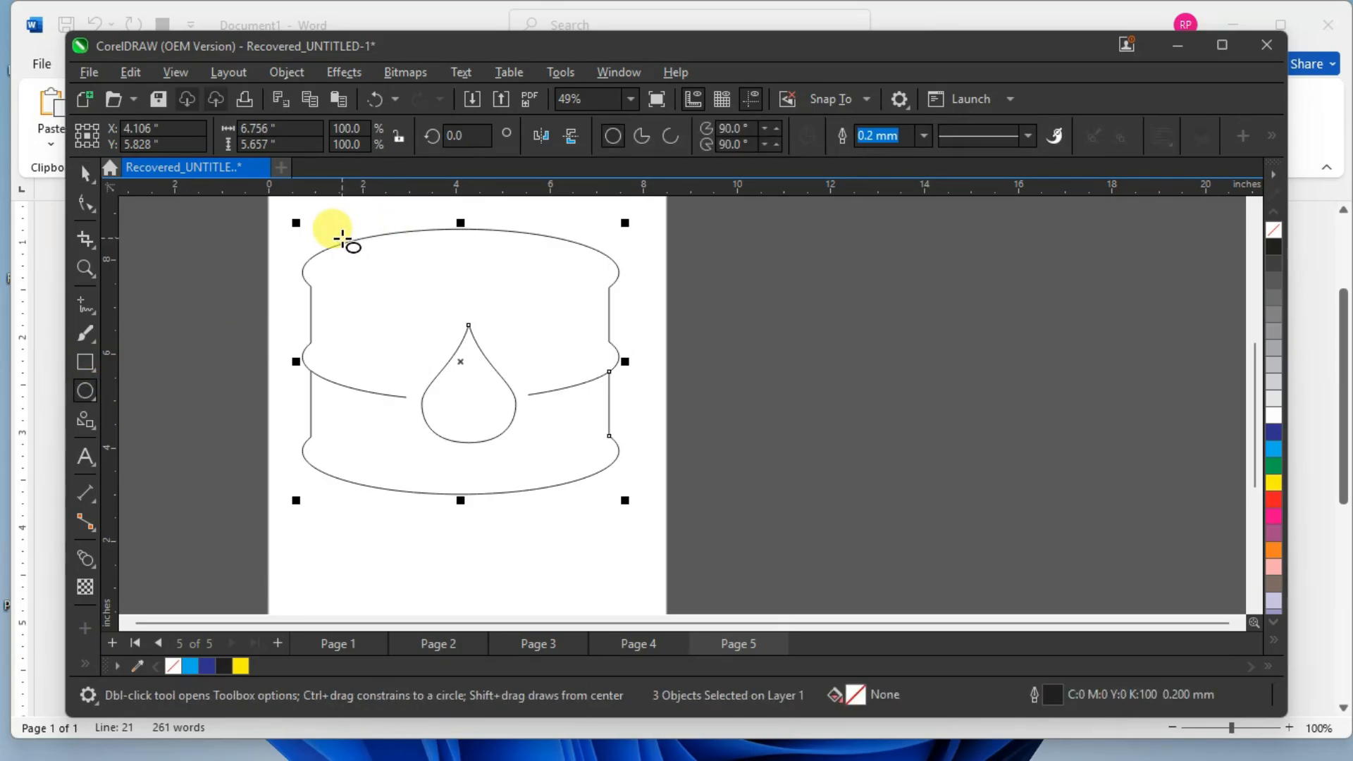
left_click_drag(353, 242, 613, 310)
left_click(85, 173)
left_click_drag(463, 279, 445, 270)
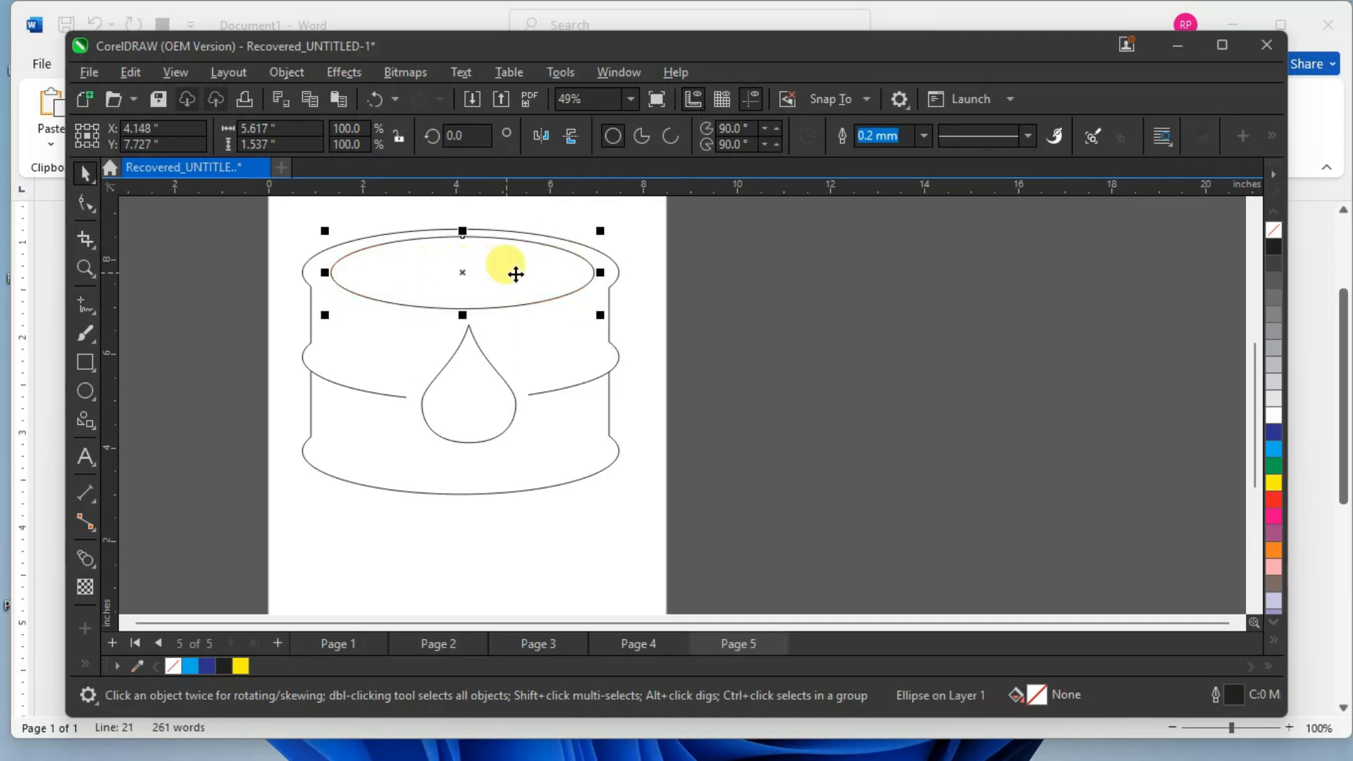
left_click(727, 276)
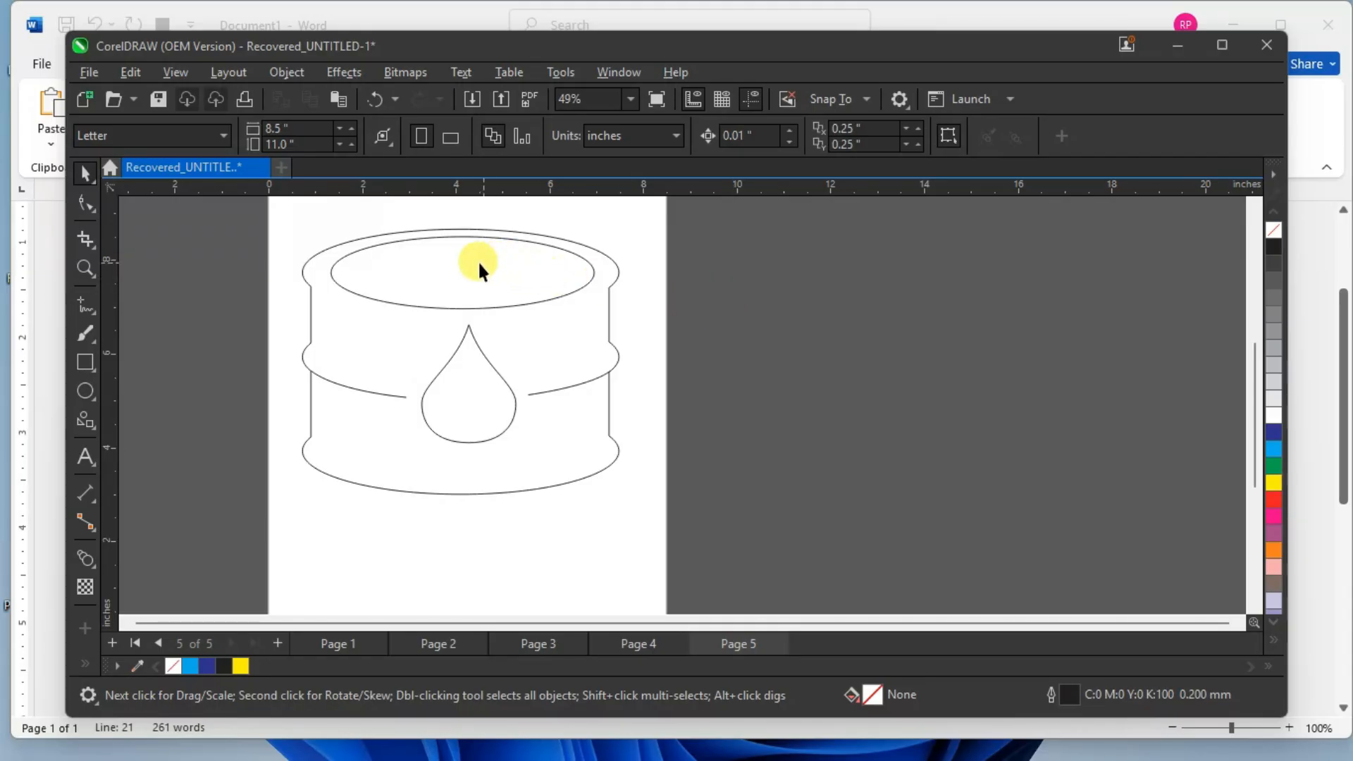
Make a scaled-down copy of the top ellipse, about 0.8 inch wide, near its upper-left edge as the barrel's opening.
left_click(579, 292)
left_click_drag(600, 315, 390, 264)
left_click(458, 303)
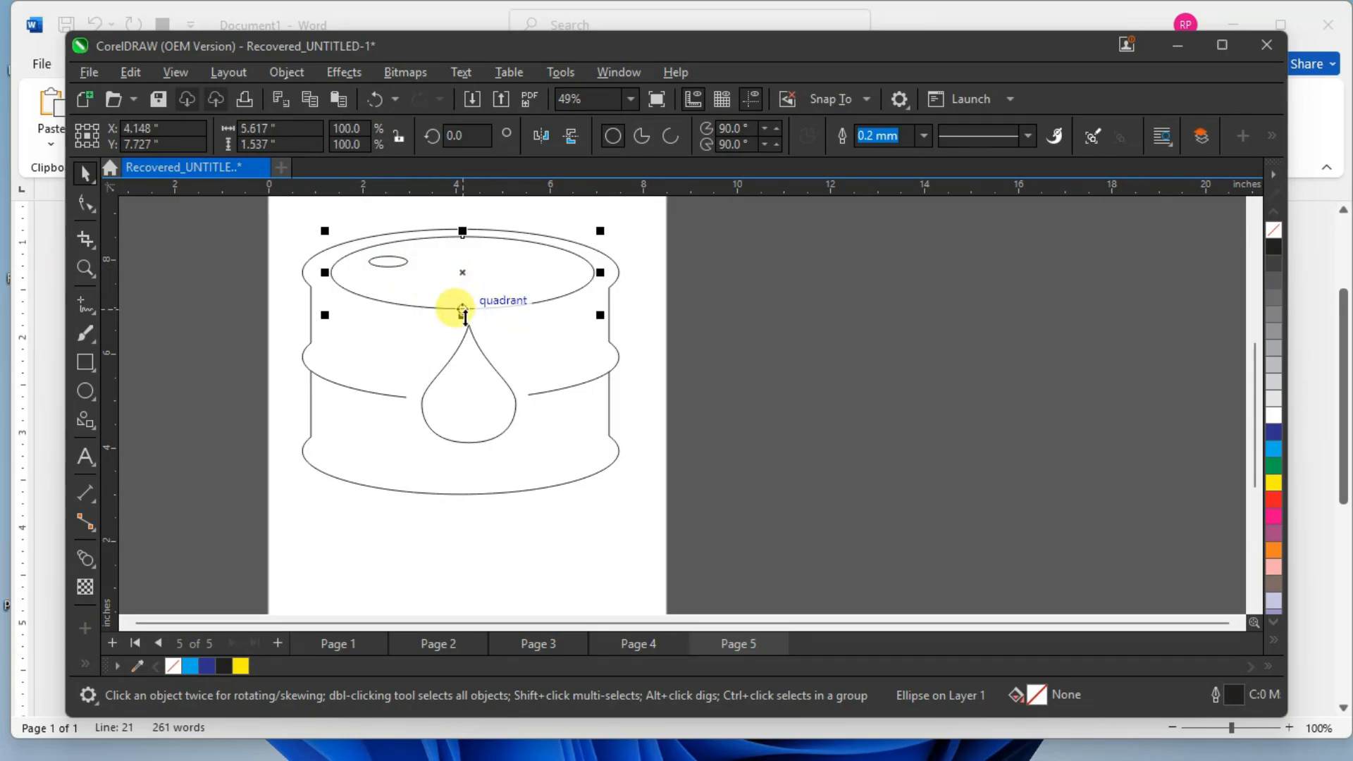
left_click(694, 277)
scroll(488, 270, "down", 2)
scroll(462, 268, "up", 1)
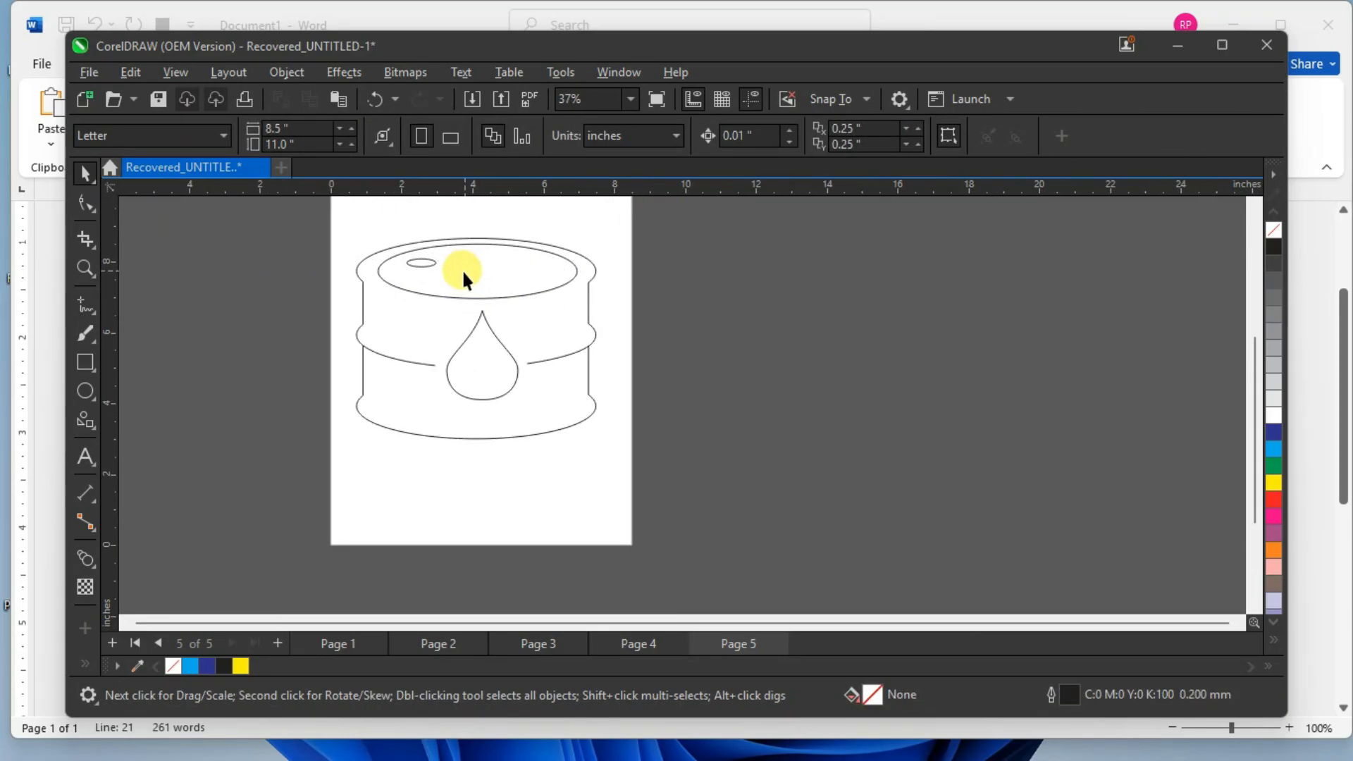
Select all five barrel objects and stretch them downward to a total height of about 6.17 inches.
left_click_drag(320, 218, 636, 407)
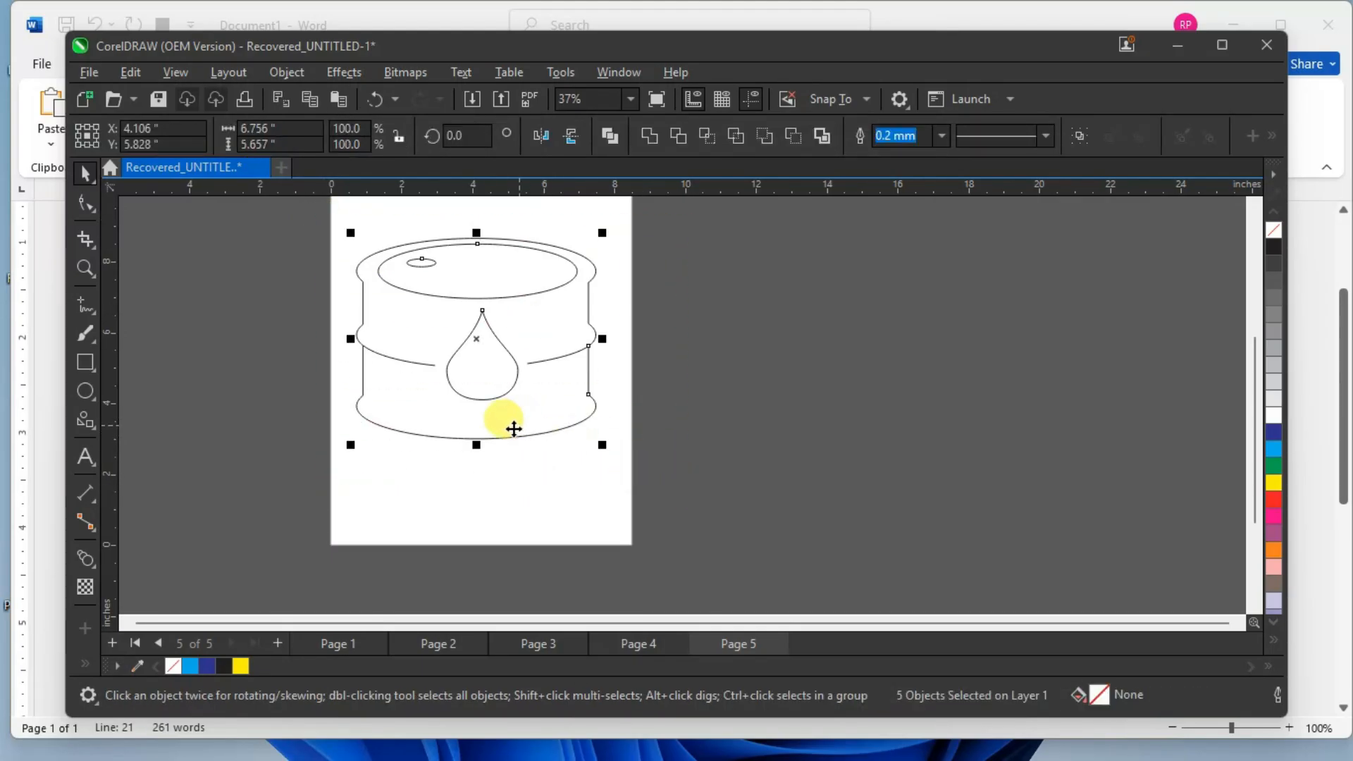
left_click_drag(479, 448, 477, 479)
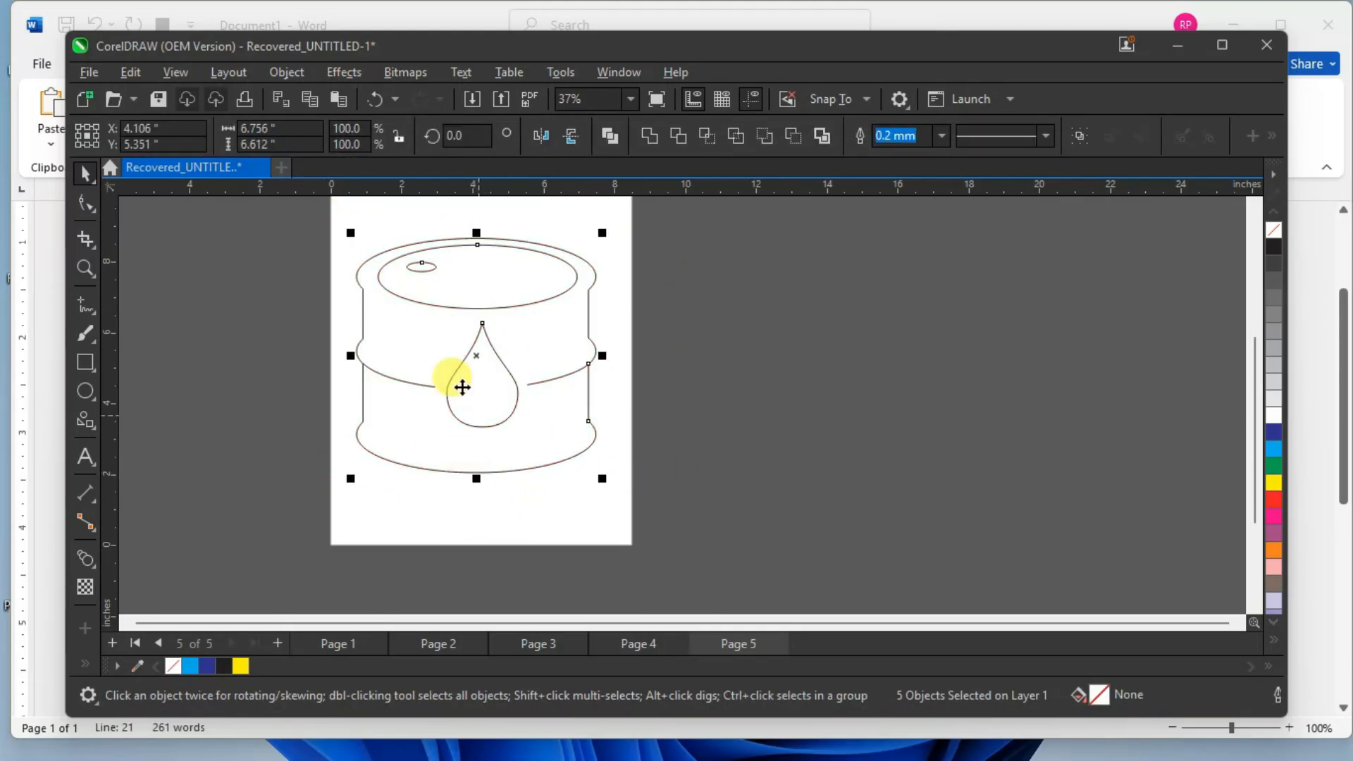
left_click(471, 470)
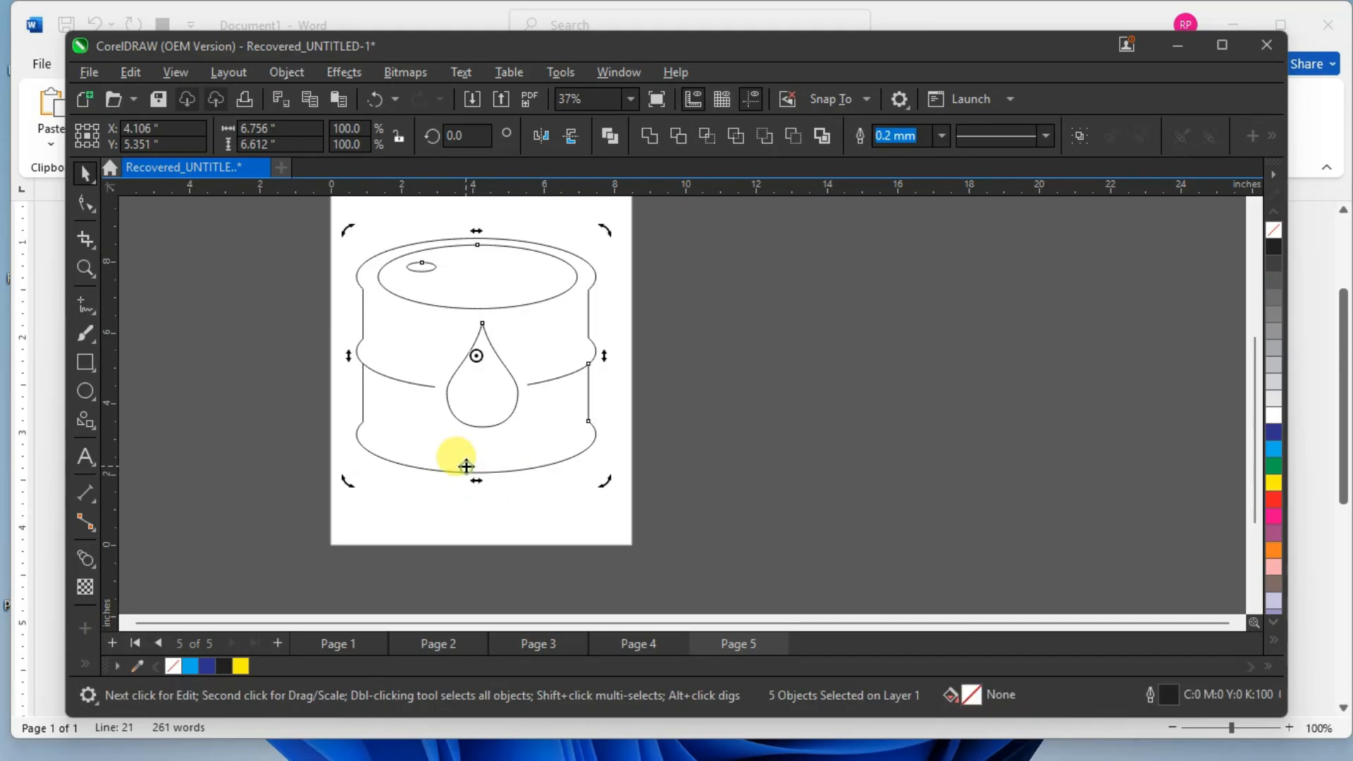
left_click(480, 467)
left_click_drag(479, 478, 478, 462)
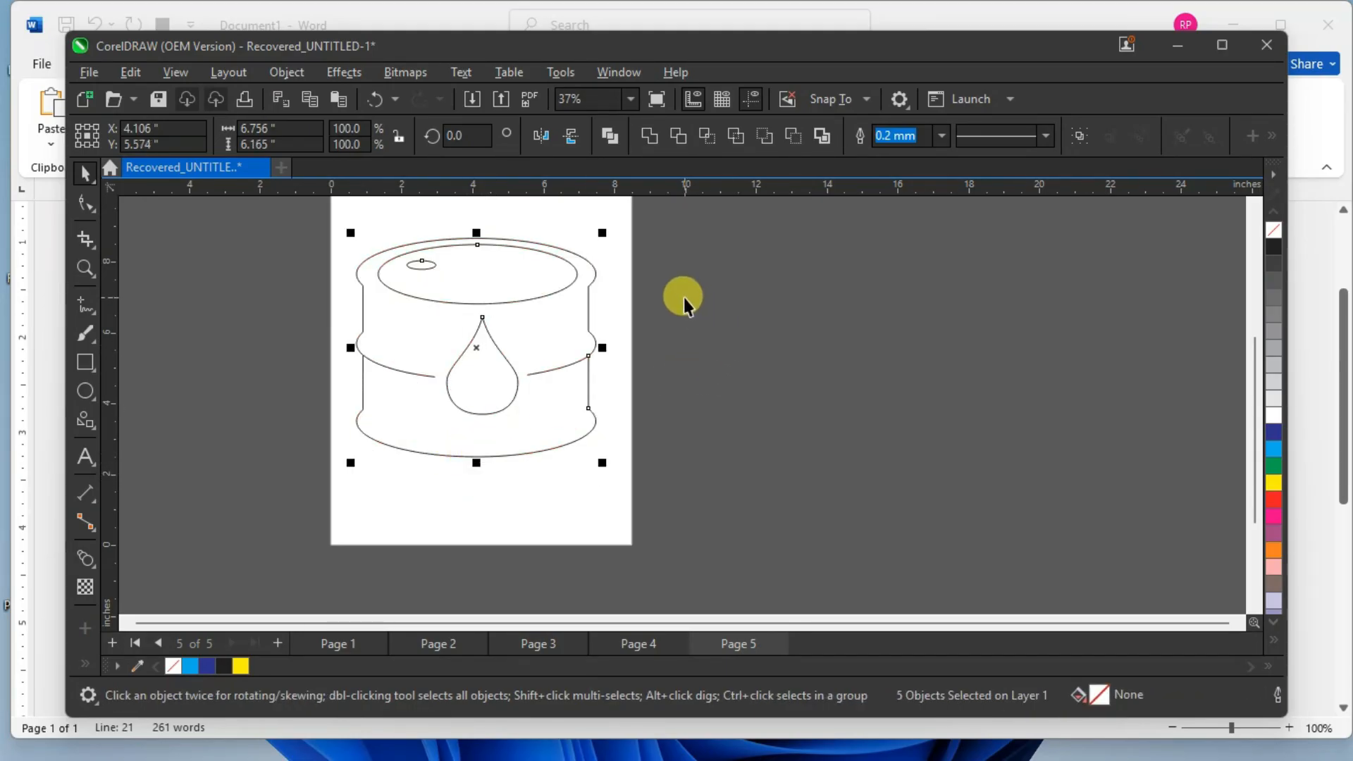
Set the outline width of all five barrel objects to 2.0 mm.
left_click(944, 139)
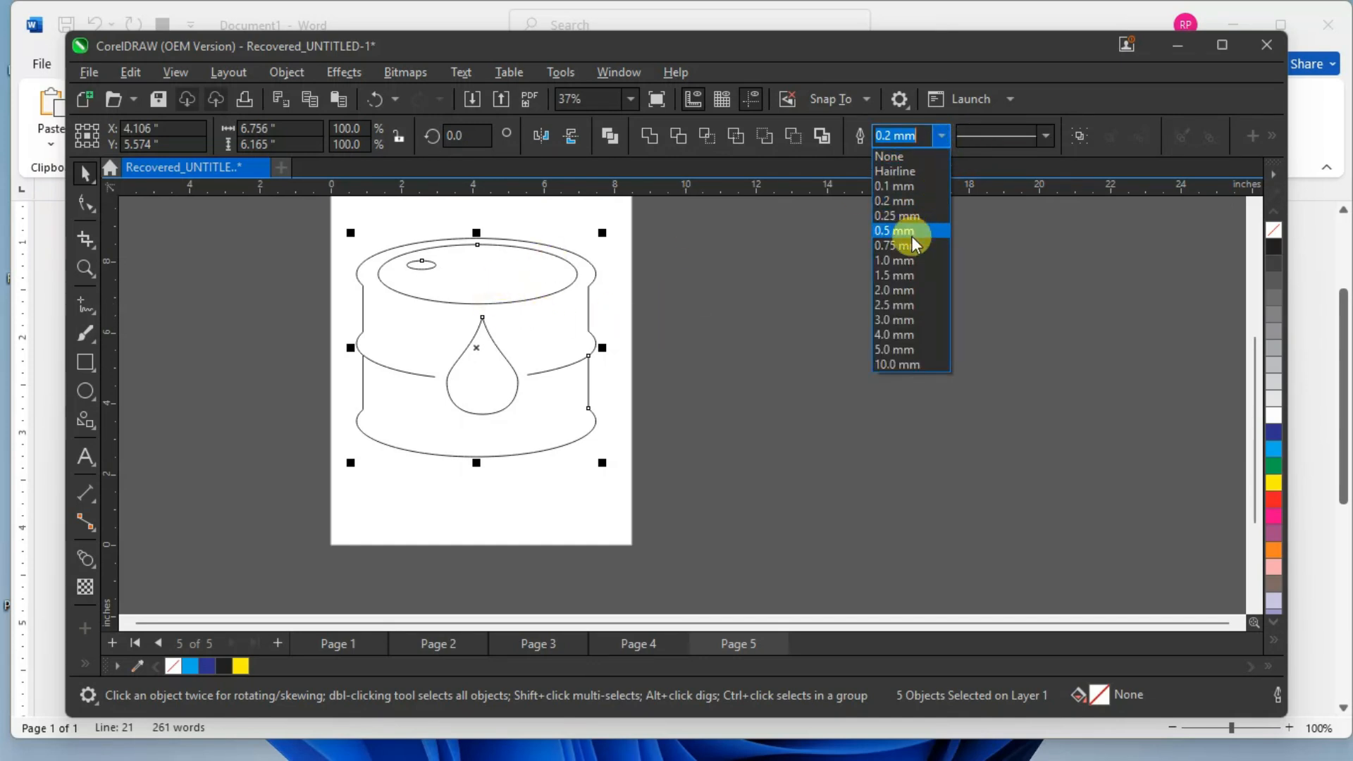
left_click(904, 287)
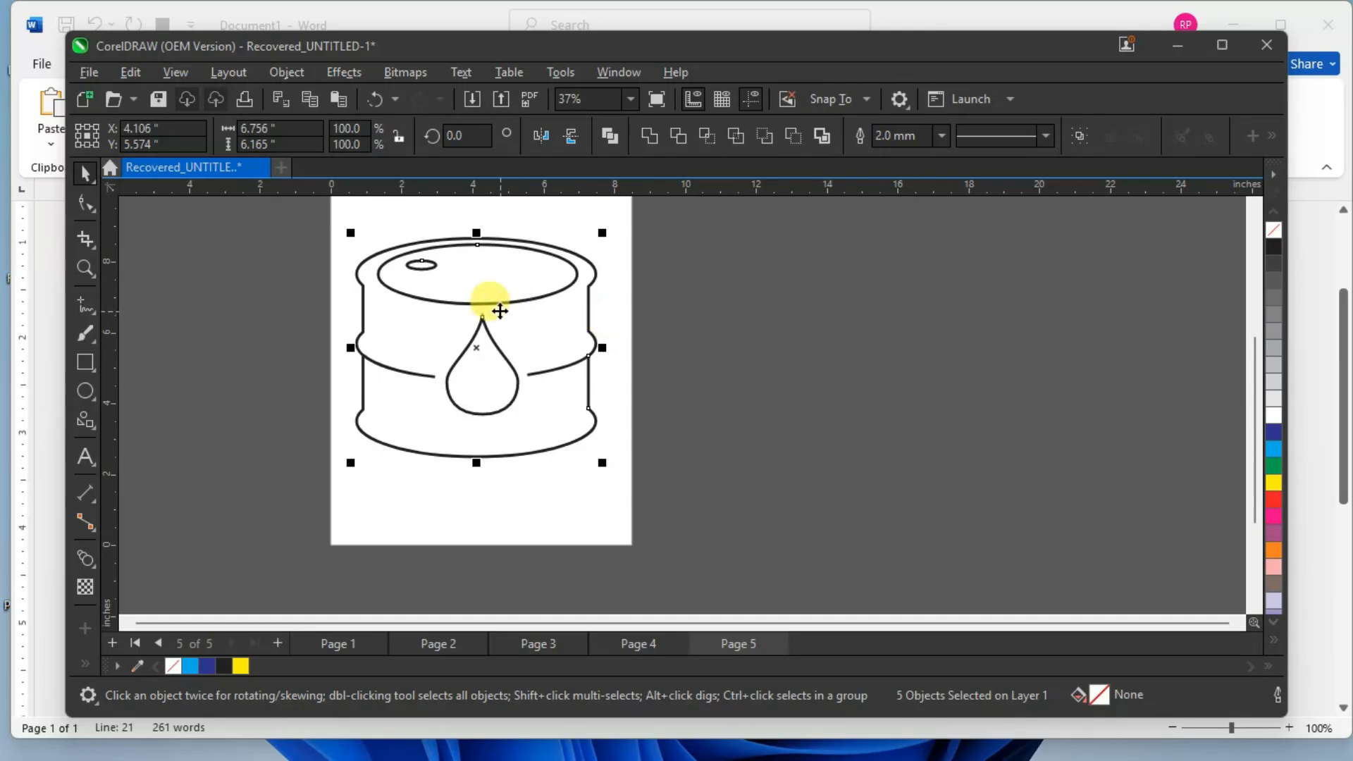
left_click(700, 281)
left_click_drag(314, 218, 700, 500)
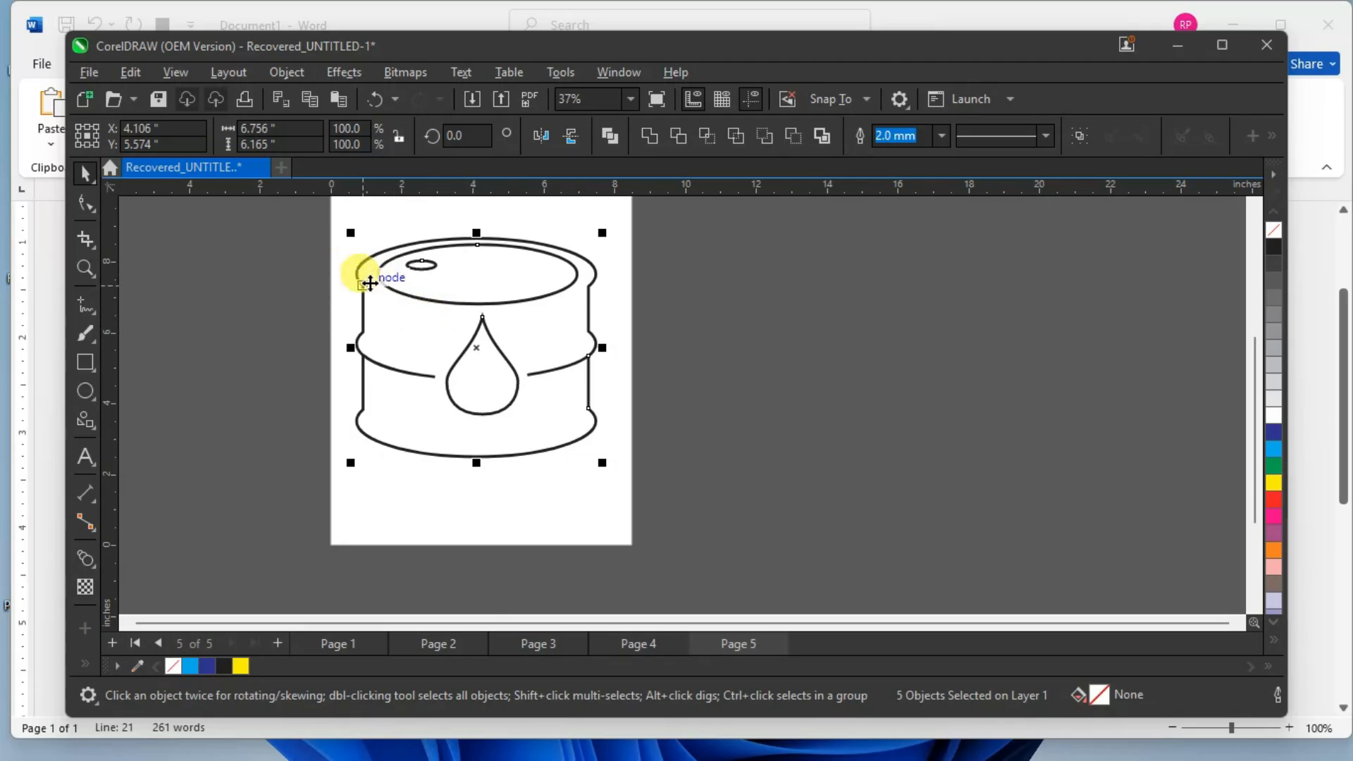
scroll(324, 270, "down", 1)
scroll(398, 332, "up", 2)
scroll(537, 461, "down", 1)
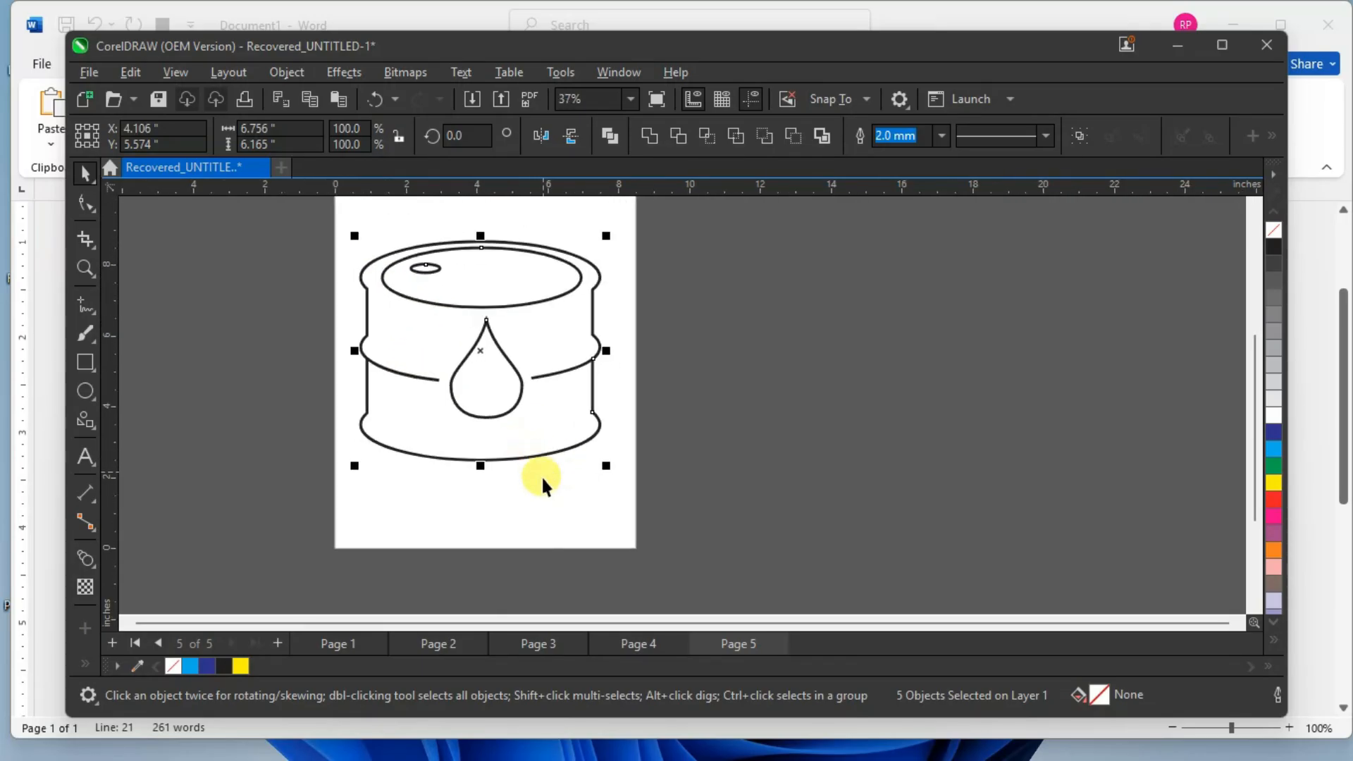
Add a new page 6 after the barrel page and fit the whole page in view.
left_click(278, 642)
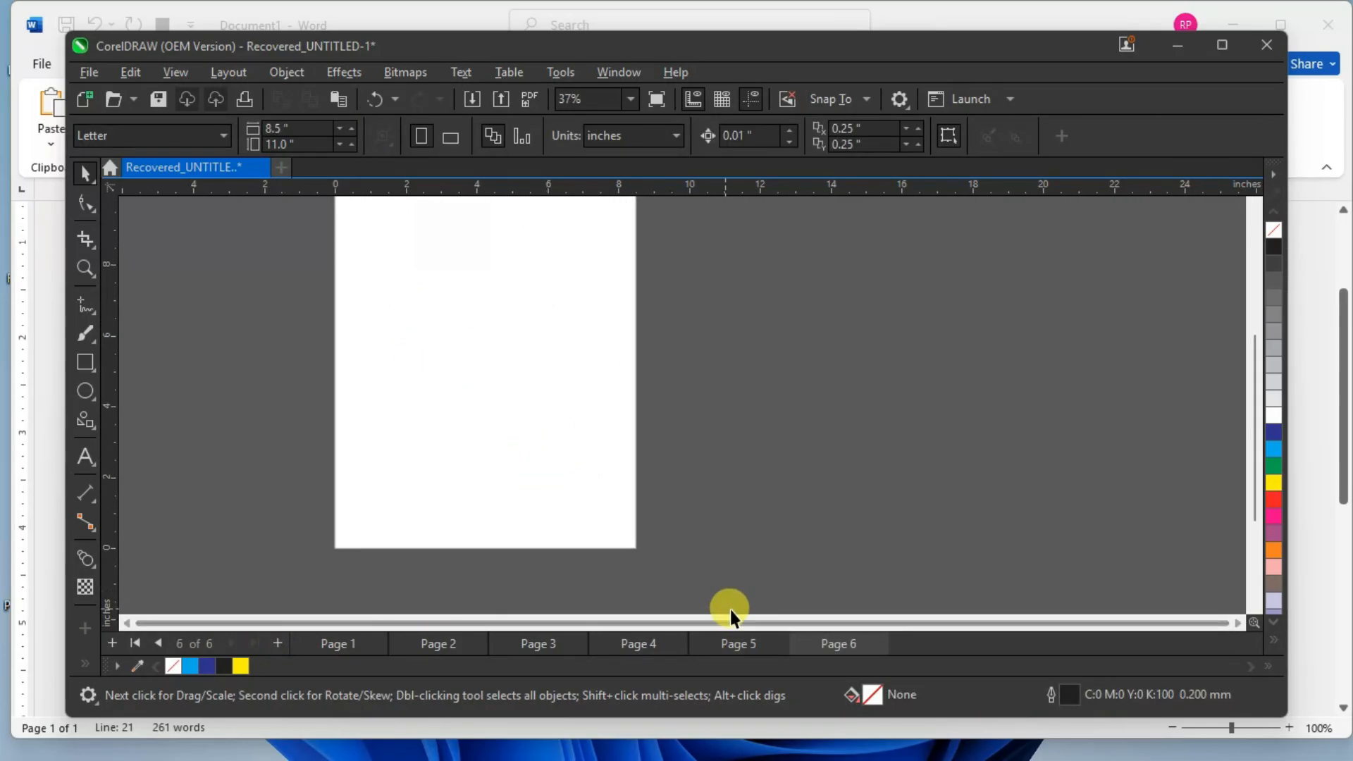
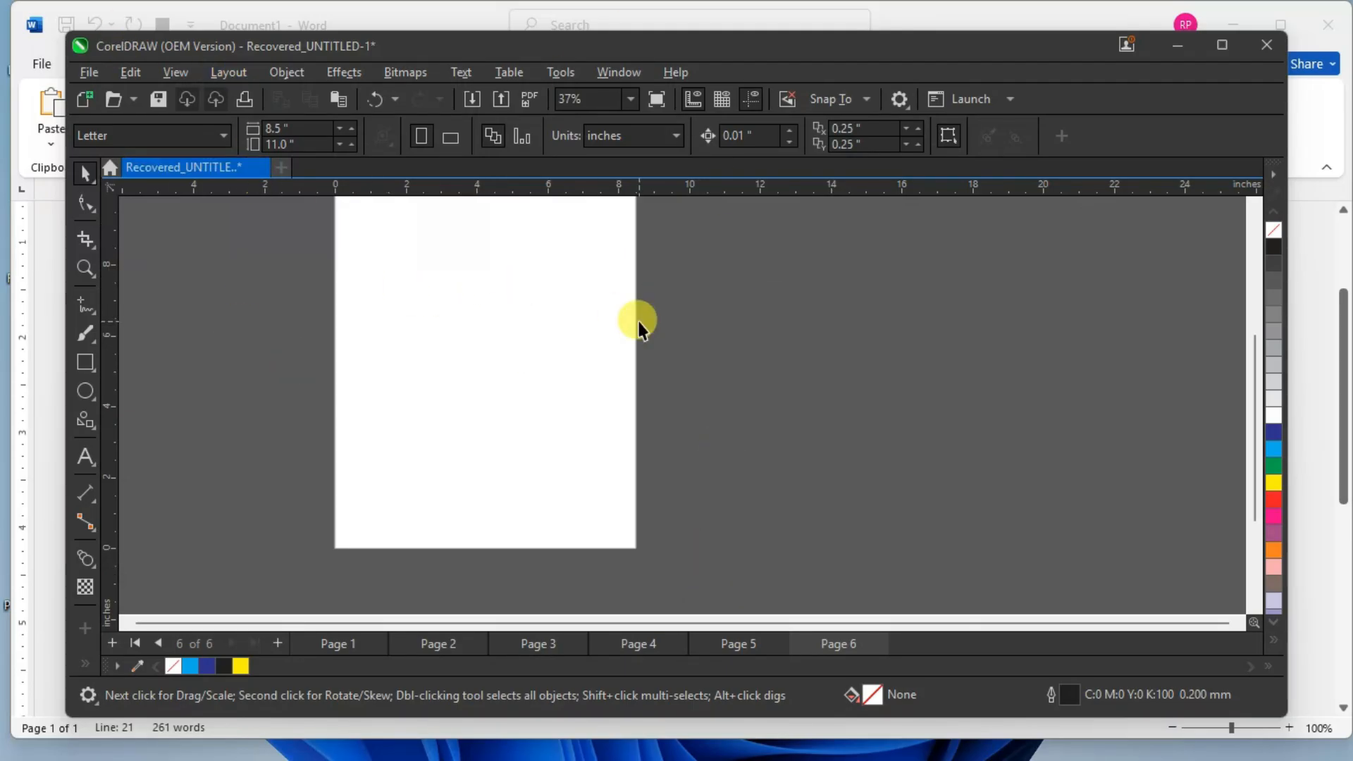
key("shift+F4")
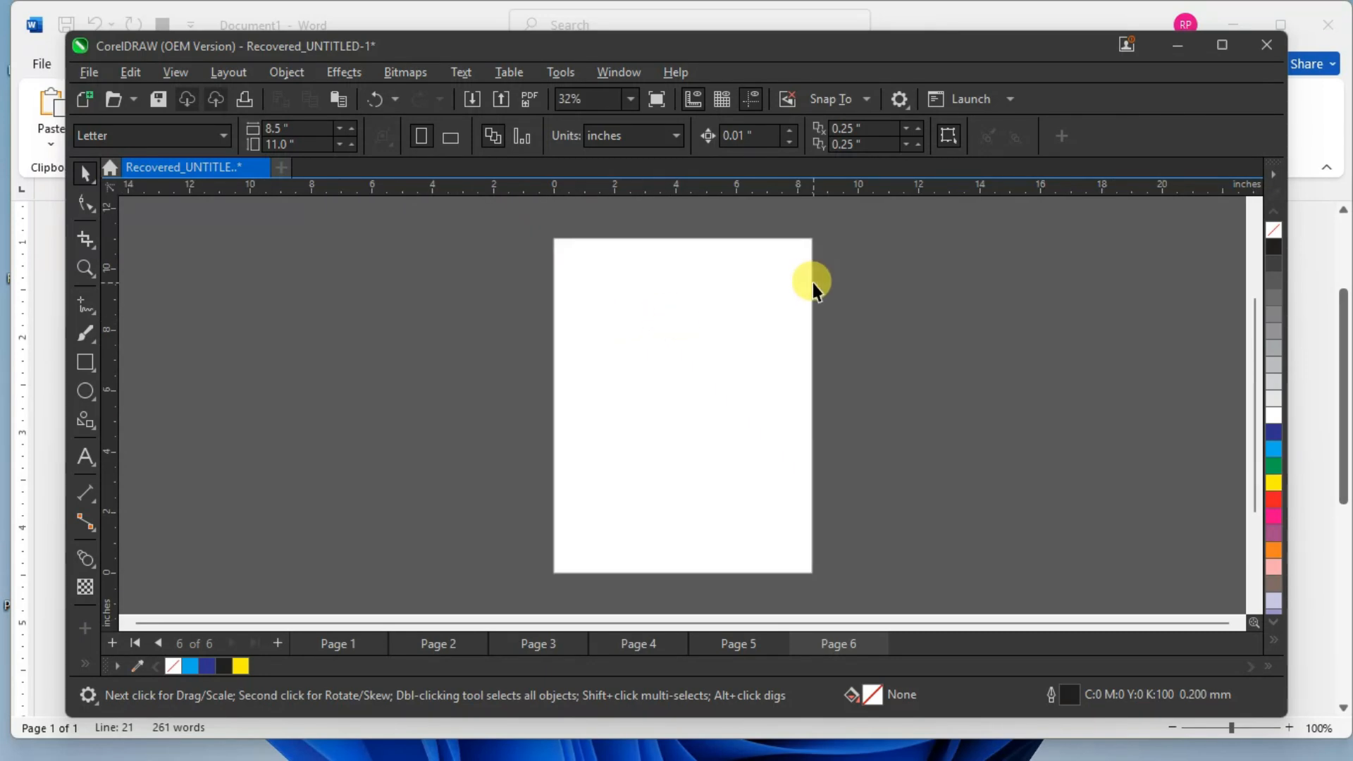
scroll(814, 285, "up", 1)
scroll(1255, 349, "down", 1)
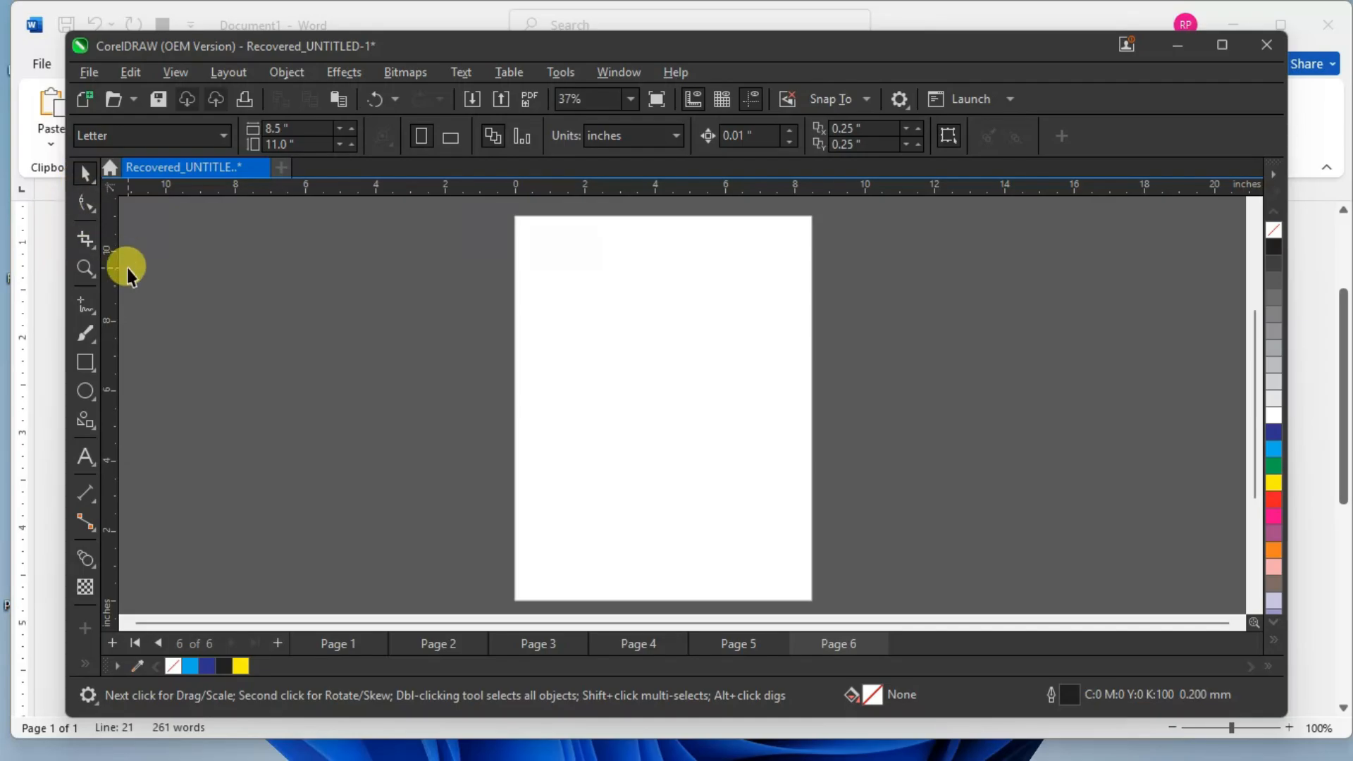
Draw a rectangle about 3.5 by 3.85 inches on the left half of page 6.
left_click(86, 362)
left_click_drag(546, 304, 674, 446)
scroll(619, 392, "up", 2)
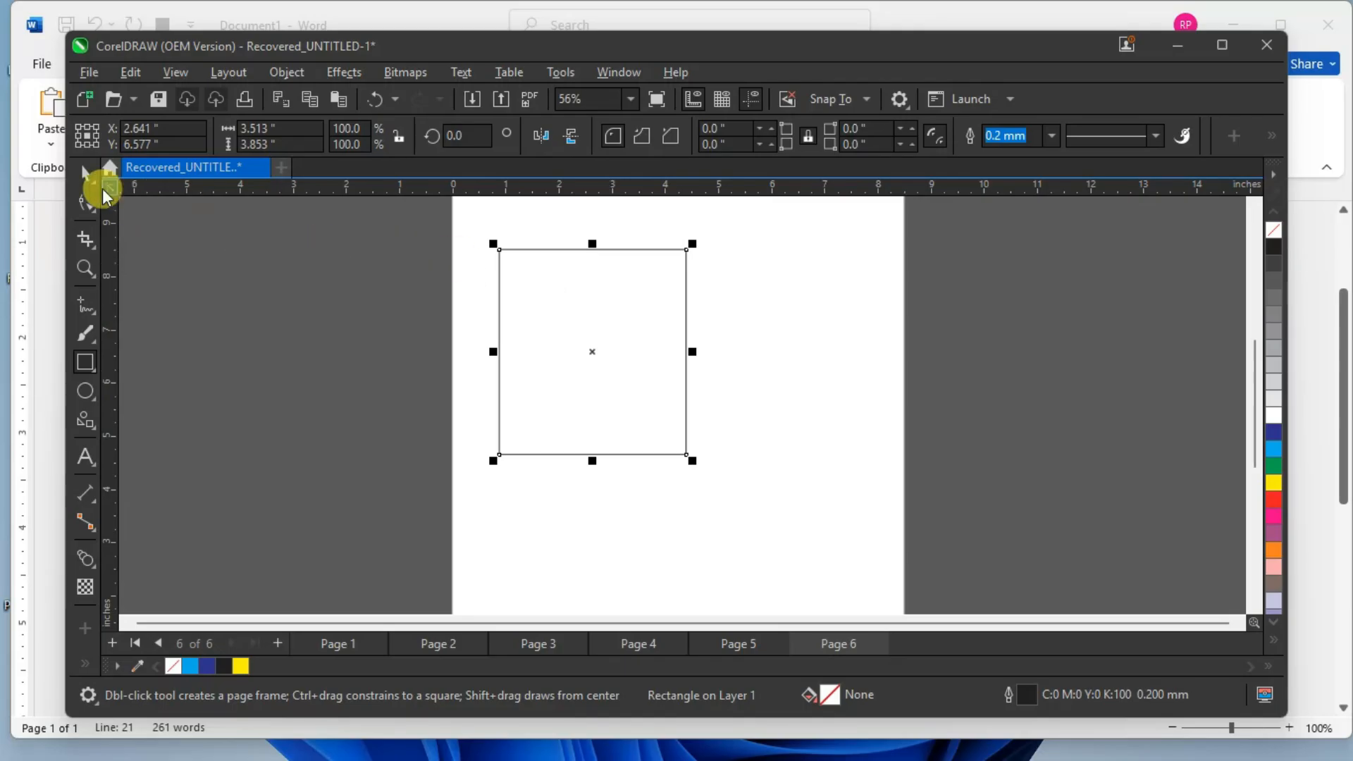
left_click(84, 172)
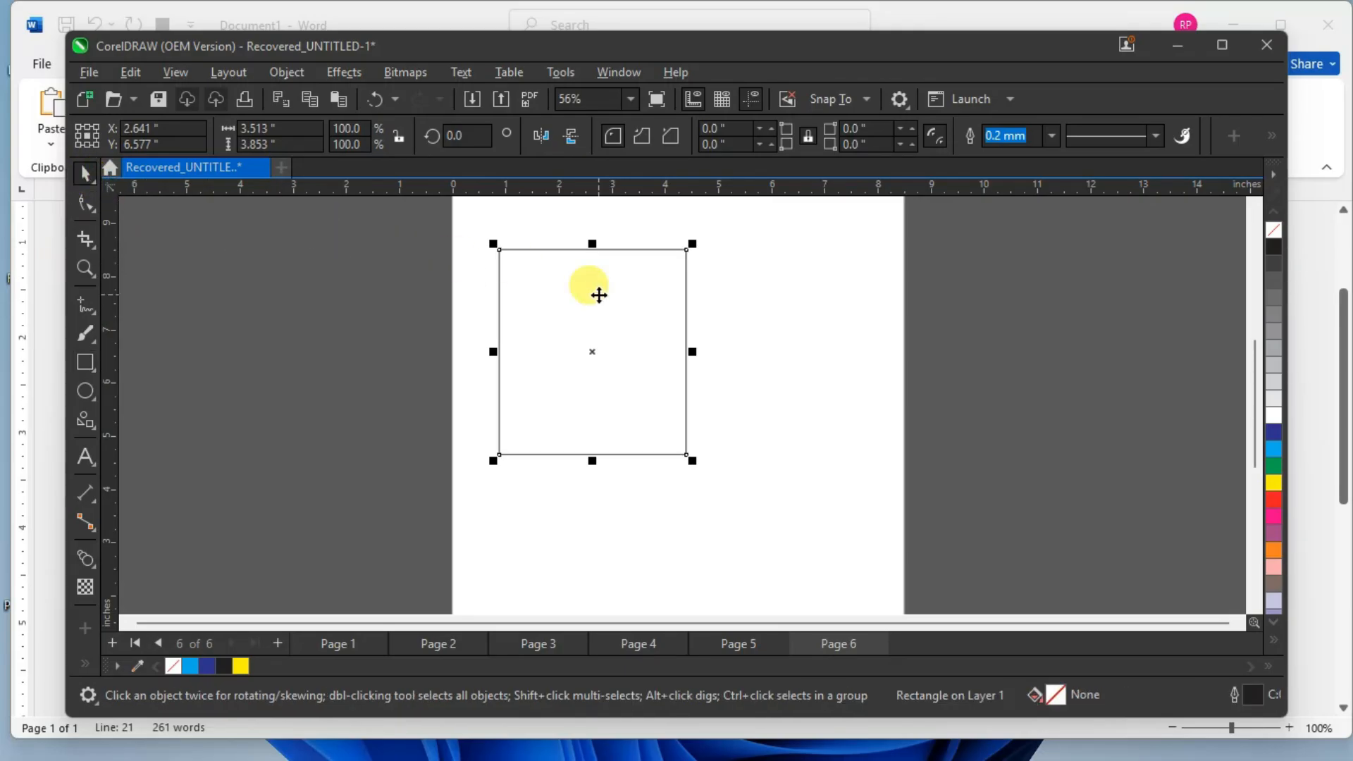
Convert the rectangle to curves and break it at its two bottom corner nodes.
left_click(90, 203)
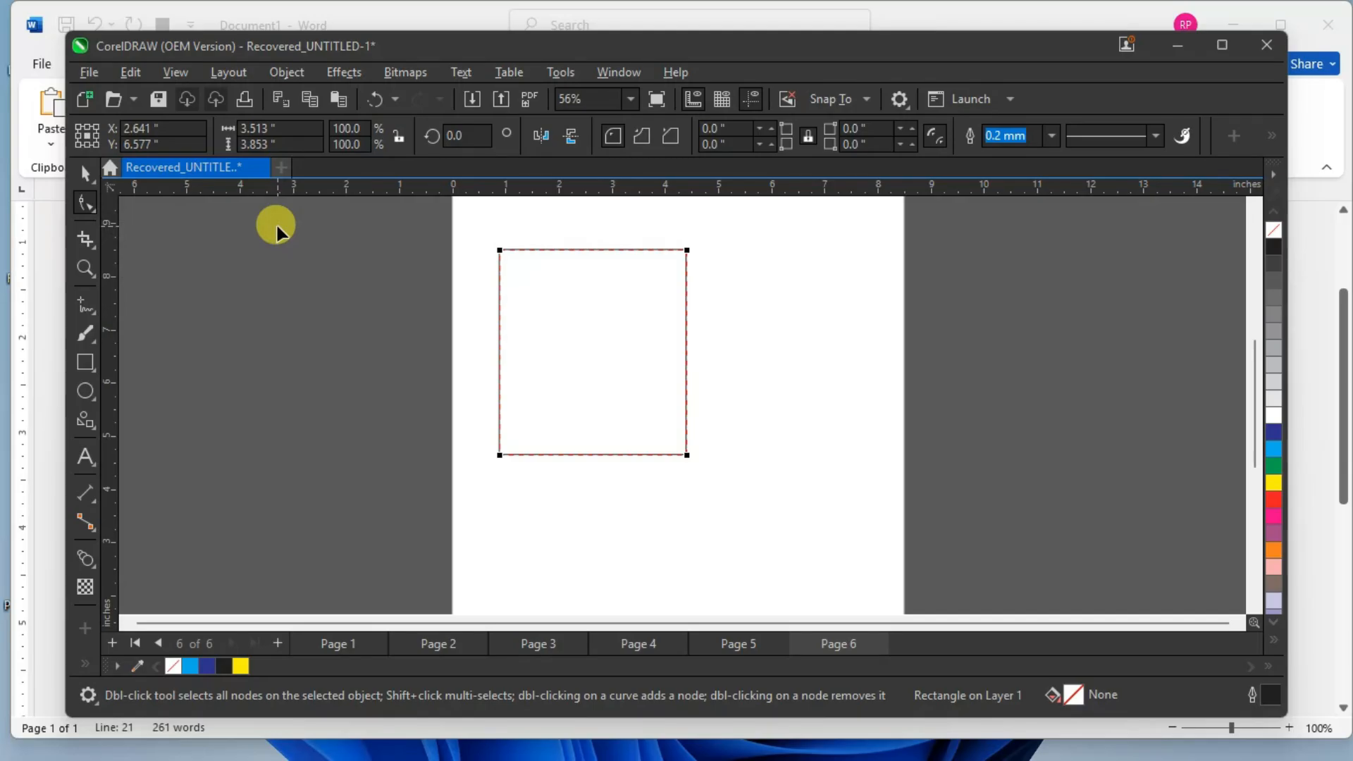
key("ctrl+q")
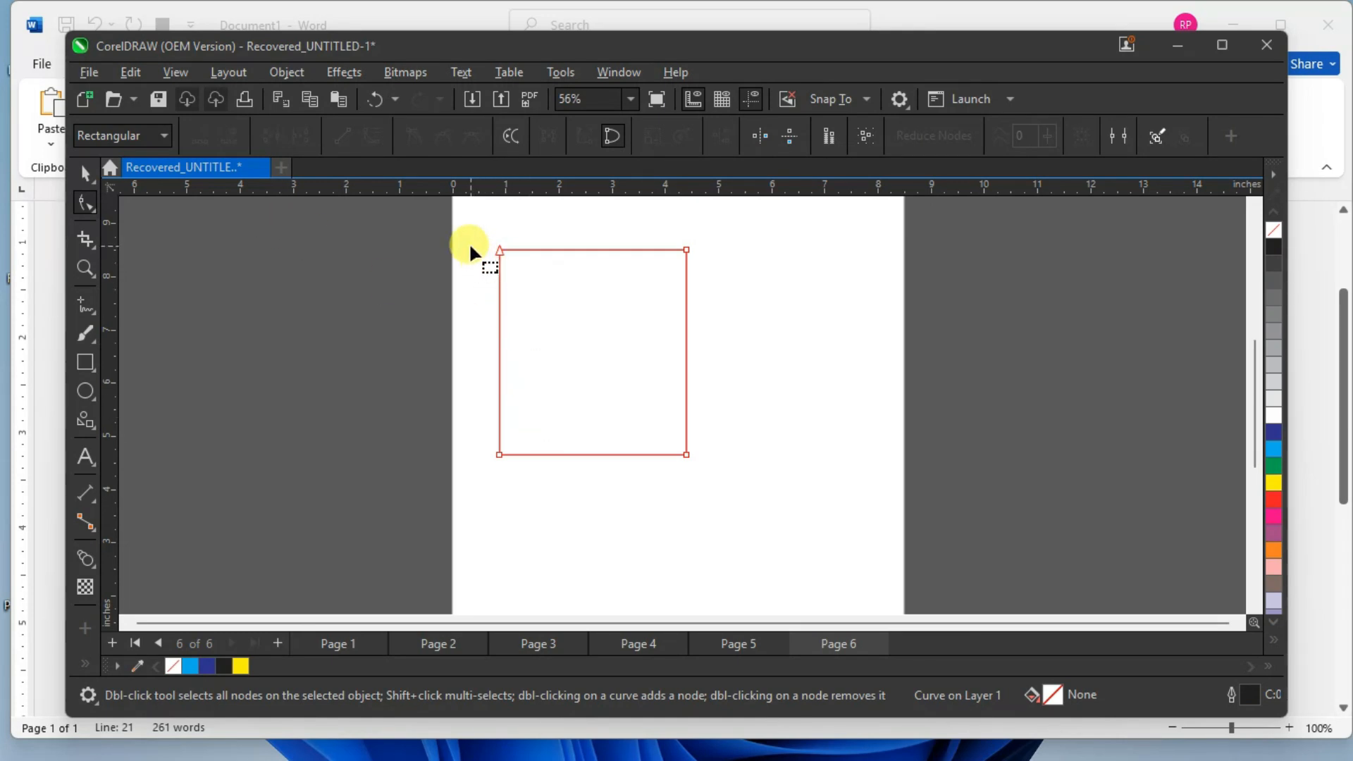
left_click_drag(479, 439, 544, 482)
left_click(303, 139)
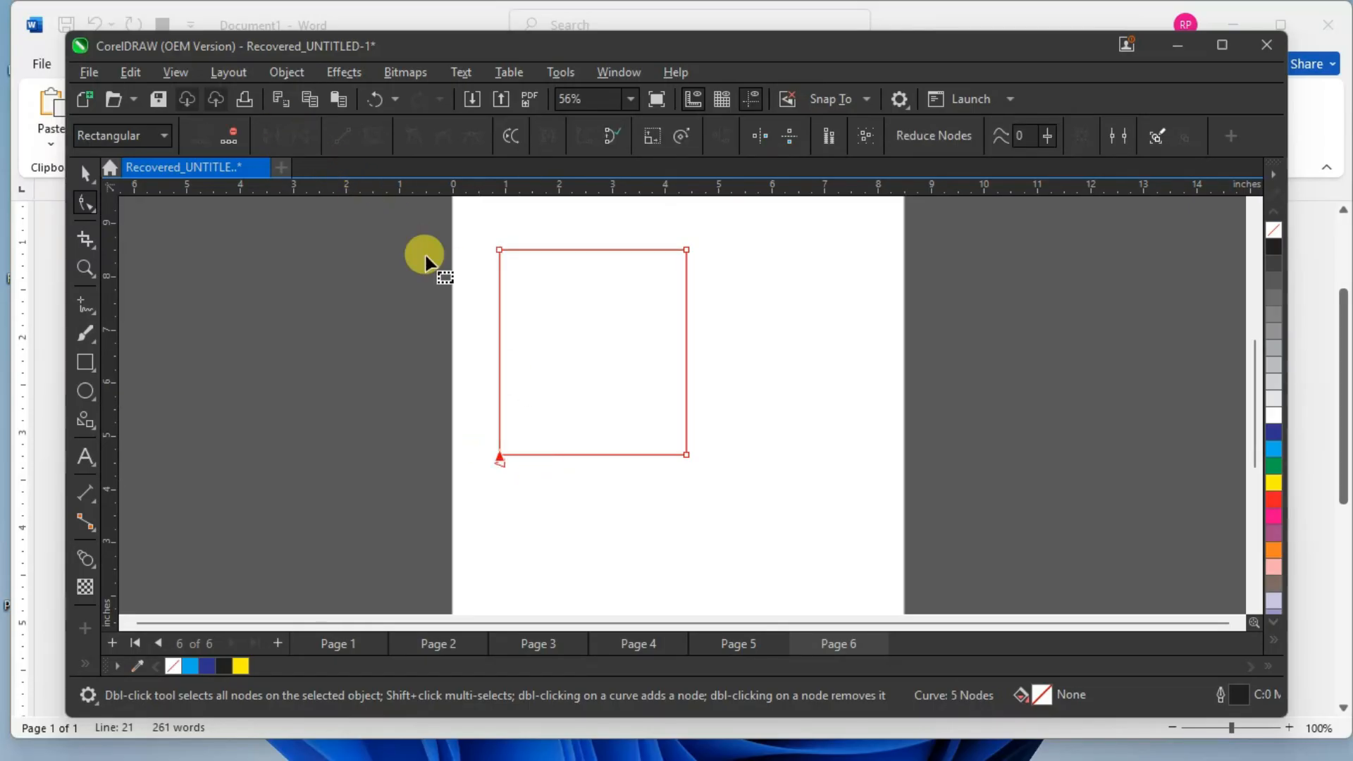
left_click_drag(620, 430, 724, 493)
left_click(282, 127)
Delete the rectangle's detached bottom edge, leaving the shape open at the bottom.
scroll(522, 448, "up", 2)
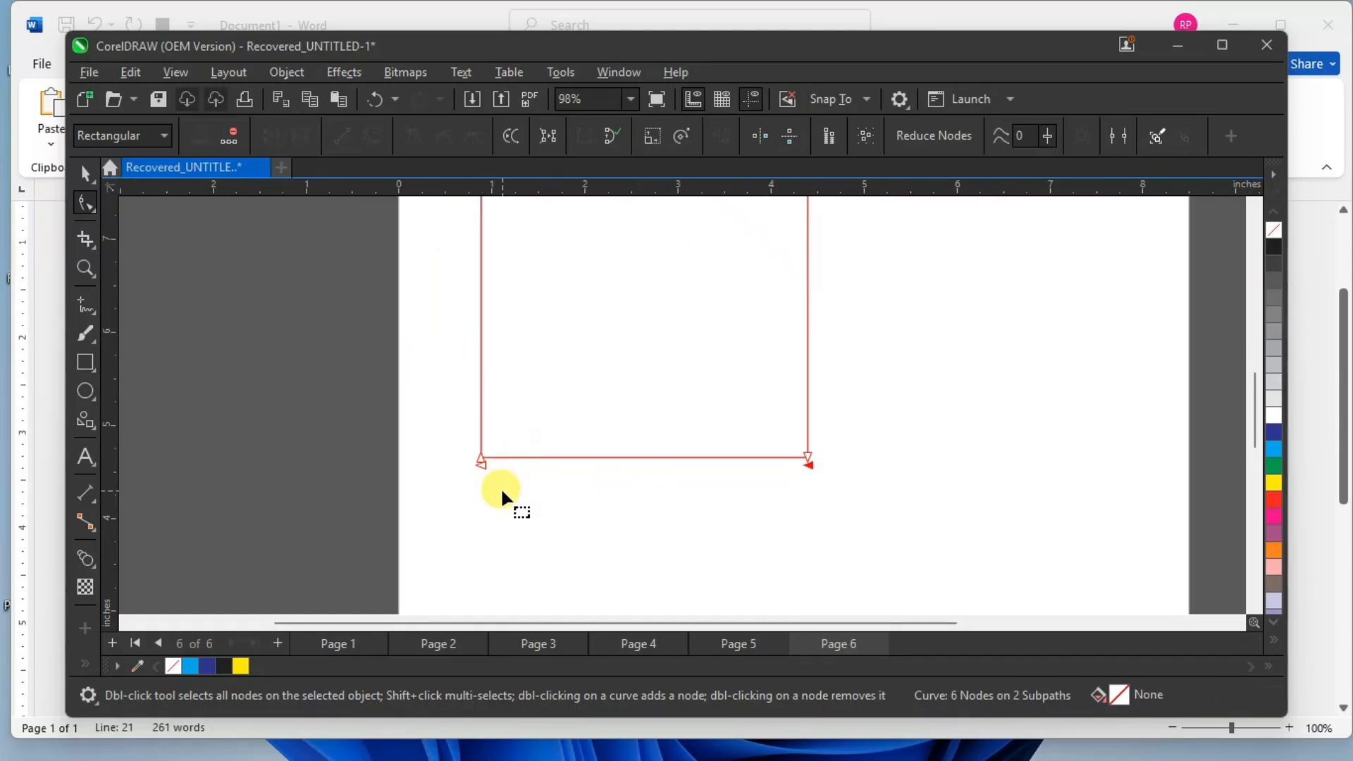
left_click(478, 463)
left_click(607, 458)
key("Delete")
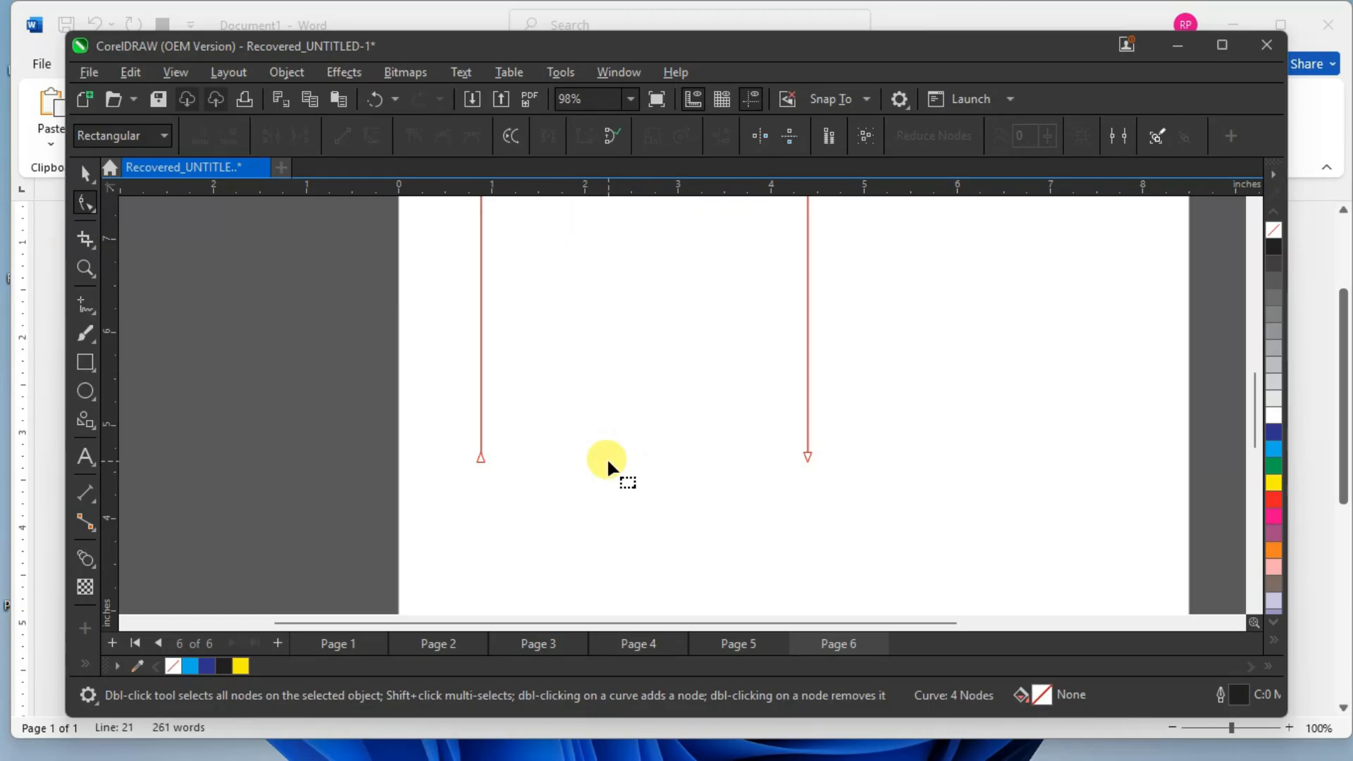
Convert both vertical side edges of the open shape to curves and bow each slightly inward.
scroll(607, 458, "down", 2)
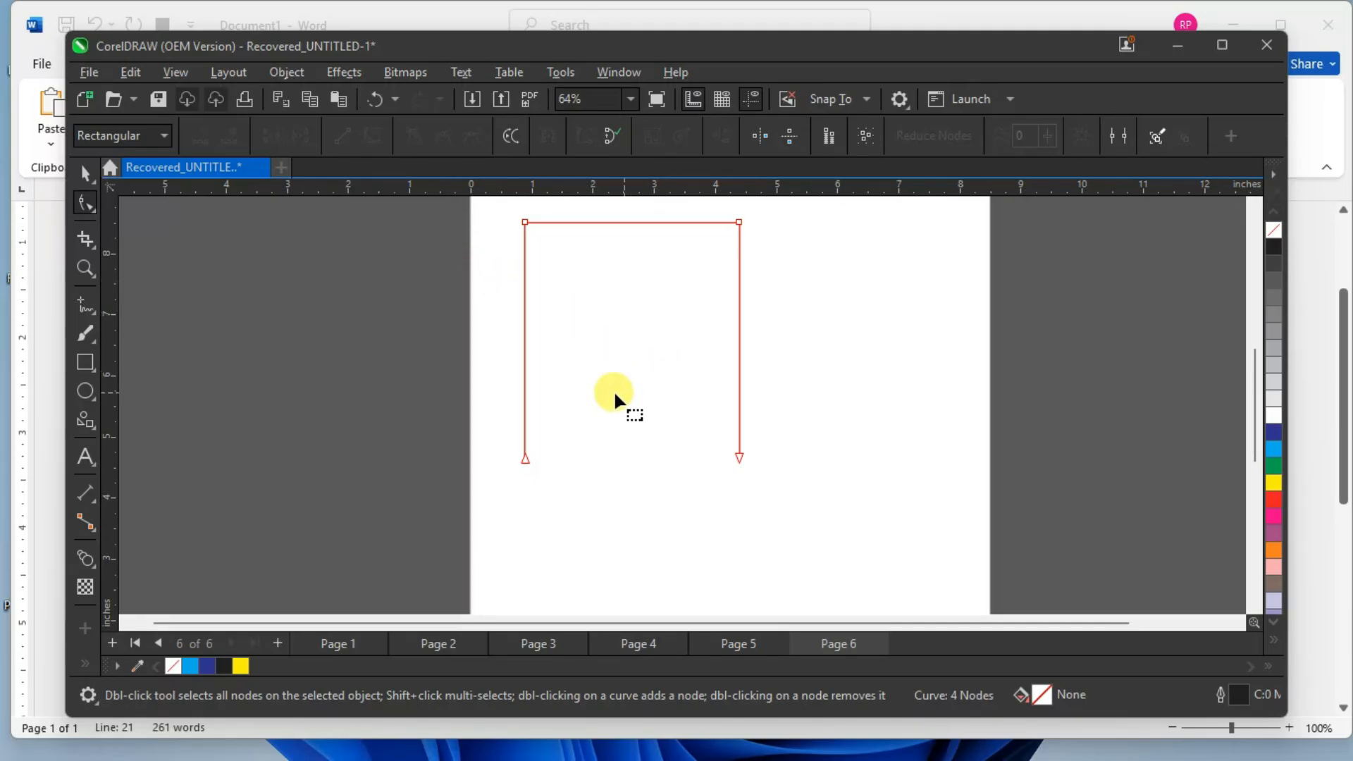
left_click(525, 328)
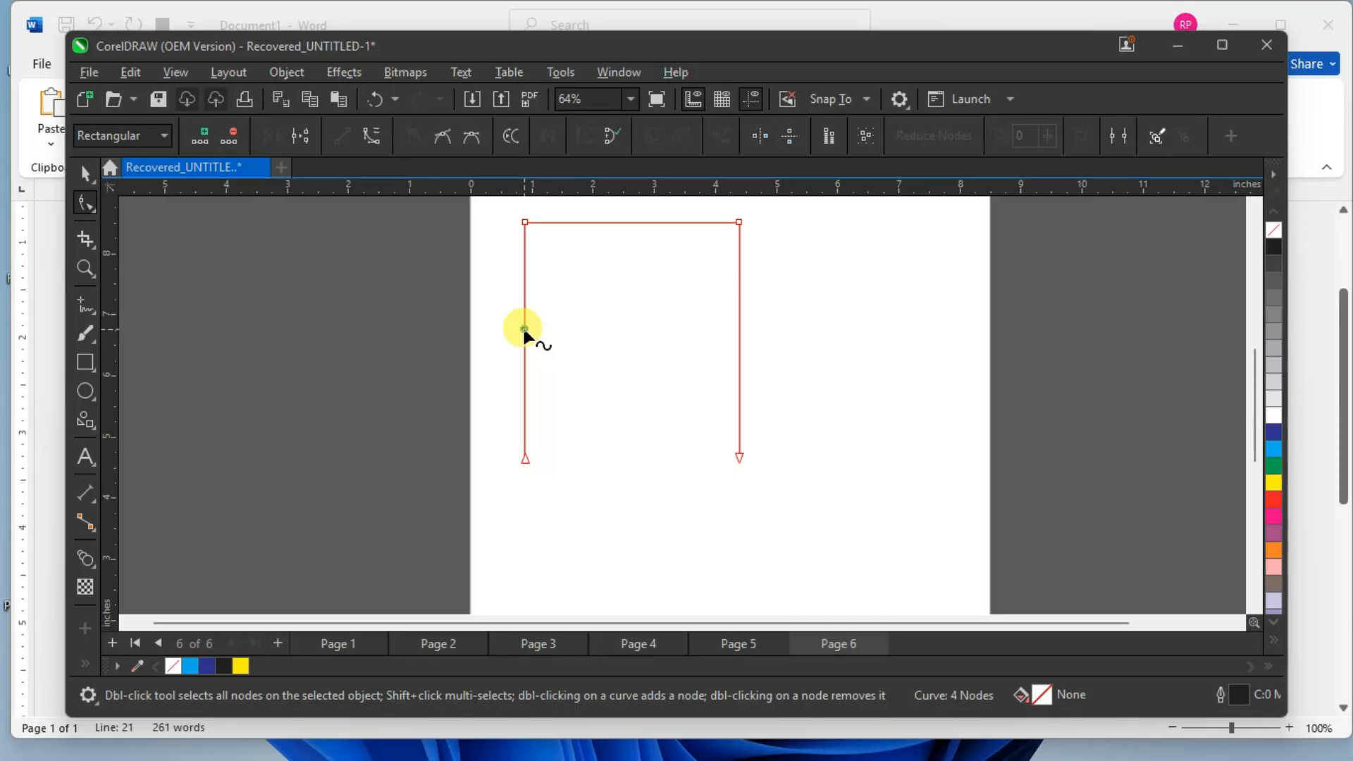
left_click(373, 134)
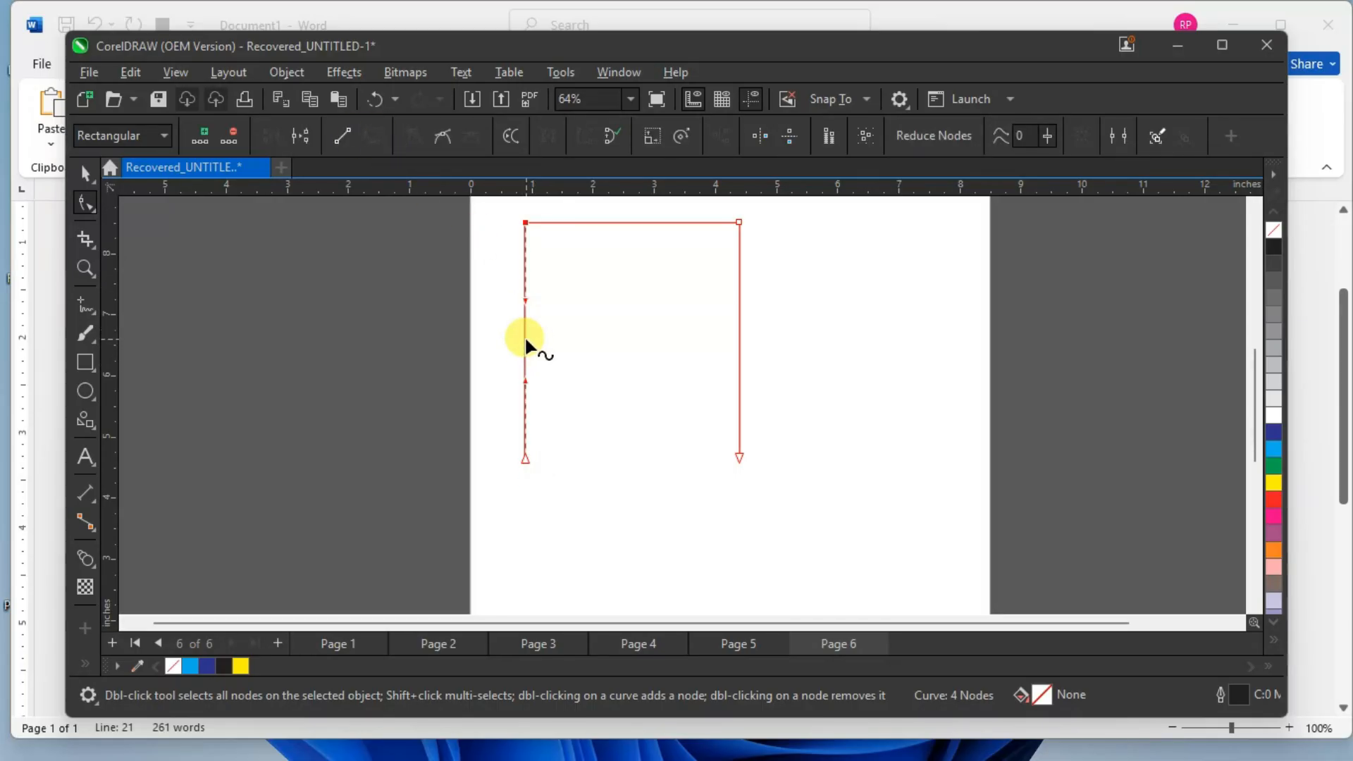
left_click_drag(523, 335, 545, 339)
left_click(740, 338)
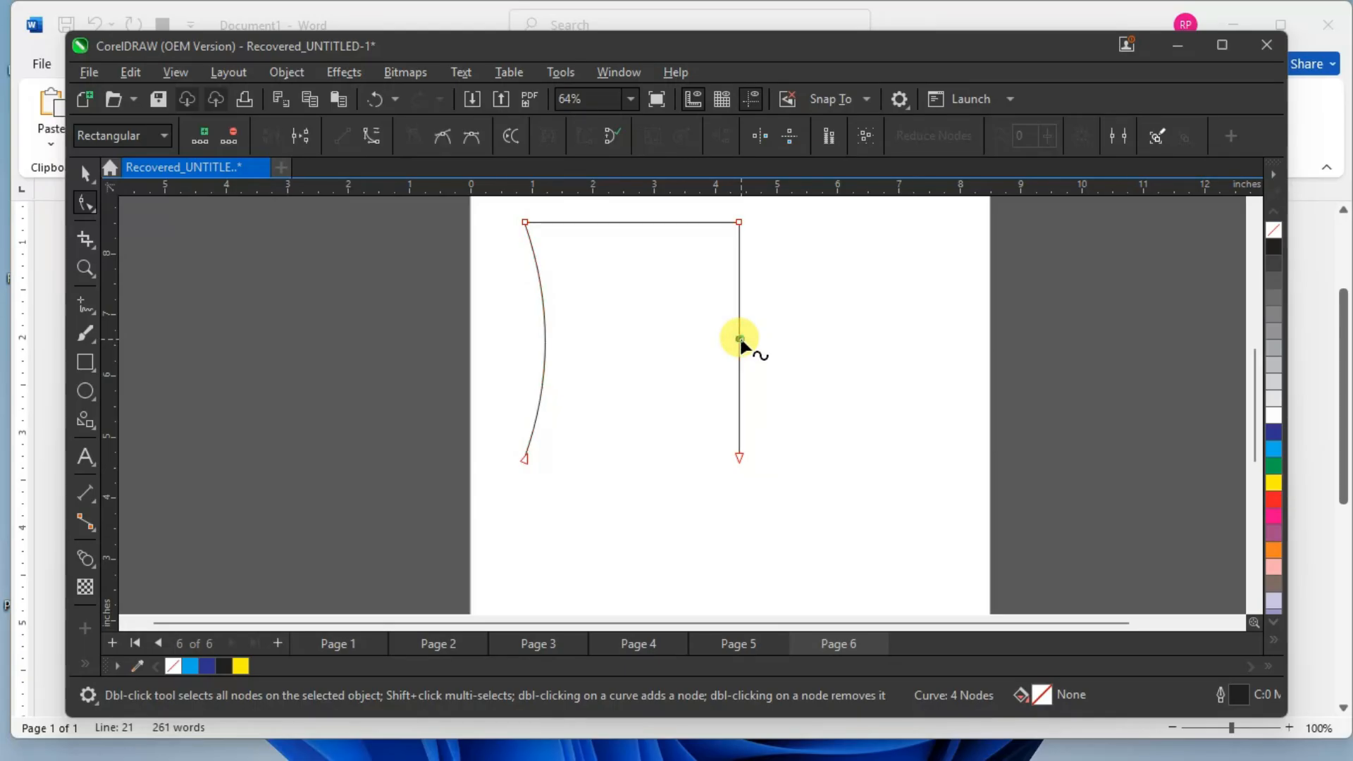
left_click(374, 140)
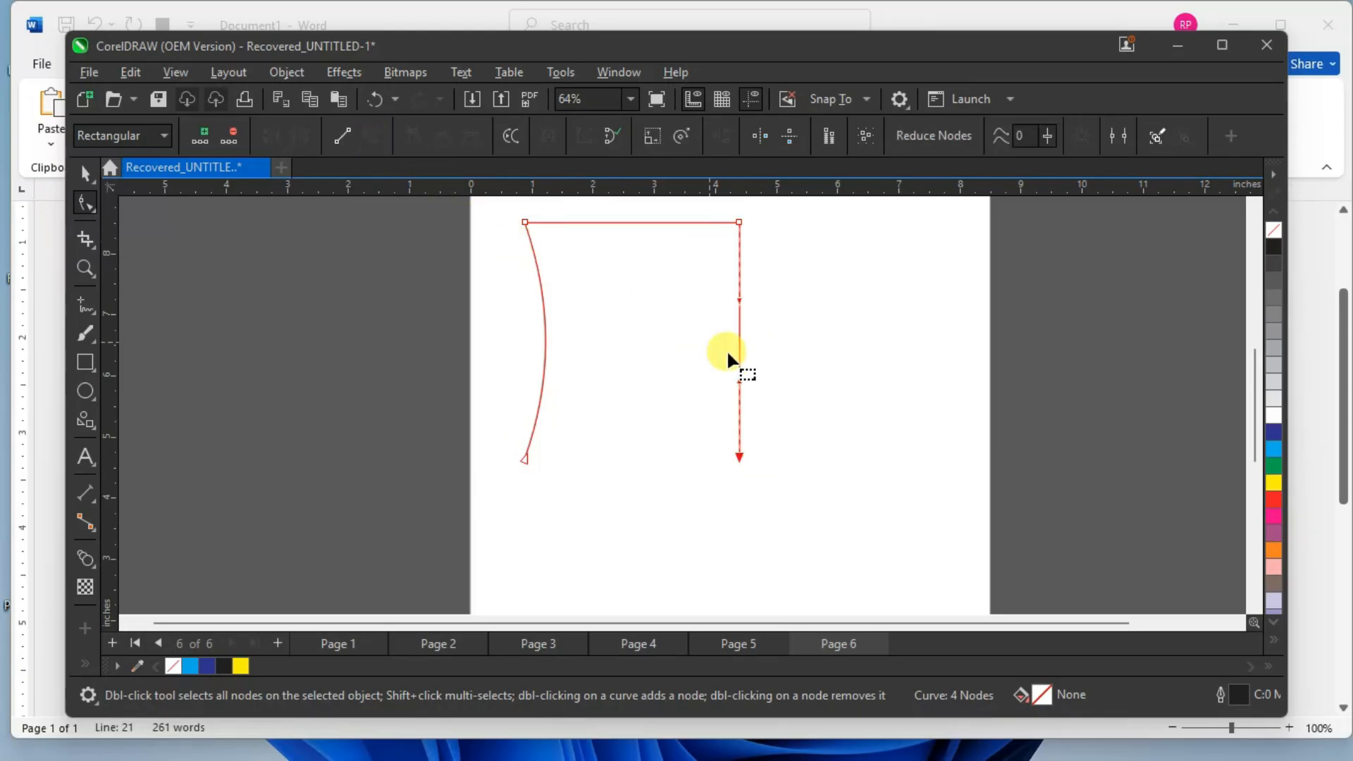
left_click_drag(738, 331, 719, 329)
Select the lower end node of the right side curve and nudge it up about 0.5 inch.
left_click_drag(697, 422, 772, 475)
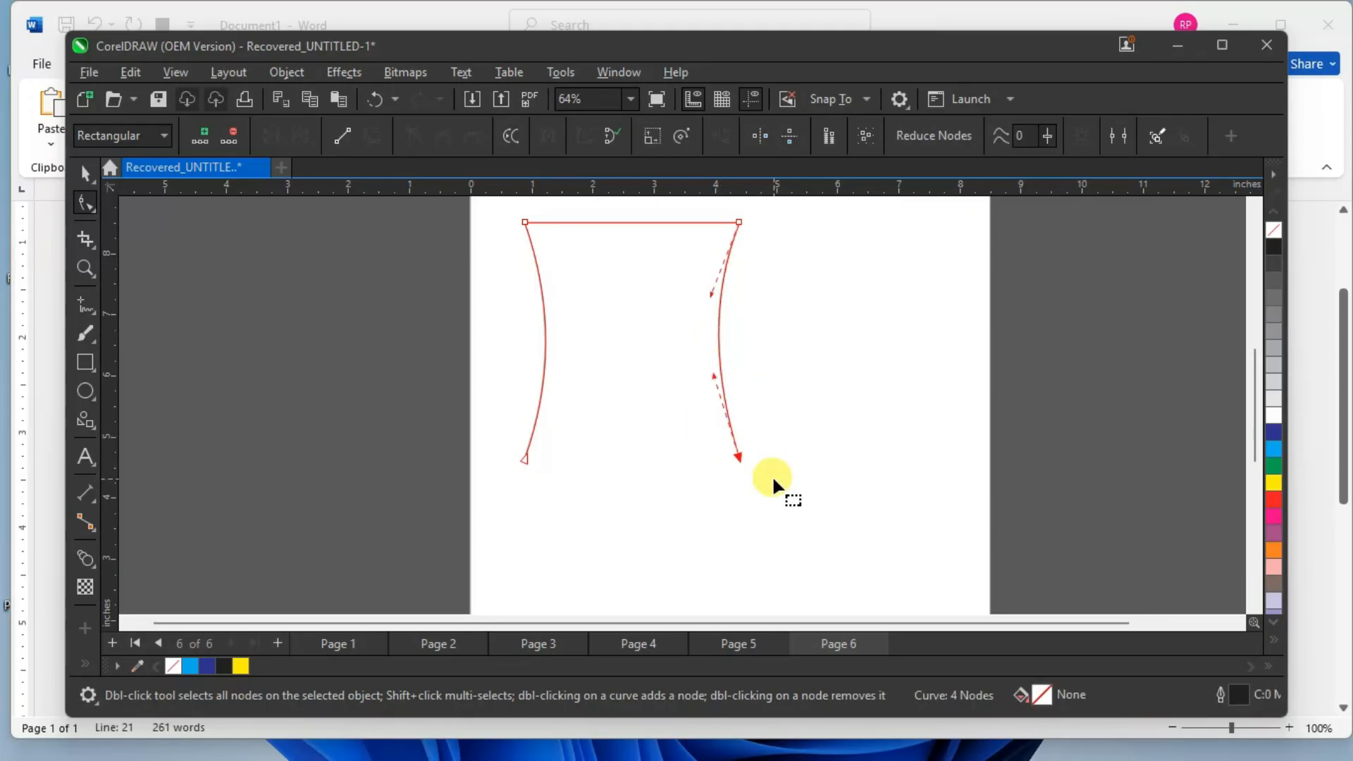
key("Up")
key("Up")
key("Up")
key("Up")
key("Up")
key("Up")
key("Up")
key("Up")
key("Up")
key("Up")
key("Up")
key("Up")
key("Up")
key("Up")
key("Up")
key("Up")
key("Up")
key("Up")
key("Up")
key("Up")
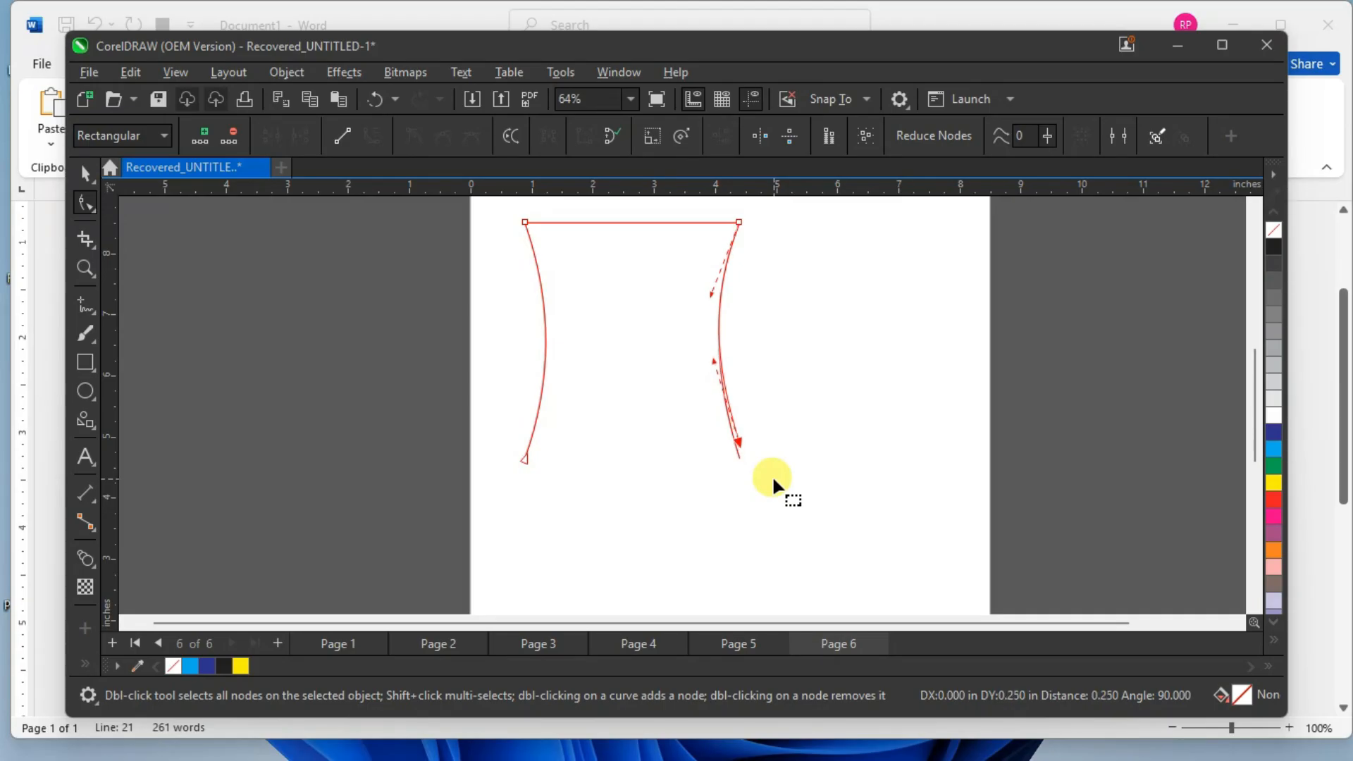
key("Up")
key("Up")
key("Up")
key("Up")
key("Up")
key("Up")
key("Up")
key("Up")
key("Up")
key("Up")
key("Up")
key("Up")
key("Up")
key("Up")
key("Up")
key("Up")
key("Up")
key("Up")
key("Up")
key("Up")
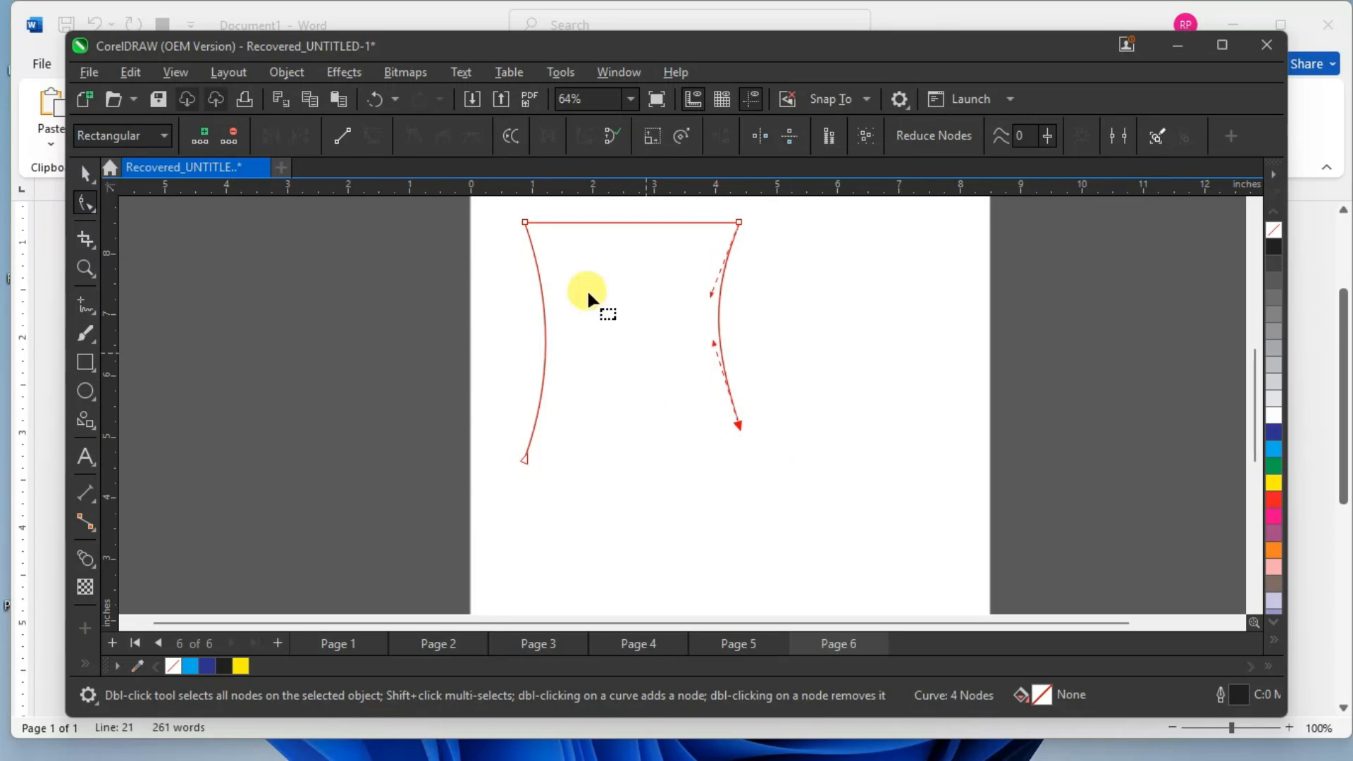
Create a horizontally mirrored copy of the open shape, joined edge to edge along its right side.
left_click(86, 173)
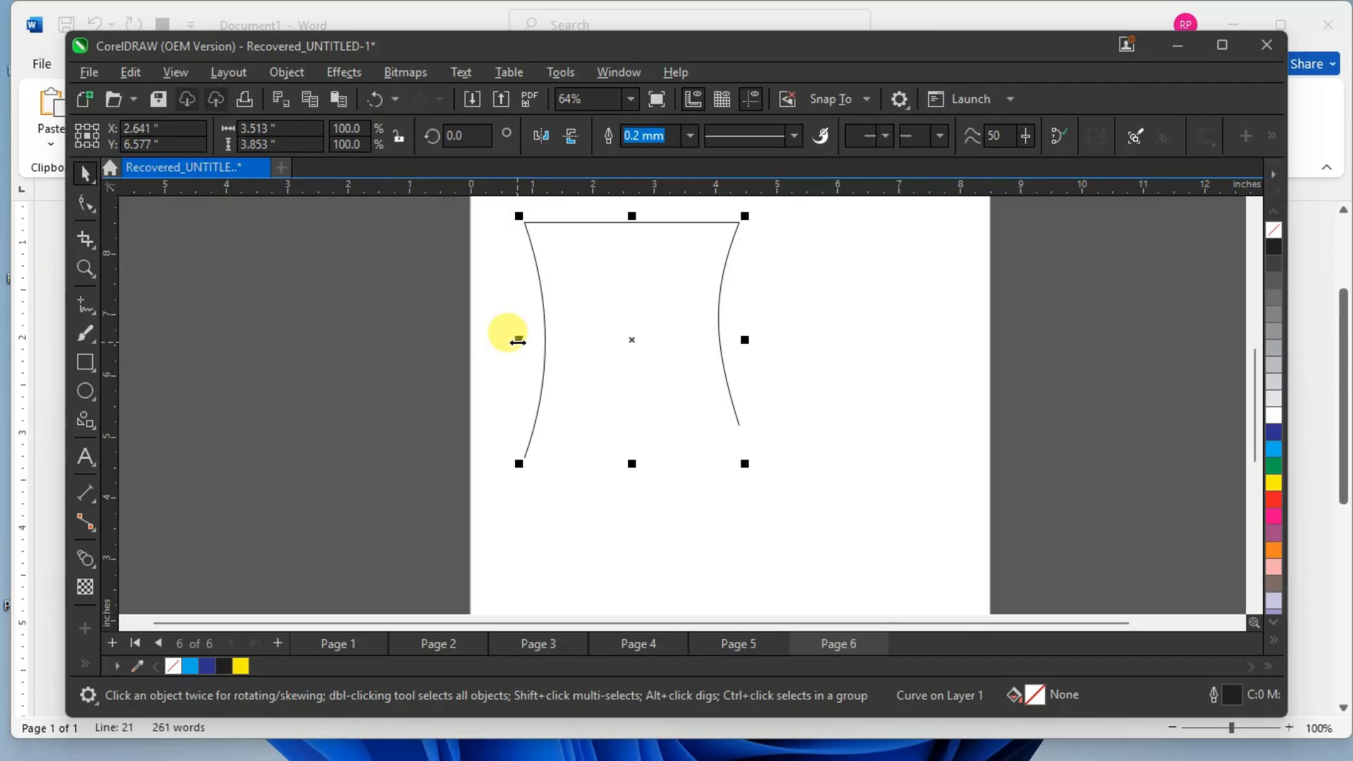
left_click_drag(522, 339, 786, 358)
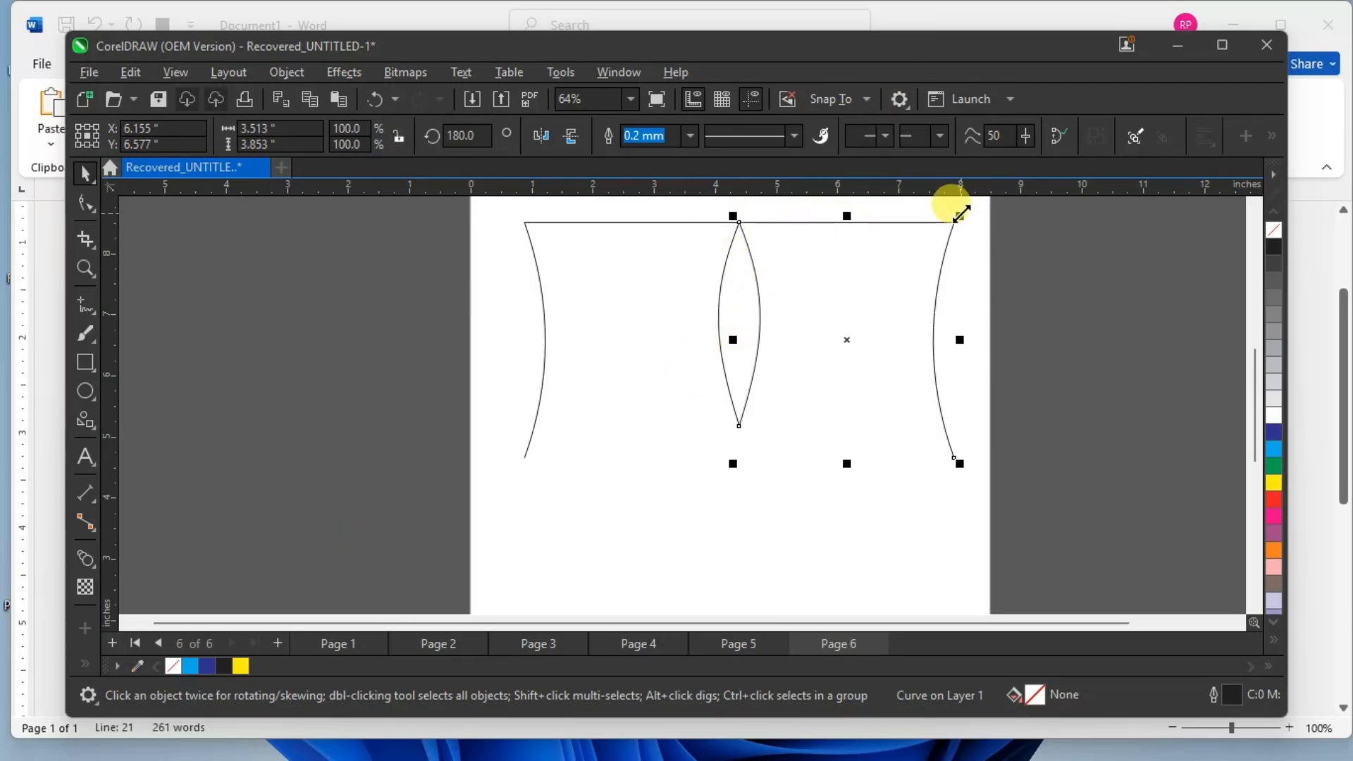
Scale the mirrored copy down to about 82% and raise its inner curve's lower end node to meet the taller shape's lower tip.
left_click_drag(962, 213, 940, 259)
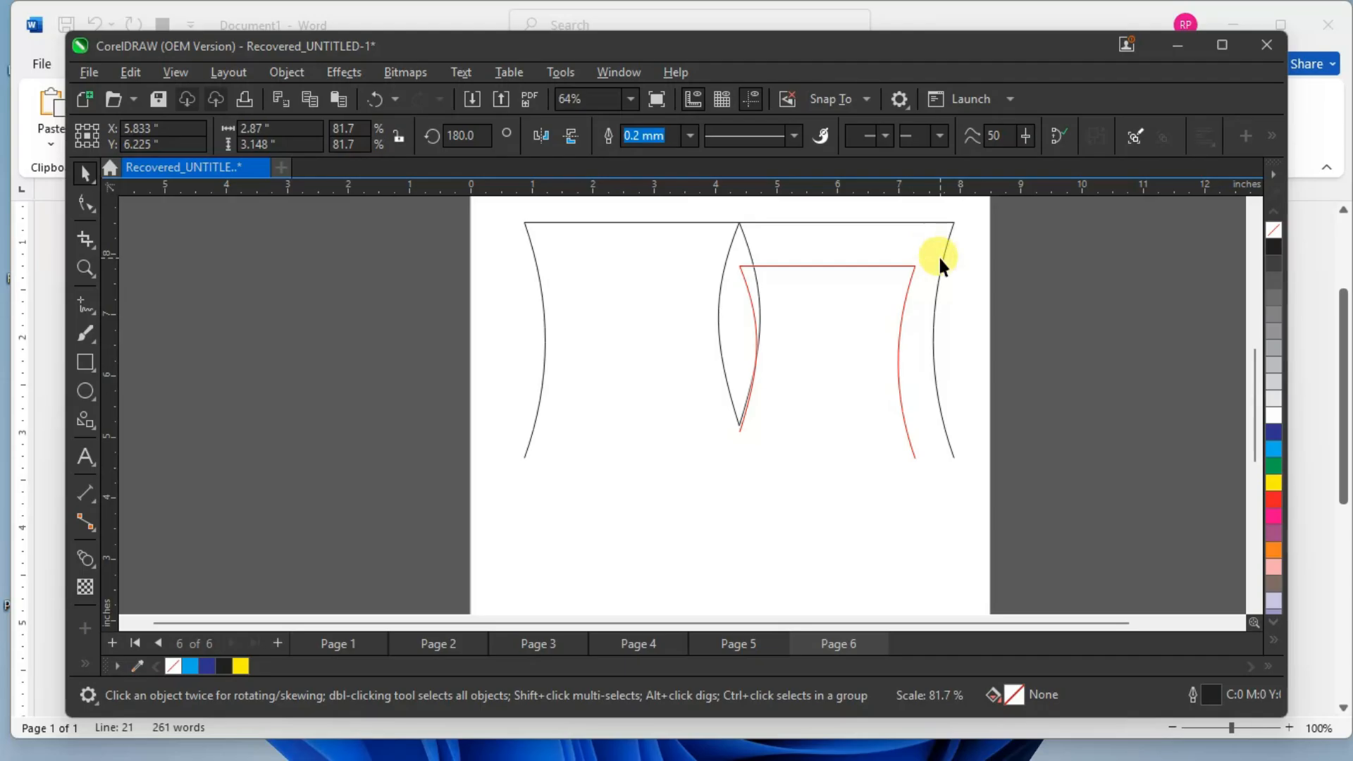
left_click_drag(939, 259, 939, 259)
scroll(779, 401, "up", 3)
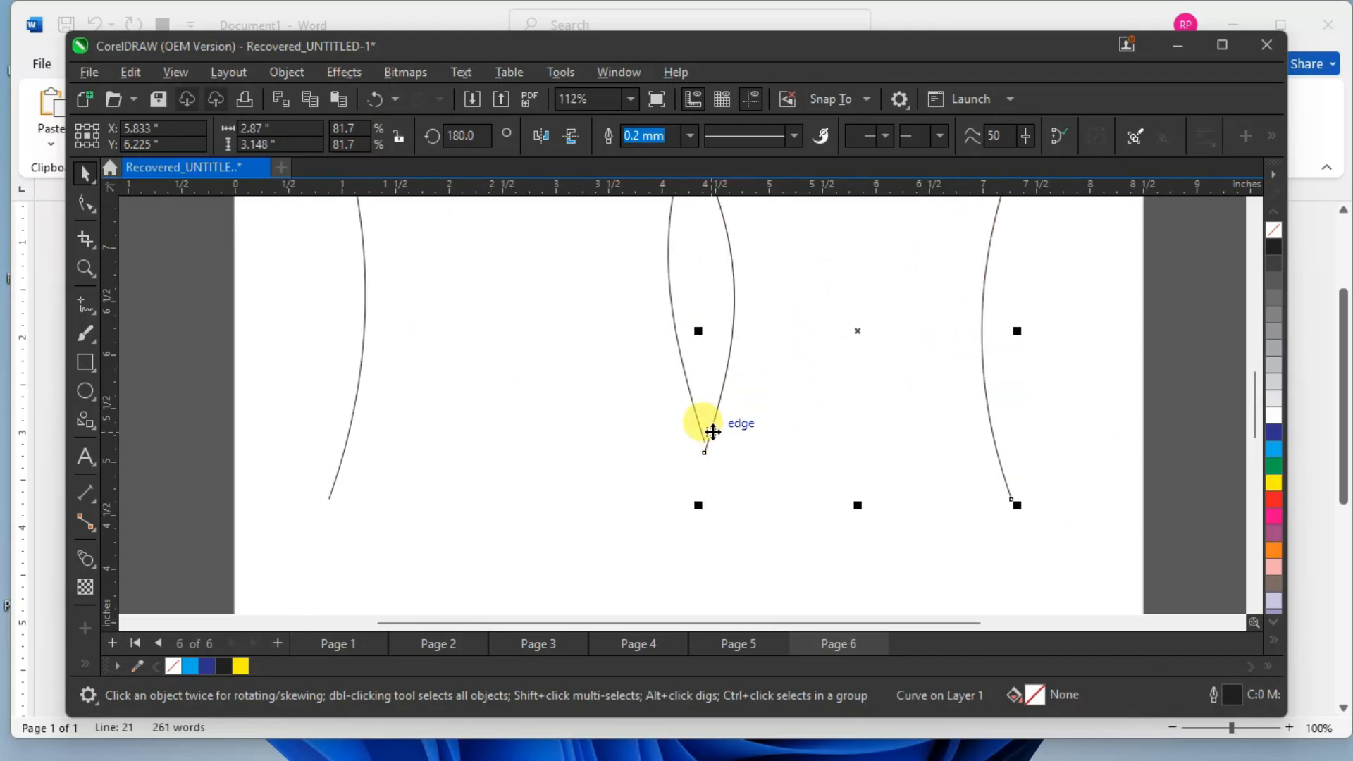
left_click(83, 209)
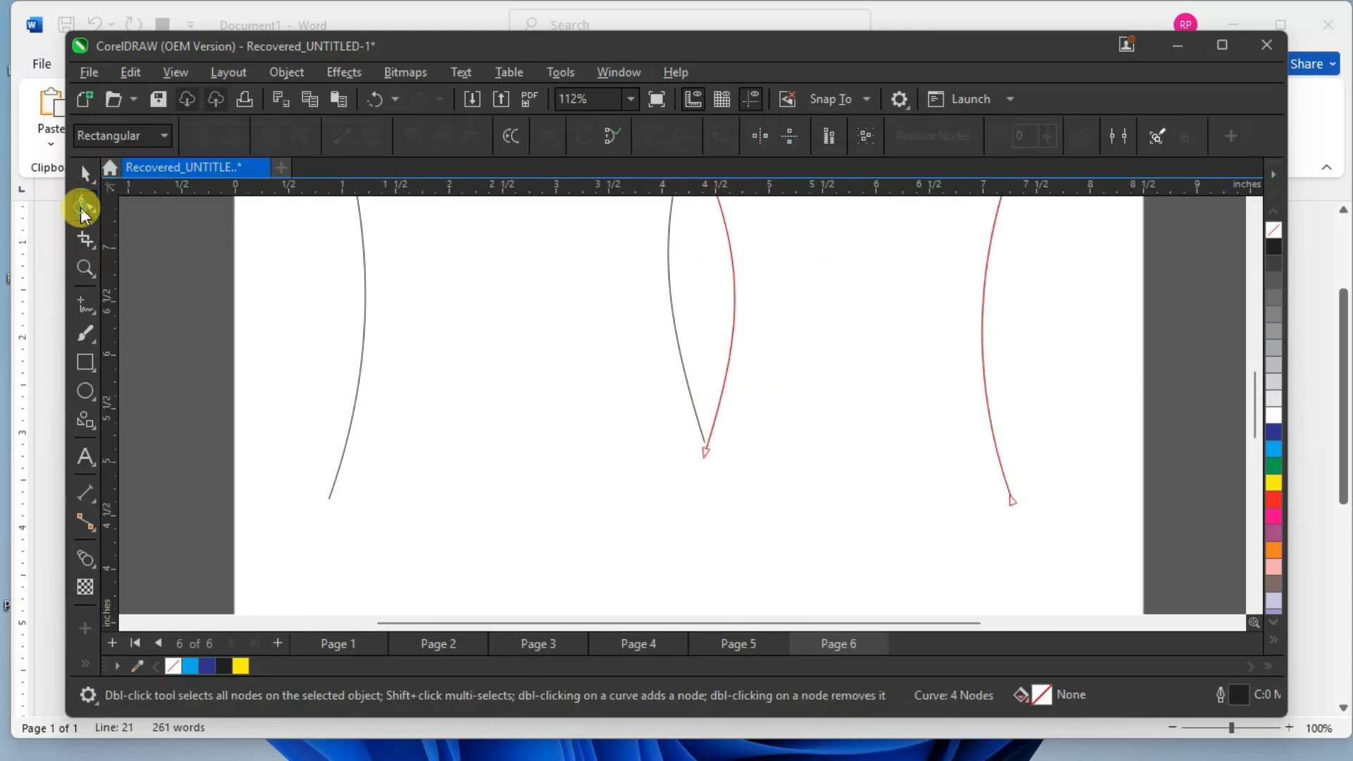
scroll(645, 432, "up", 6)
left_click_drag(813, 484, 810, 455)
scroll(771, 456, "down", 7)
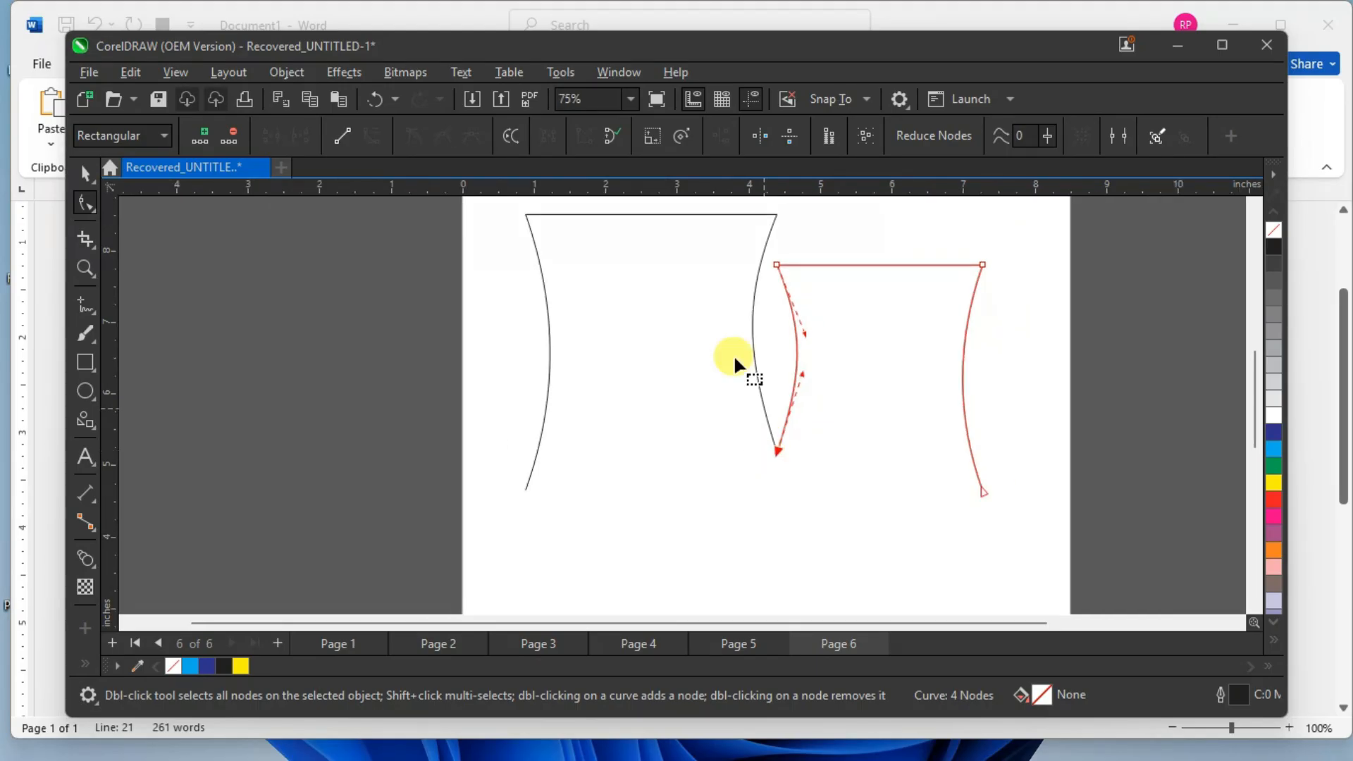
left_click(104, 172)
left_click(233, 260)
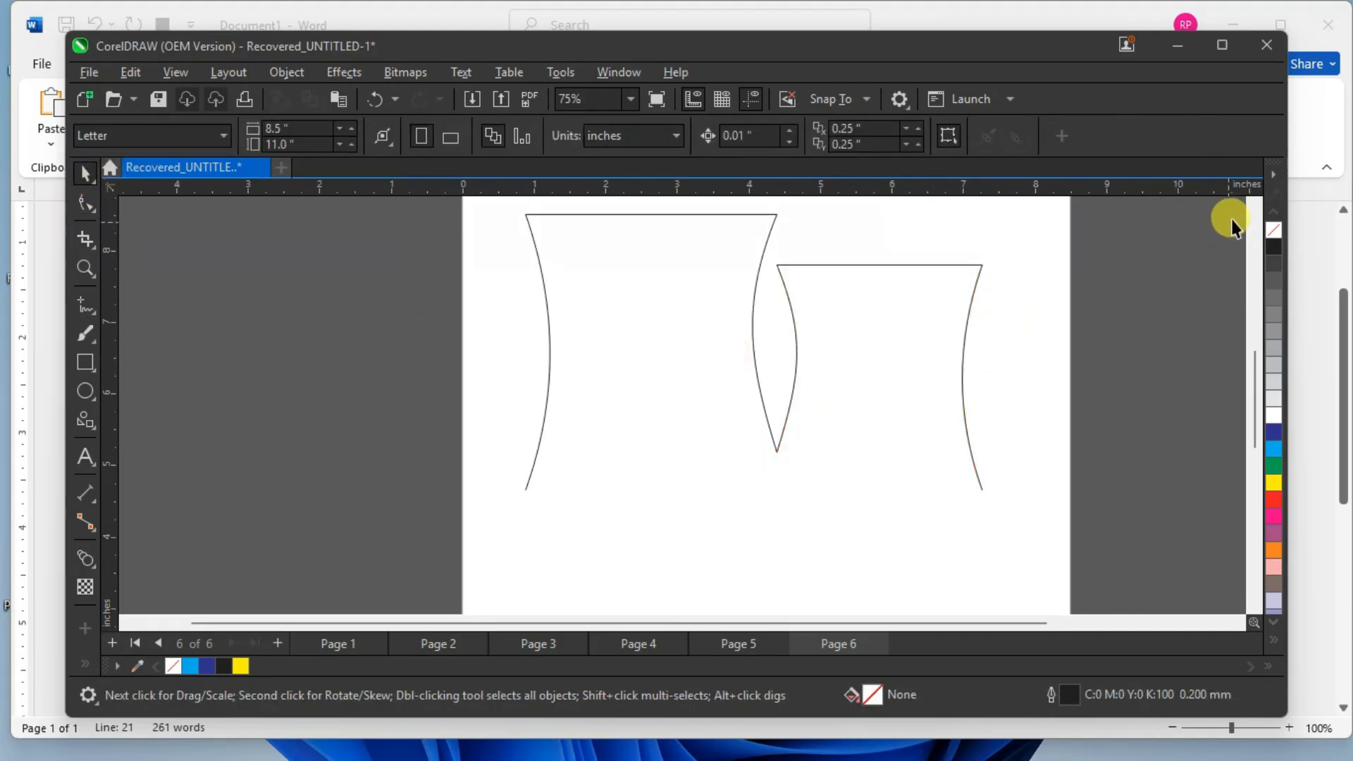
Draw an ellipse about 2.4 in wide and 2.2 in high above the taller shape, straddling the page's upper edge.
left_click(1254, 207)
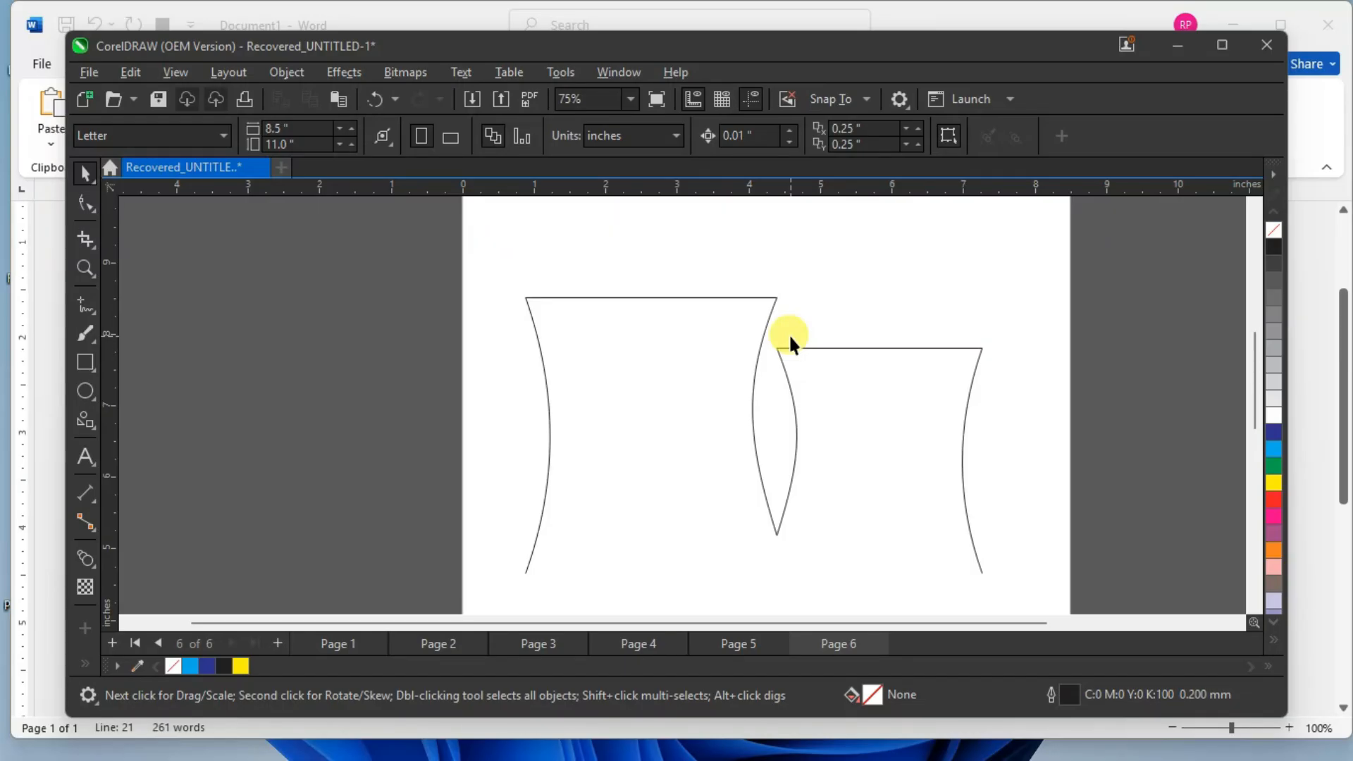
scroll(713, 280, "down", 1)
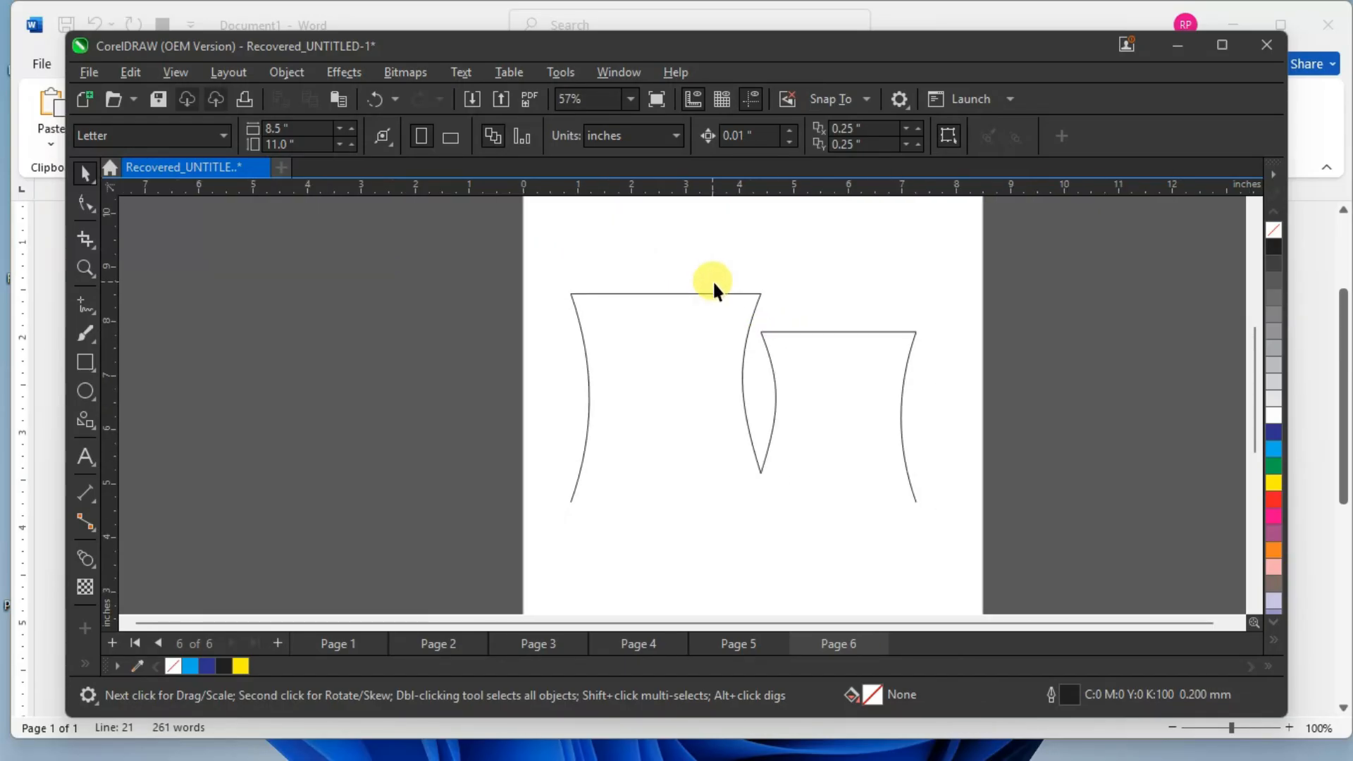
left_click(1254, 205)
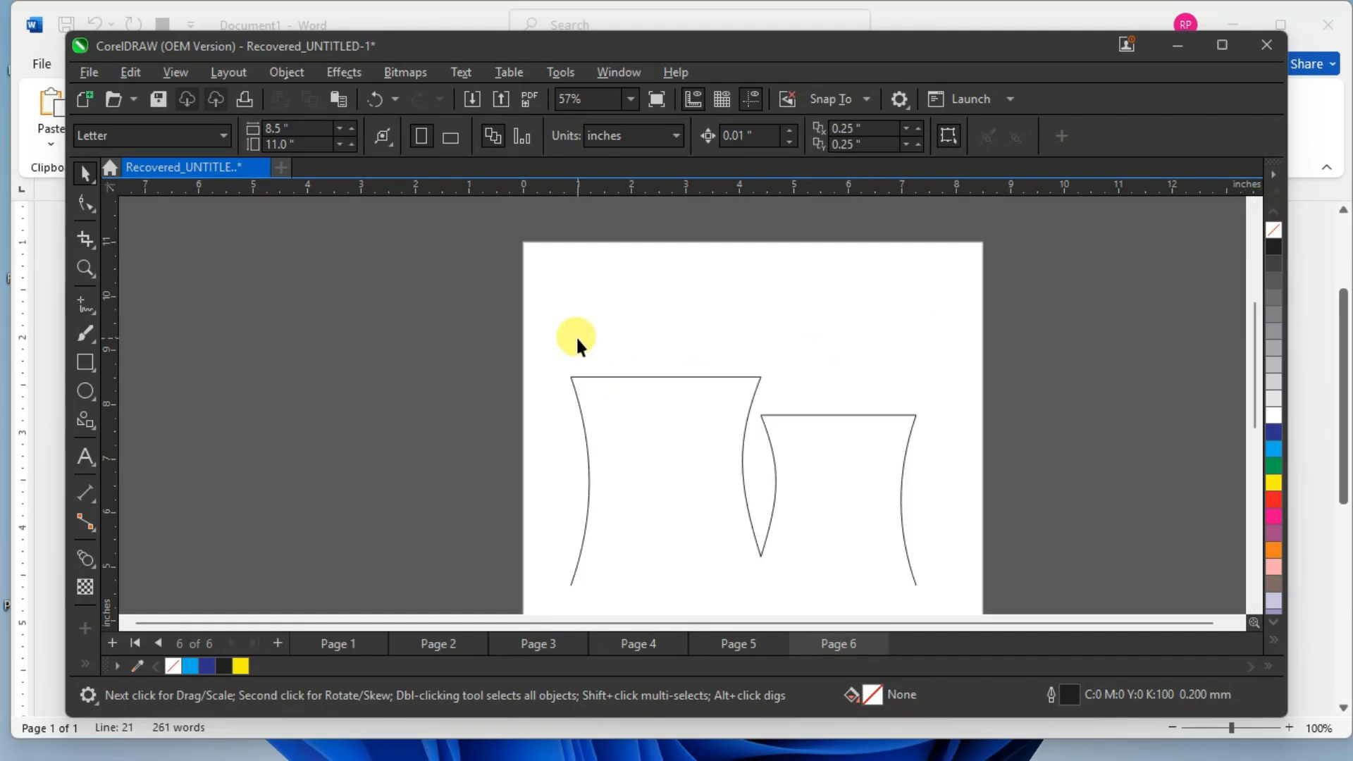
left_click(90, 392)
left_click_drag(679, 205, 810, 327)
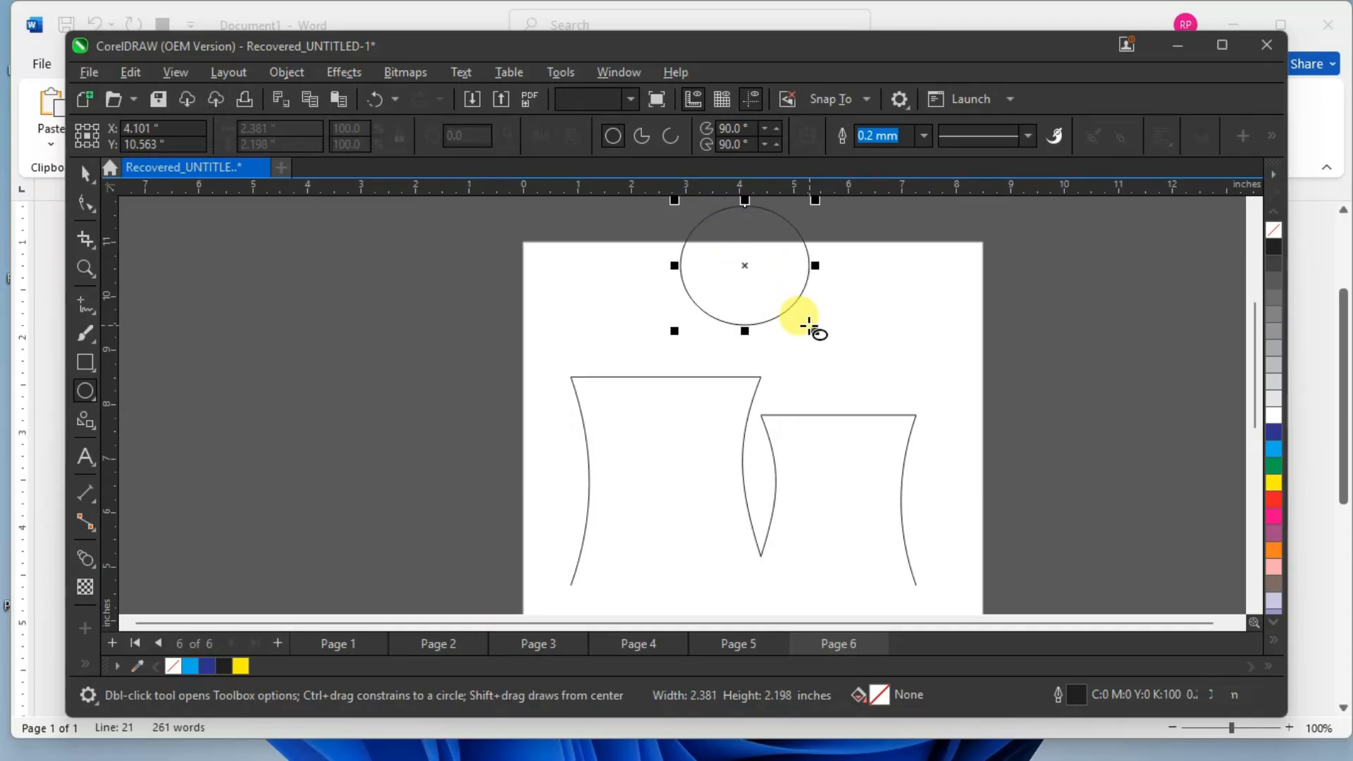
Place a copy of the ellipse overlapping it to the lower left and shrink the copy to about 77%.
left_click(85, 172)
left_click_drag(742, 263, 694, 312)
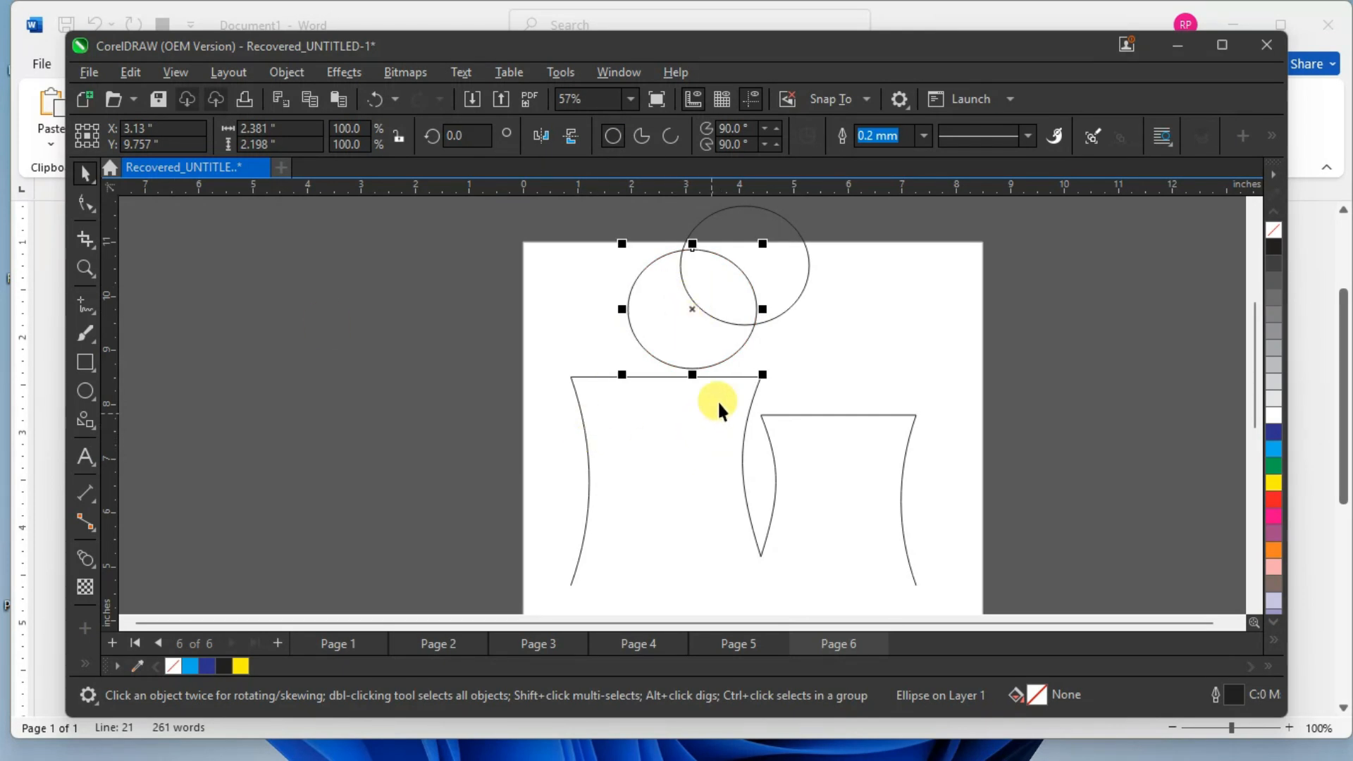
left_click_drag(759, 373, 750, 359)
Add a third overlapping ellipse further down to the left, about 1.43 by 1.32 in, resting near the taller shape's upper edge.
left_click_drag(701, 305, 668, 334)
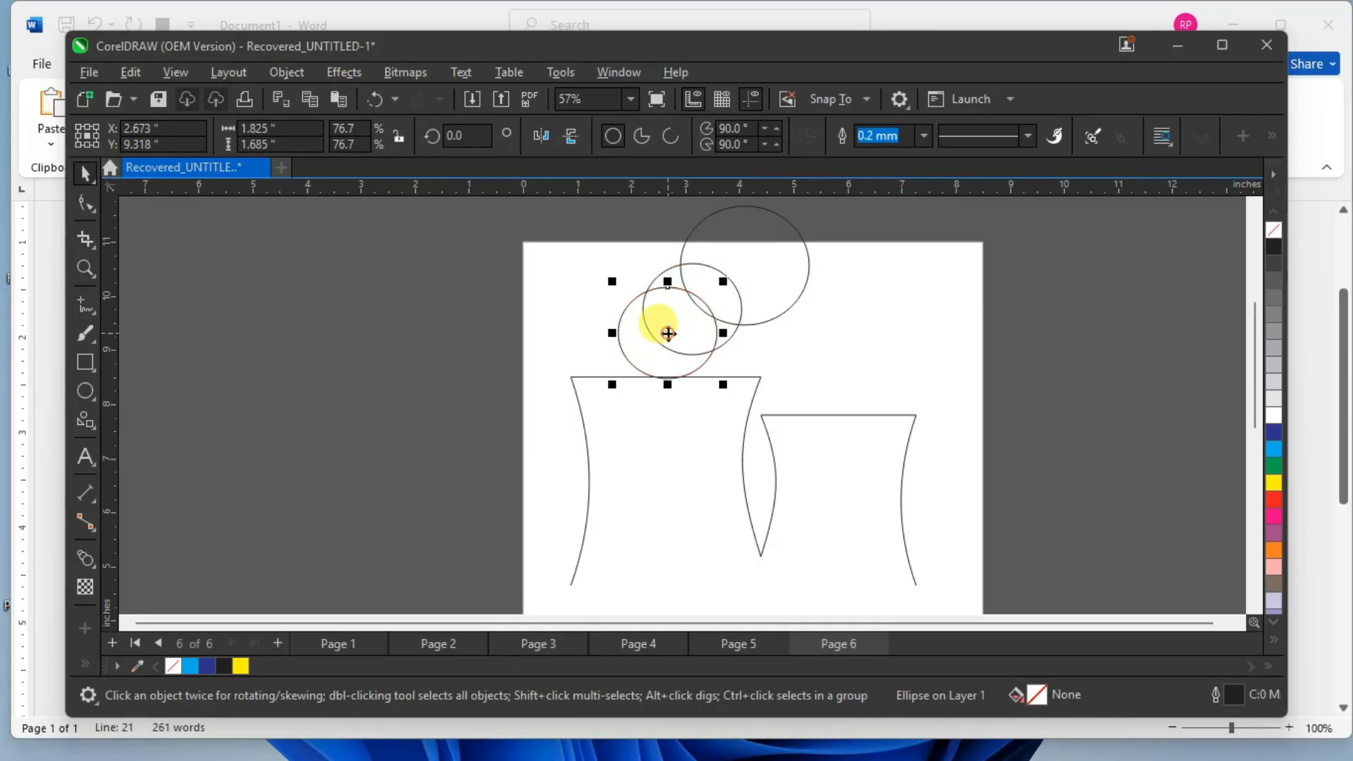
left_click_drag(716, 381, 710, 371)
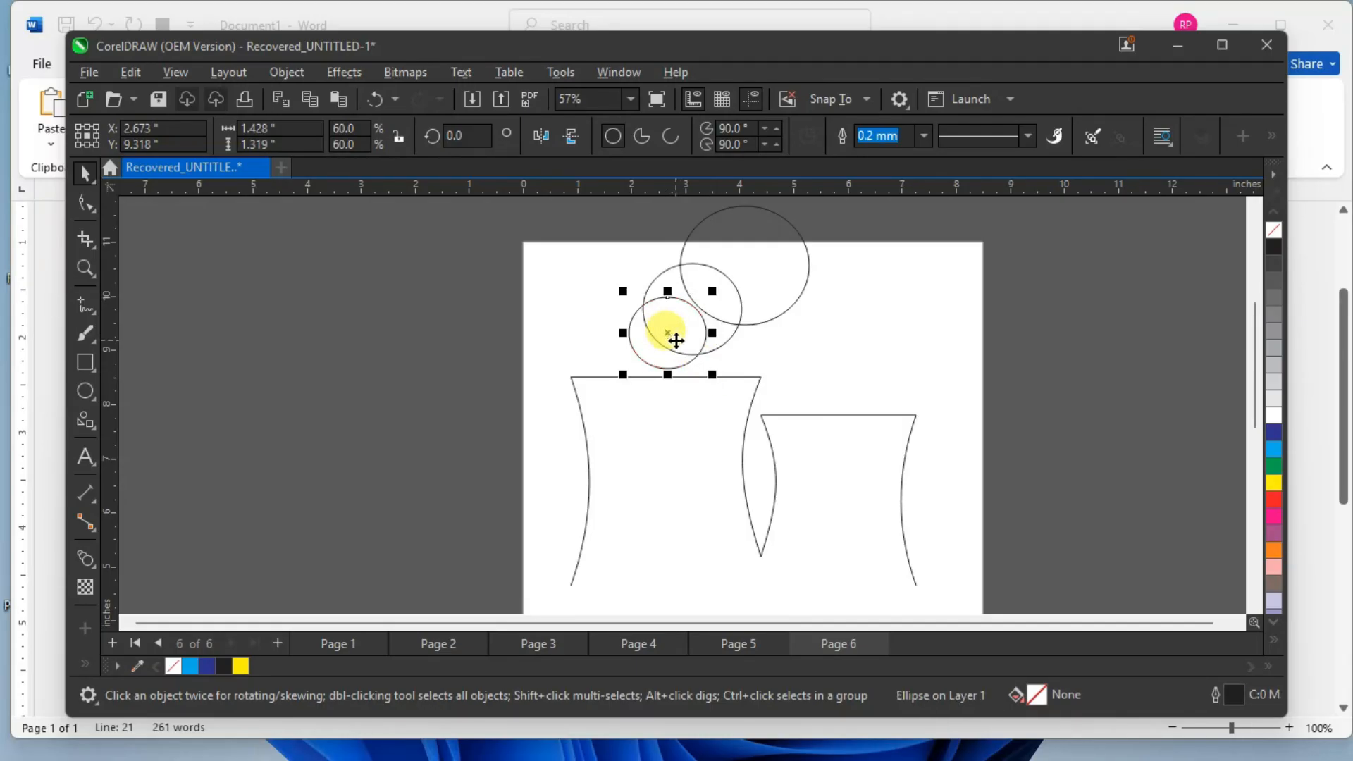
mouse_move(670, 338)
left_mouse_down()
mouse_move(679, 349)
mouse_move(668, 344)
left_mouse_up()
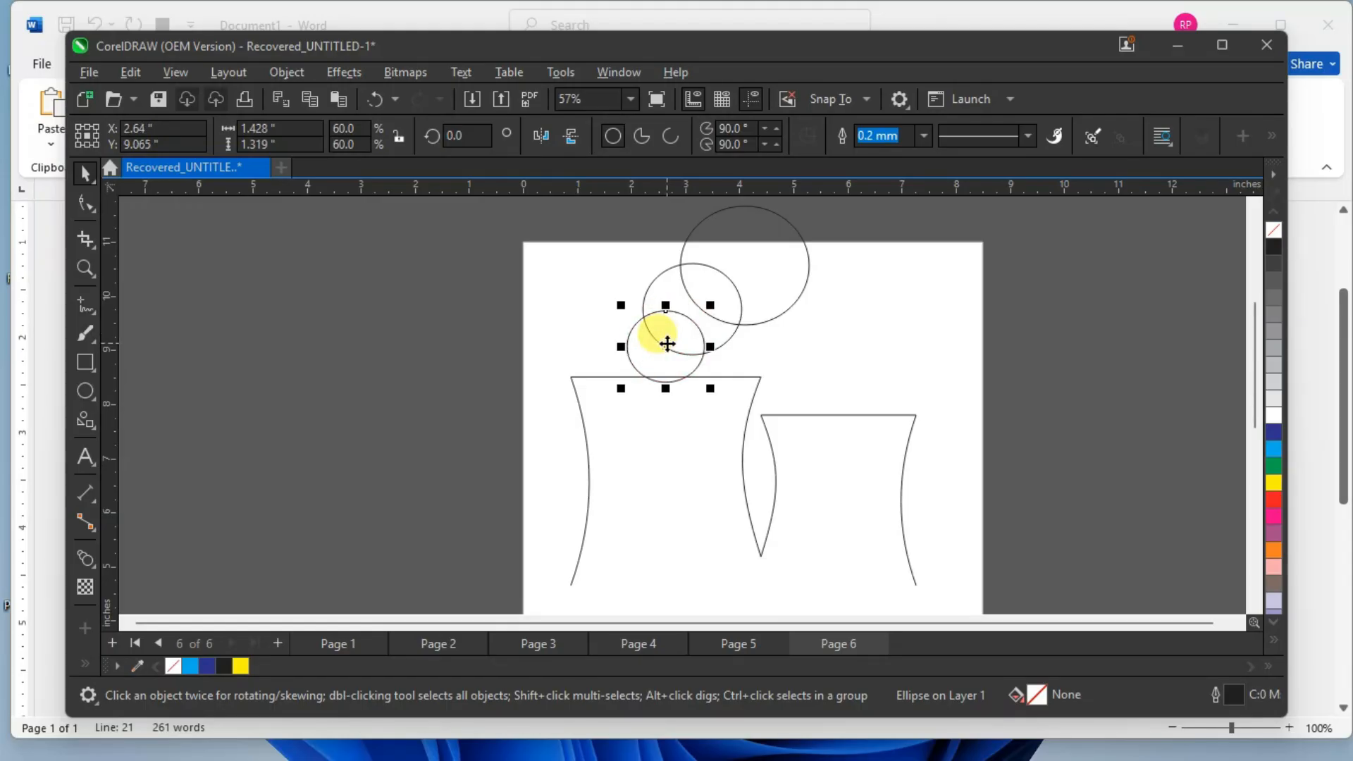
Select all three overlapping ellipses and weld them into a single smoke cloud outline.
left_click(745, 262, "shift")
left_click(670, 280, "shift")
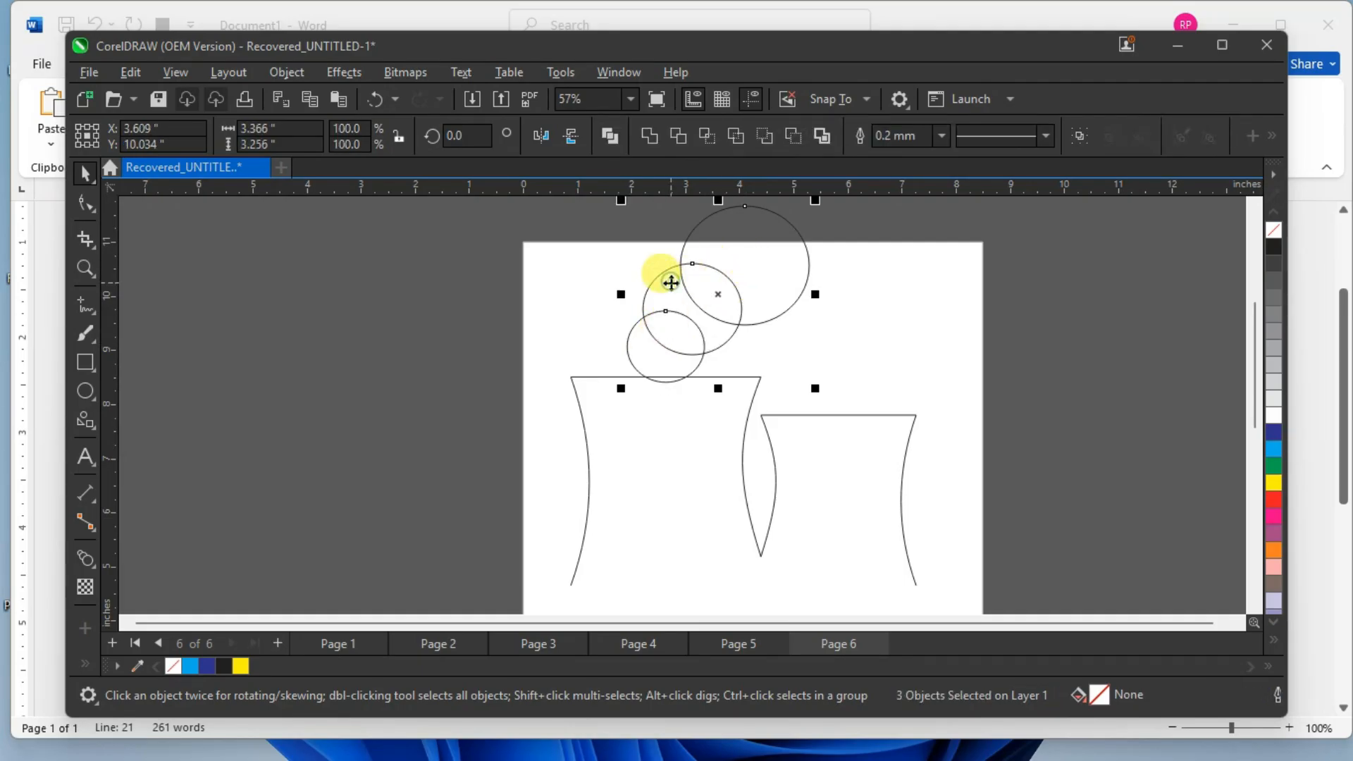
left_click(647, 135)
left_click(939, 290)
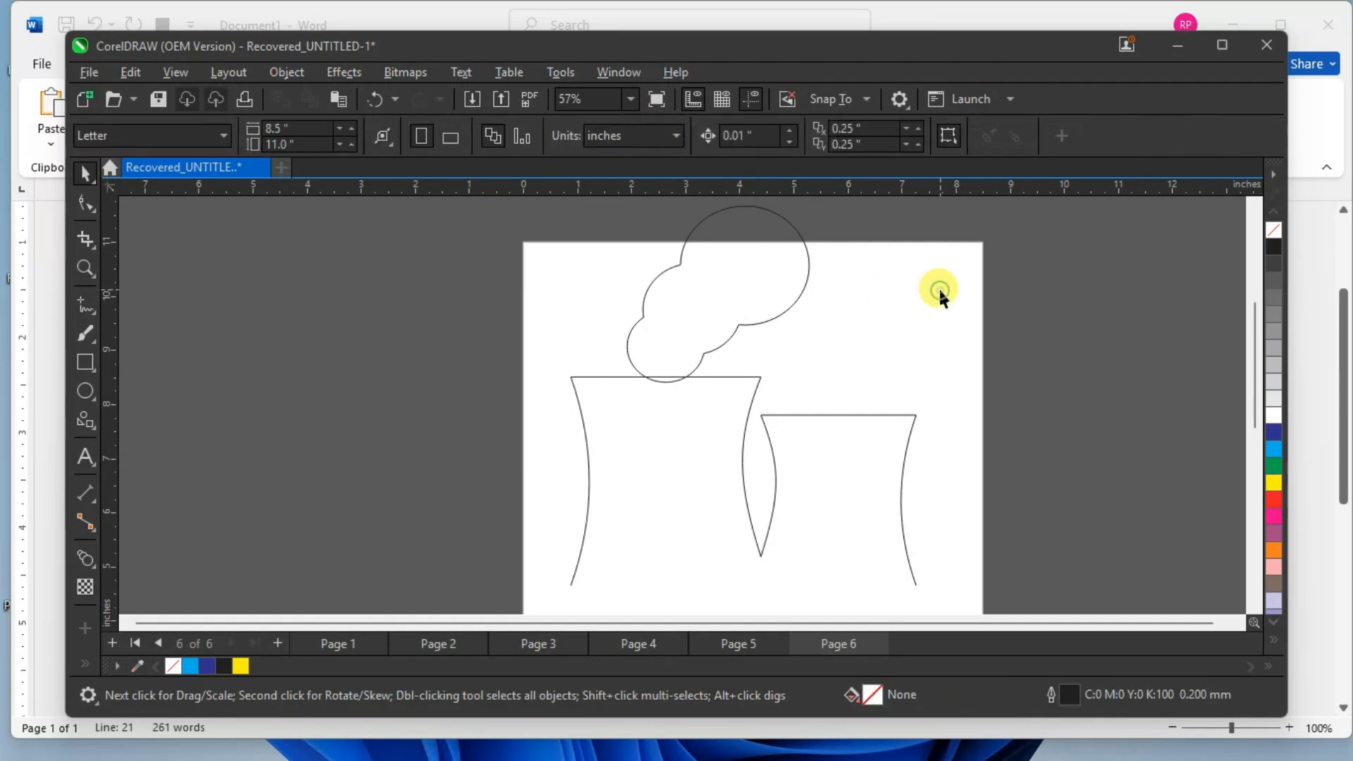
Scale the smoke cloud down slightly and position it just above the taller shape, leaving a small gap.
left_click(768, 325)
left_click_drag(810, 378, 806, 377)
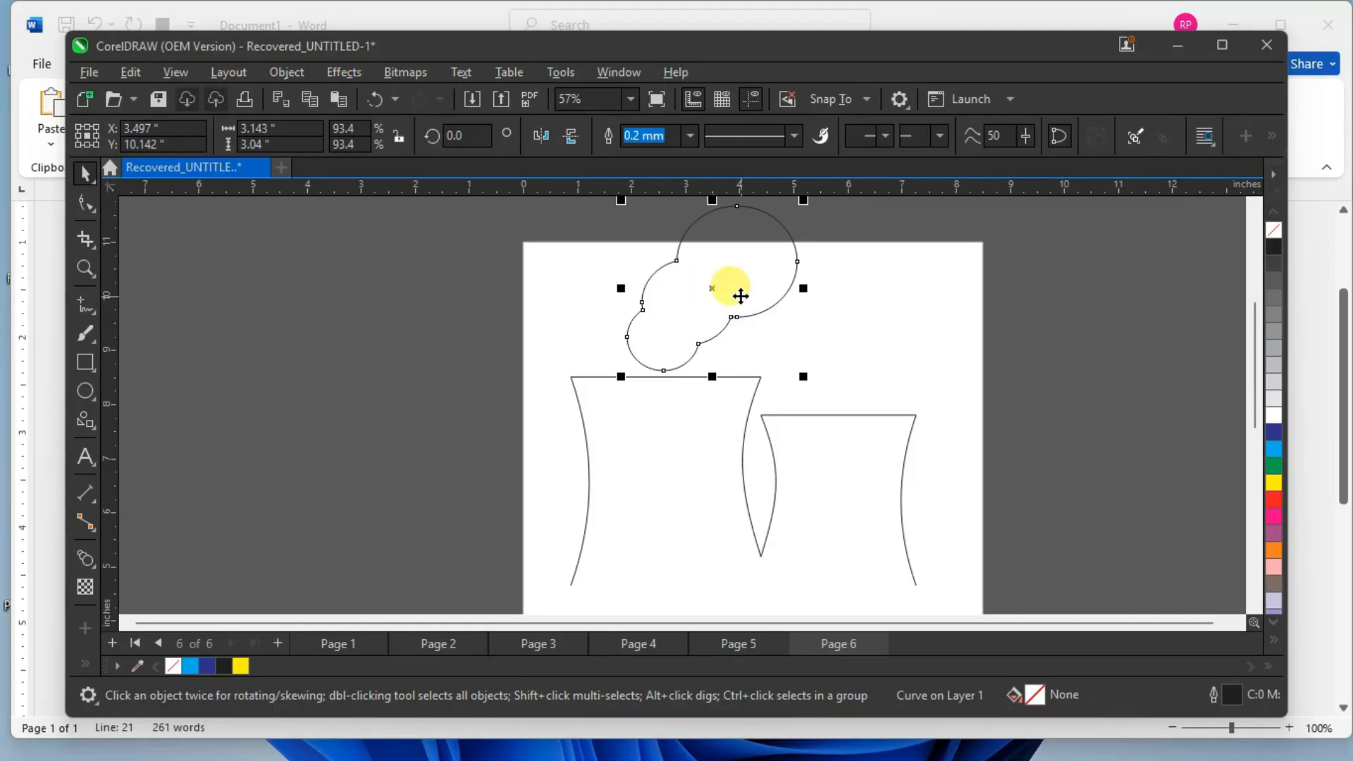
left_click_drag(735, 298, 742, 299)
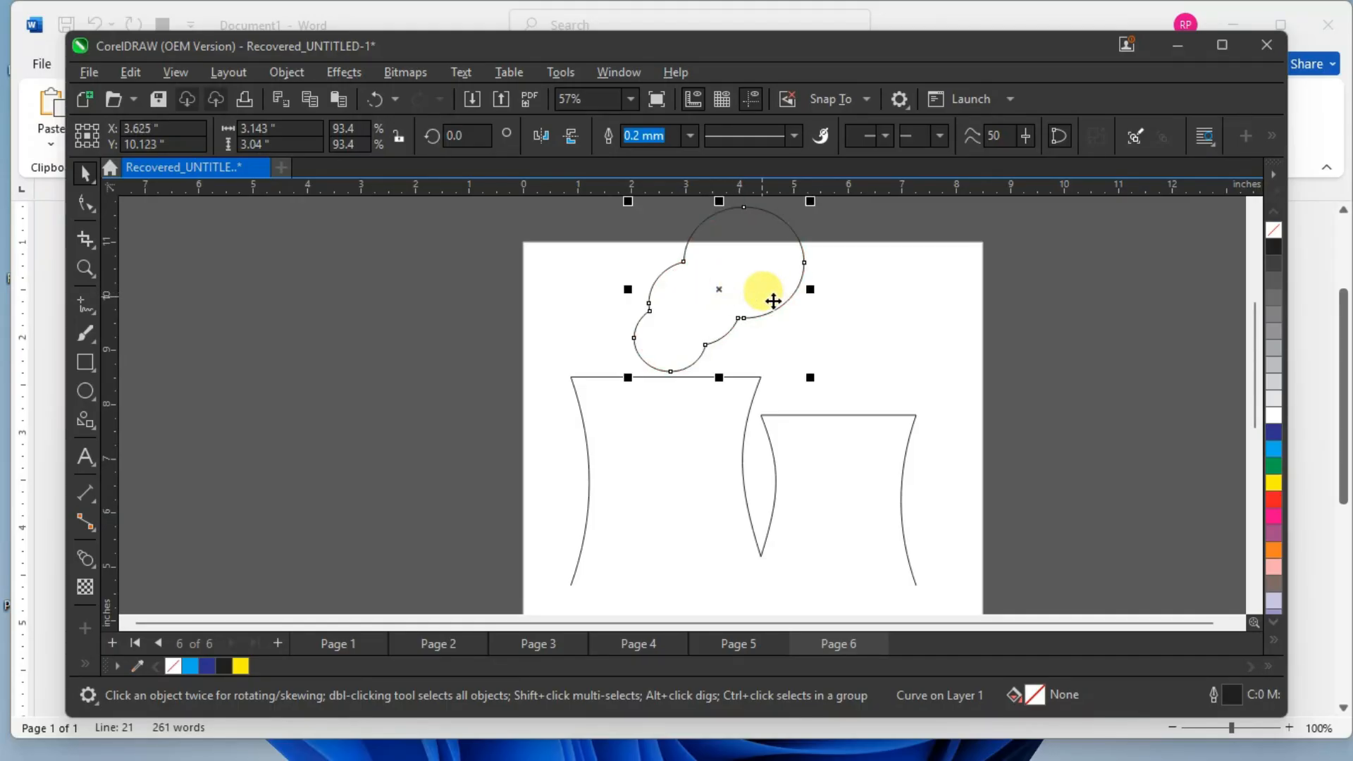
left_click_drag(814, 377, 800, 365)
left_click(783, 325)
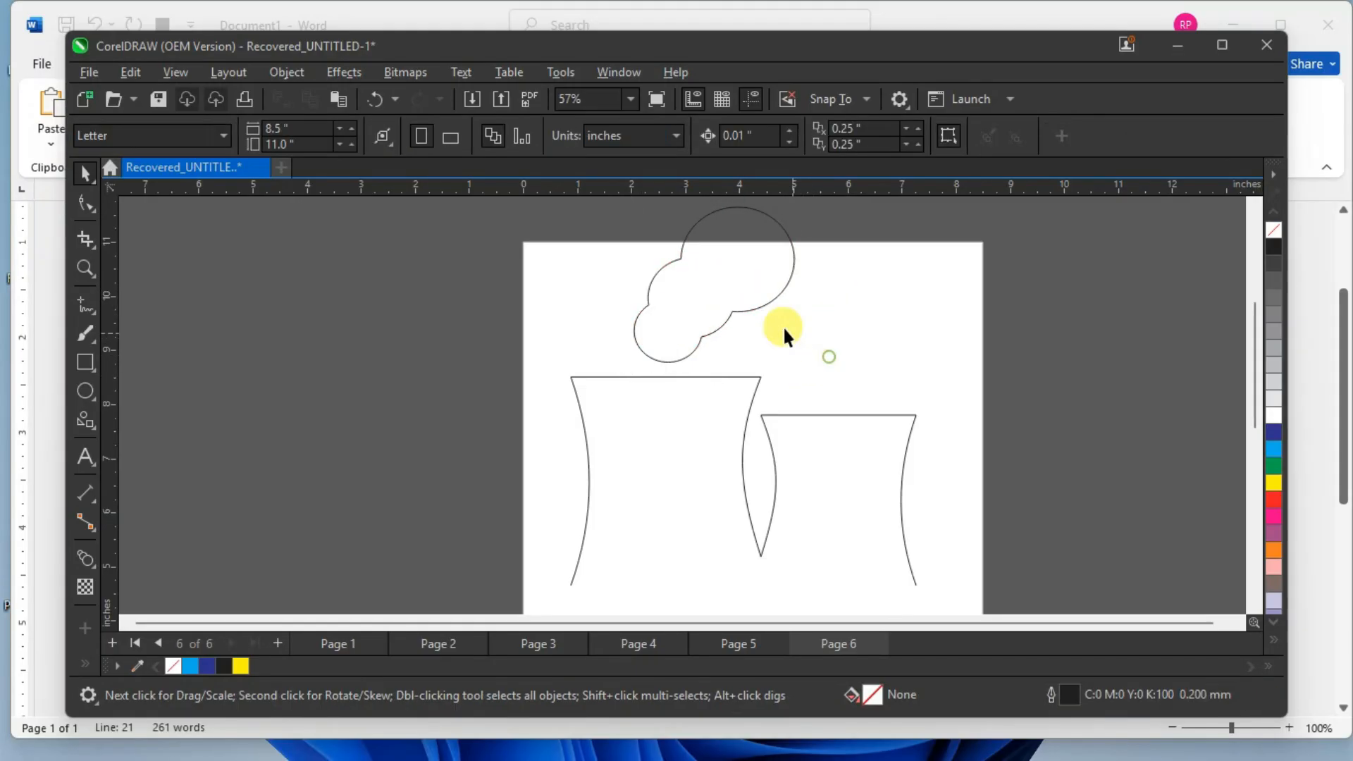
Select the smoke cloud and both towers together and move them down so everything lies within the page.
scroll(784, 325, "down", 2)
left_click_drag(606, 245, 973, 531)
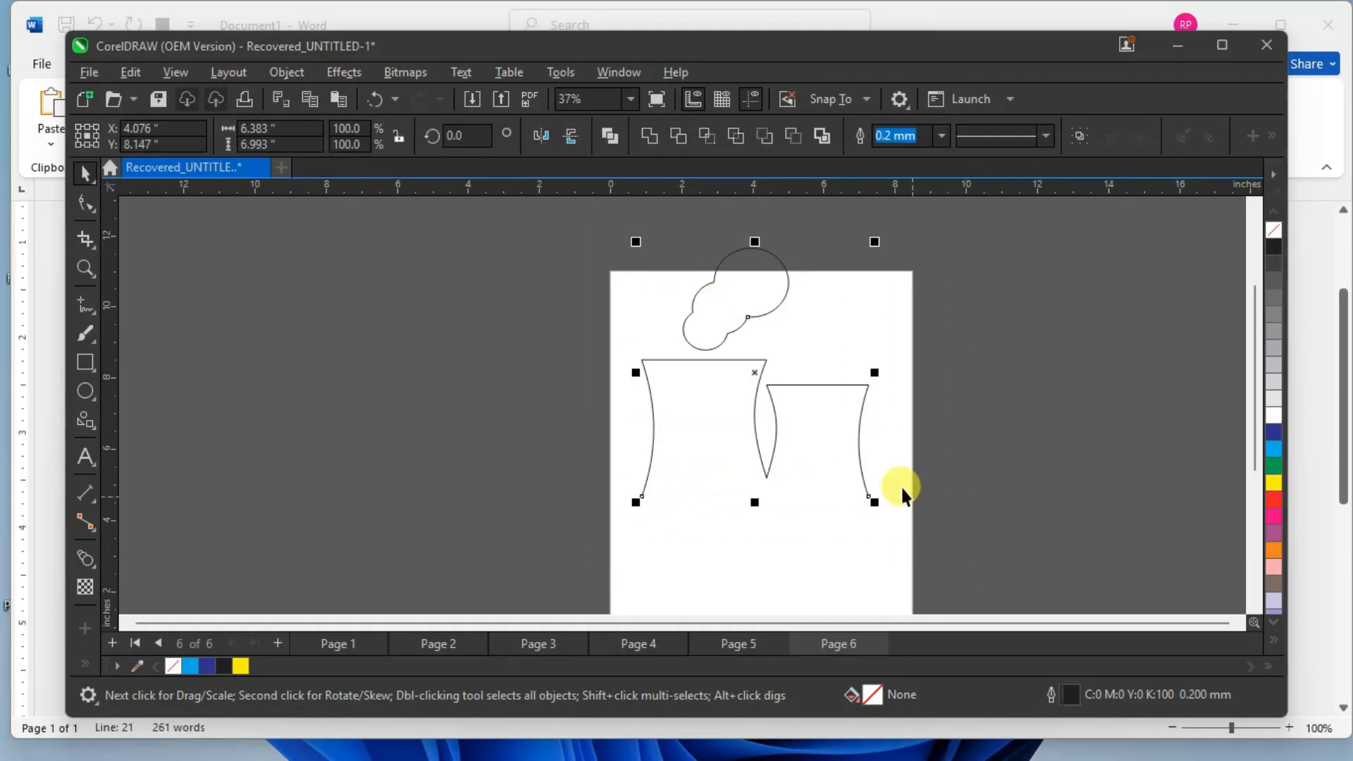
left_click_drag(752, 375, 755, 427)
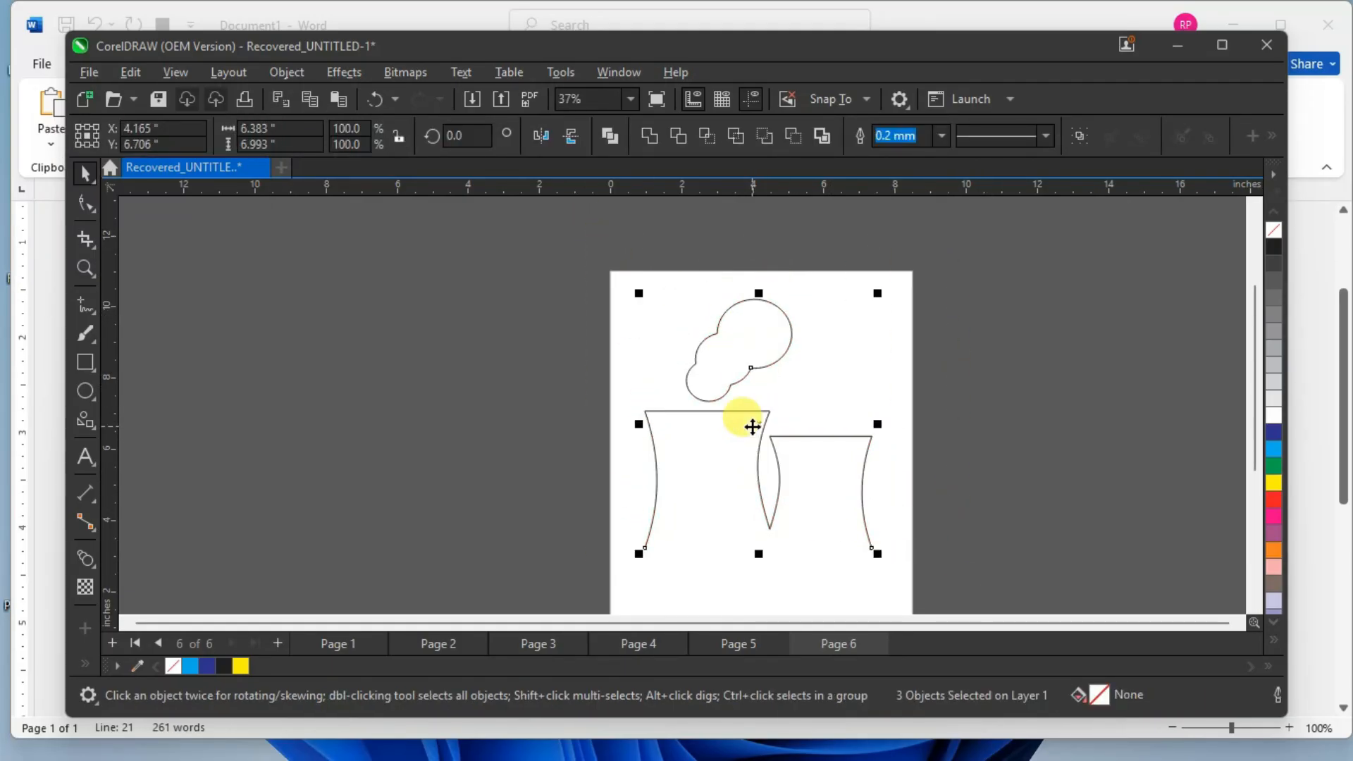
Set the outline width of the smoke cloud and both towers to 2.0 mm.
left_click(940, 134)
left_click(917, 289)
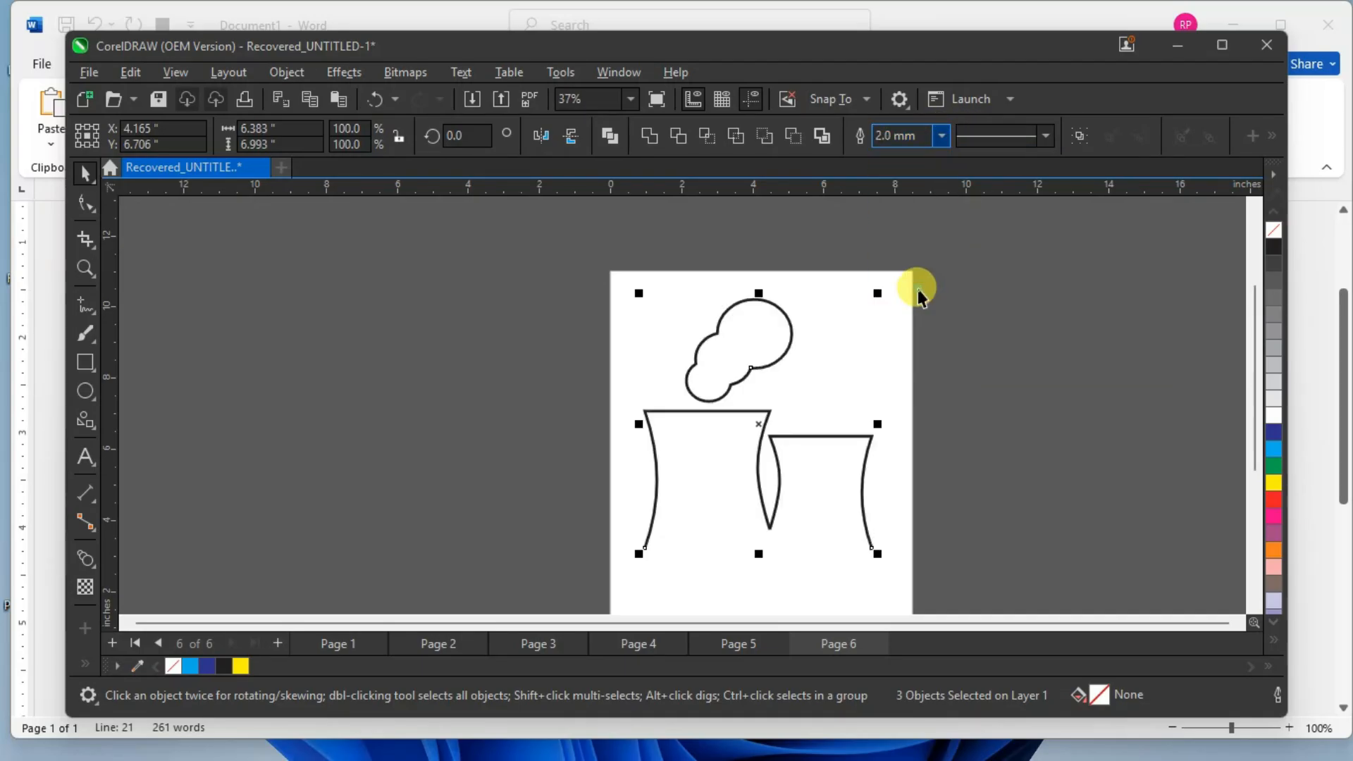
left_click(953, 336)
Review the finished icons on pages 1 through 6, then go back through the pages to page 1.
scroll(952, 338, "down", 2)
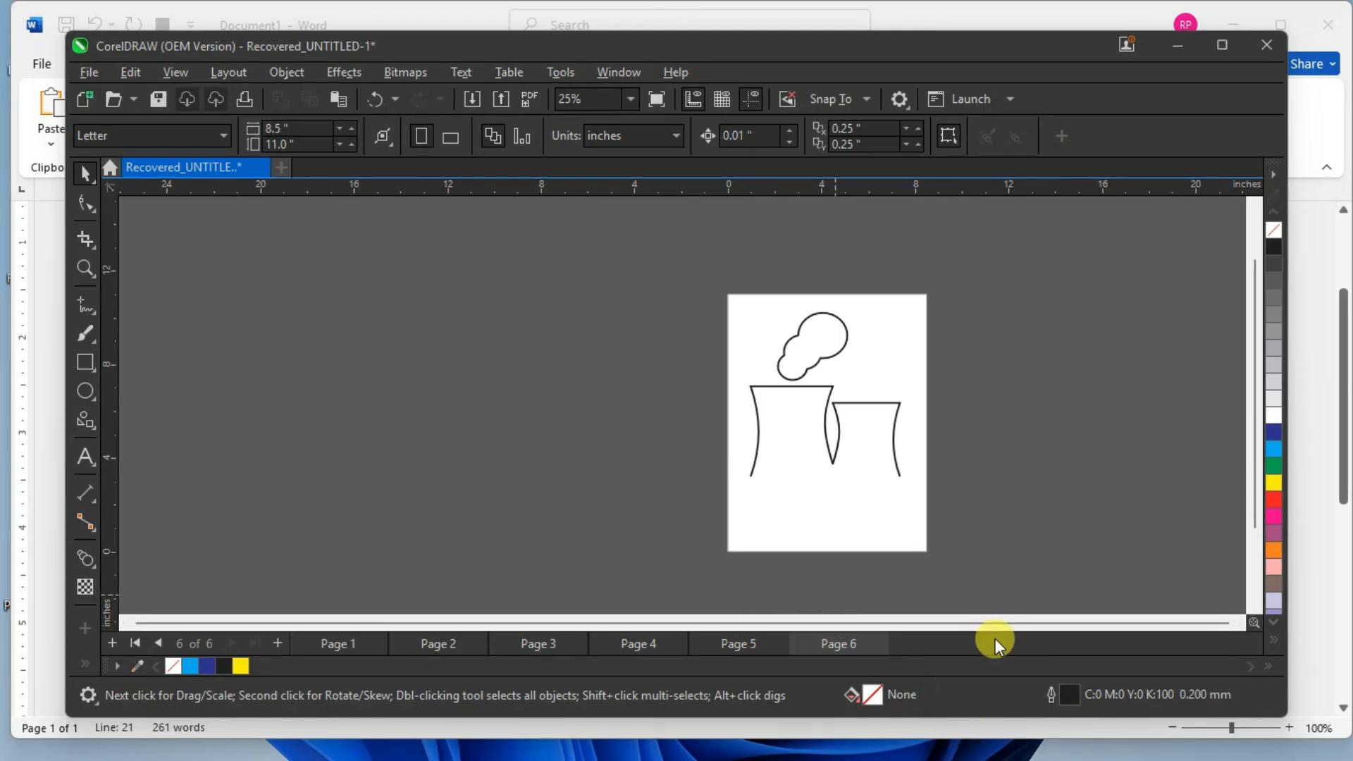
left_click(1238, 625)
left_click(1238, 624)
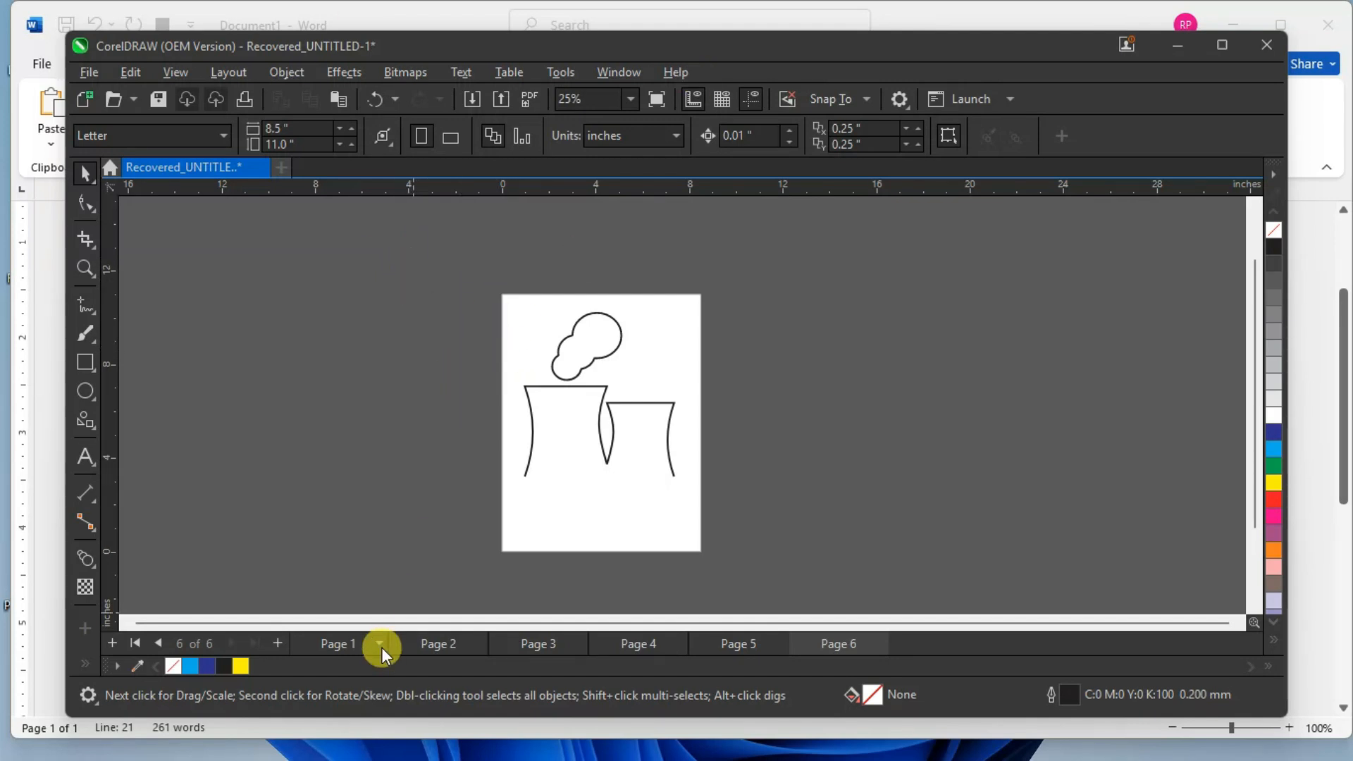
left_click(352, 641)
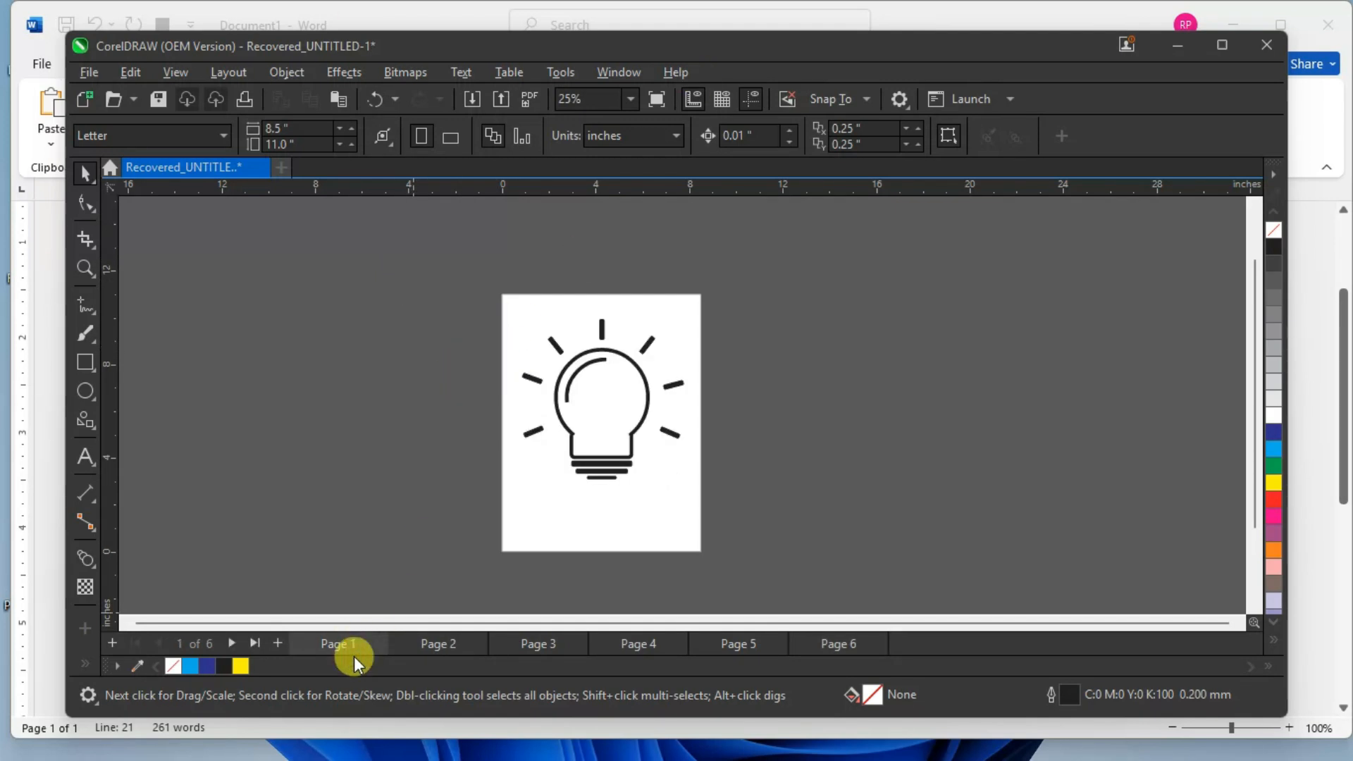
left_click(419, 646)
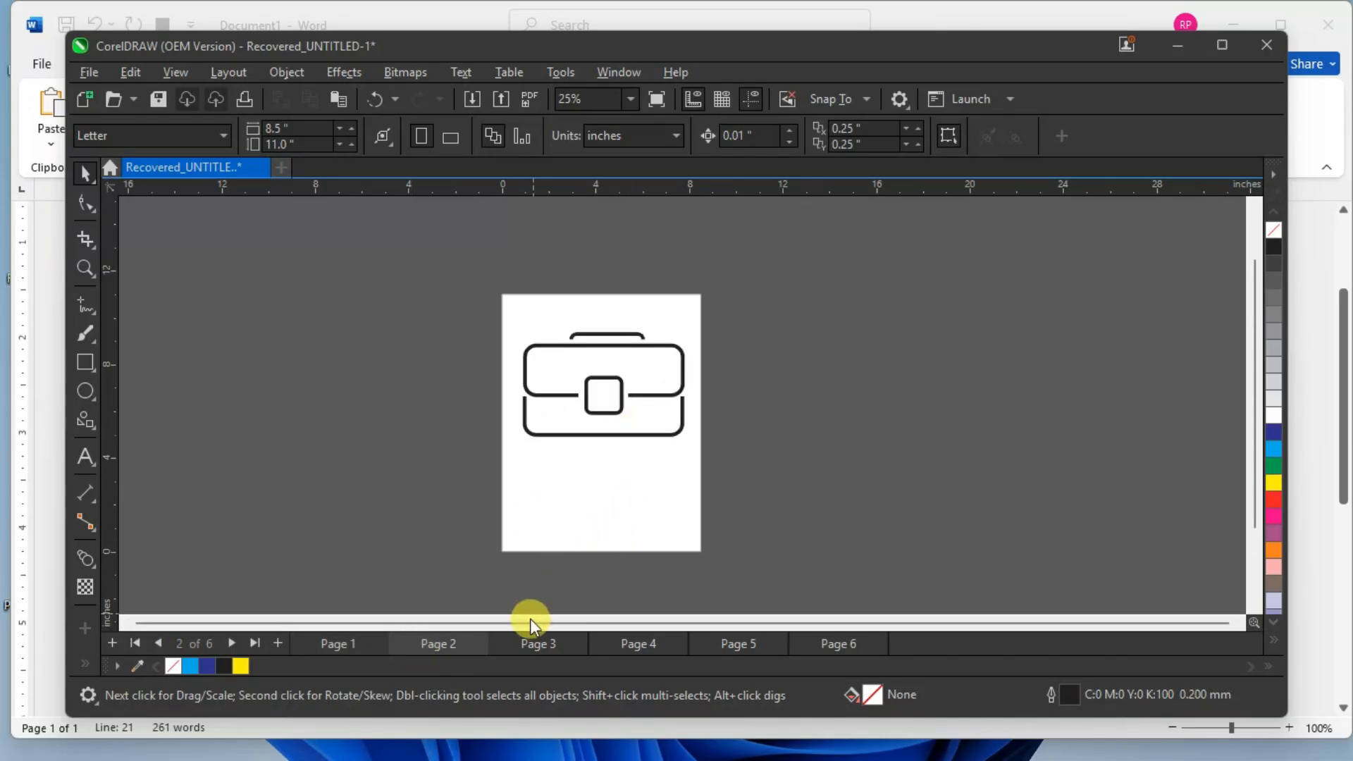
left_click(531, 641)
left_click(620, 637)
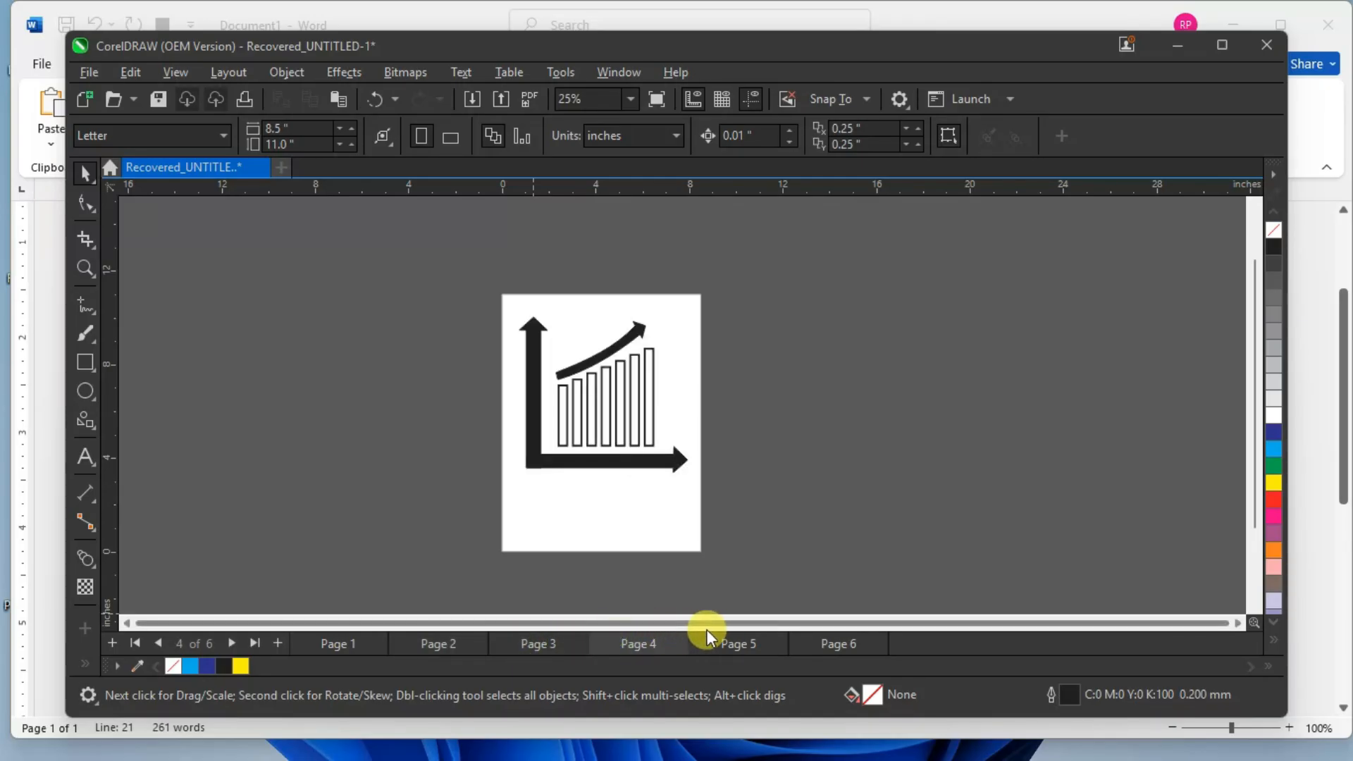
left_click(730, 640)
left_click(823, 638)
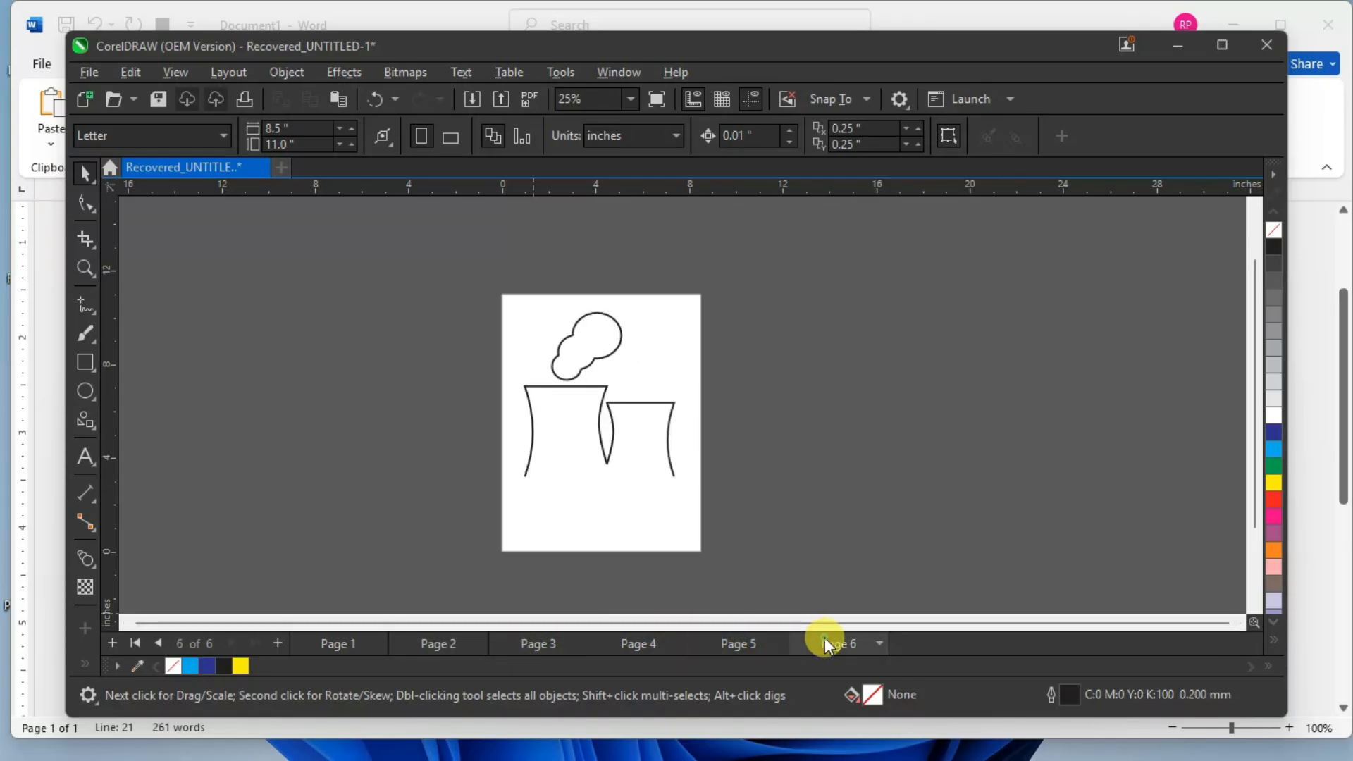
left_click(735, 637)
left_click(639, 639)
left_click(553, 644)
left_click(458, 636)
left_click(367, 638)
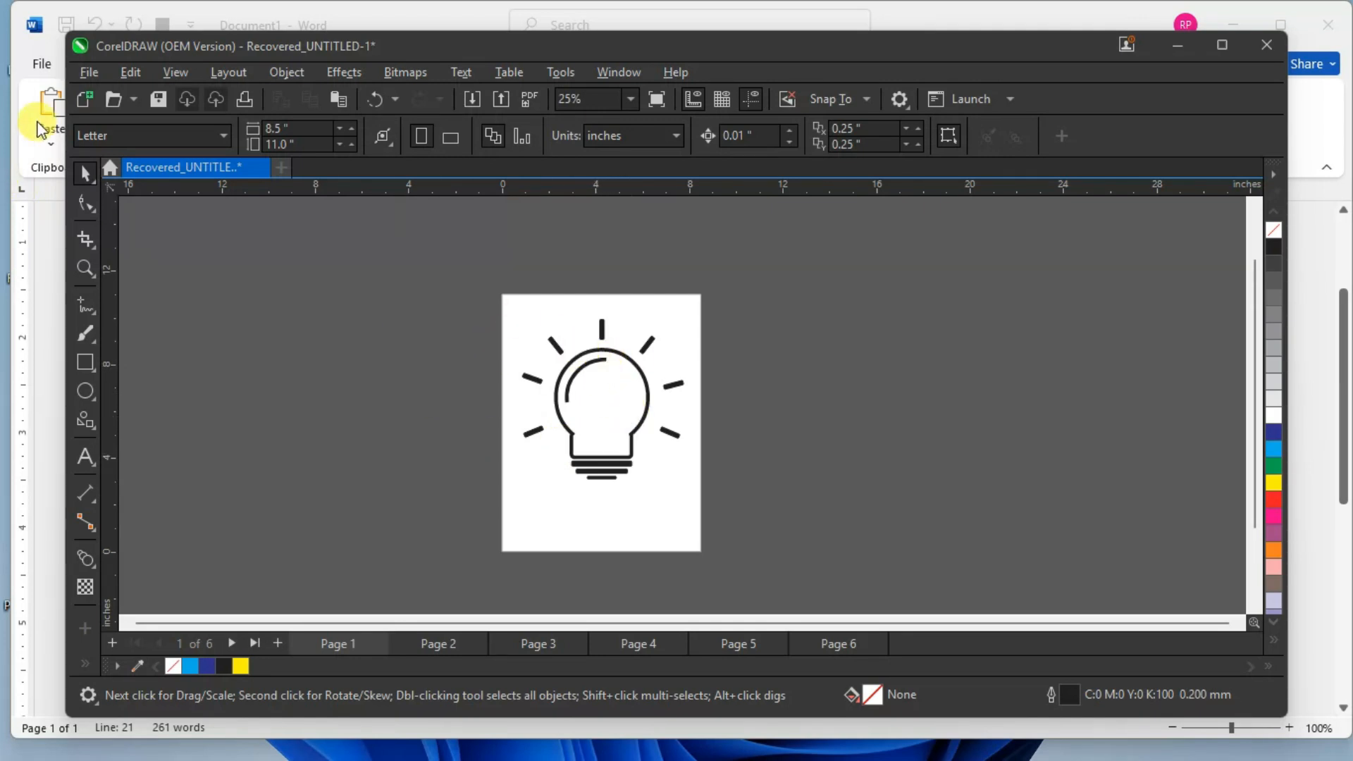
Start exporting the light bulb drawing on page 1 with the file name "buld icon".
left_click(89, 73)
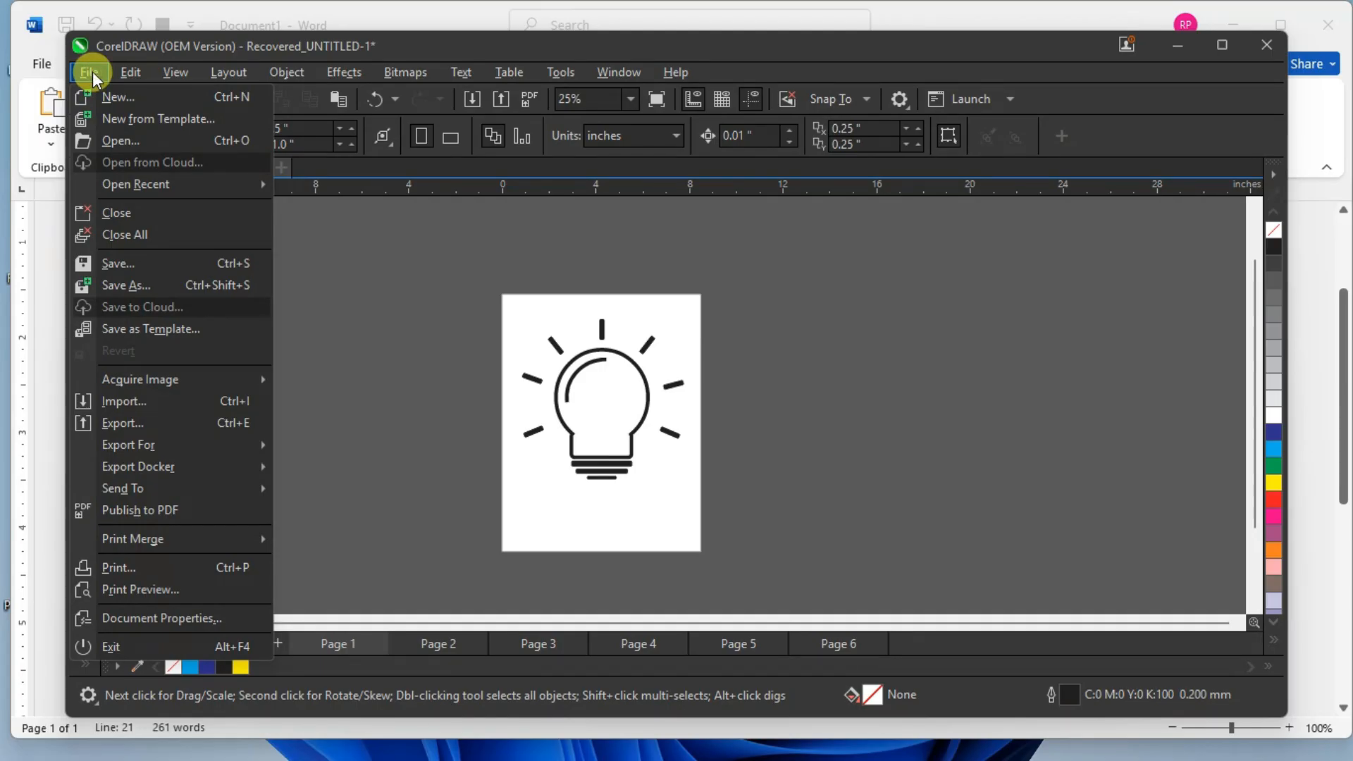
left_click(149, 421)
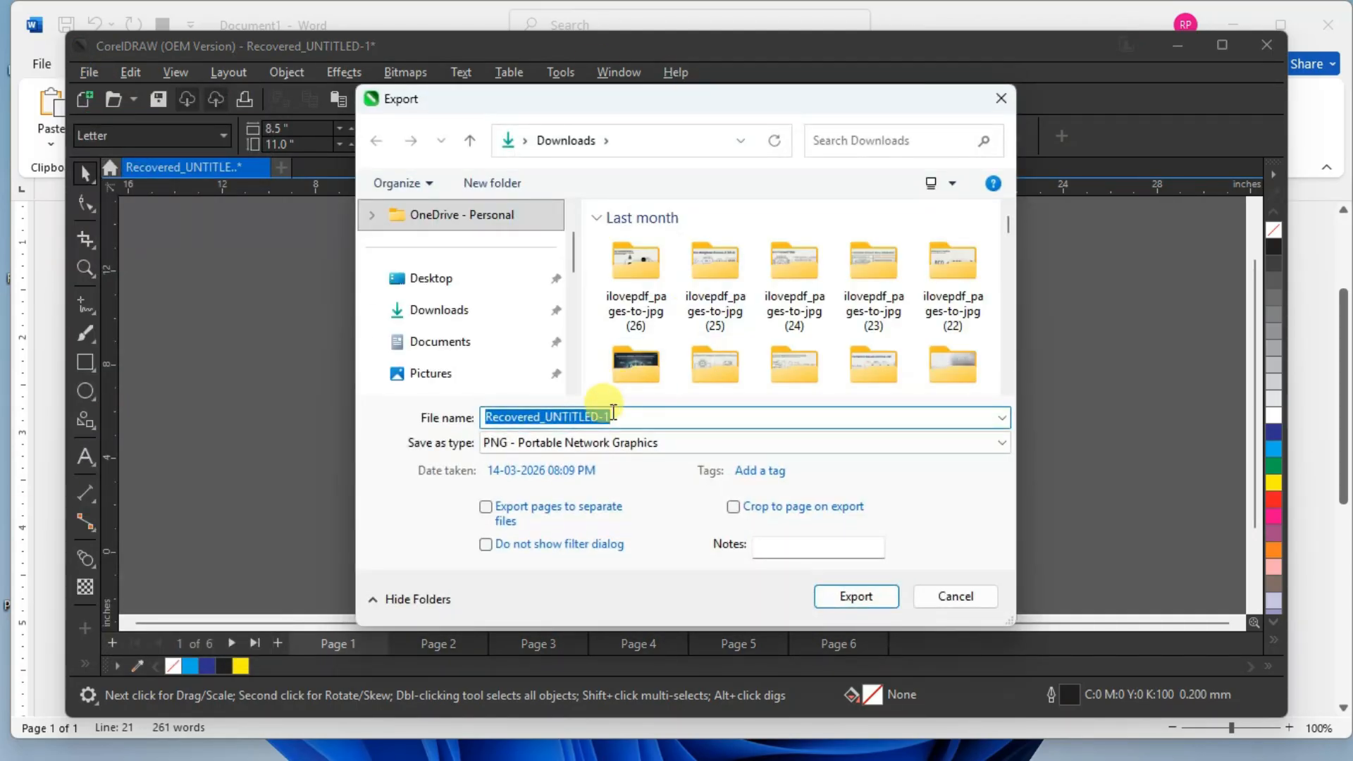
key("BackSpace")
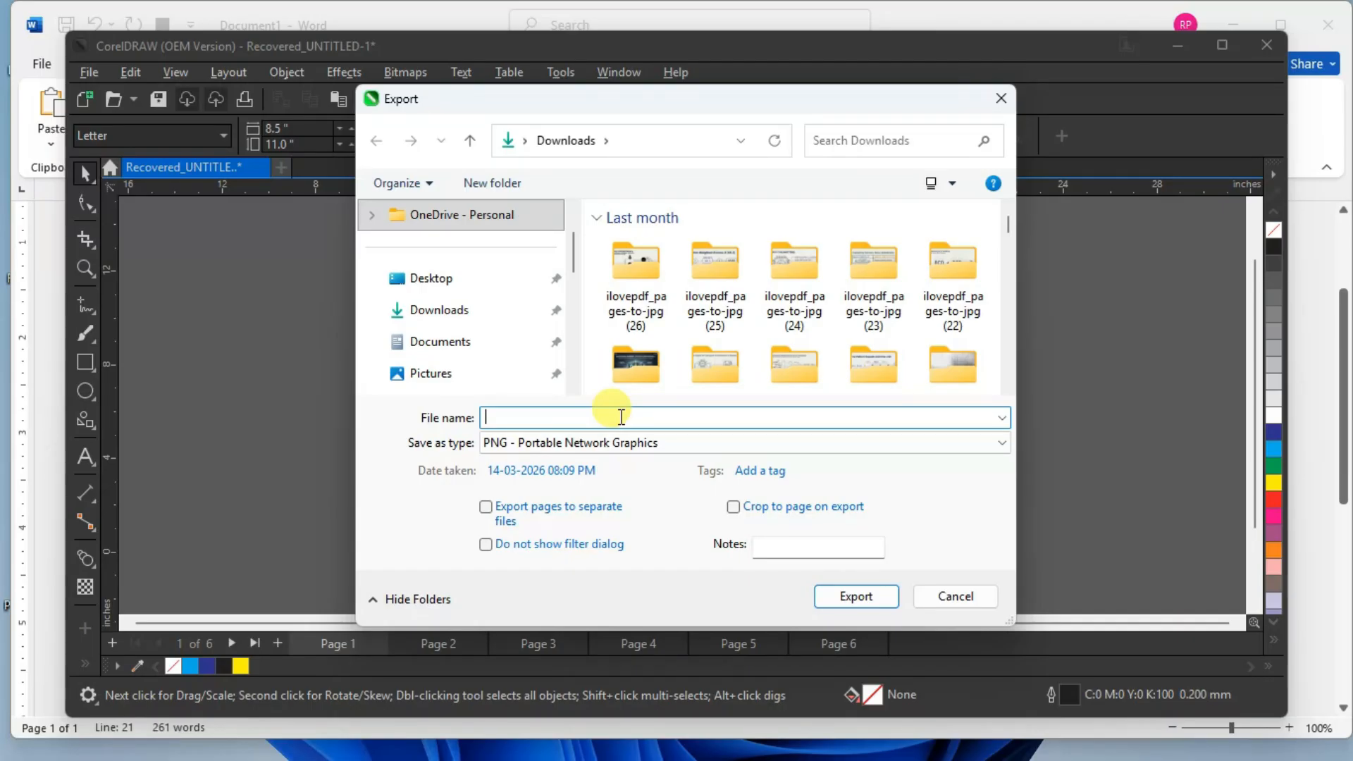
type("i")
key("BackSpace")
type("buld icon")
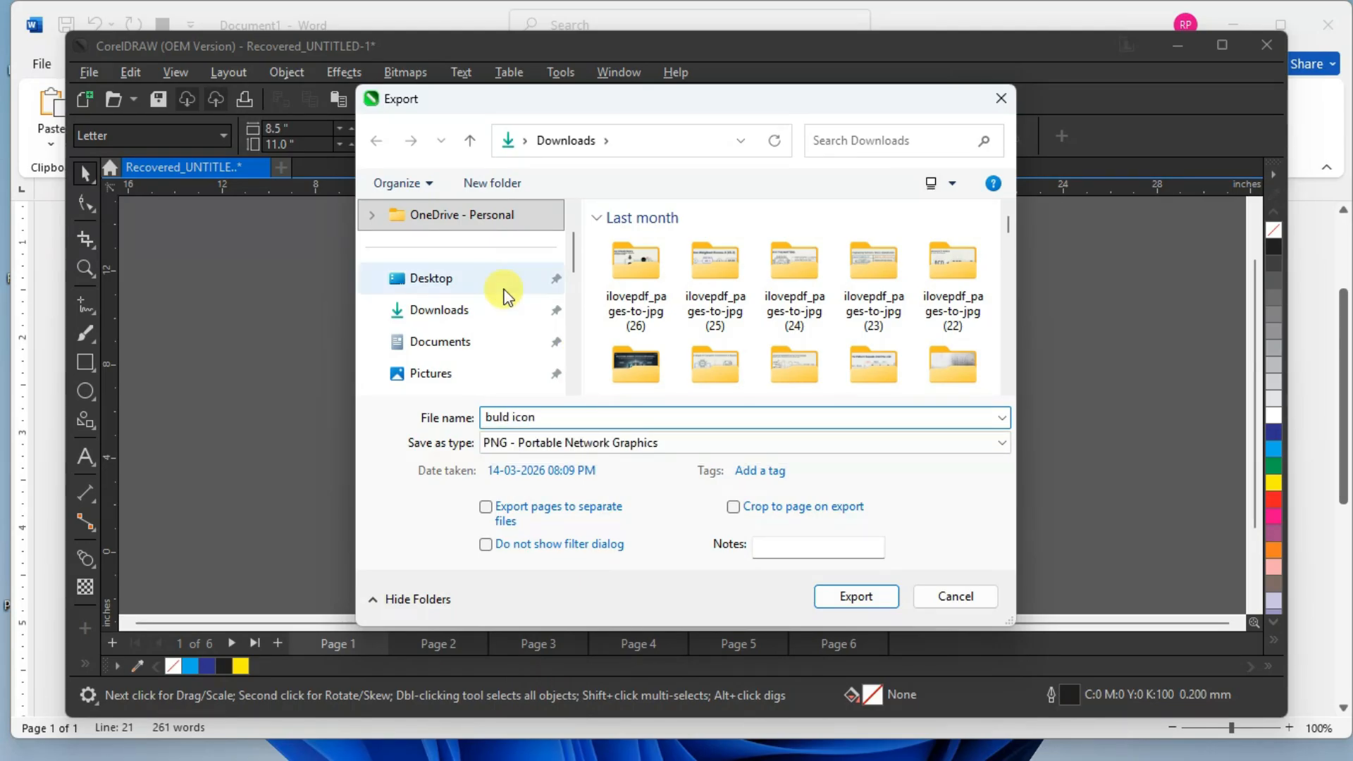
Export the light bulb drawing to the Downloads folder as a 24-bit RGB PNG with transparency at 300 resolution.
left_click(455, 319)
scroll(457, 321, "down", 4)
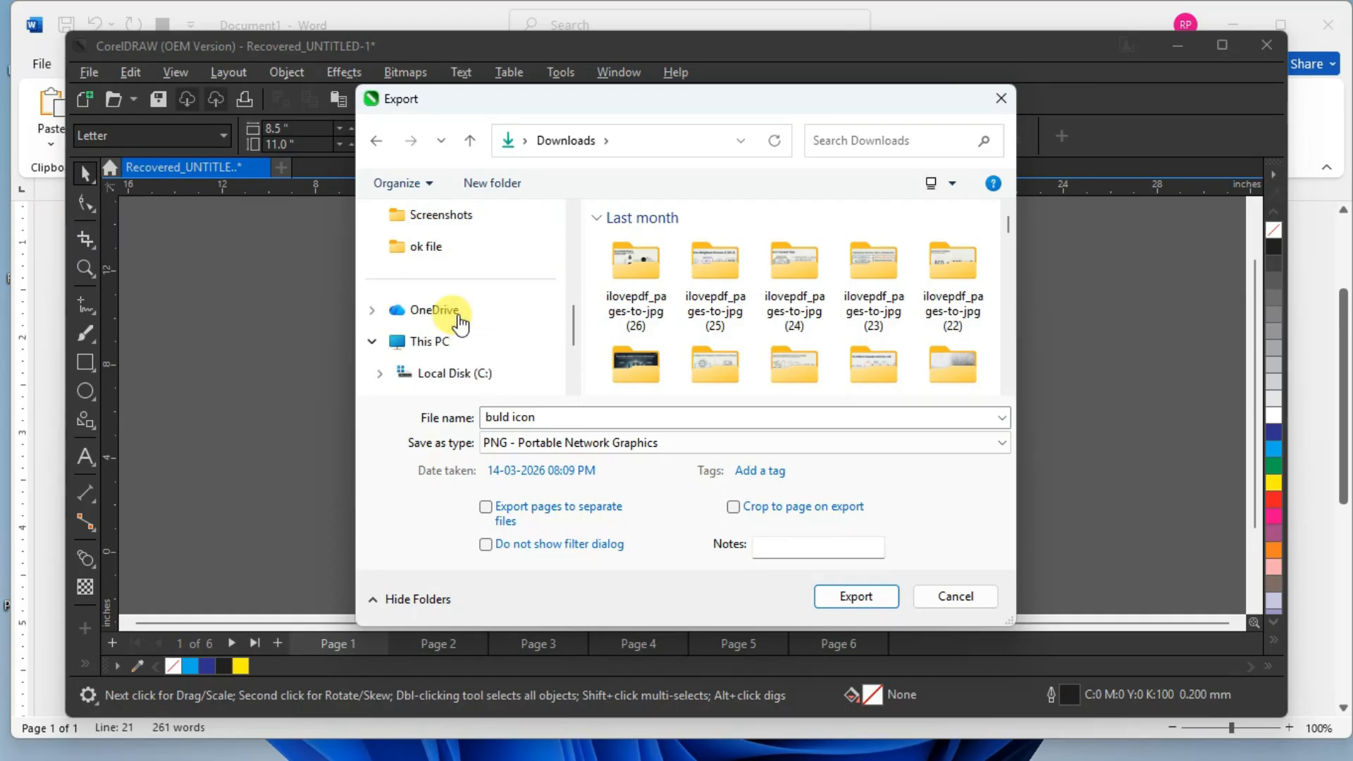
scroll(478, 282, "up", 4)
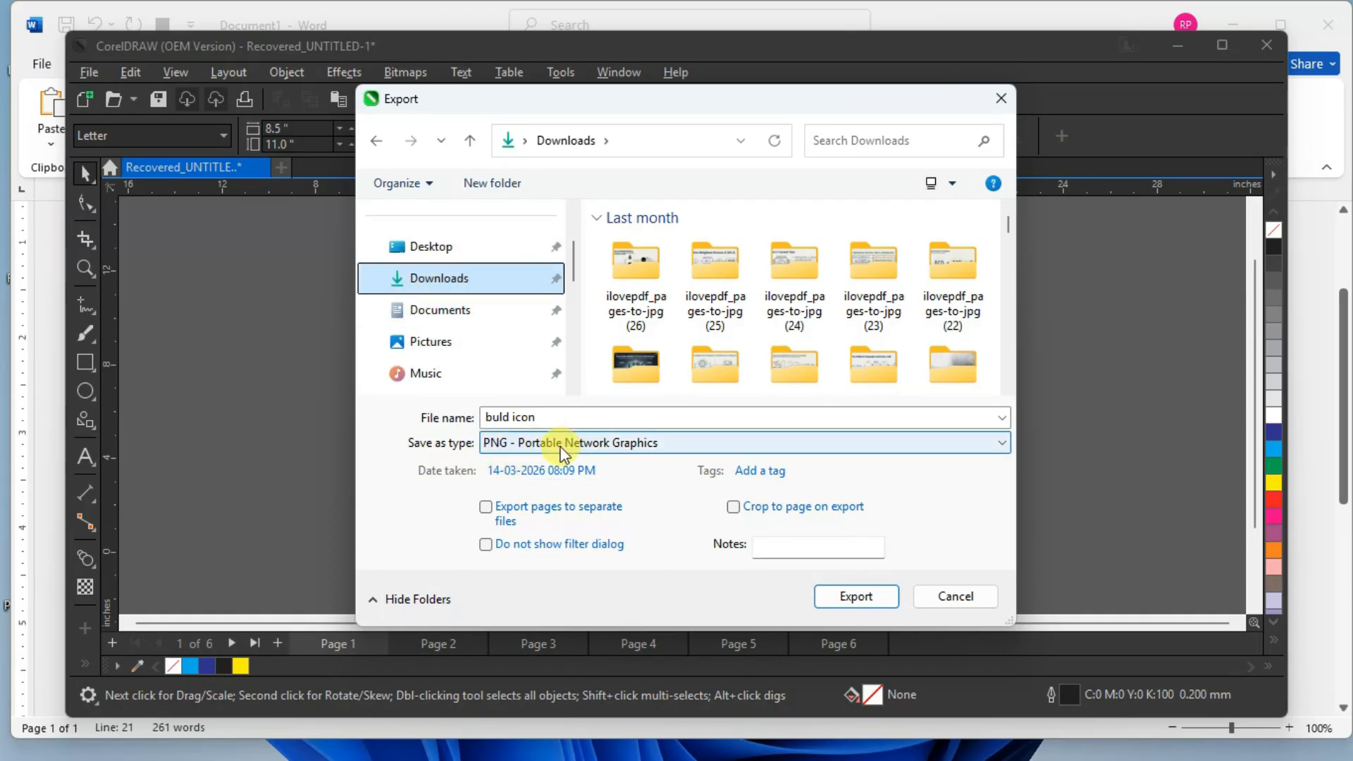
left_click(541, 444)
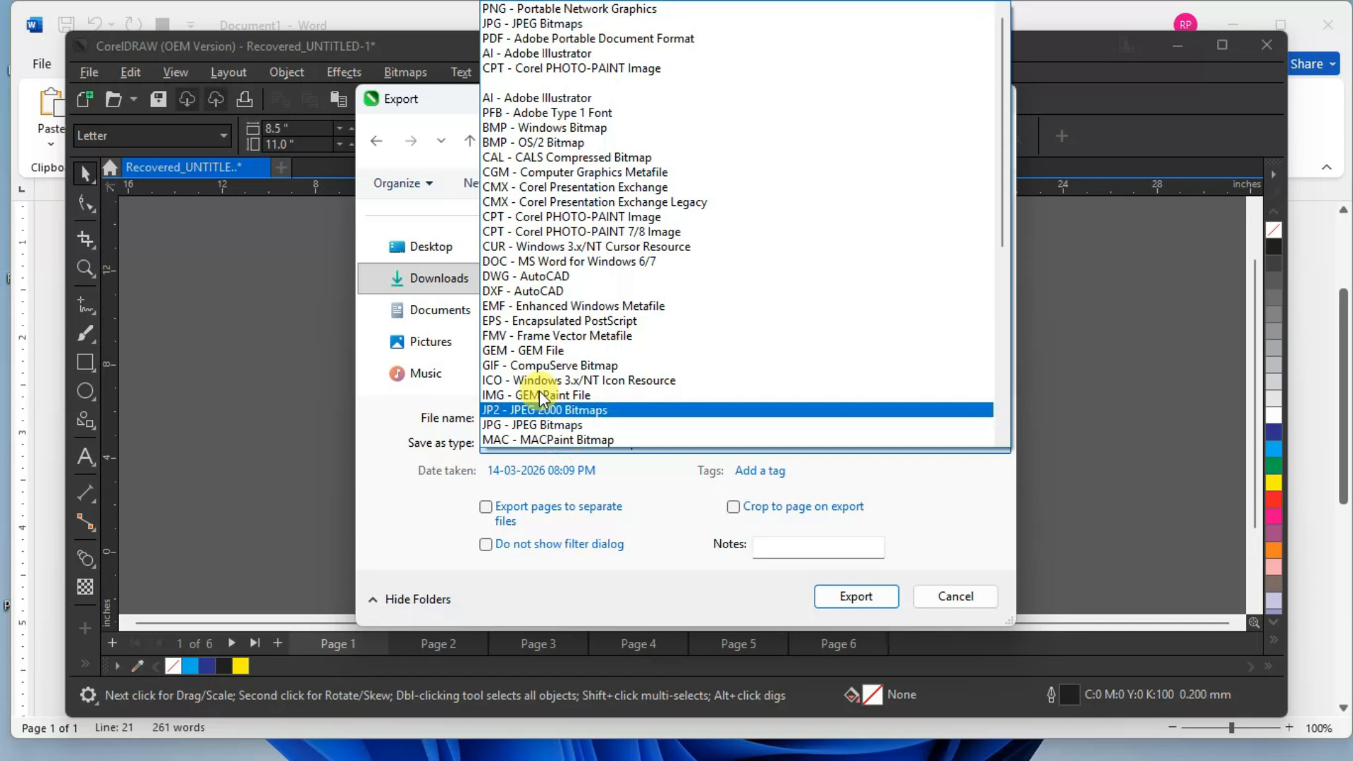
left_click(569, 10)
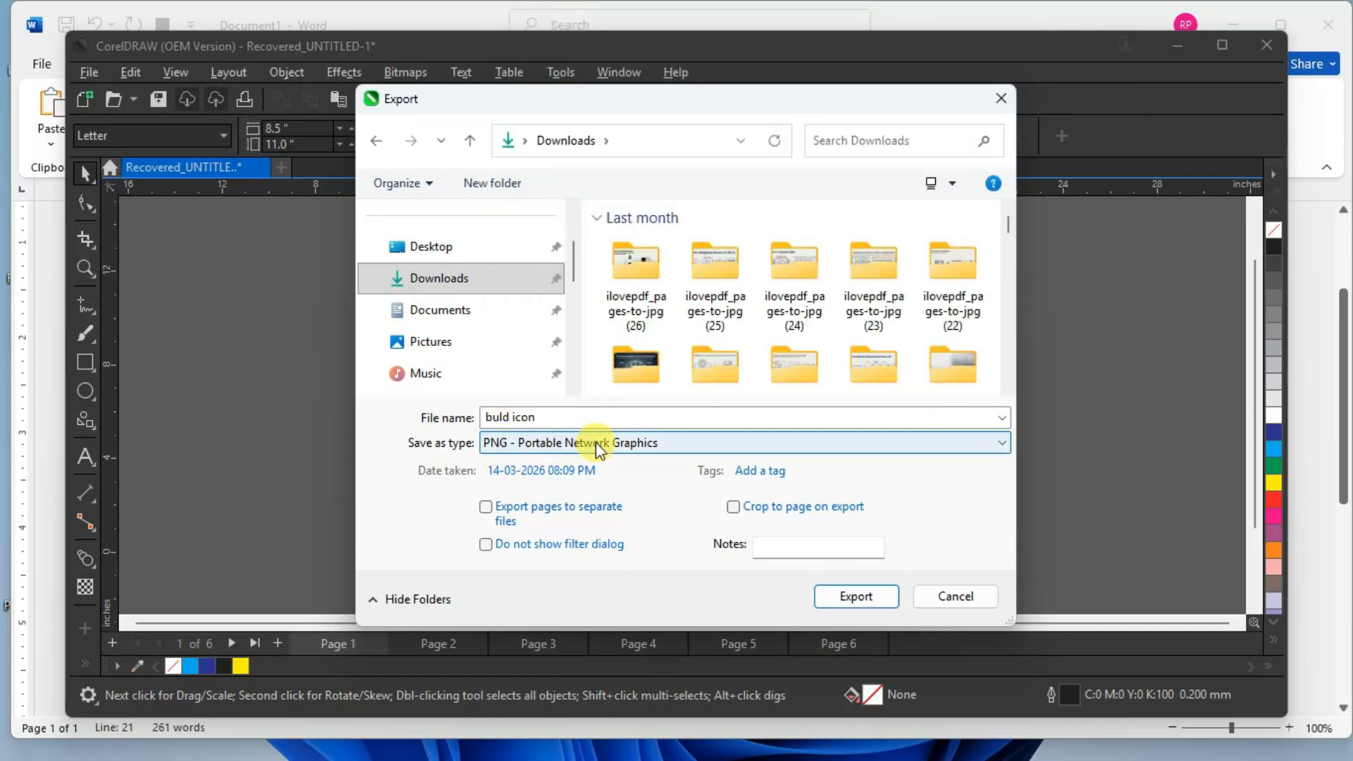
left_click(844, 593)
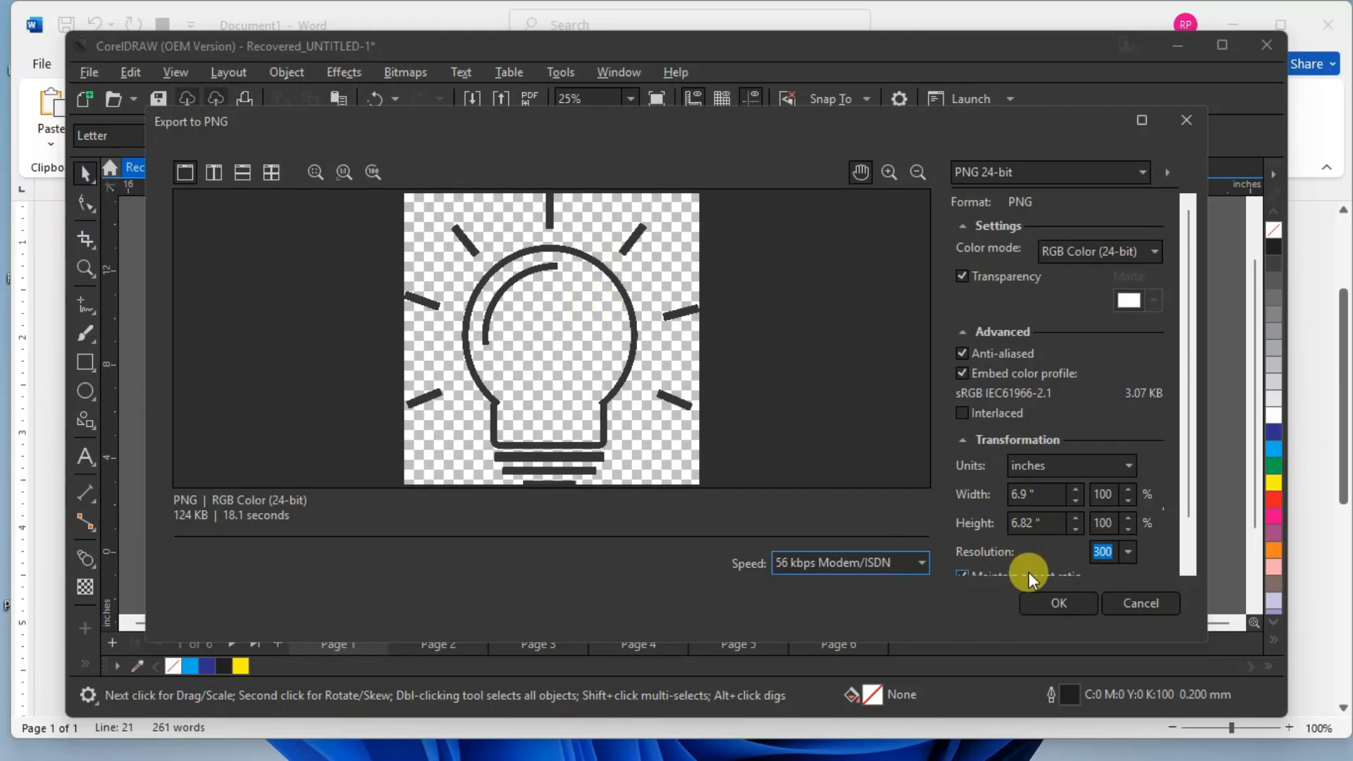
left_click(1061, 608)
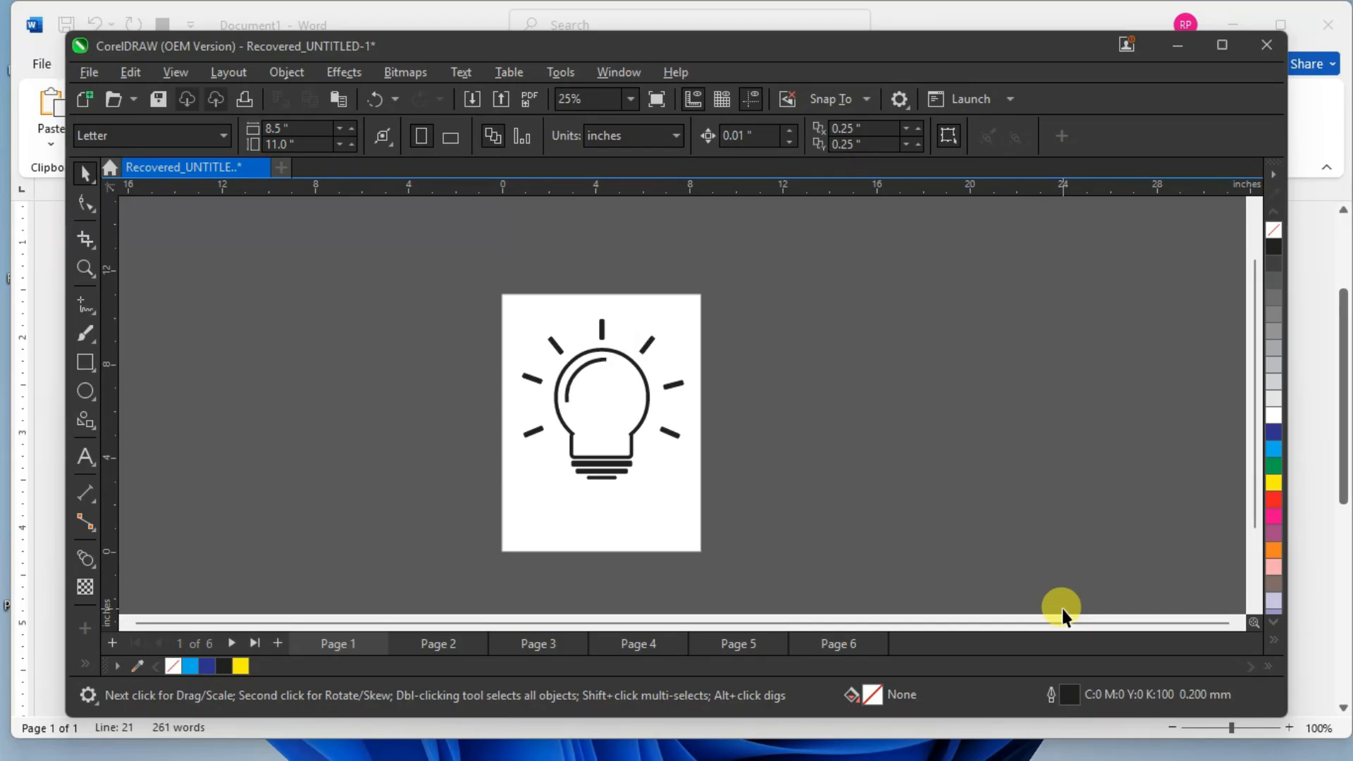
Launch PowerPoint with the Run command "powerpnt" and create a blank presentation.
key("super+r")
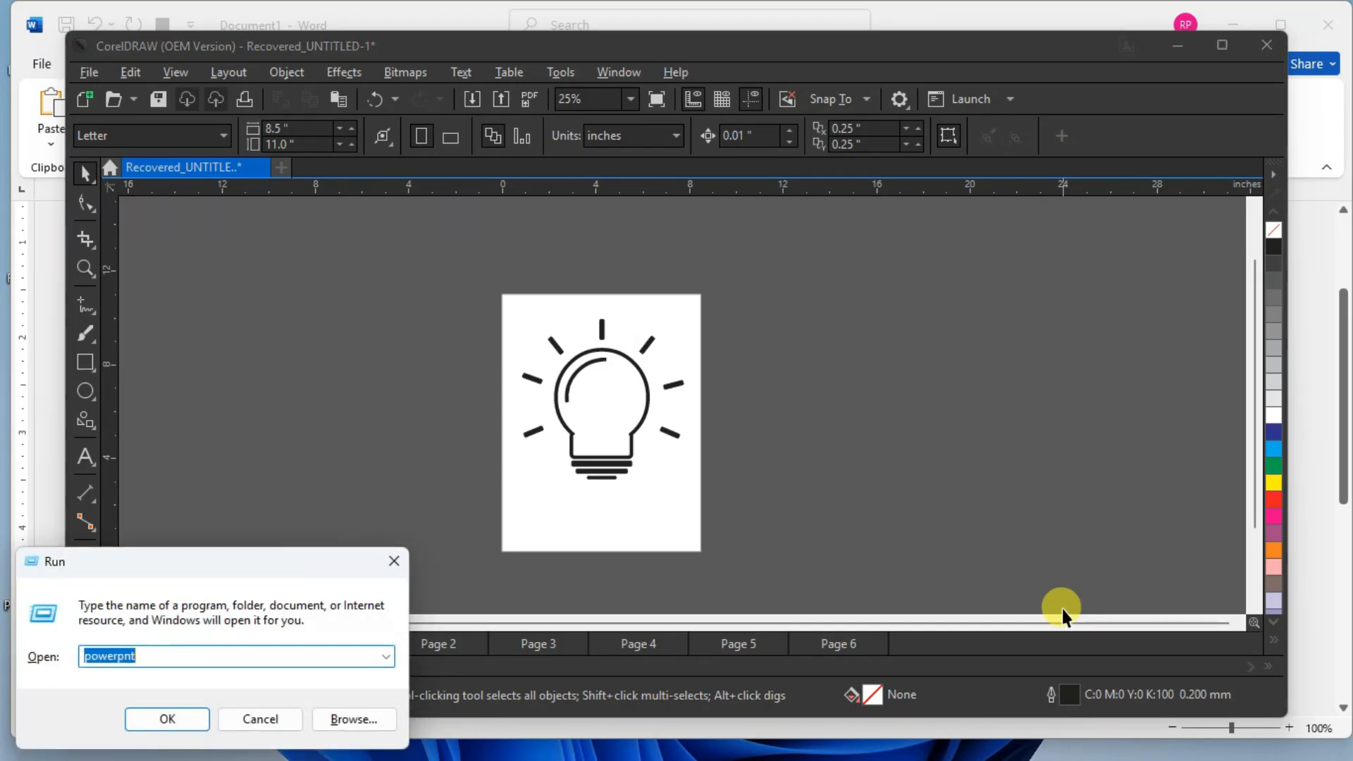
key("Escape")
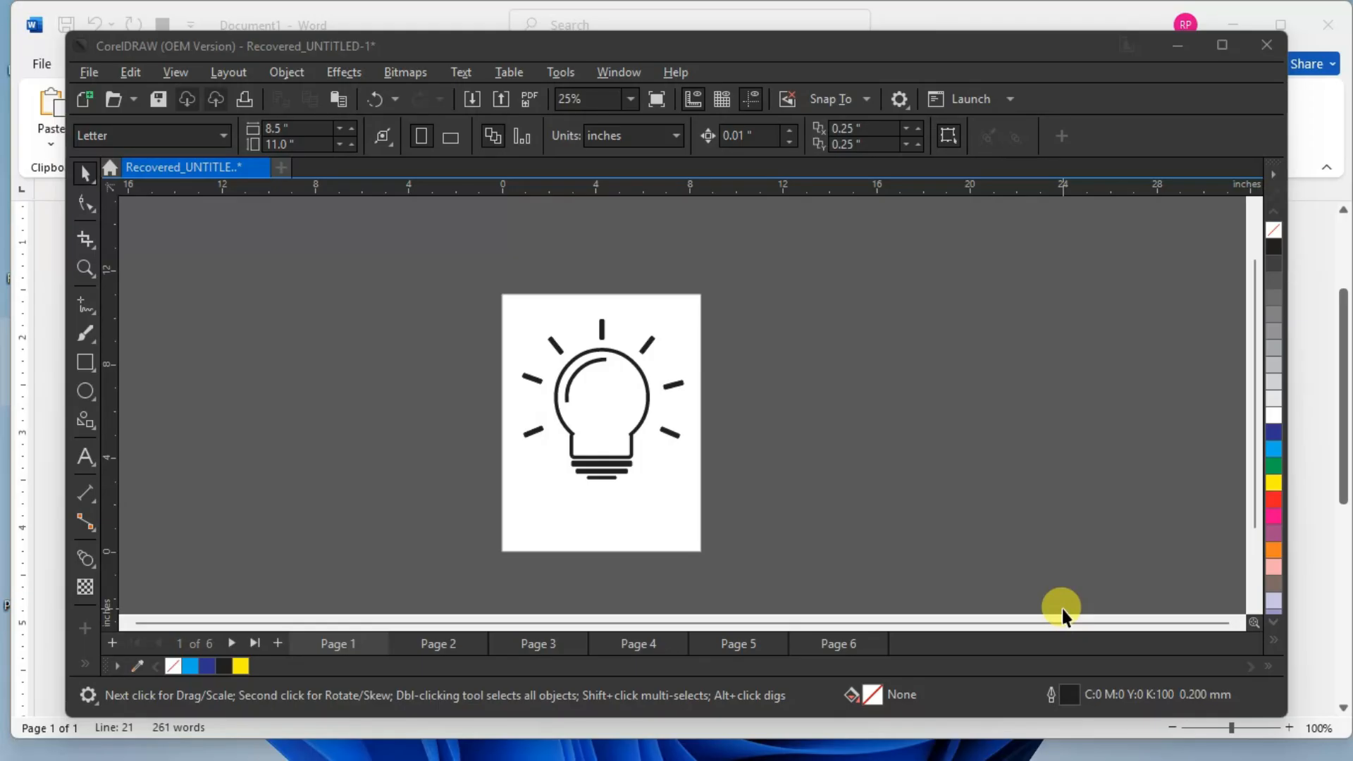
key("super+r")
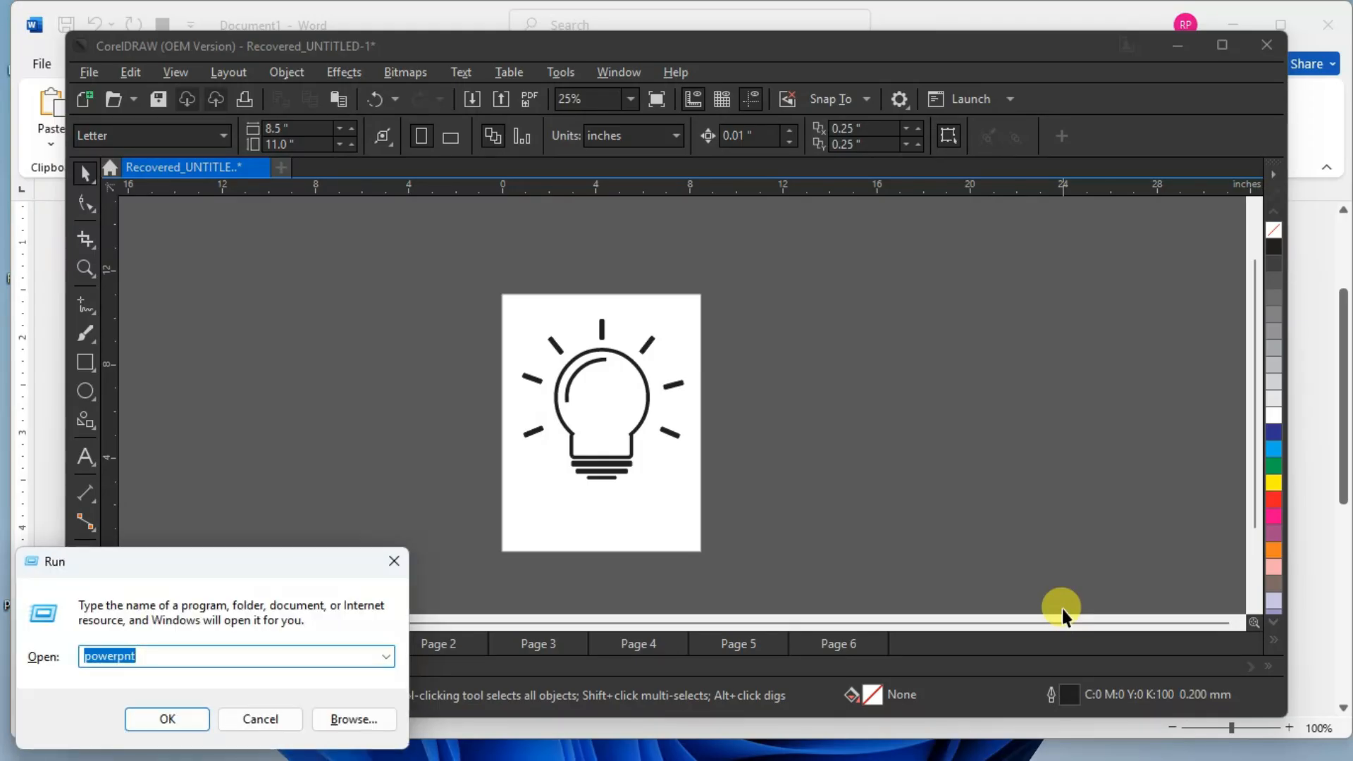
key("Return")
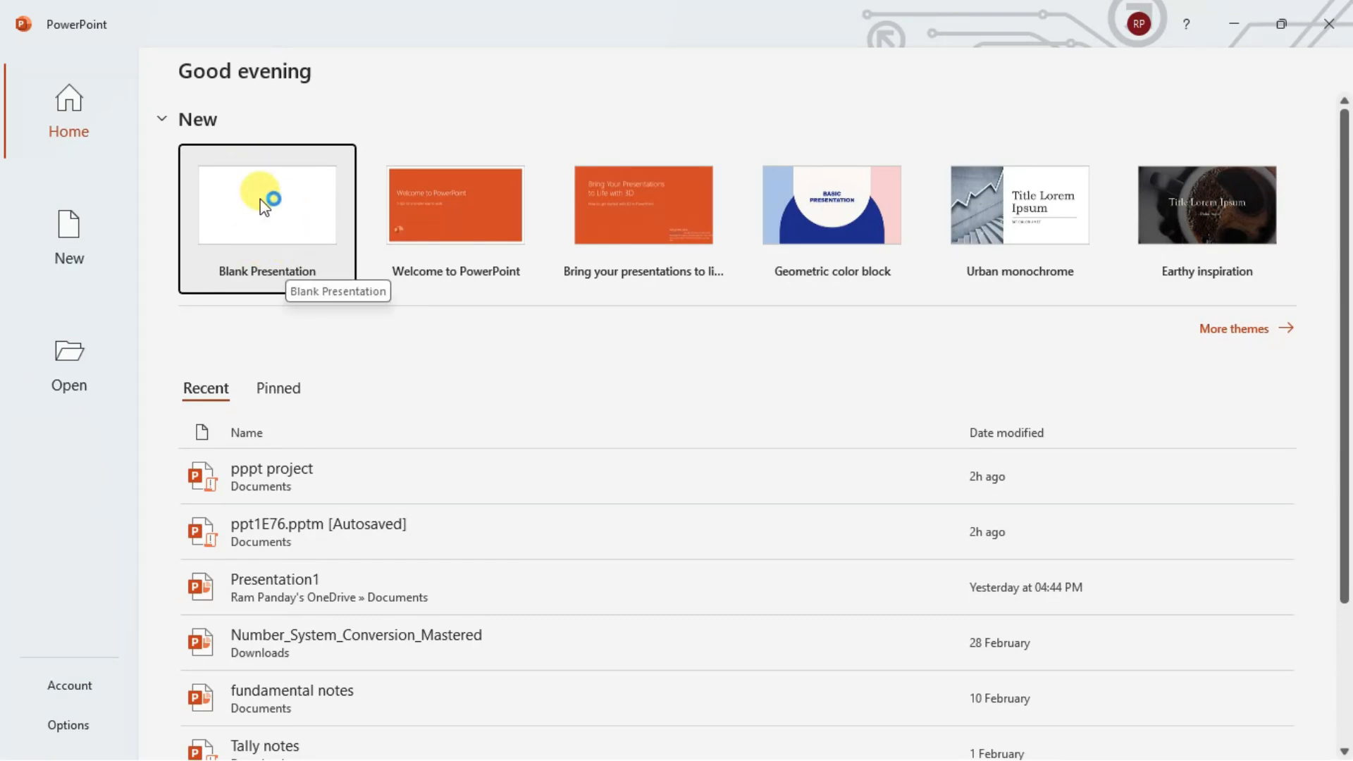
left_click(275, 220)
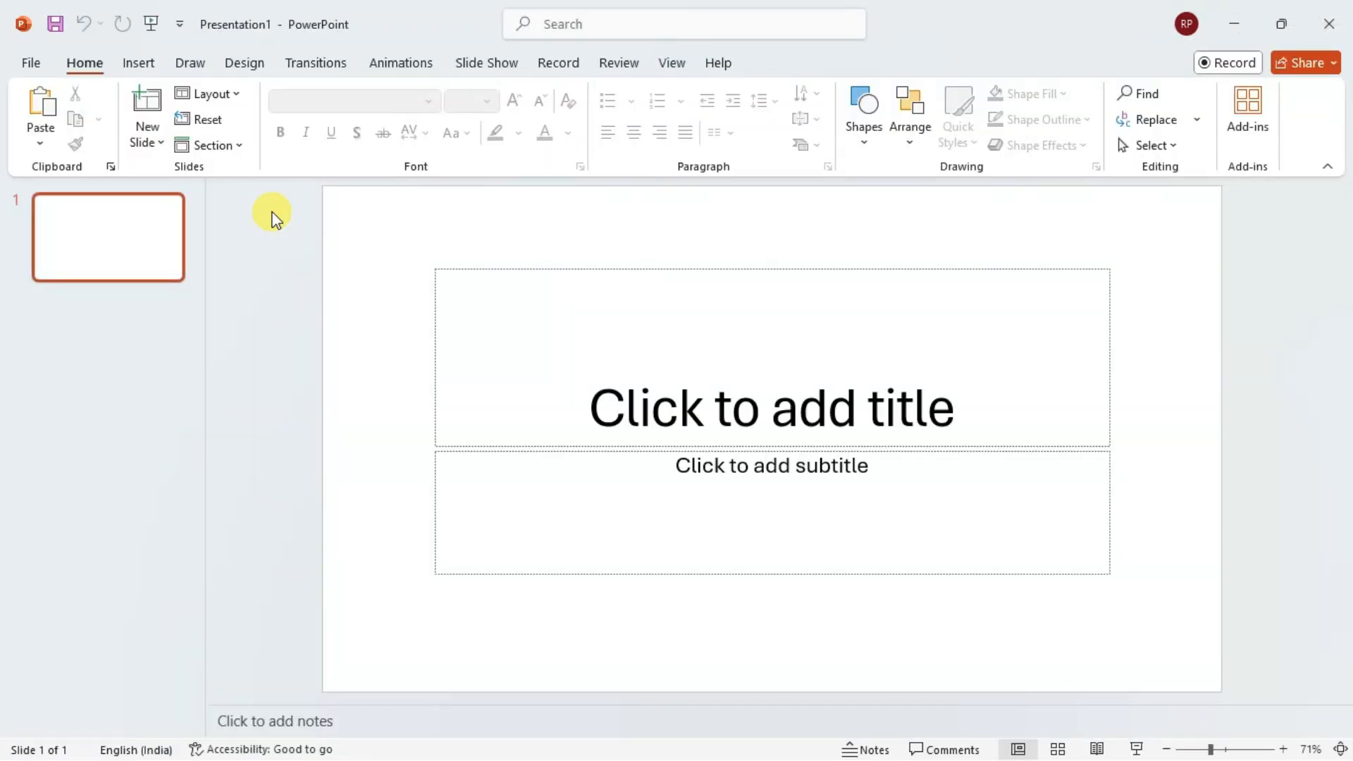
Delete the title and subtitle placeholders and draw an ellipse about 10 cm high and 11.4 cm wide near the slide's centre.
left_click_drag(416, 268, 1153, 636)
key("Delete")
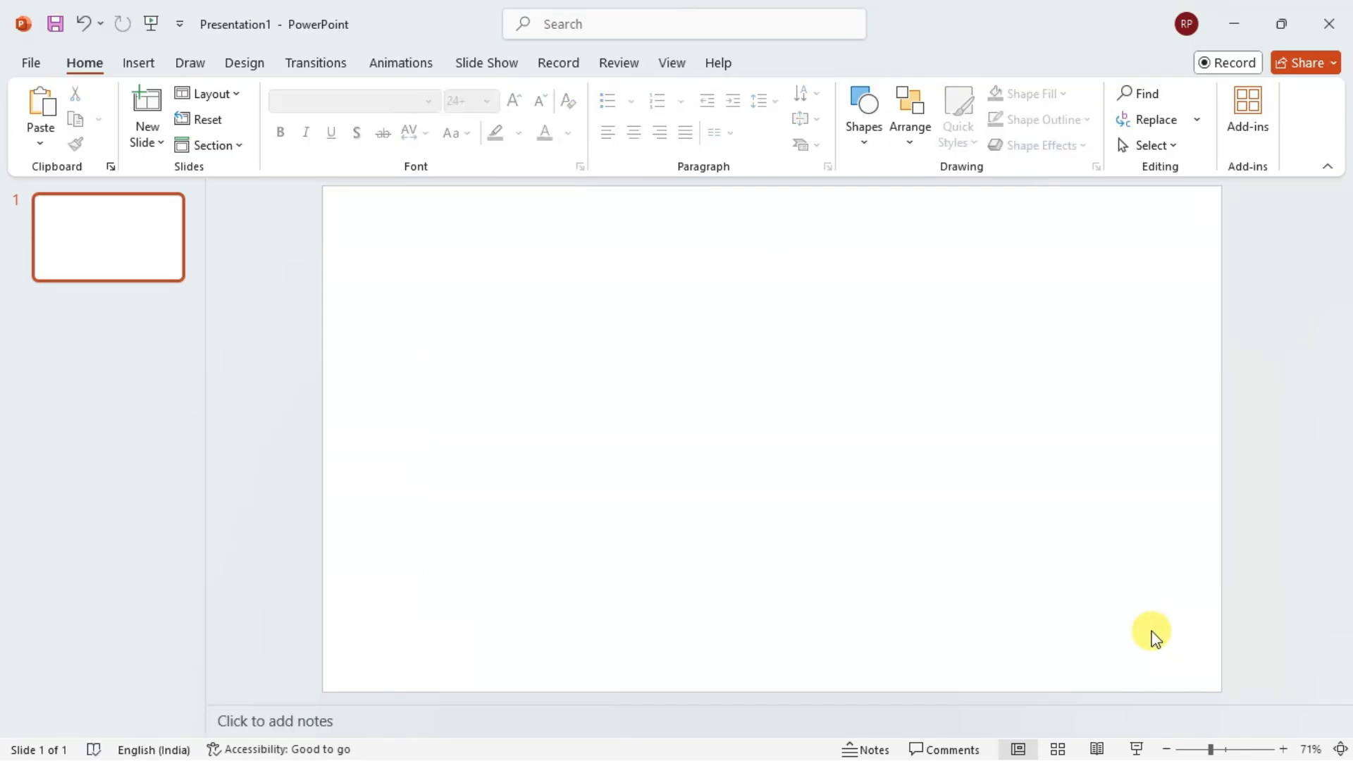
left_click(879, 147)
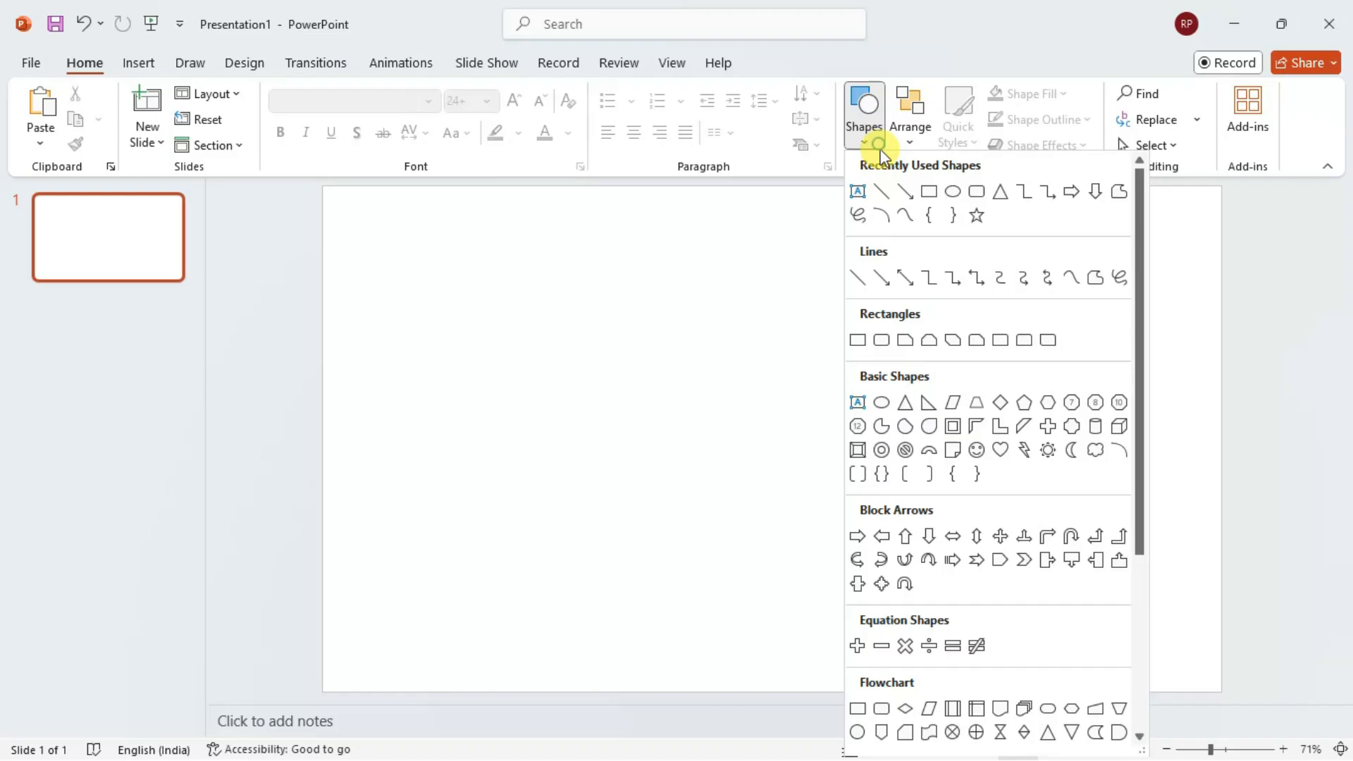
left_click(952, 191)
left_click_drag(587, 284, 889, 549)
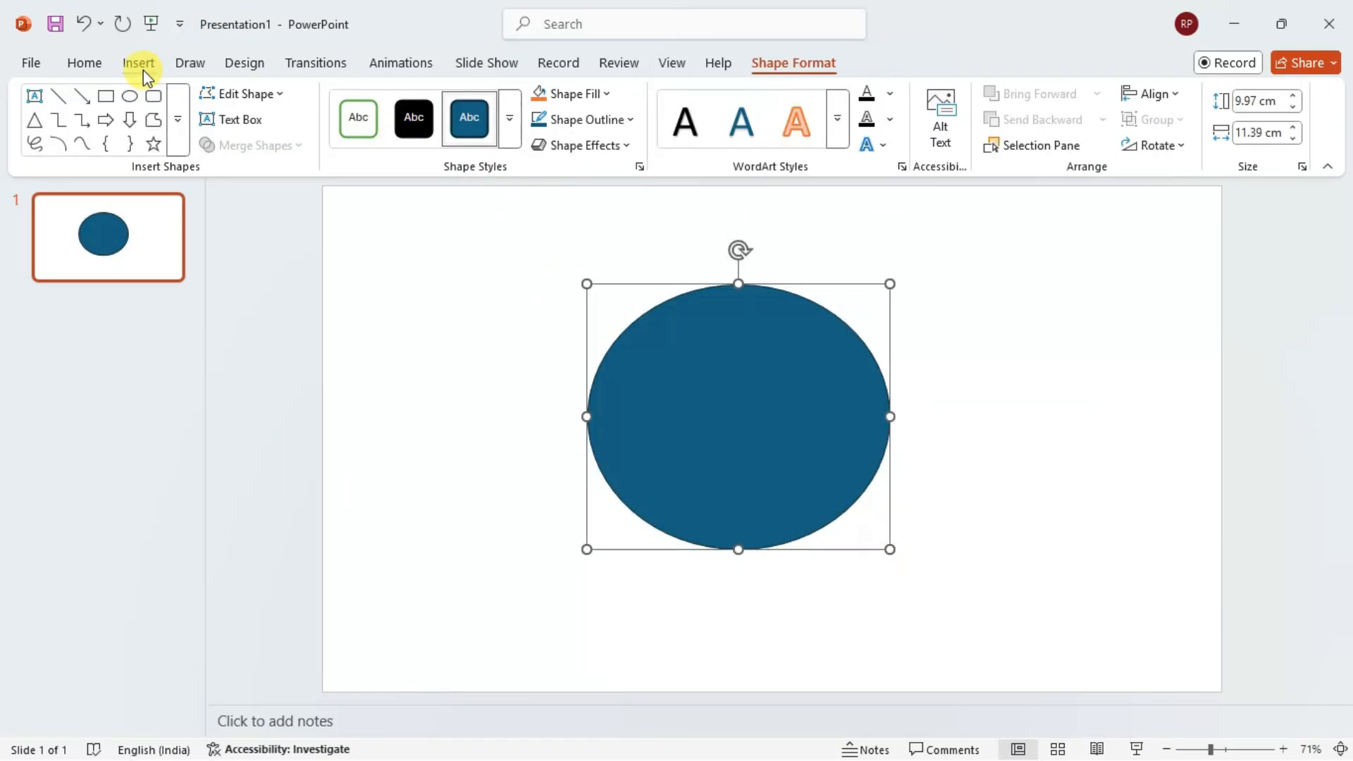
Insert the picture "buld icon" from the Downloads folder onto the slide.
left_click(142, 69)
left_click(169, 131)
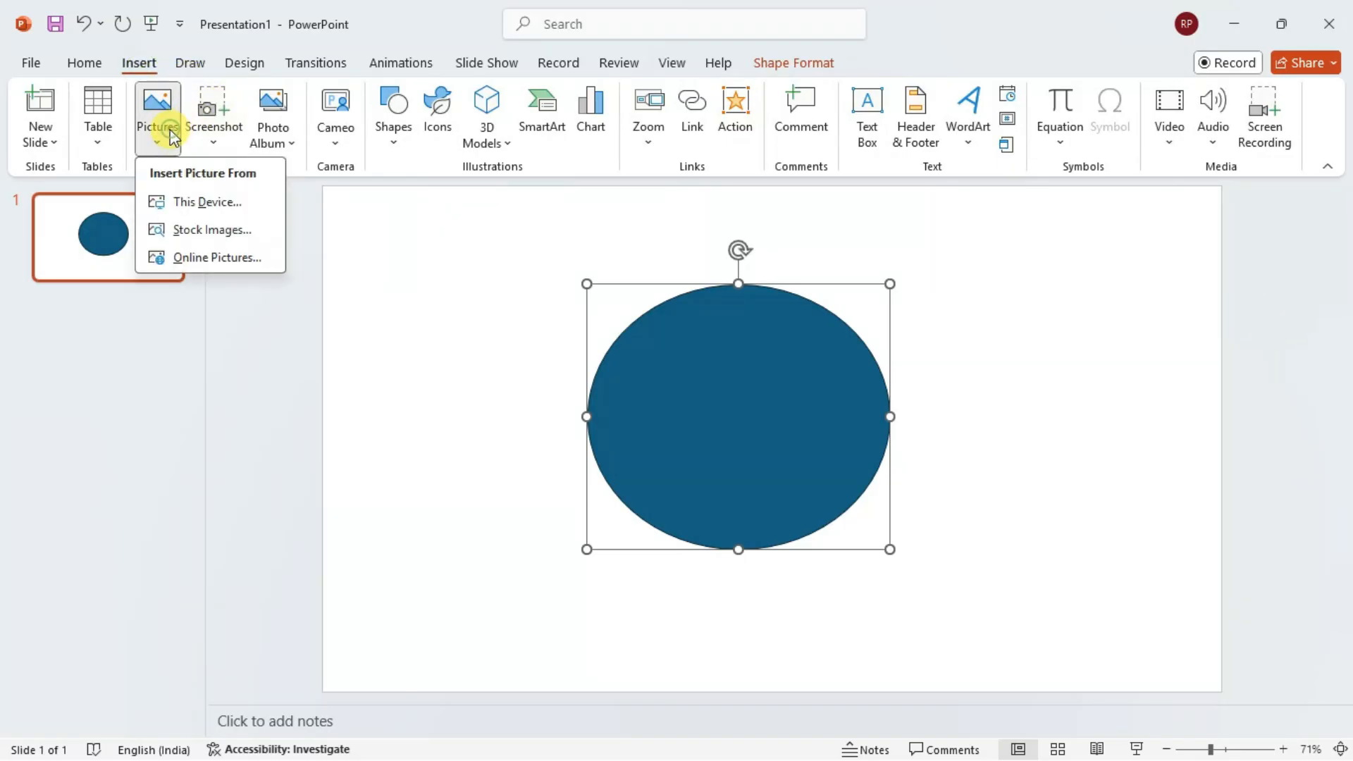
left_click(188, 203)
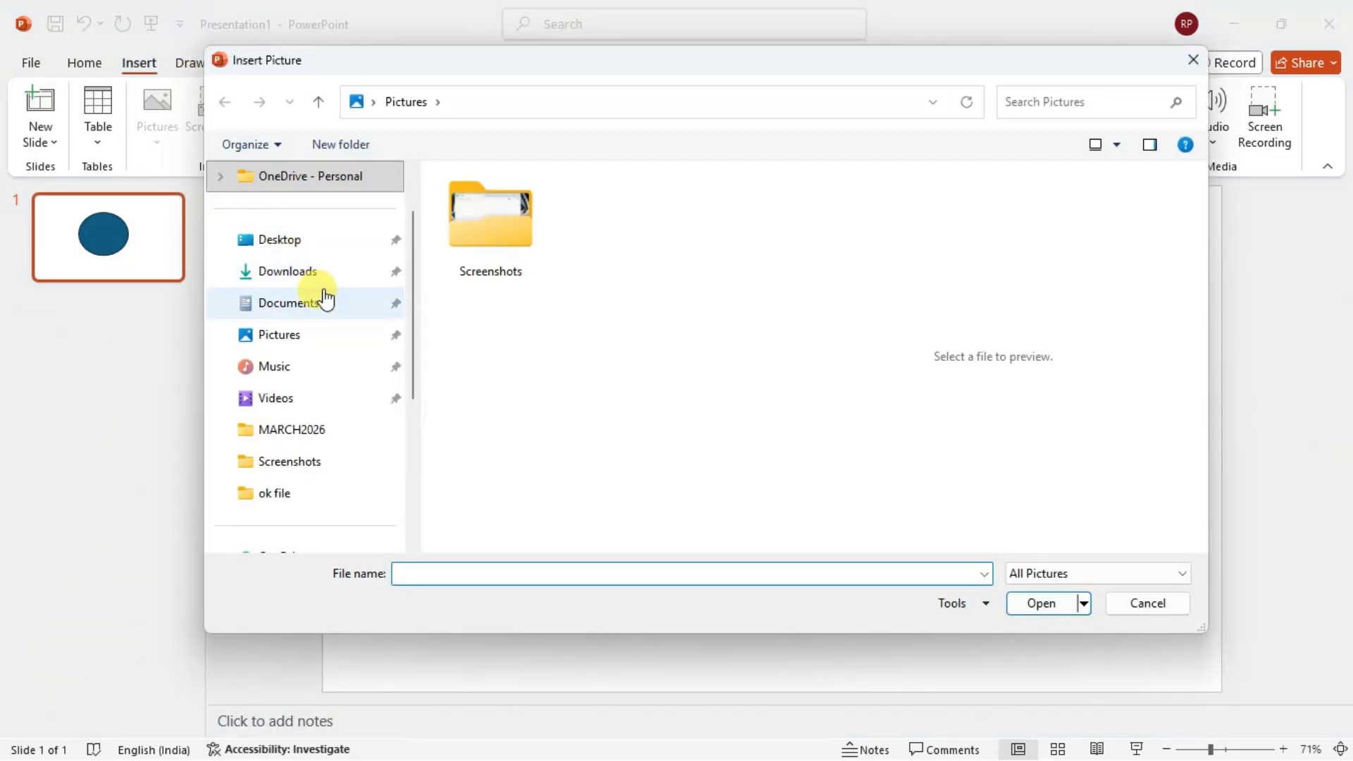
left_click(323, 280)
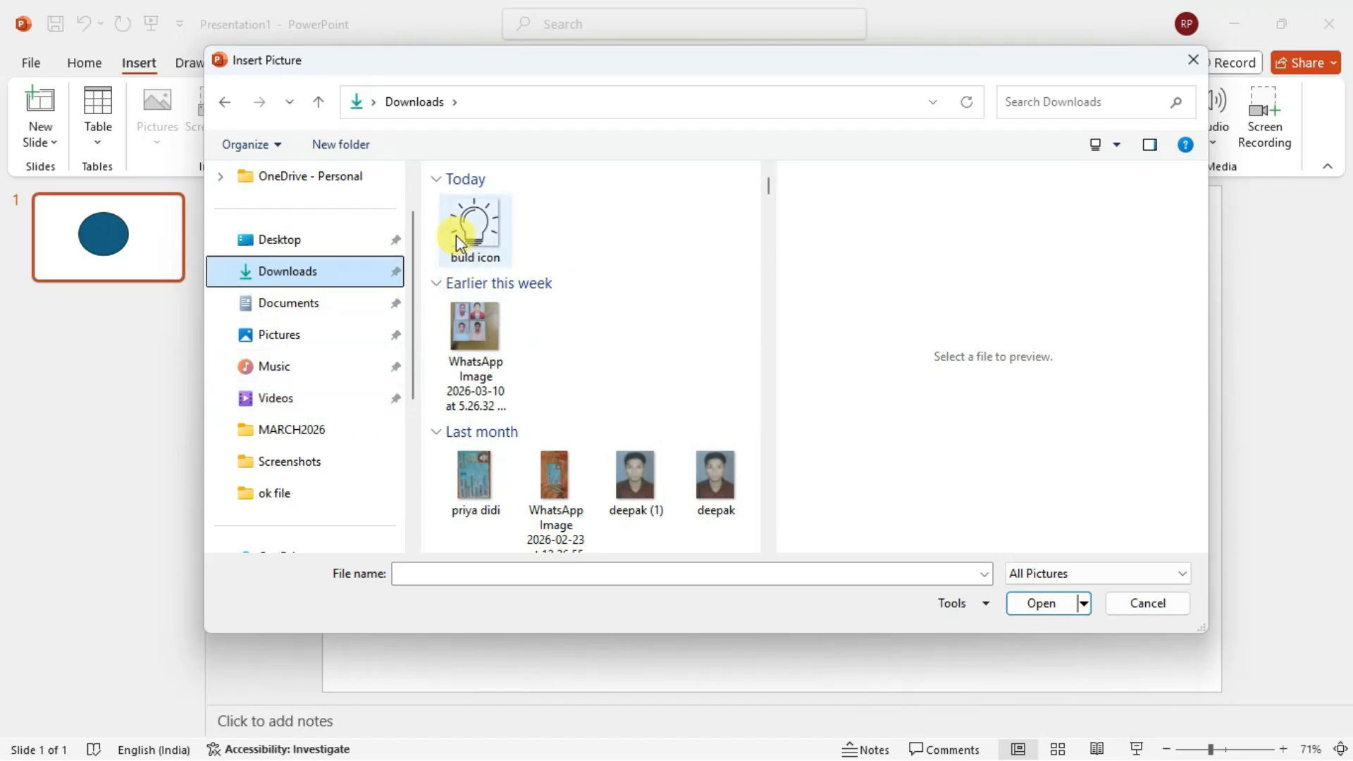
left_click(470, 237)
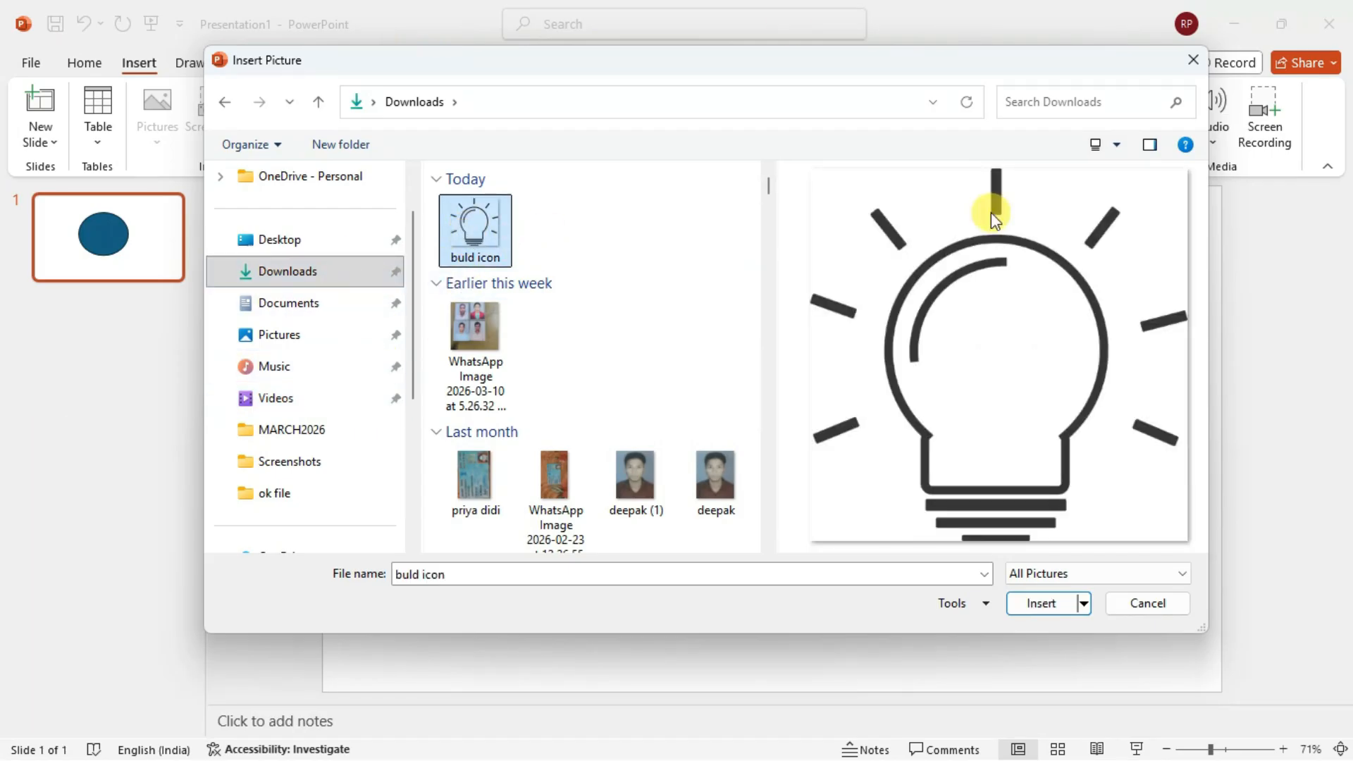
left_click(1046, 603)
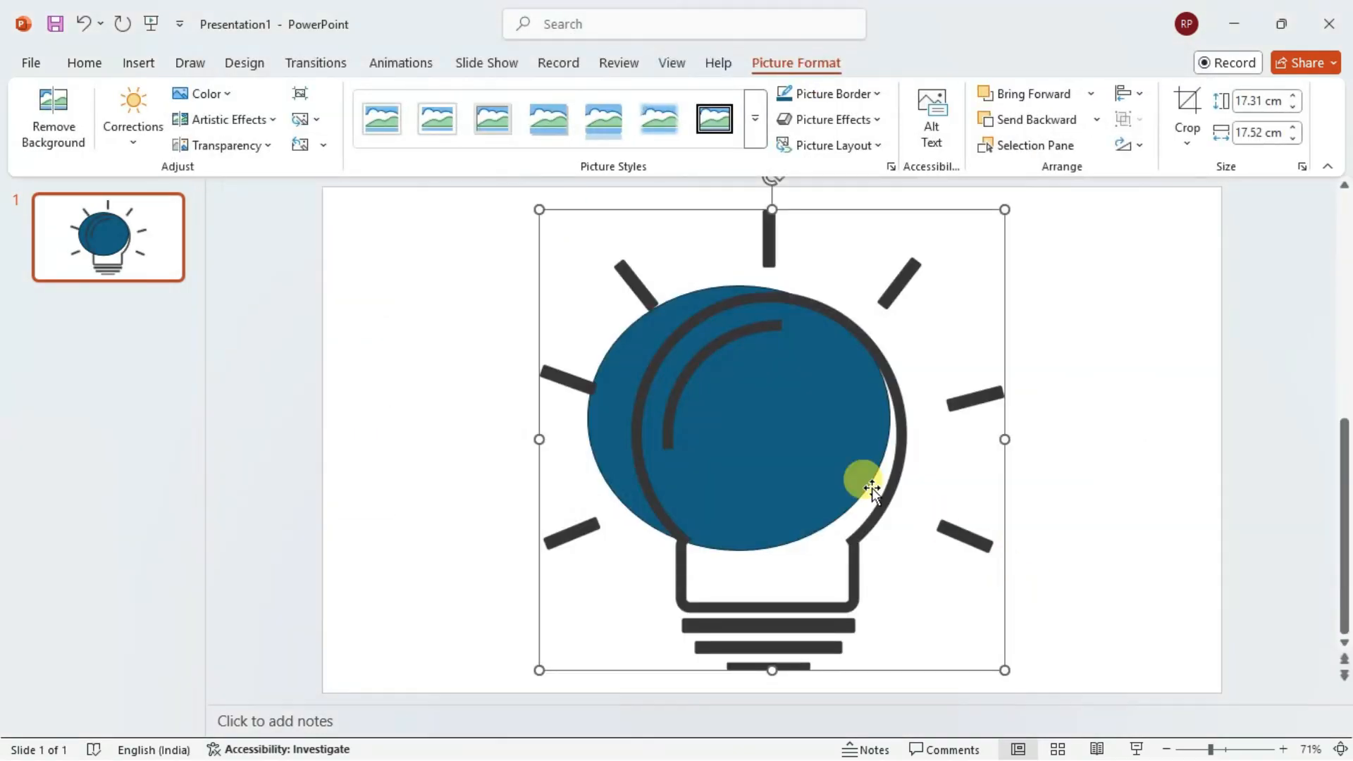
Shrink the bulb picture to about 6.95 cm high and 7.03 cm wide and centre it on the blue ellipse.
left_click_drag(870, 331, 812, 285)
left_click_drag(935, 582, 708, 361)
left_click_drag(646, 266, 811, 407)
left_click_drag(864, 484, 796, 399)
left_click_drag(761, 338, 796, 414)
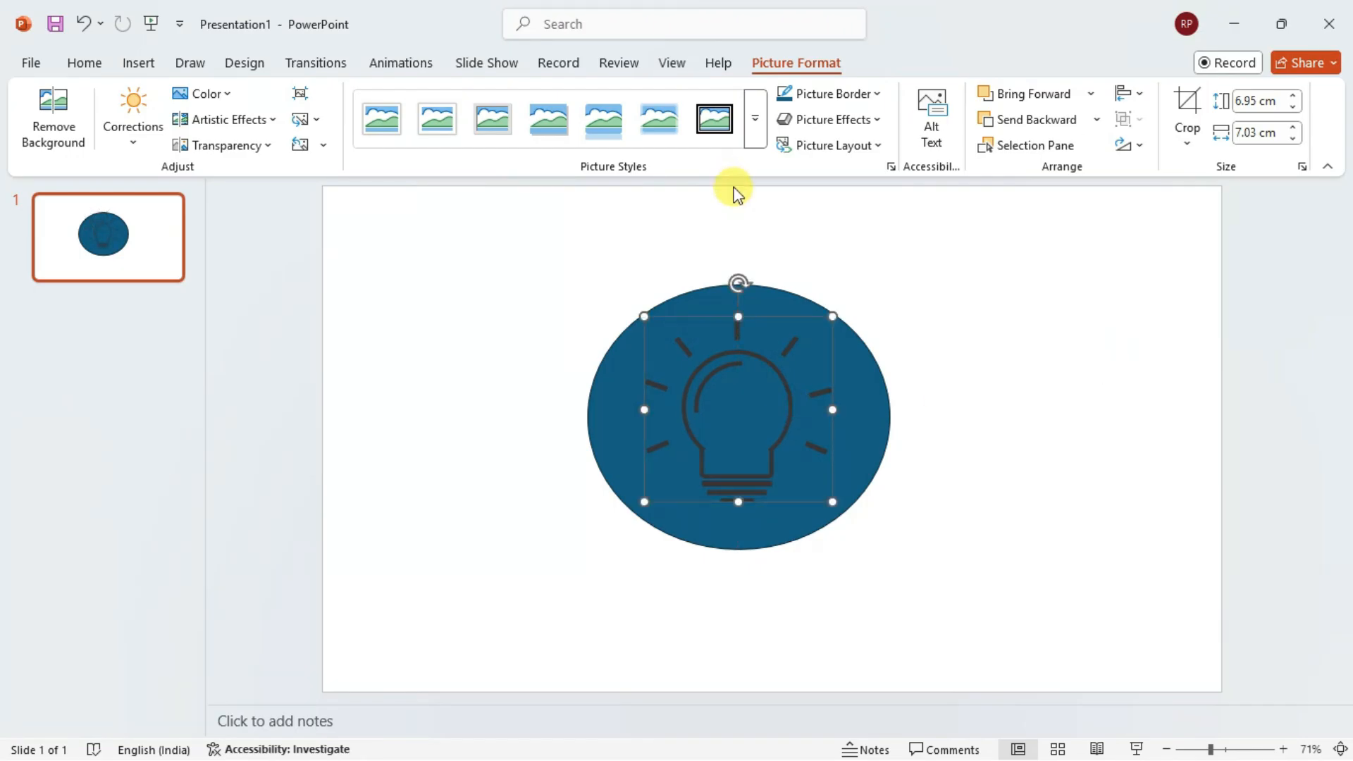
Open the colour adjustment options for the bulb picture.
left_click(231, 97)
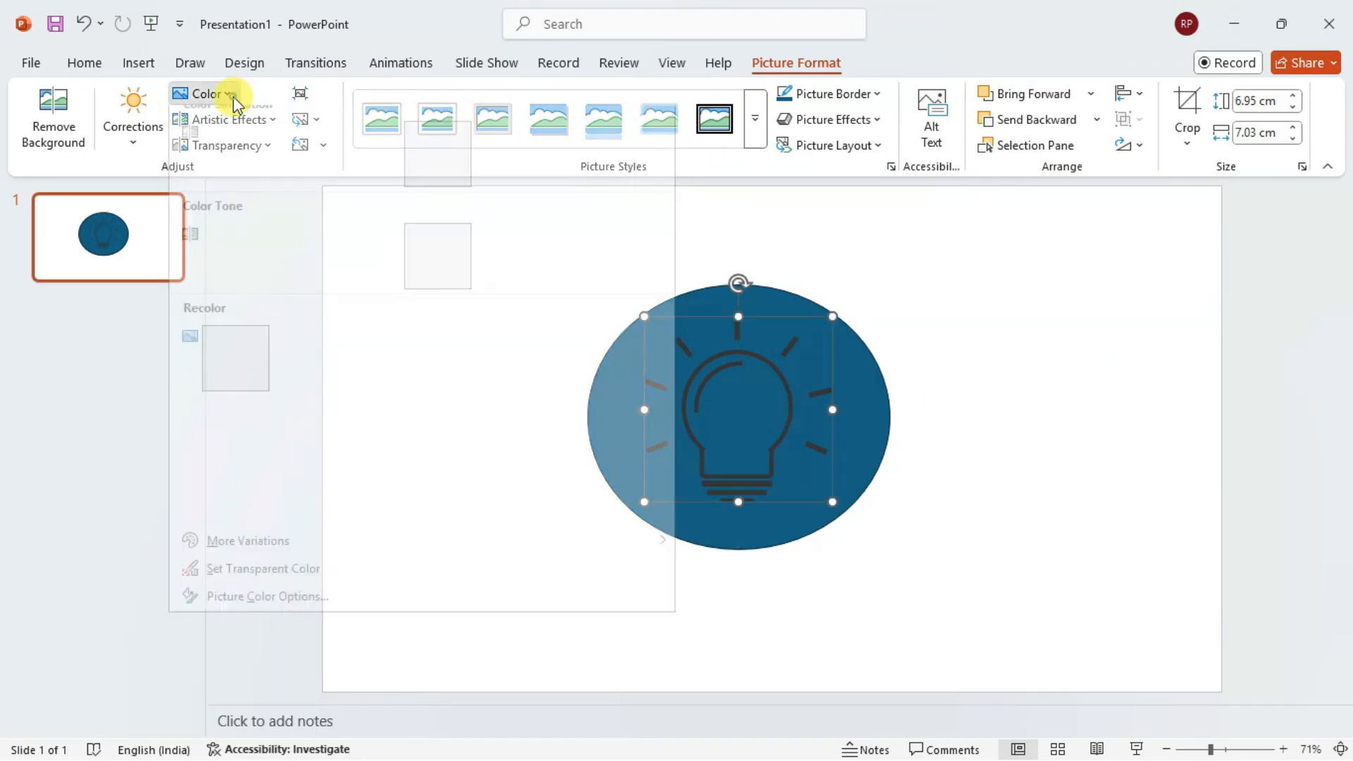